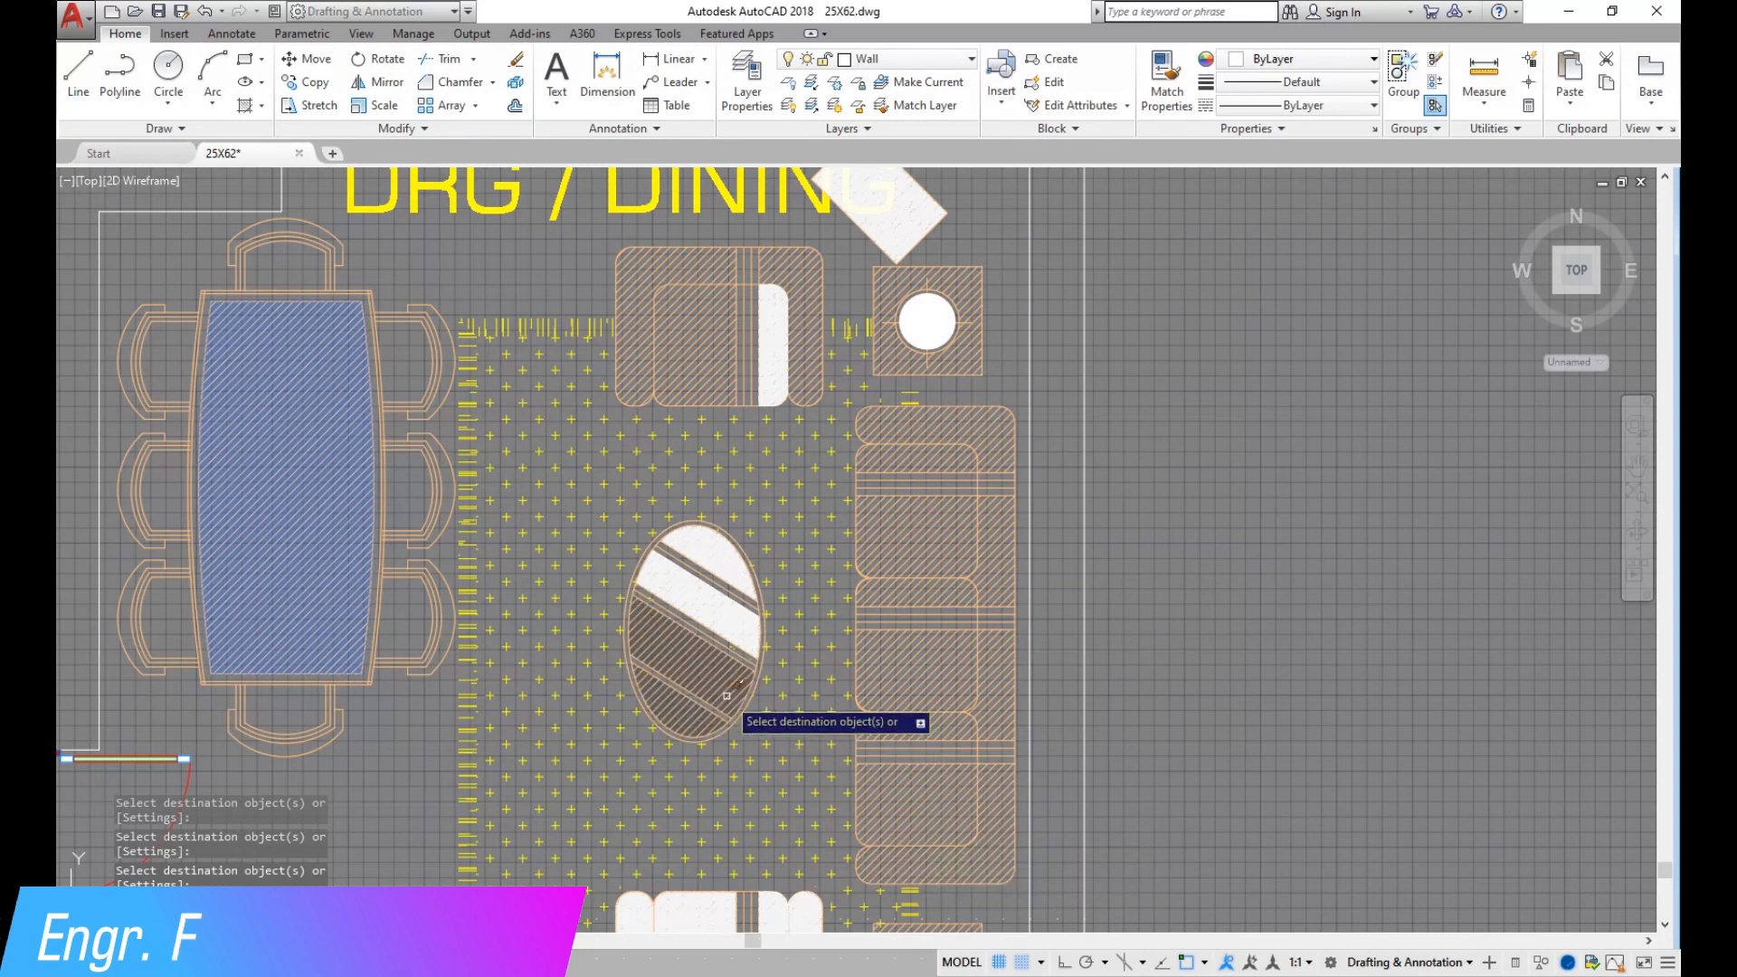
Match the dining table hatch's properties onto the remaining hatches of the oval coffee table and the lower armchair.
scroll(888, 223, down, 5)
scroll(860, 686, up, 4)
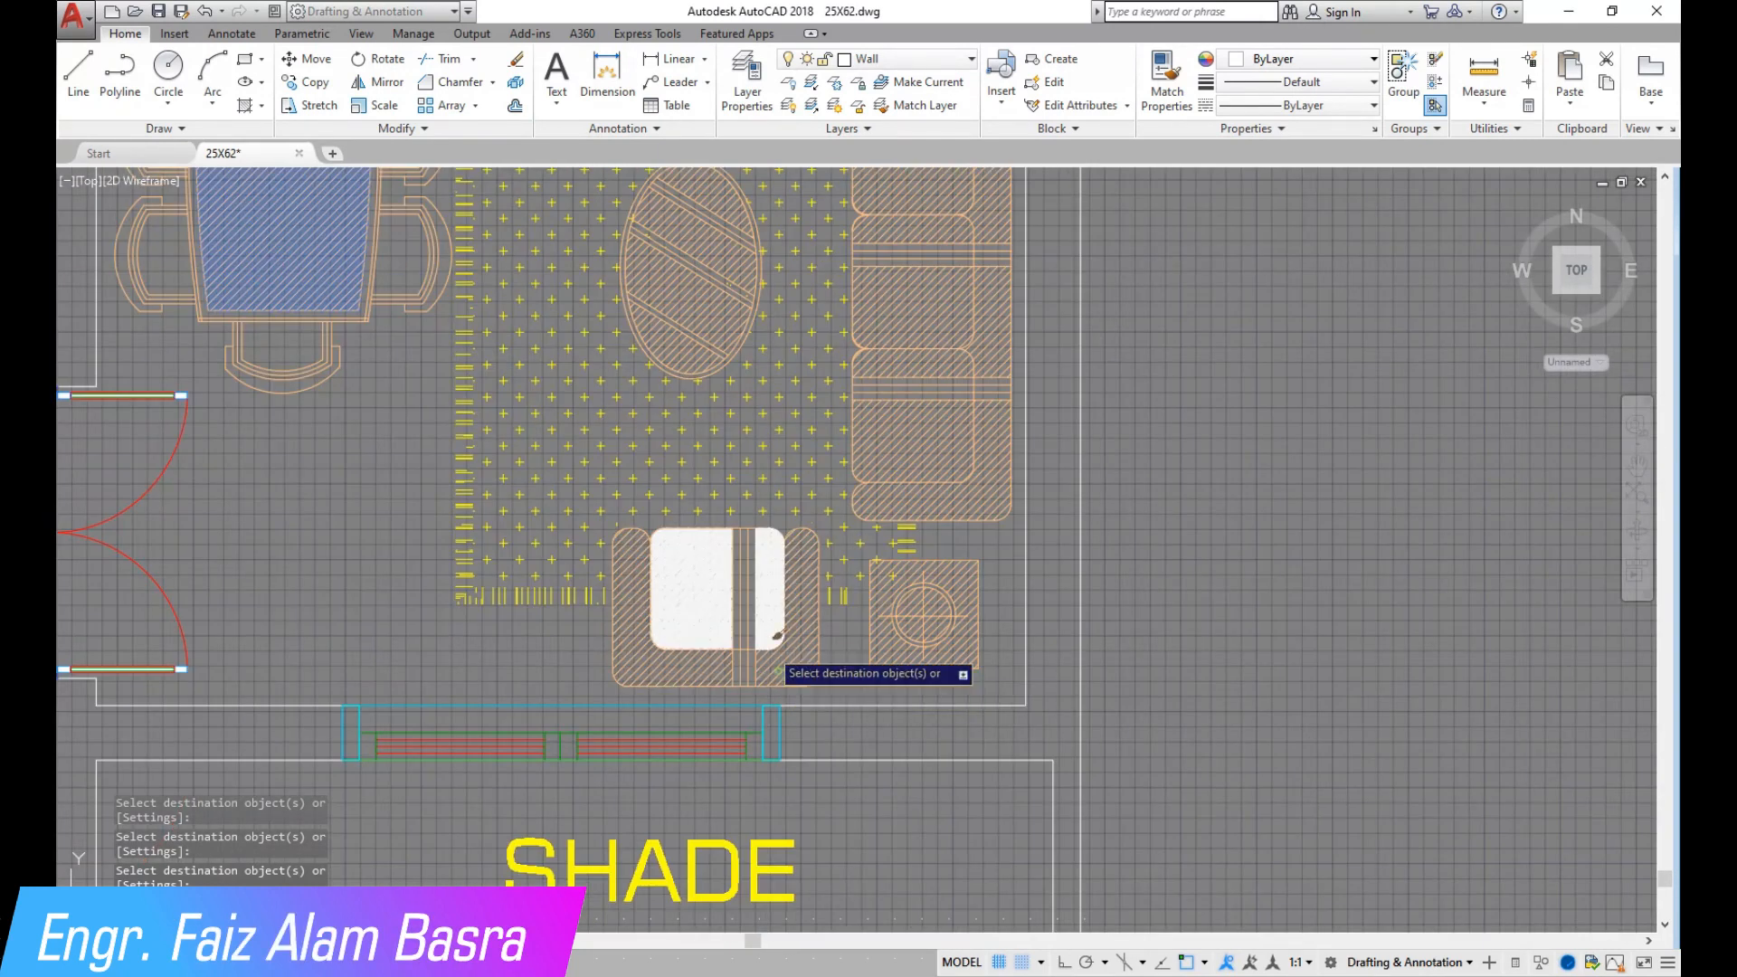
click(709, 629)
scroll(809, 674, down, 4)
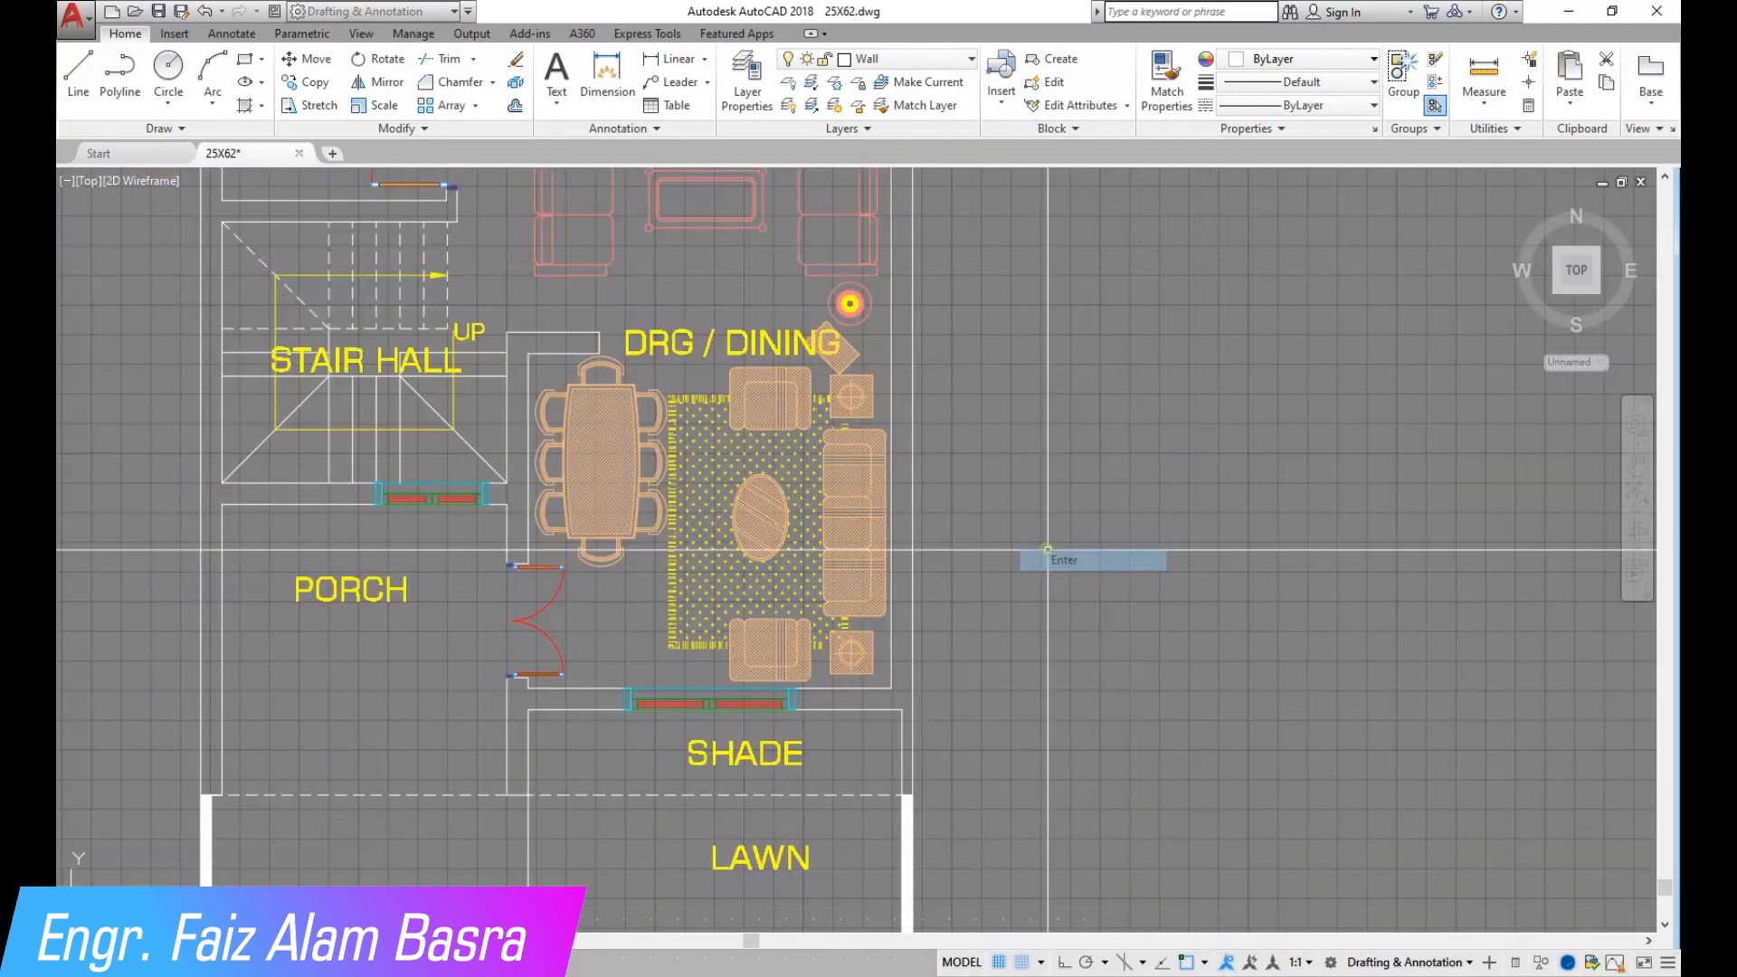
click(1049, 559)
Delete the hatch from the seat of the upper armchair in the DRG / DINING room.
scroll(824, 430, up, 2)
click(723, 389)
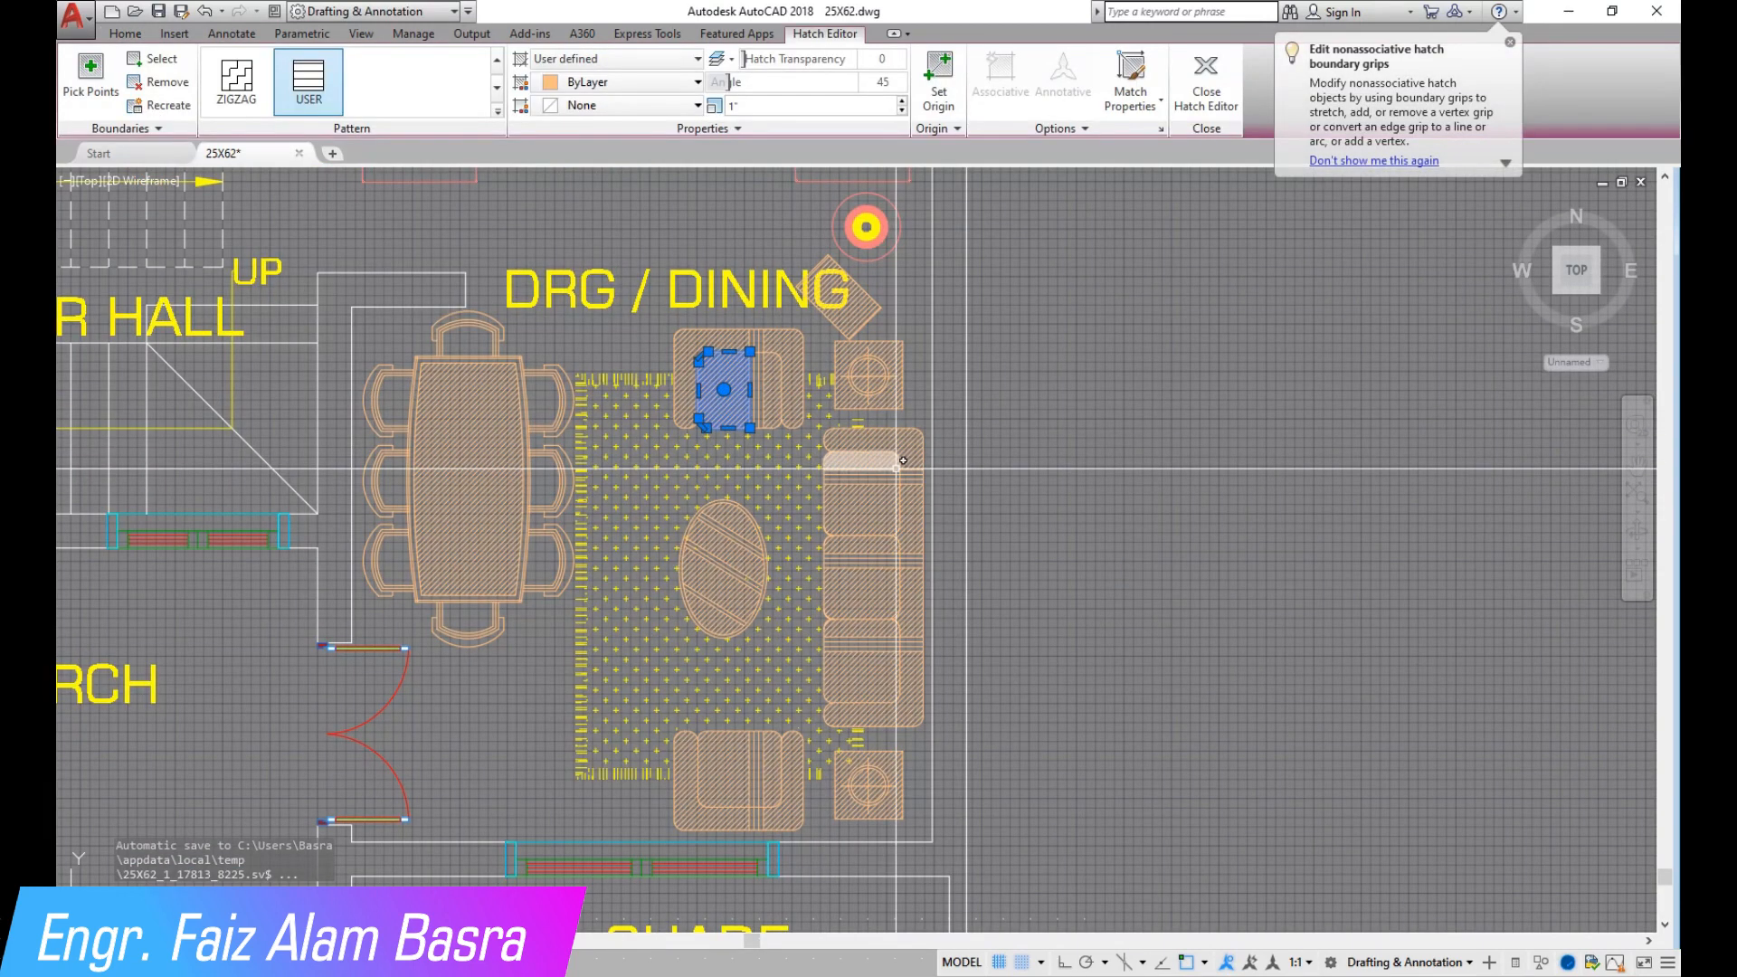
key(Escape)
scroll(900, 460, down, 5)
scroll(1149, 648, up, 3)
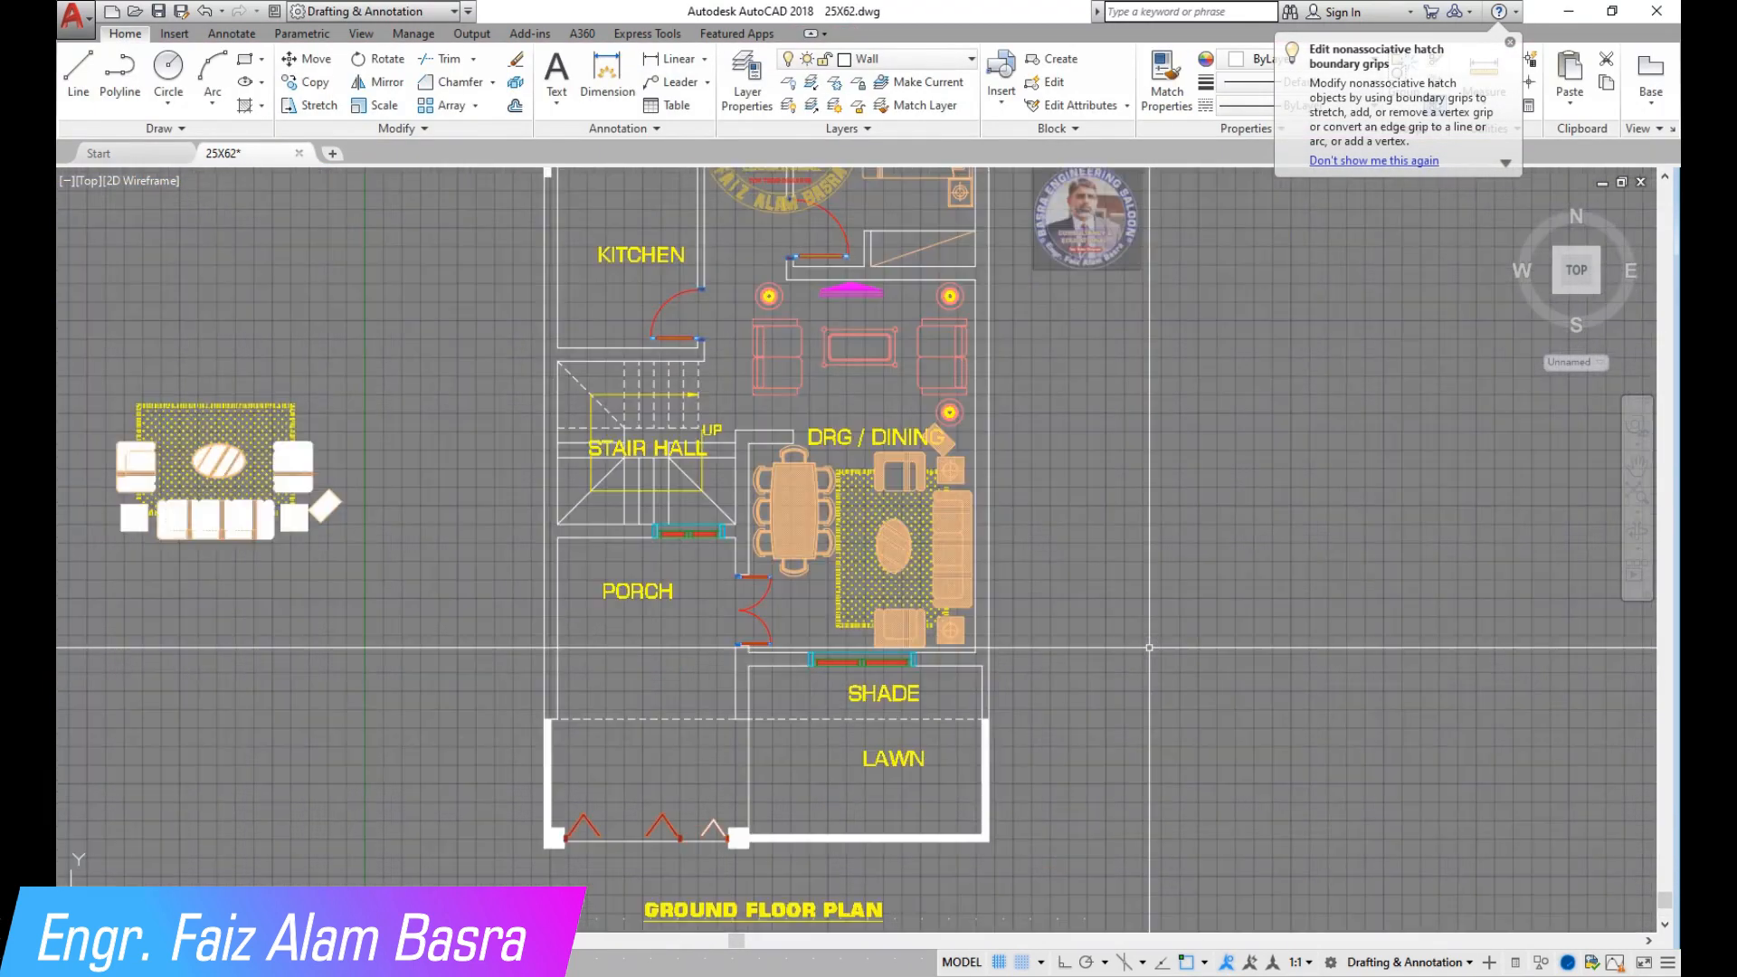
scroll(1190, 648, up, 2)
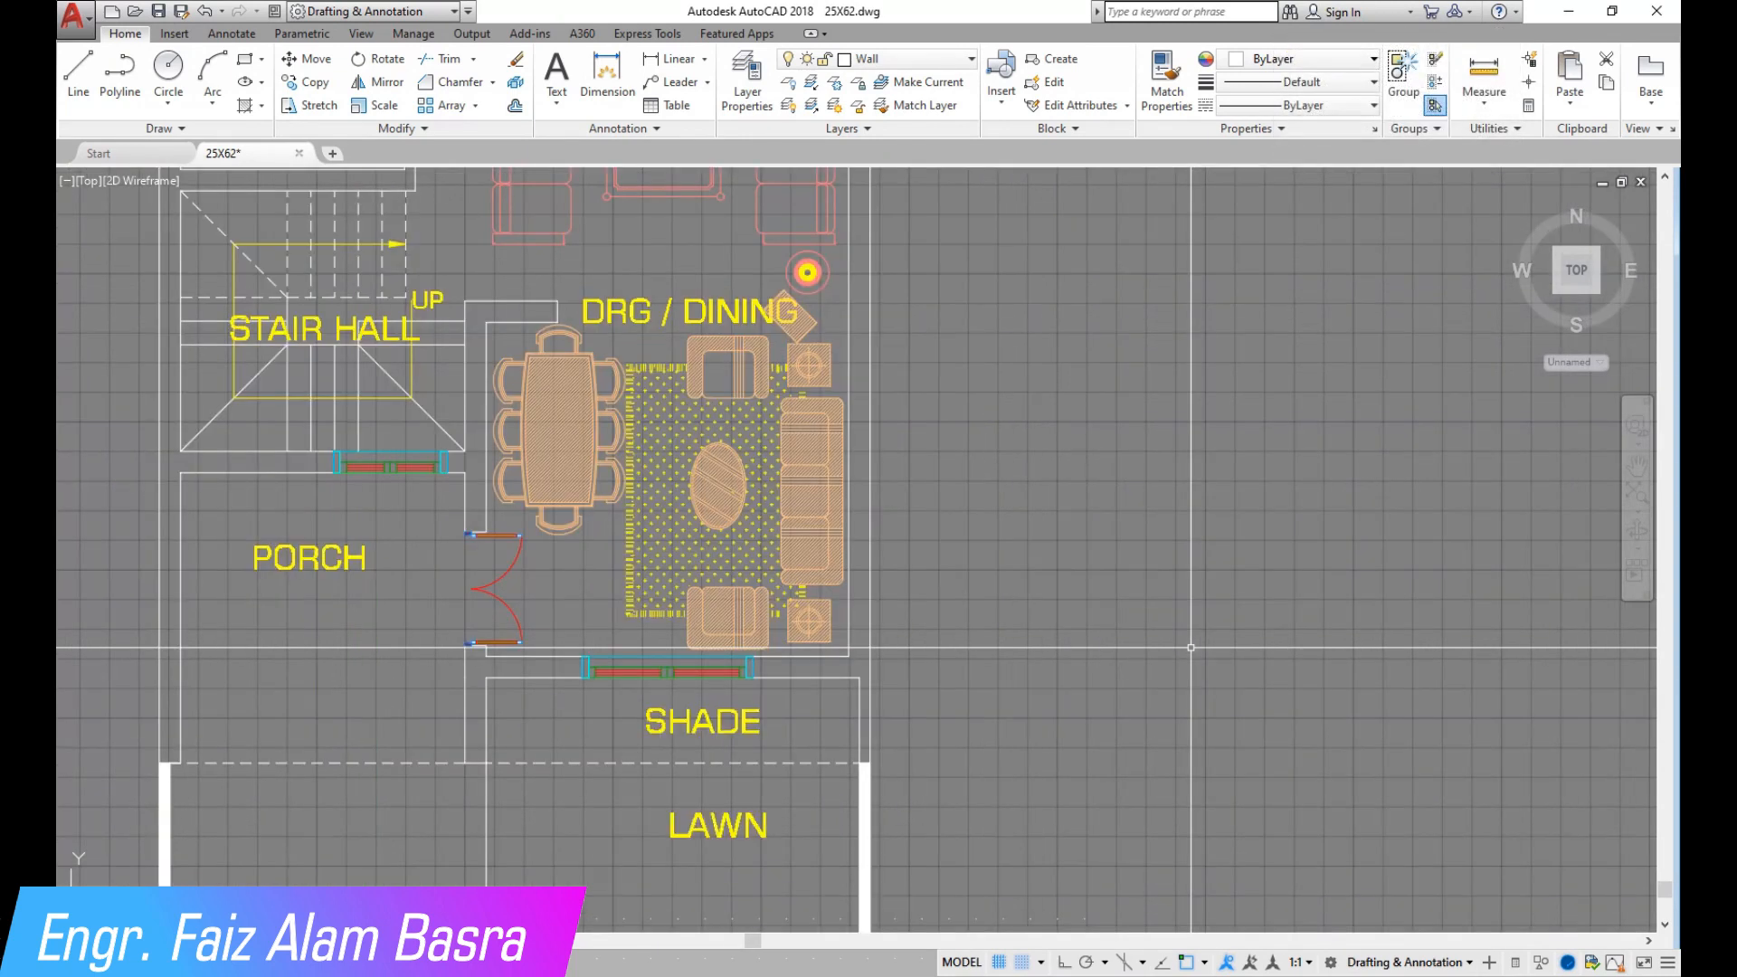
scroll(790, 360, up, 2)
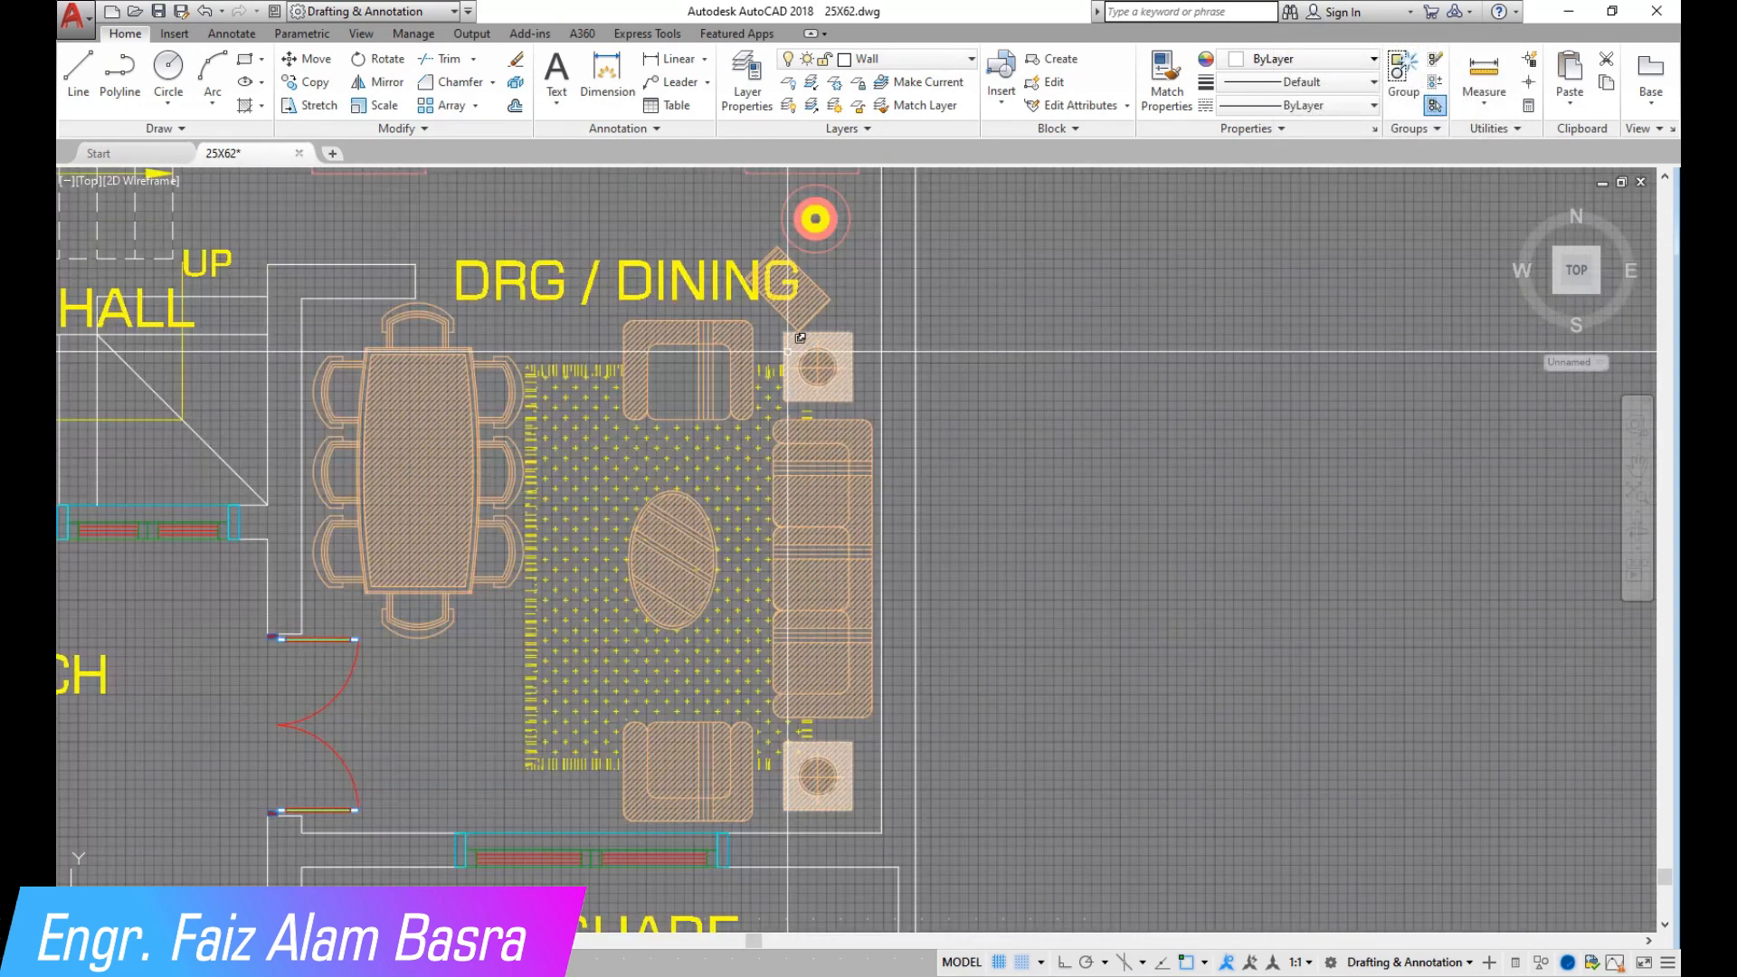
Erase the remaining hatches from the three-seat sofa, the oval coffee table, both armchairs and the side table tops in the DRG / DINING room.
click(517, 61)
scroll(724, 457, up, 4)
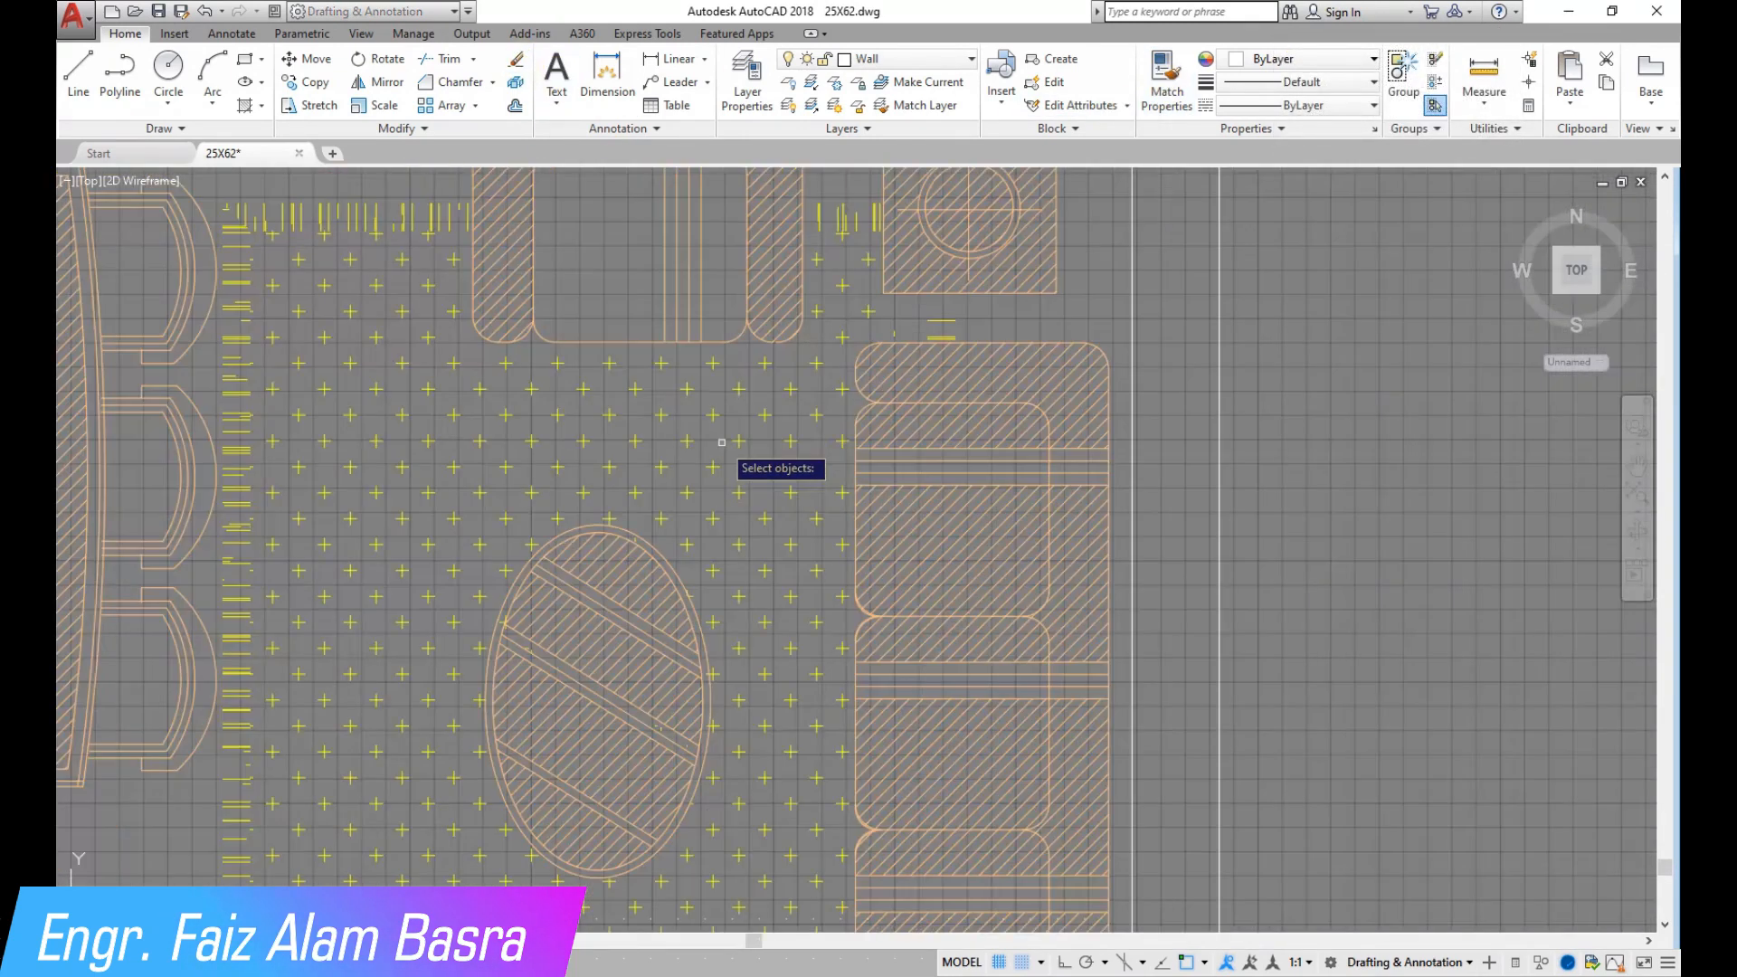
click(949, 383)
click(950, 439)
click(926, 417)
click(966, 512)
click(940, 641)
click(947, 743)
click(944, 854)
click(663, 728)
click(631, 756)
scroll(661, 600, down, 4)
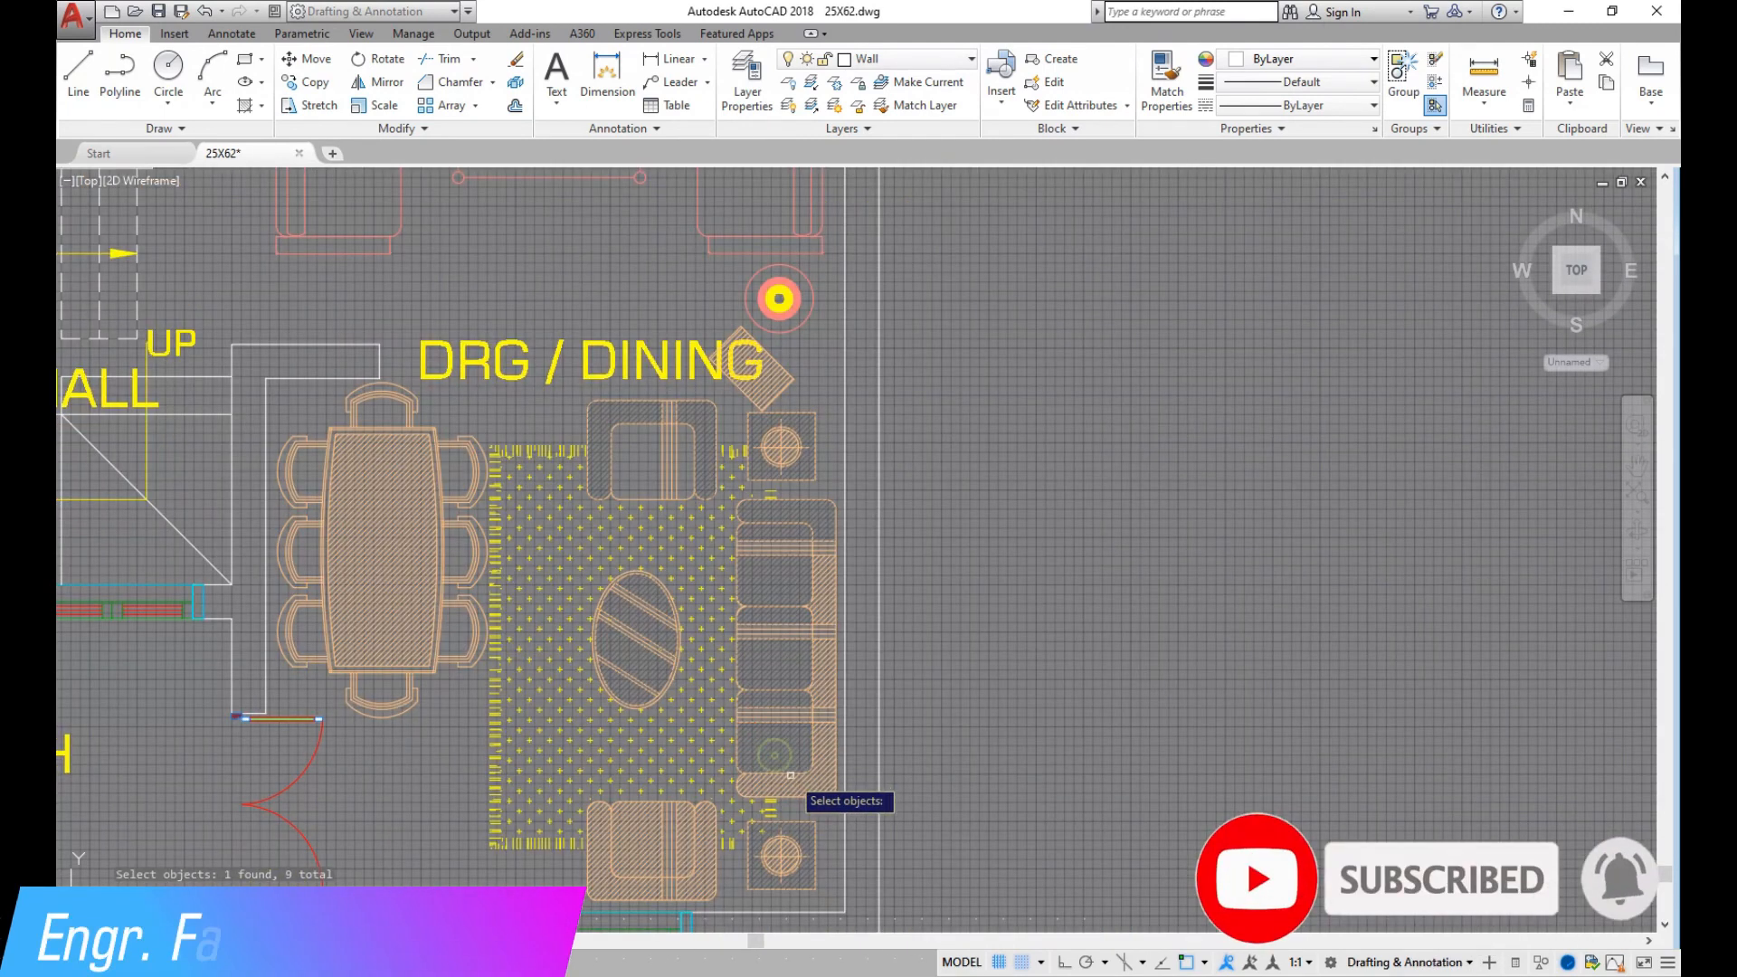
click(684, 853)
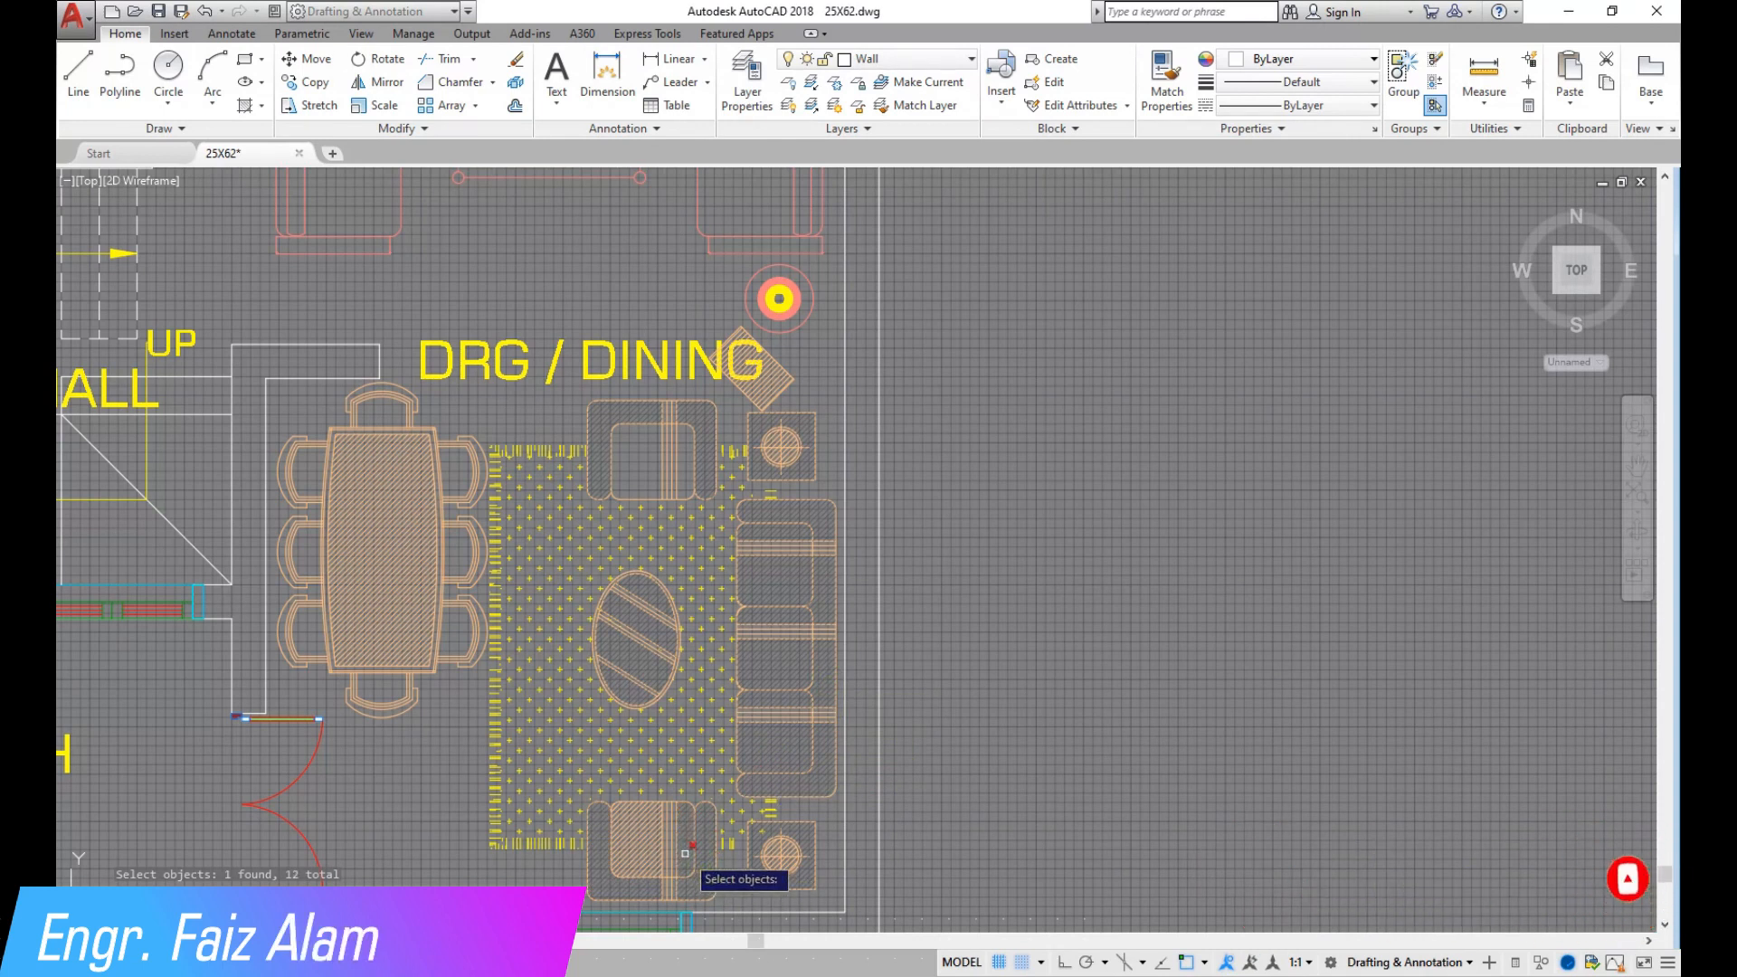
key(Return)
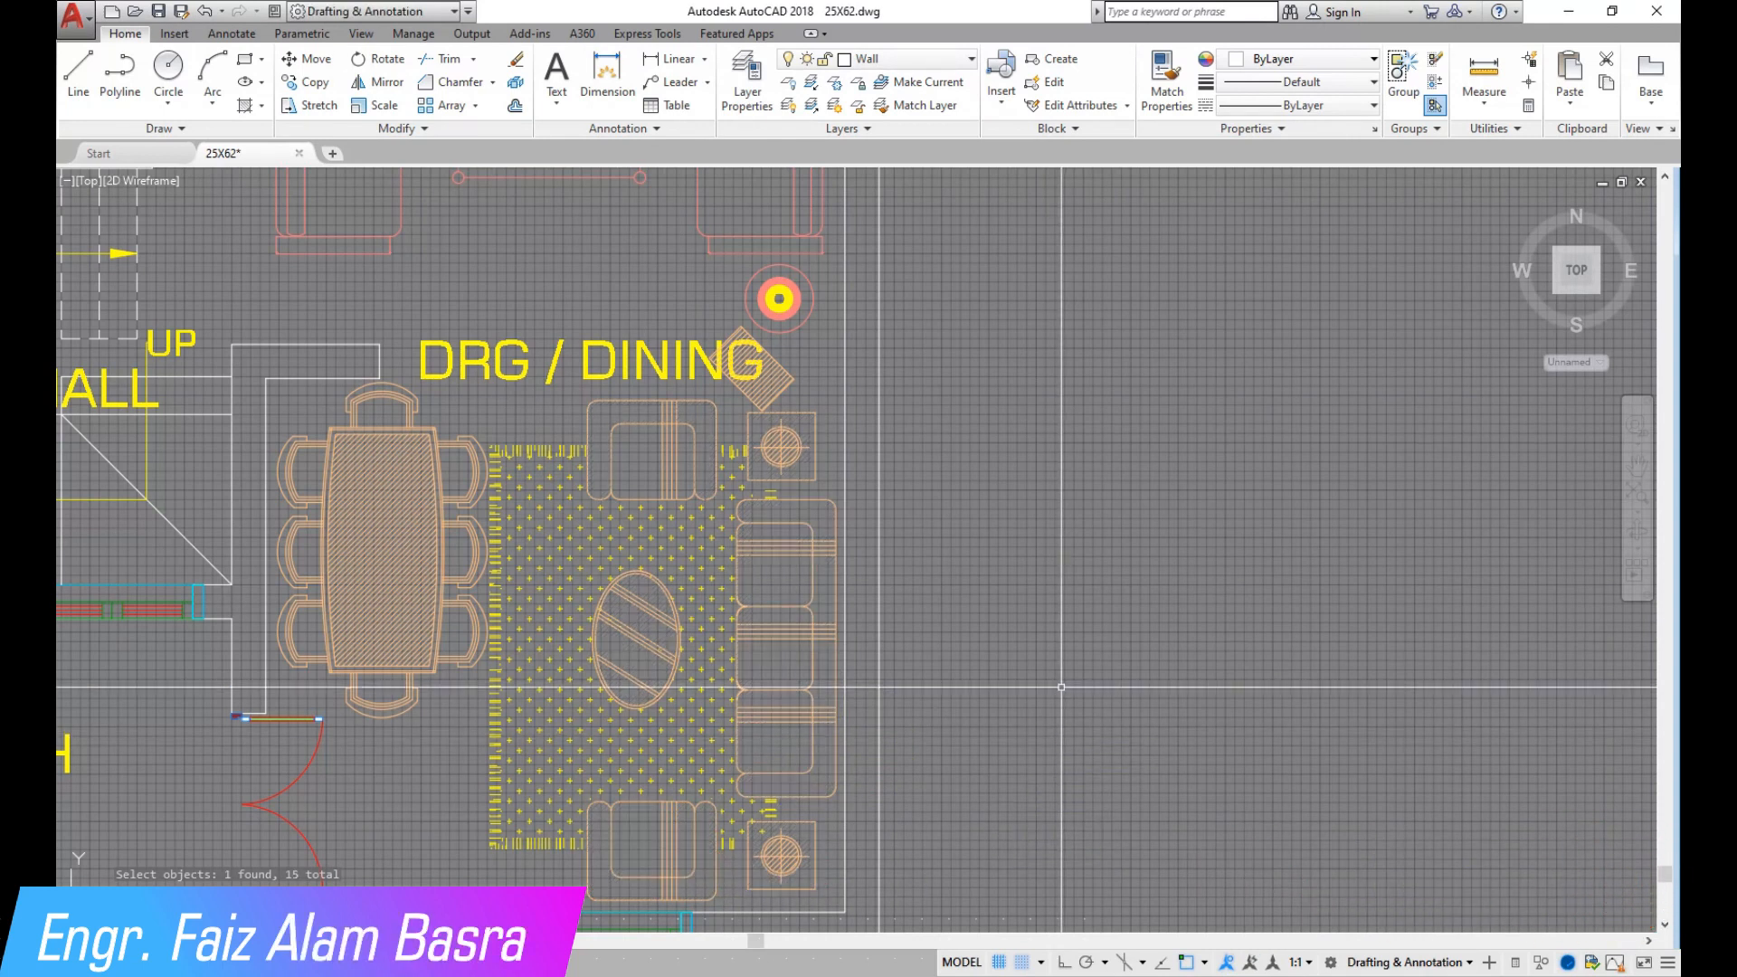
Delete the circular side-table hatches and the dining table's hatch in the DRG / DINING room.
scroll(1121, 645, down, 5)
scroll(1049, 605, up, 8)
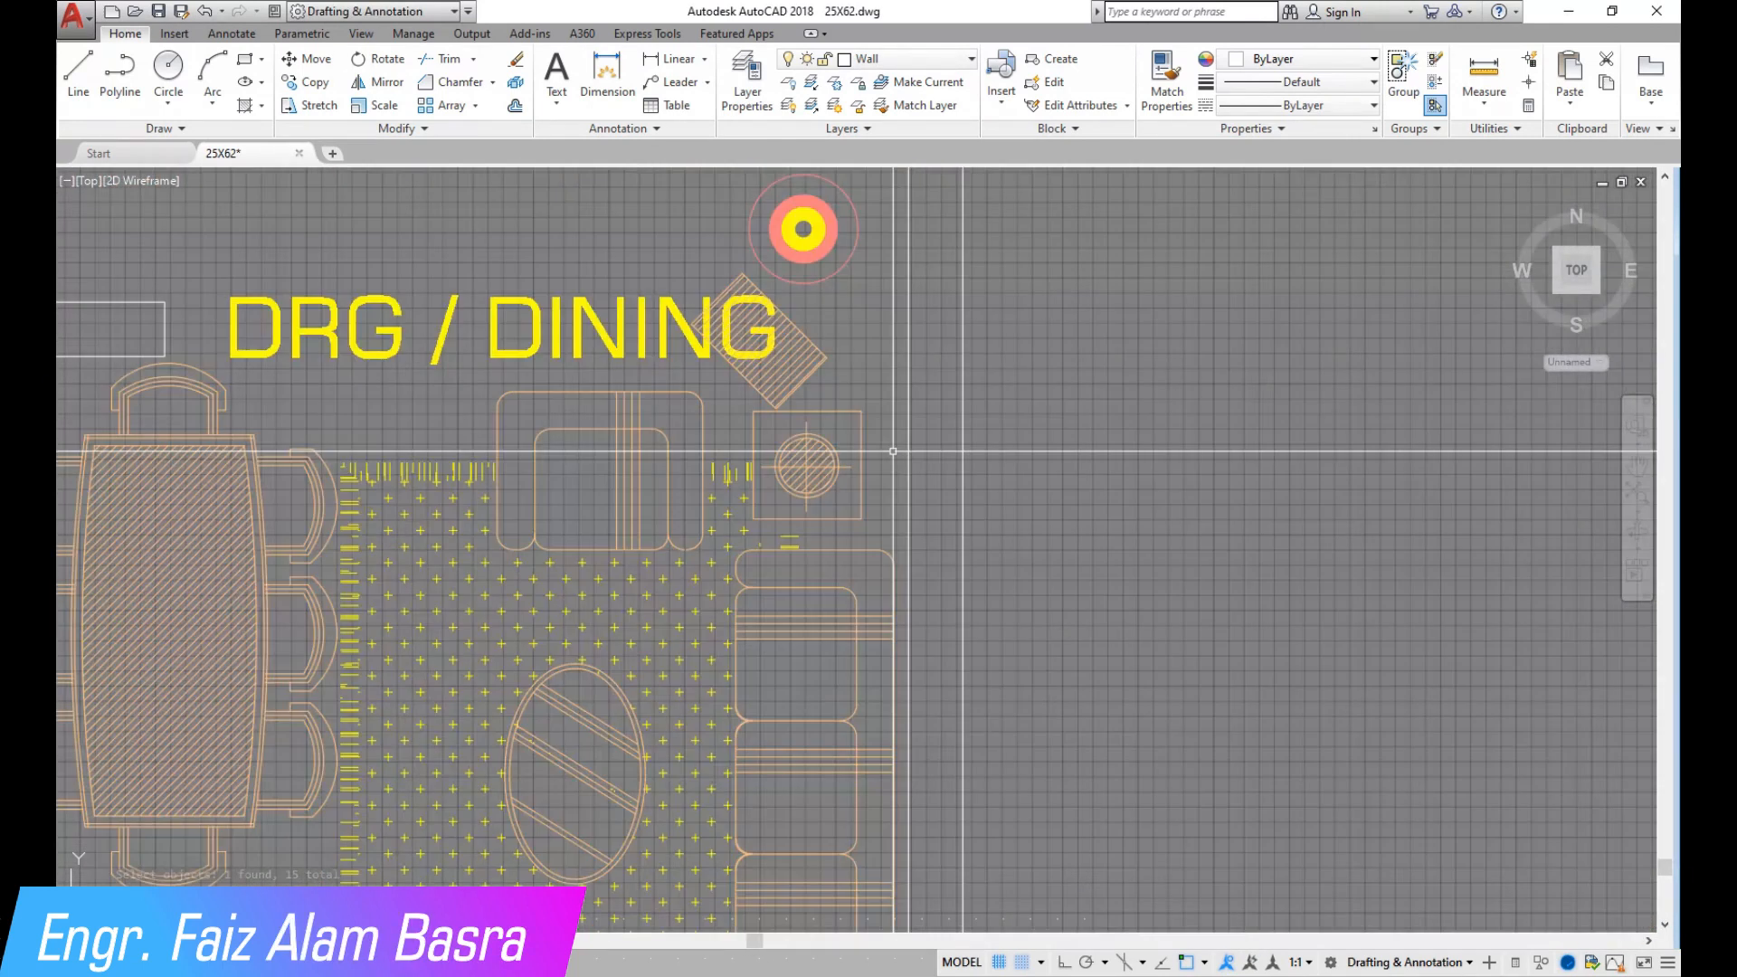
click(989, 568)
scroll(926, 434, down, 6)
key(Delete)
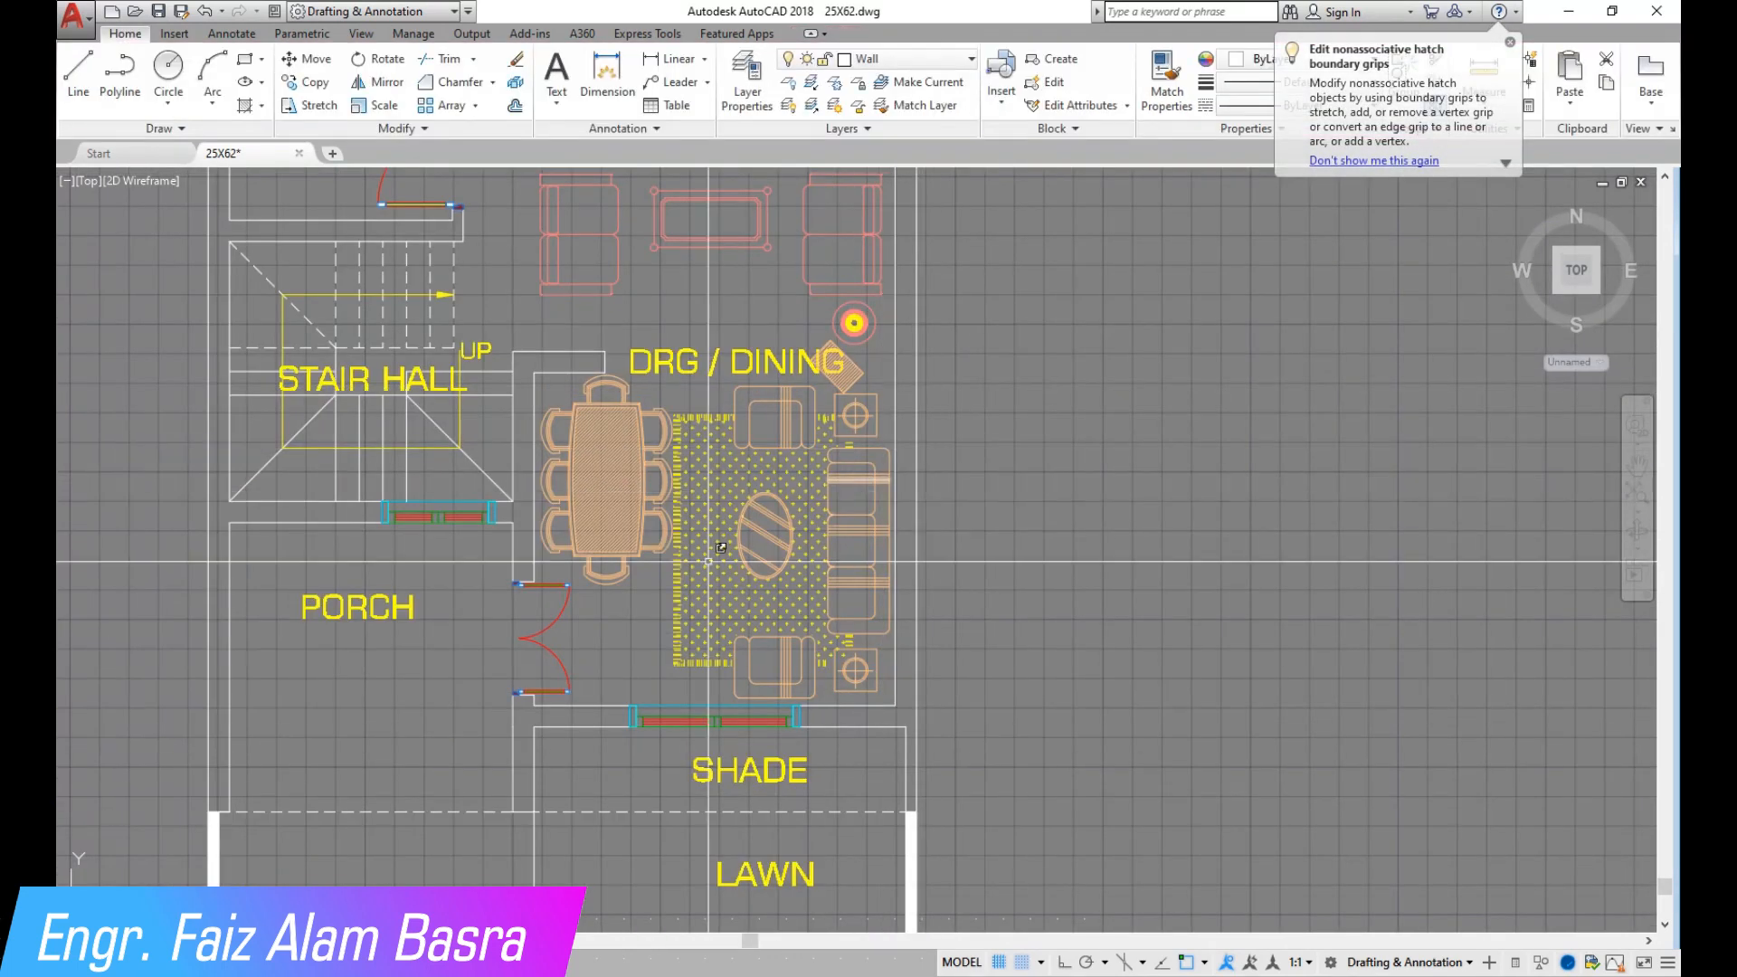
scroll(618, 493, up, 3)
click(617, 494)
key(Delete)
scroll(608, 568, down, 3)
scroll(608, 568, down, 2)
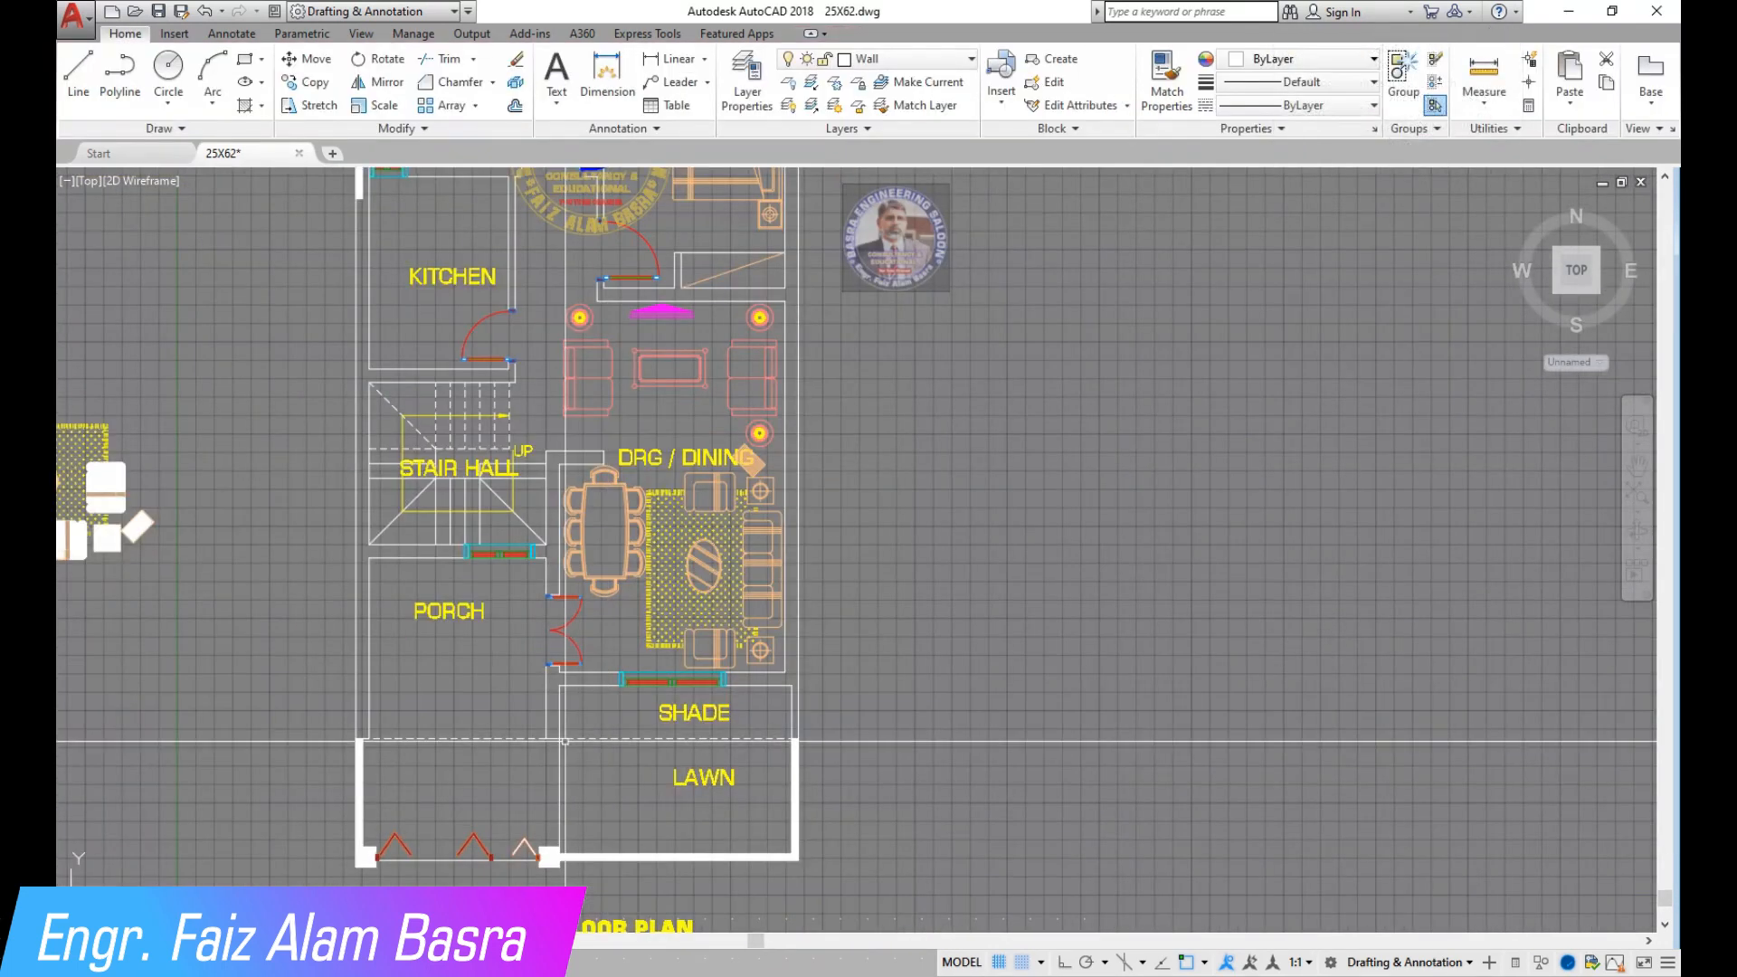
Delete the spare white sofa set with its carpet lying outside the floor plan.
scroll(425, 715, down, 3)
scroll(419, 746, up, 3)
scroll(419, 746, up, 2)
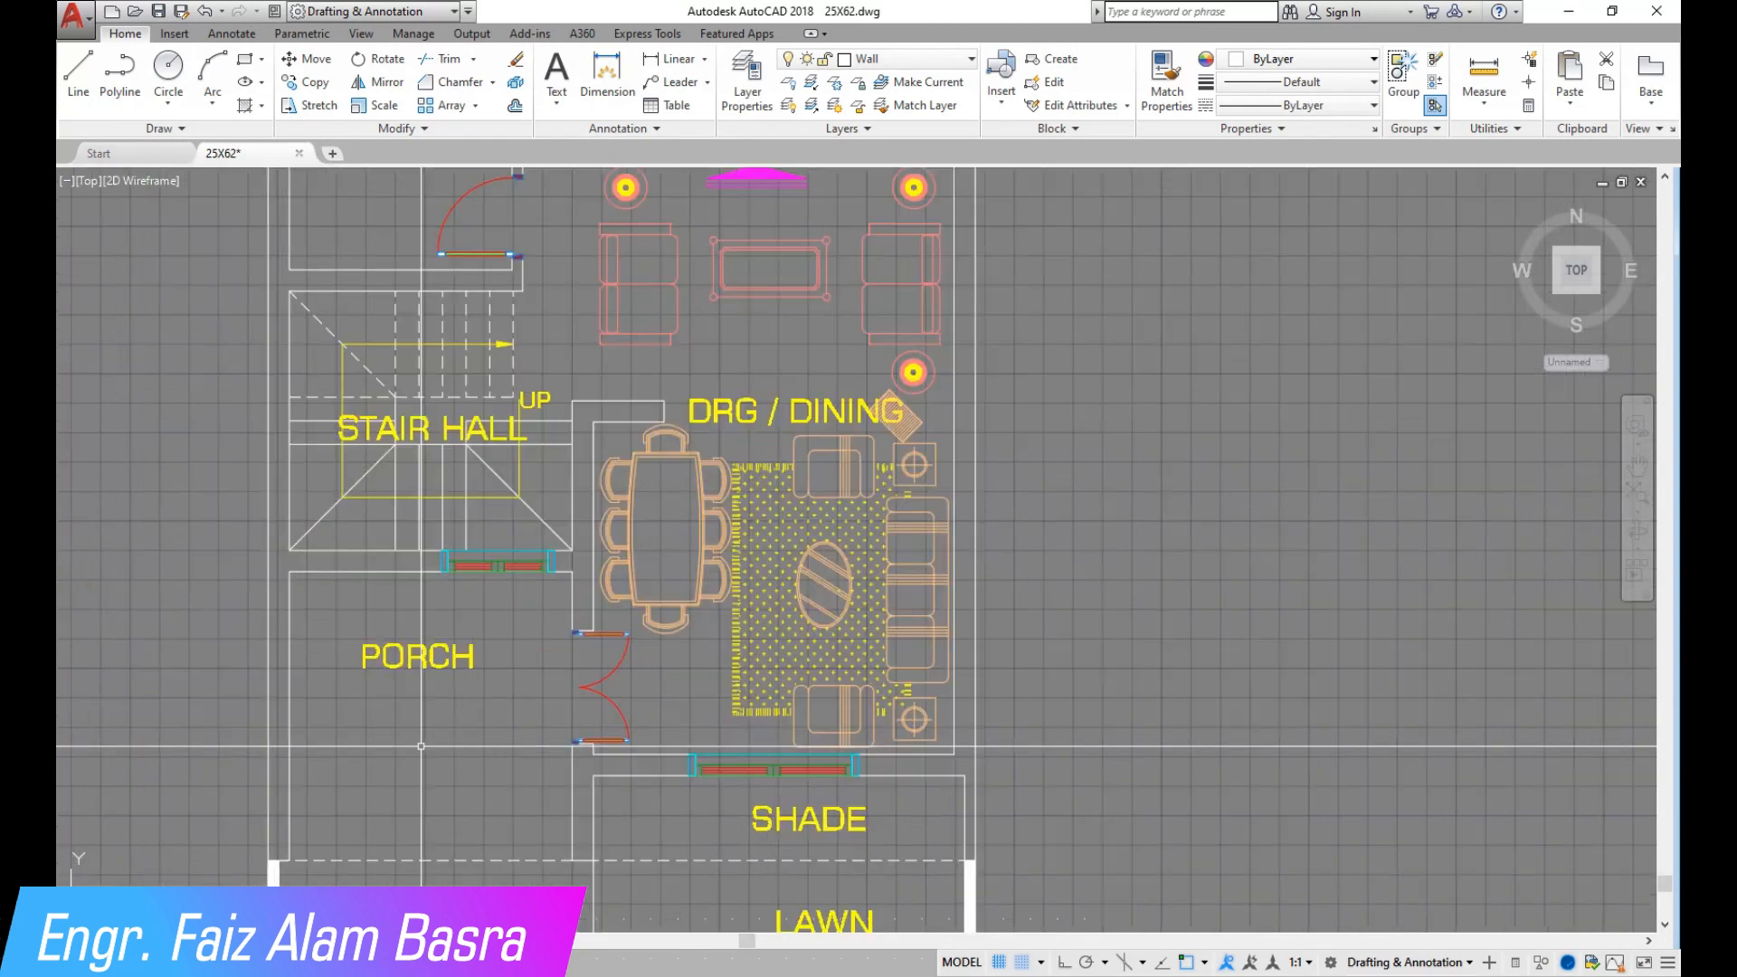
scroll(740, 776, down, 2)
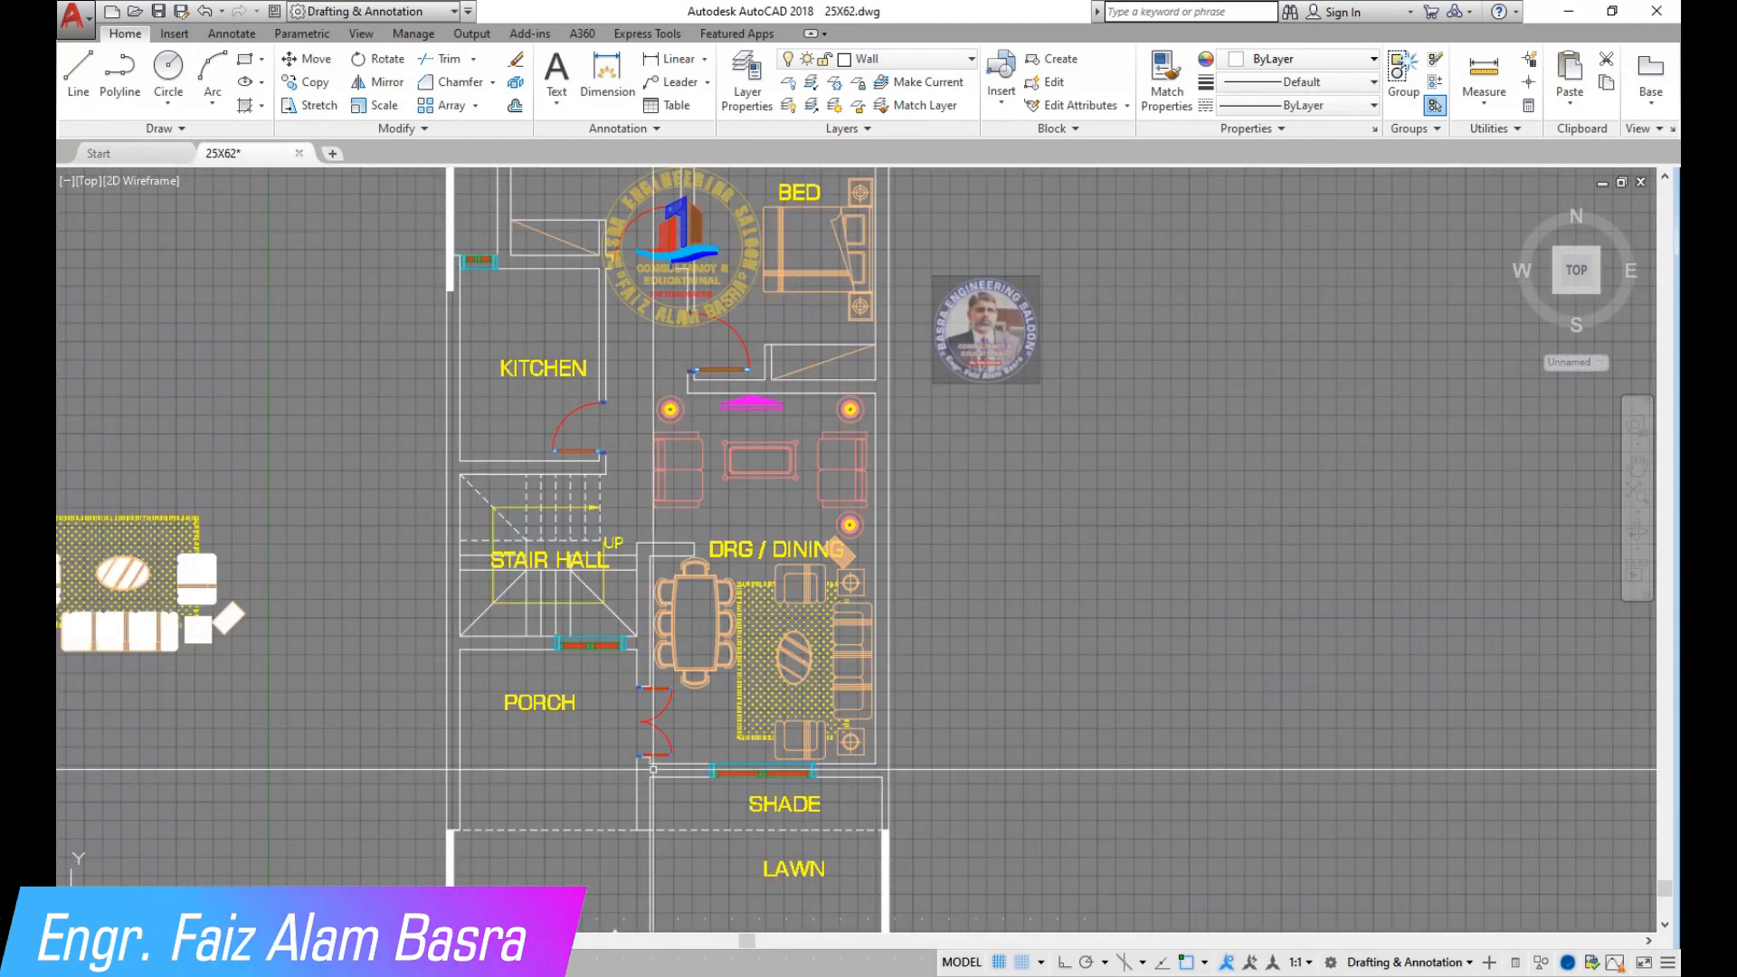
scroll(609, 767, down, 4)
scroll(608, 767, up, 2)
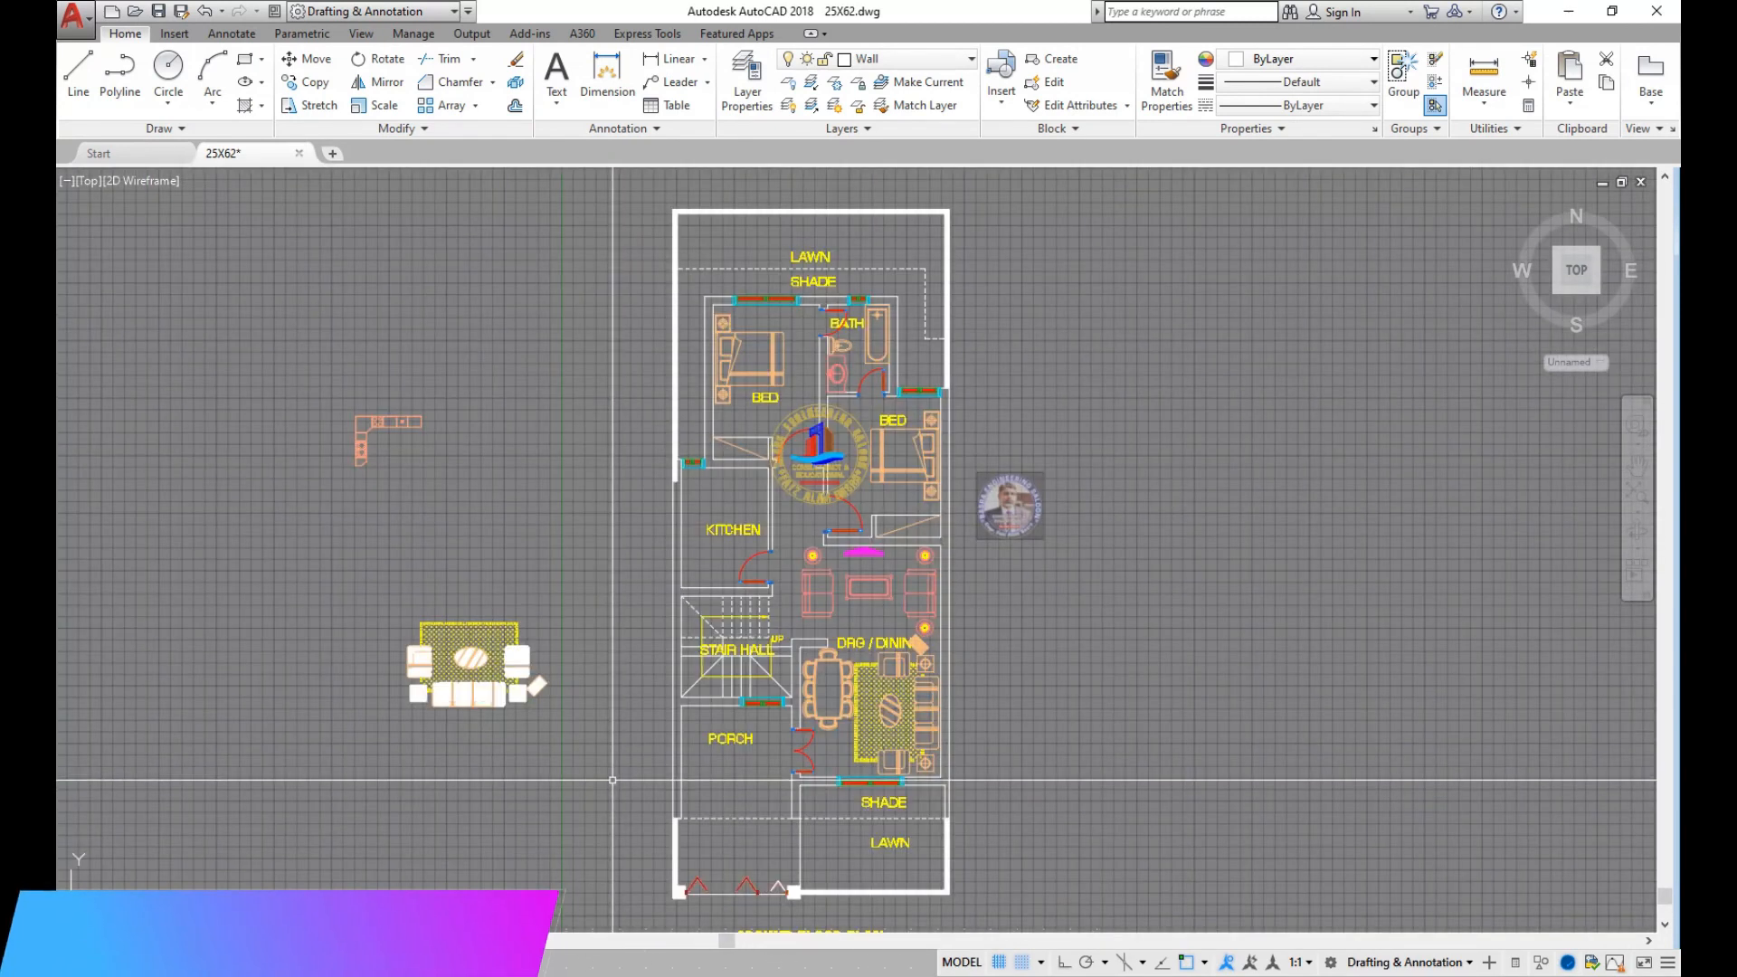
click(609, 767)
click(349, 595)
key(Delete)
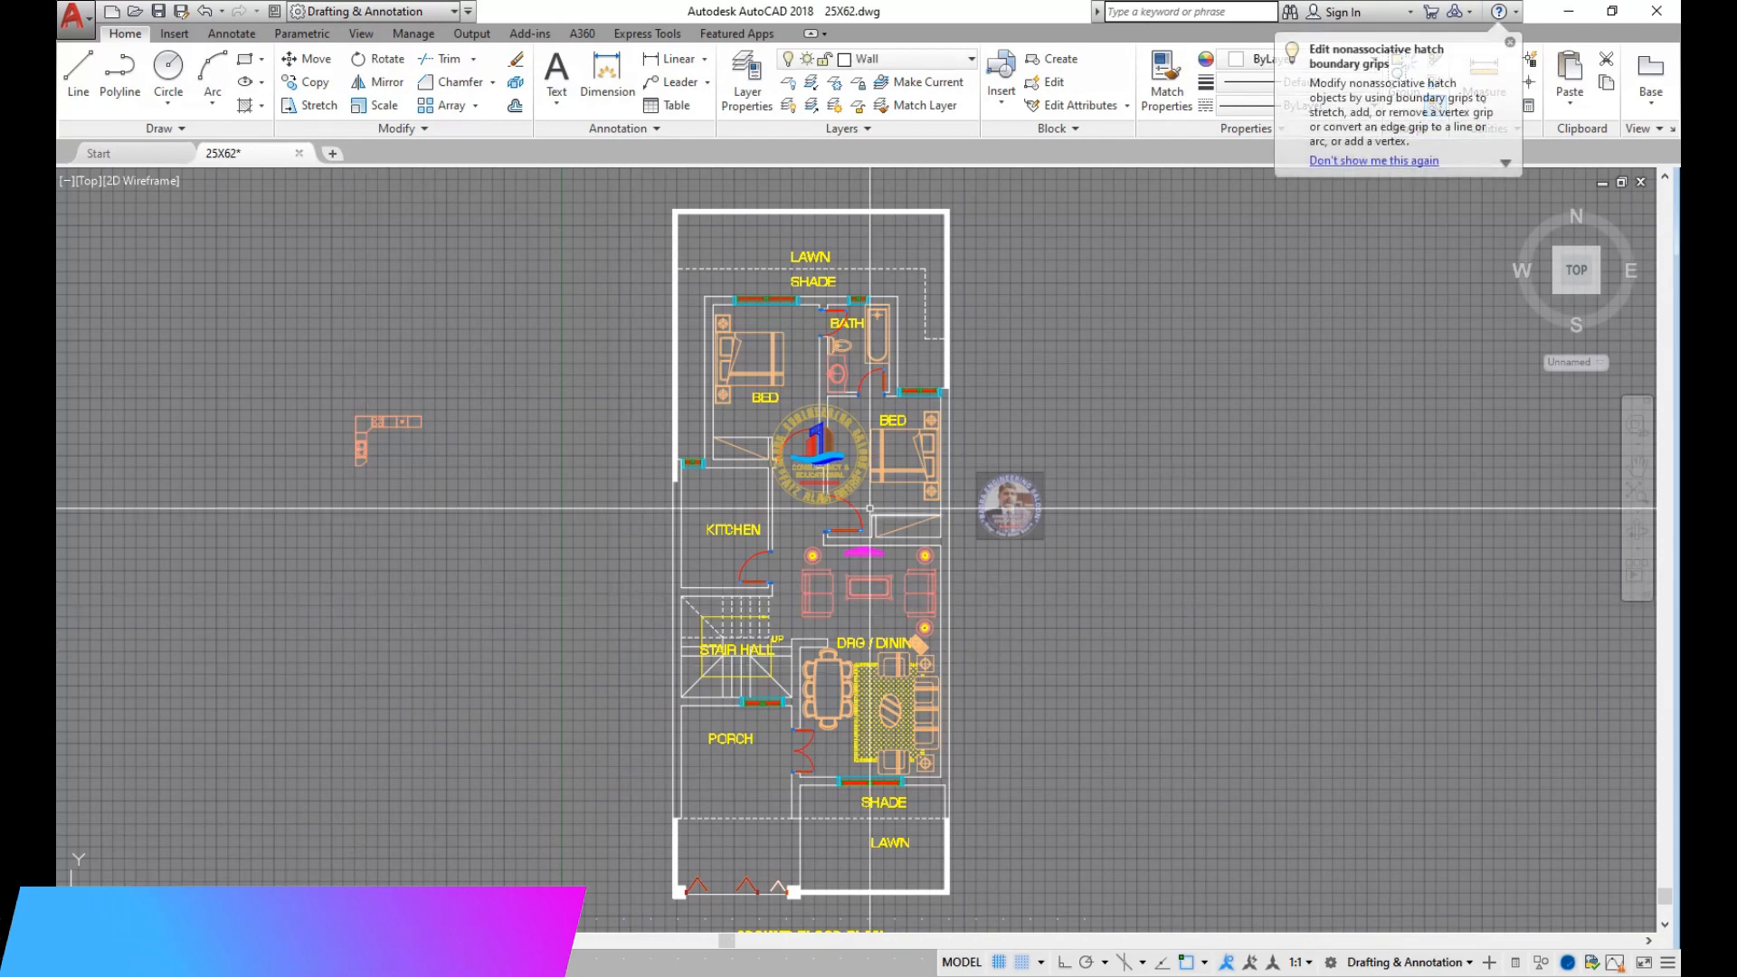
Explode the two facing sofas in the lounge area above the DRG / DINING label.
scroll(818, 503, up, 2)
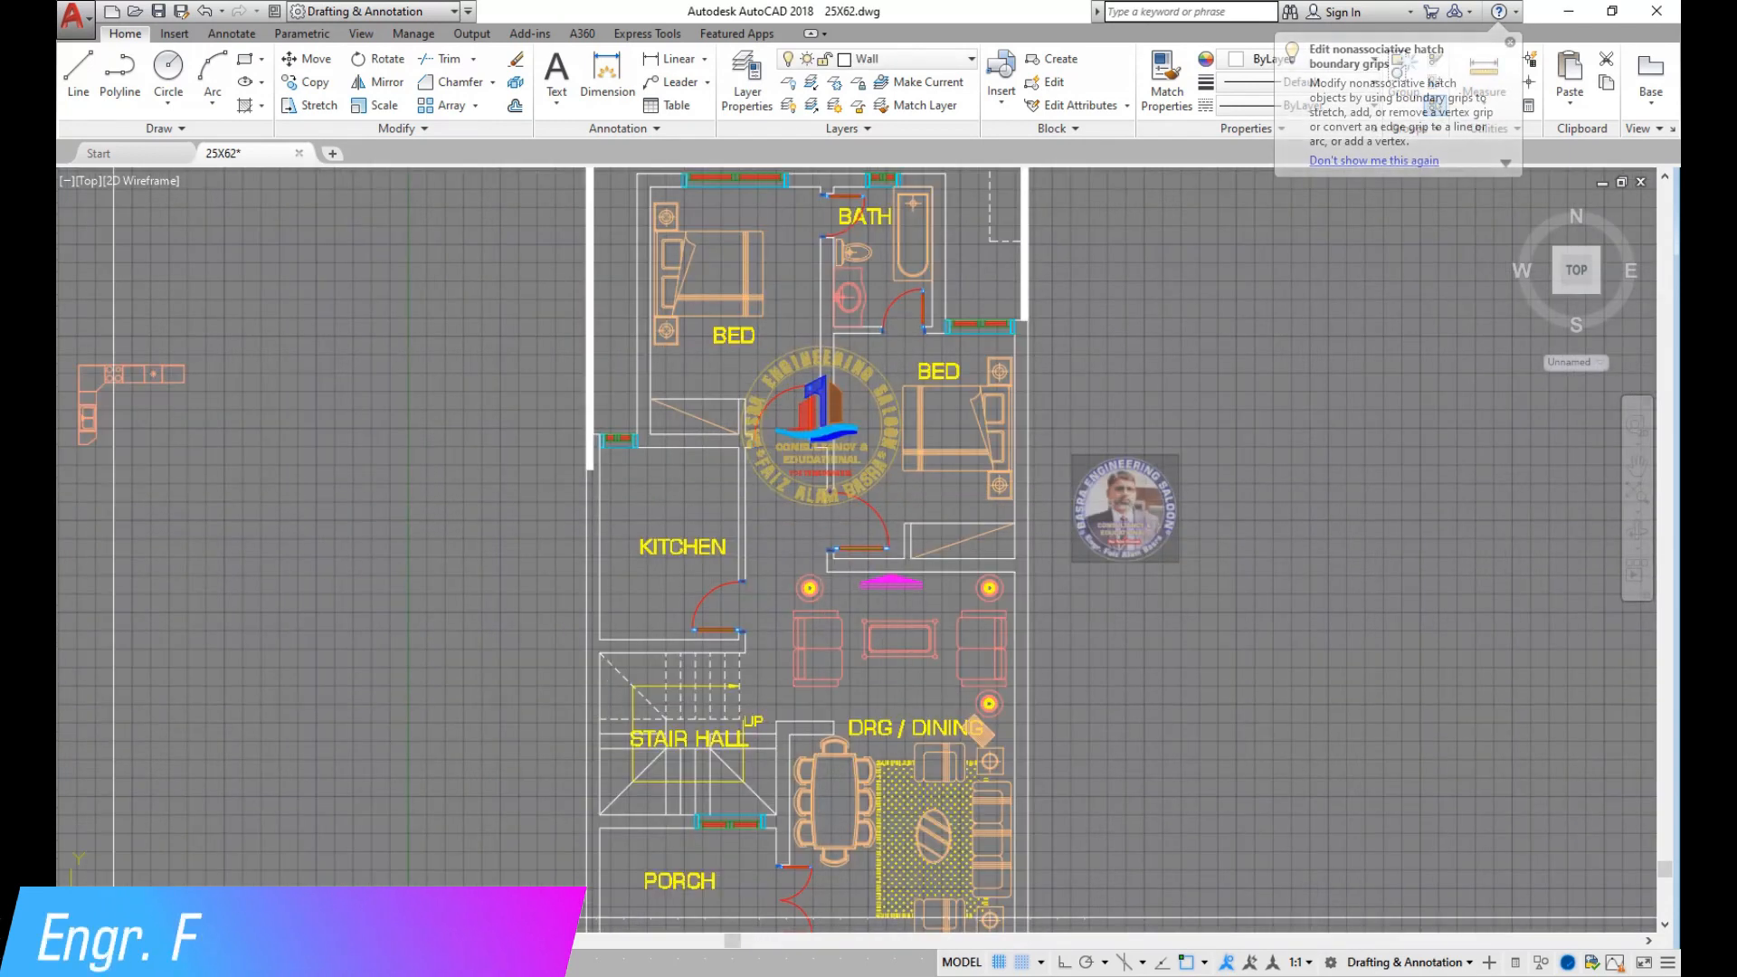
text(ex)
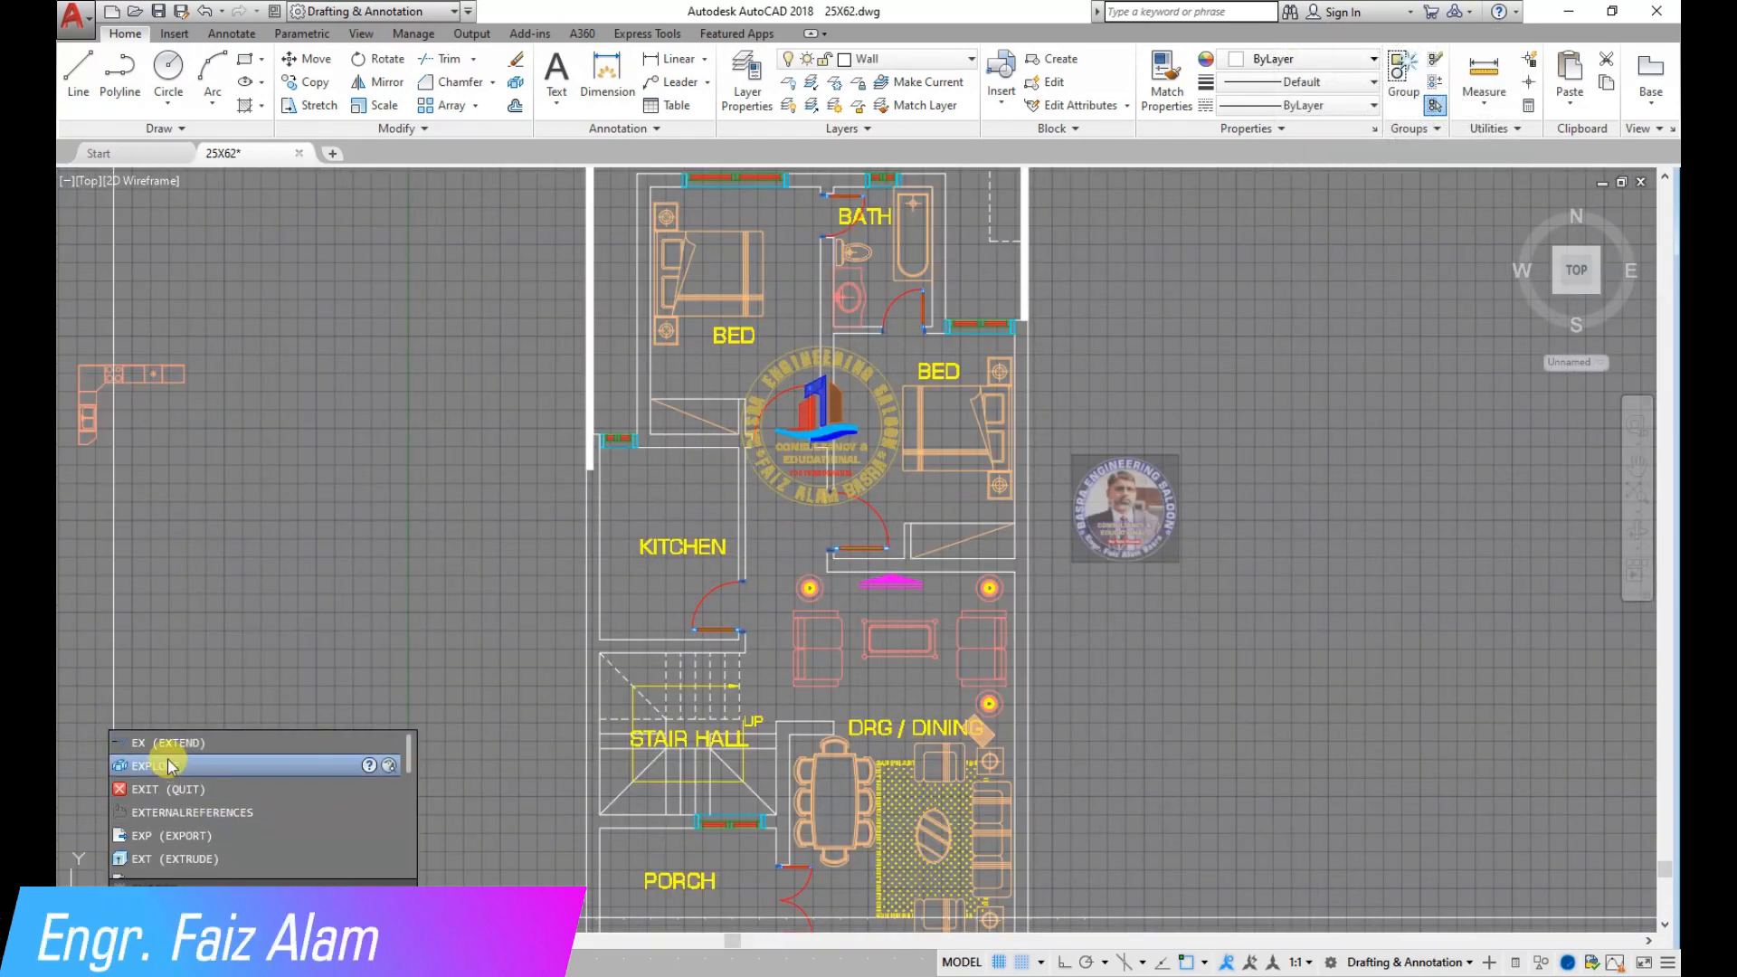
click(167, 766)
scroll(983, 608, up, 4)
click(1076, 837)
click(496, 638)
key(Return)
scroll(779, 568, down, 2)
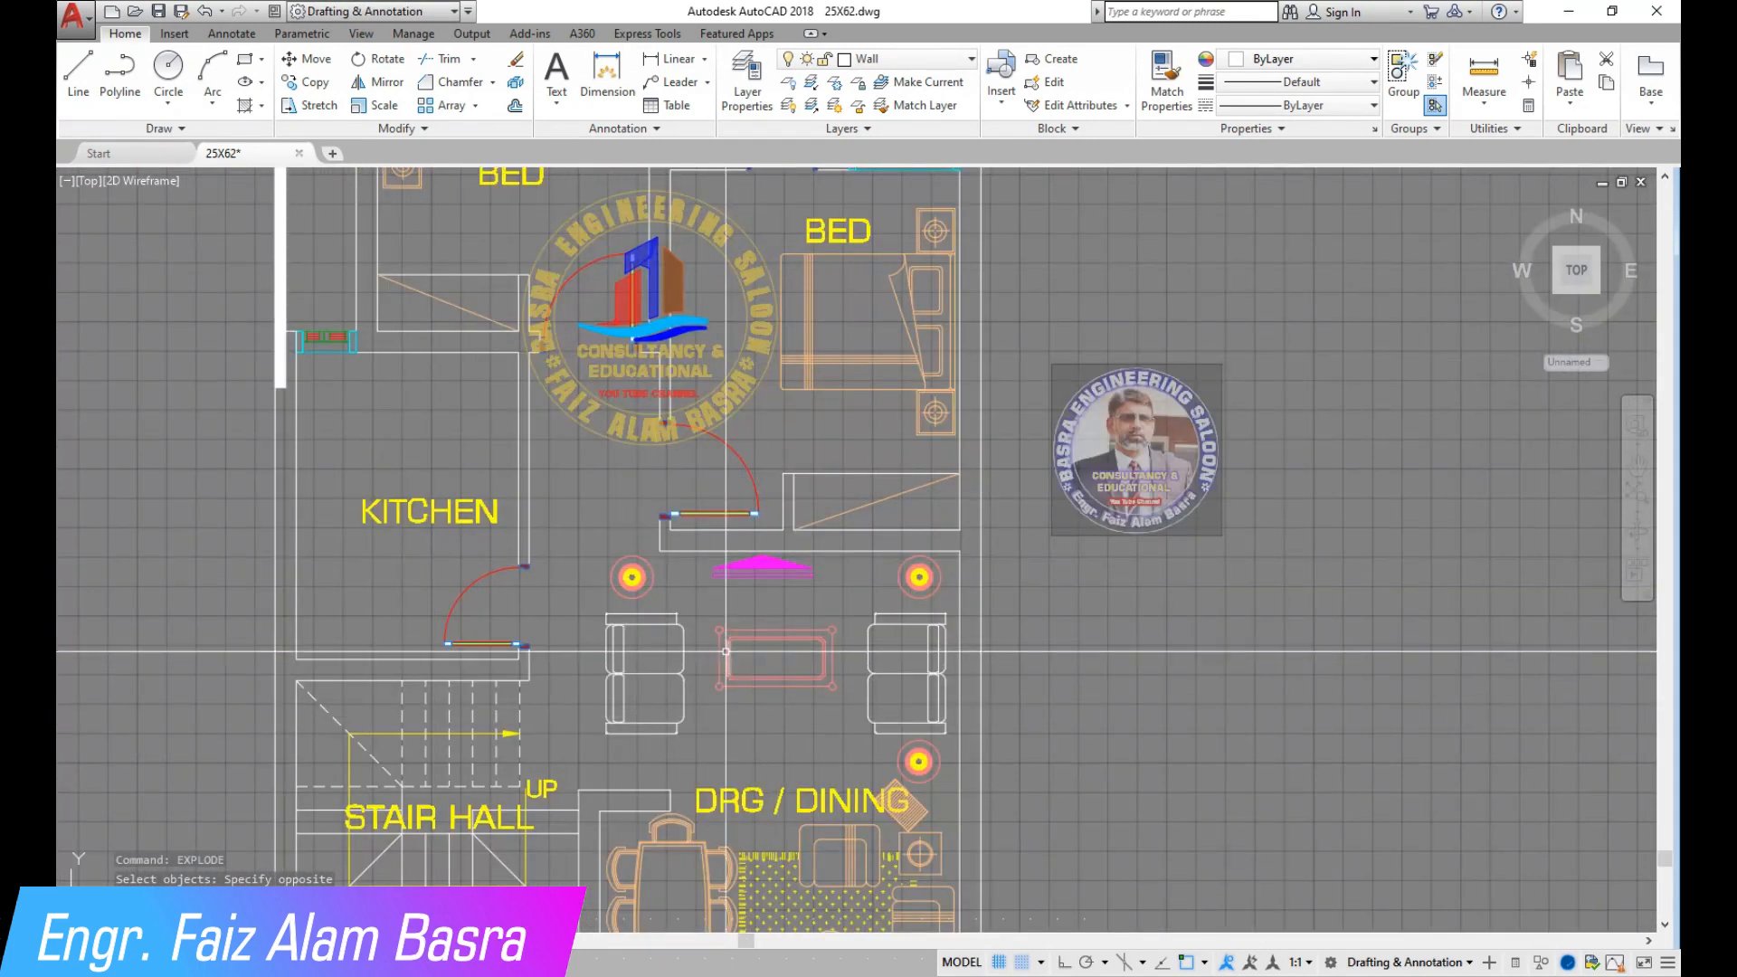
Match the properties of the bed in the right bedroom onto the two exploded lounge sofas and the table between them.
click(1167, 86)
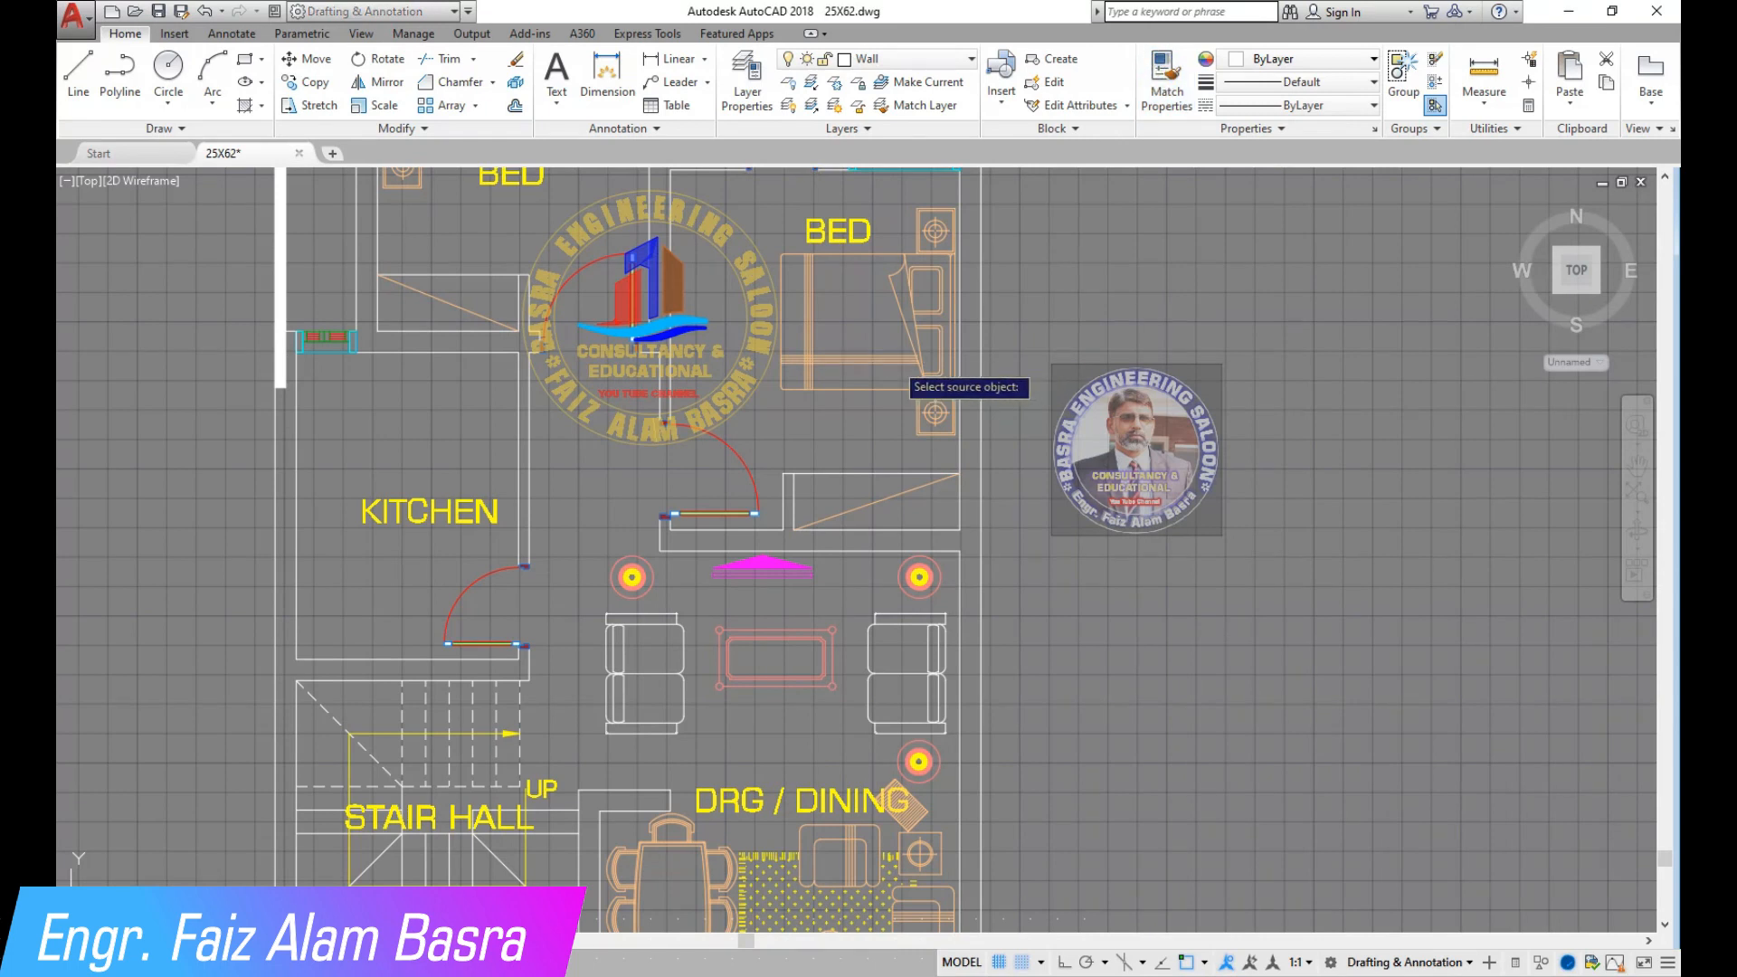
click(894, 361)
scroll(653, 664, up, 4)
click(756, 860)
click(480, 527)
click(1137, 763)
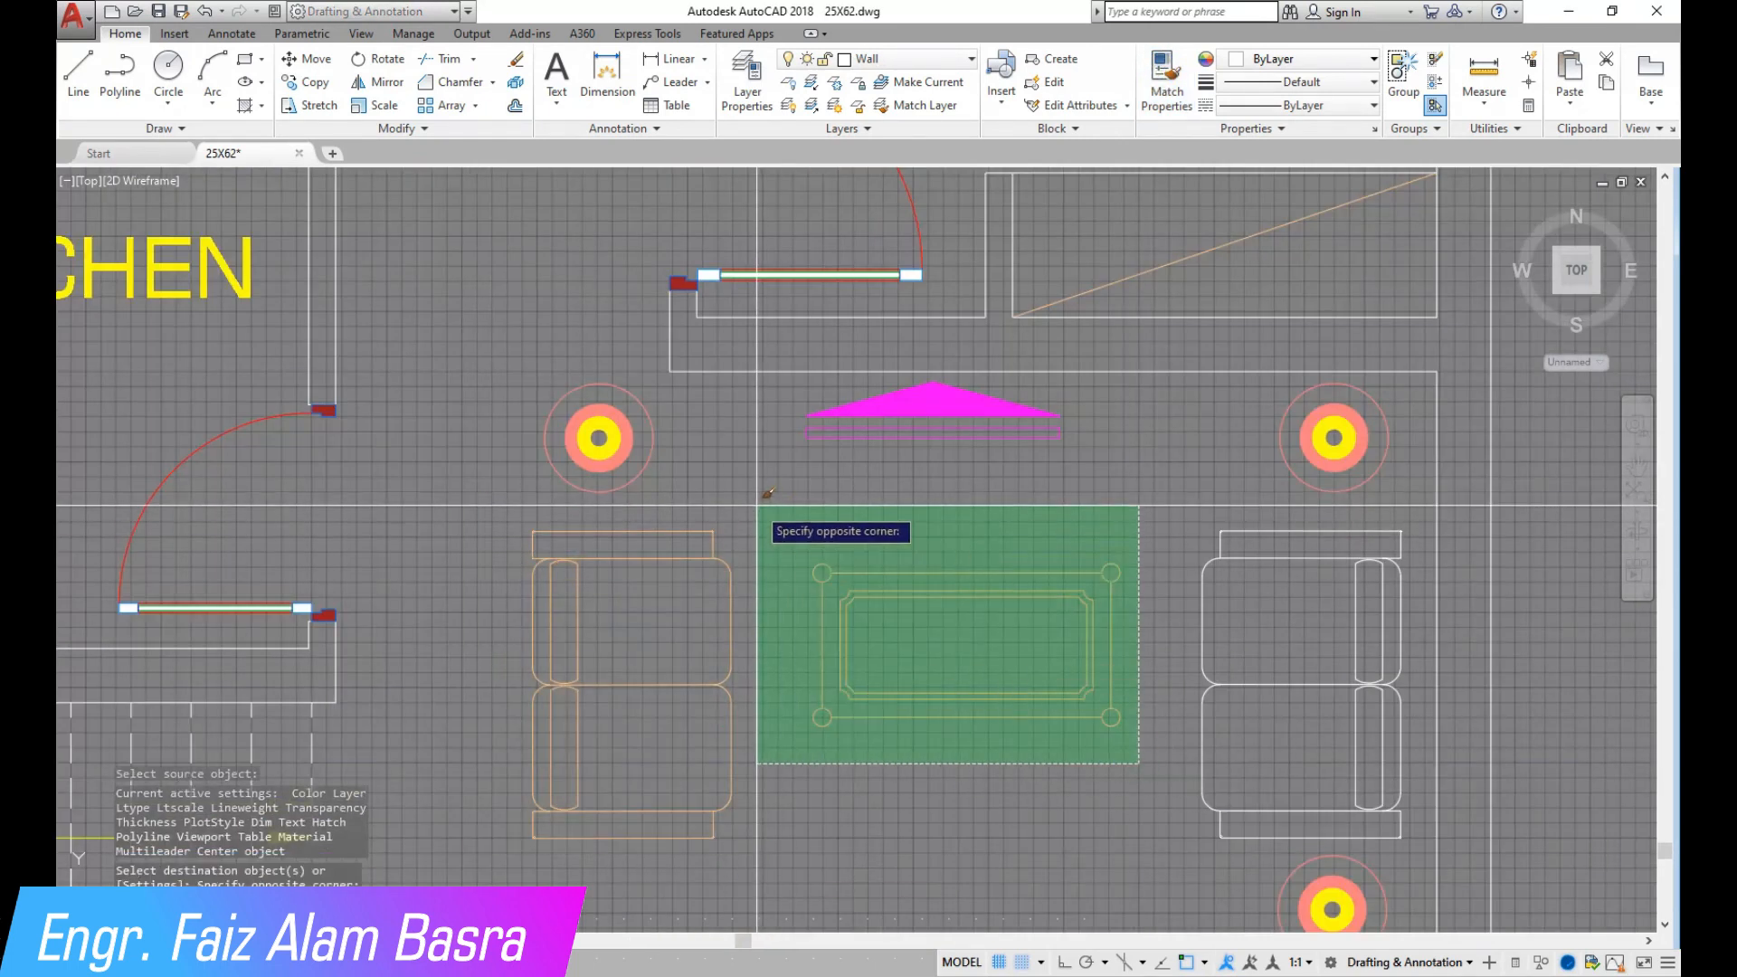
click(759, 505)
scroll(701, 479, down, 2)
click(1157, 727)
click(1002, 532)
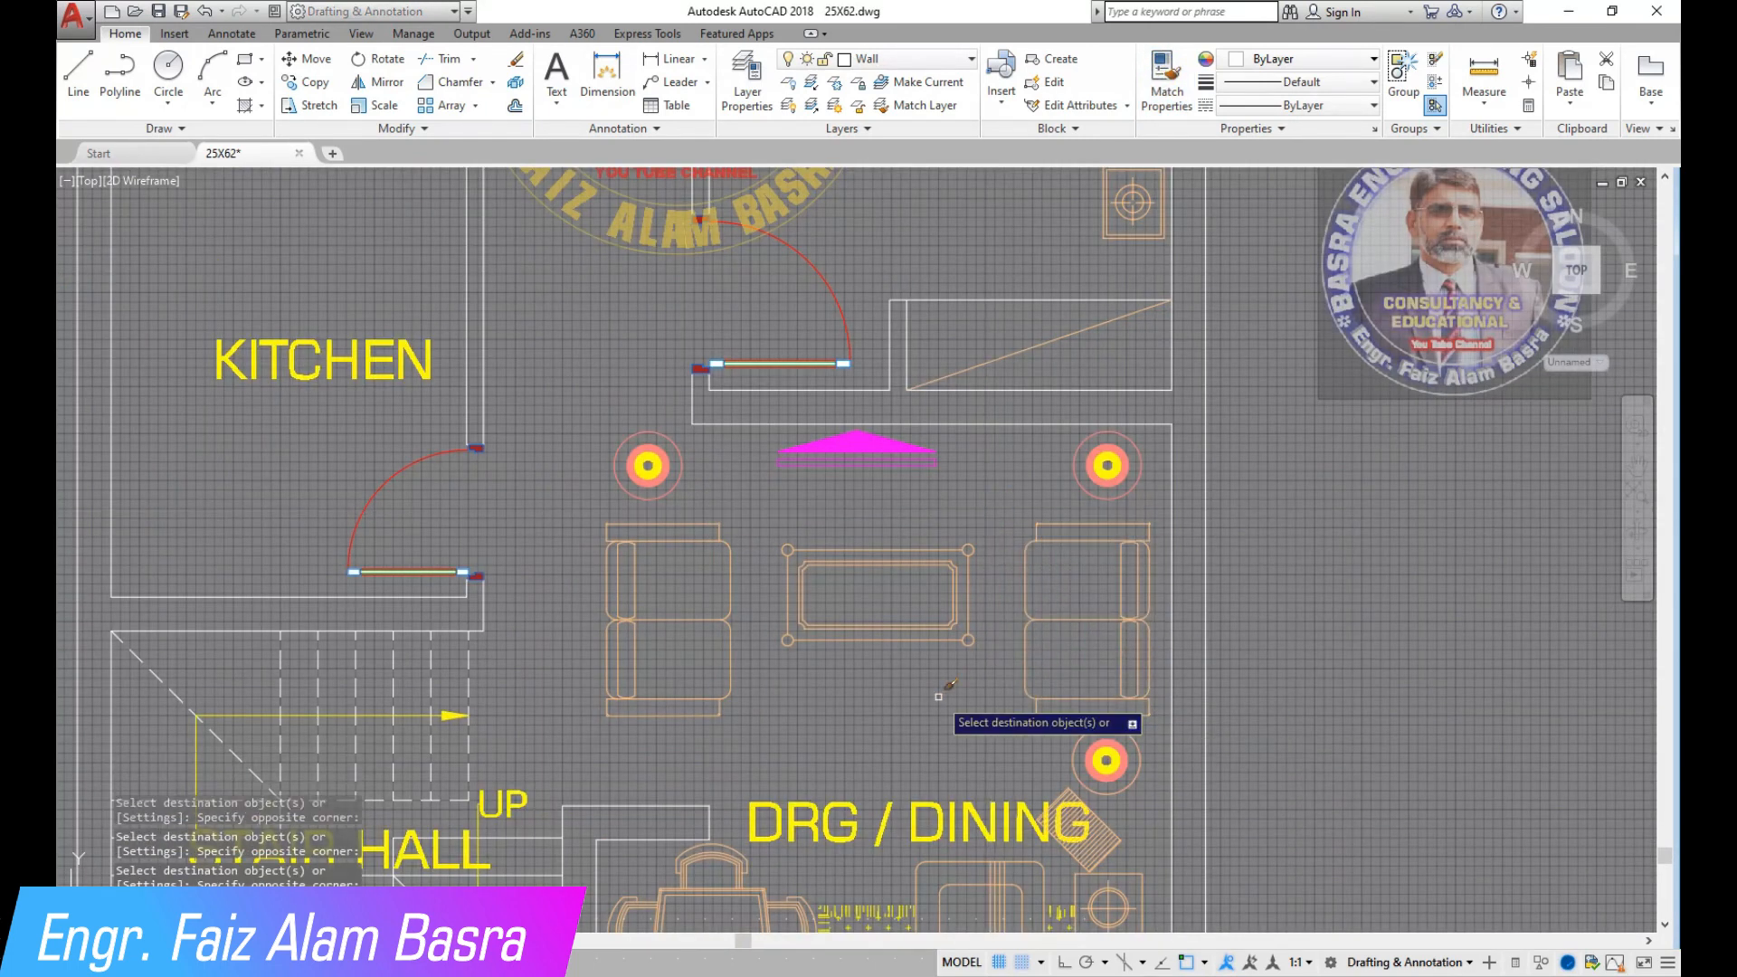
click(965, 496)
key(Return)
click(965, 495)
key(Escape)
Turn on Ortho mode and stretch the right lounge sofa's inner edge toward the wall to narrow it.
click(1064, 962)
click(1057, 736)
click(997, 489)
key(Return)
click(980, 464)
click(1002, 464)
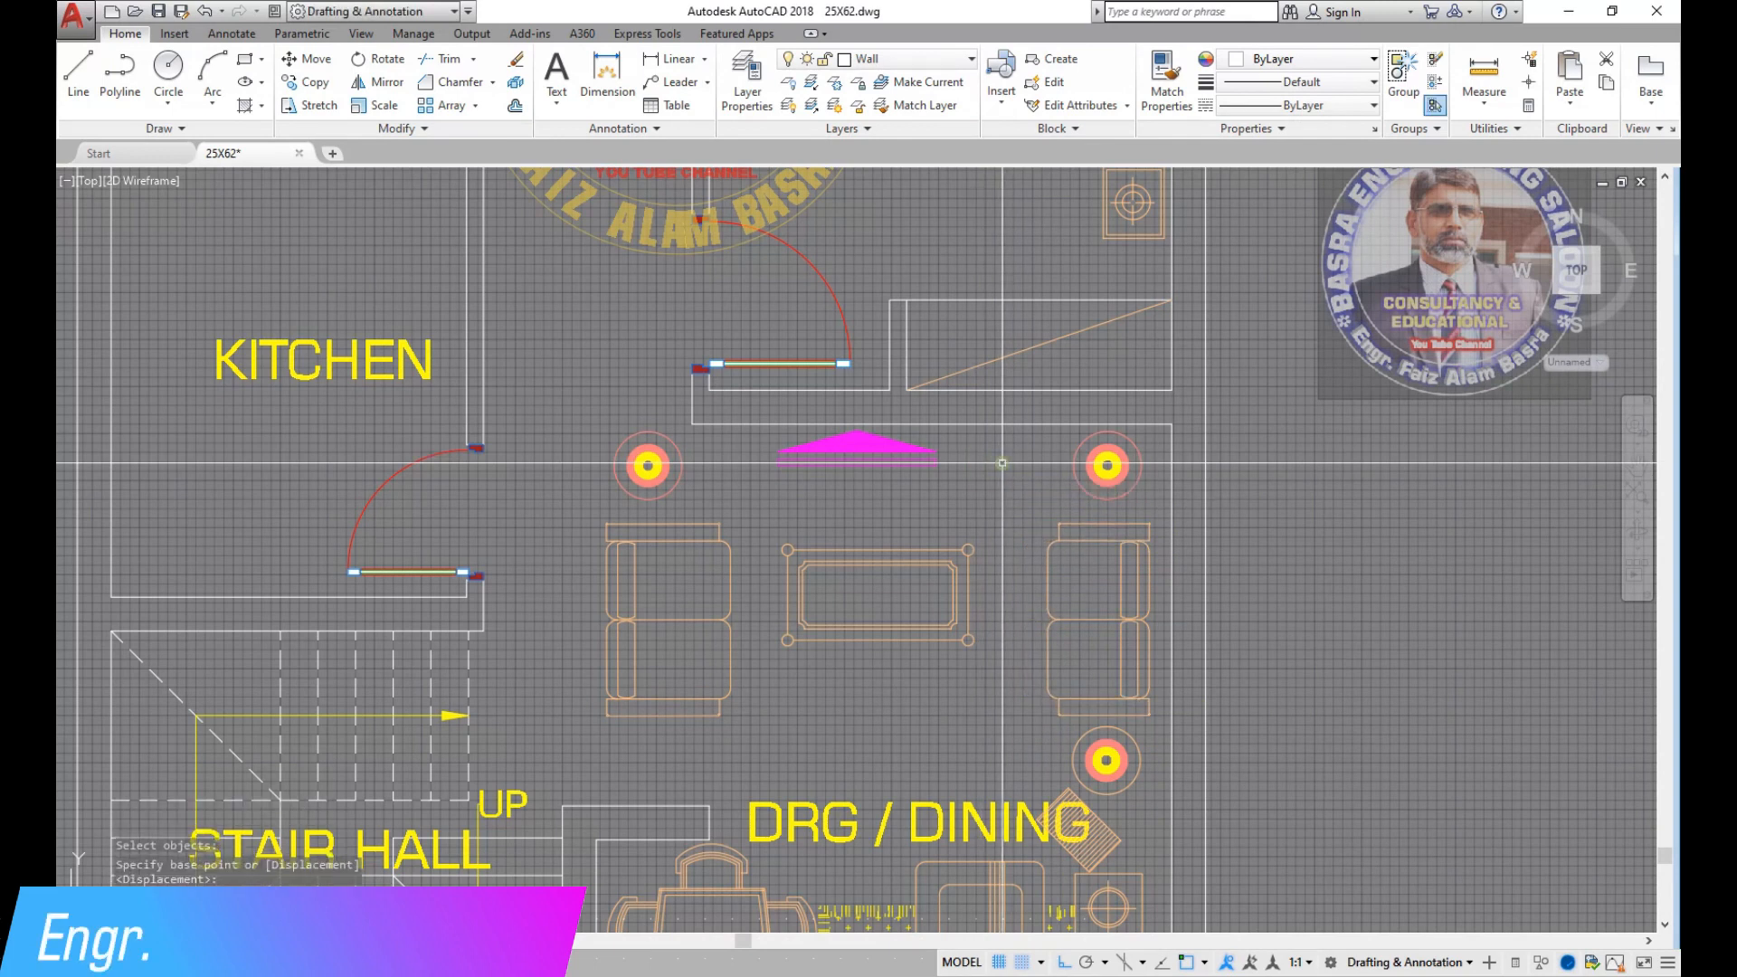
Stretch the left lounge sofa's inner edge 6" horizontally outward to narrow it.
click(312, 116)
click(750, 736)
click(673, 502)
key(Return)
click(787, 508)
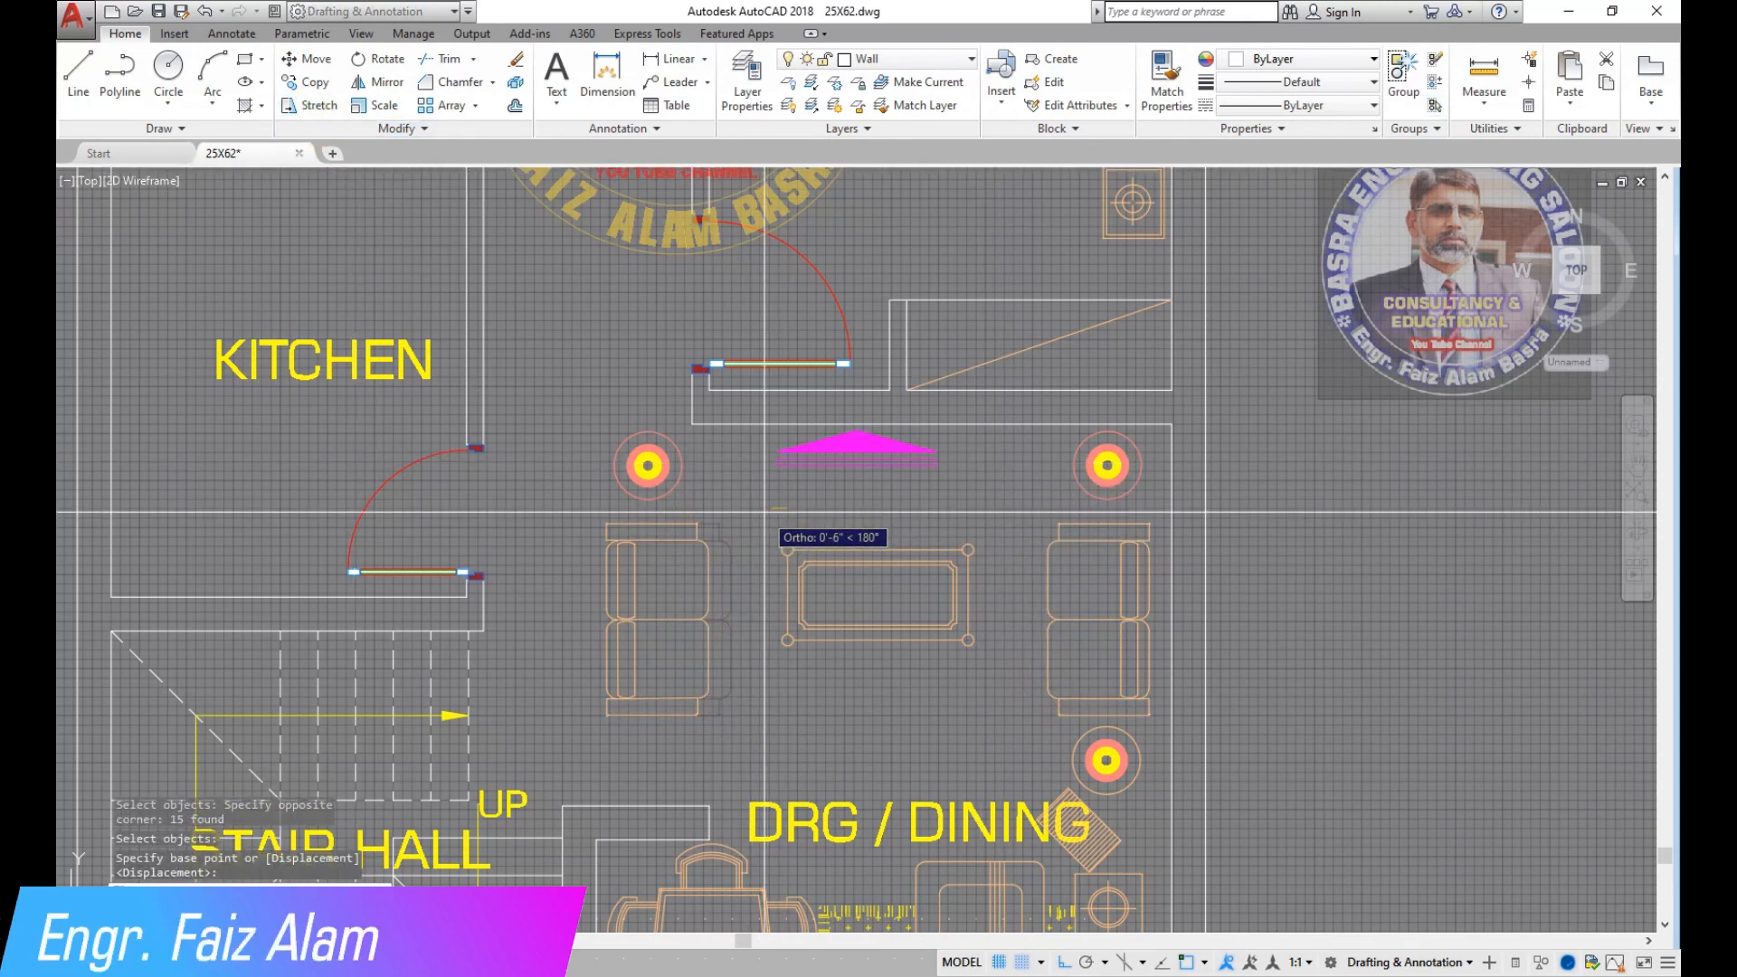
click(764, 512)
Move the left lounge sofa together with its lamp about 1' horizontally toward the centre table.
click(313, 64)
click(735, 736)
click(533, 432)
key(Return)
click(788, 729)
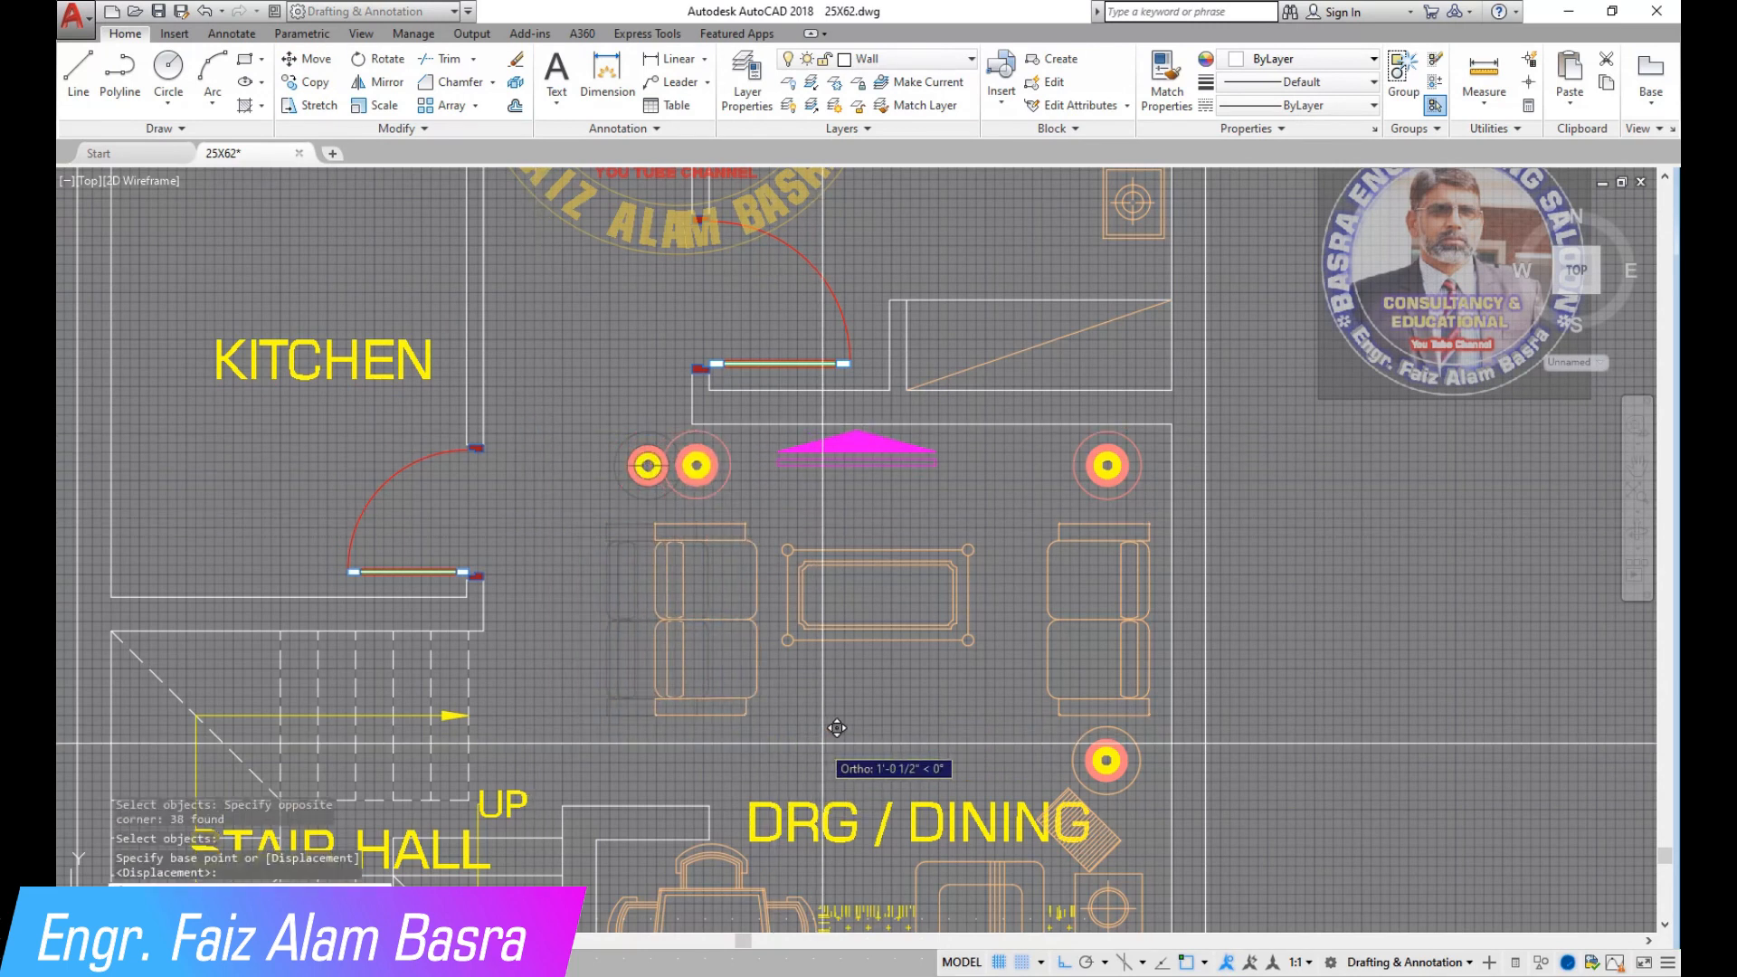
click(841, 729)
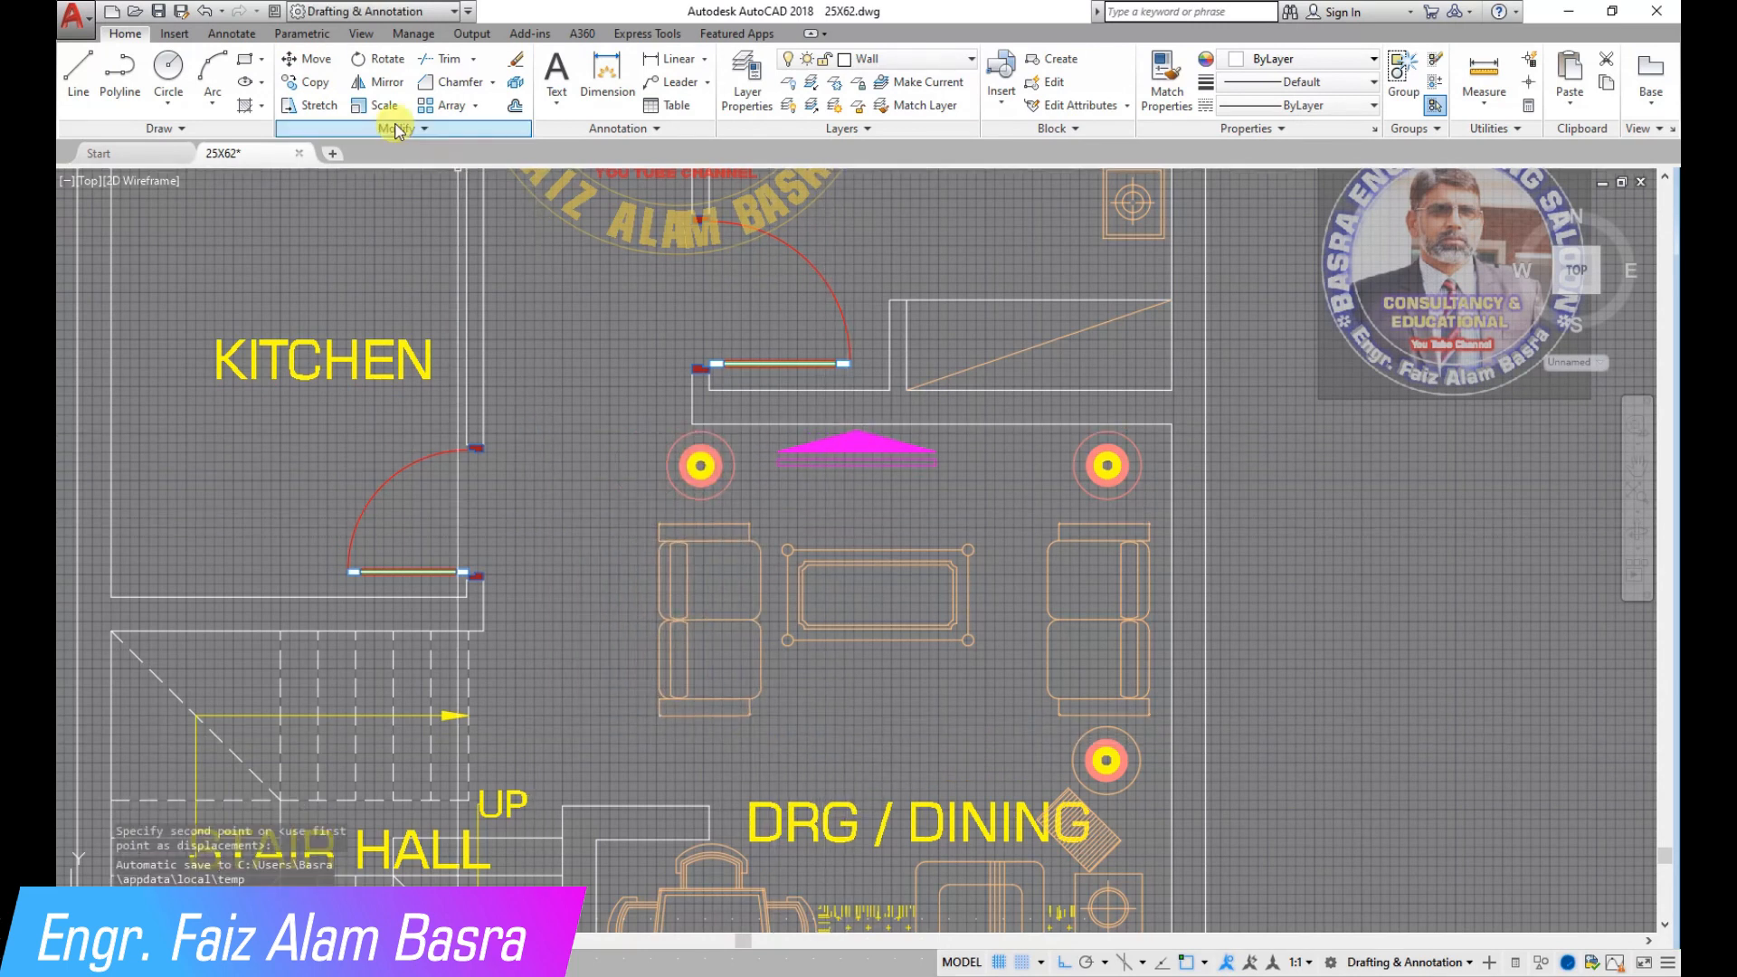
Move the lounge centre table horizontally to the right so it sits between the two sofas.
click(313, 62)
click(1026, 686)
key(Return)
click(905, 695)
click(943, 695)
Move the magenta TV unit horizontally to the right, in line with the lounge centre table.
click(328, 63)
click(756, 409)
click(965, 492)
key(Return)
click(907, 497)
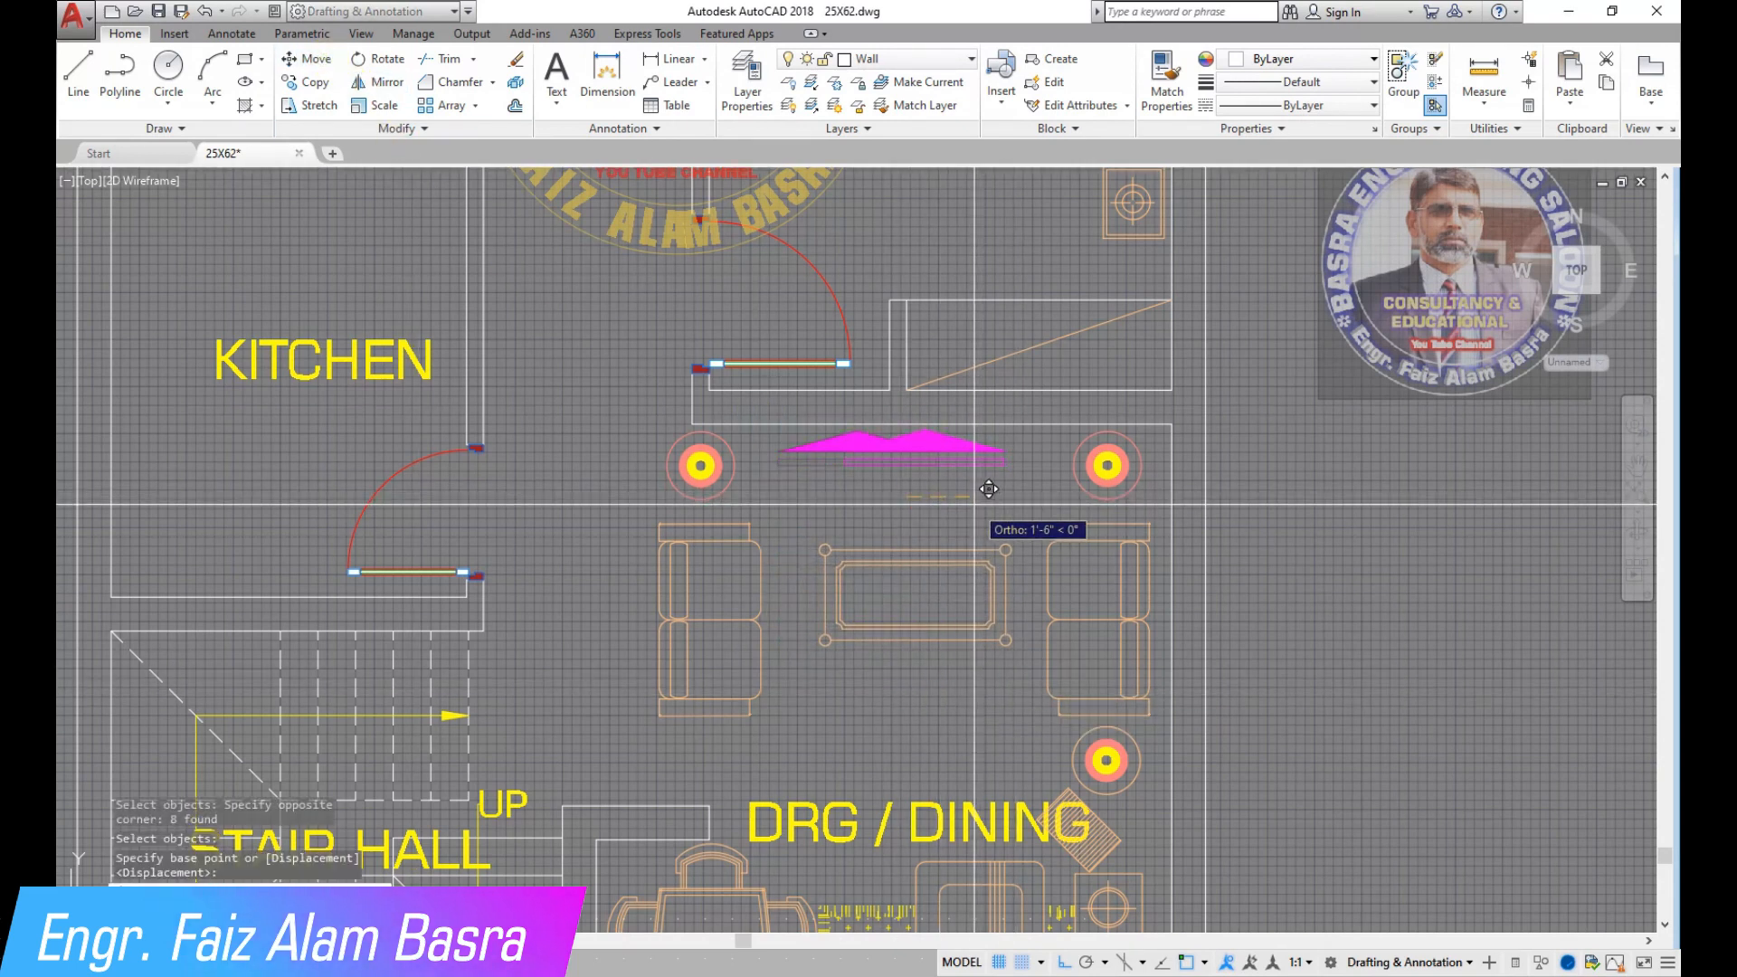
Try deleting the hatch from the tilted rectangle beside the DRG / DINING label, and undo the deletion.
scroll(989, 489, down, 5)
scroll(929, 621, up, 6)
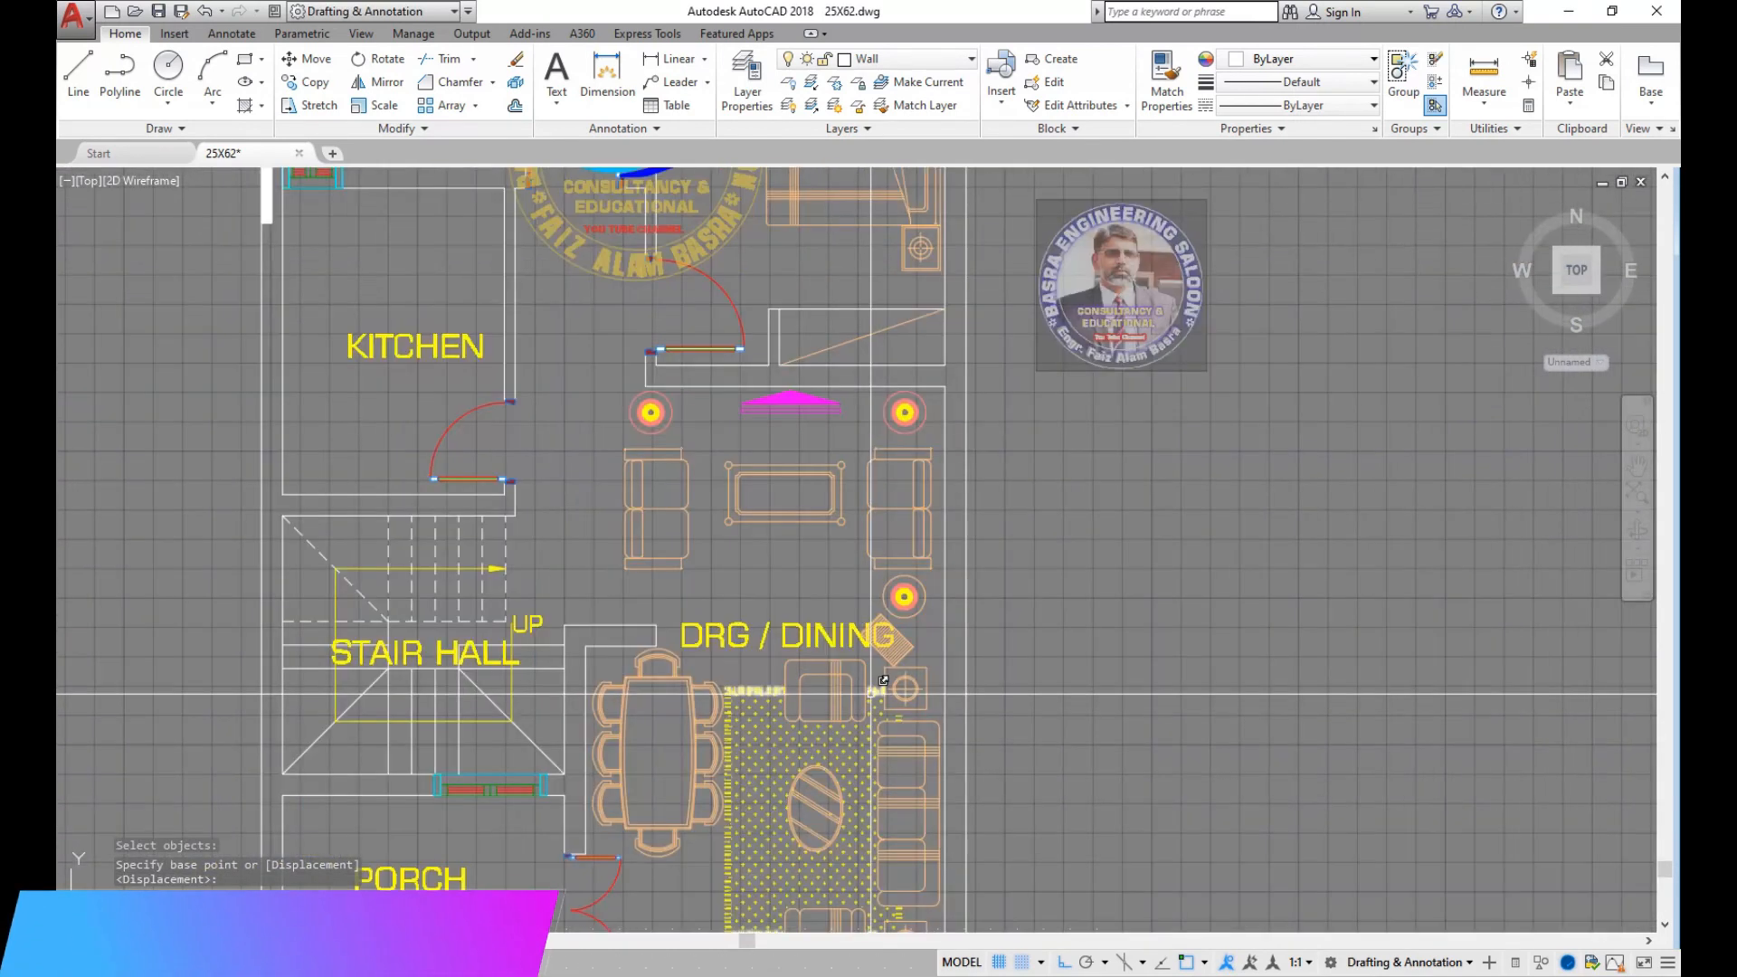
key(Escape)
click(929, 621)
key(Delete)
scroll(888, 590, down, 4)
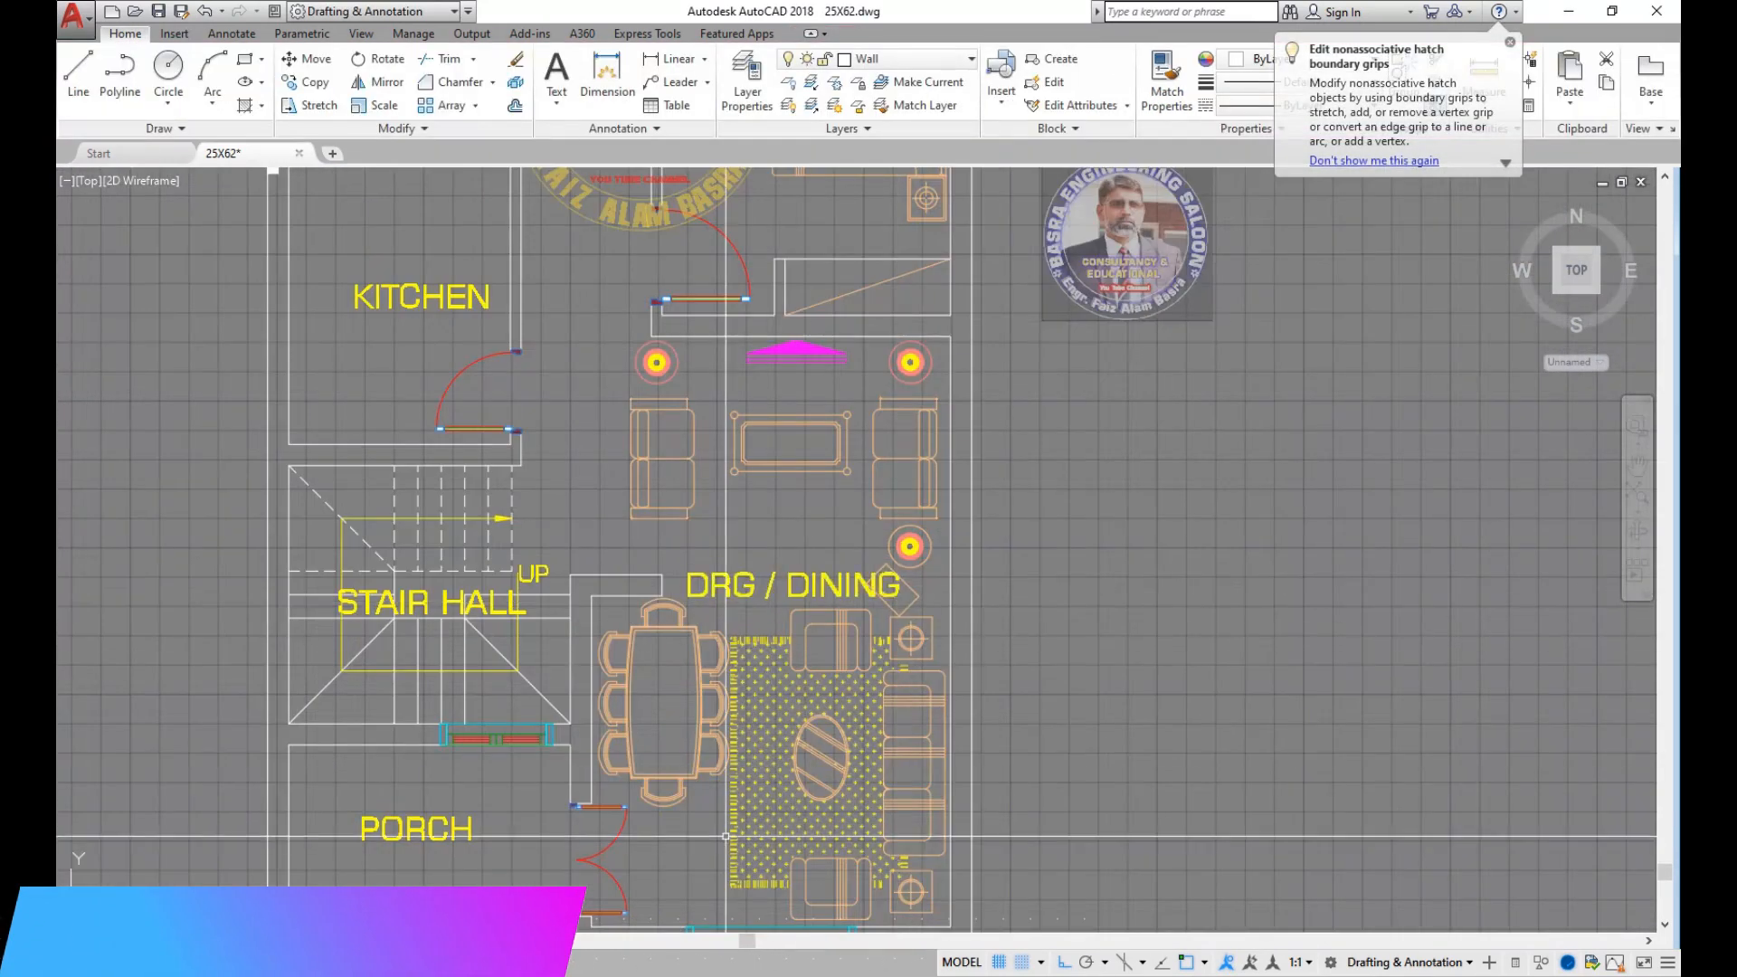
scroll(972, 587, up, 4)
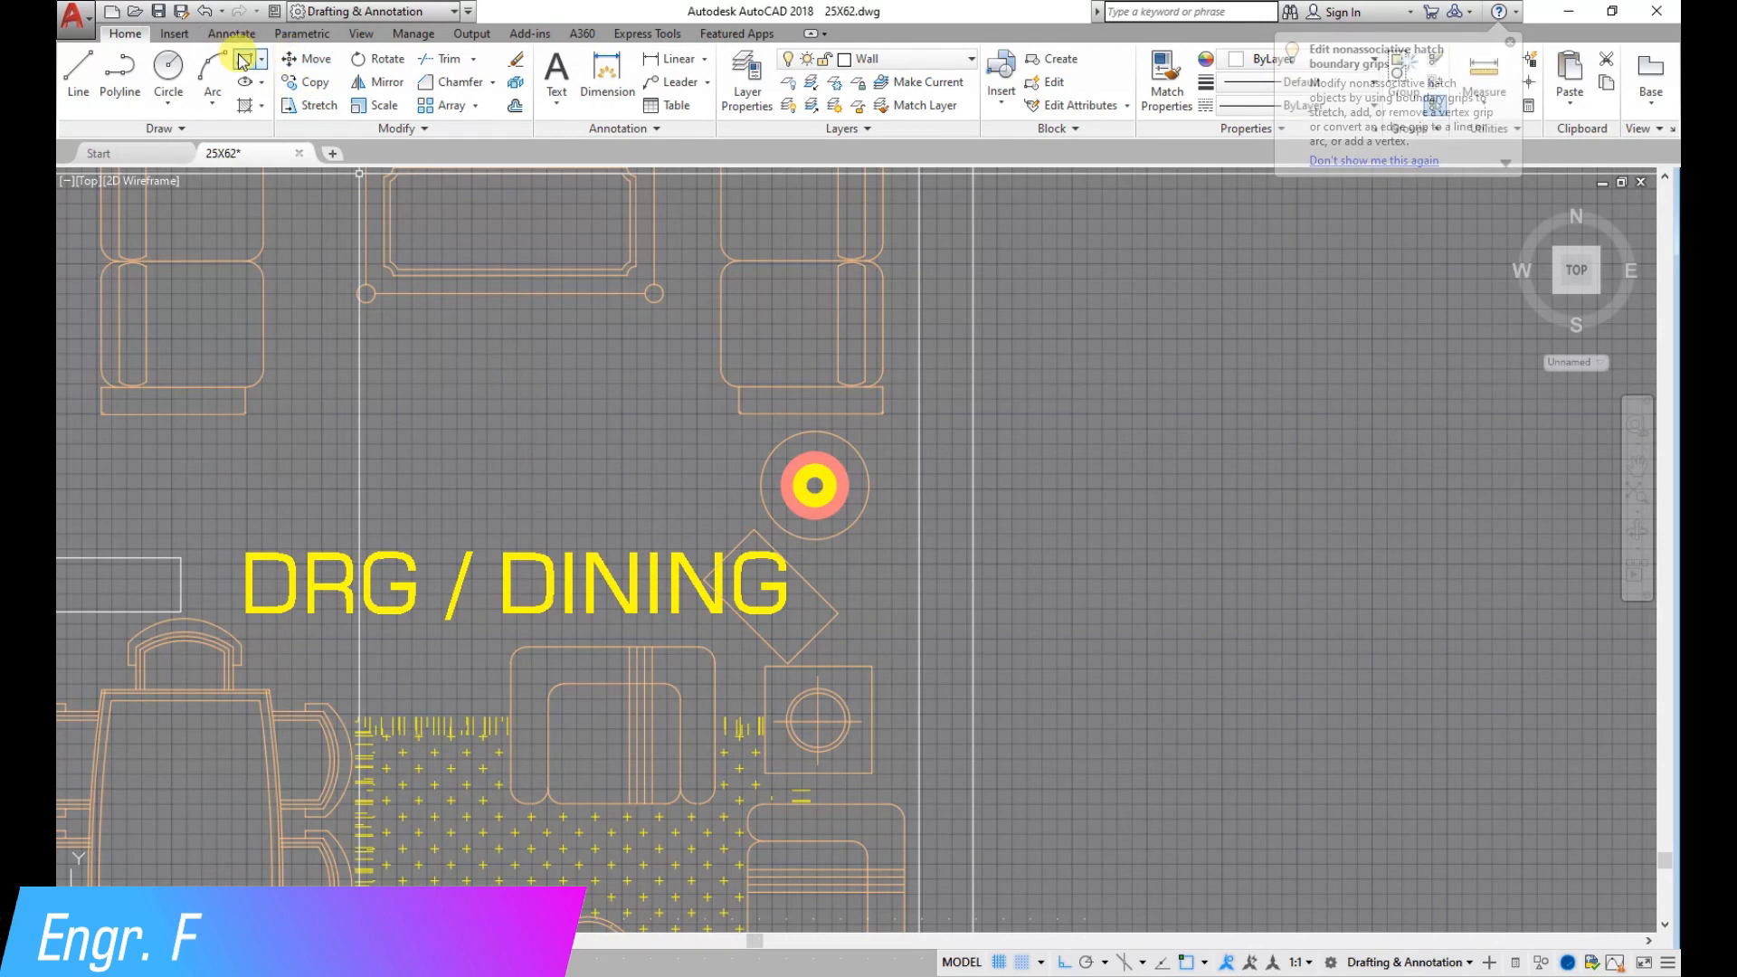
click(205, 18)
click(205, 18)
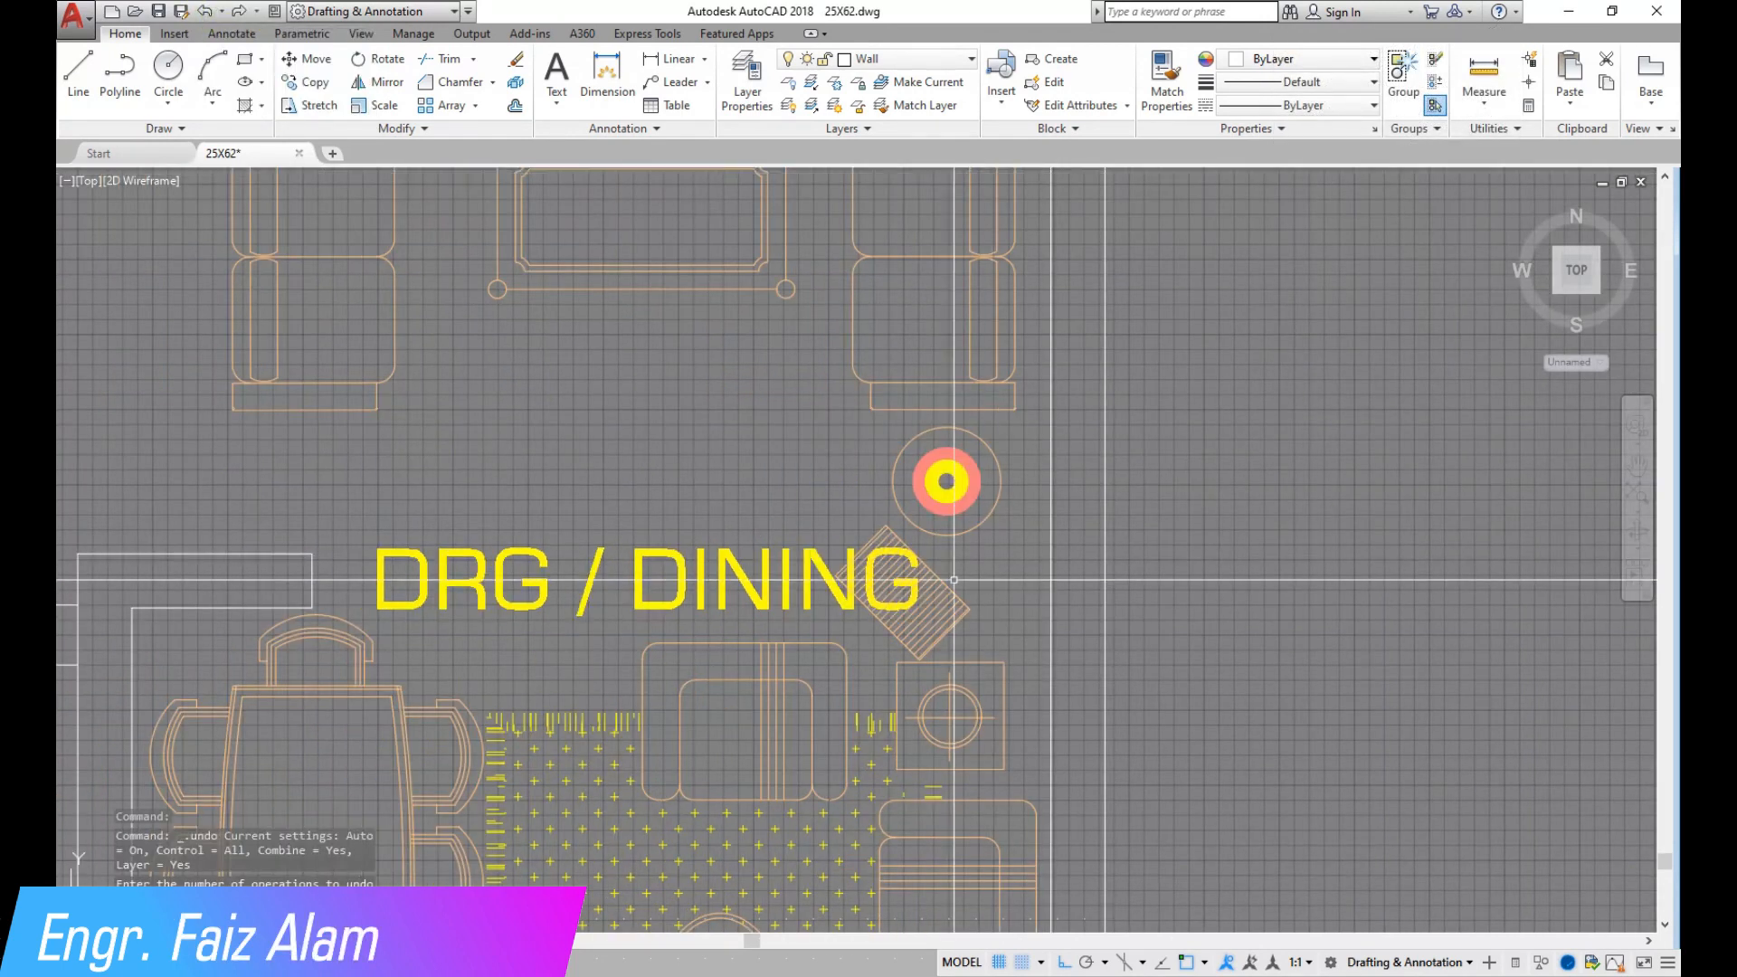
Try a hatch spacing of 10' on the tilted rectangle beside the DRG / DINING label and set it to 4'.
click(924, 607)
click(784, 108)
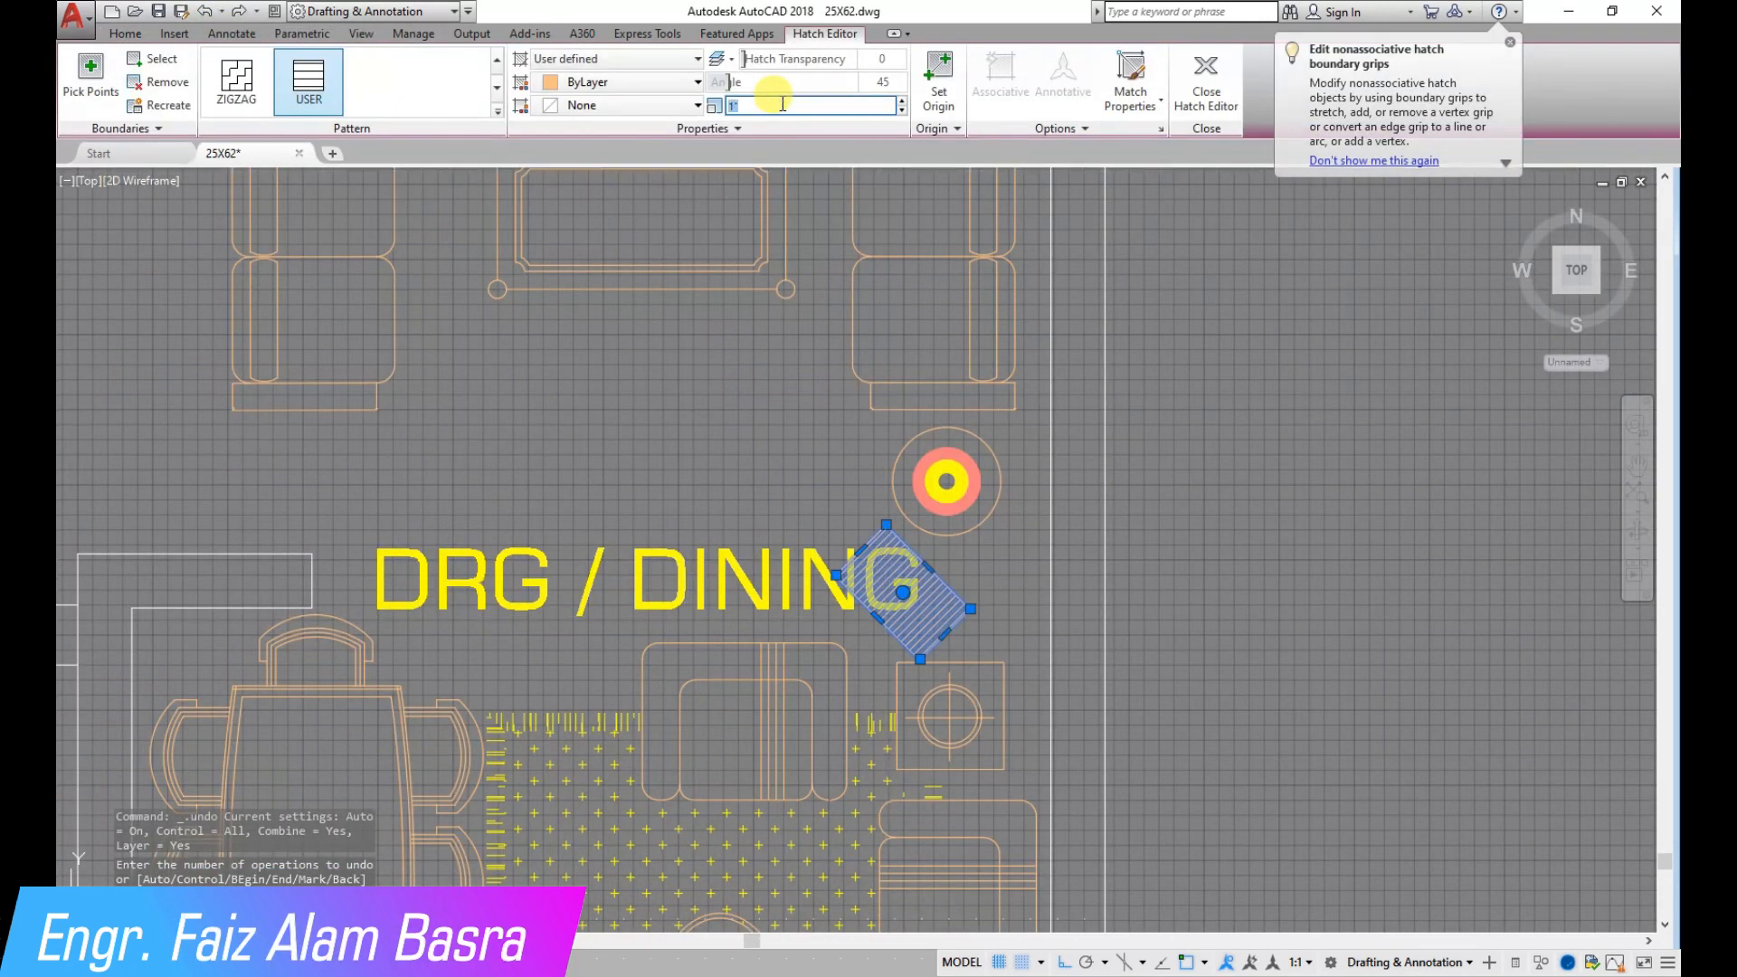
text(10)
key(Return)
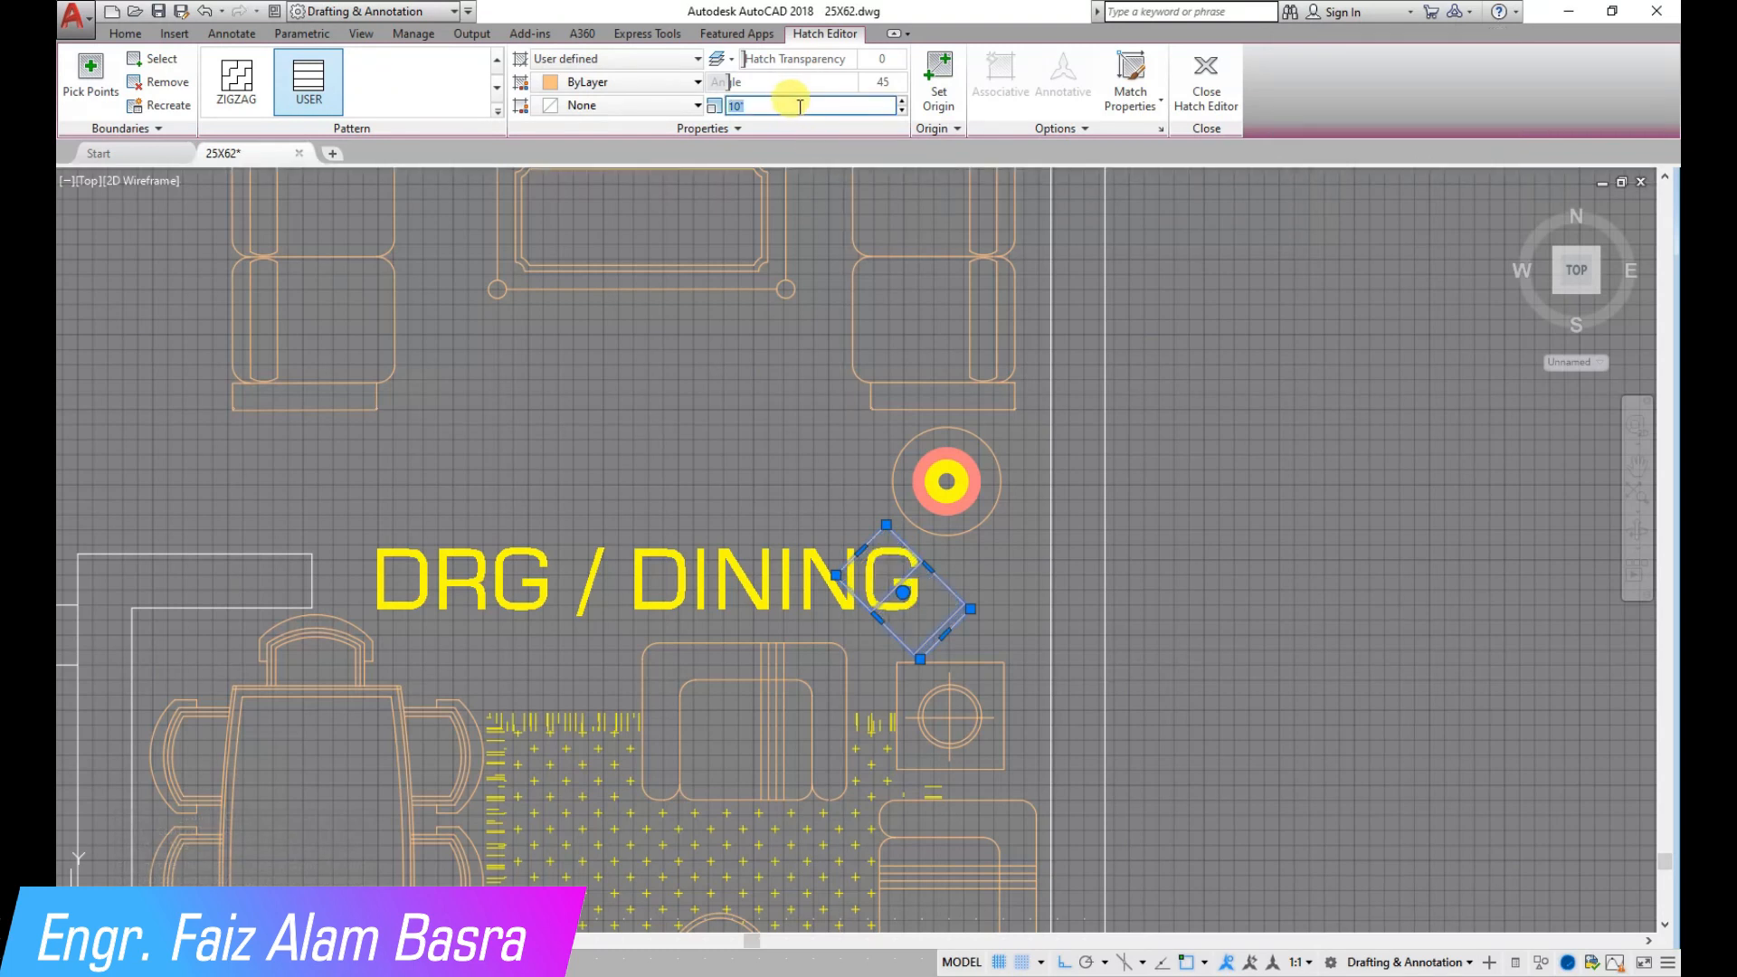
scroll(1063, 637, down, 2)
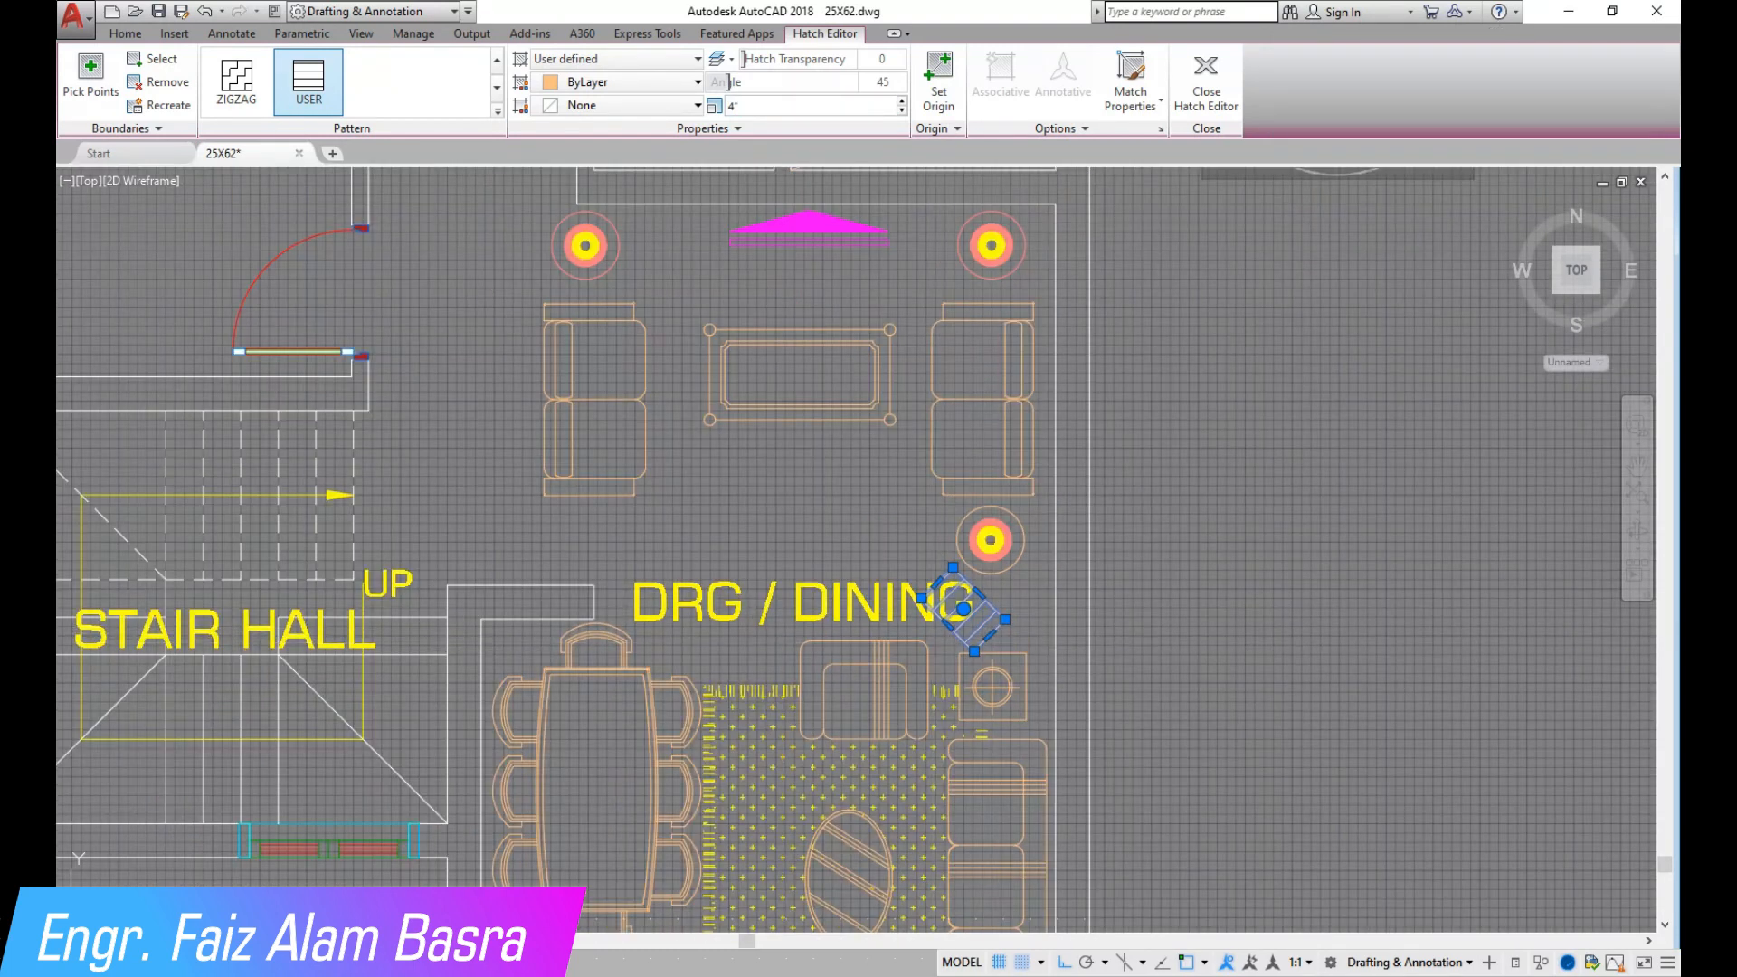
Move the DRG / DINING label horizontally to the left by a few inches, clear of the tilted rectangle.
key(Escape)
scroll(1028, 661, down, 4)
scroll(1086, 705, up, 4)
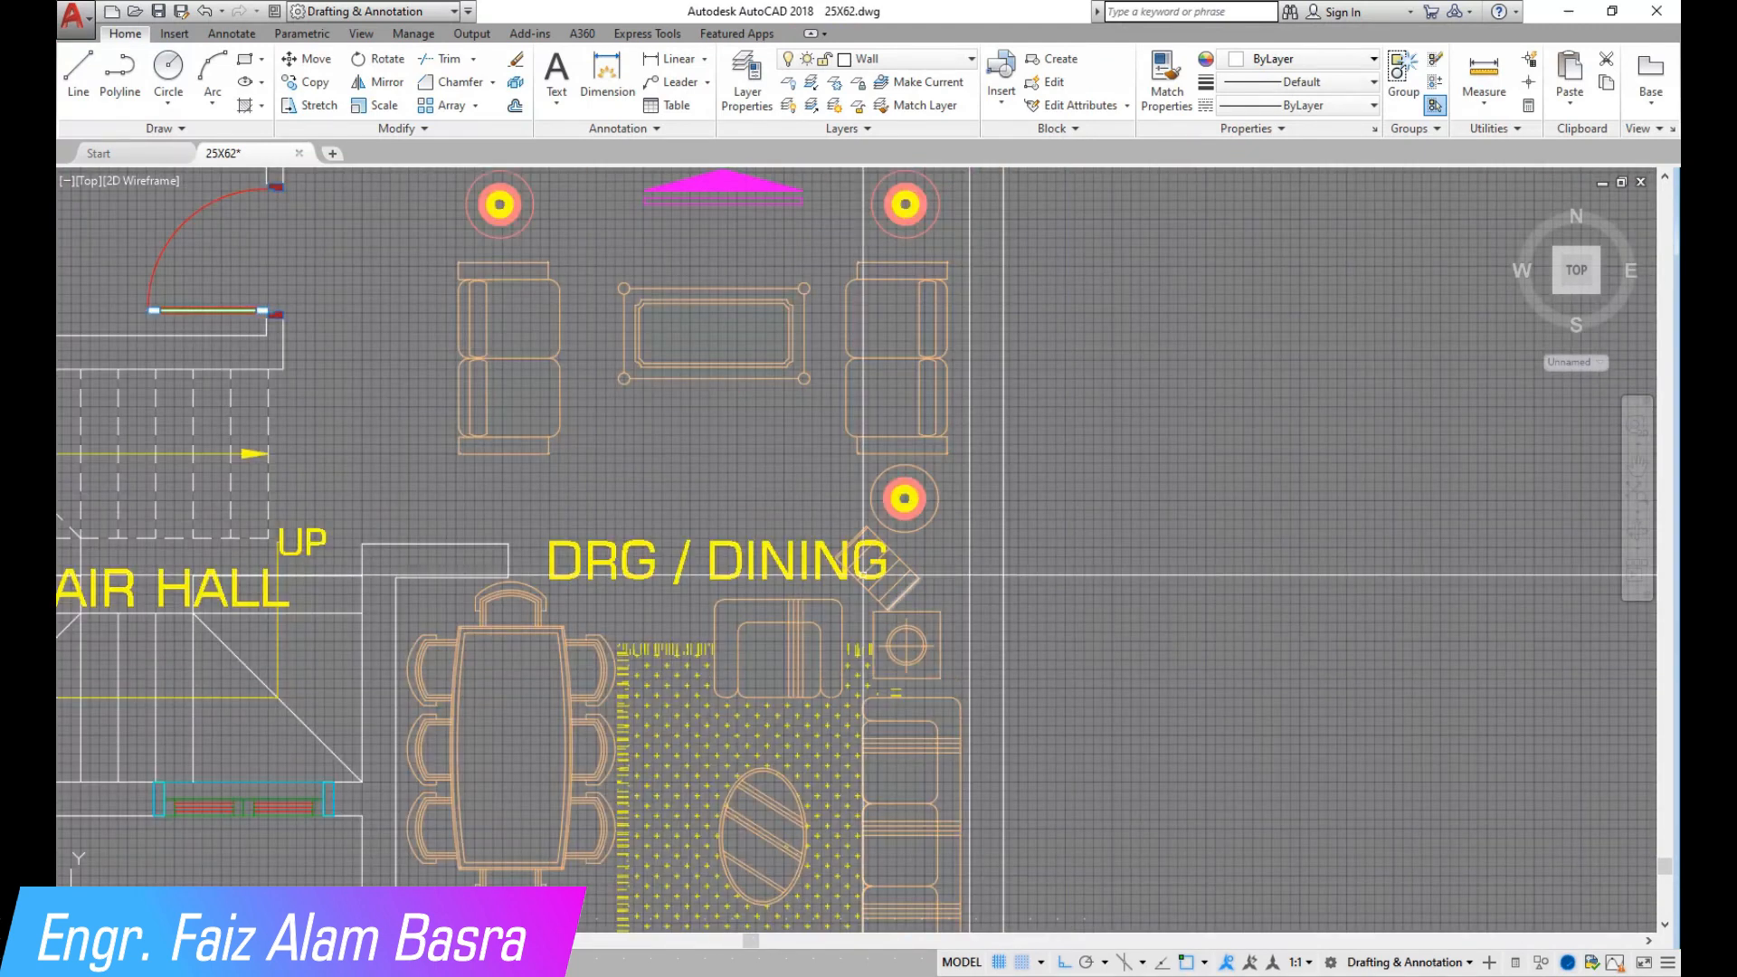
click(842, 534)
key(Return)
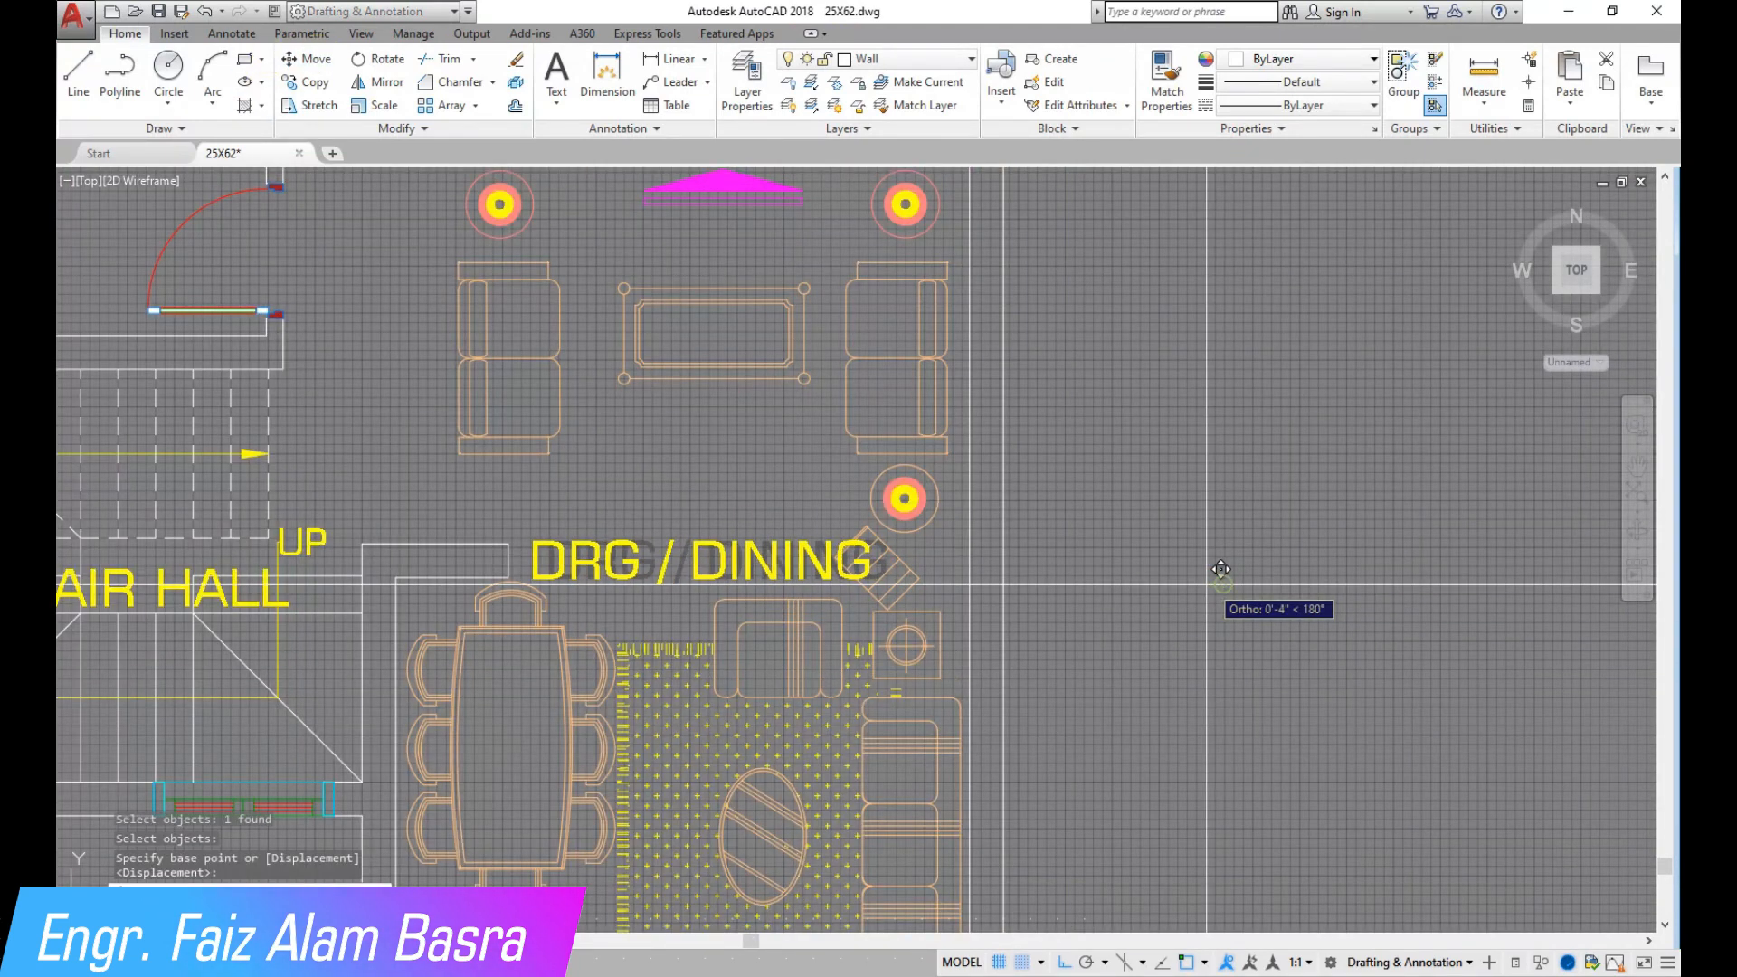
click(1212, 569)
scroll(1063, 507, down, 3)
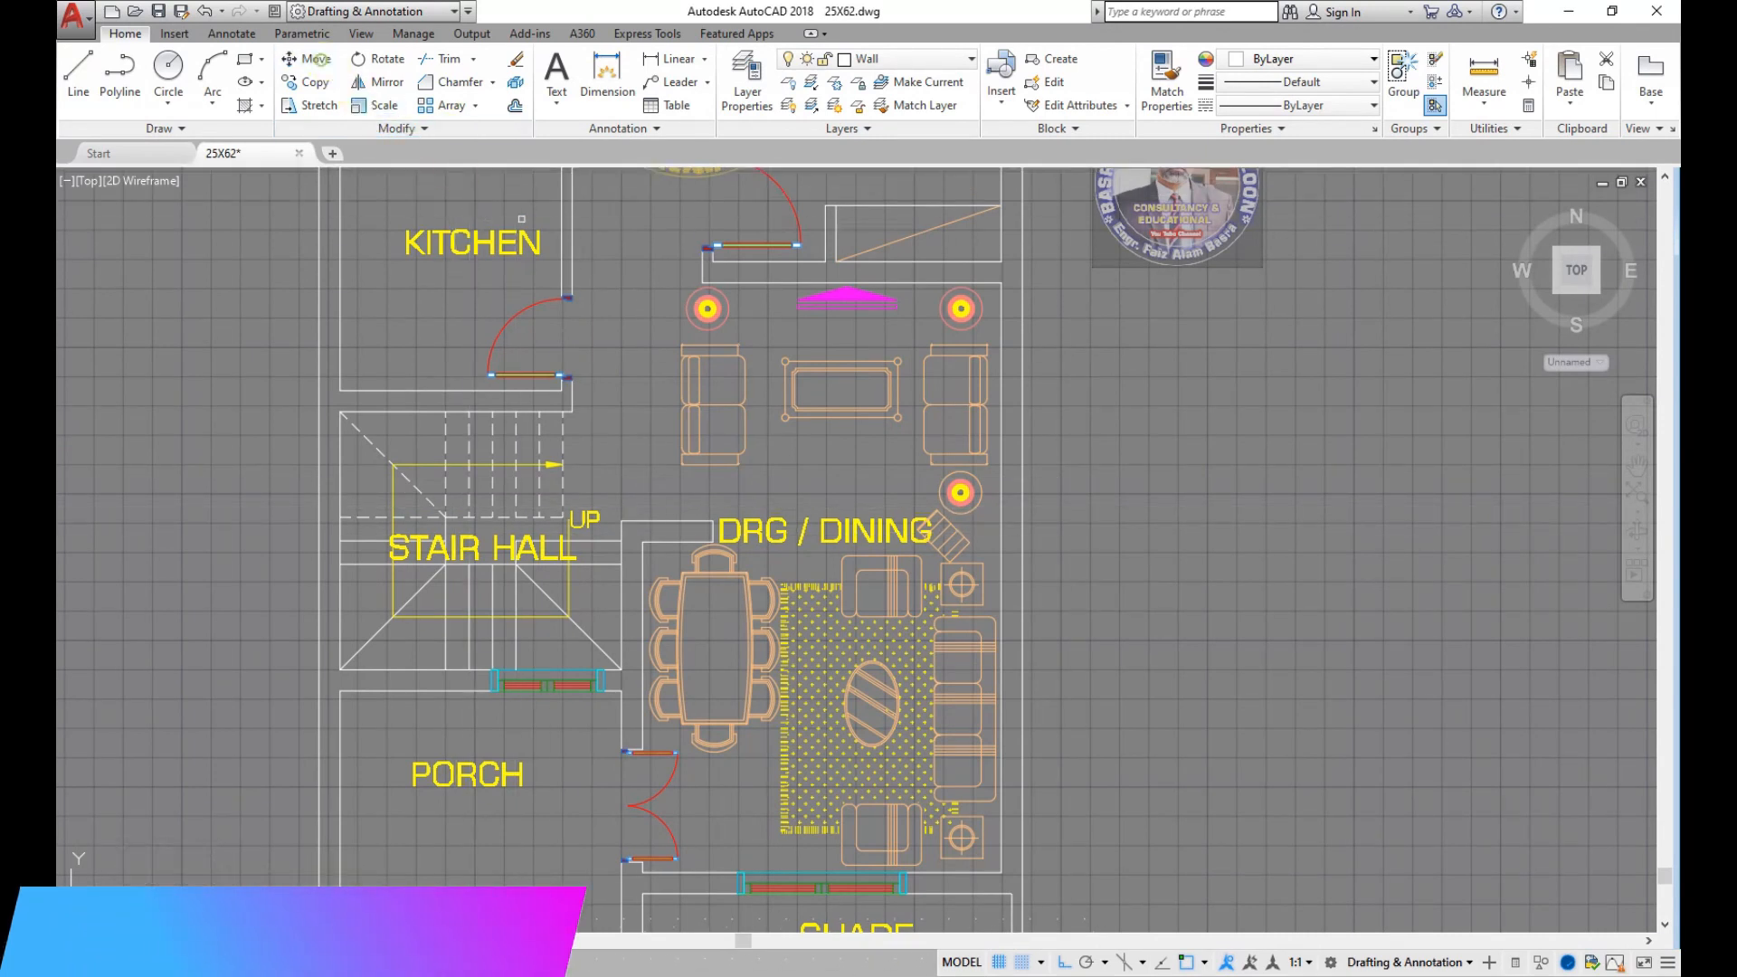
Move the DRG / DINING label straight down onto the lower part of the dotted carpet.
click(838, 524)
key(Return)
click(1226, 489)
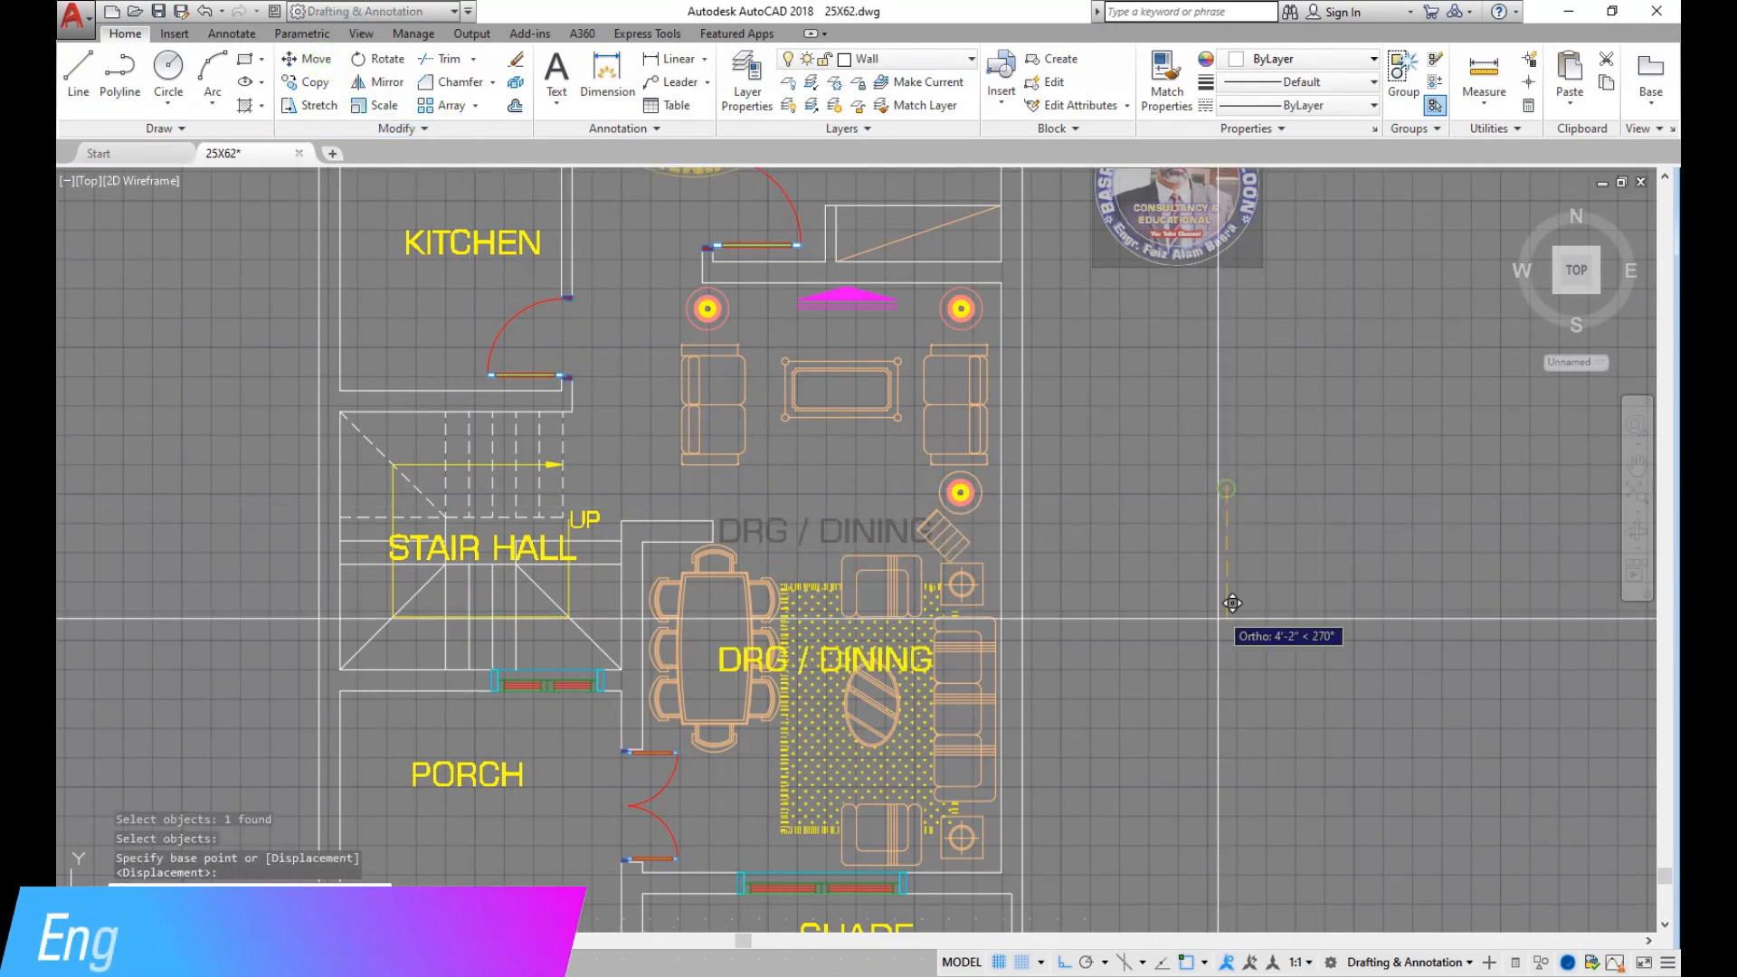
click(1221, 714)
scroll(1175, 687, down, 3)
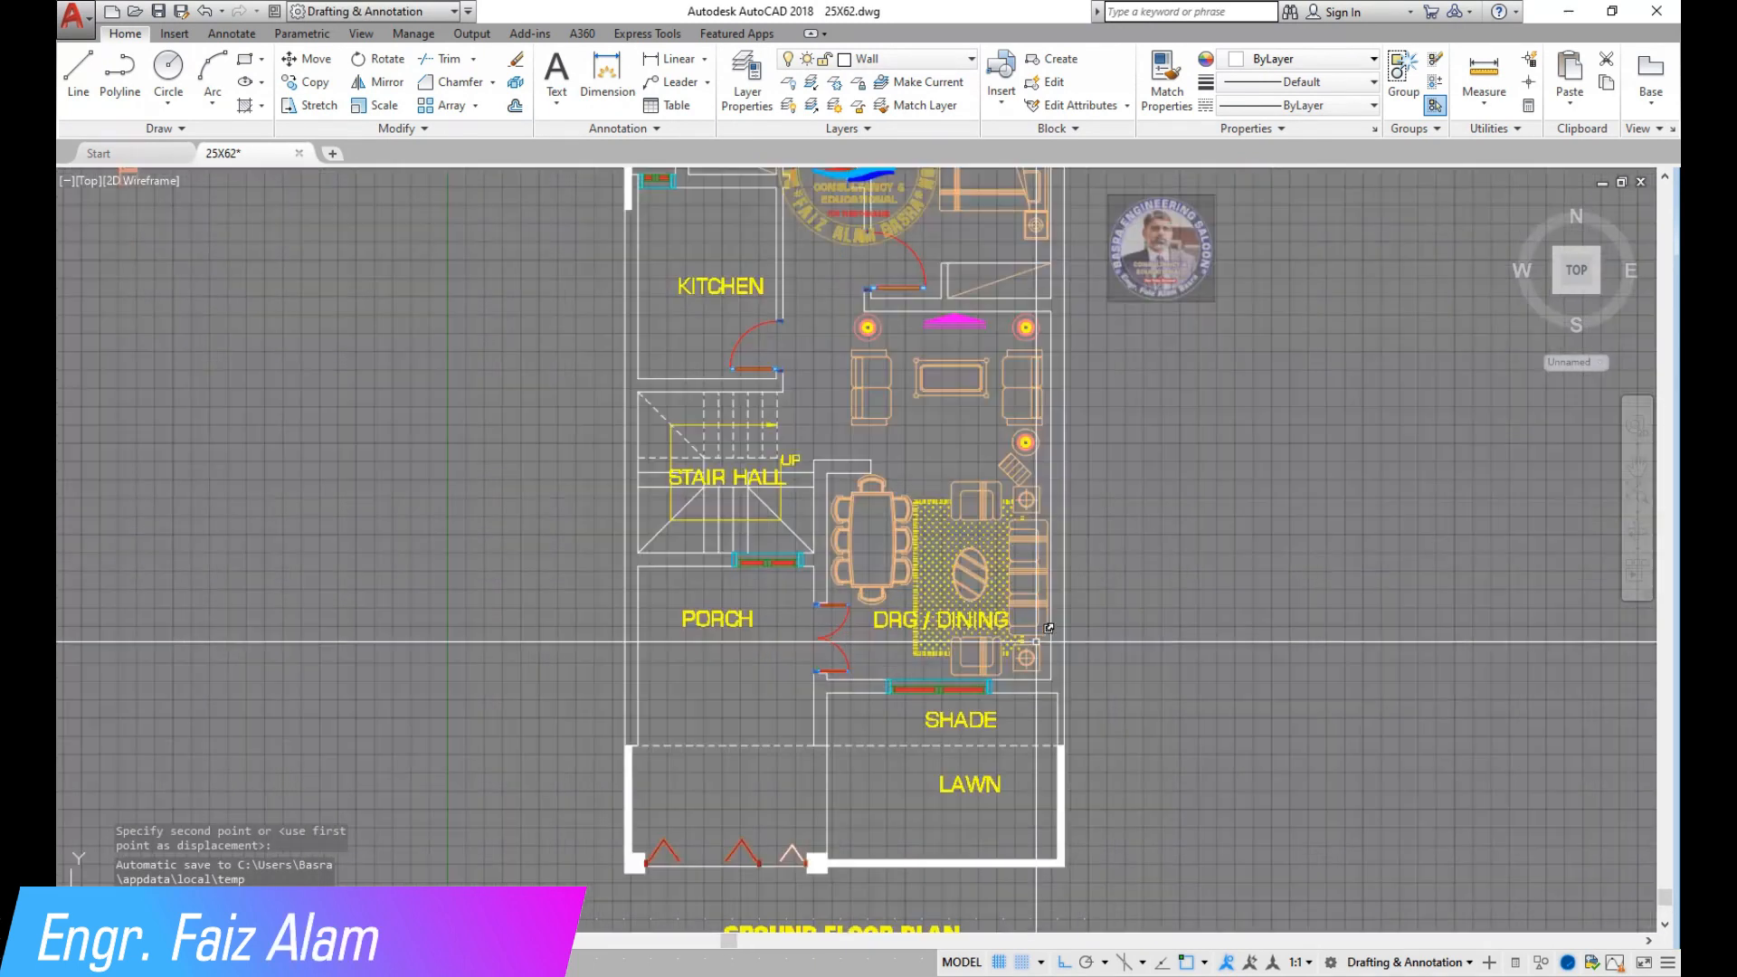
scroll(1032, 635, up, 3)
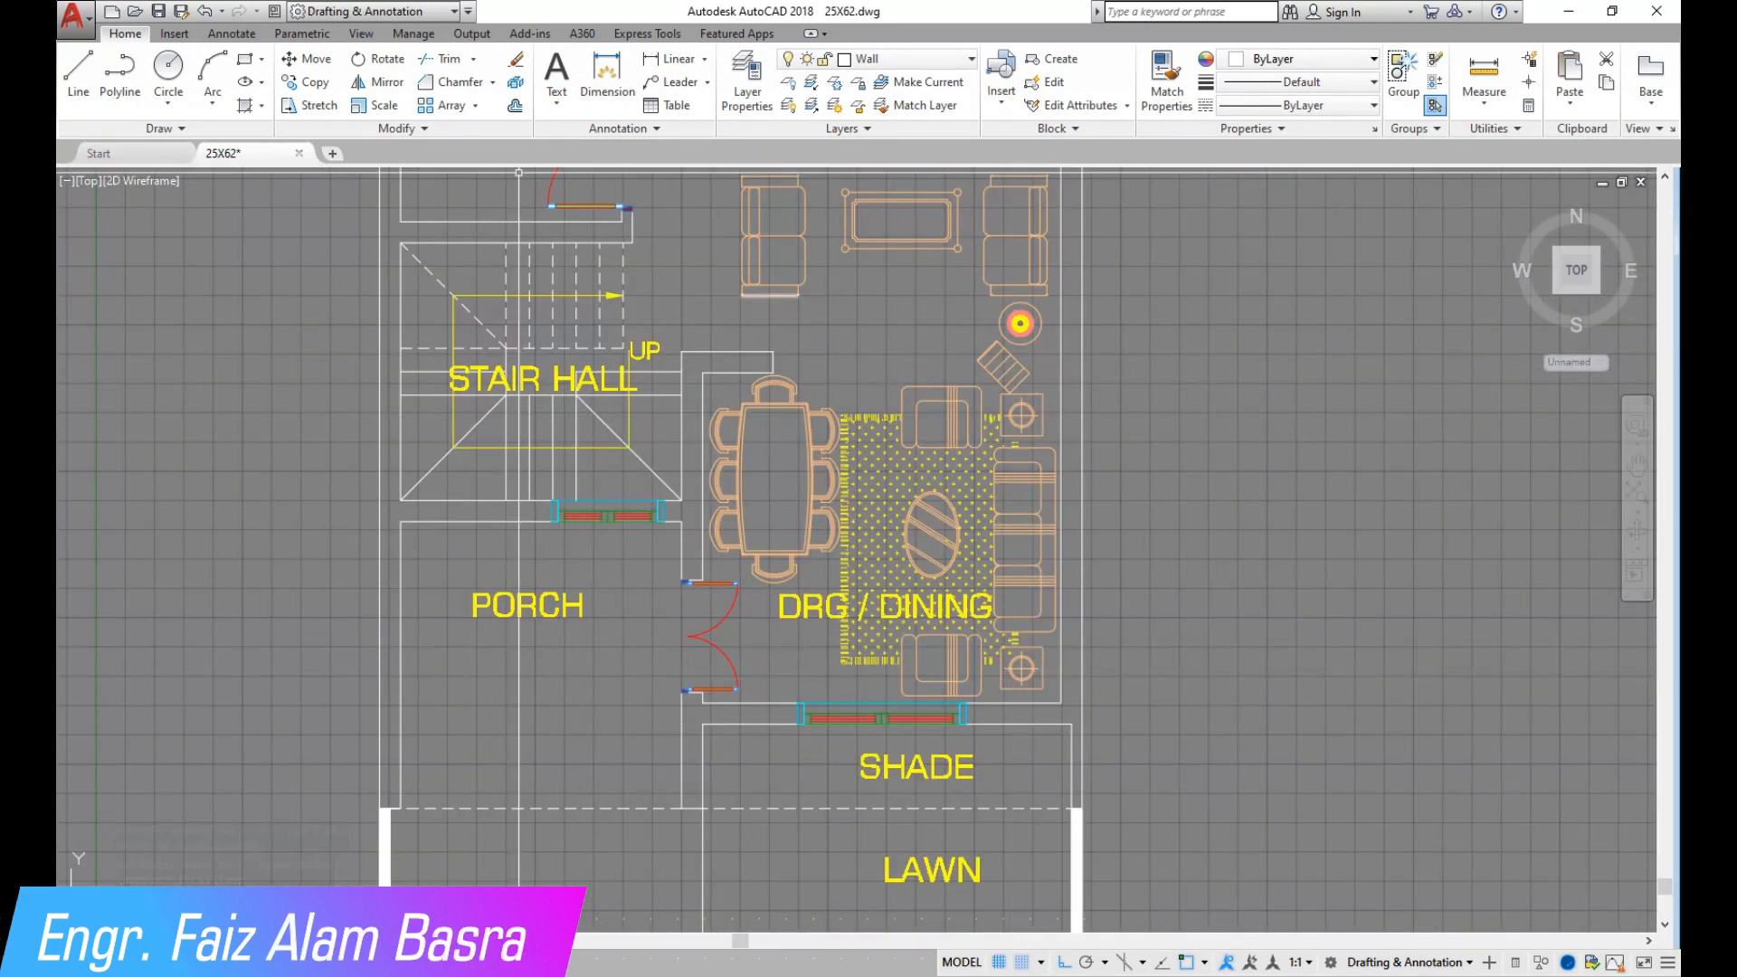
Move the DRG / DINING label straight back up above the dining table and carpet.
click(796, 614)
key(Return)
click(1397, 579)
key(Escape)
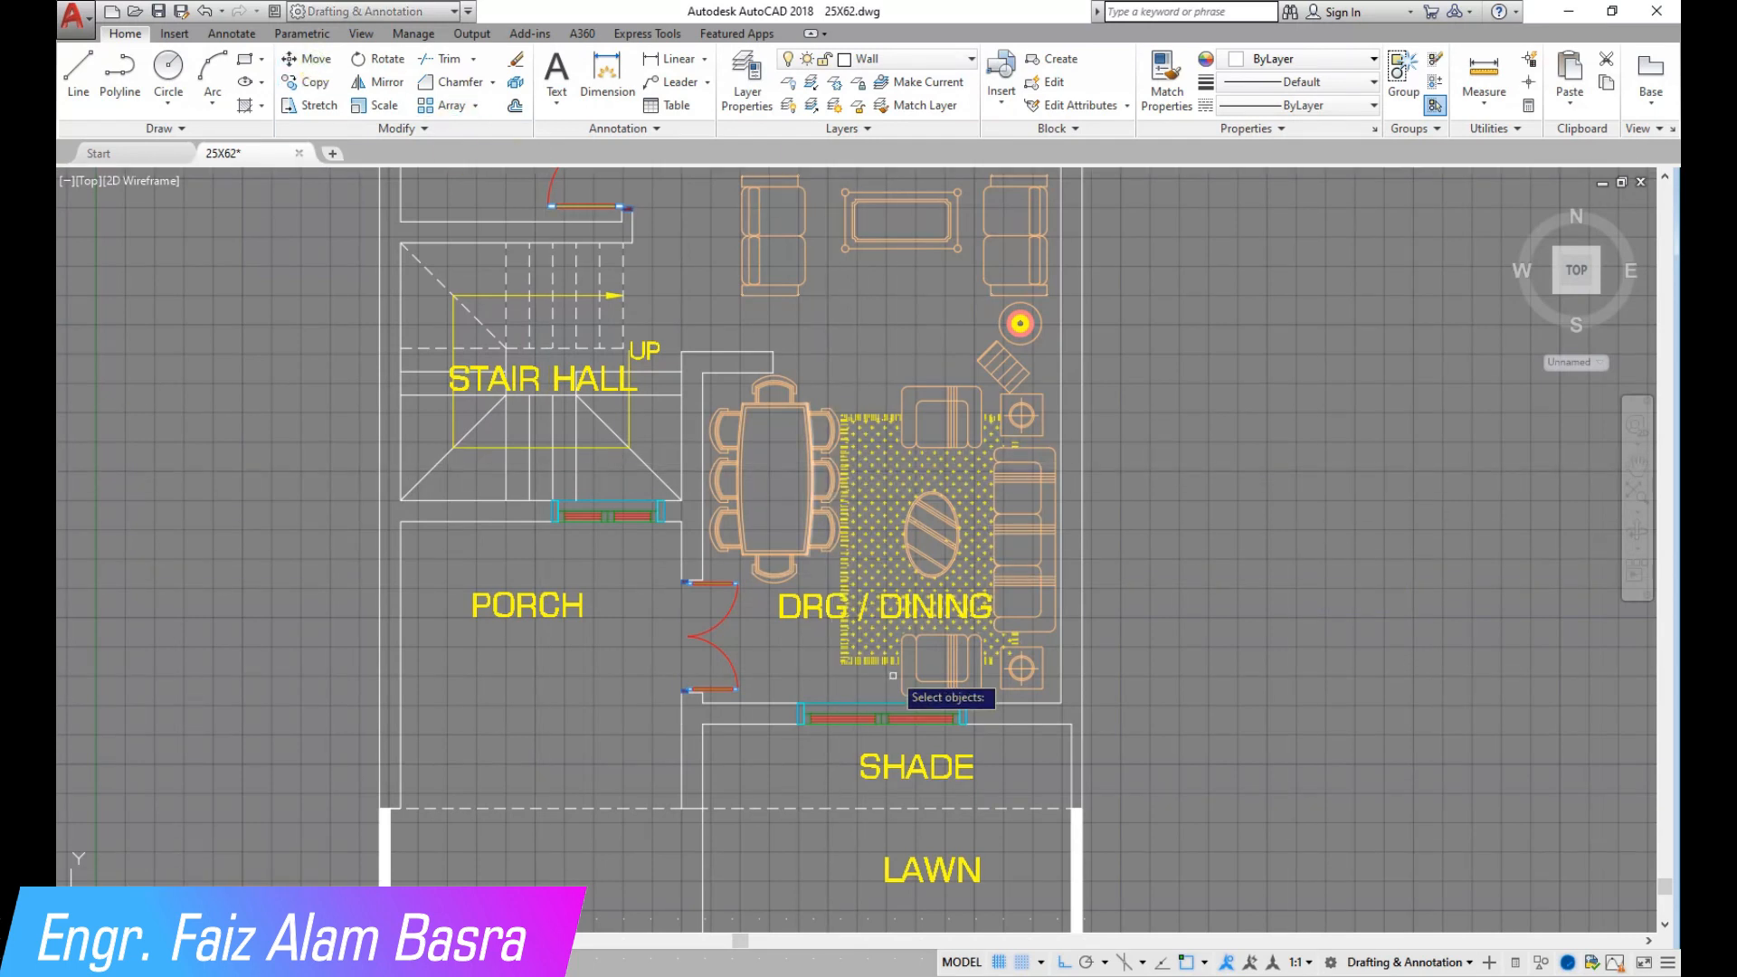
key(Return)
click(1287, 546)
click(1229, 300)
scroll(1062, 632, down, 3)
scroll(1015, 311, up, 3)
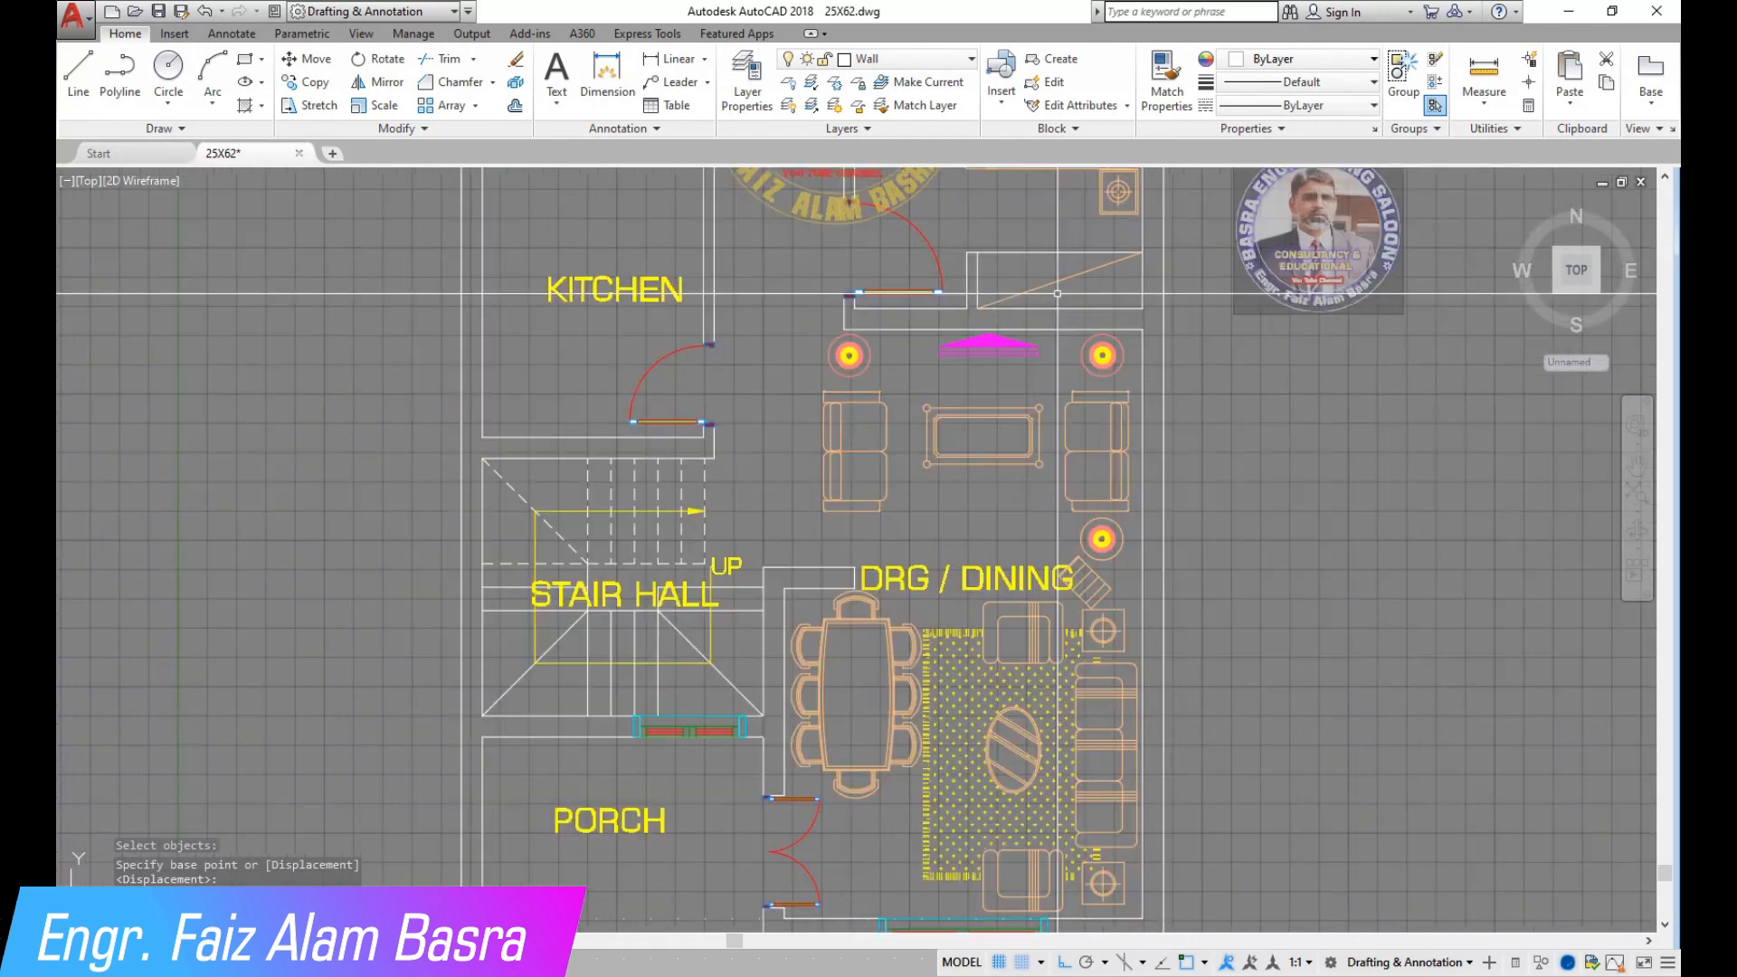
Copy the DRG / DINING label straight up onto the lounge centre table.
click(299, 82)
click(1339, 610)
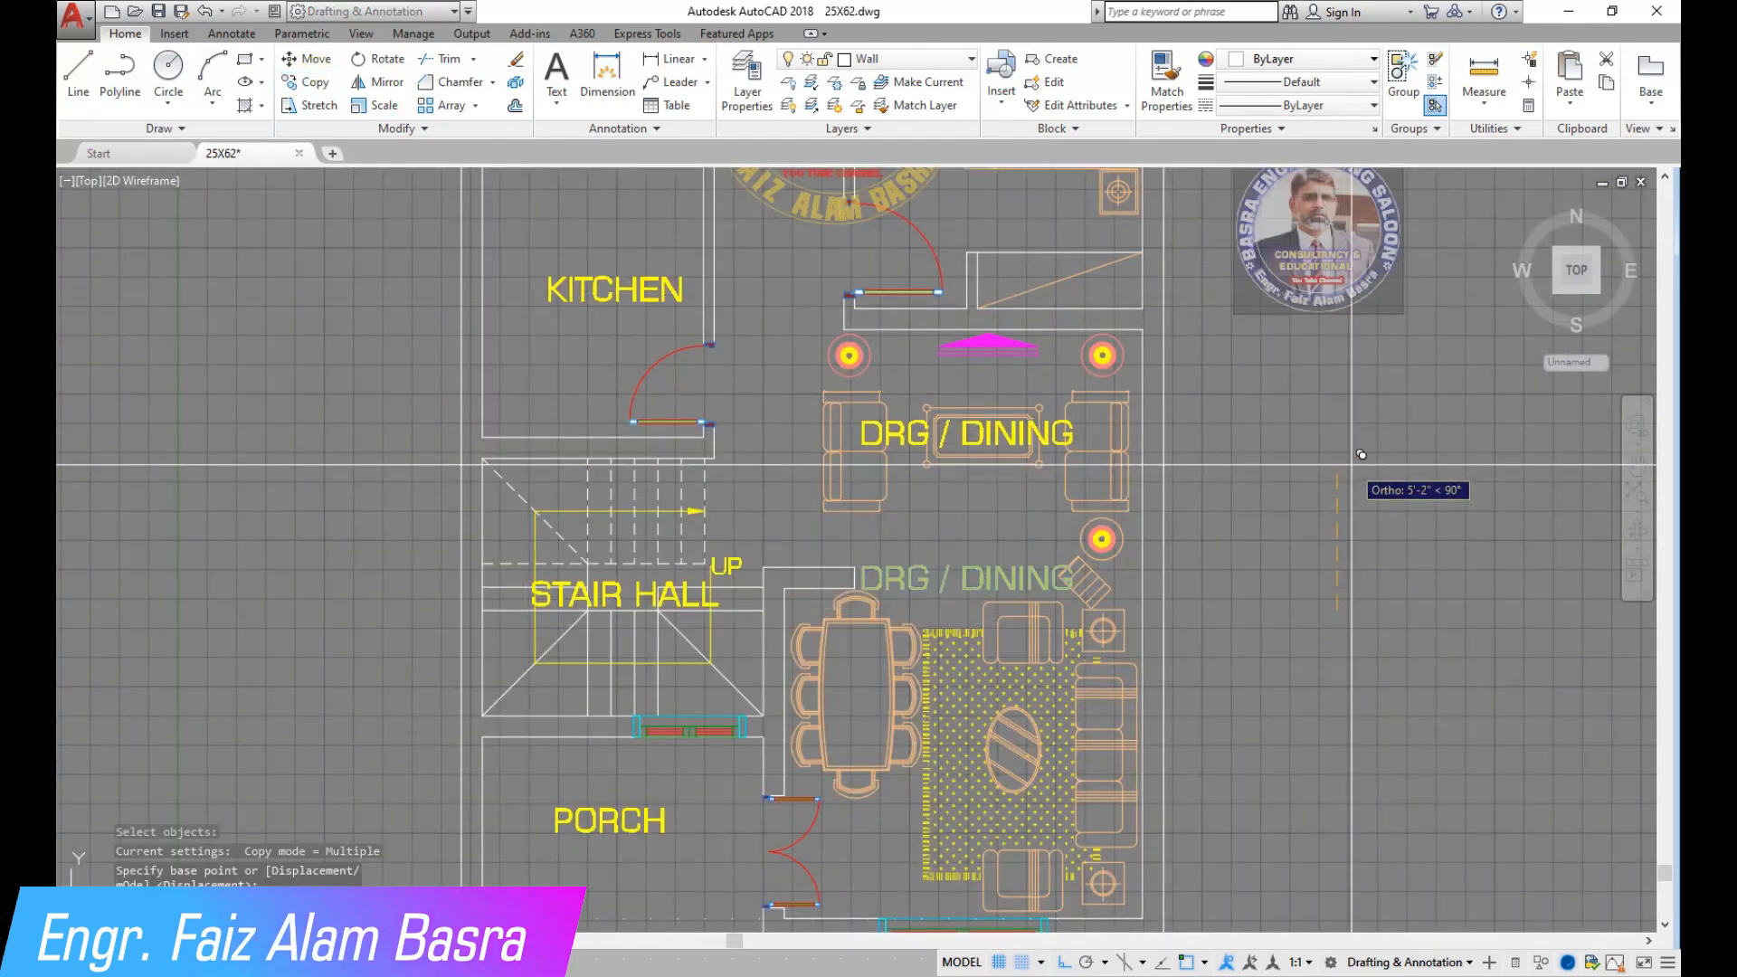
click(1403, 468)
key(Escape)
Change the text of the copied label on the lounge centre table to TV LOUNGE.
double_click(902, 436)
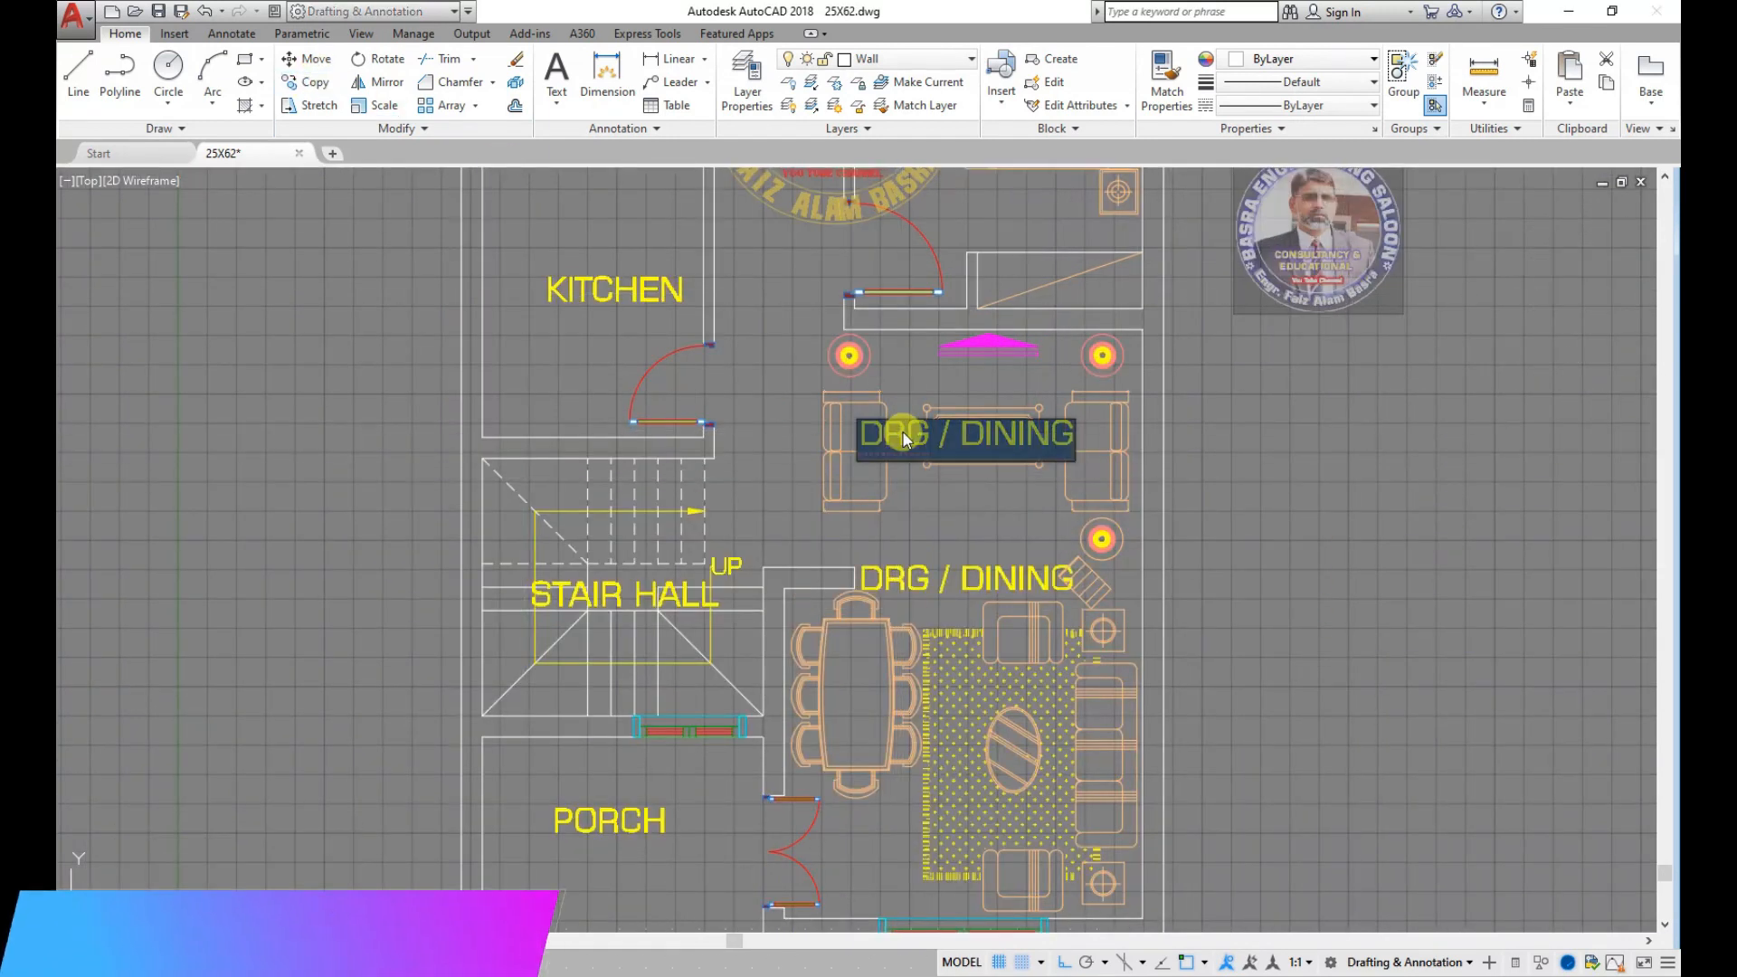
text(TV LOUN)
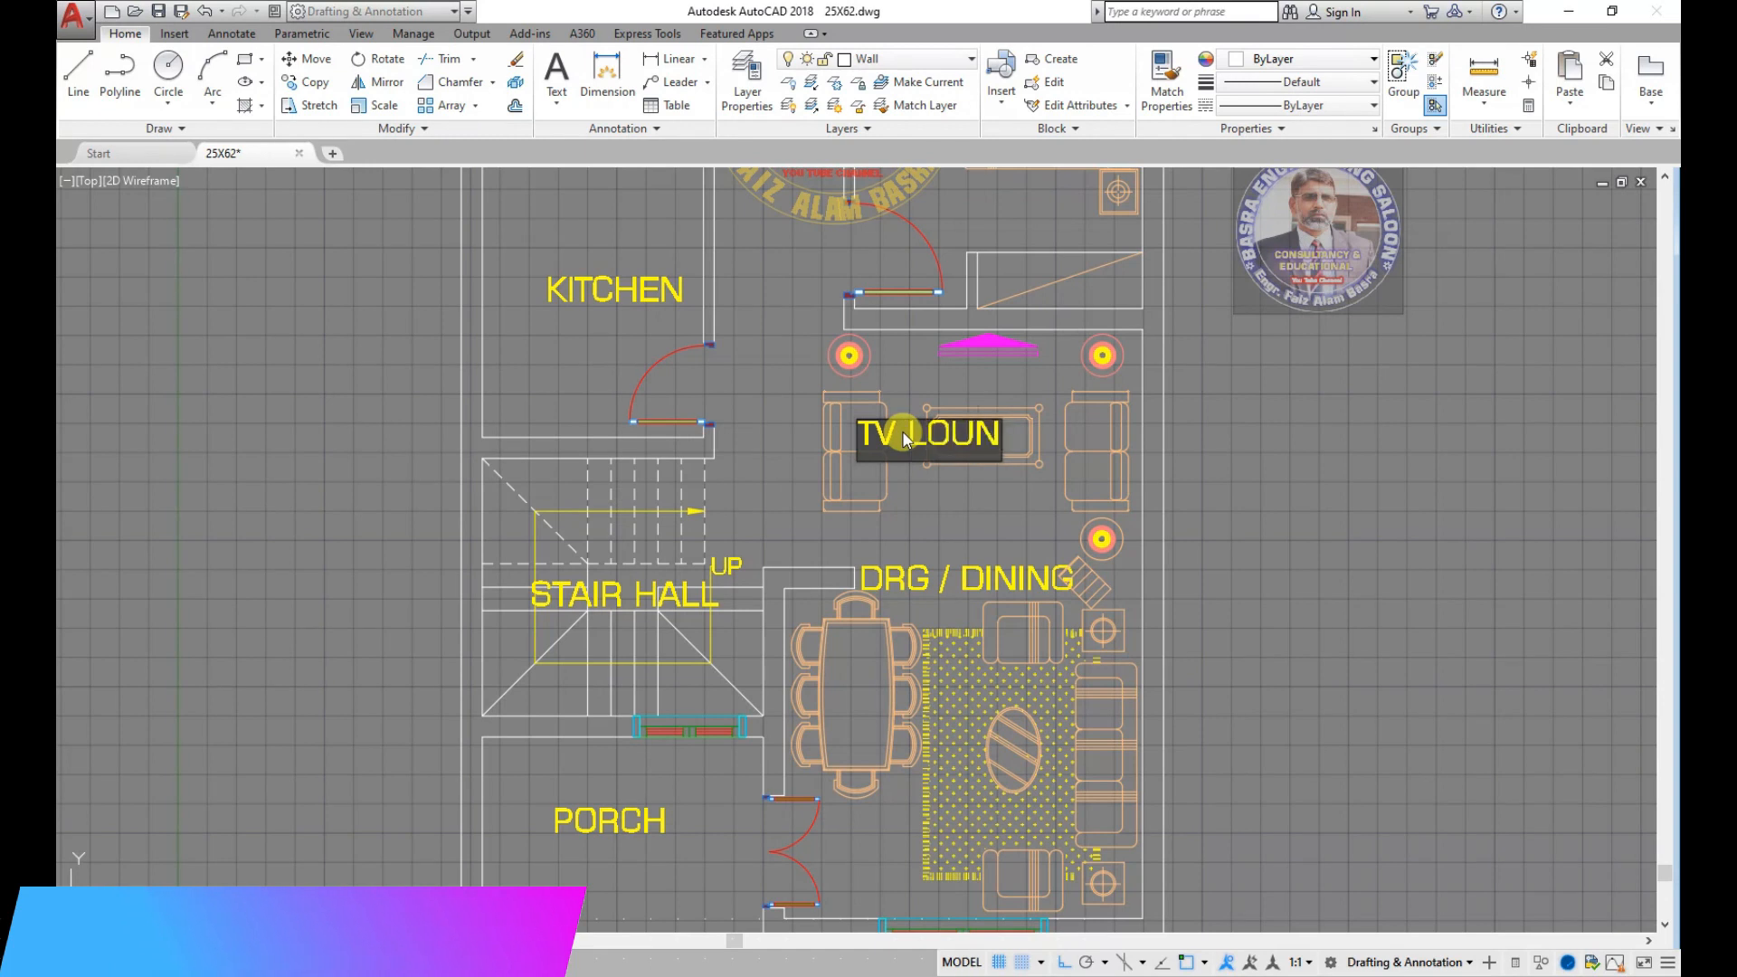
text(GE)
click(962, 514)
right_click(970, 496)
click(1011, 508)
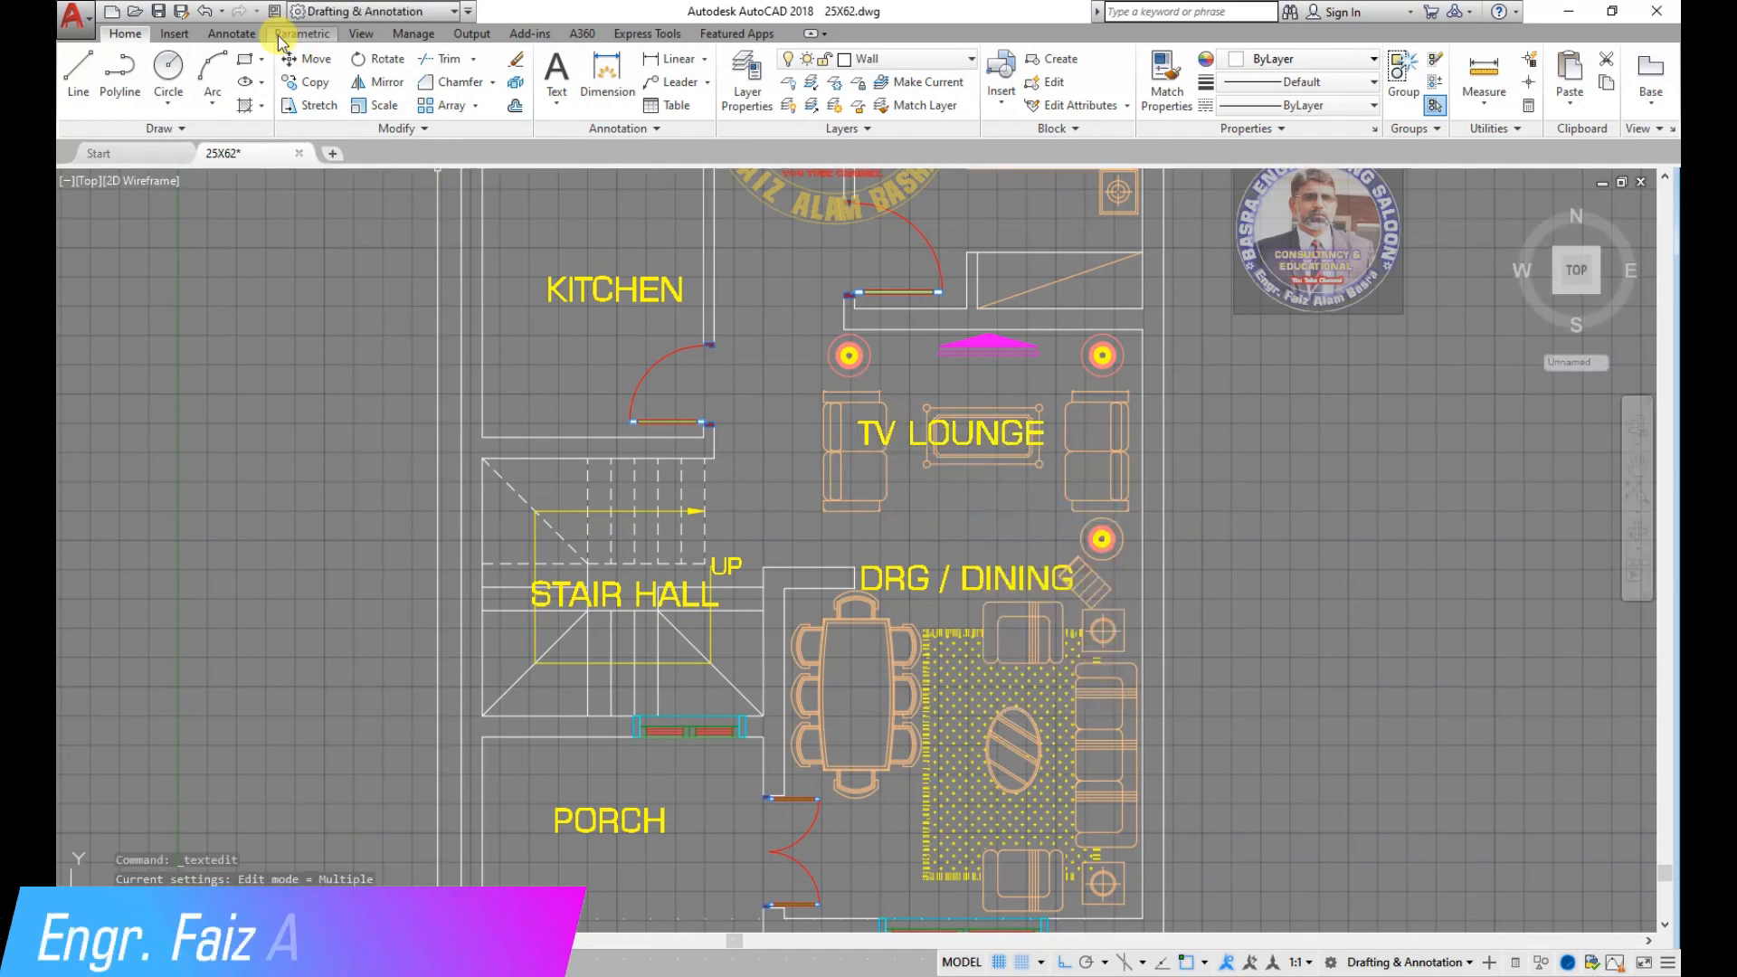
Move the TV LOUNGE label straight down to just below the lounge centre table.
click(377, 59)
click(908, 433)
key(Return)
click(1313, 466)
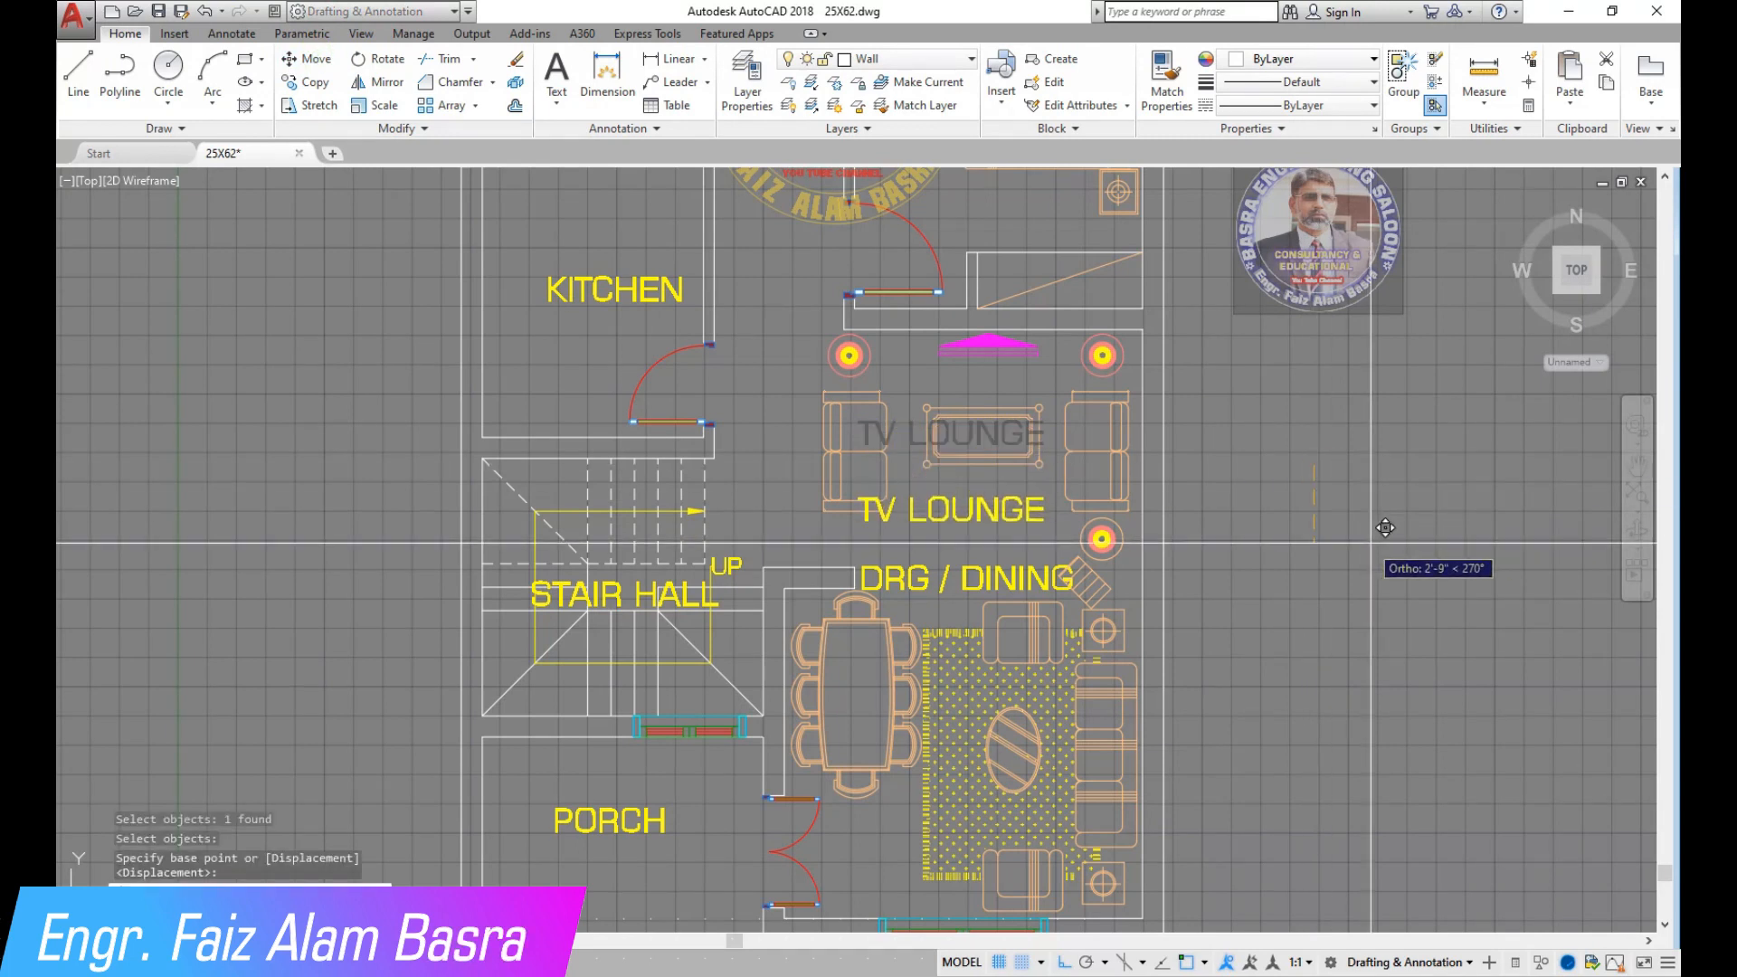
click(1359, 522)
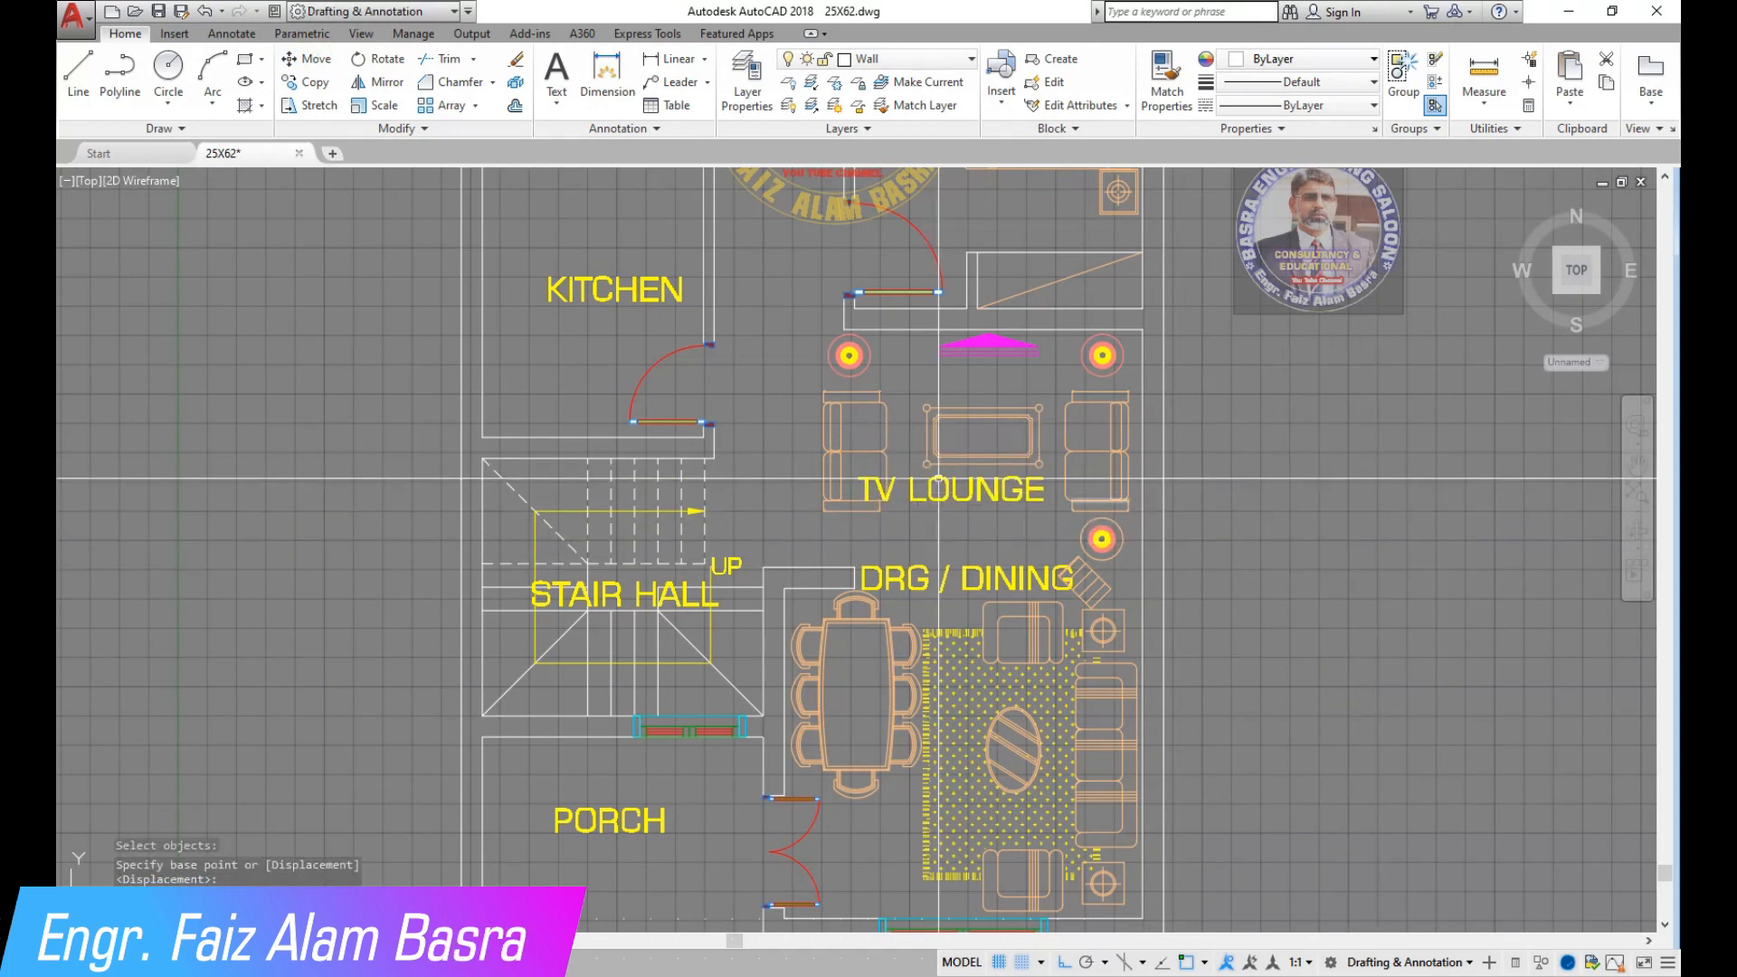
scroll(755, 471, down, 2)
scroll(916, 414, up, 2)
Move the TV LOUNGE label freely, without ortho, into the gap between the magenta TV unit and the centre table.
click(305, 57)
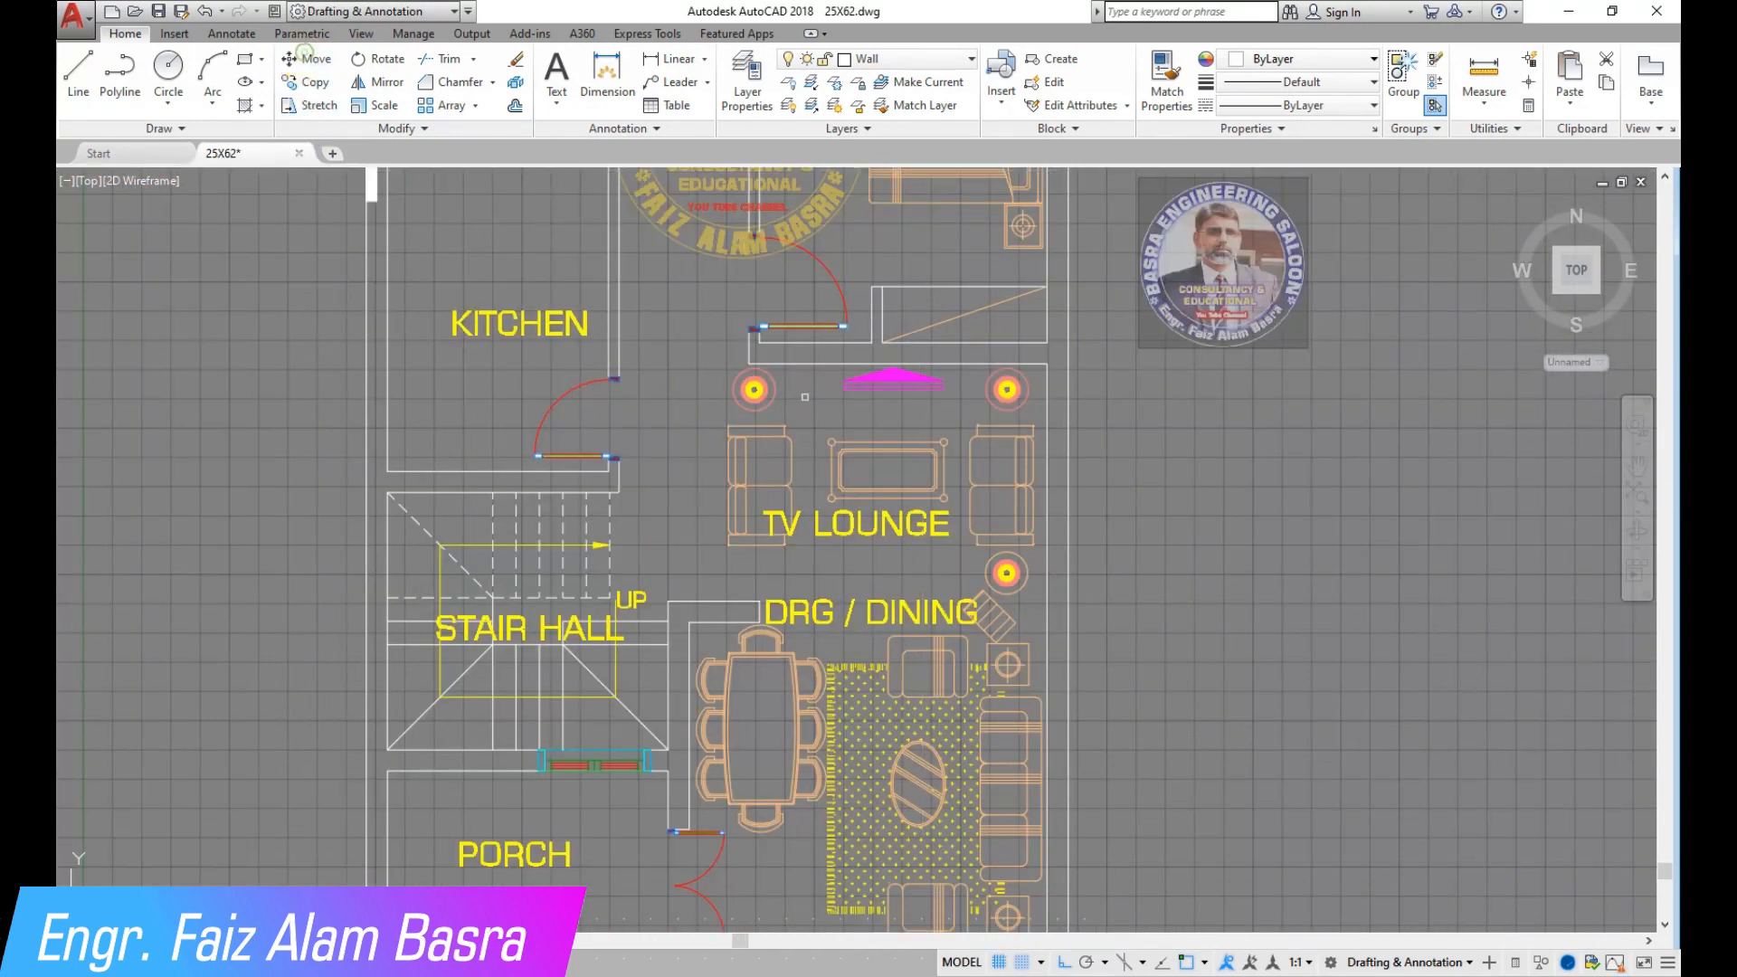
click(910, 526)
key(Return)
click(1189, 551)
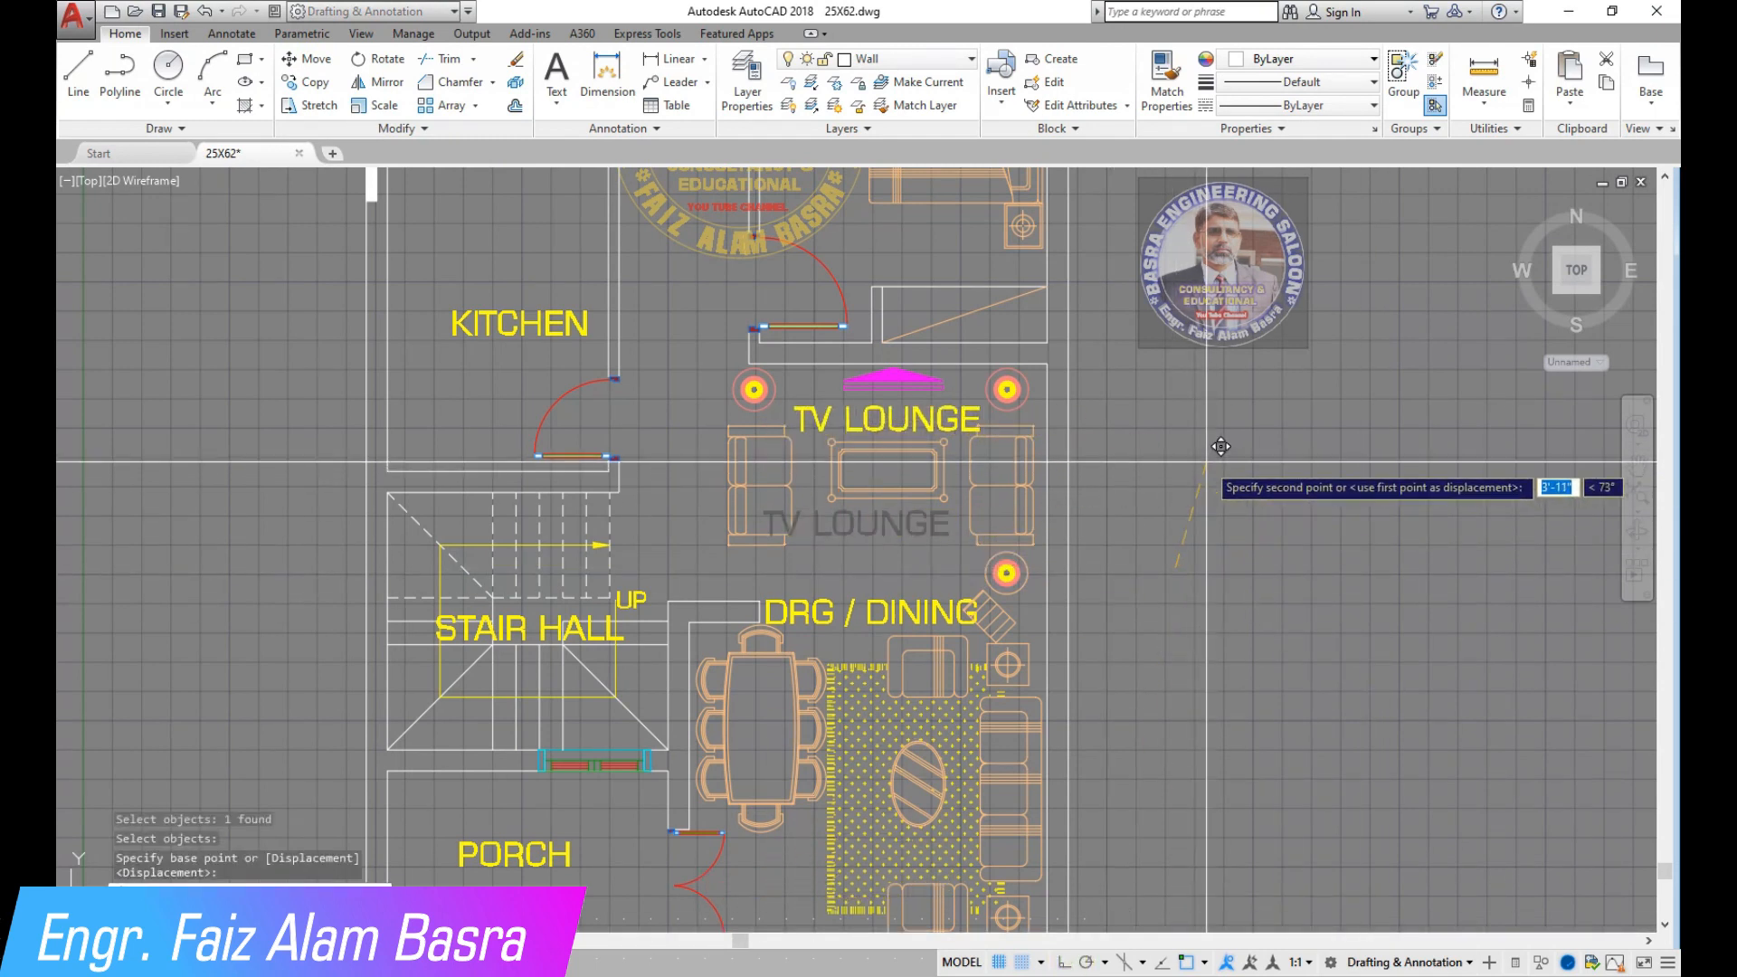
key(Escape)
Stretch the lower end of the left boundary wall's solid hatch up to the outer face of the kitchen window wall.
scroll(995, 506, down, 4)
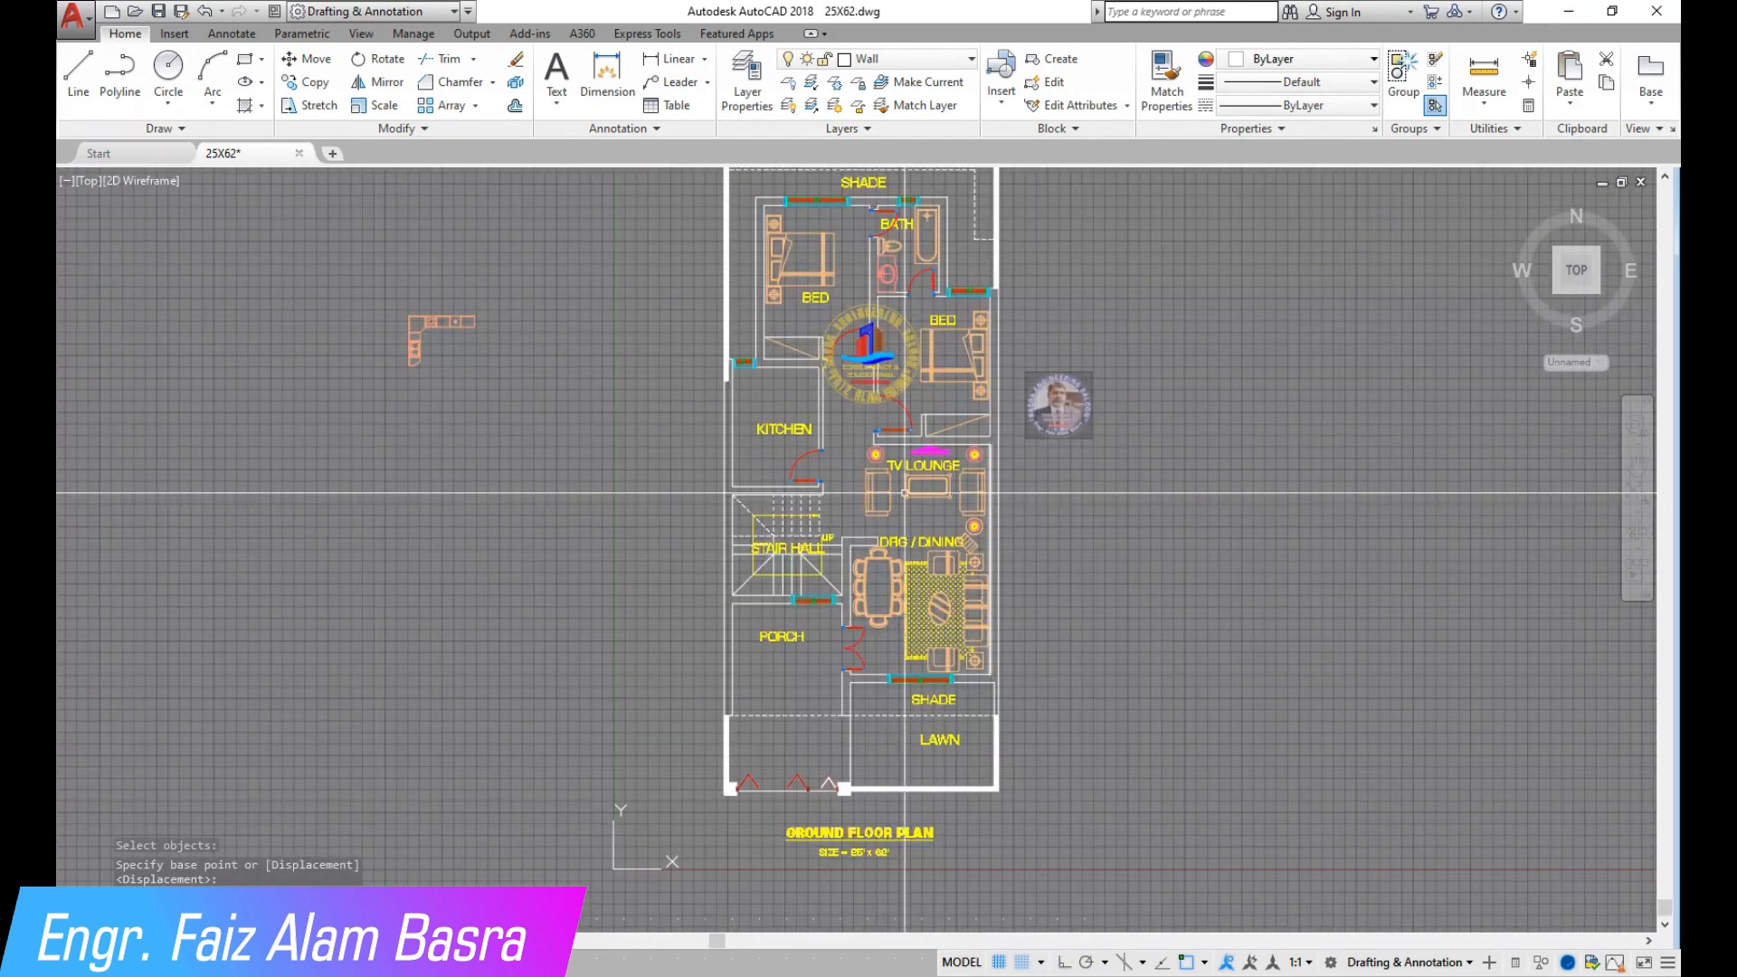
scroll(401, 275, up, 2)
scroll(905, 421, up, 4)
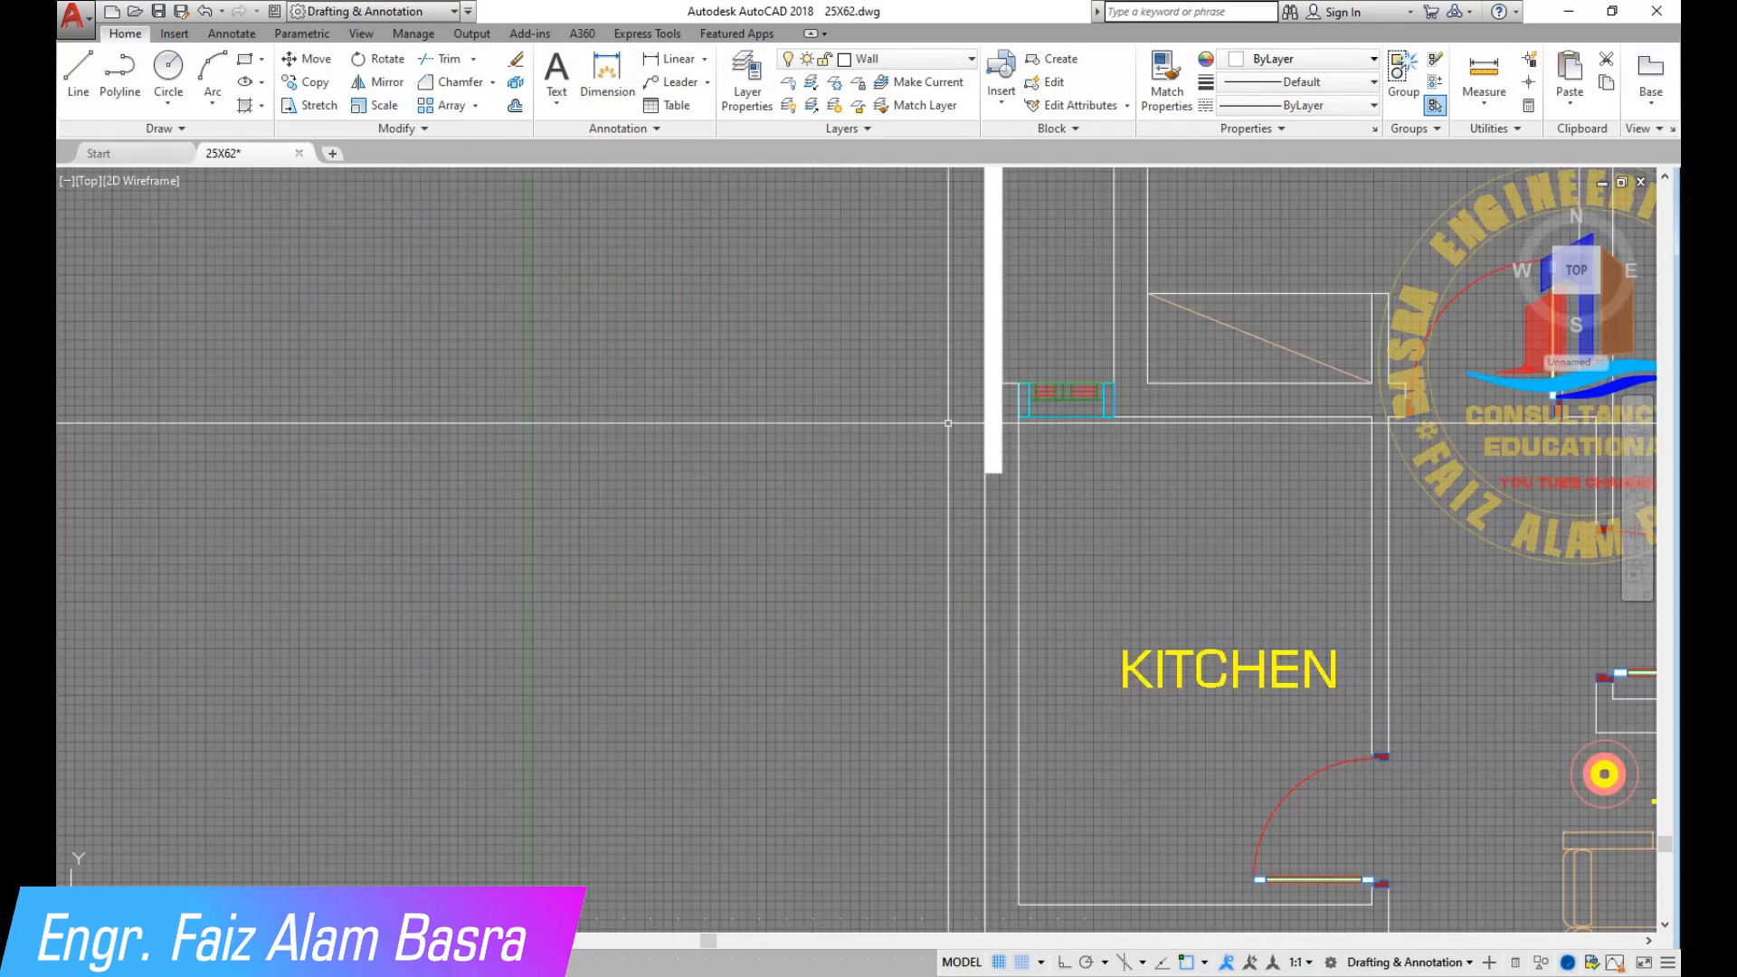
scroll(1013, 407, up, 4)
click(960, 543)
click(962, 576)
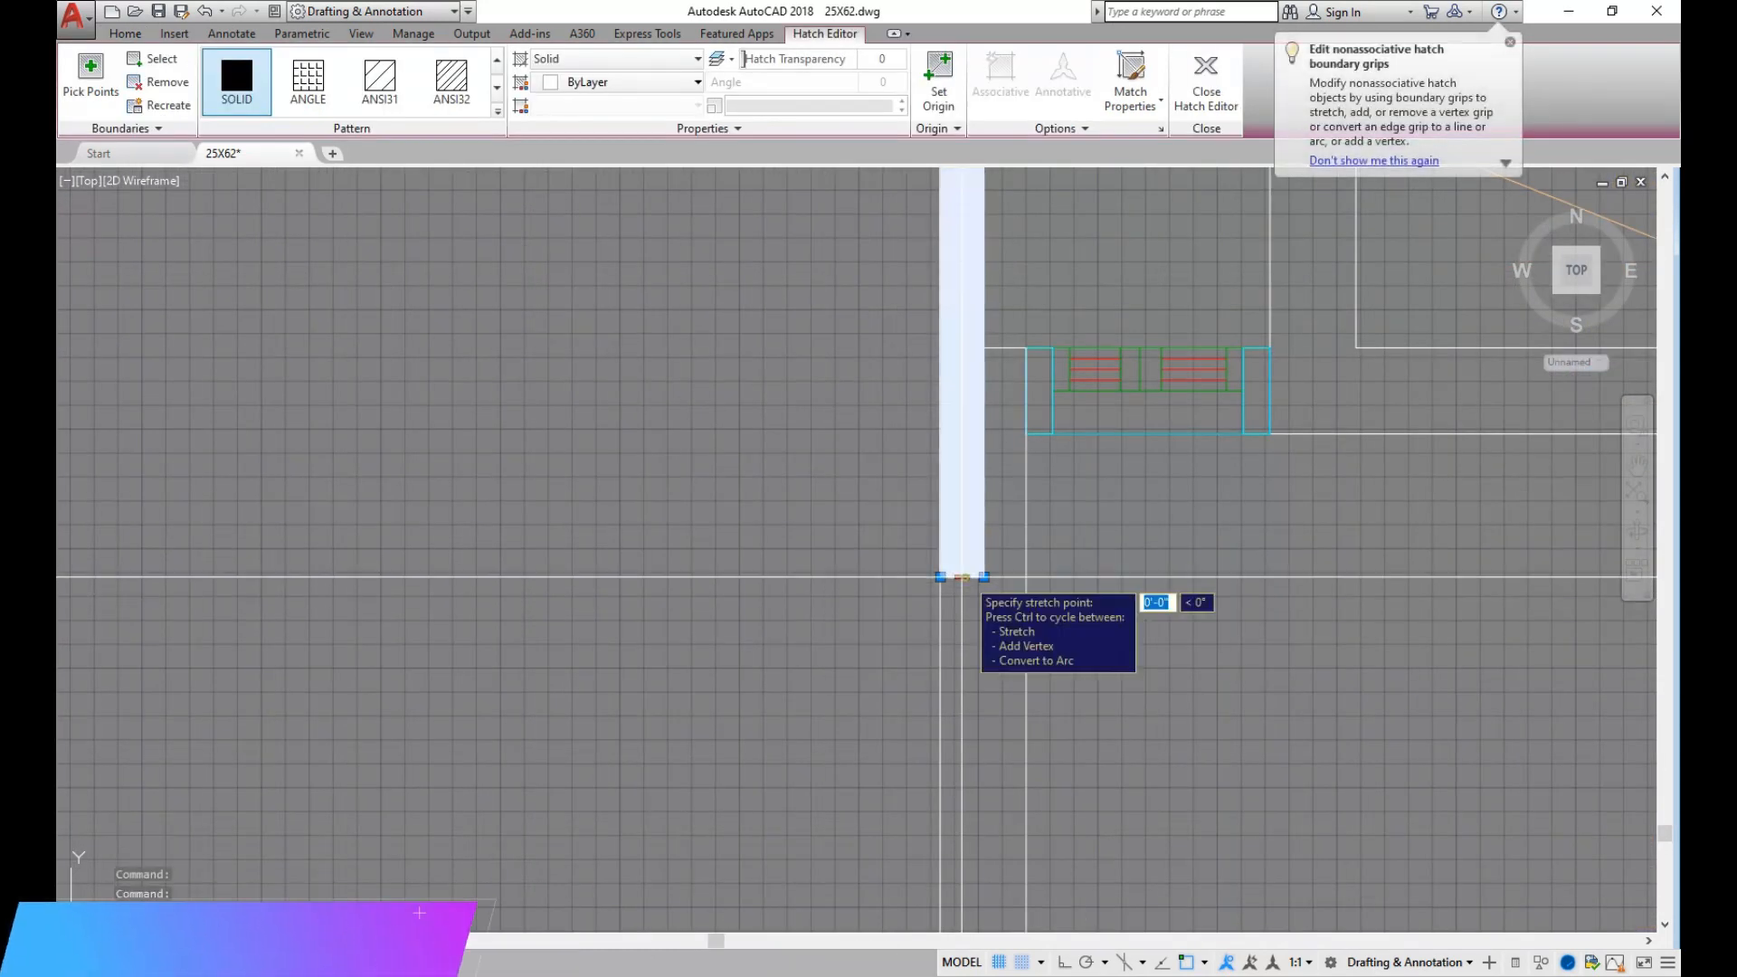
click(960, 347)
scroll(723, 506, down, 8)
key(Escape)
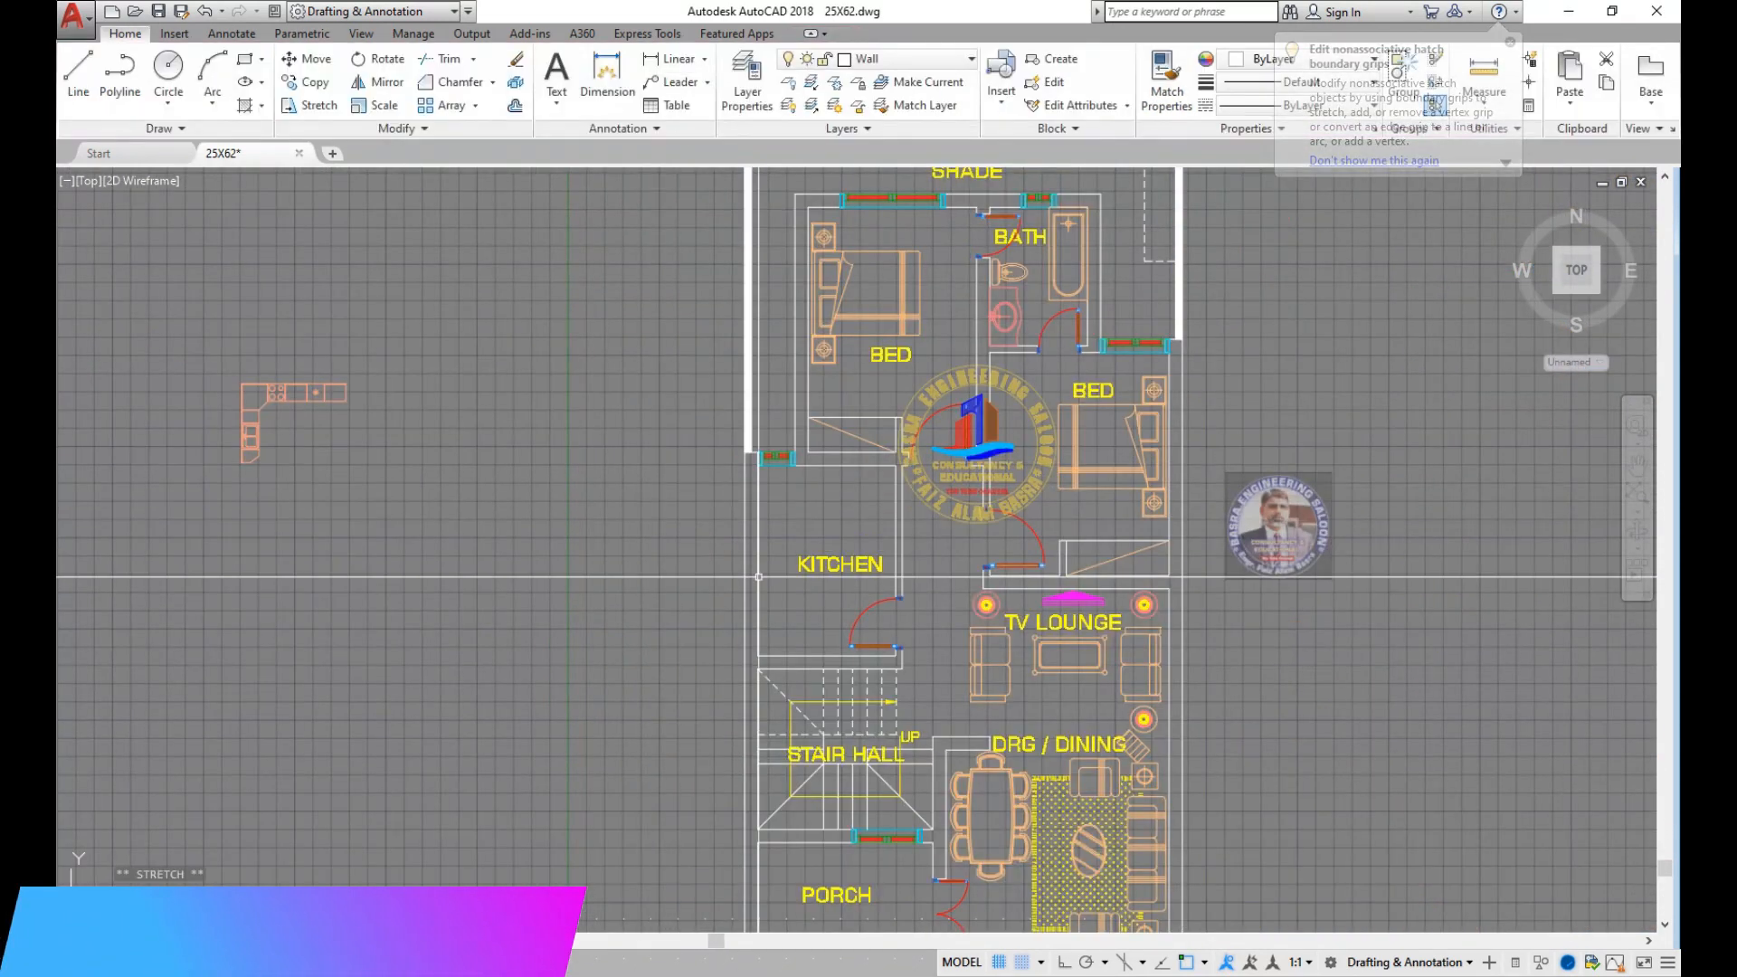
Check where the right boundary wall's solid hatch ends beside the bedroom window.
scroll(730, 549, down, 3)
scroll(1072, 364, up, 8)
click(910, 362)
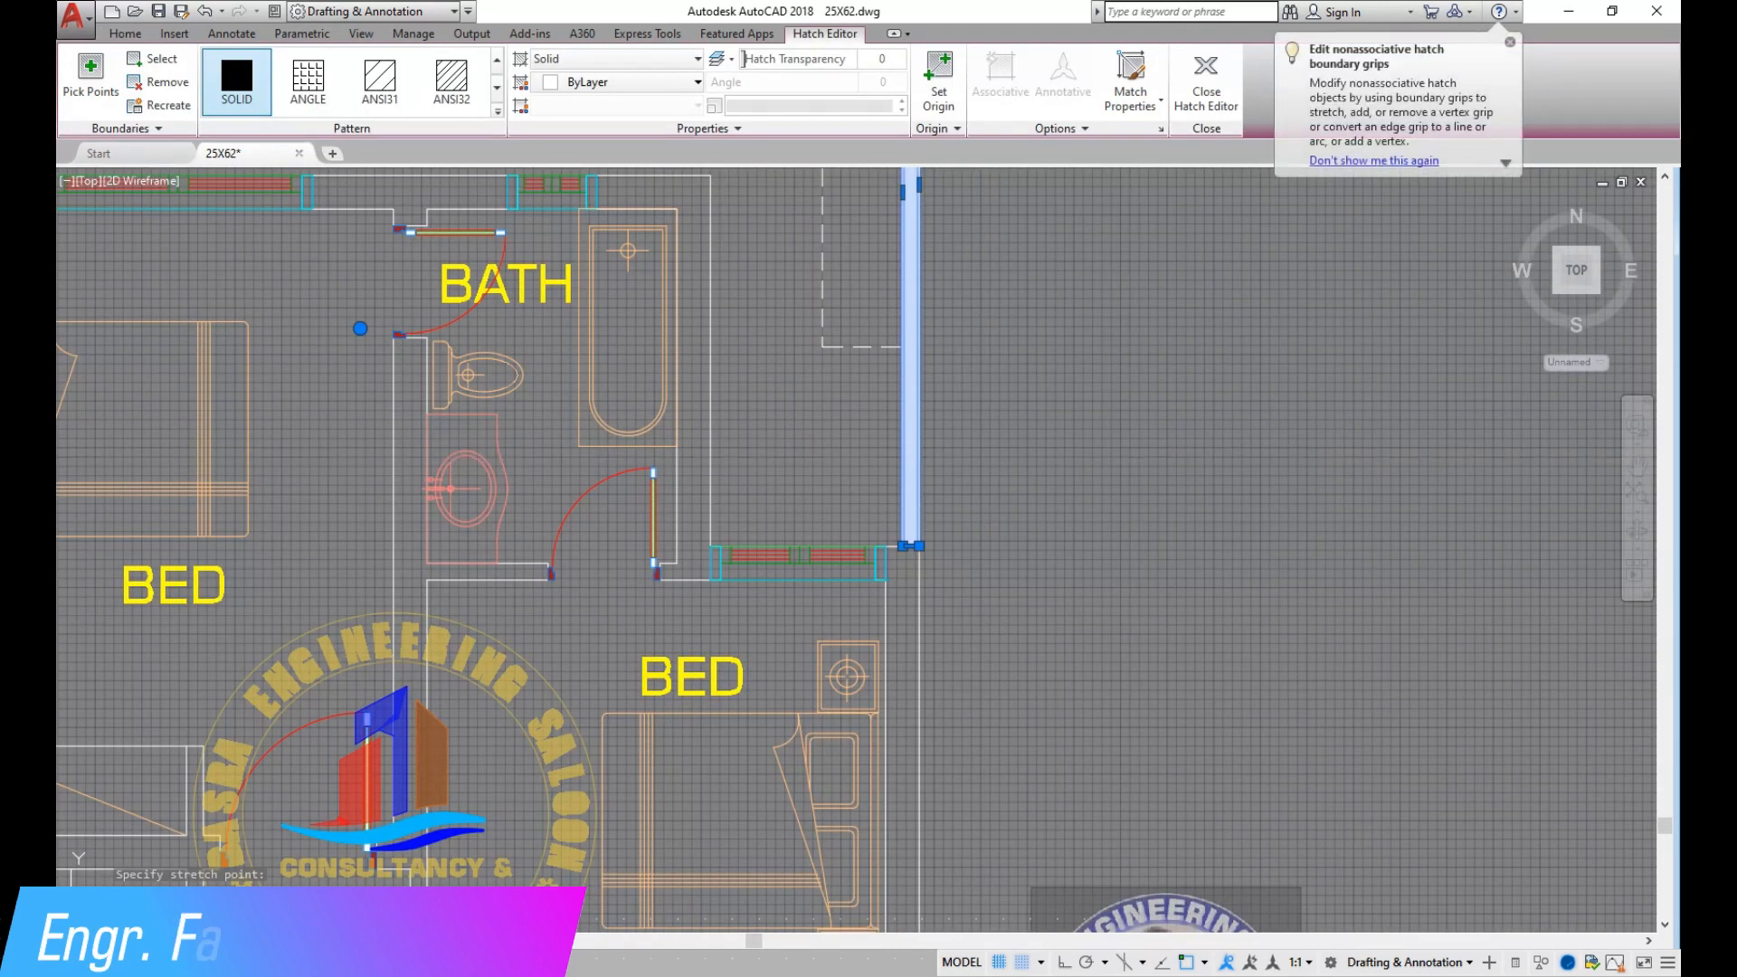
key(Escape)
scroll(1139, 459, down, 2)
scroll(1103, 429, down, 2)
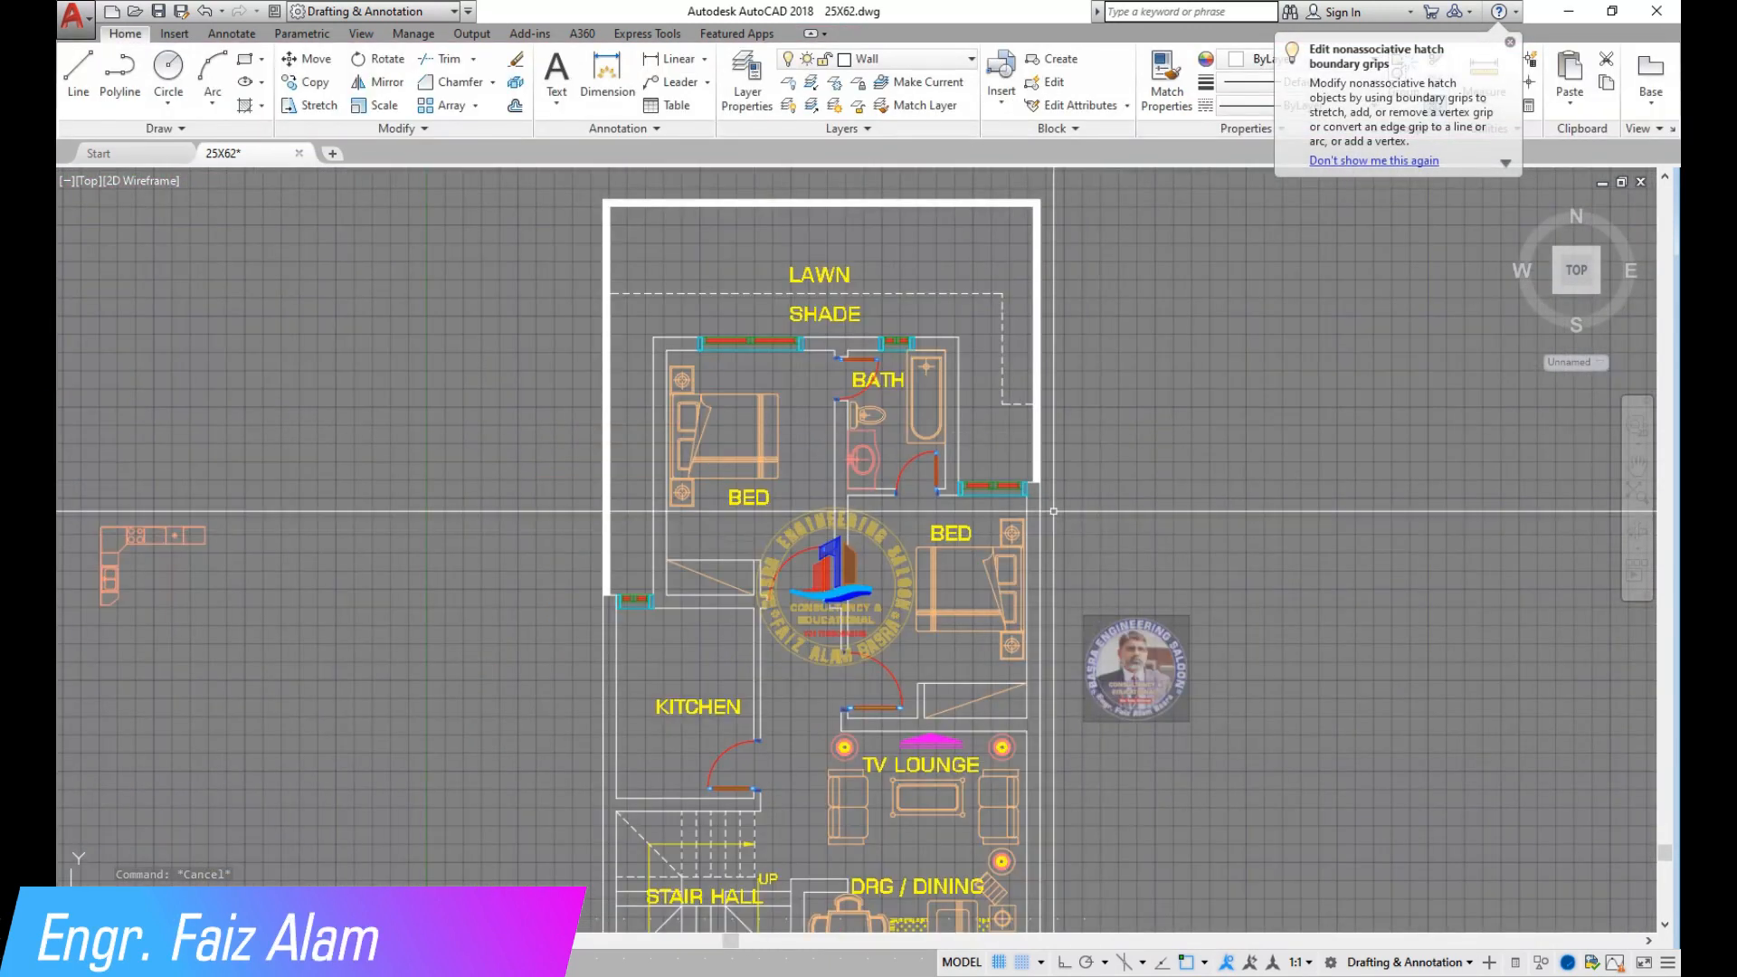
Start a hatch in the walls around the kitchen, stair hall and porch and set its pattern to SOLID.
scroll(932, 398, down, 4)
scroll(886, 644, up, 2)
scroll(893, 353, up, 4)
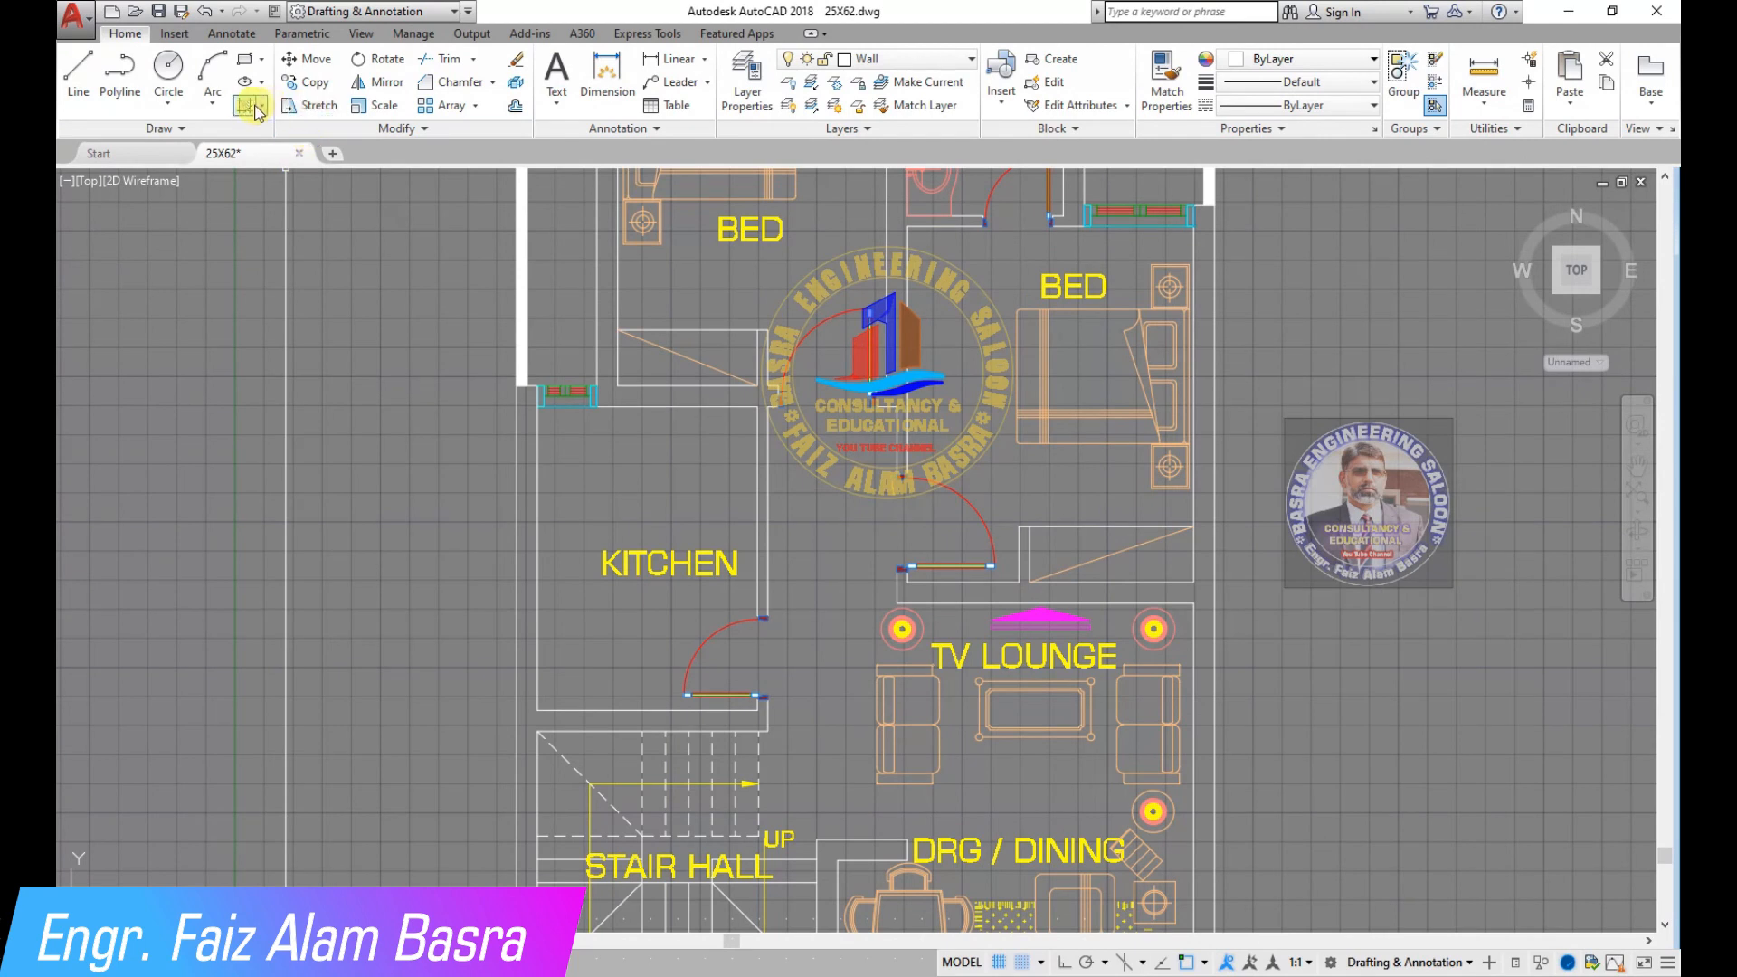
text(h)
key(Return)
scroll(531, 414, down, 2)
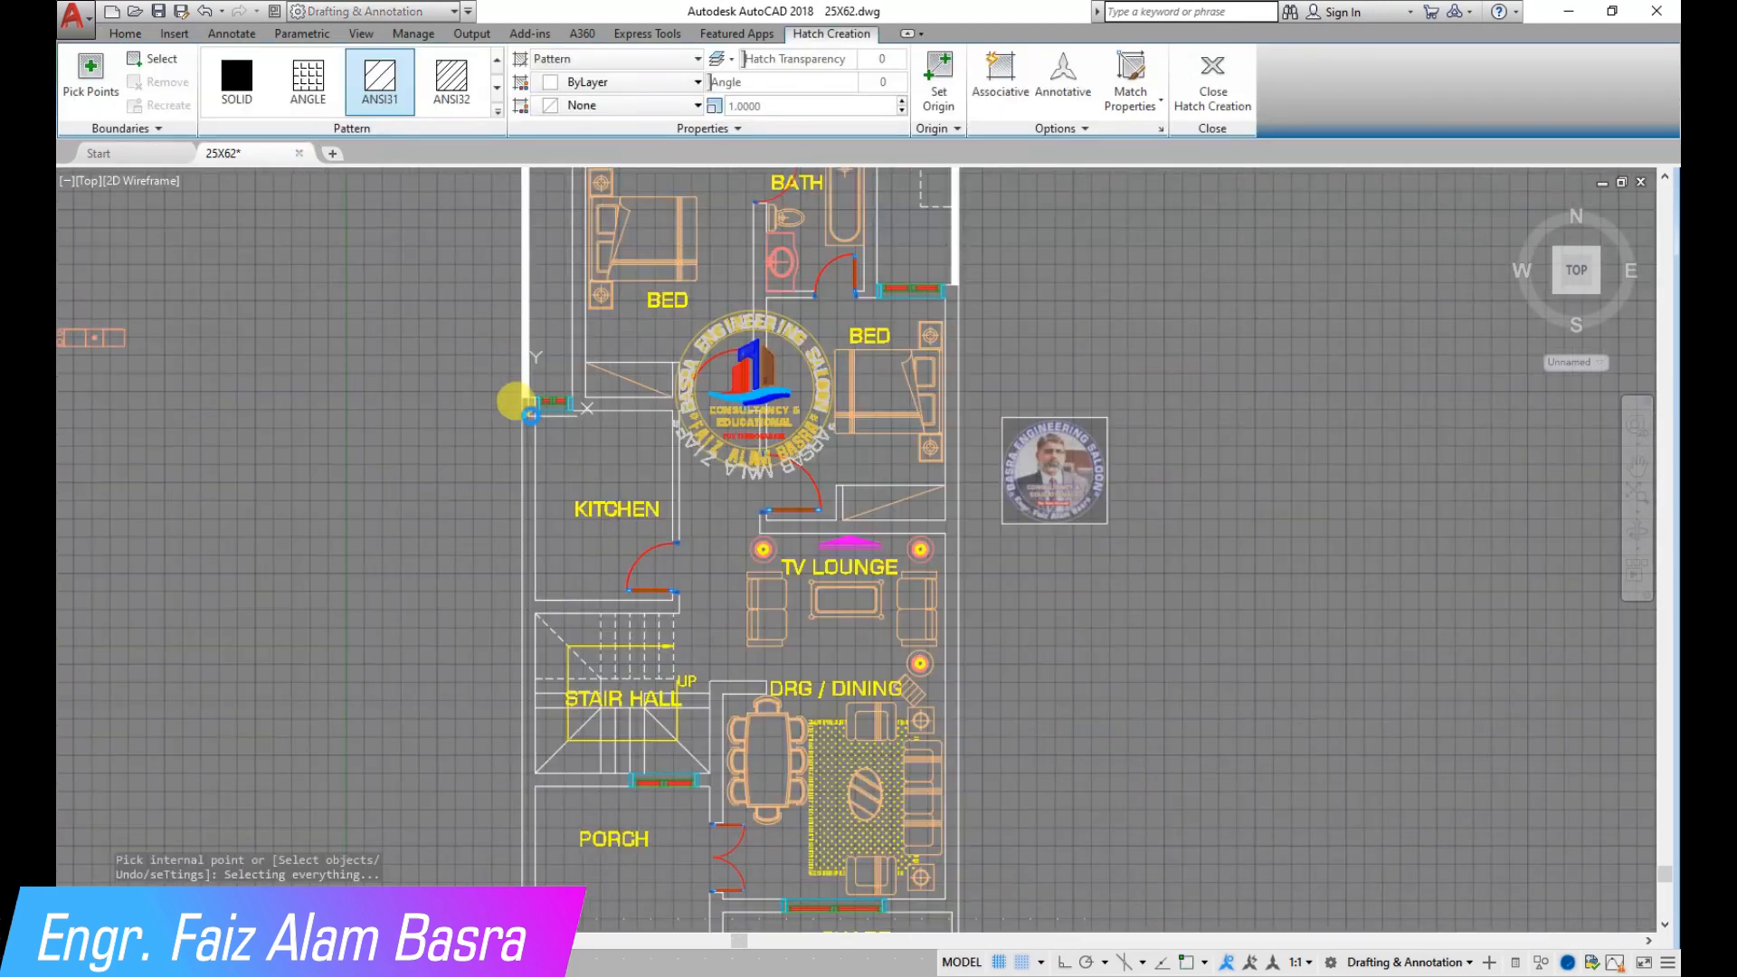
click(586, 371)
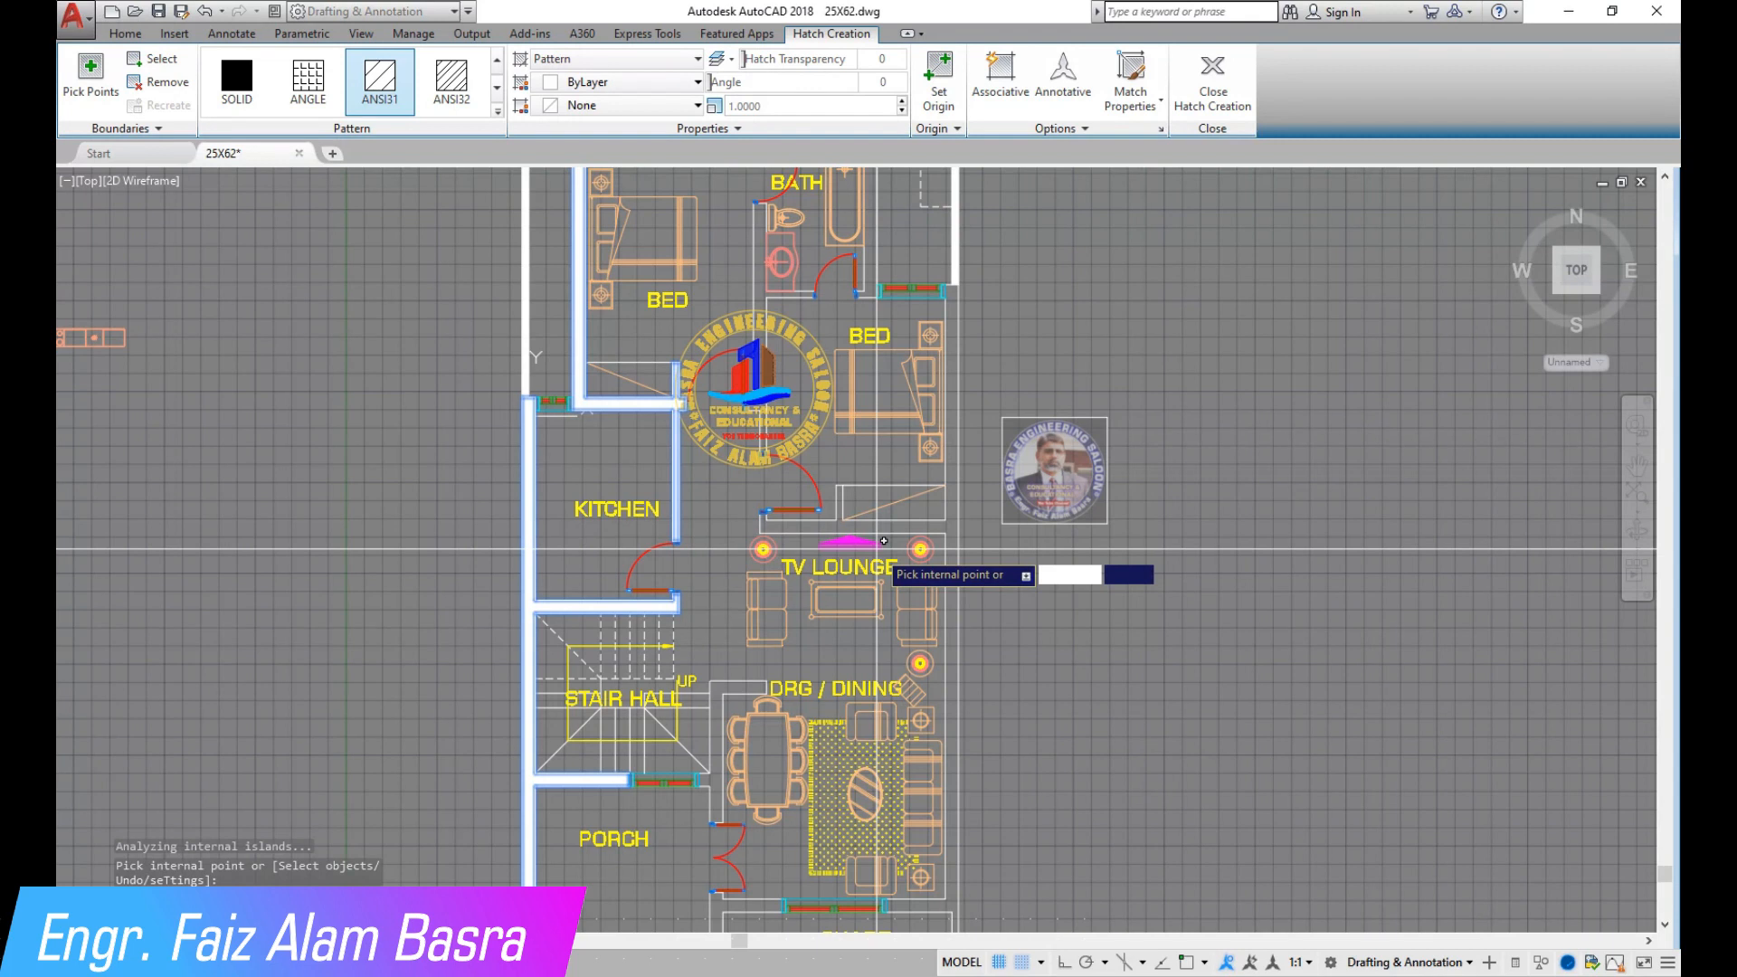
click(874, 624)
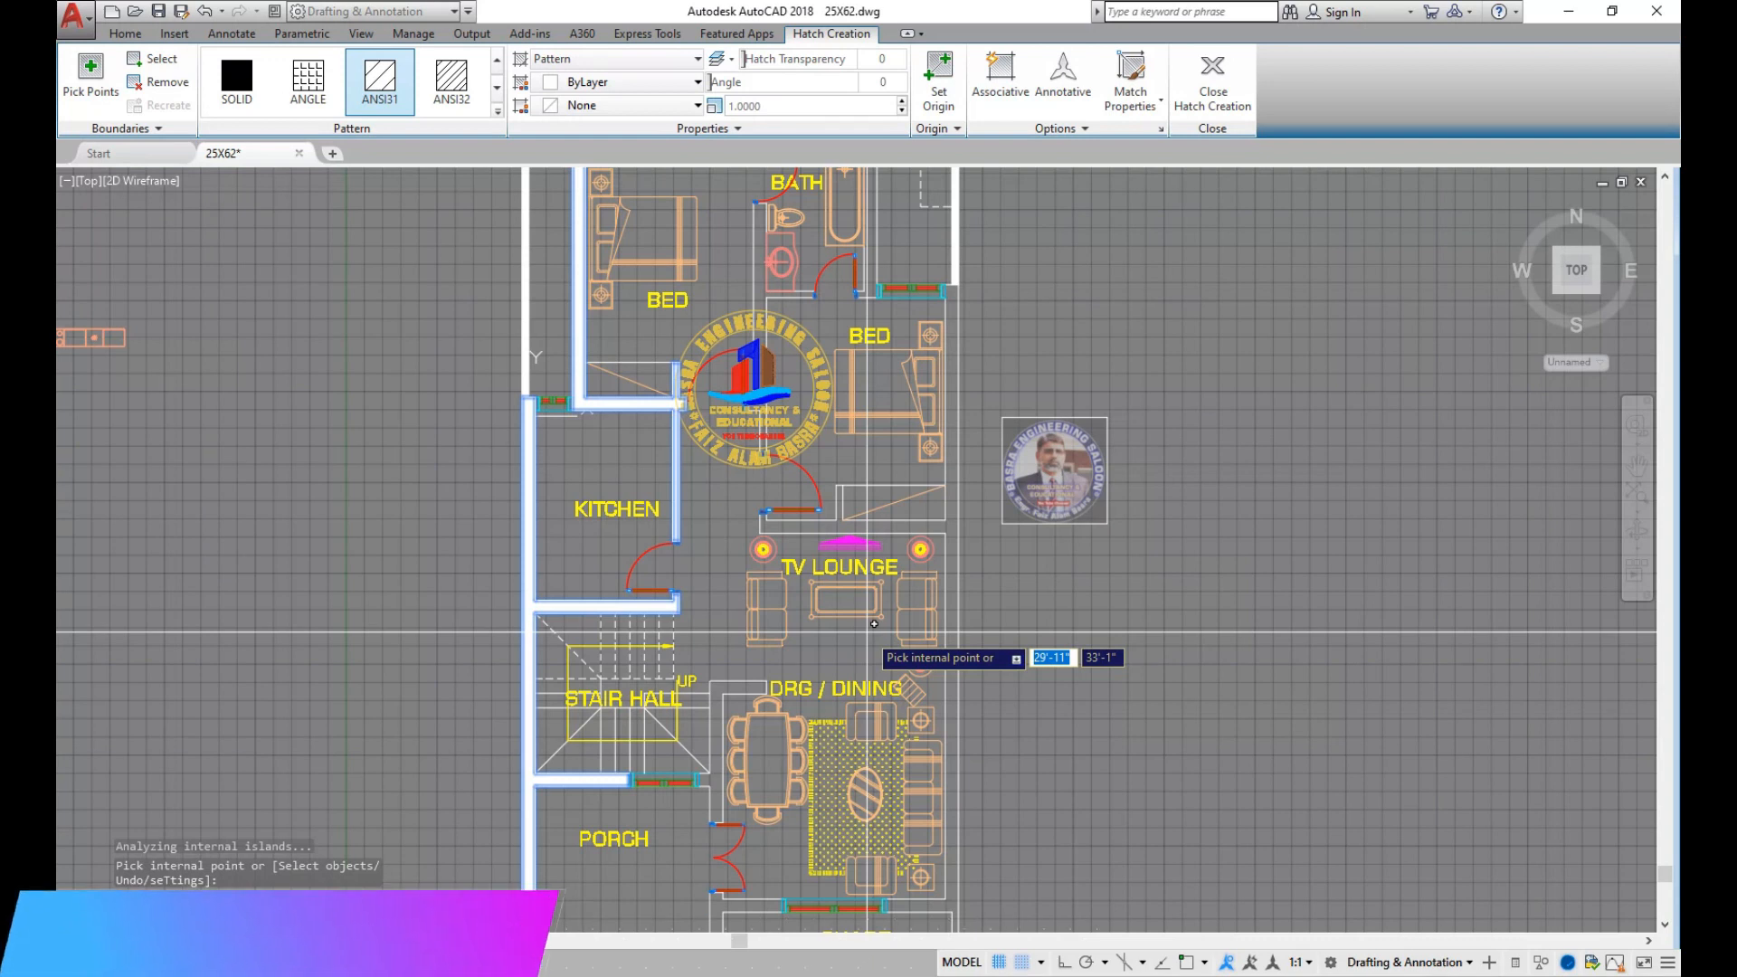
scroll(874, 623, down, 3)
click(236, 81)
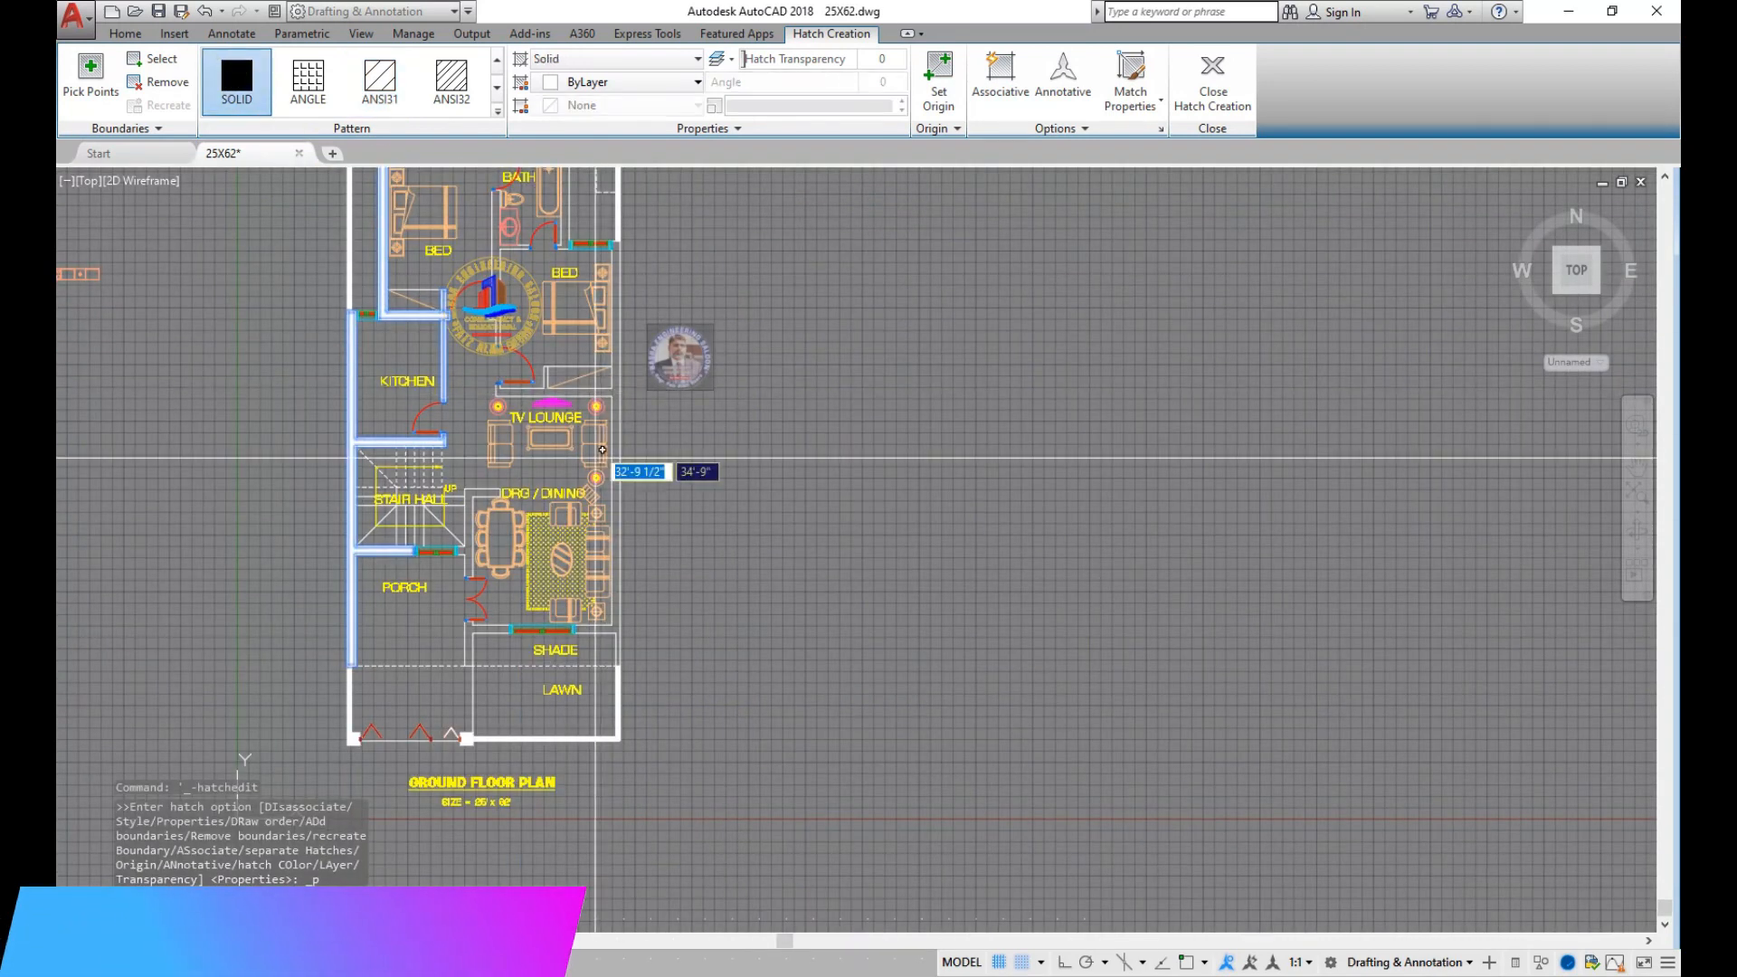
Add the right outer wall and the walls around the lounge and dining area to the solid hatch.
click(615, 628)
click(468, 631)
click(473, 541)
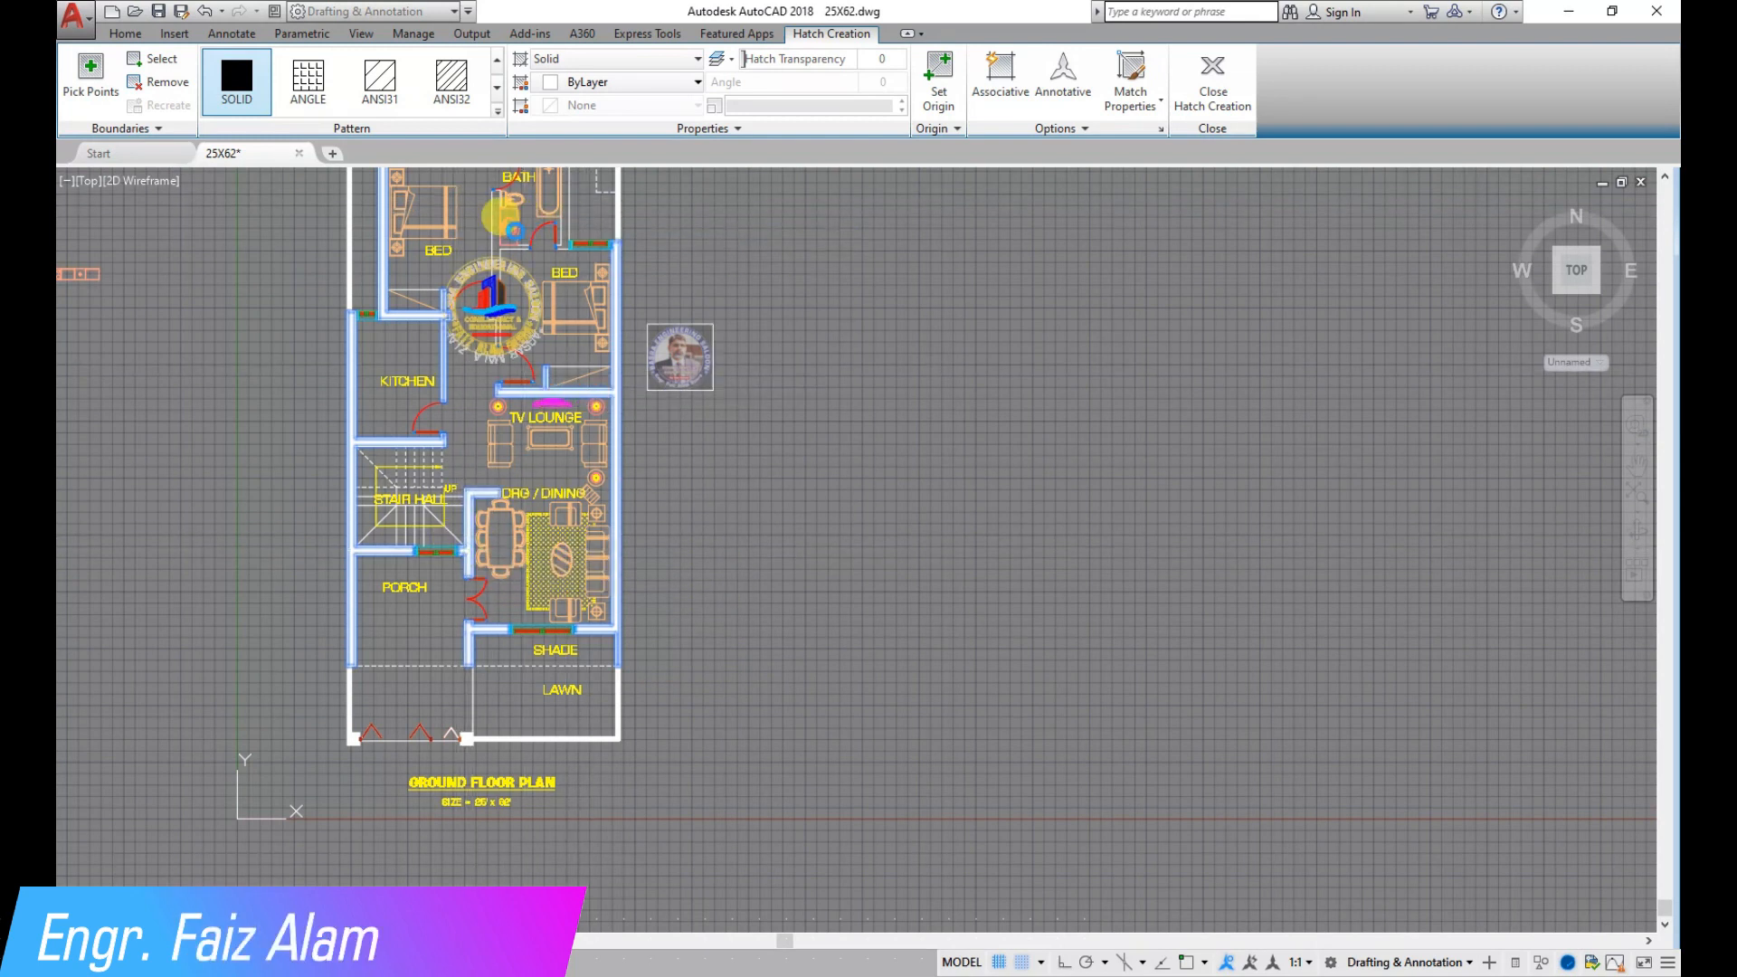
Add the remaining bedroom and bath walls to the solid hatch and finish it.
scroll(595, 463, down, 4)
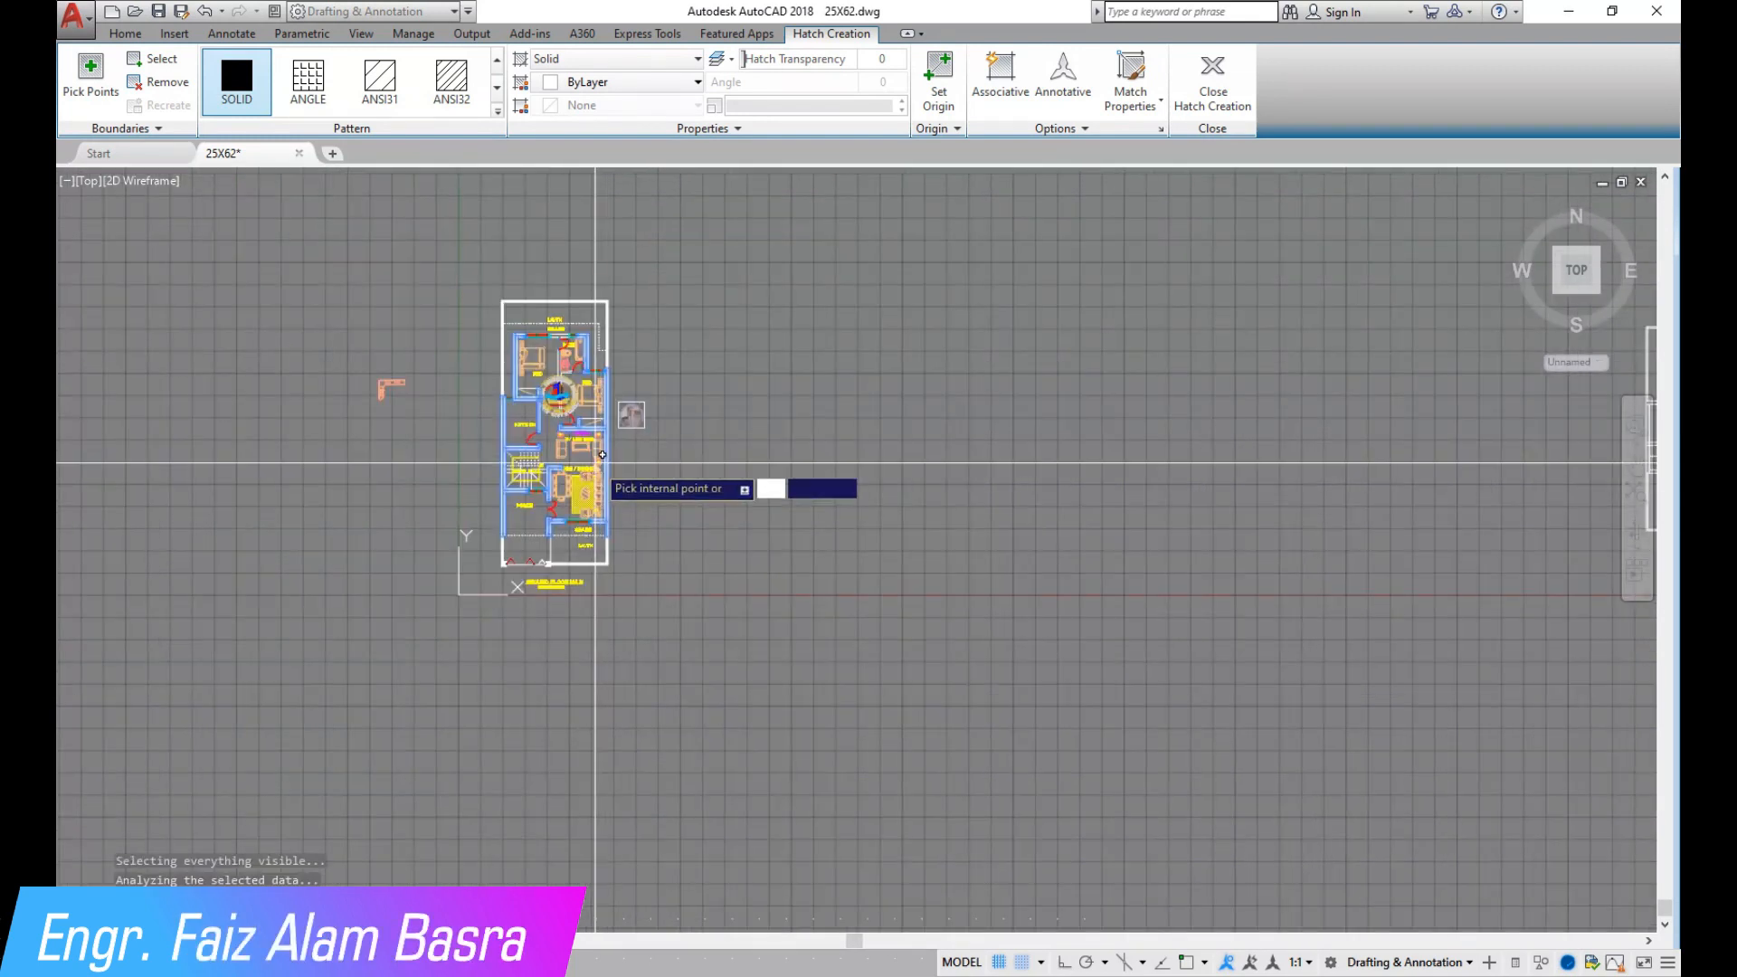
scroll(595, 463, up, 6)
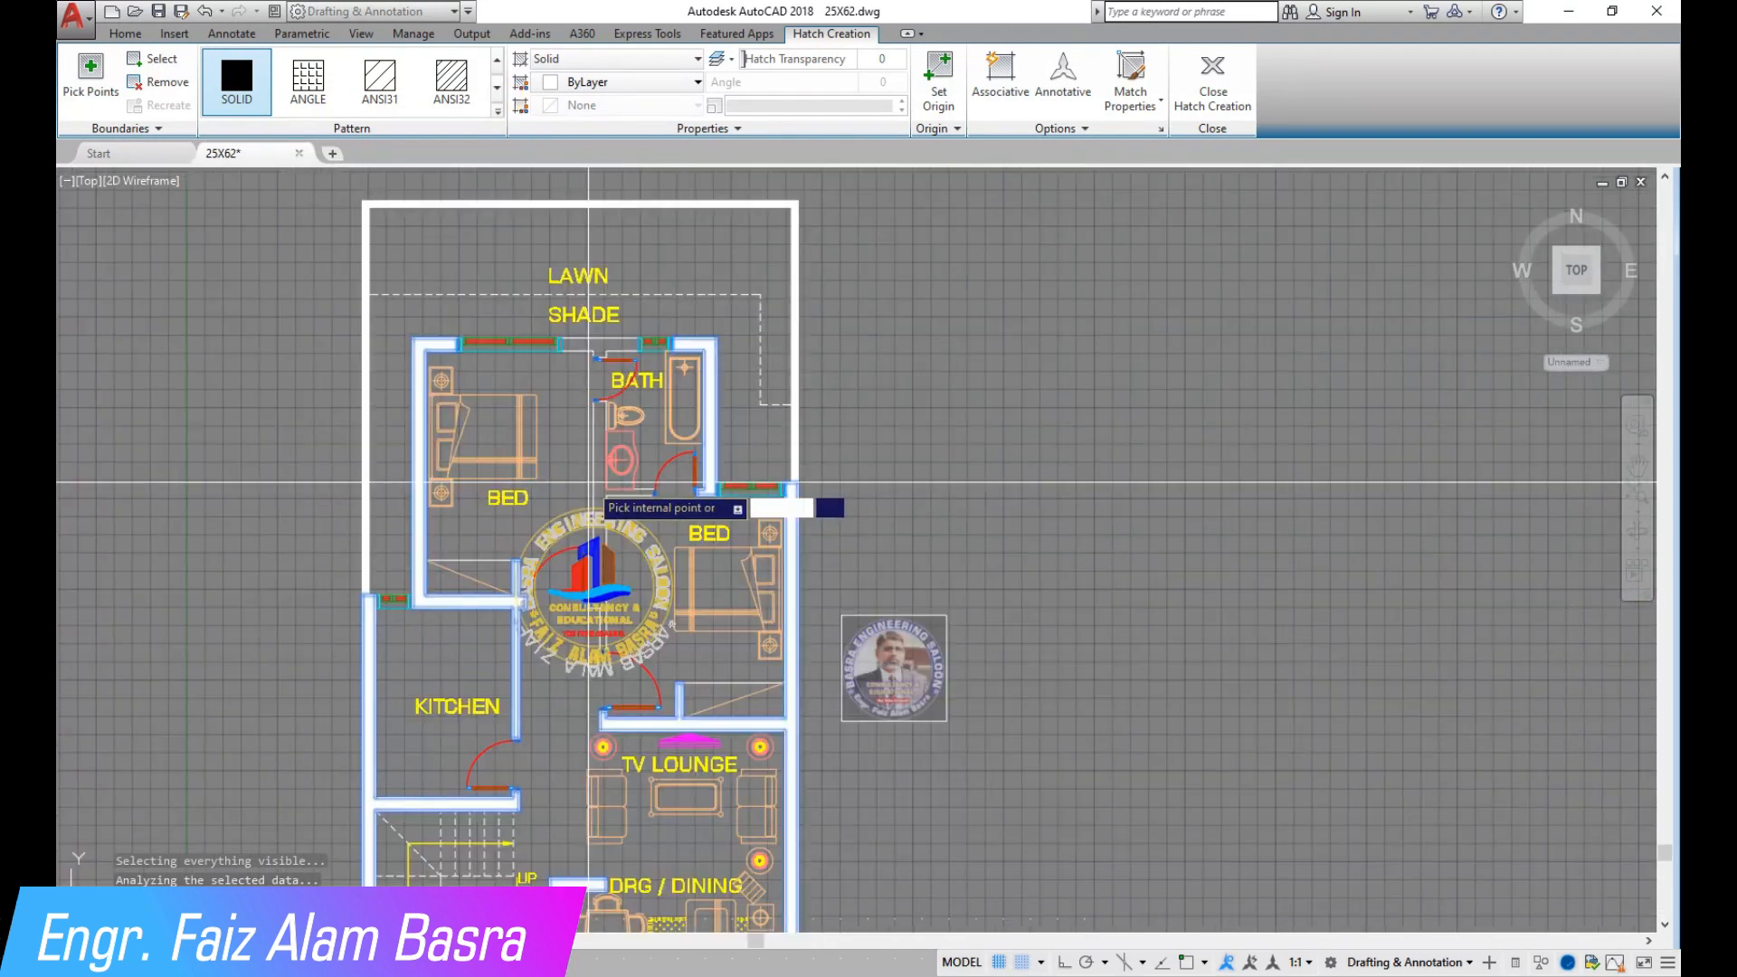
scroll(588, 483, up, 4)
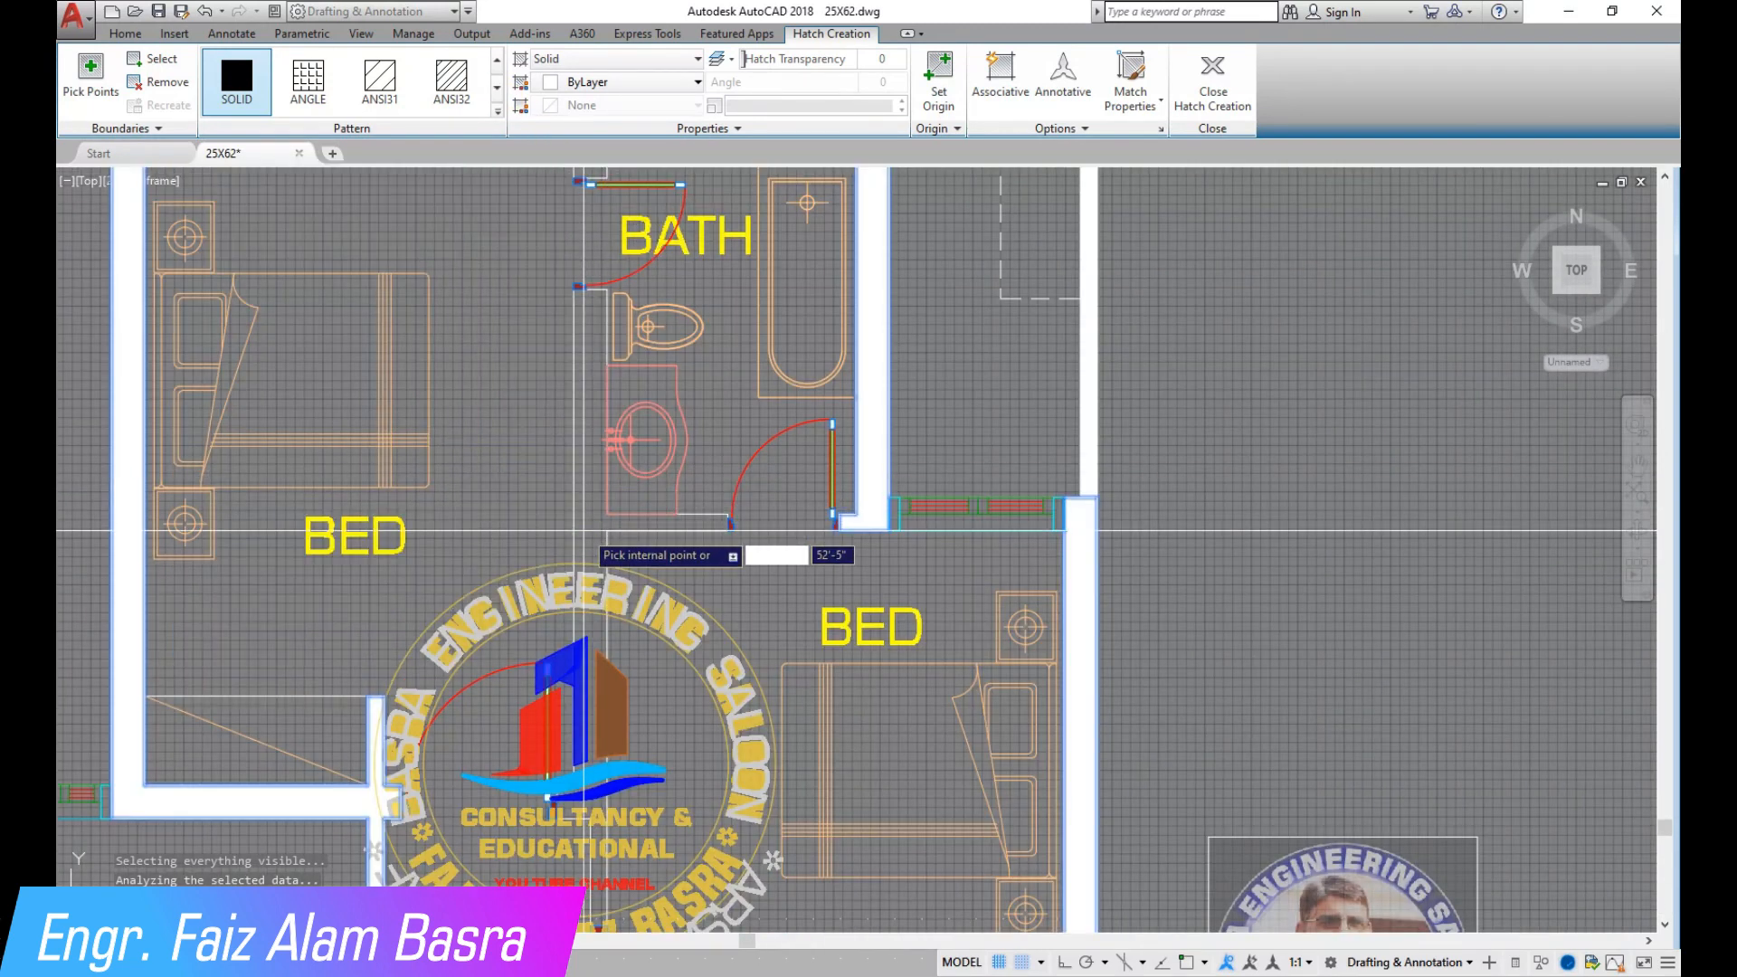
scroll(585, 435, down, 4)
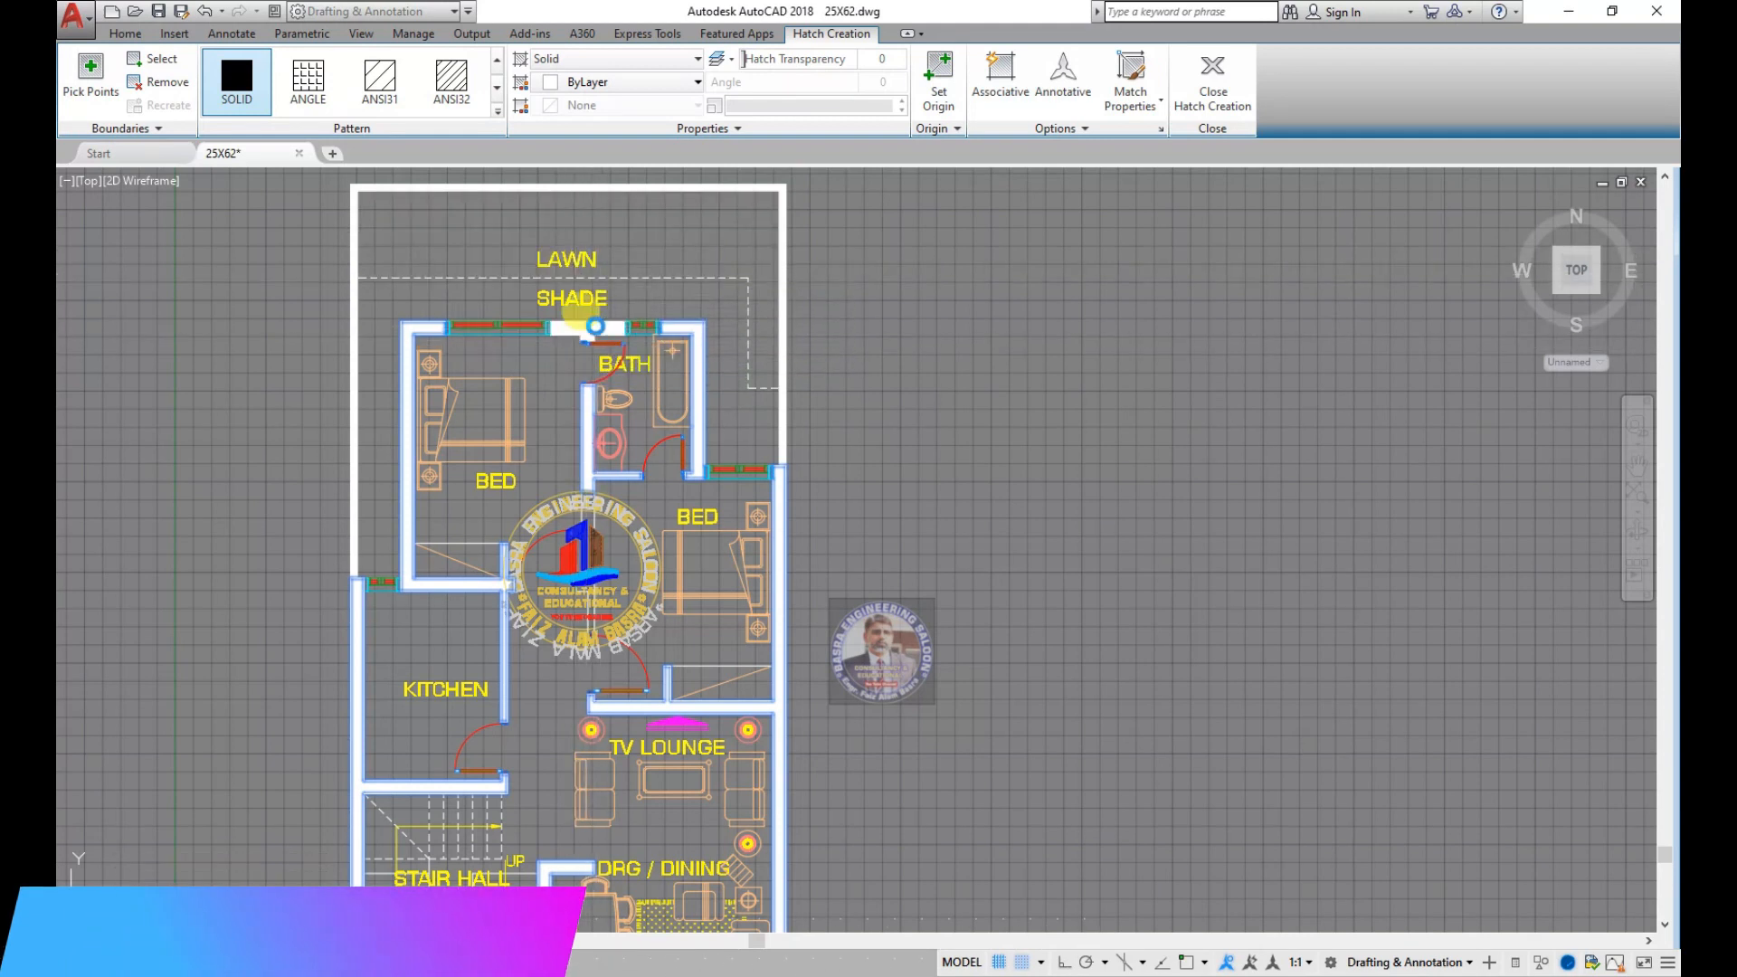
key(Return)
Move the round engineering logo out of the plan to the empty area on its right, near the portrait logo.
click(313, 60)
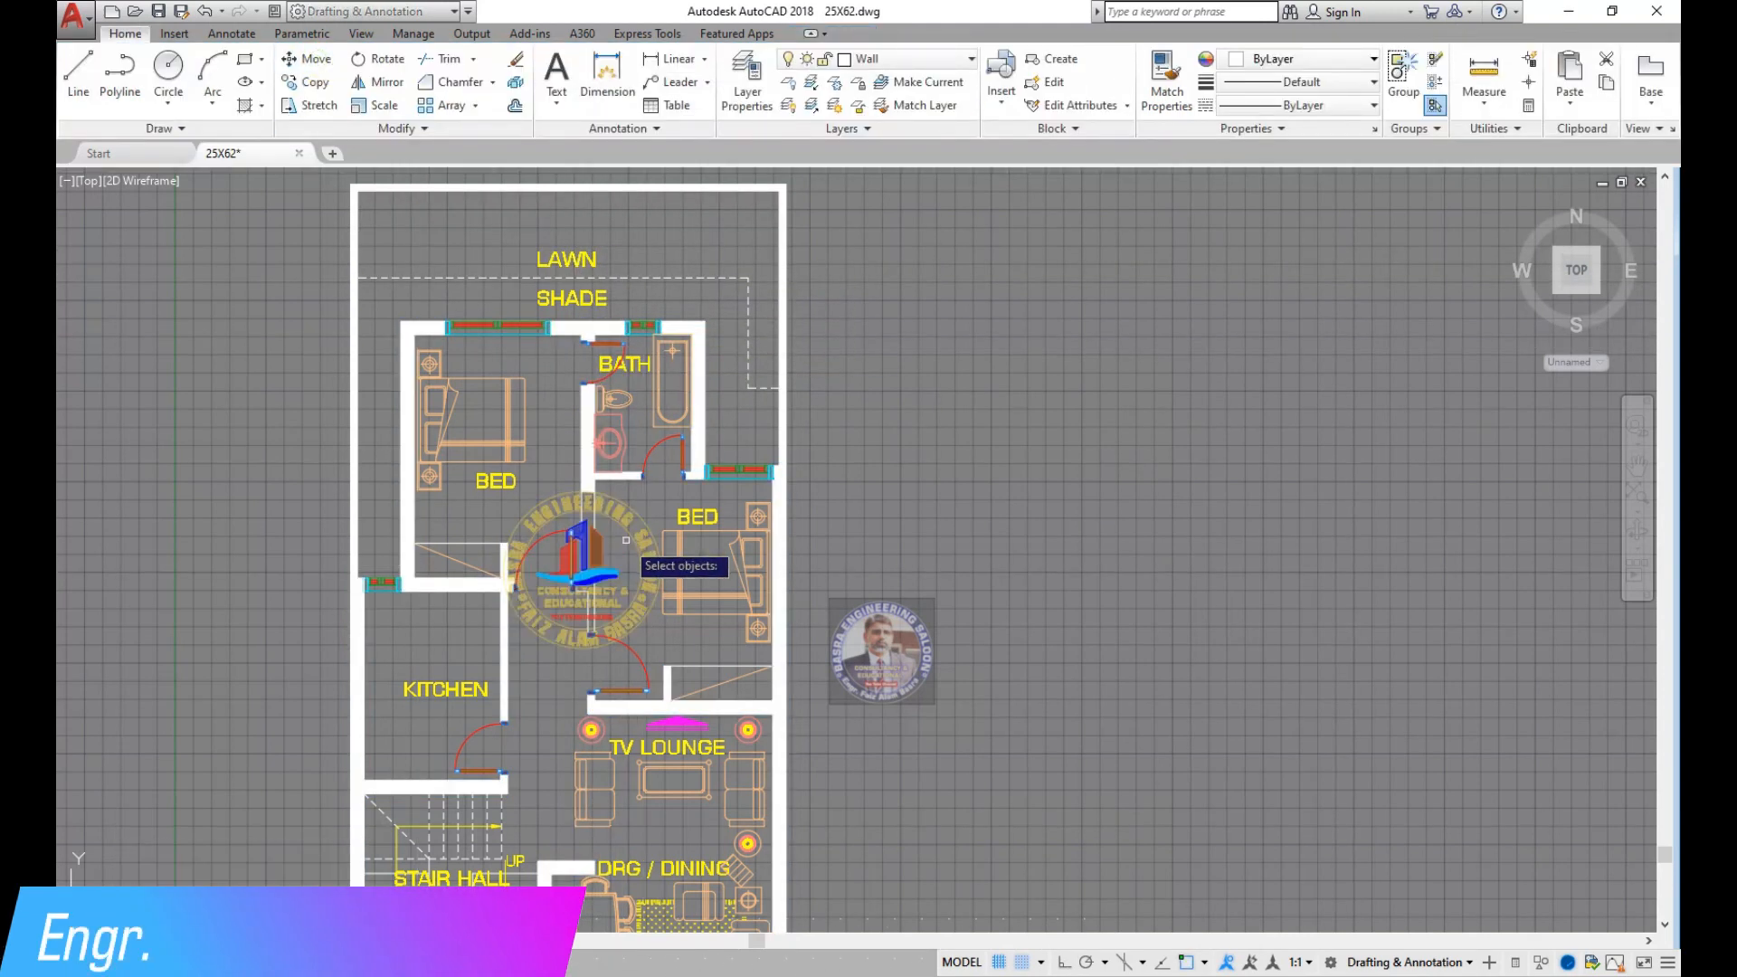
key(Return)
click(906, 459)
click(1342, 423)
Fill the unhatched wall section between the two bedrooms, beside the bedroom doors, with the solid hatch.
scroll(550, 678, up, 2)
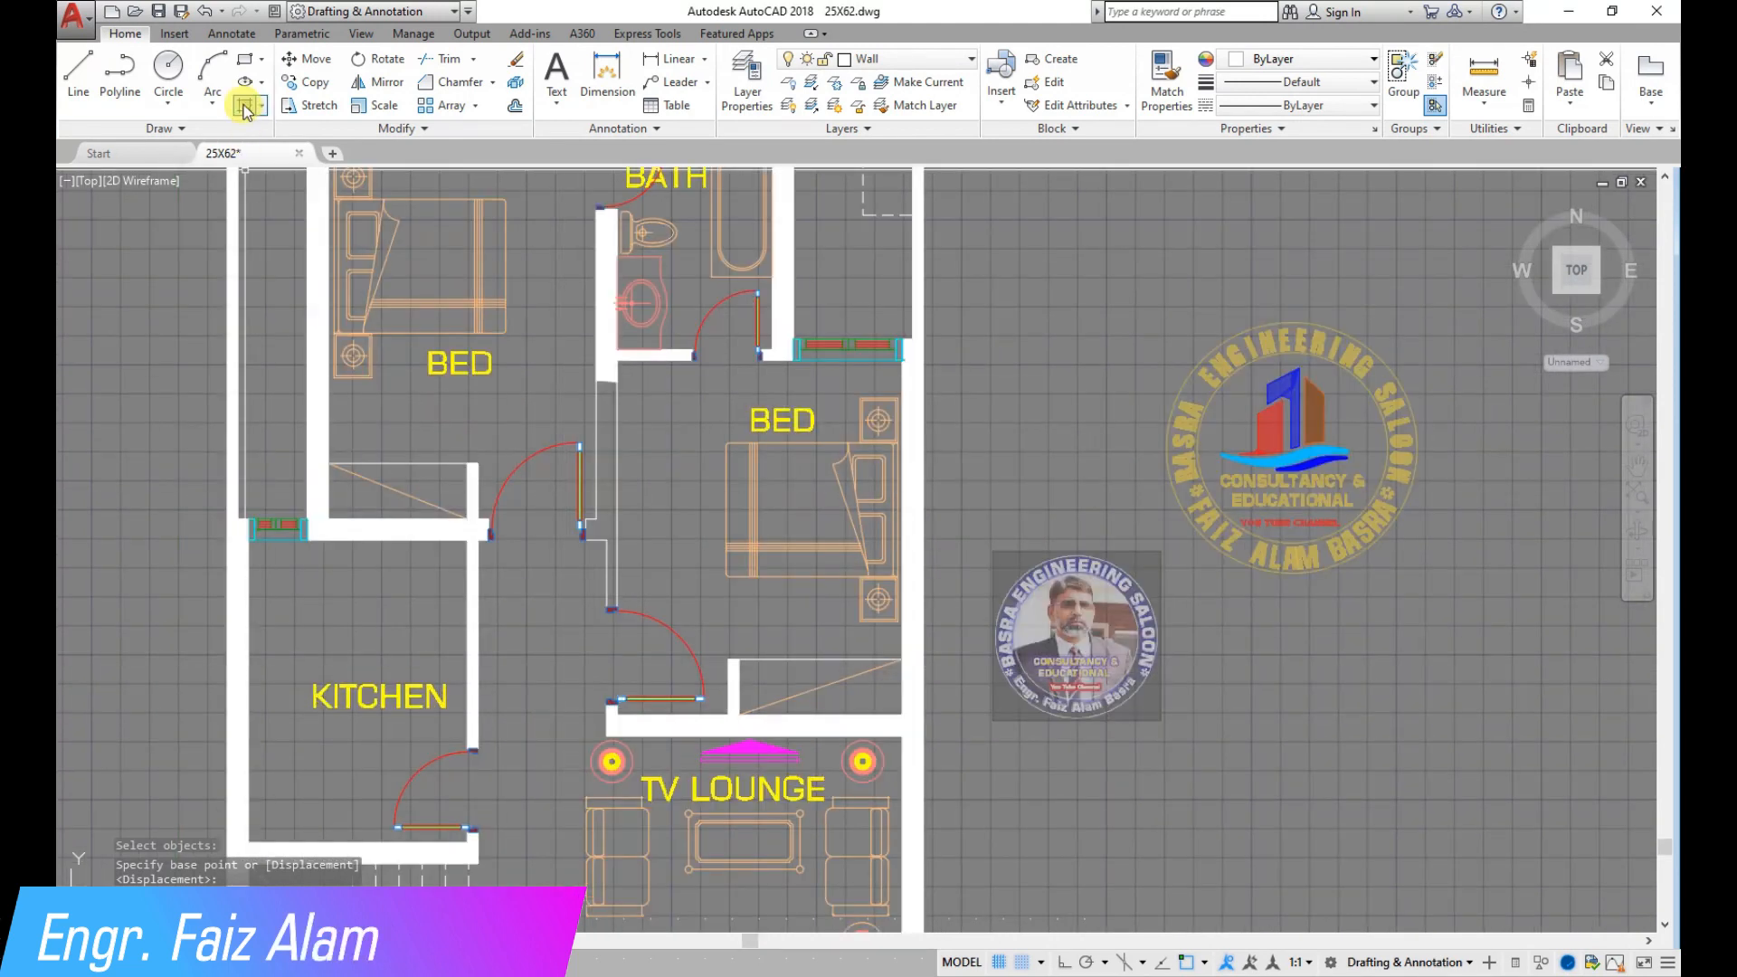
click(606, 428)
right_click(636, 452)
click(655, 465)
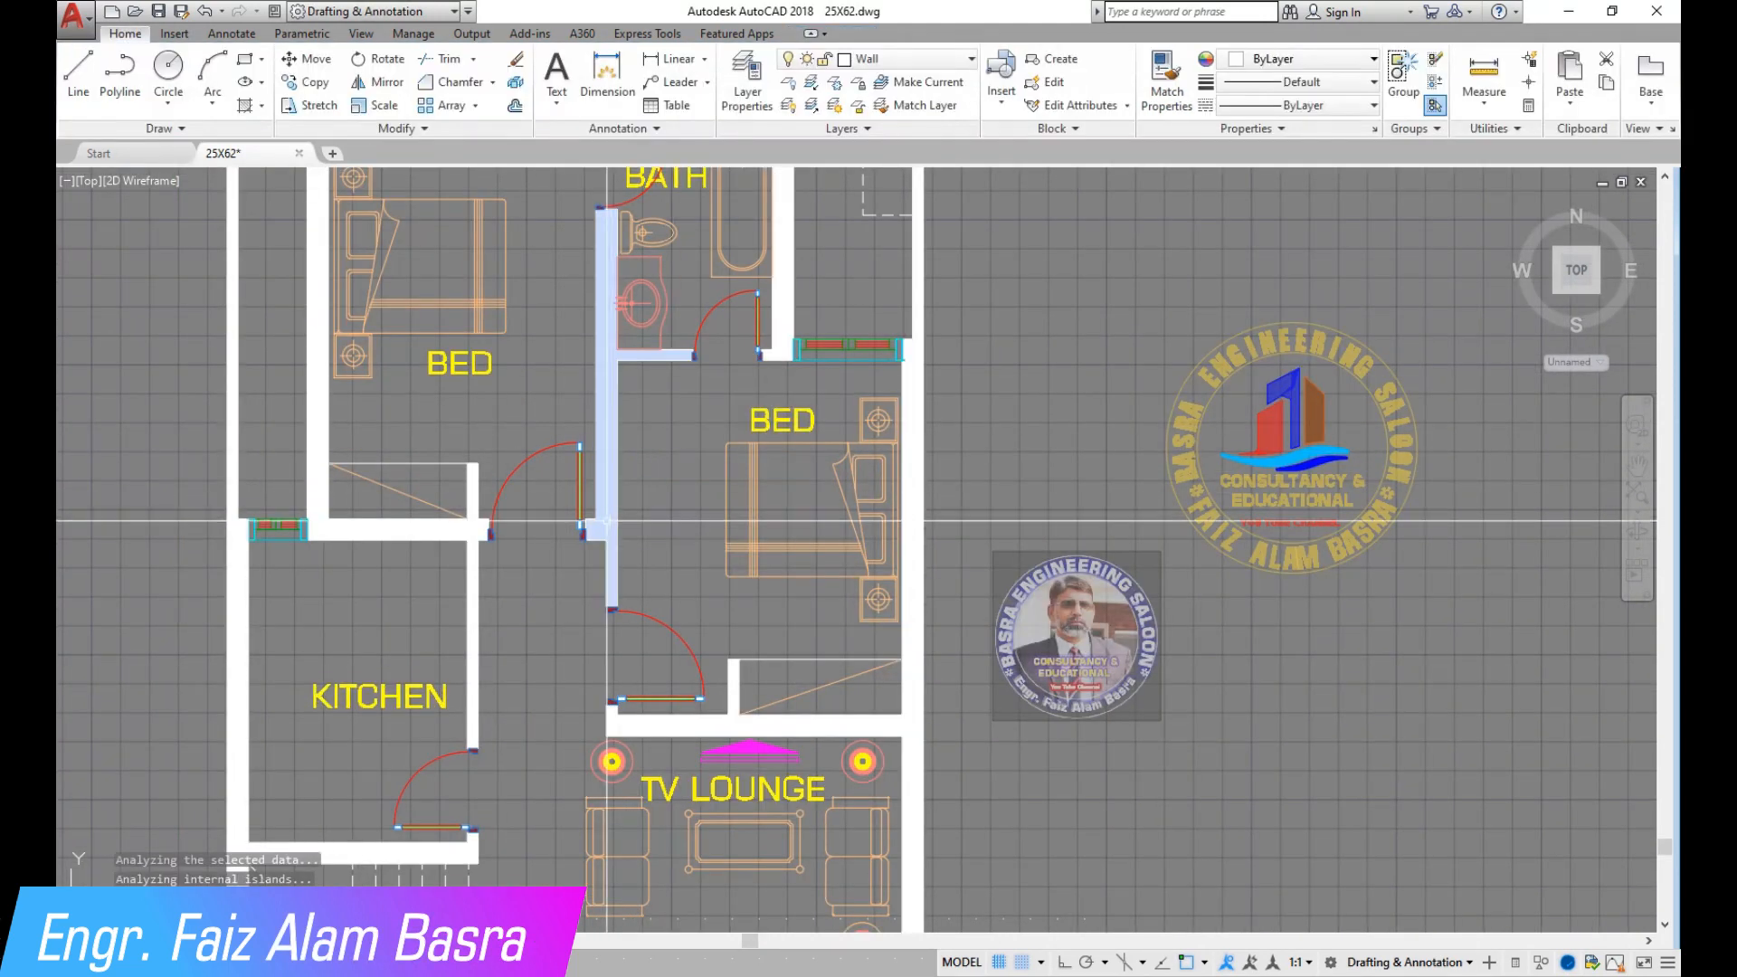
Try scaling the round engineering logo by a factor of 0.5 and undo it.
scroll(624, 651, down, 2)
scroll(474, 444, down, 2)
scroll(424, 652, up, 2)
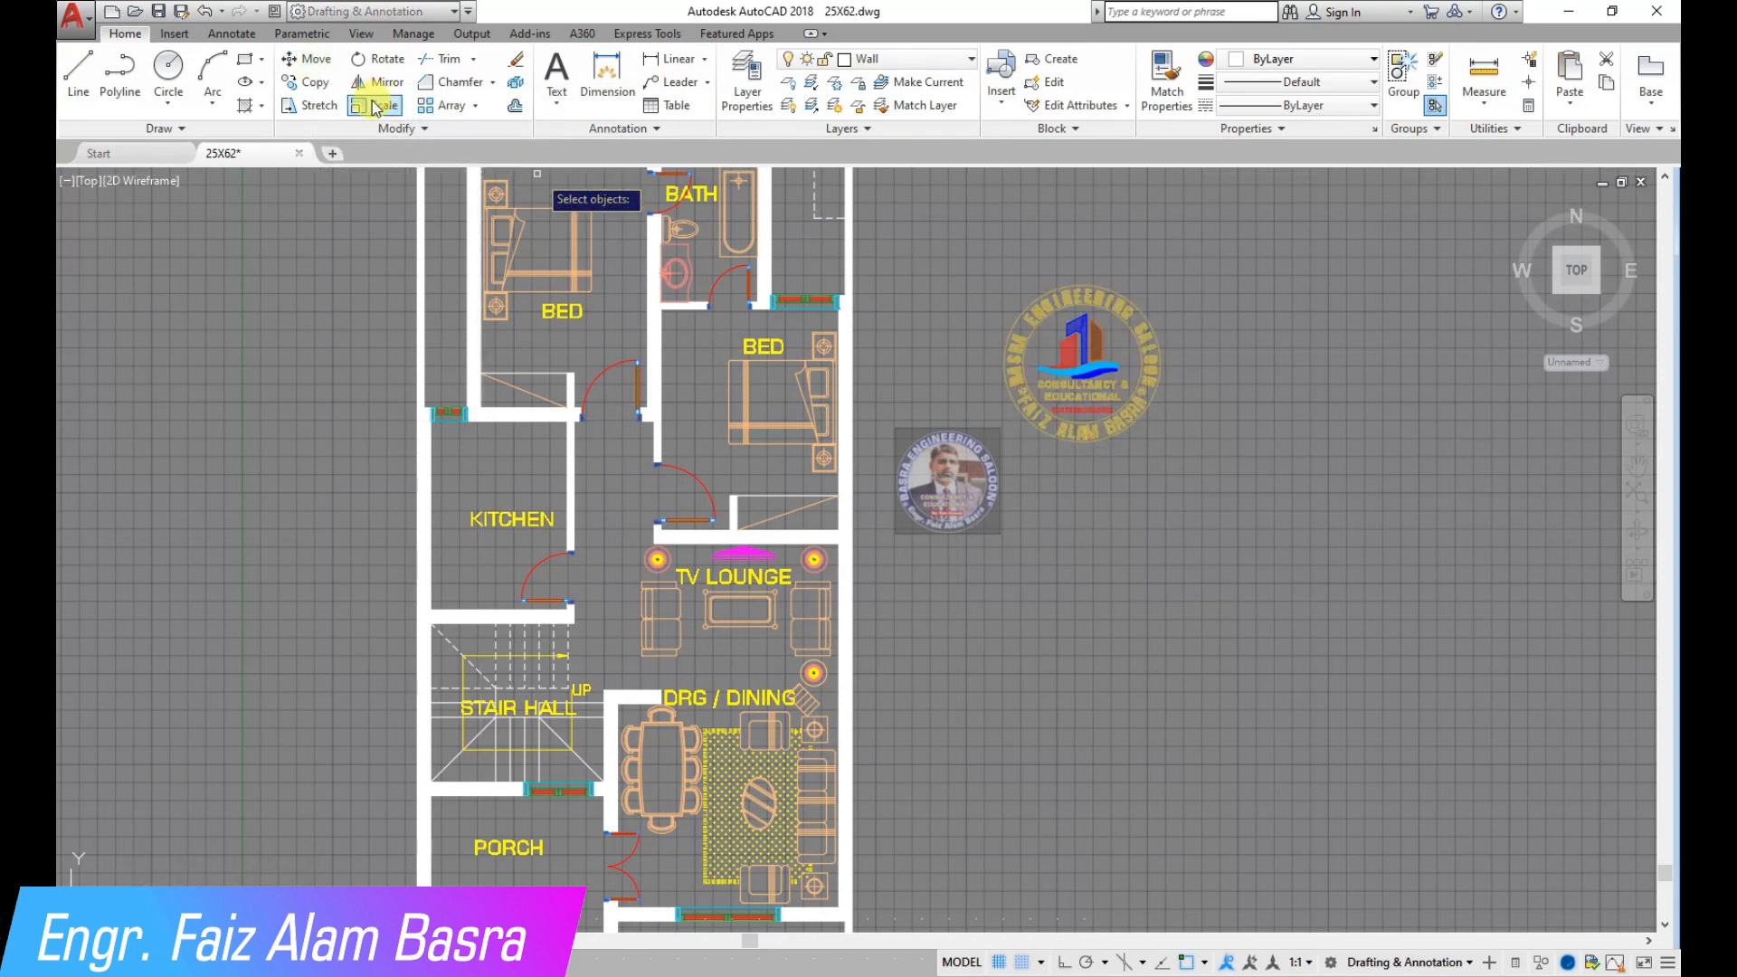
click(1072, 374)
key(Return)
click(1075, 374)
text(.)
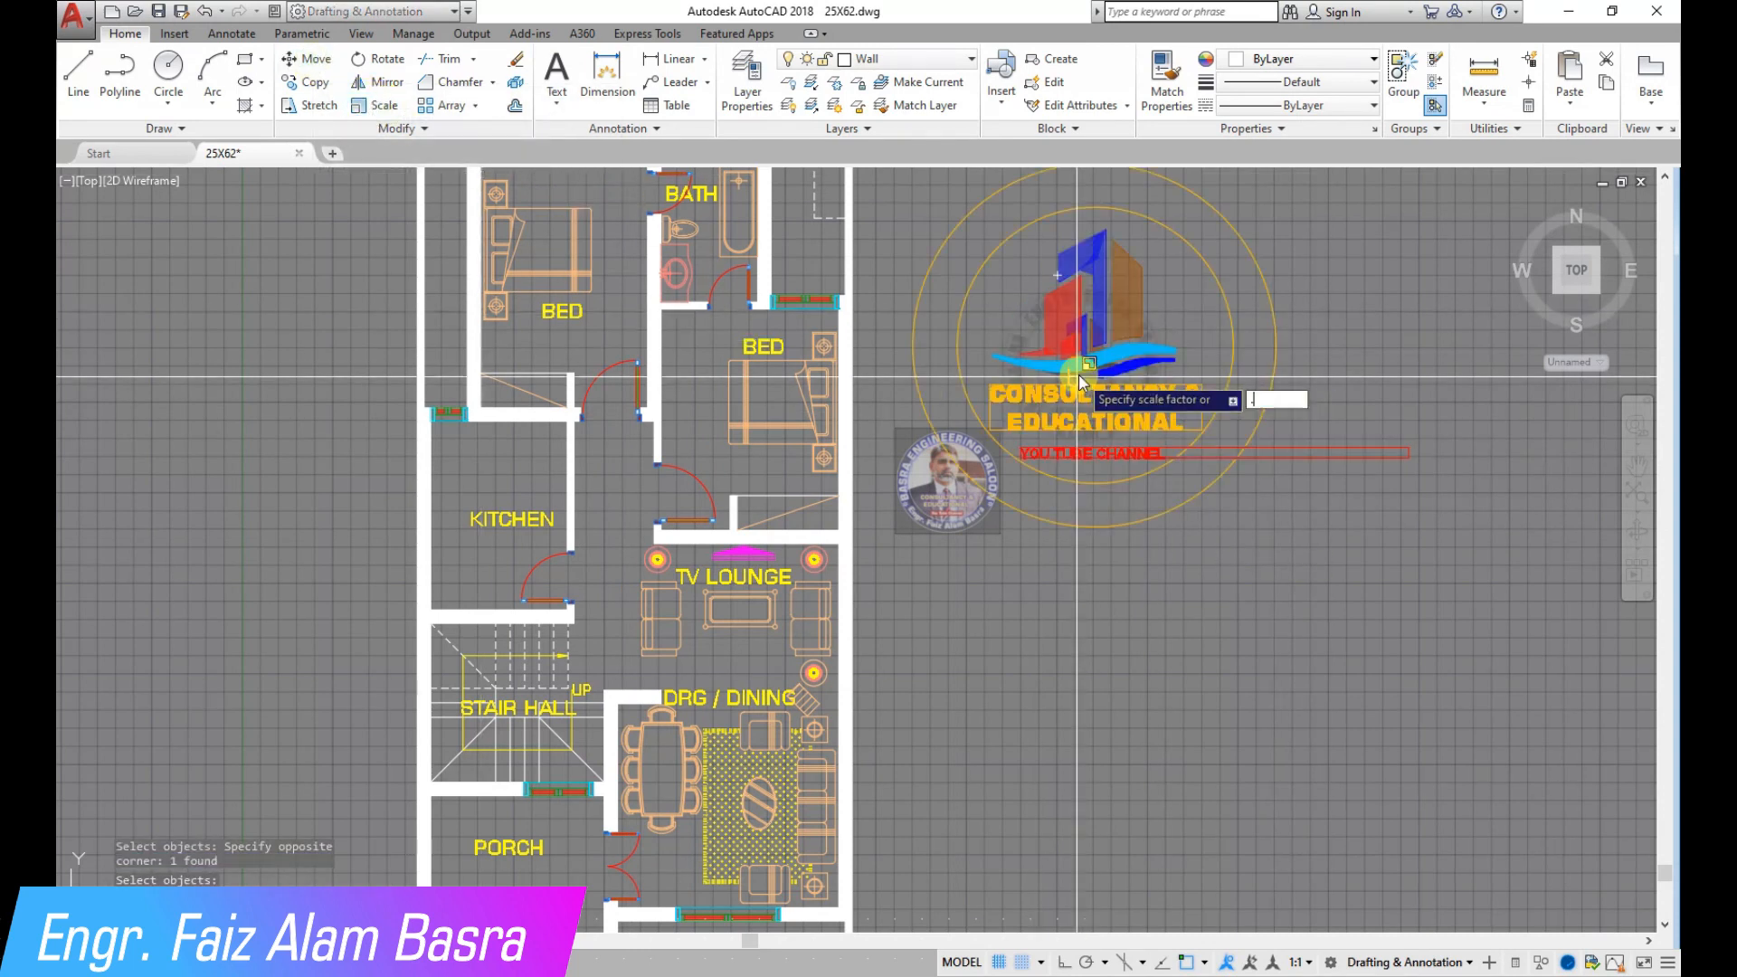
text(5)
key(Return)
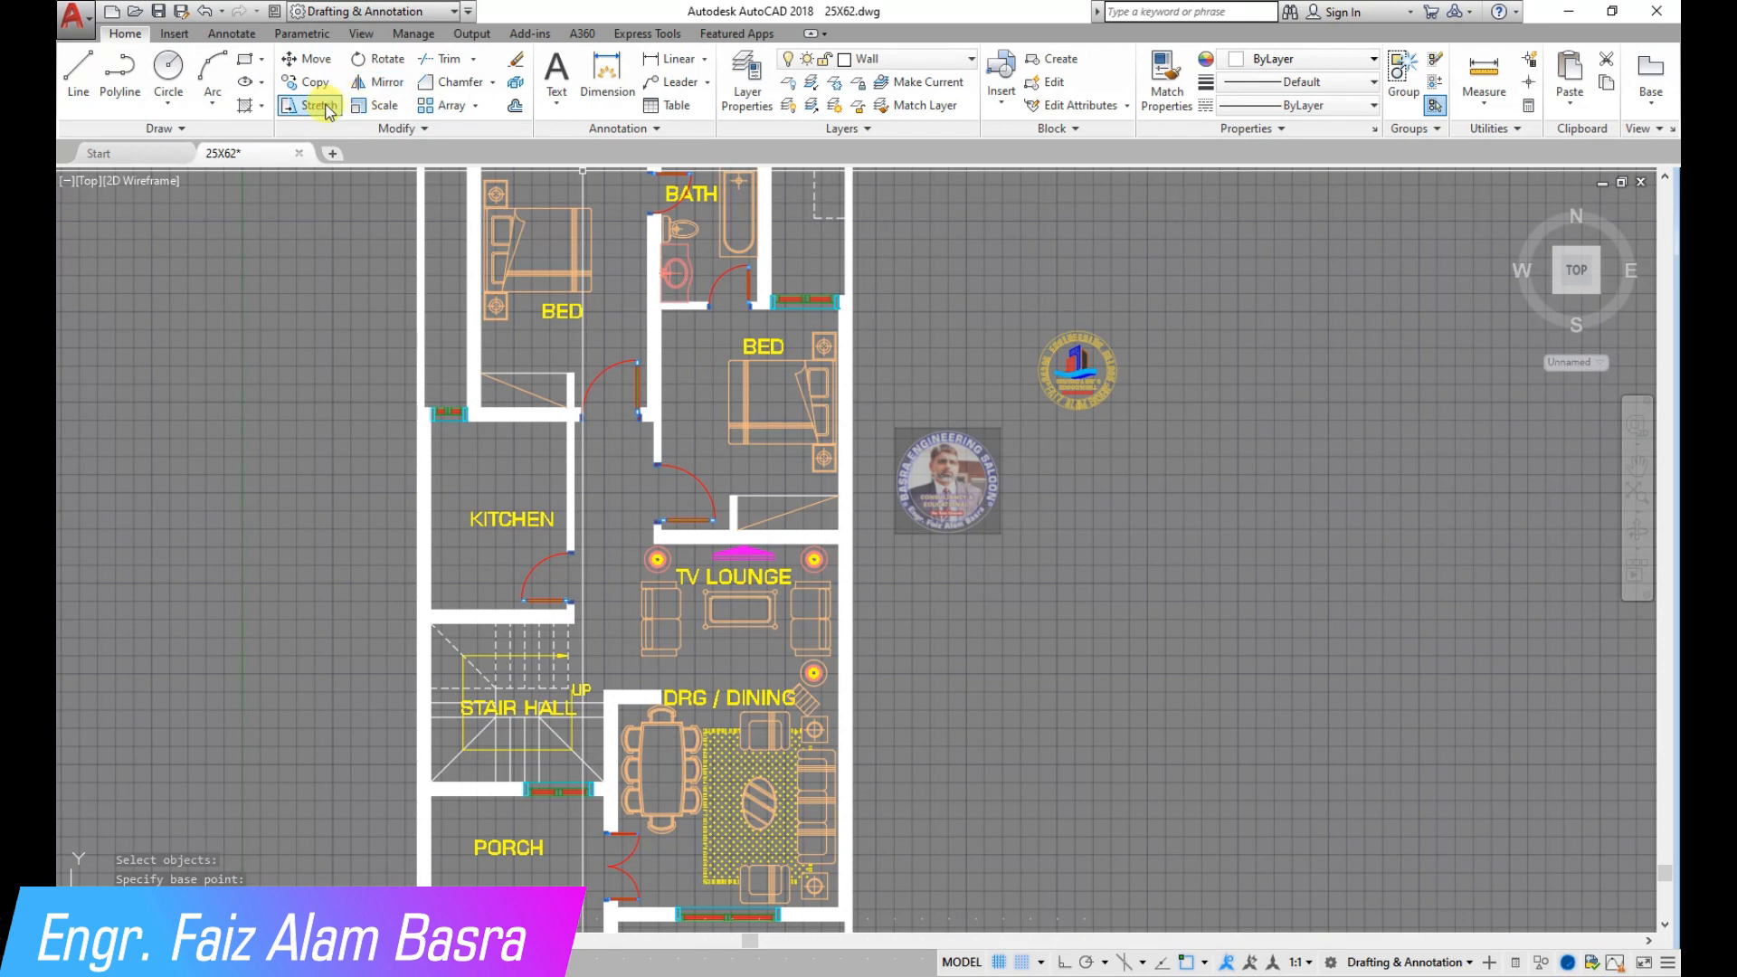
click(204, 14)
Scale the round engineering logo down moderately about its centre, keeping it larger than half size.
click(375, 106)
click(1233, 489)
click(1057, 275)
key(Return)
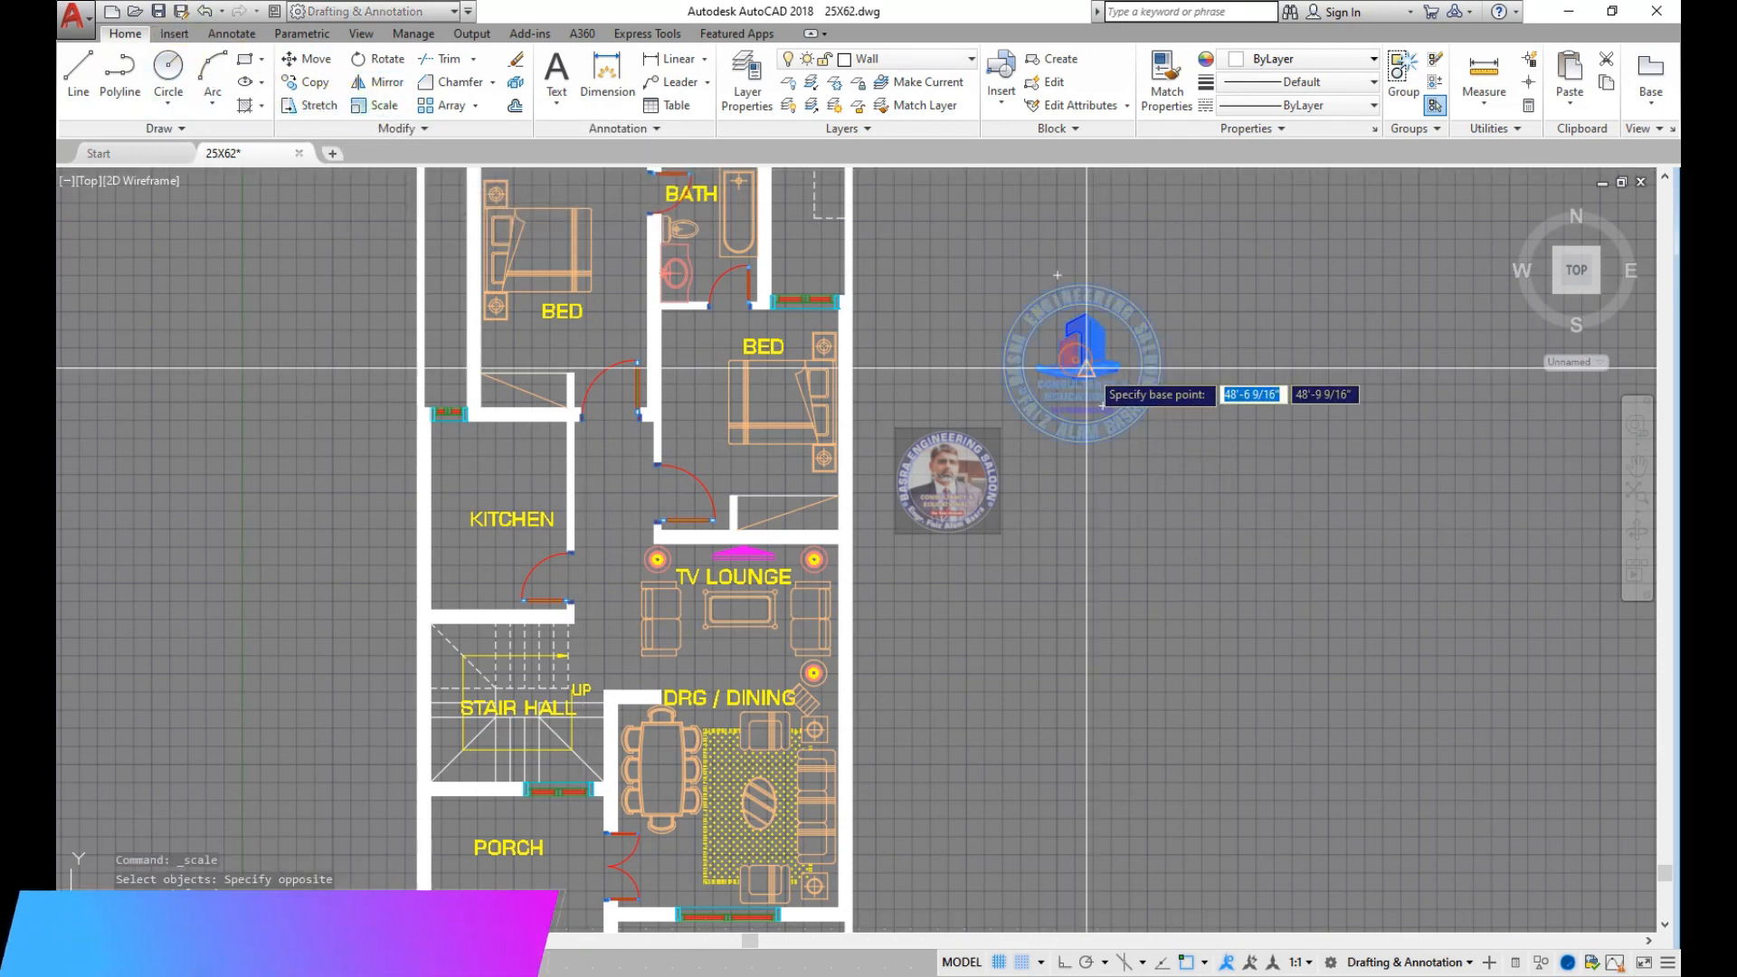
click(1086, 368)
key(Return)
Move the round engineering logo into the passage between the kitchen and the right bedroom door.
click(316, 58)
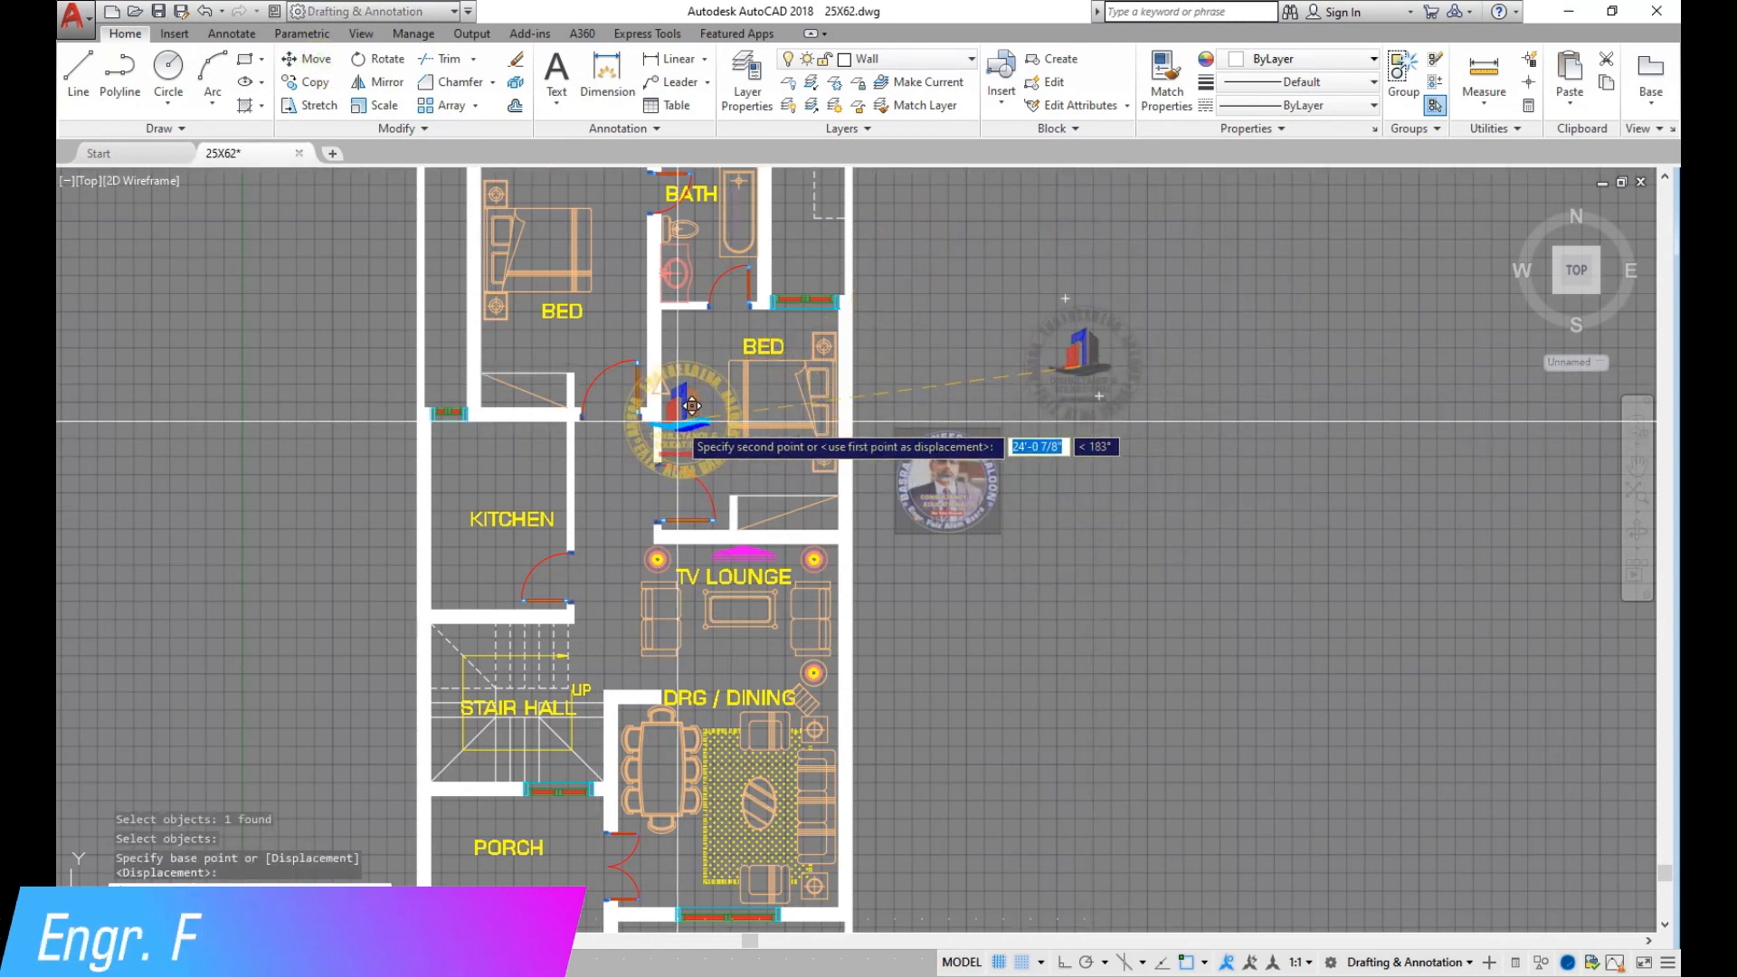
scroll(706, 425, down, 2)
scroll(665, 398, up, 4)
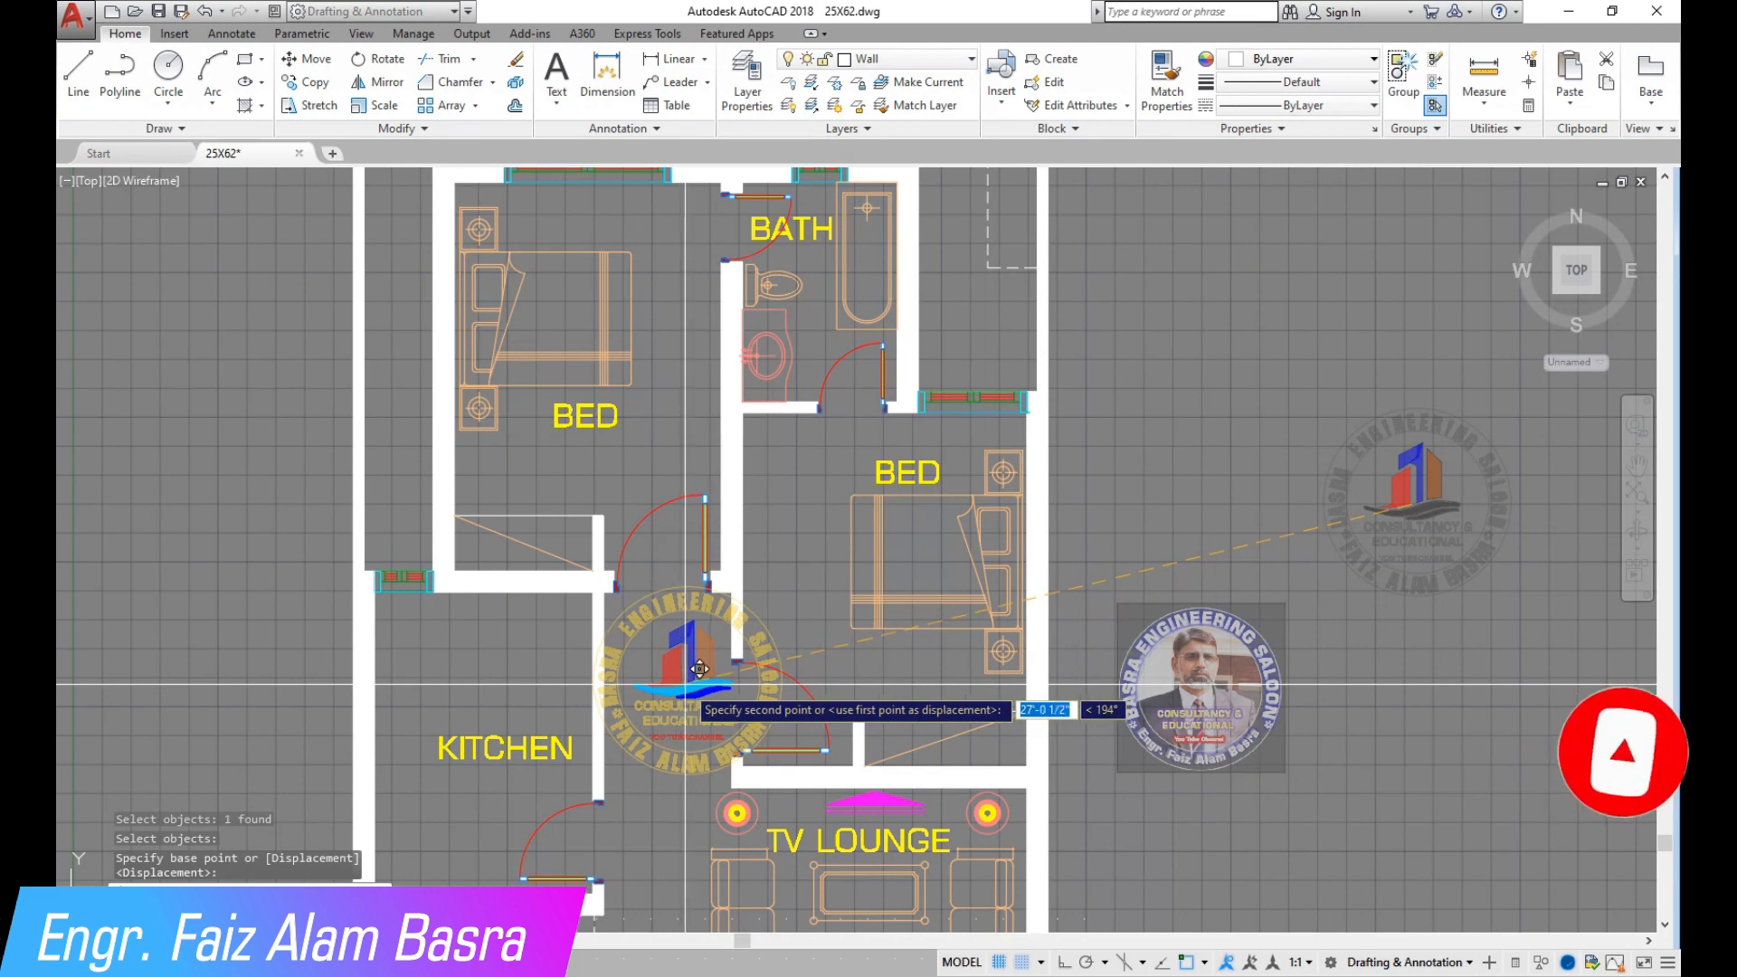
scroll(723, 498, down, 4)
scroll(312, 507, up, 2)
Rotate the L-shaped kitchen counter block outside the plan 90 degrees clockwise.
click(378, 61)
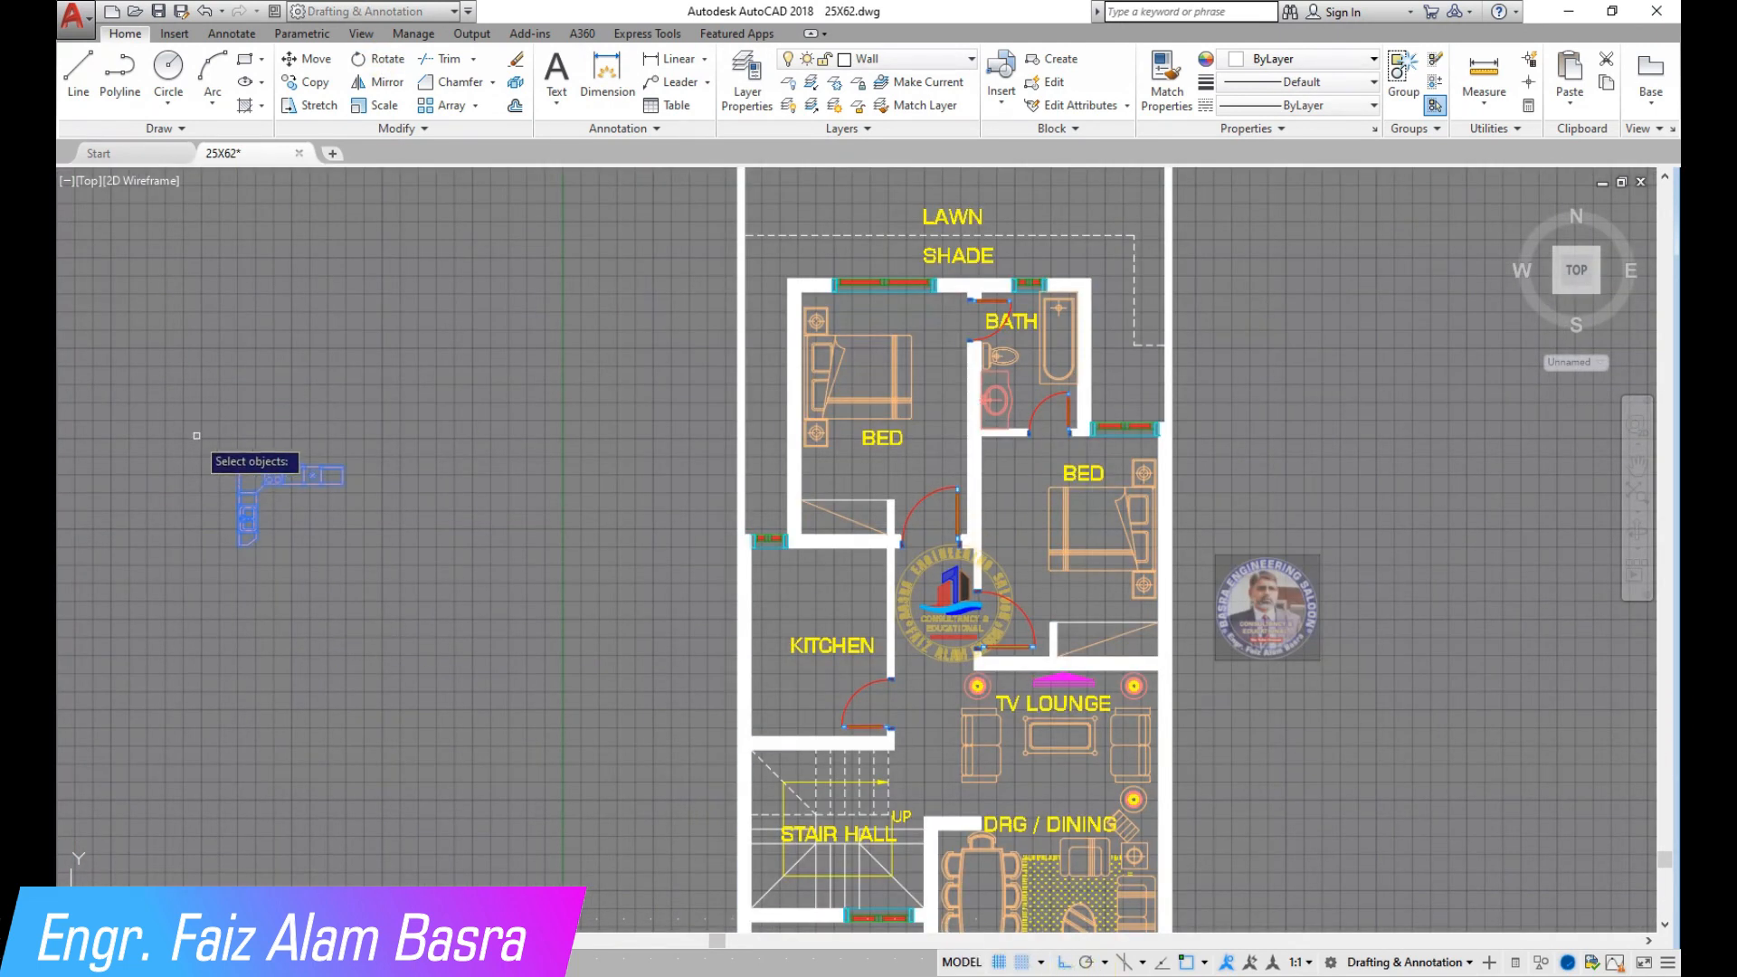
key(Return)
click(239, 465)
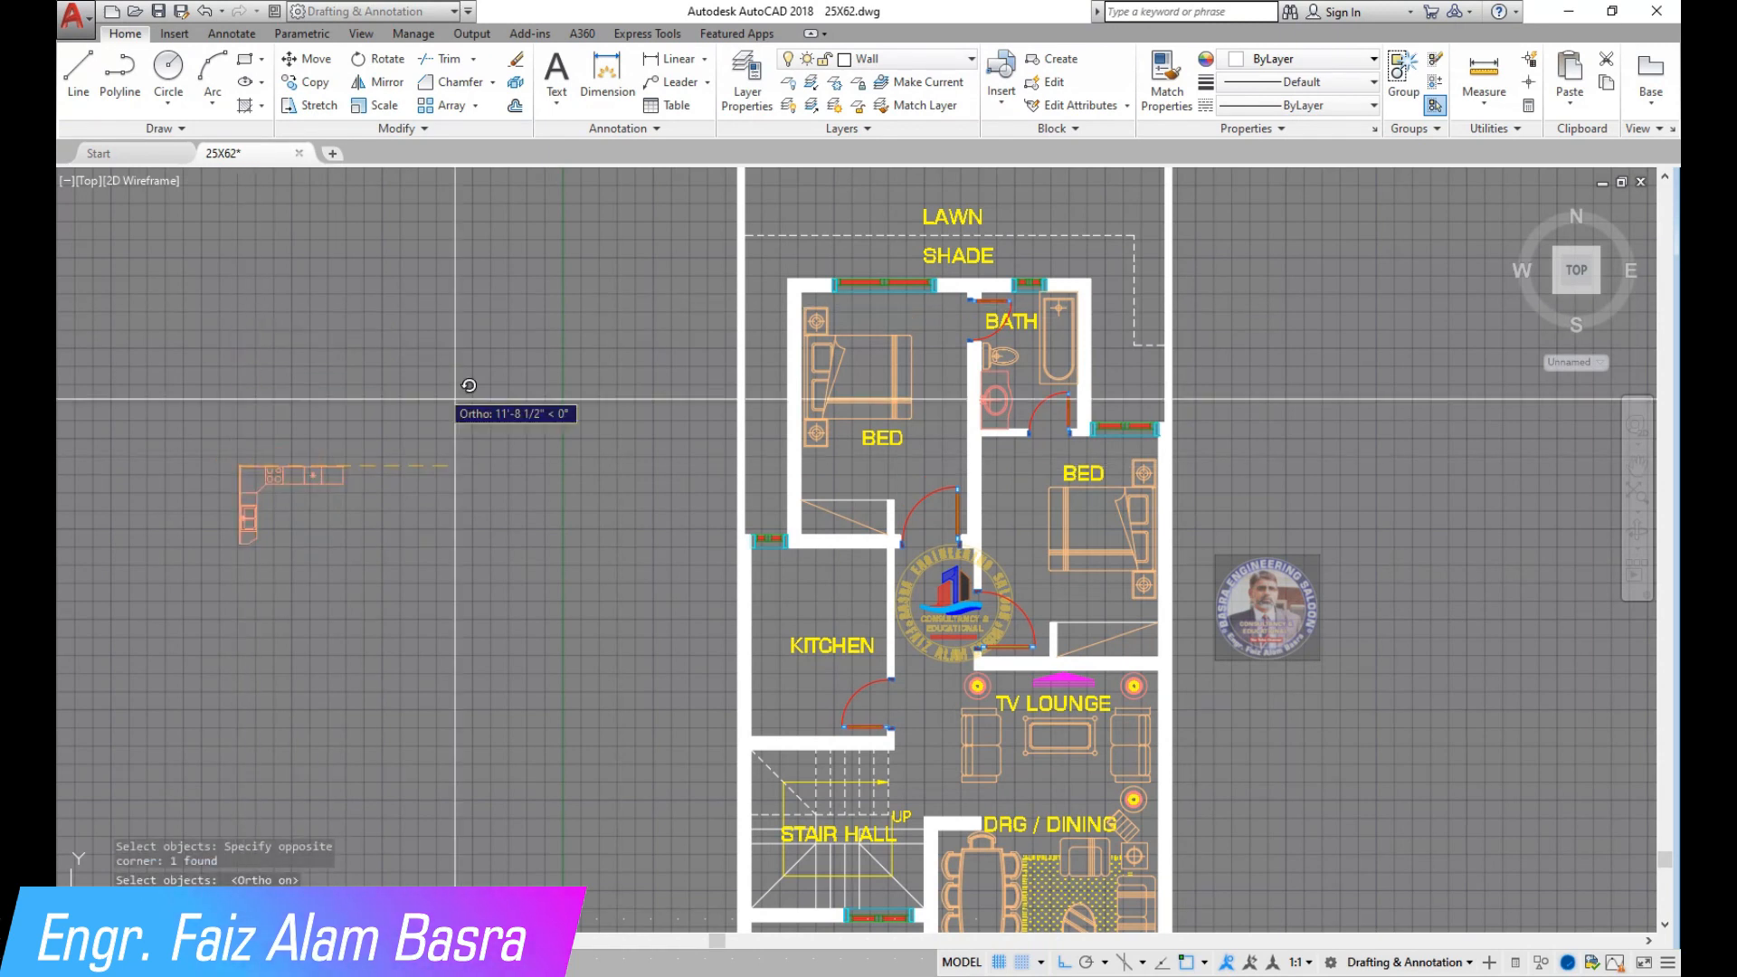
click(252, 685)
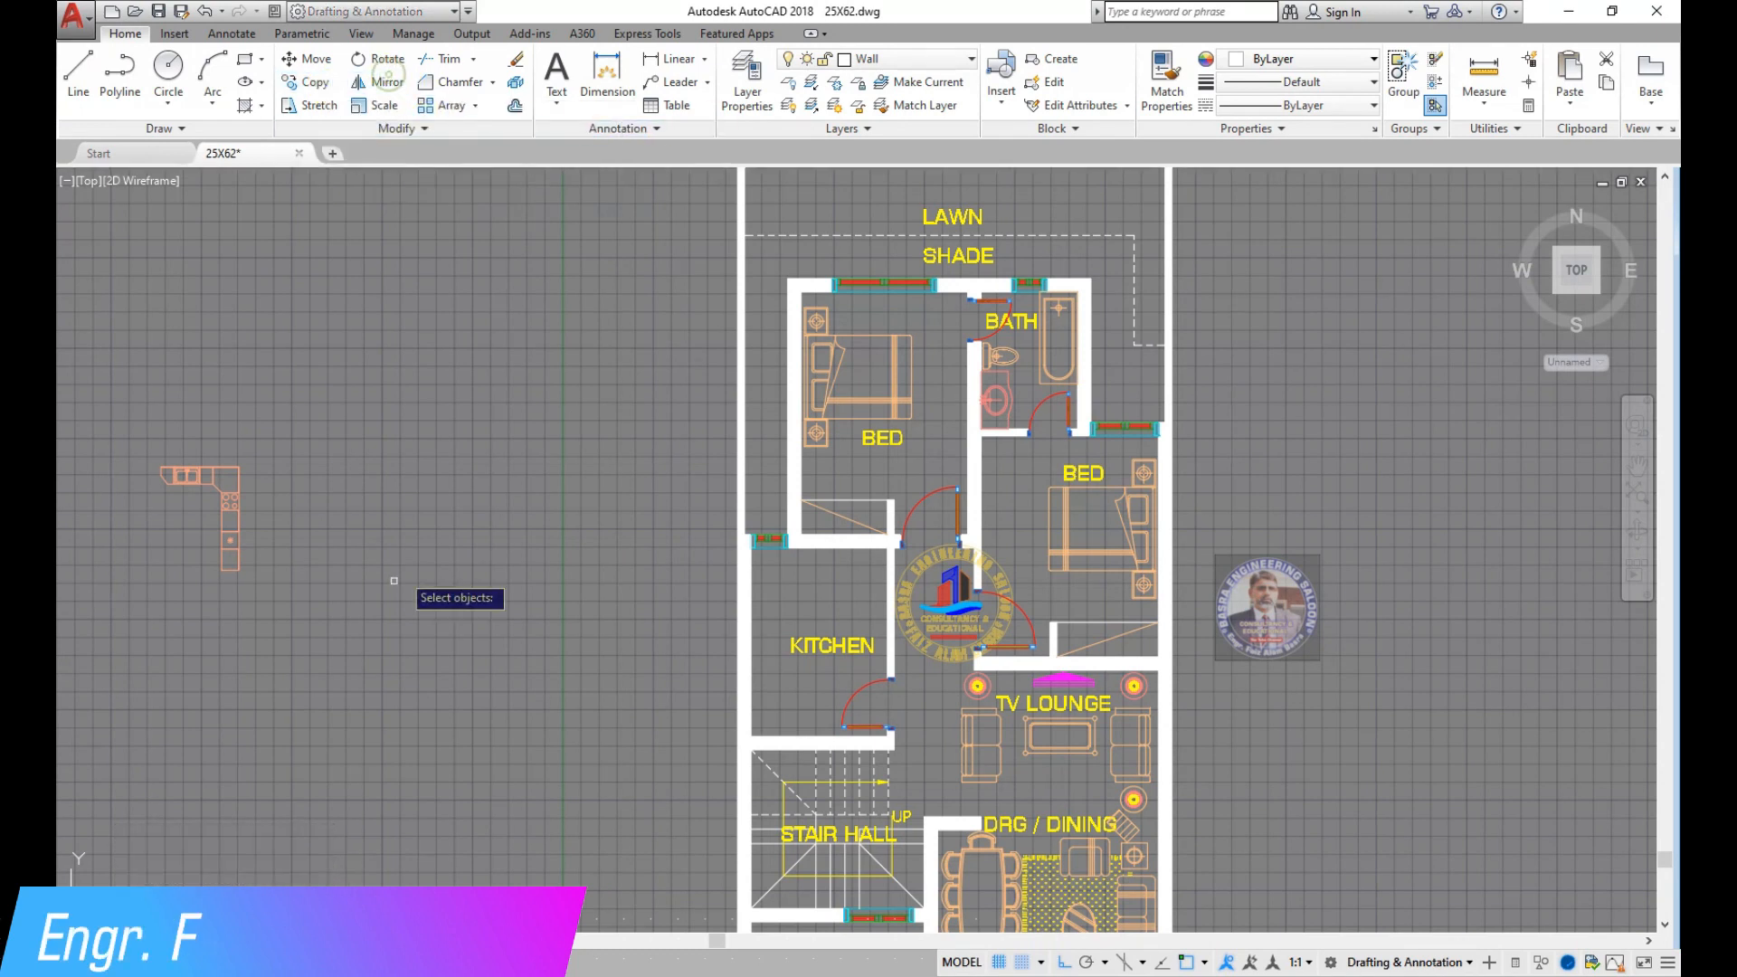
Mirror the kitchen counter block across a vertical line beside it, keeping the original.
click(288, 525)
click(206, 418)
key(Return)
click(273, 442)
click(294, 646)
click(347, 710)
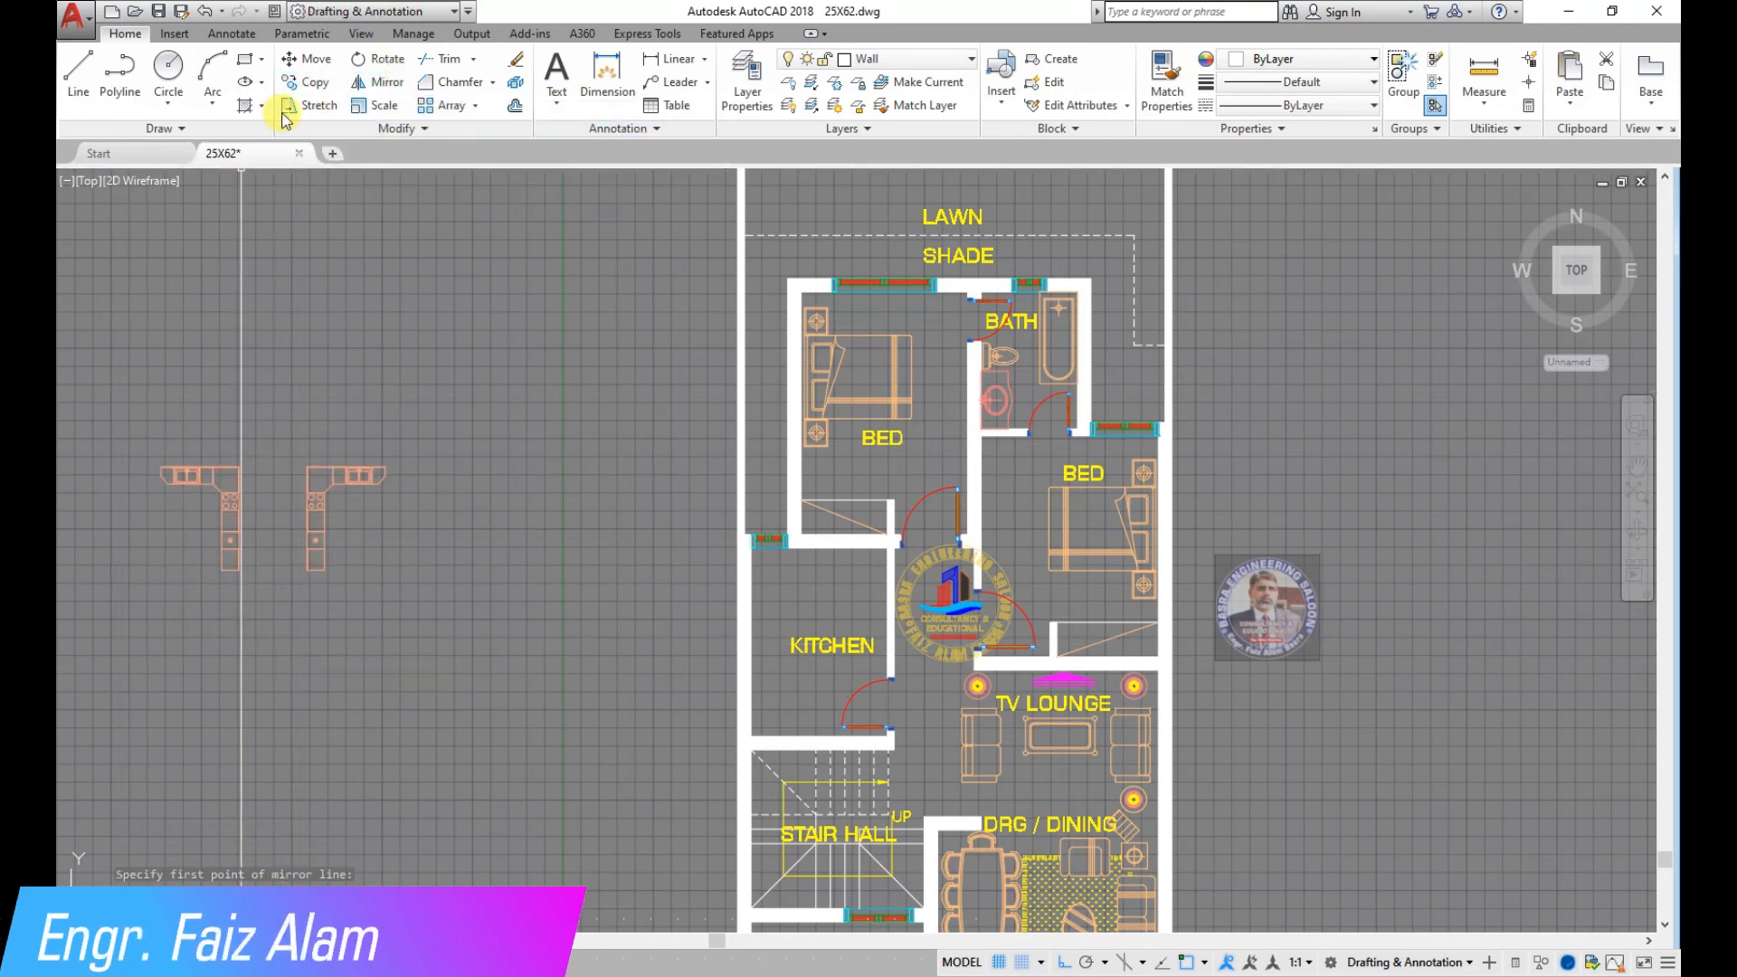
Move the mirrored counter from its outer corner to the kitchen's inner wall corner below the window.
click(389, 565)
click(294, 457)
key(Return)
scroll(305, 470, up, 5)
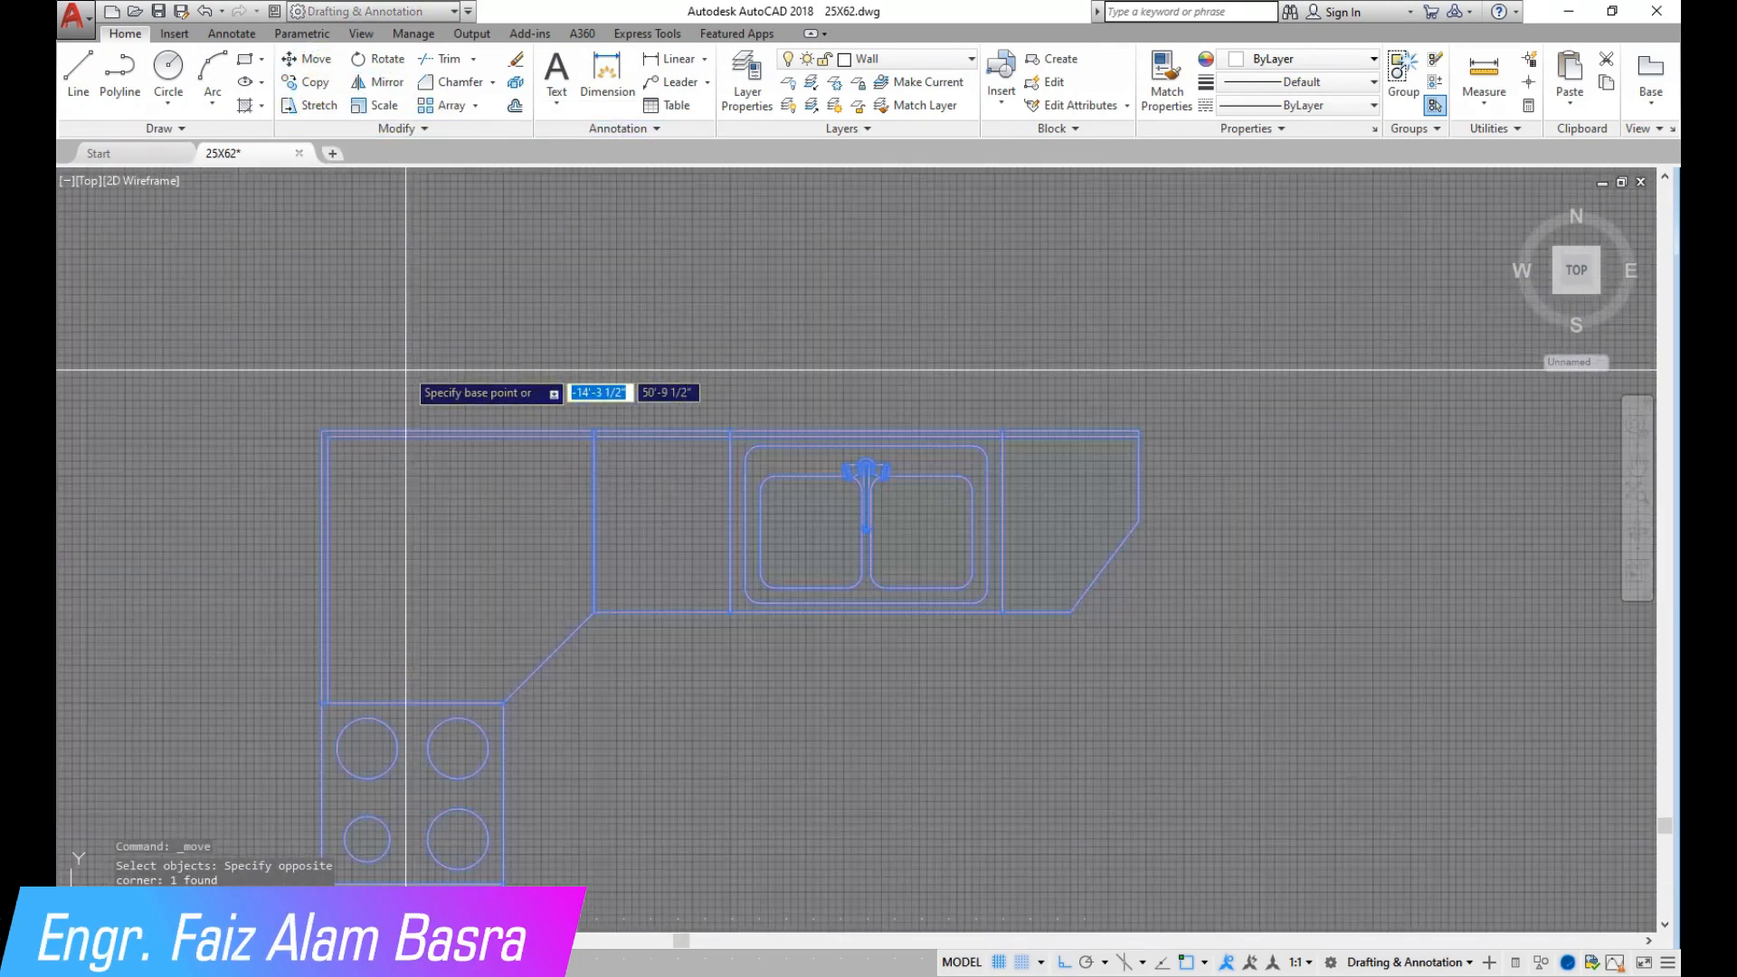
click(322, 432)
scroll(139, 460, down, 2)
scroll(127, 444, down, 4)
scroll(826, 547, up, 4)
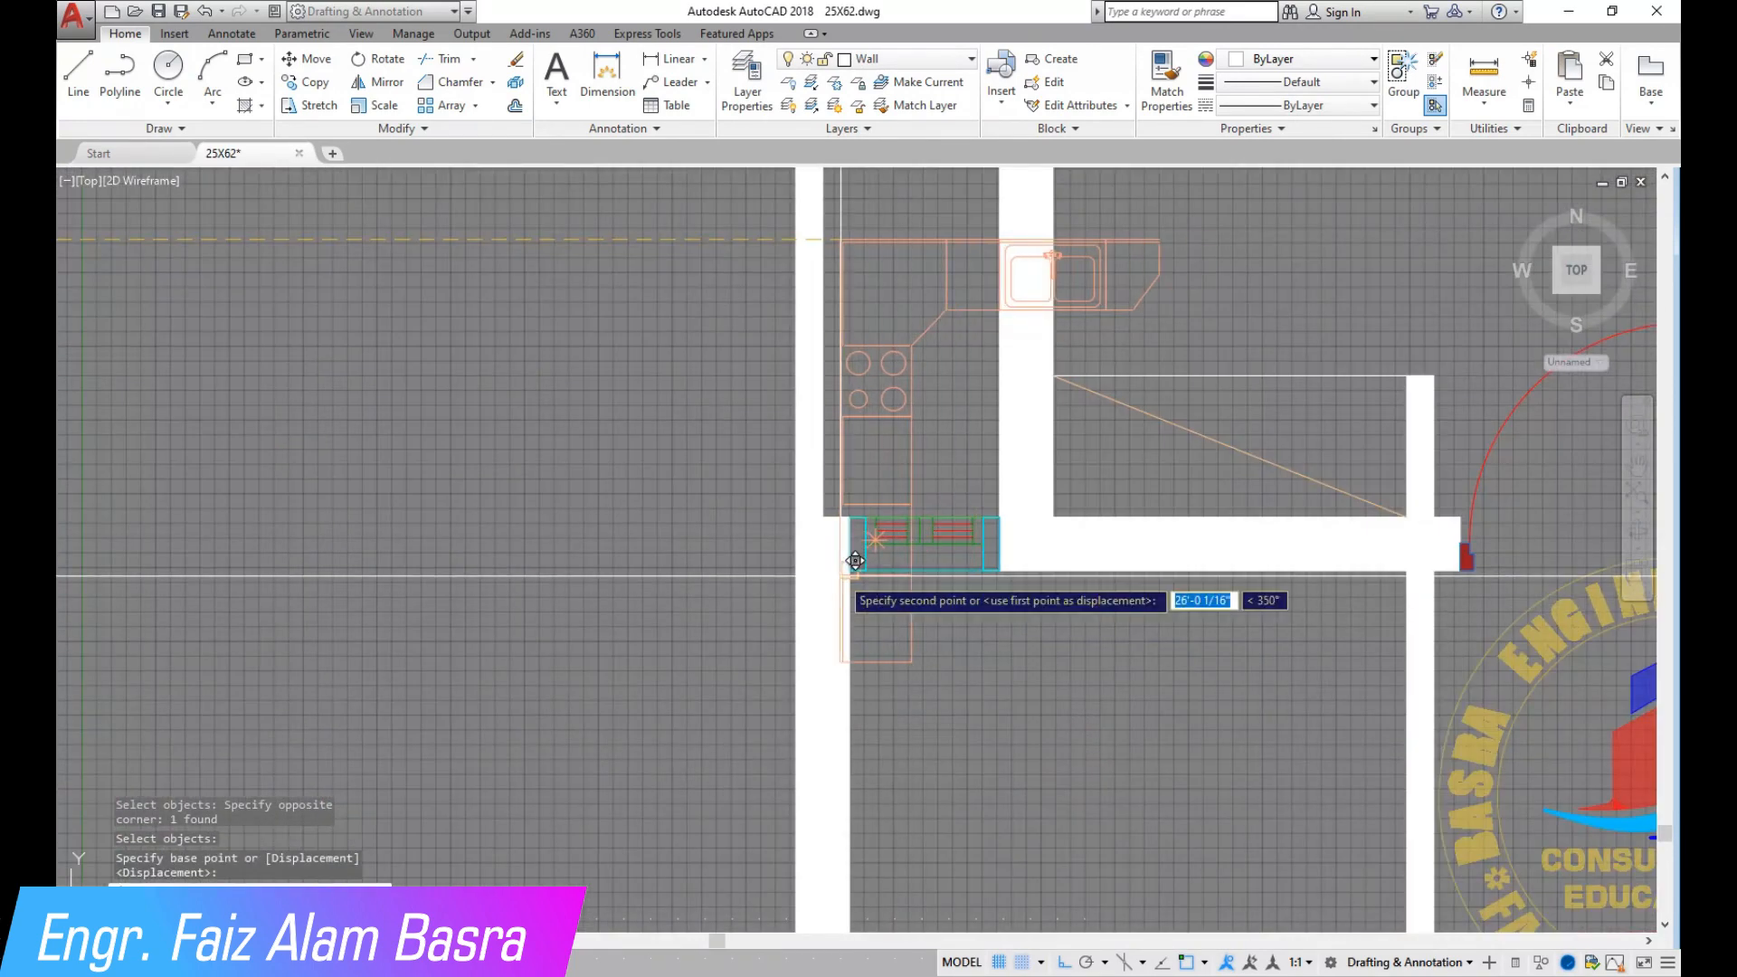
scroll(891, 583, up, 4)
click(851, 569)
scroll(394, 341, down, 4)
key(Escape)
scroll(884, 484, down, 2)
scroll(961, 440, up, 2)
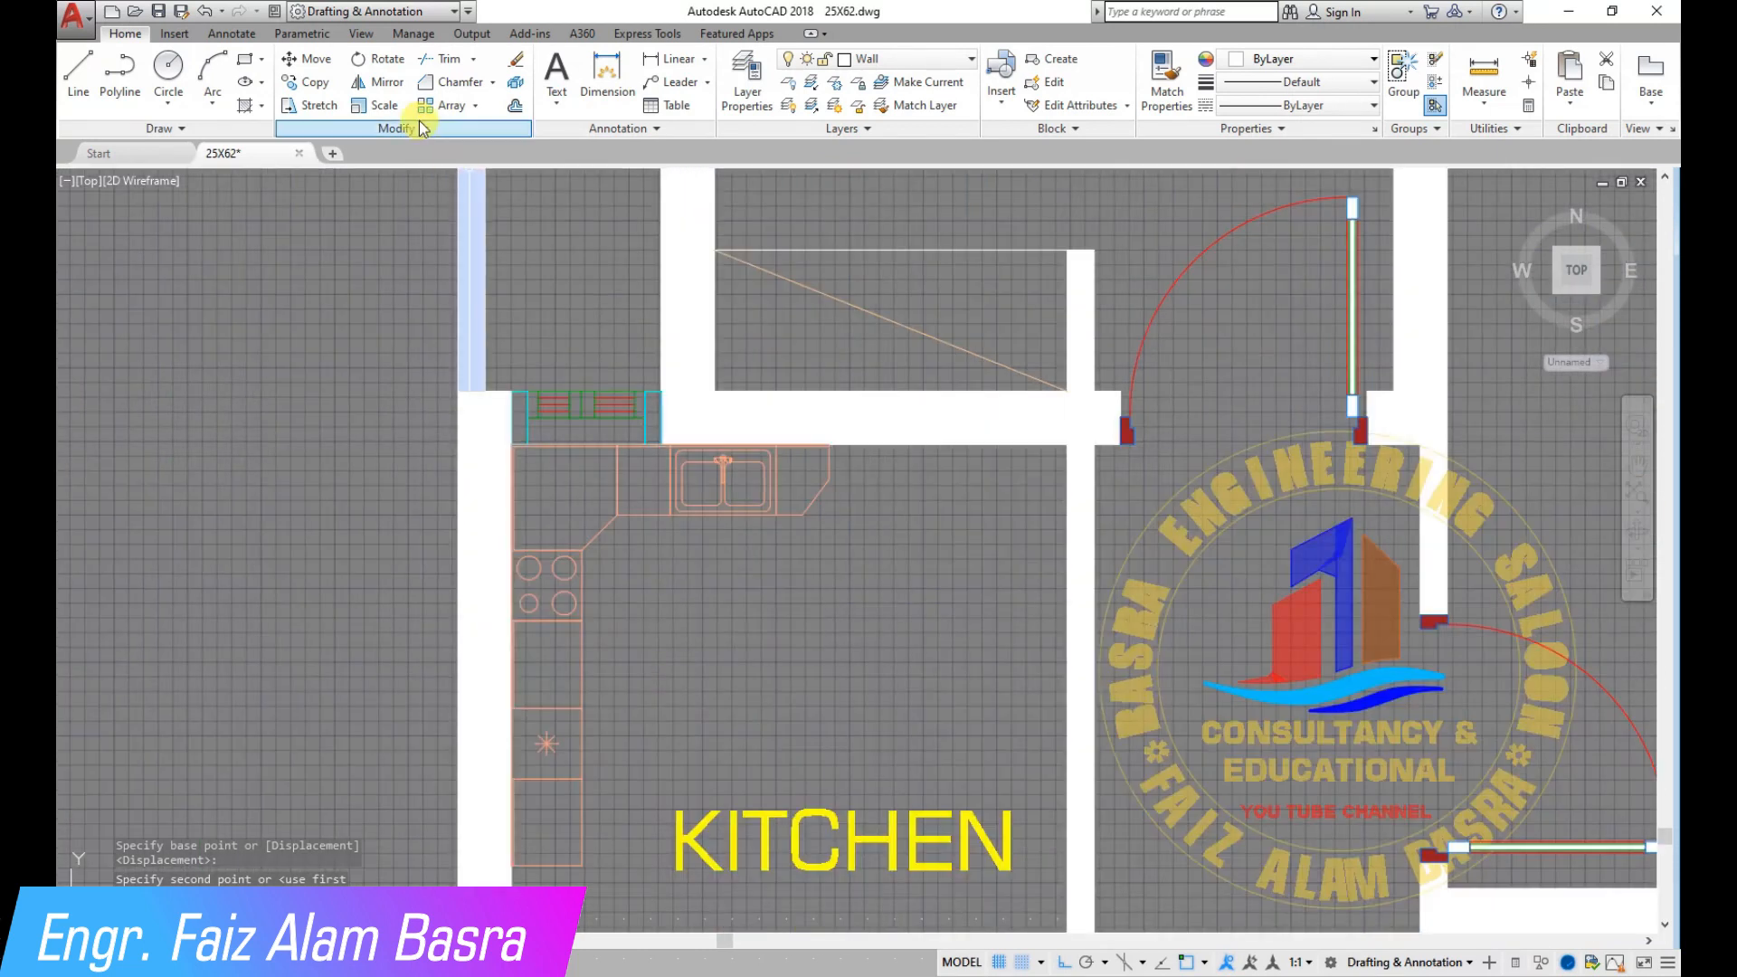
Scale the kitchen counter by a factor of 1.8 from its outer corner at the window.
click(604, 527)
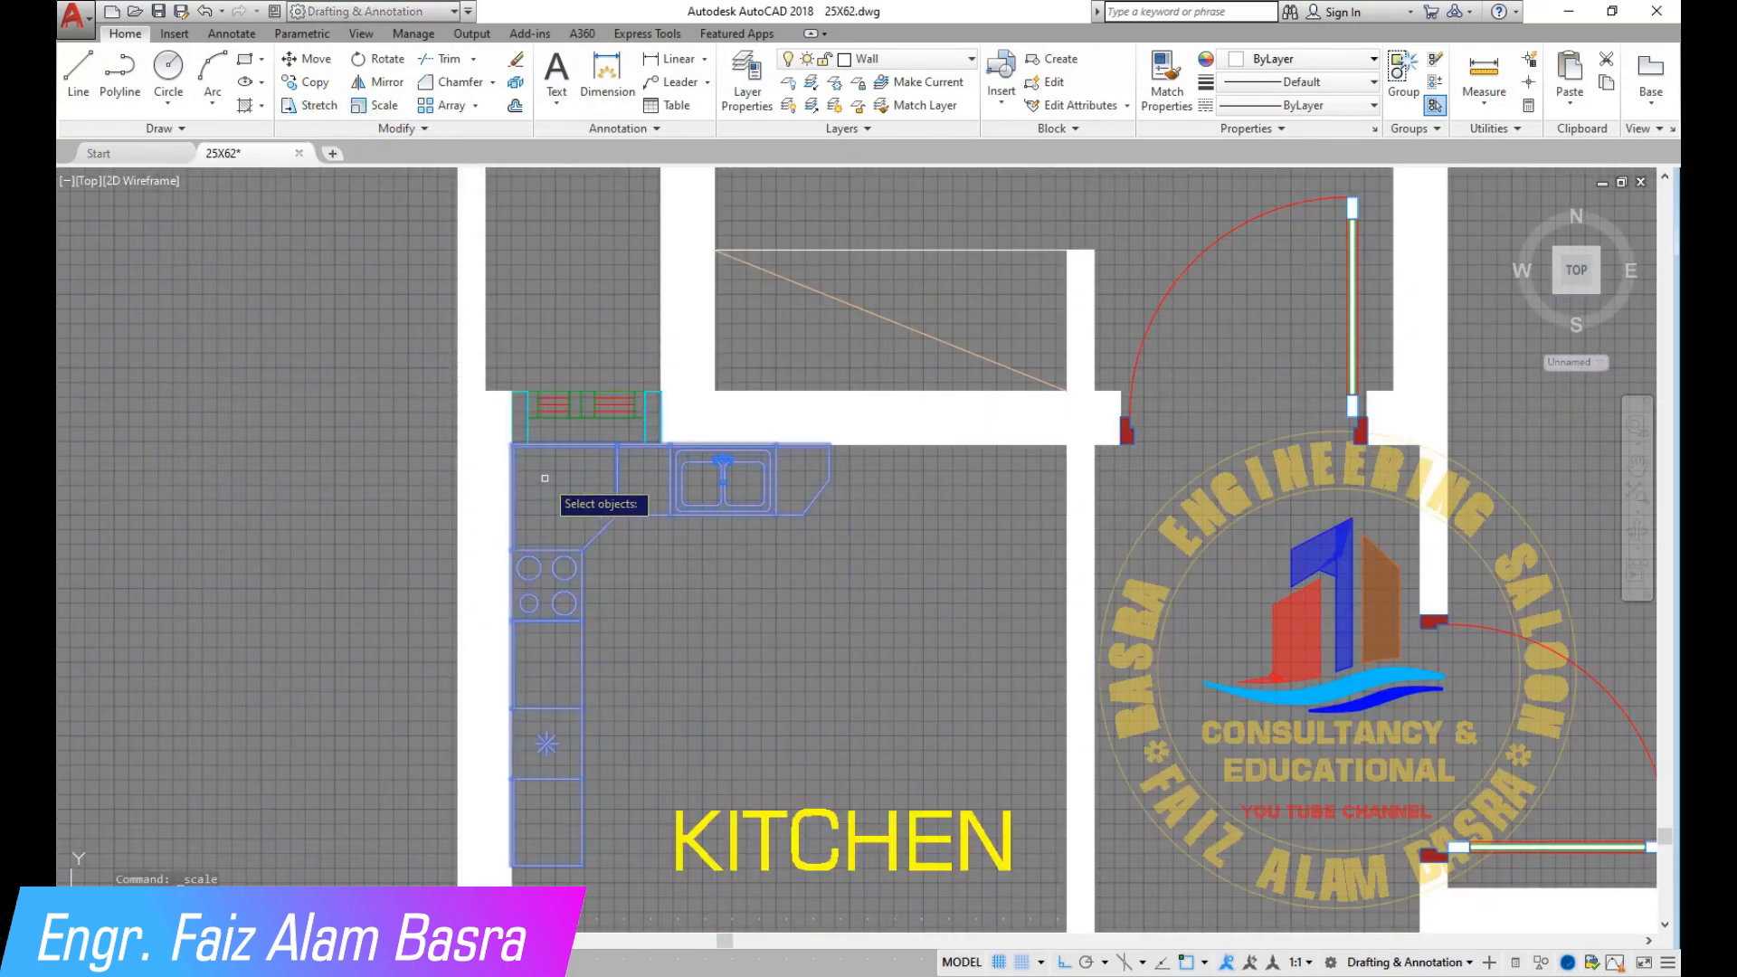
key(Return)
scroll(545, 474, up, 5)
click(332, 286)
text(1.)
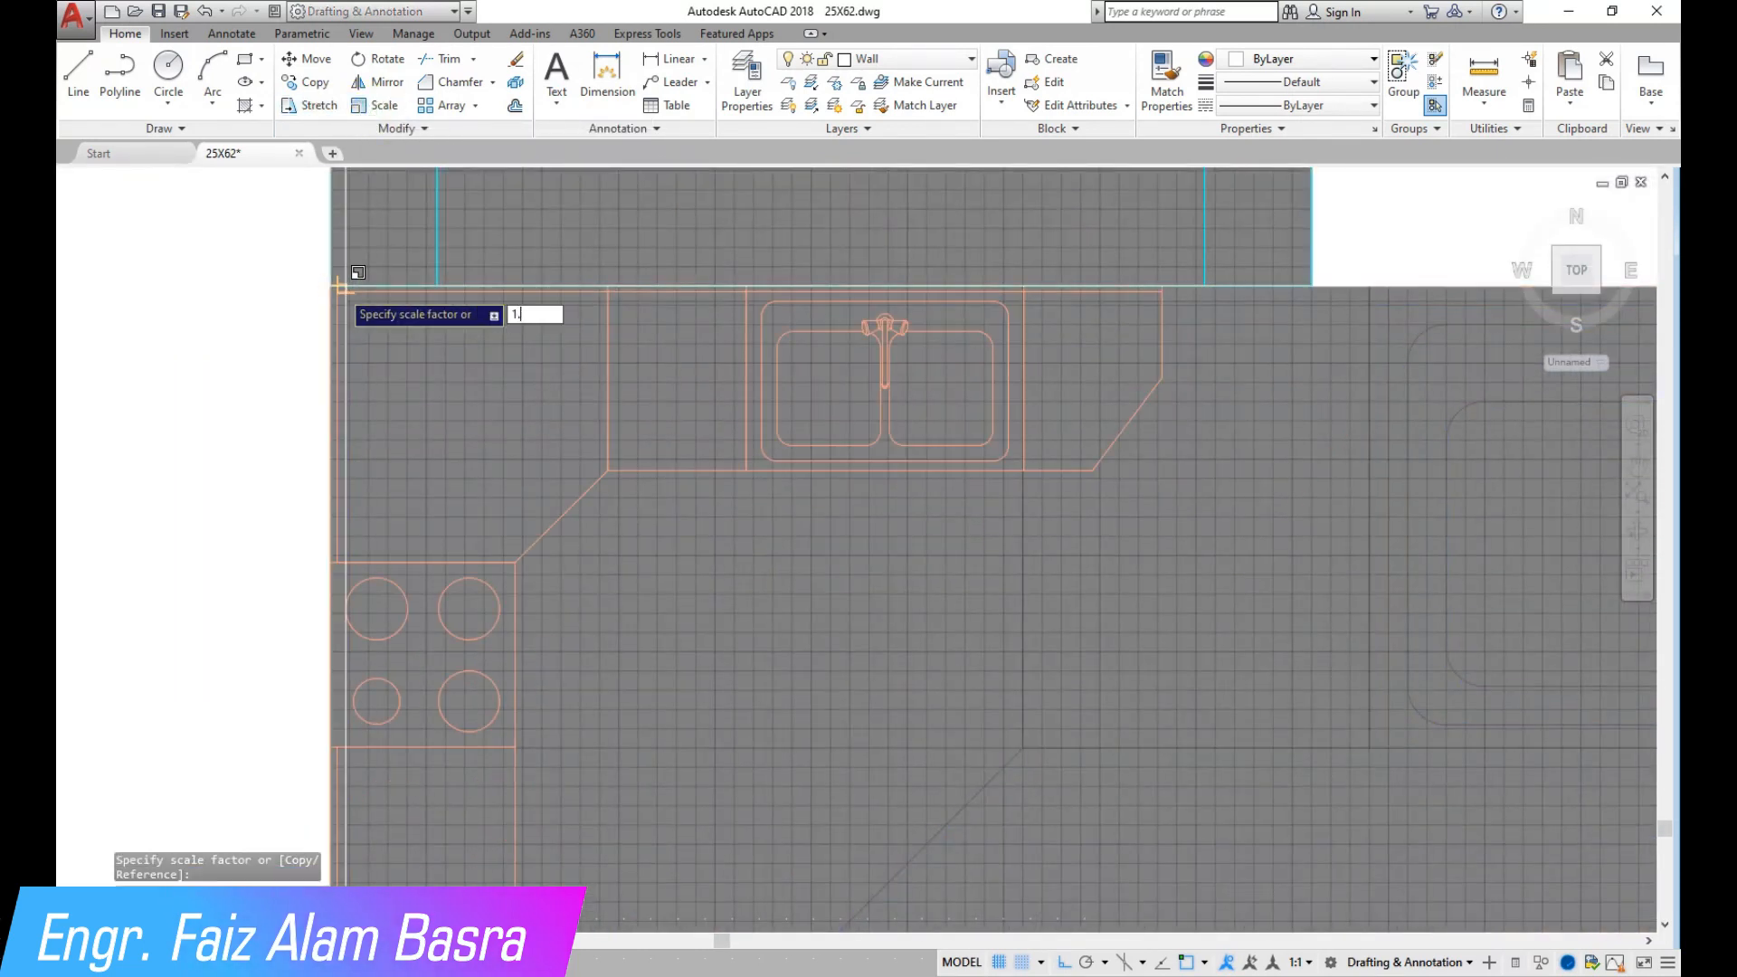
text(8)
key(Return)
scroll(298, 348, down, 10)
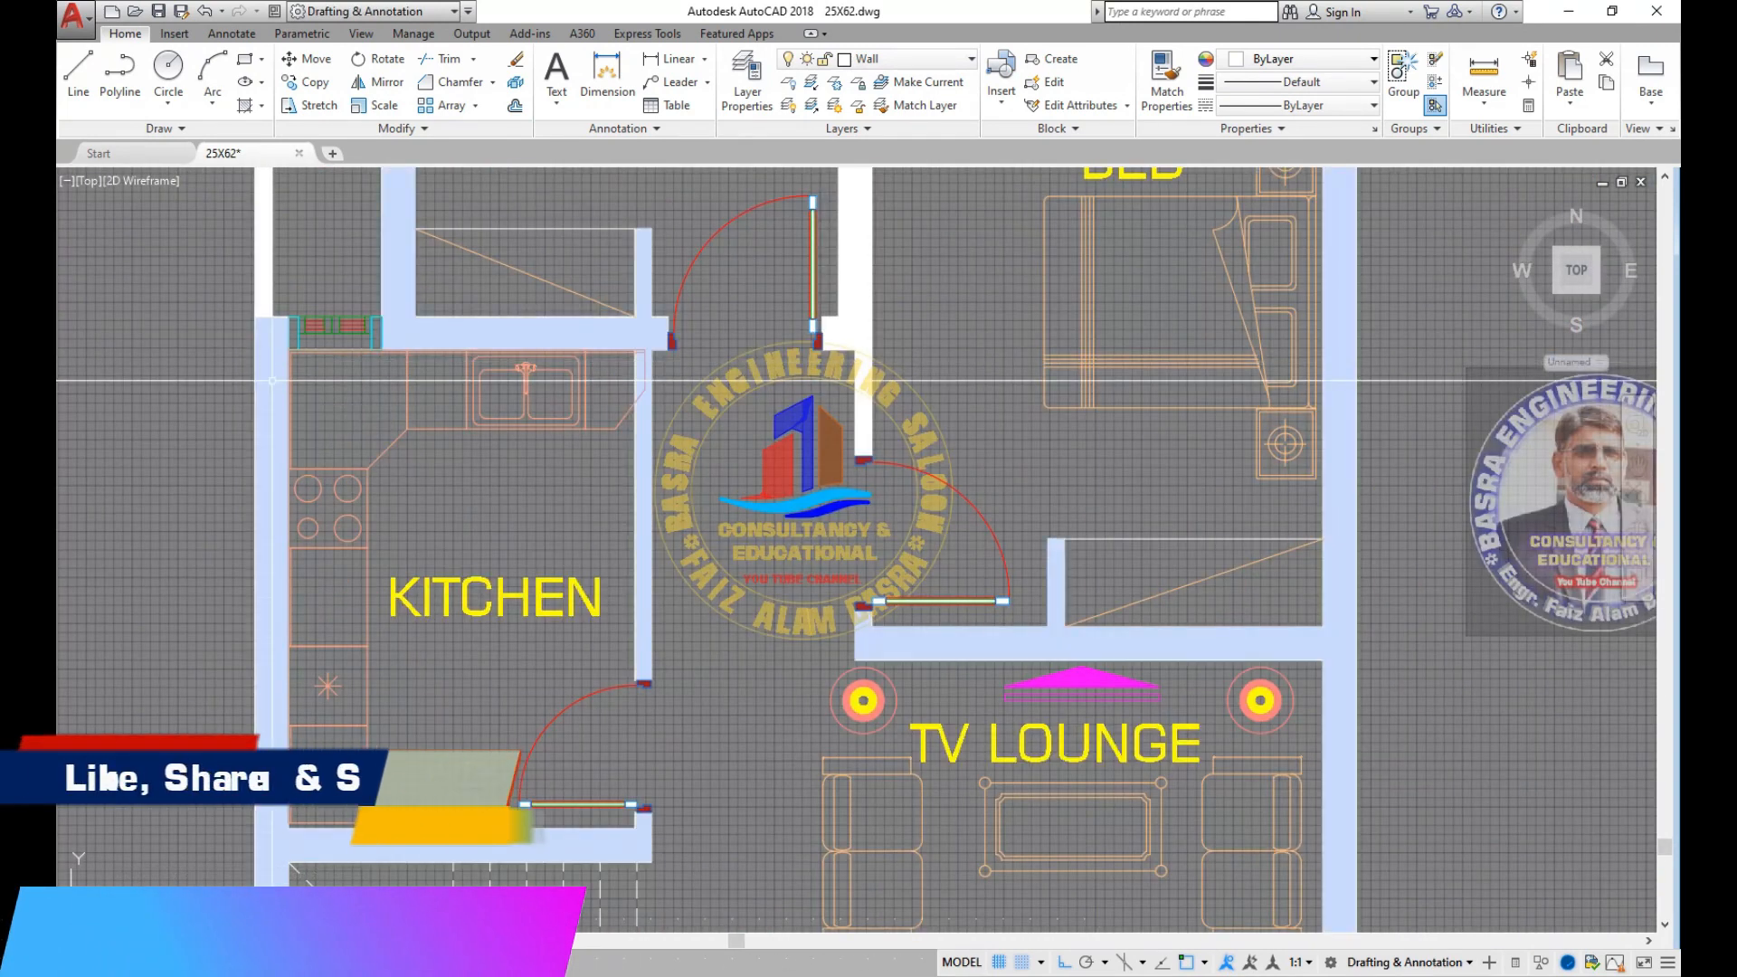
Measure the depth of the kitchen counter beside the sink with a trial dimension.
scroll(401, 388, up, 4)
click(421, 297)
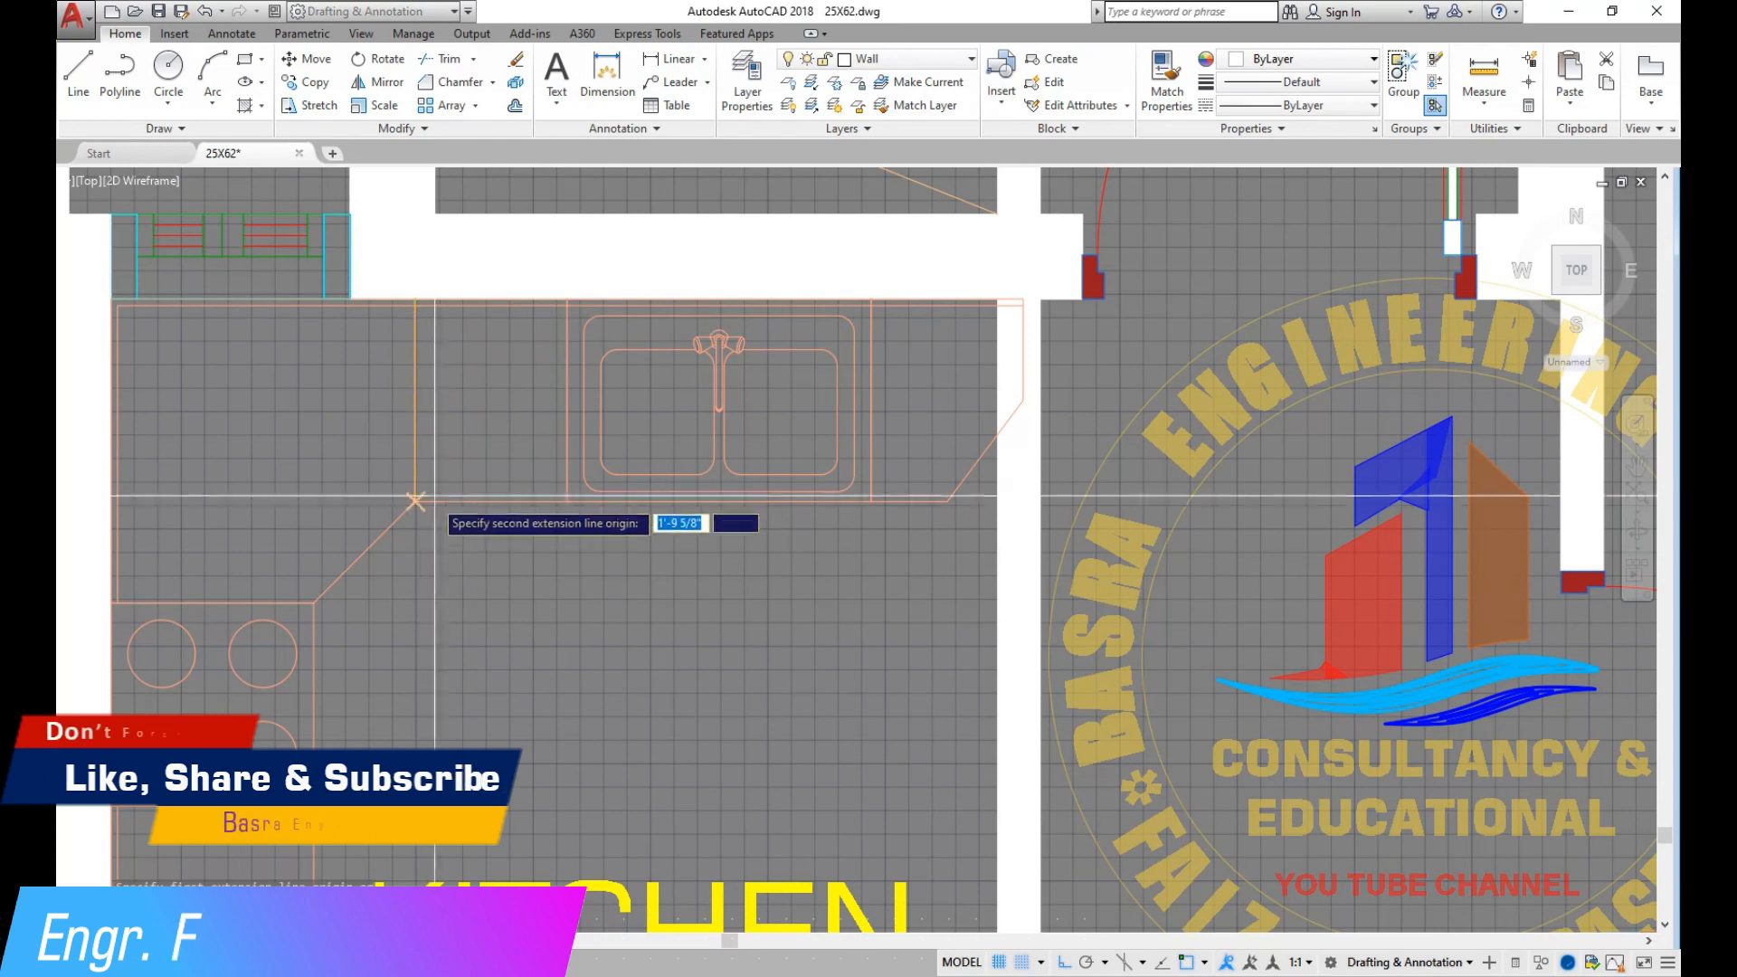
click(418, 502)
key(Escape)
scroll(584, 485, down, 4)
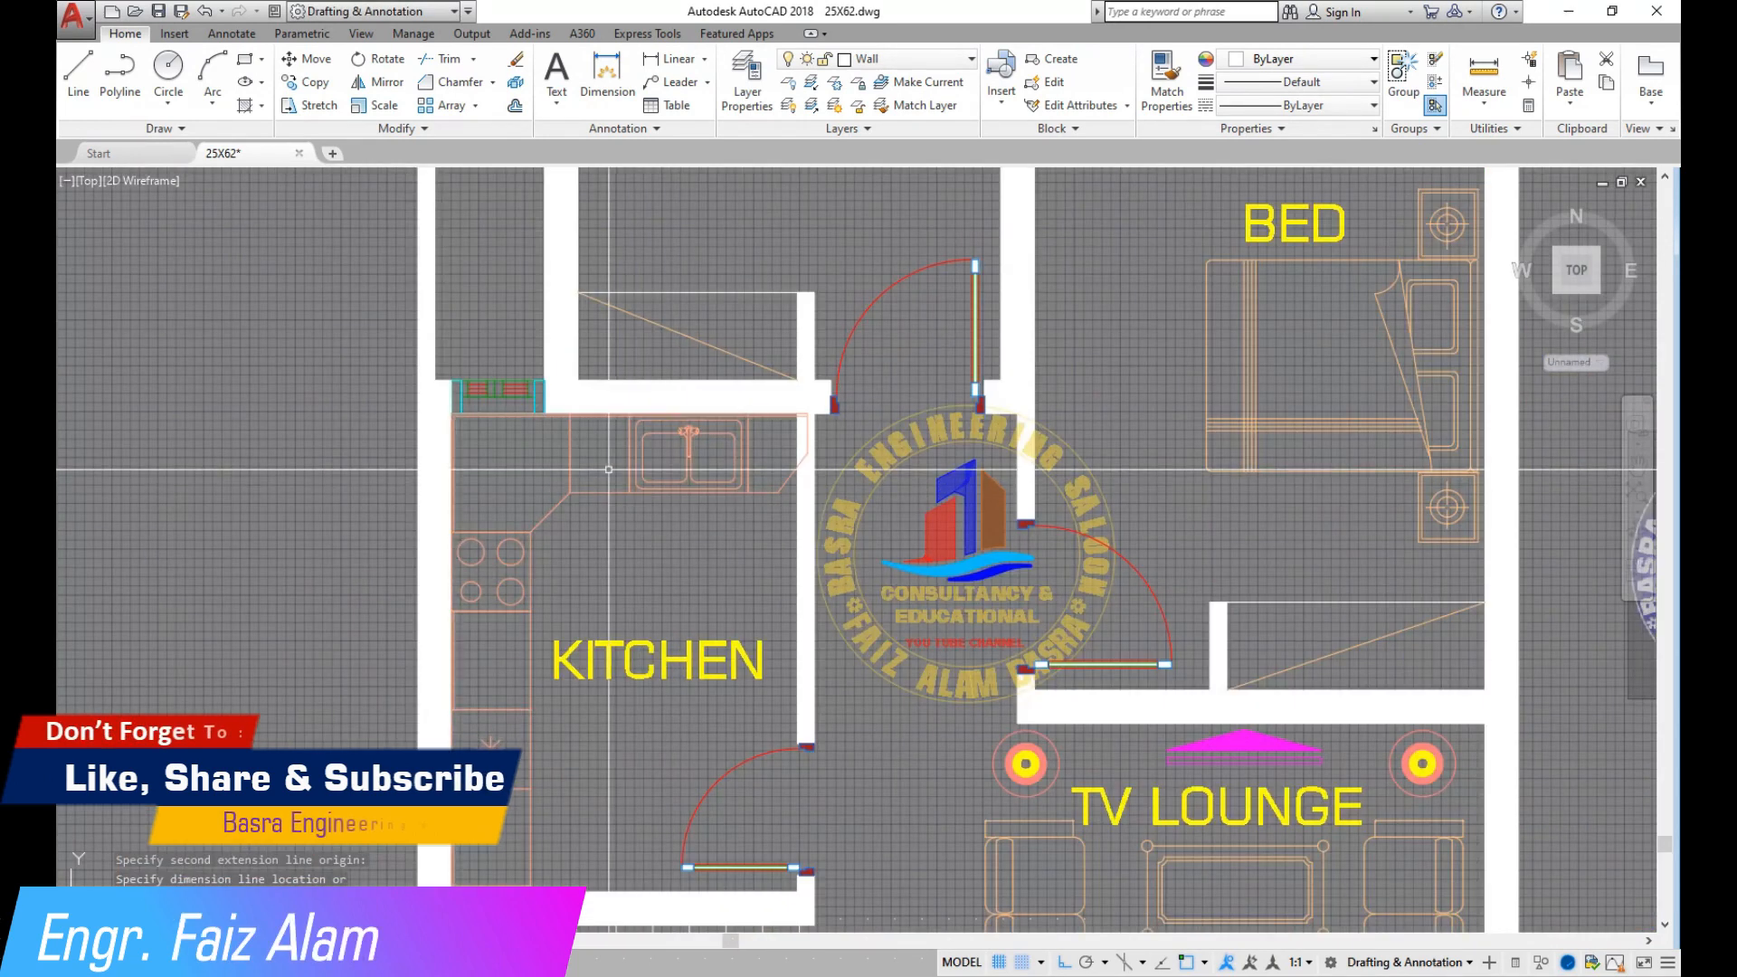
scroll(623, 425, down, 2)
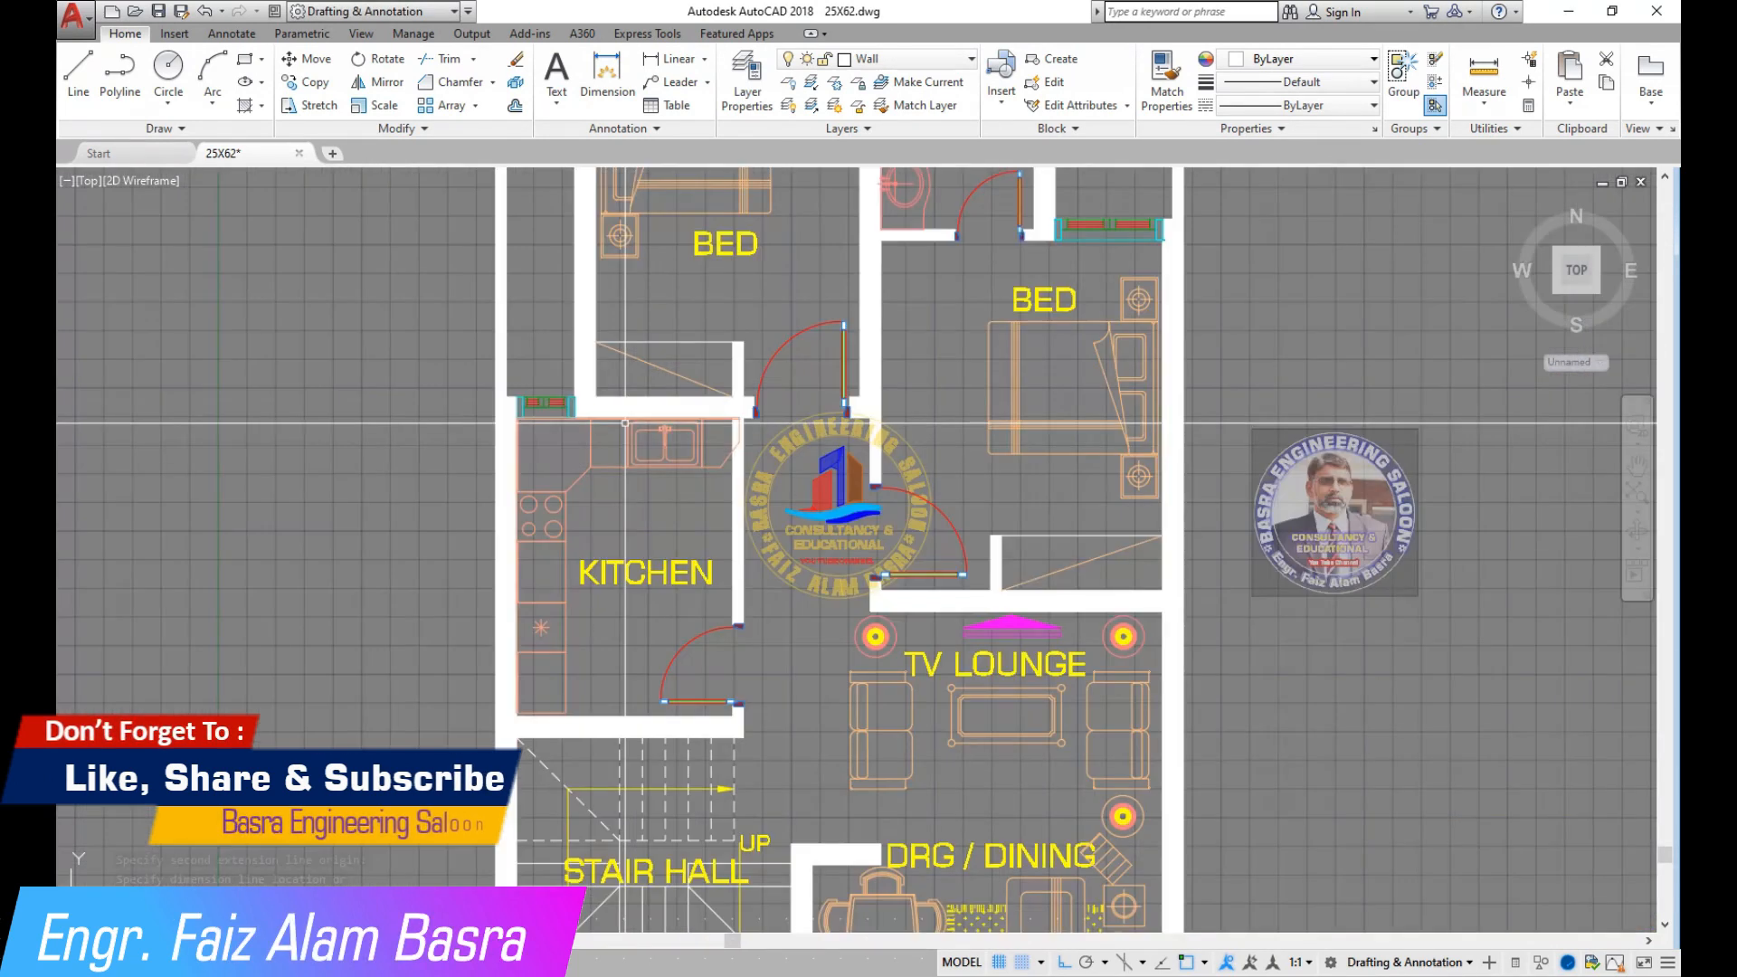
scroll(588, 613, up, 2)
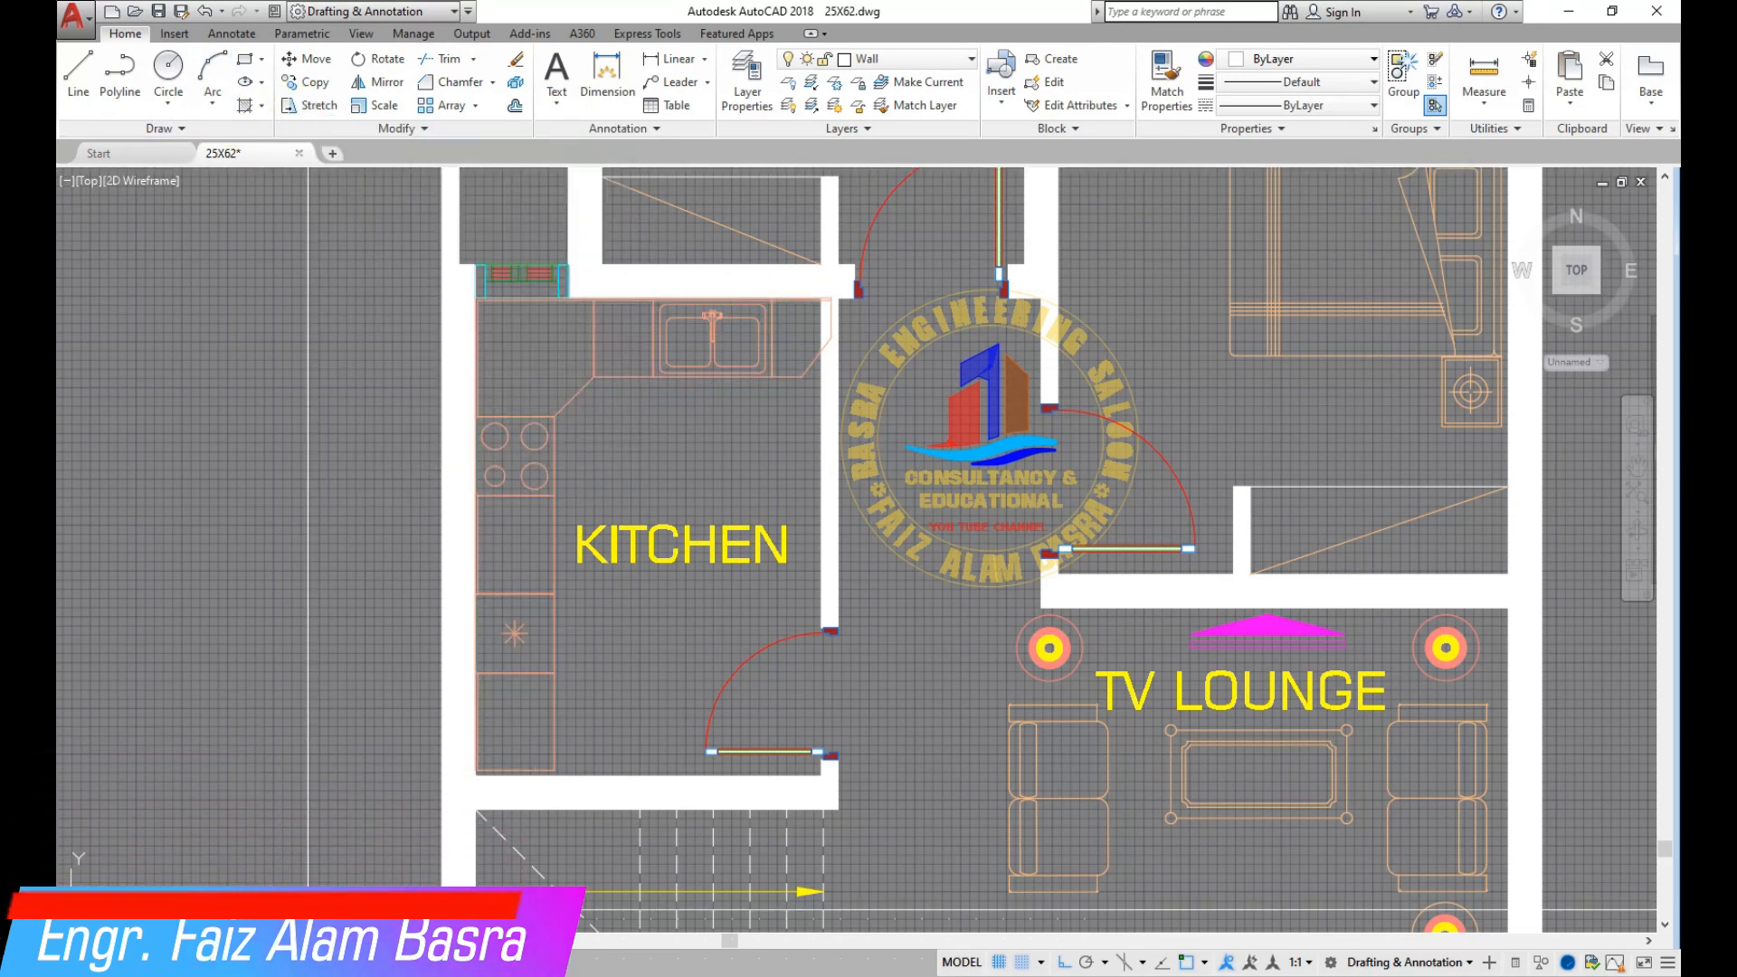
Explode the kitchen counter block into separate lines.
text(e)
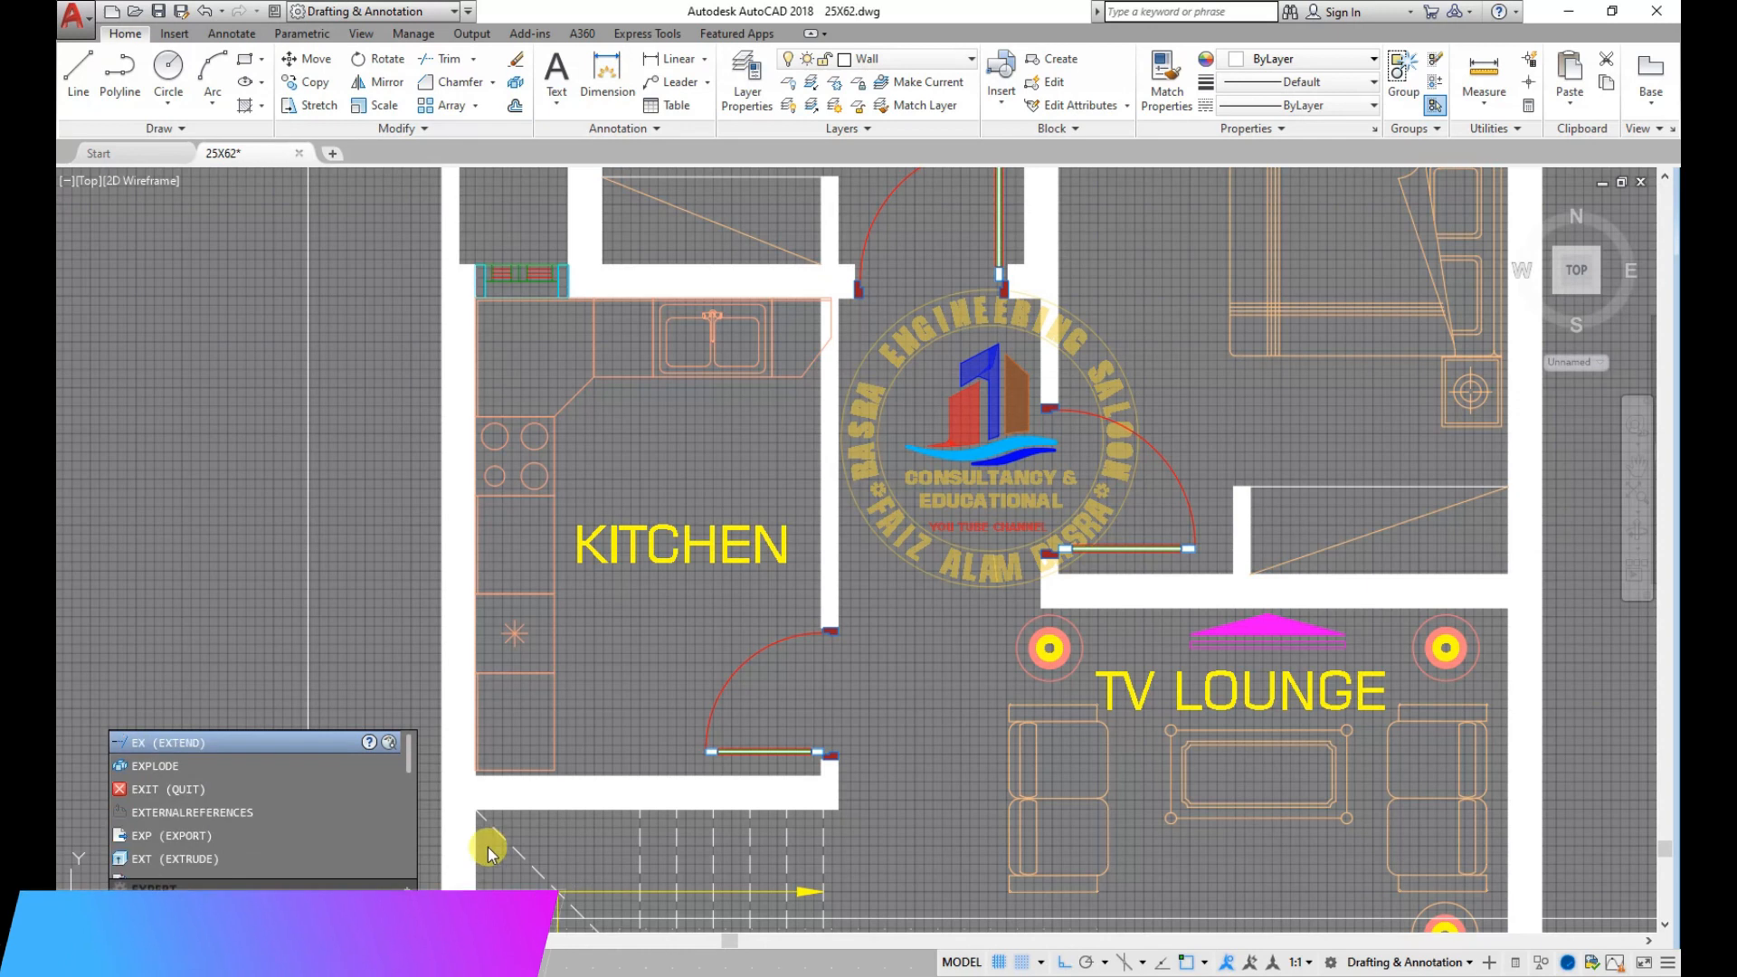
click(155, 771)
click(581, 704)
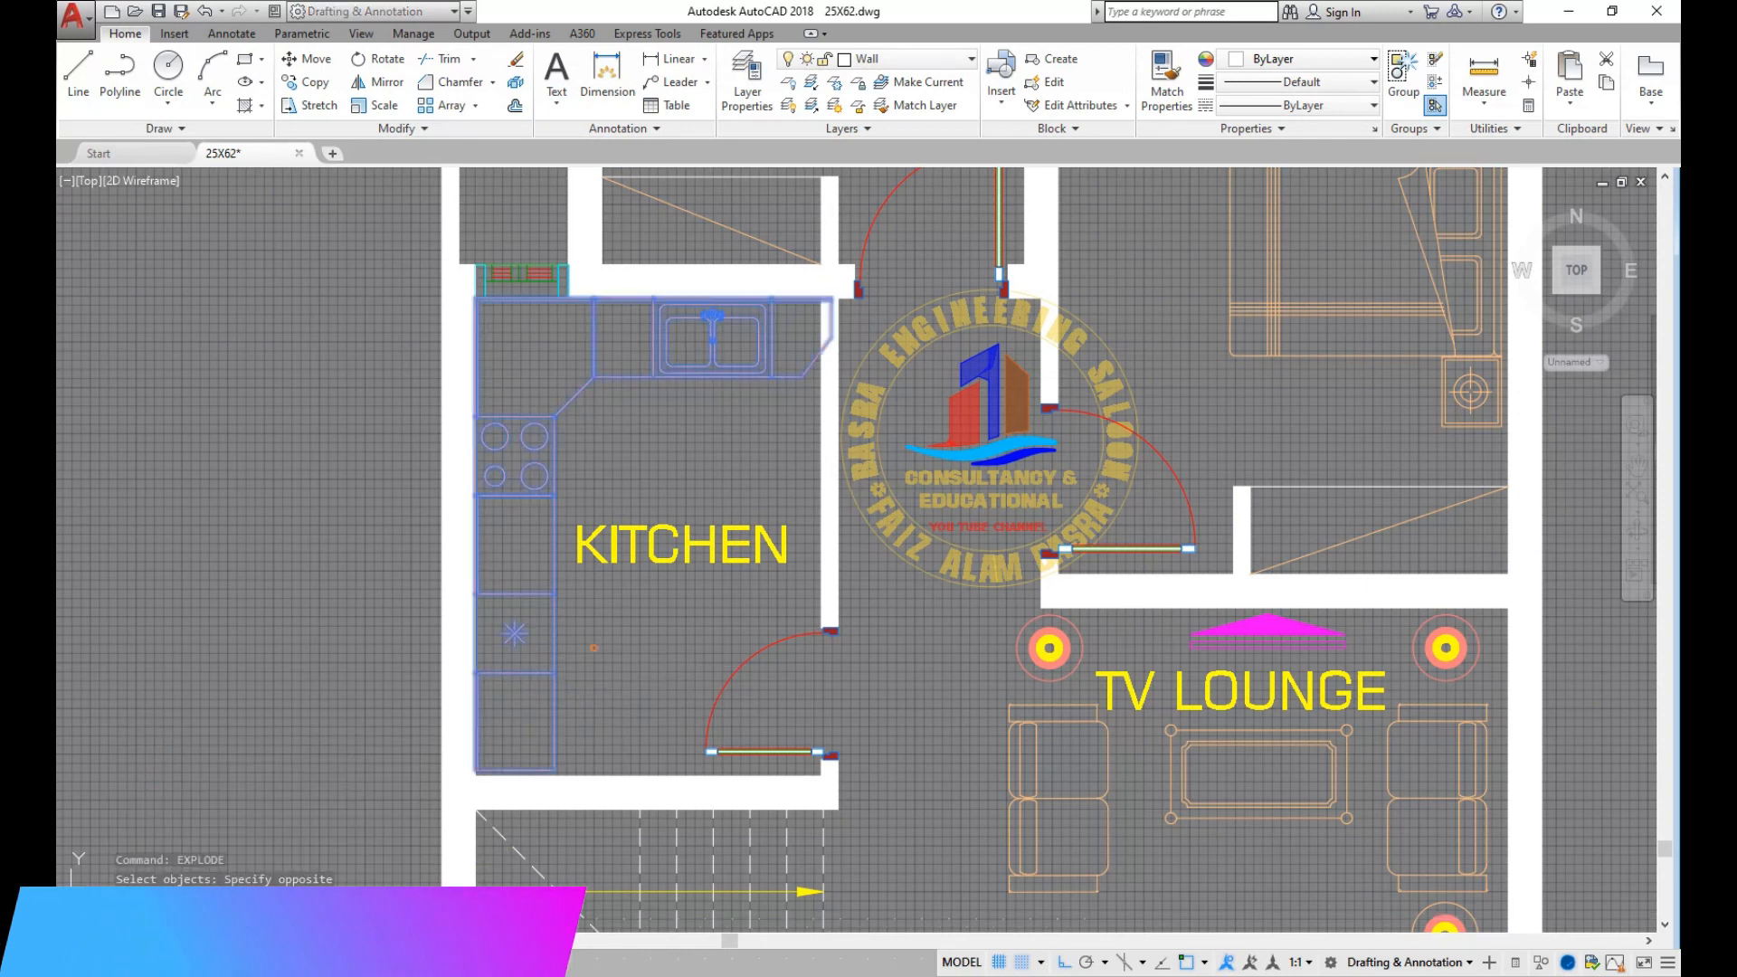
Delete the counter's slanted end line beyond the sink and shorten the rear edge line to the kitchen wall.
scroll(815, 325, up, 6)
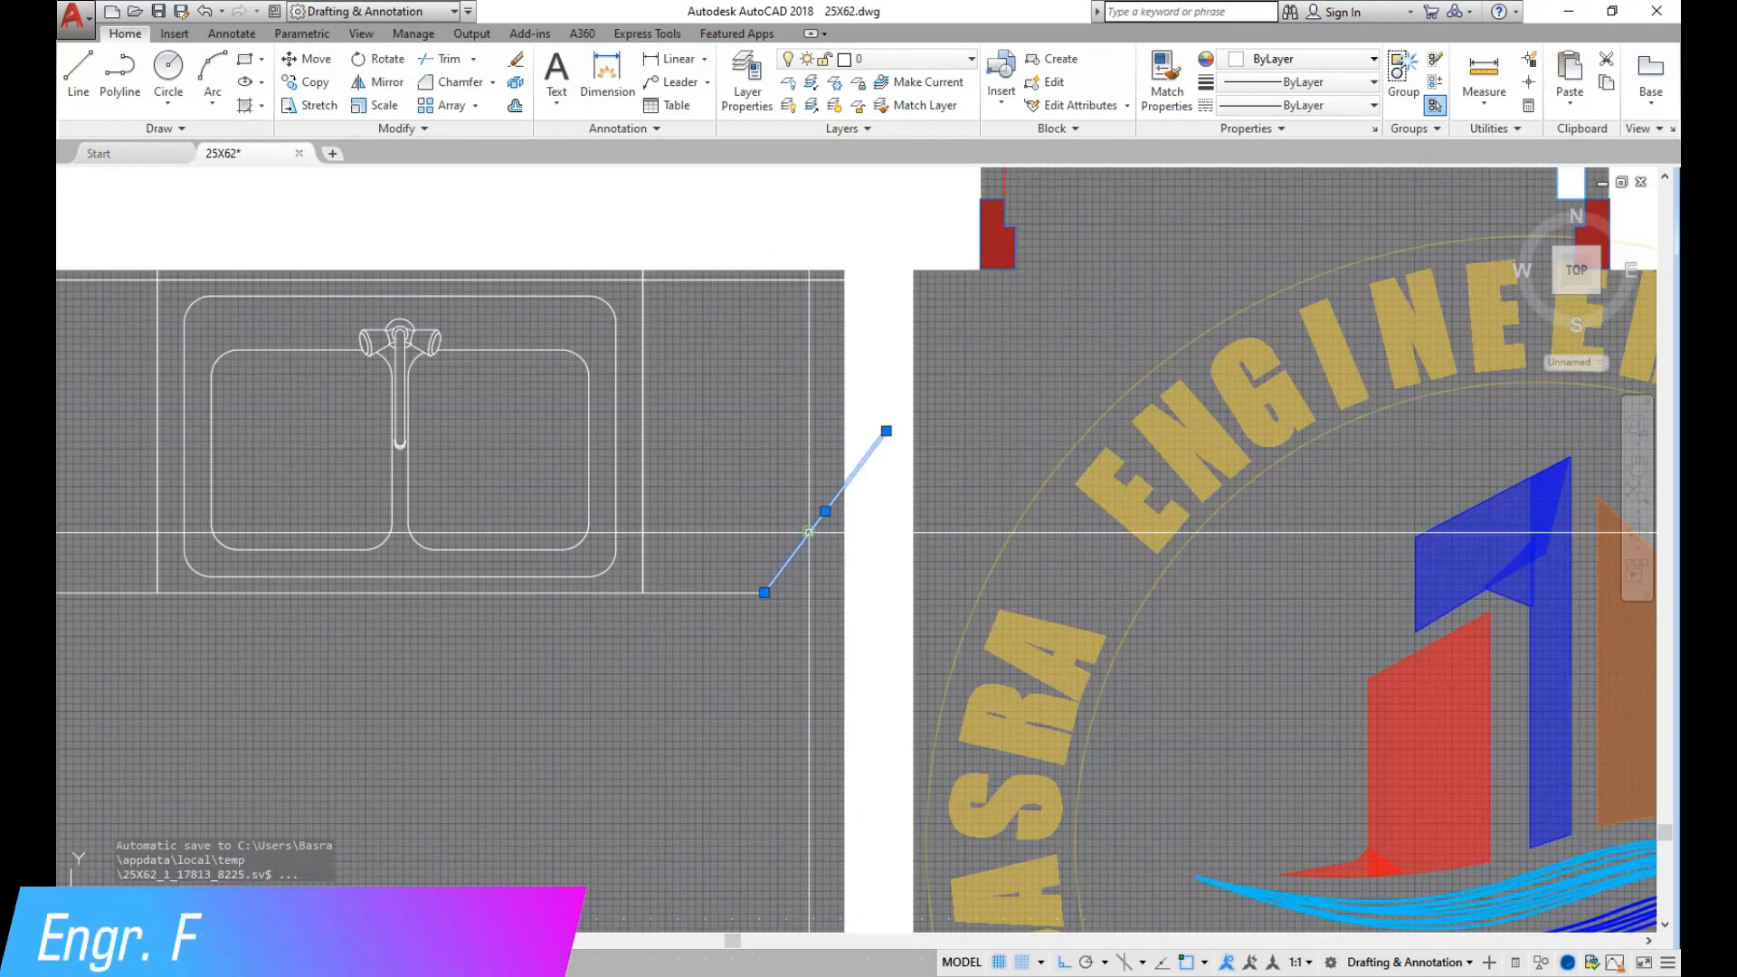
key(Delete)
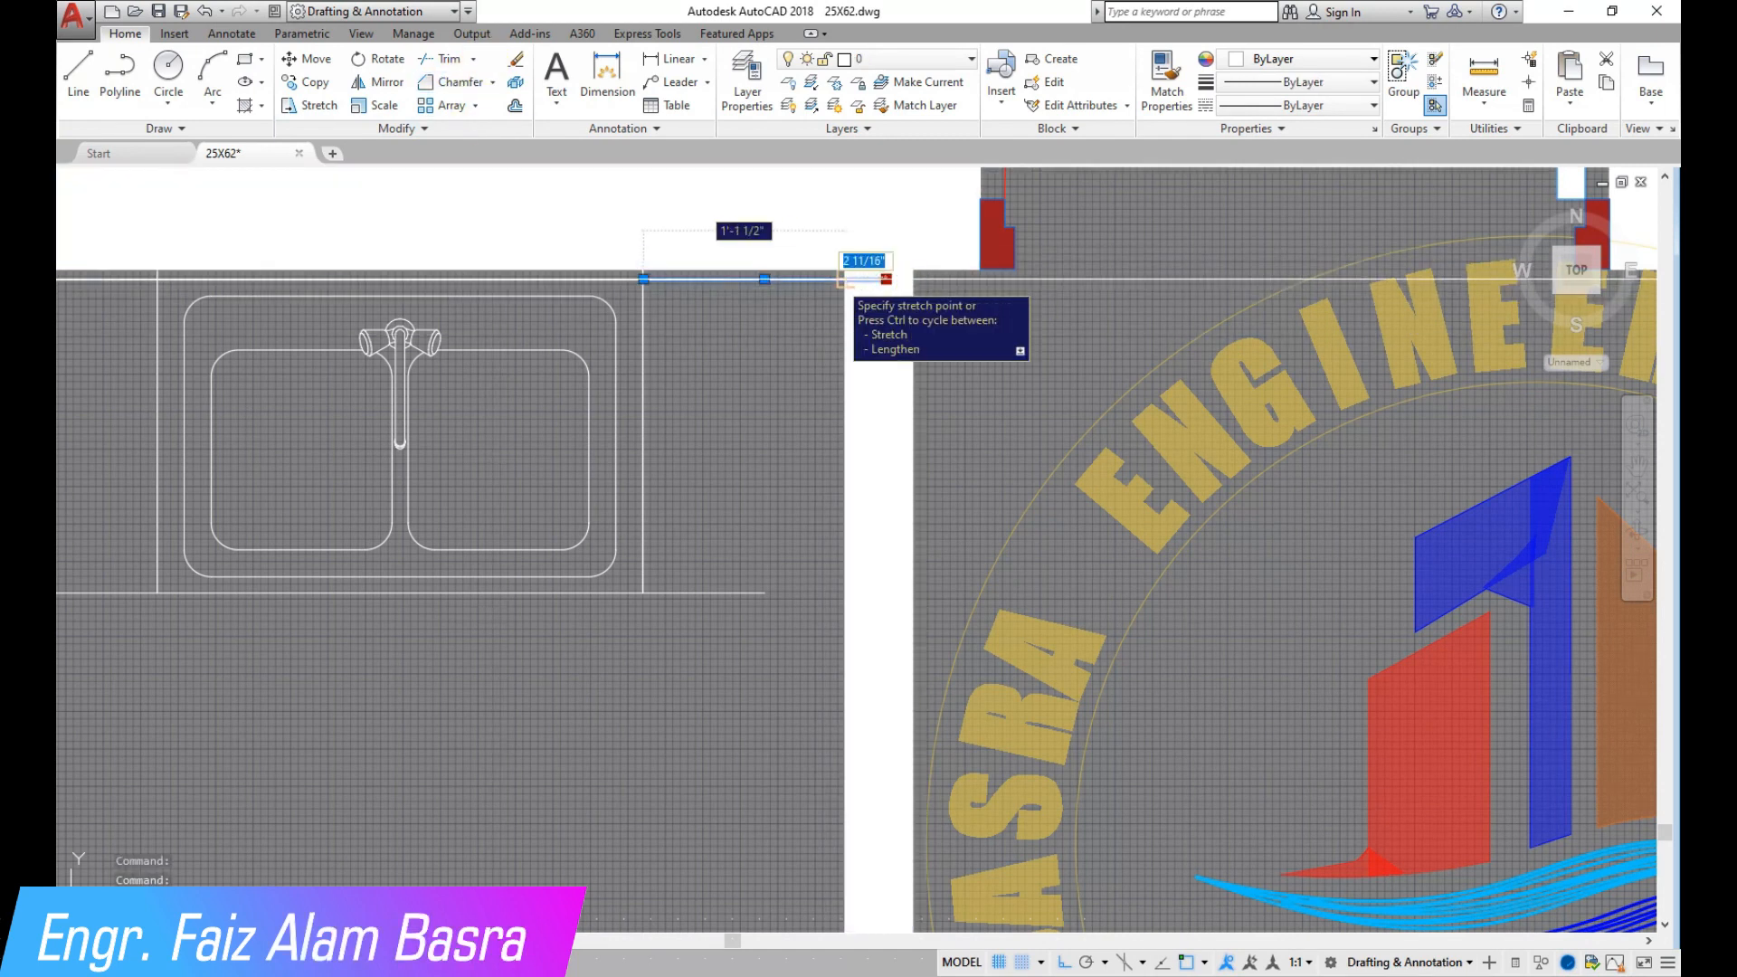
click(886, 278)
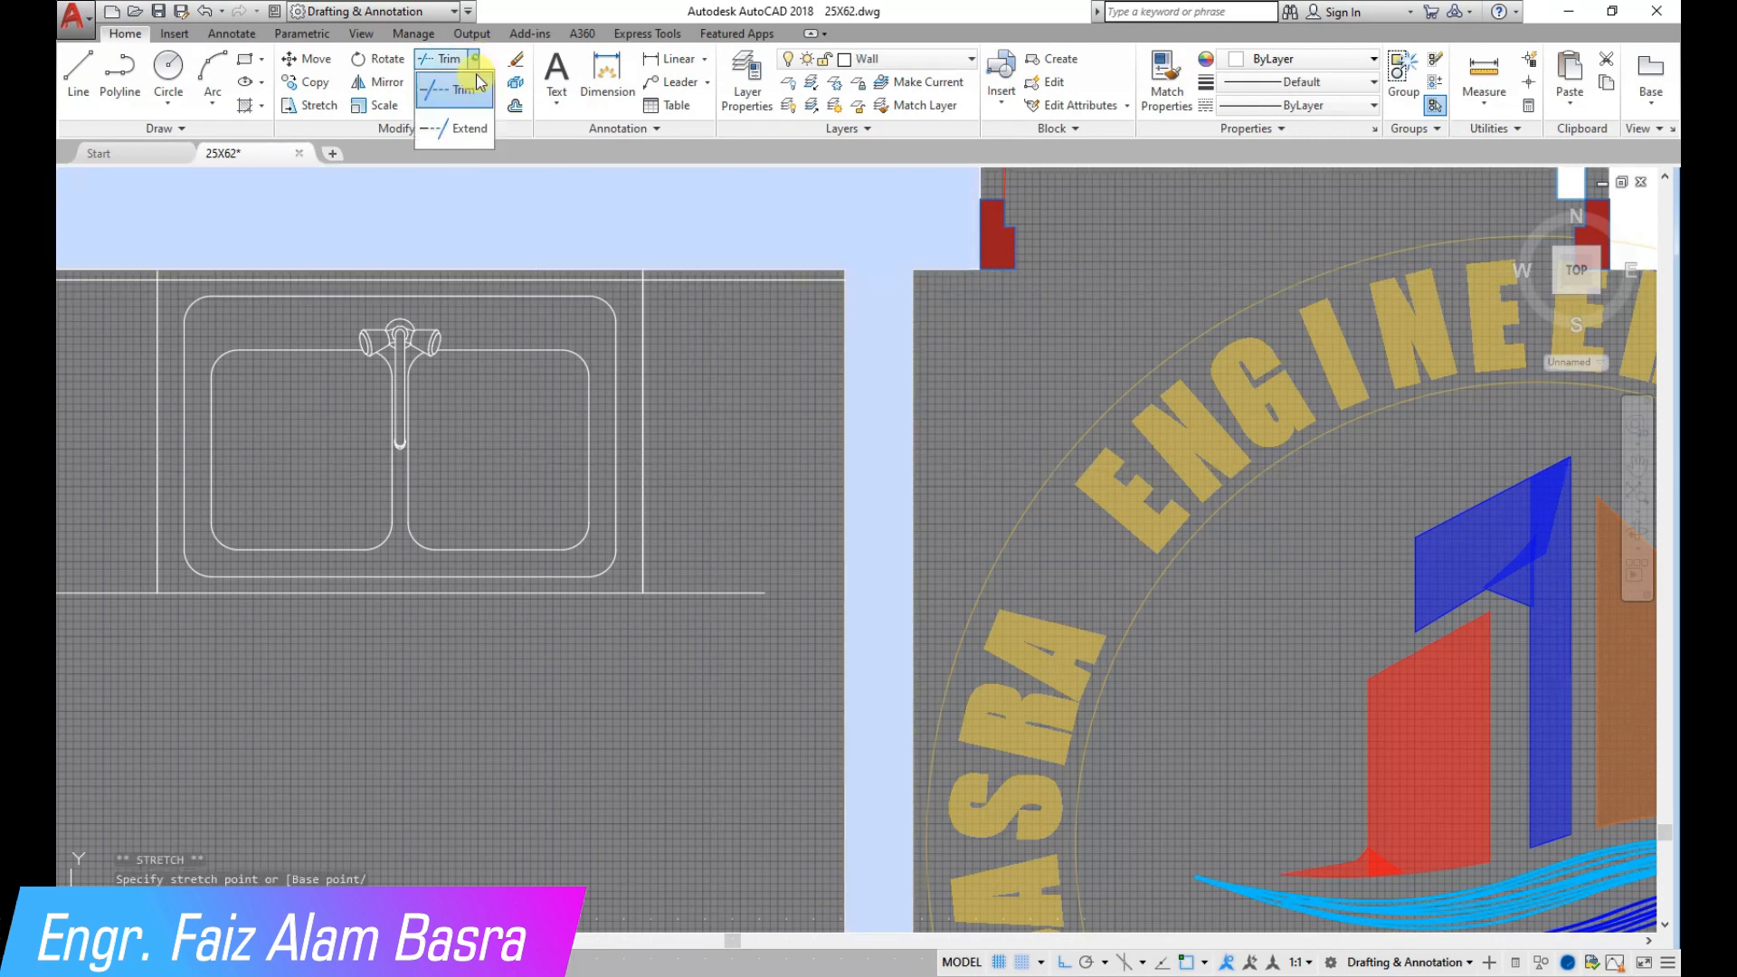
Extend the counter's front edge below the sink to the kitchen's inner wall.
key(Return)
scroll(698, 411, down, 4)
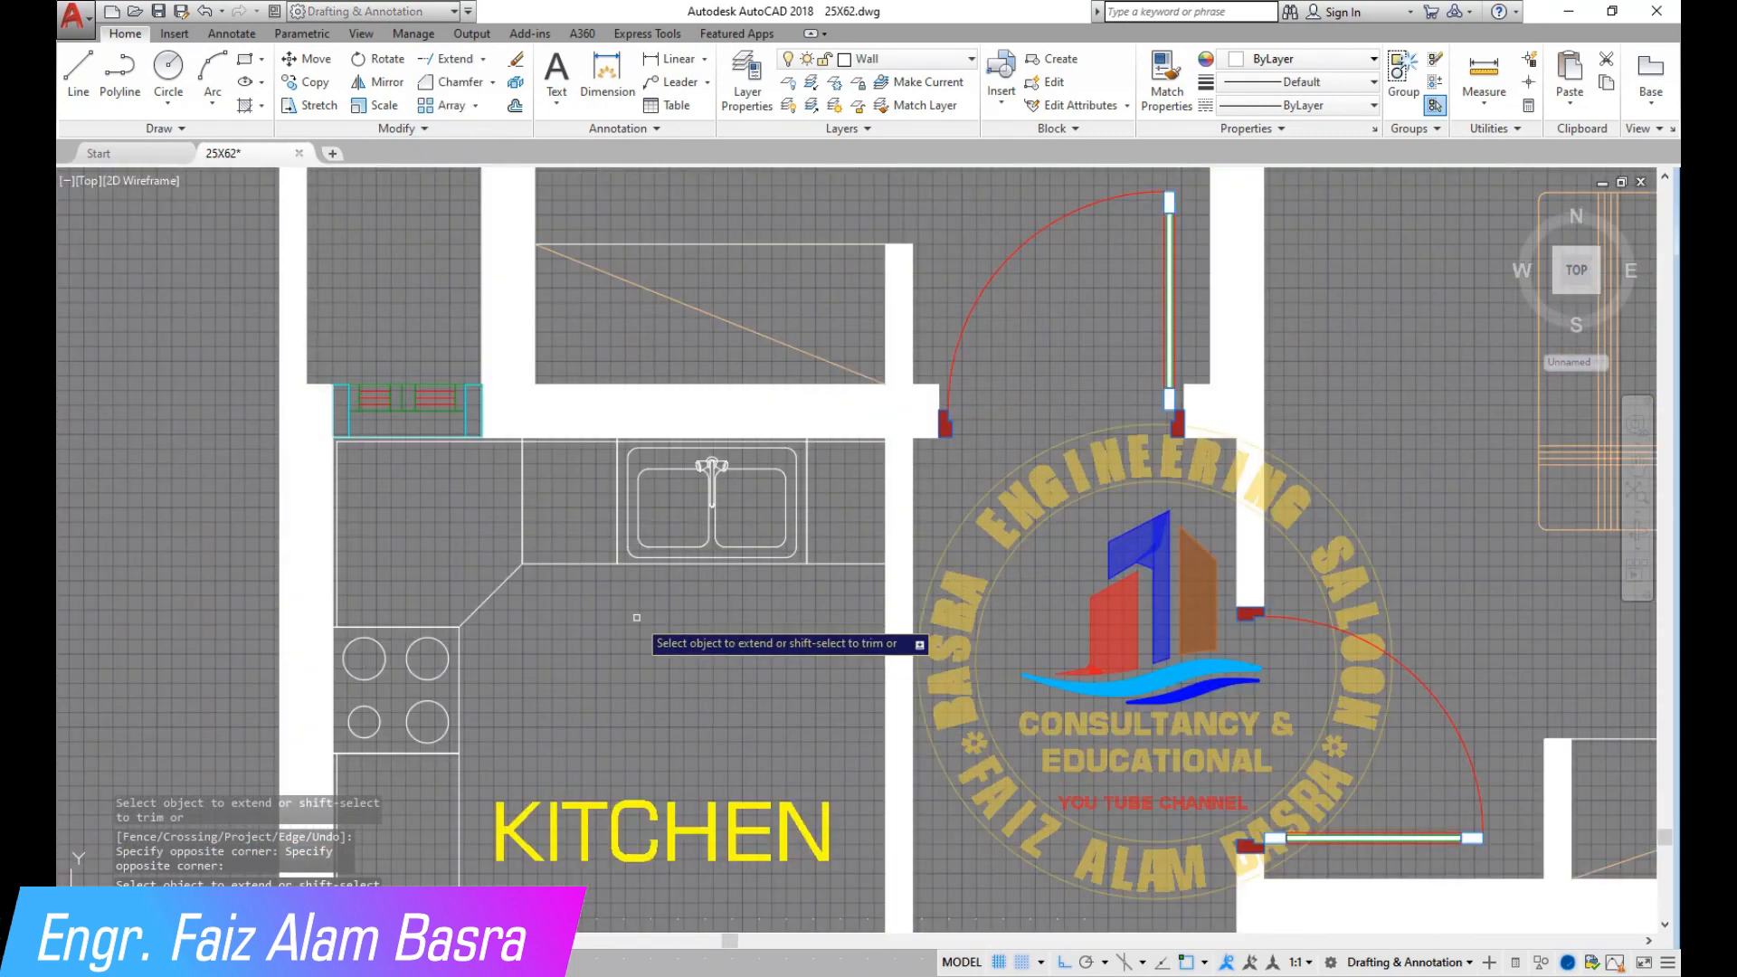
right_click(637, 617)
click(647, 630)
scroll(631, 494, down, 3)
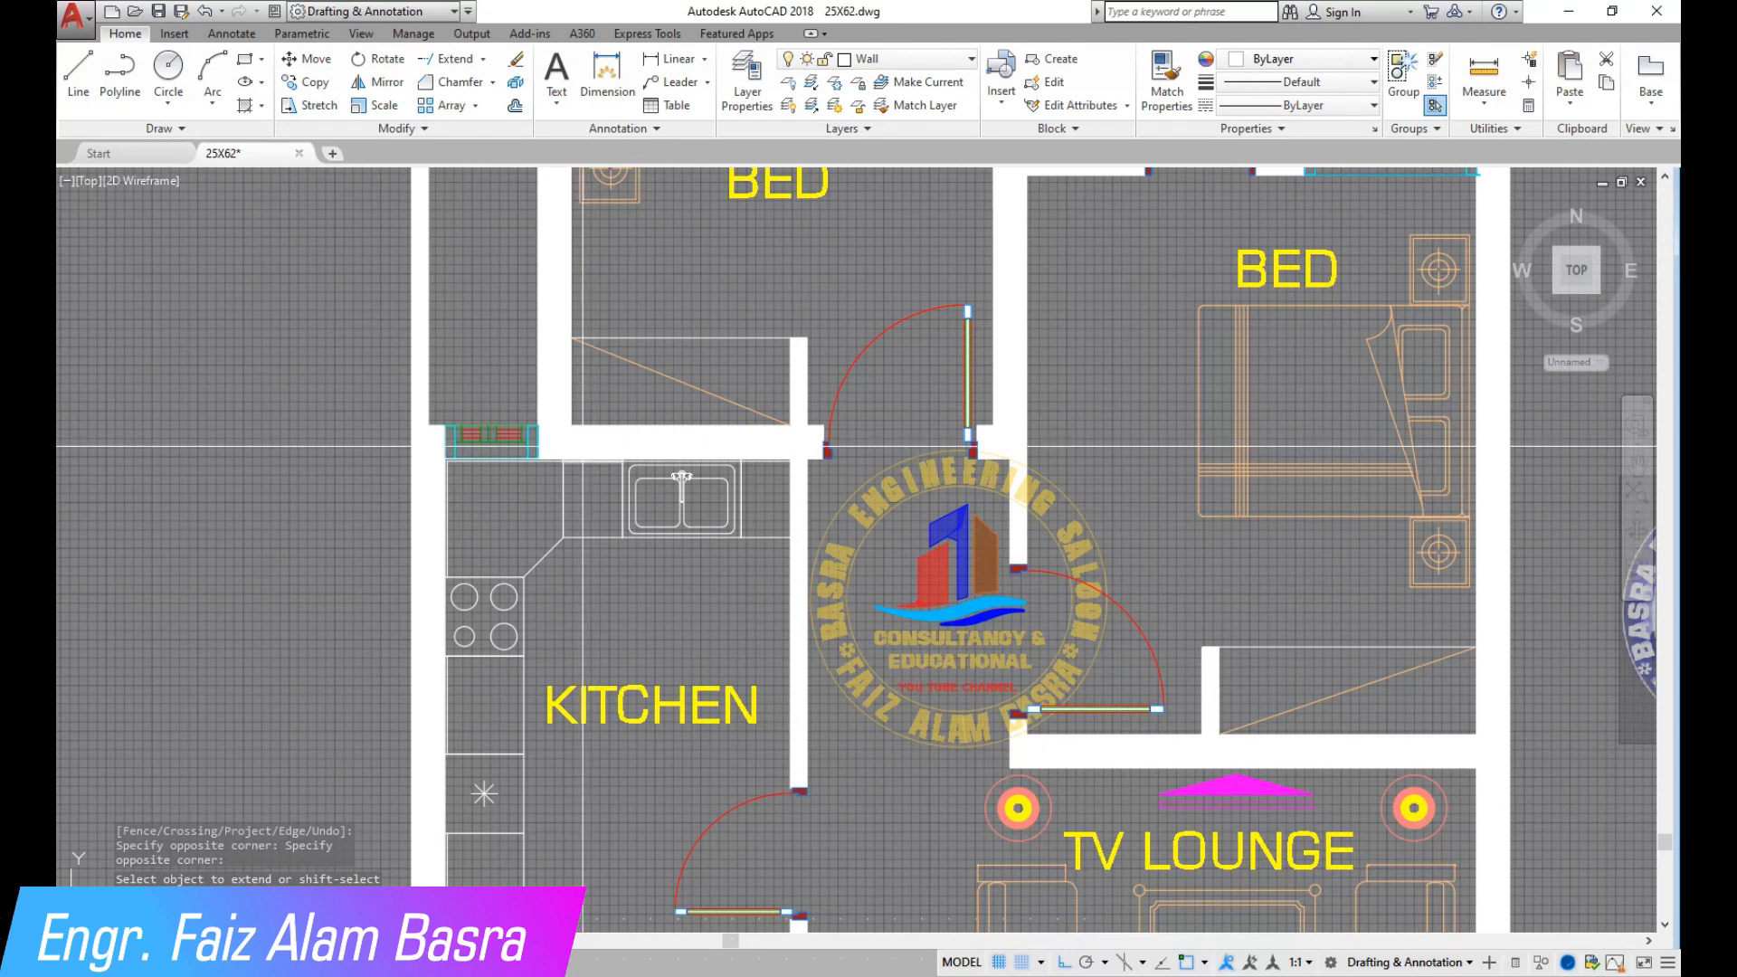
Stretch the lower end of the kitchen counter down to the wall above the stair hall.
scroll(579, 446, down, 2)
scroll(578, 702, up, 2)
scroll(578, 702, up, 5)
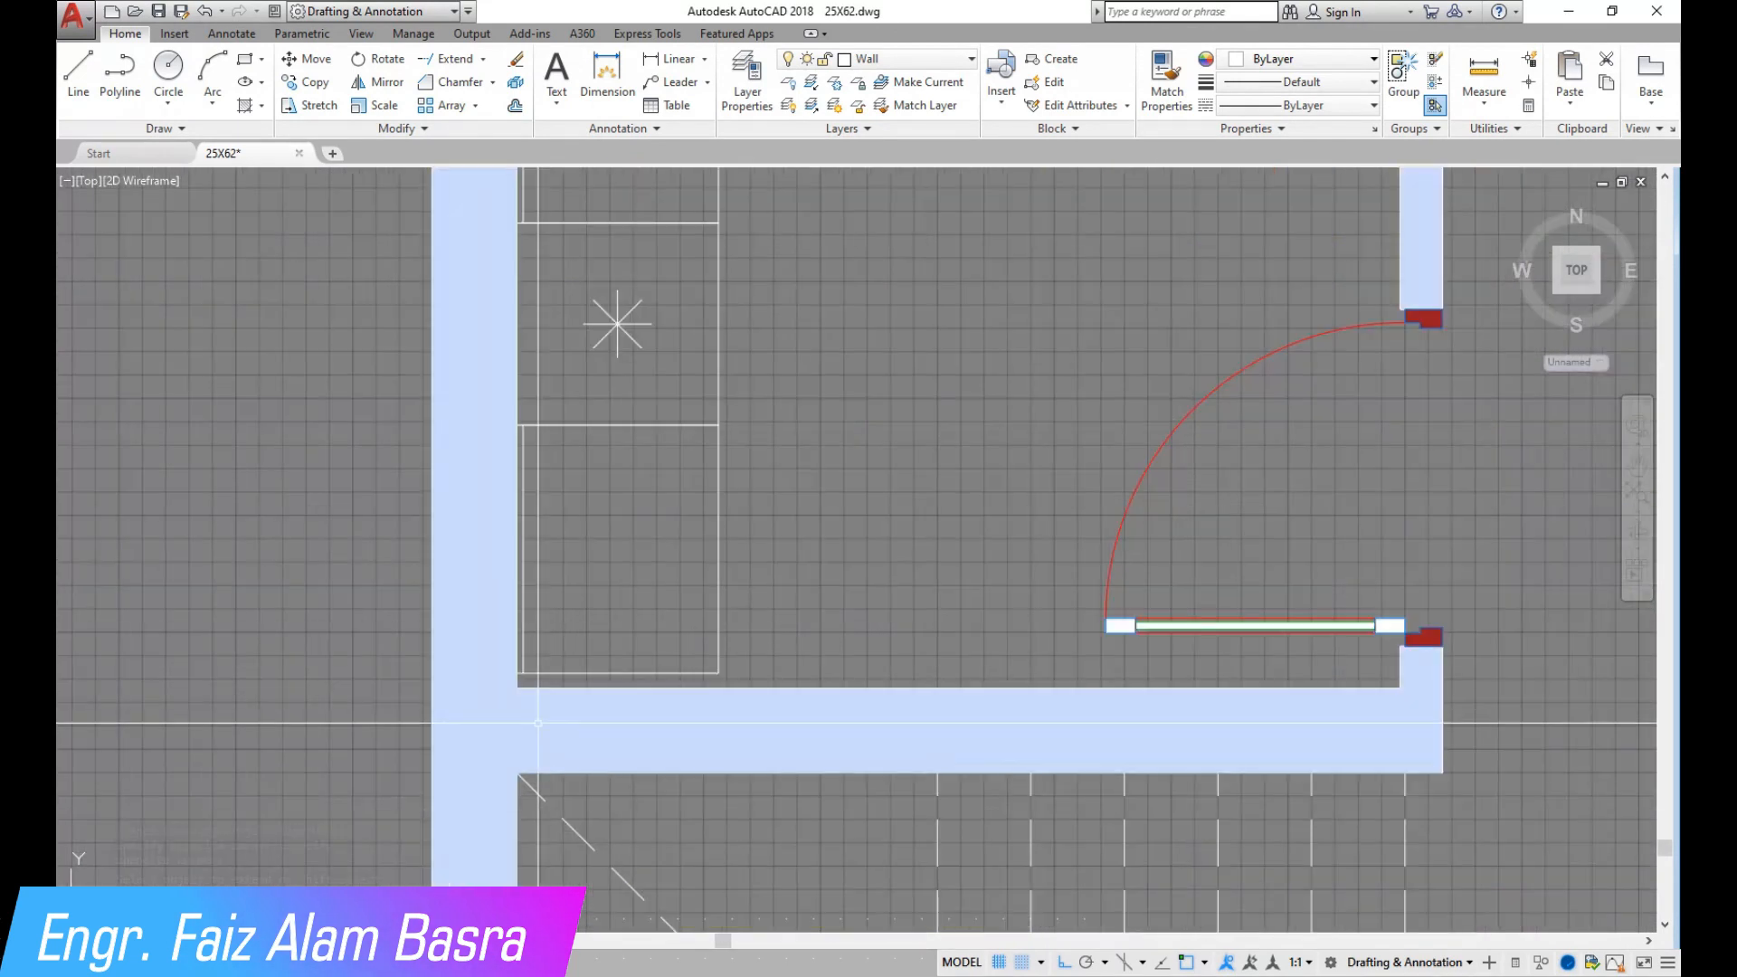
click(308, 105)
click(822, 679)
click(221, 634)
key(Return)
click(813, 642)
scroll(813, 690, down, 5)
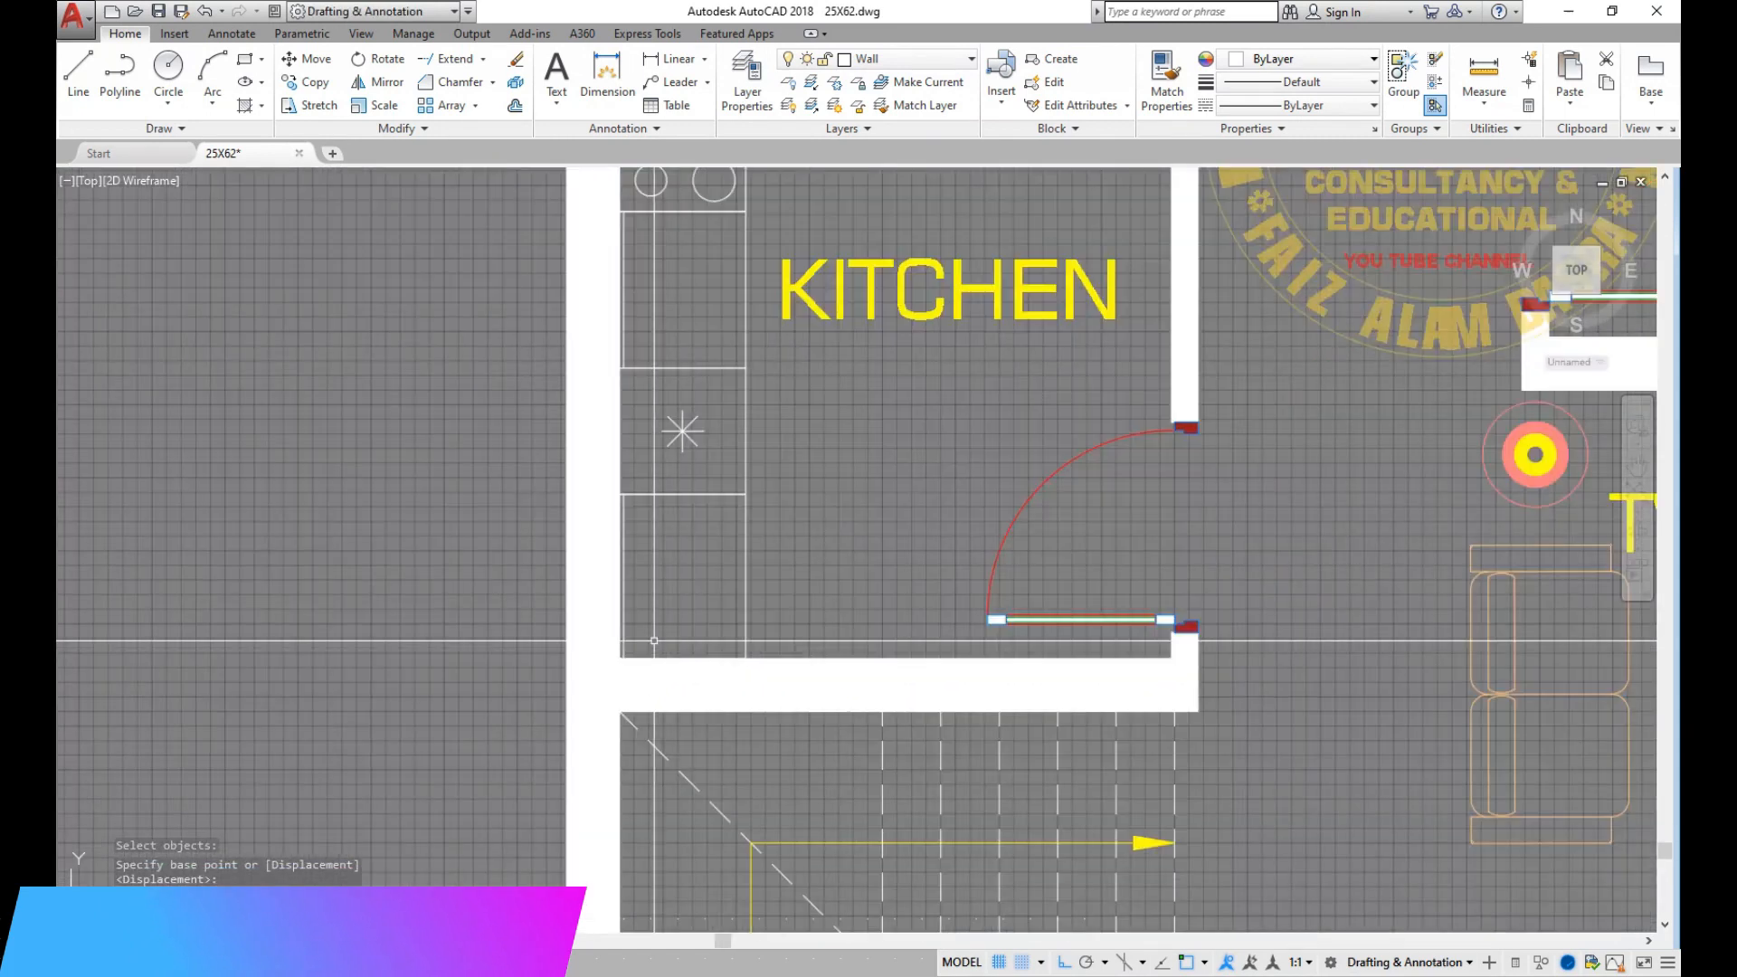
Match the bed furniture's properties onto the counter sections, the sink area and the stove.
click(1167, 77)
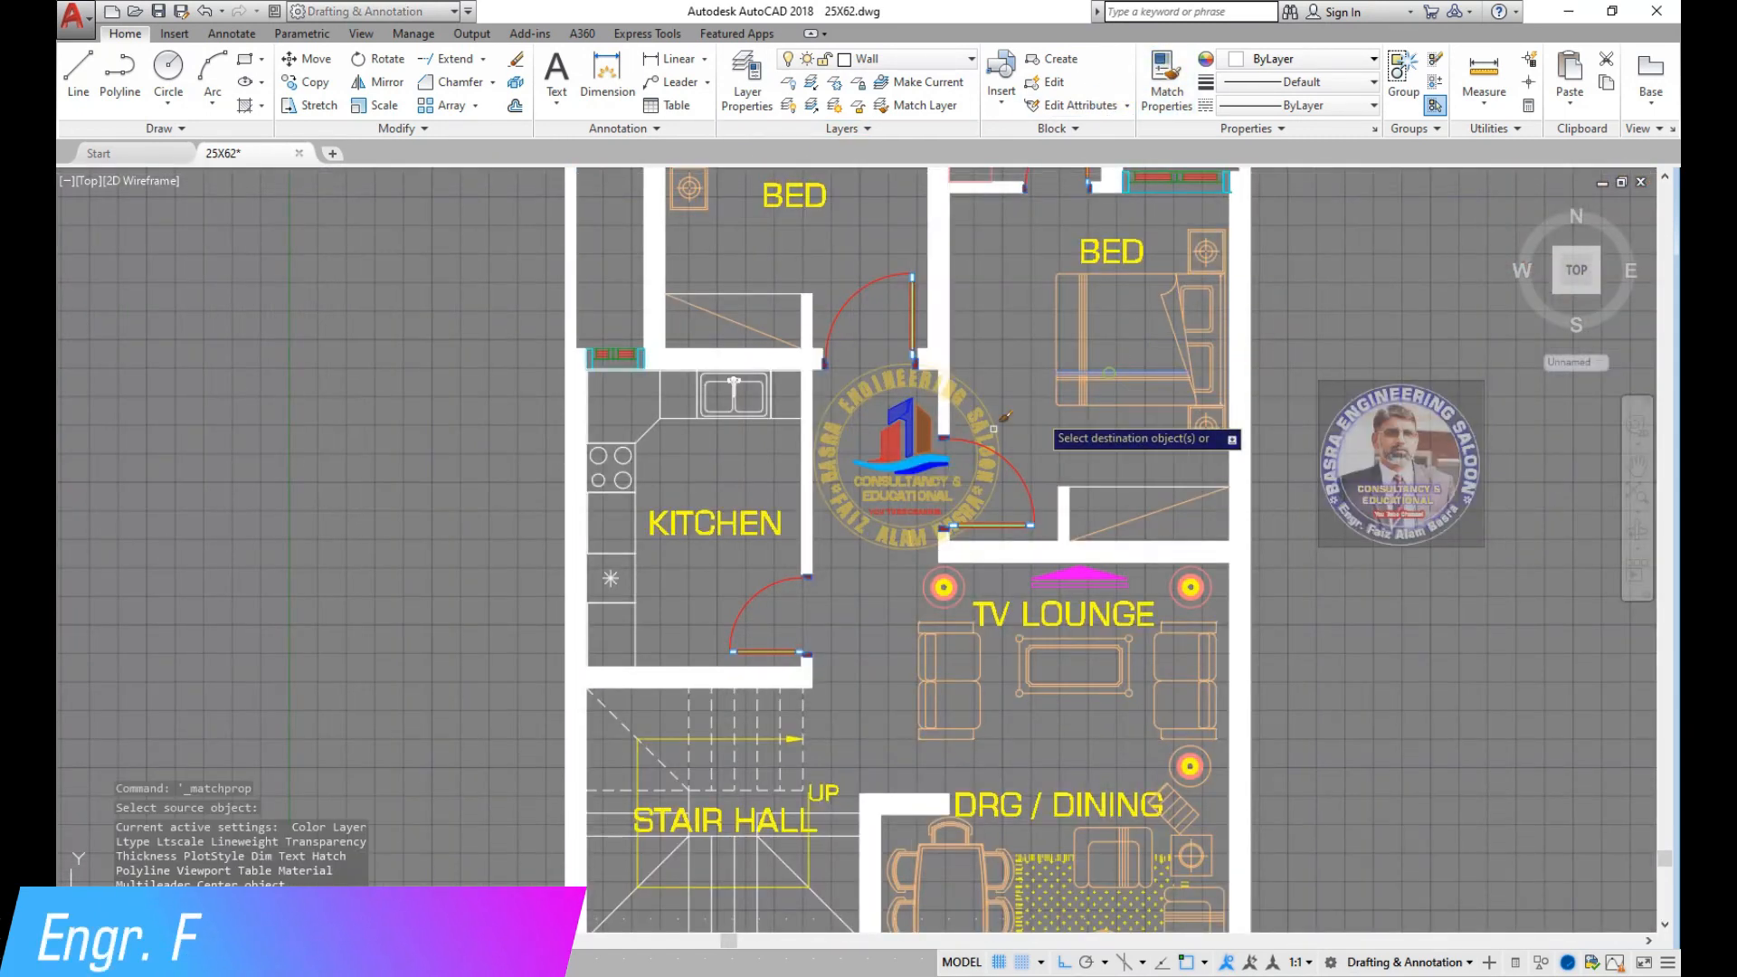
scroll(863, 407, up, 4)
click(841, 386)
click(461, 178)
click(523, 796)
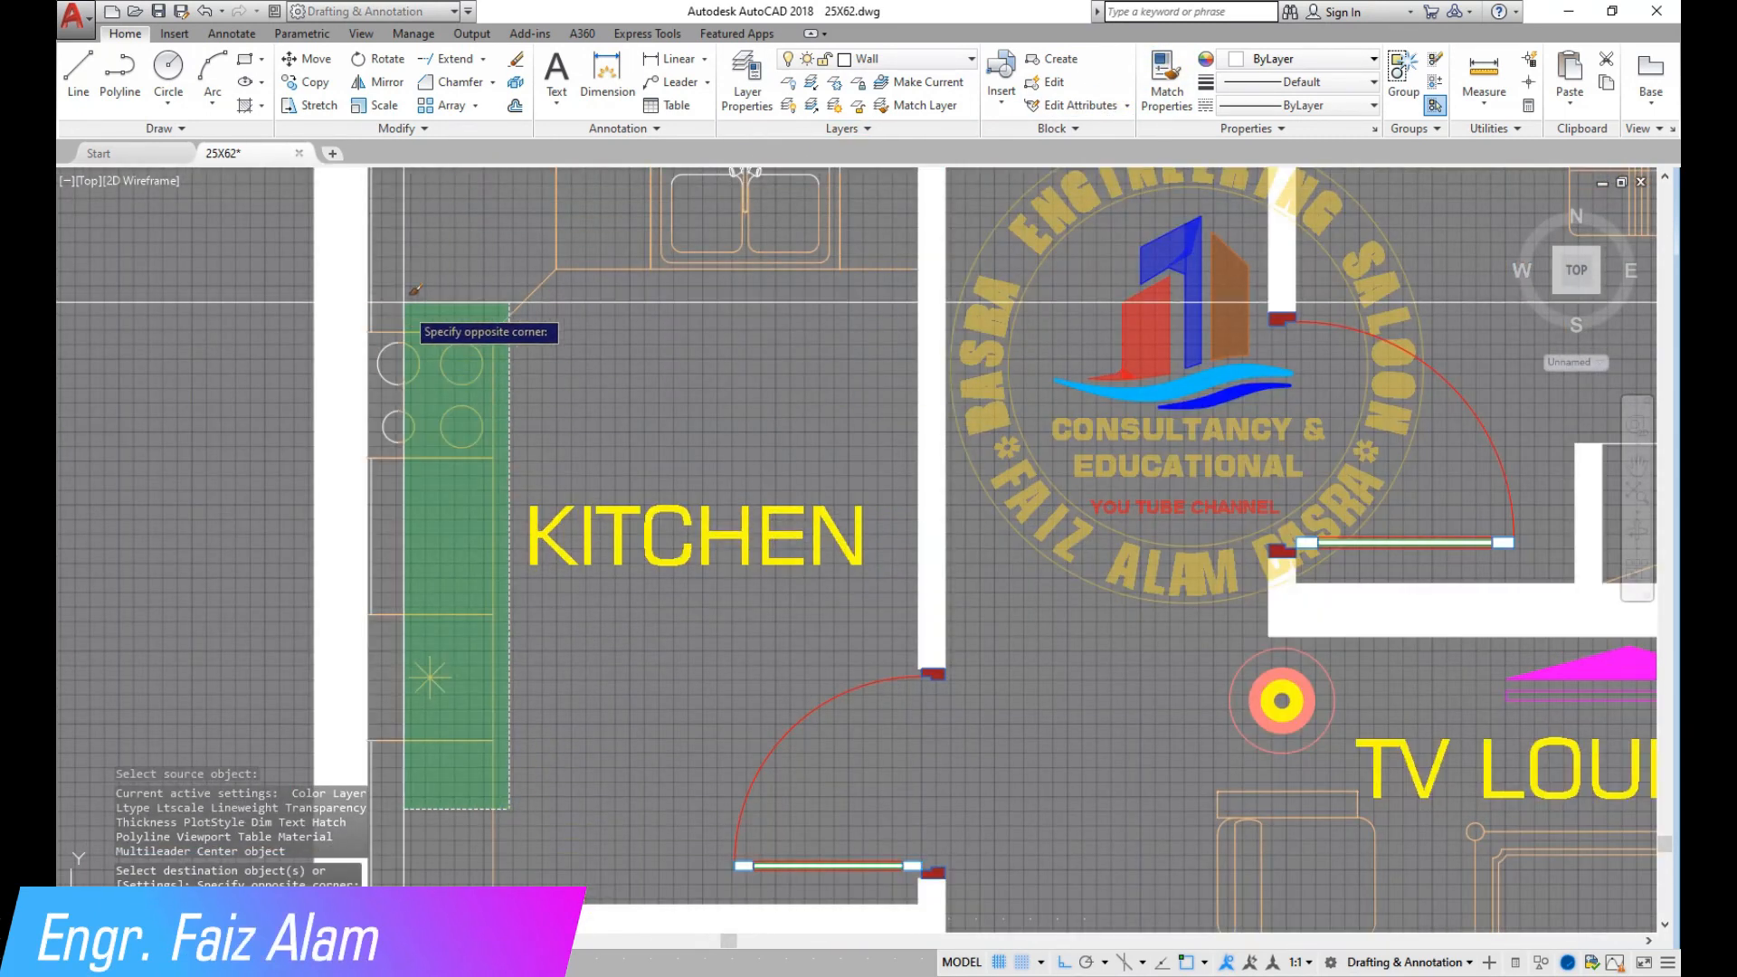
click(408, 362)
scroll(360, 298, down, 5)
click(360, 298)
click(515, 562)
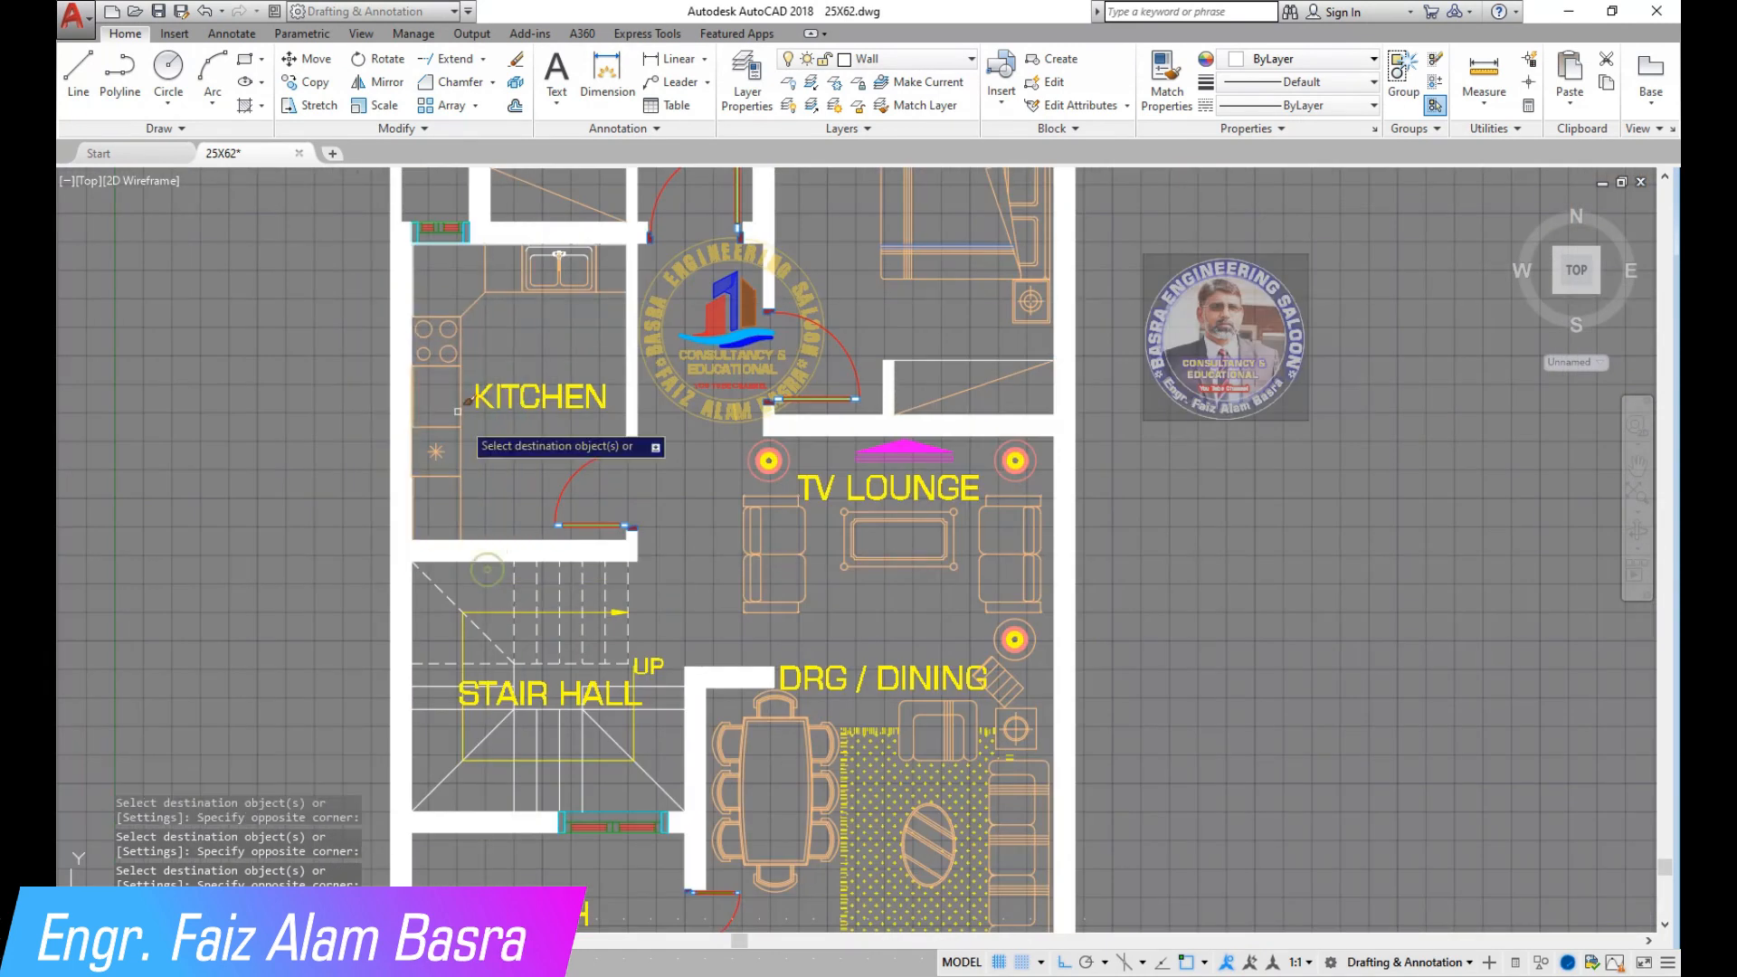
Match the furniture properties onto the remaining edge lines at the kitchen counter's corner above the stove.
scroll(530, 303, up, 5)
scroll(511, 233, up, 2)
click(550, 273)
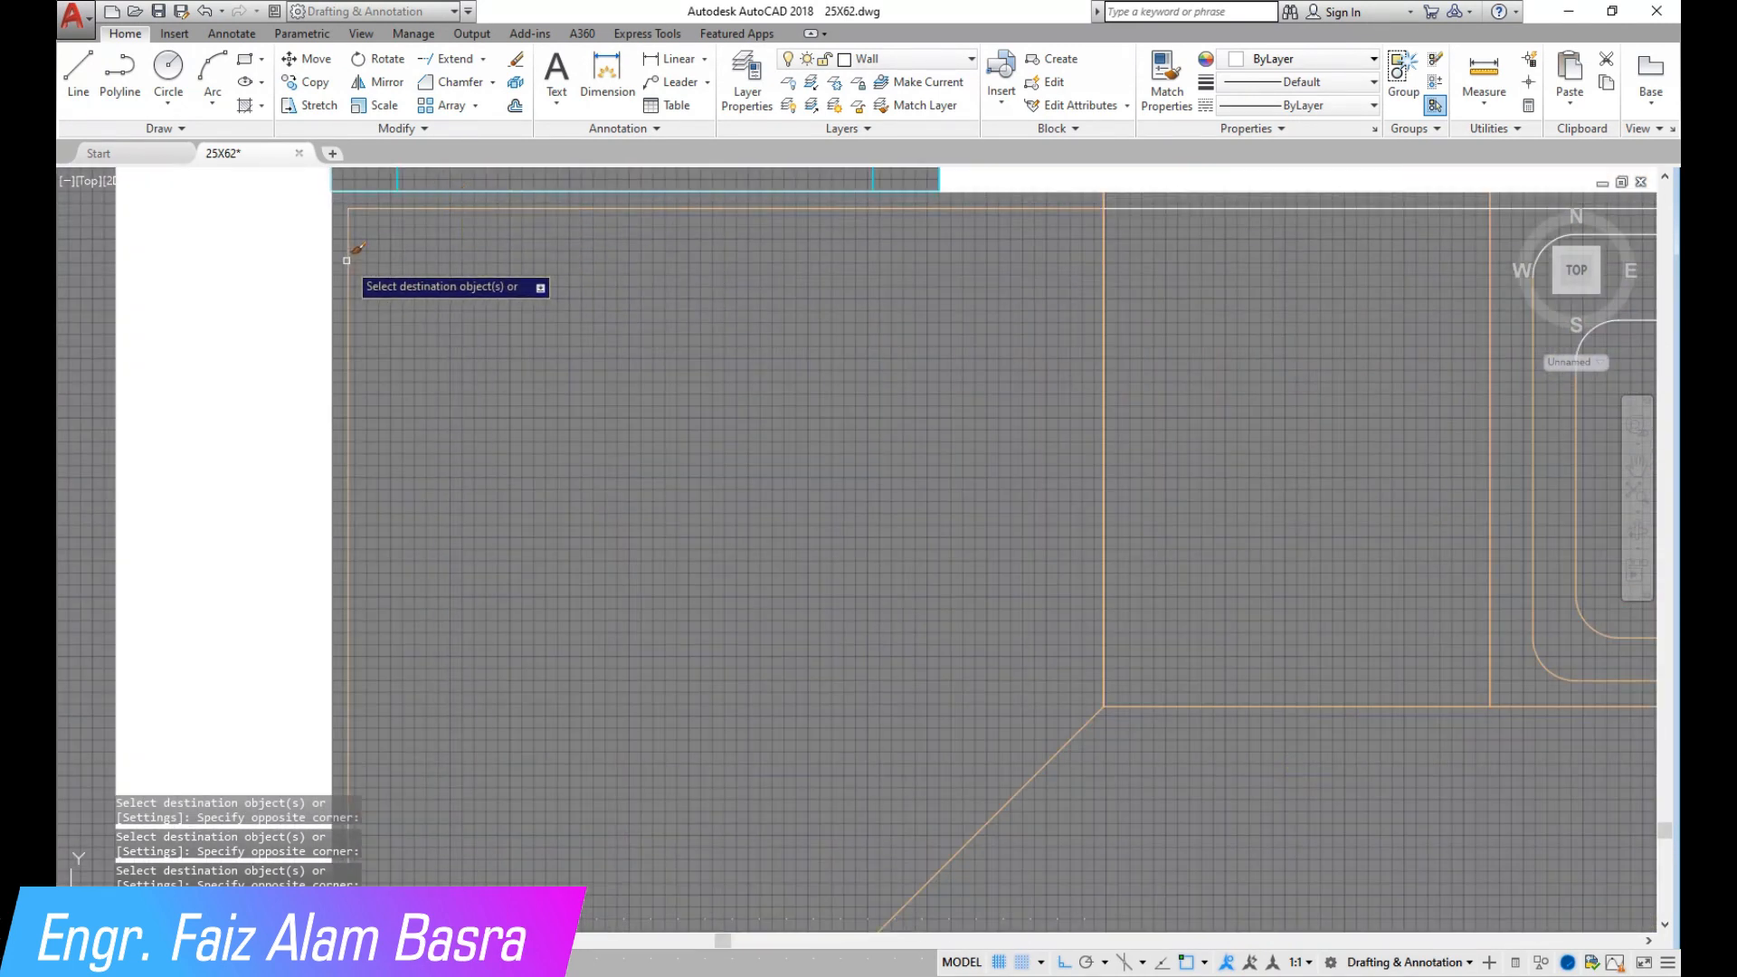
scroll(475, 369, down, 2)
click(212, 241)
click(435, 692)
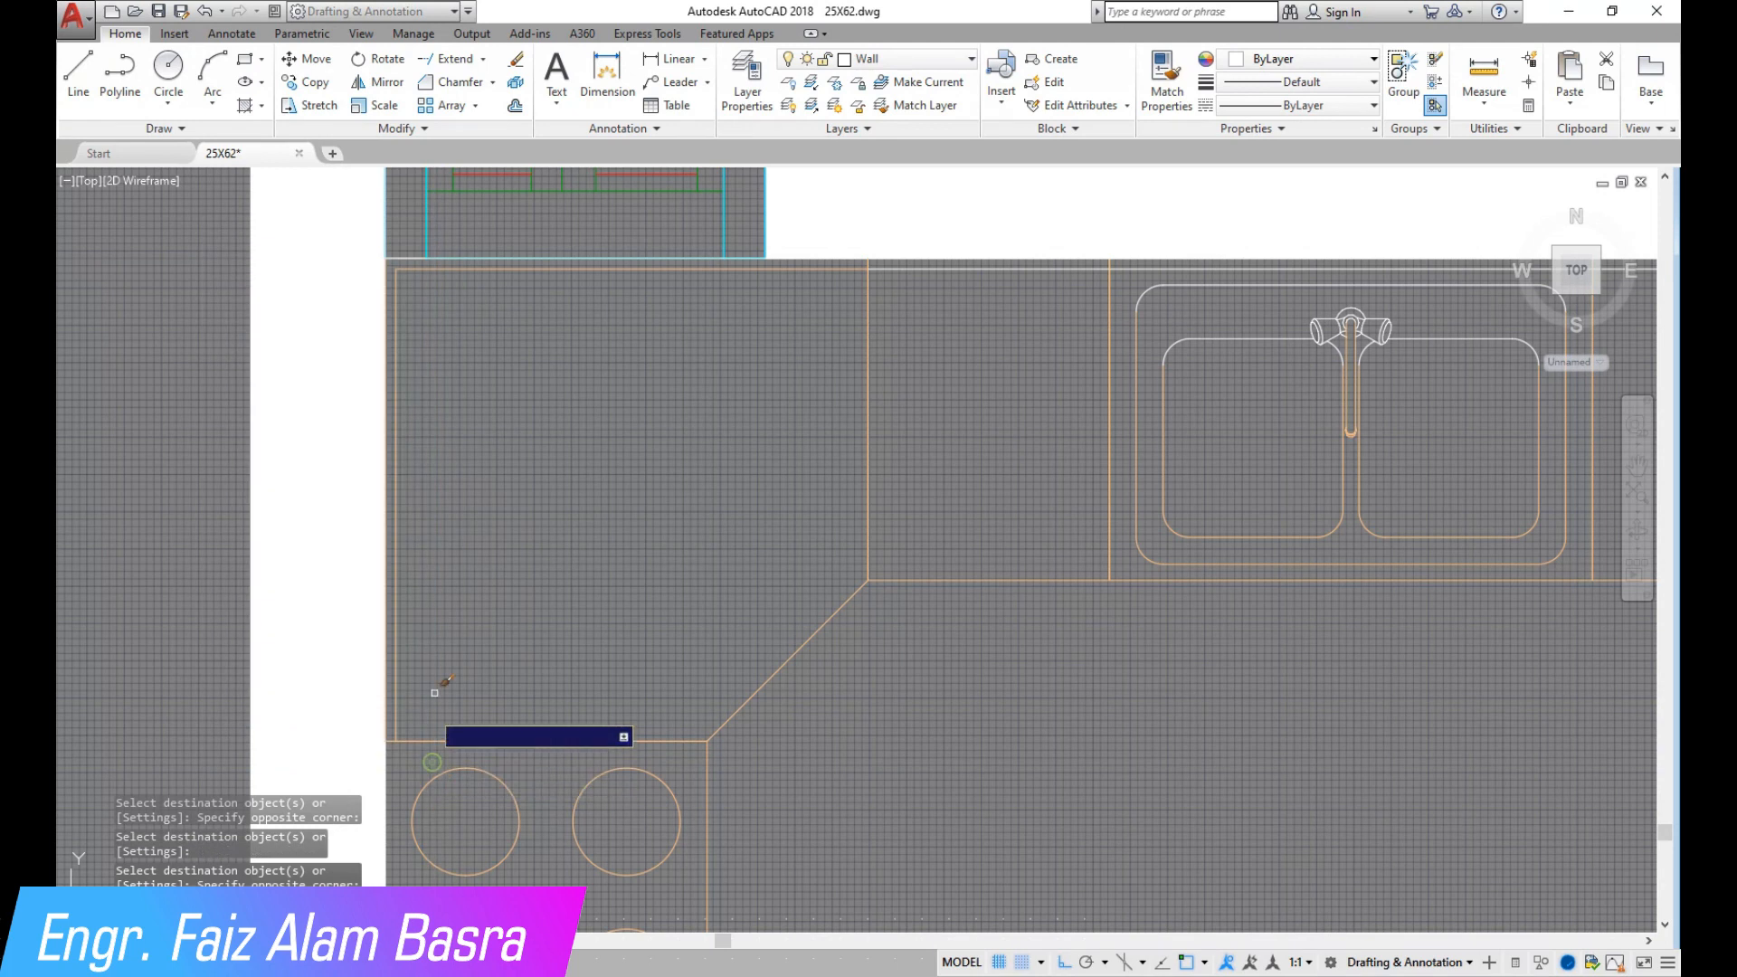
click(178, 240)
click(938, 380)
Match the furniture properties onto the sink, its tap and the counter's rear edge behind it.
scroll(113, 430, down, 2)
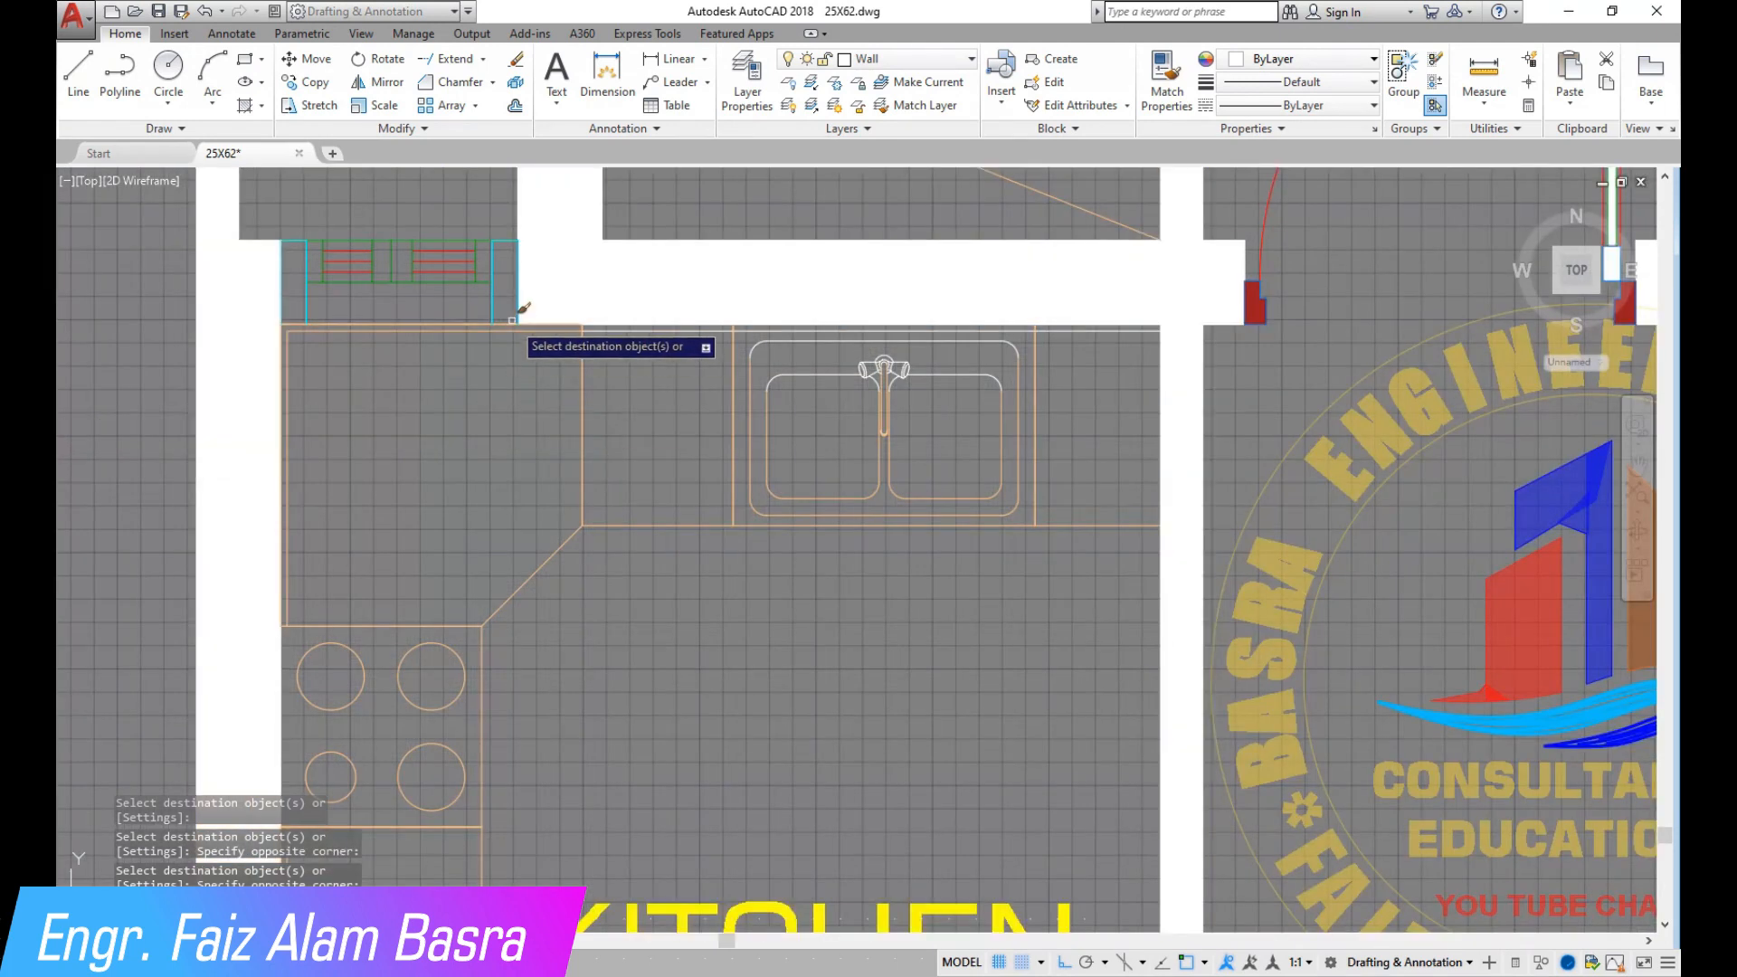
click(508, 327)
click(1176, 403)
scroll(879, 466, down, 2)
scroll(859, 606, down, 4)
key(Escape)
Explode the spare kitchen counter block lying outside the plan.
click(443, 591)
click(147, 316)
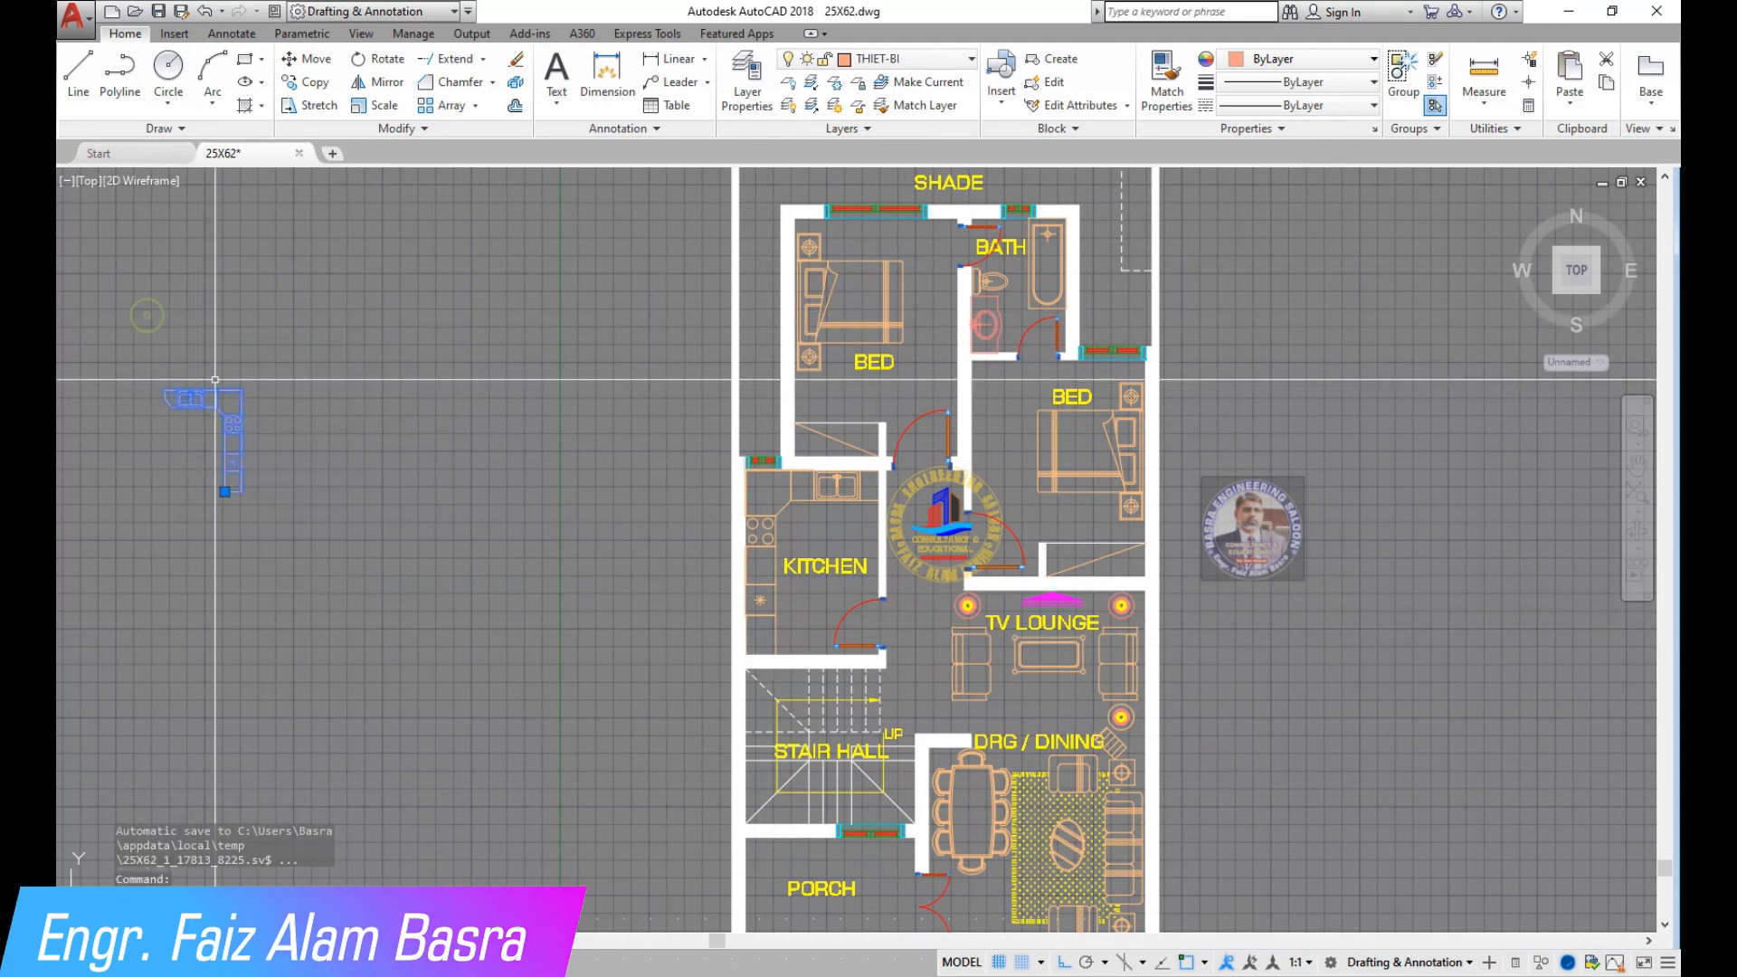
scroll(989, 271, up, 2)
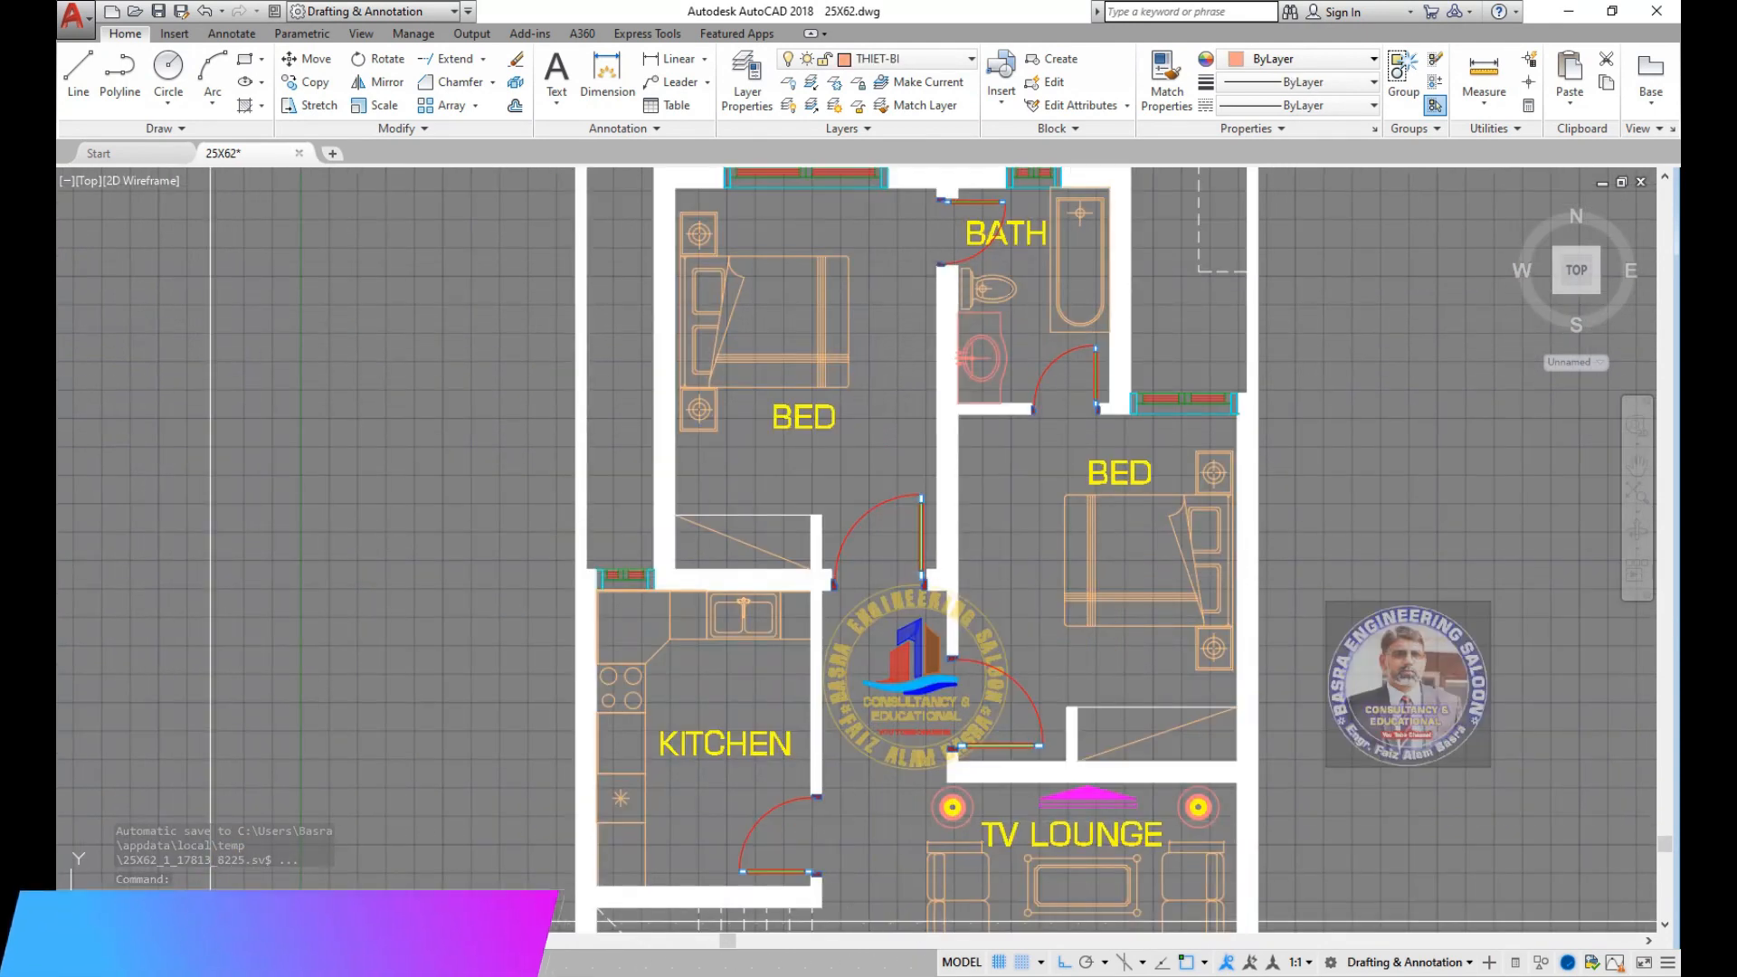
text(e)
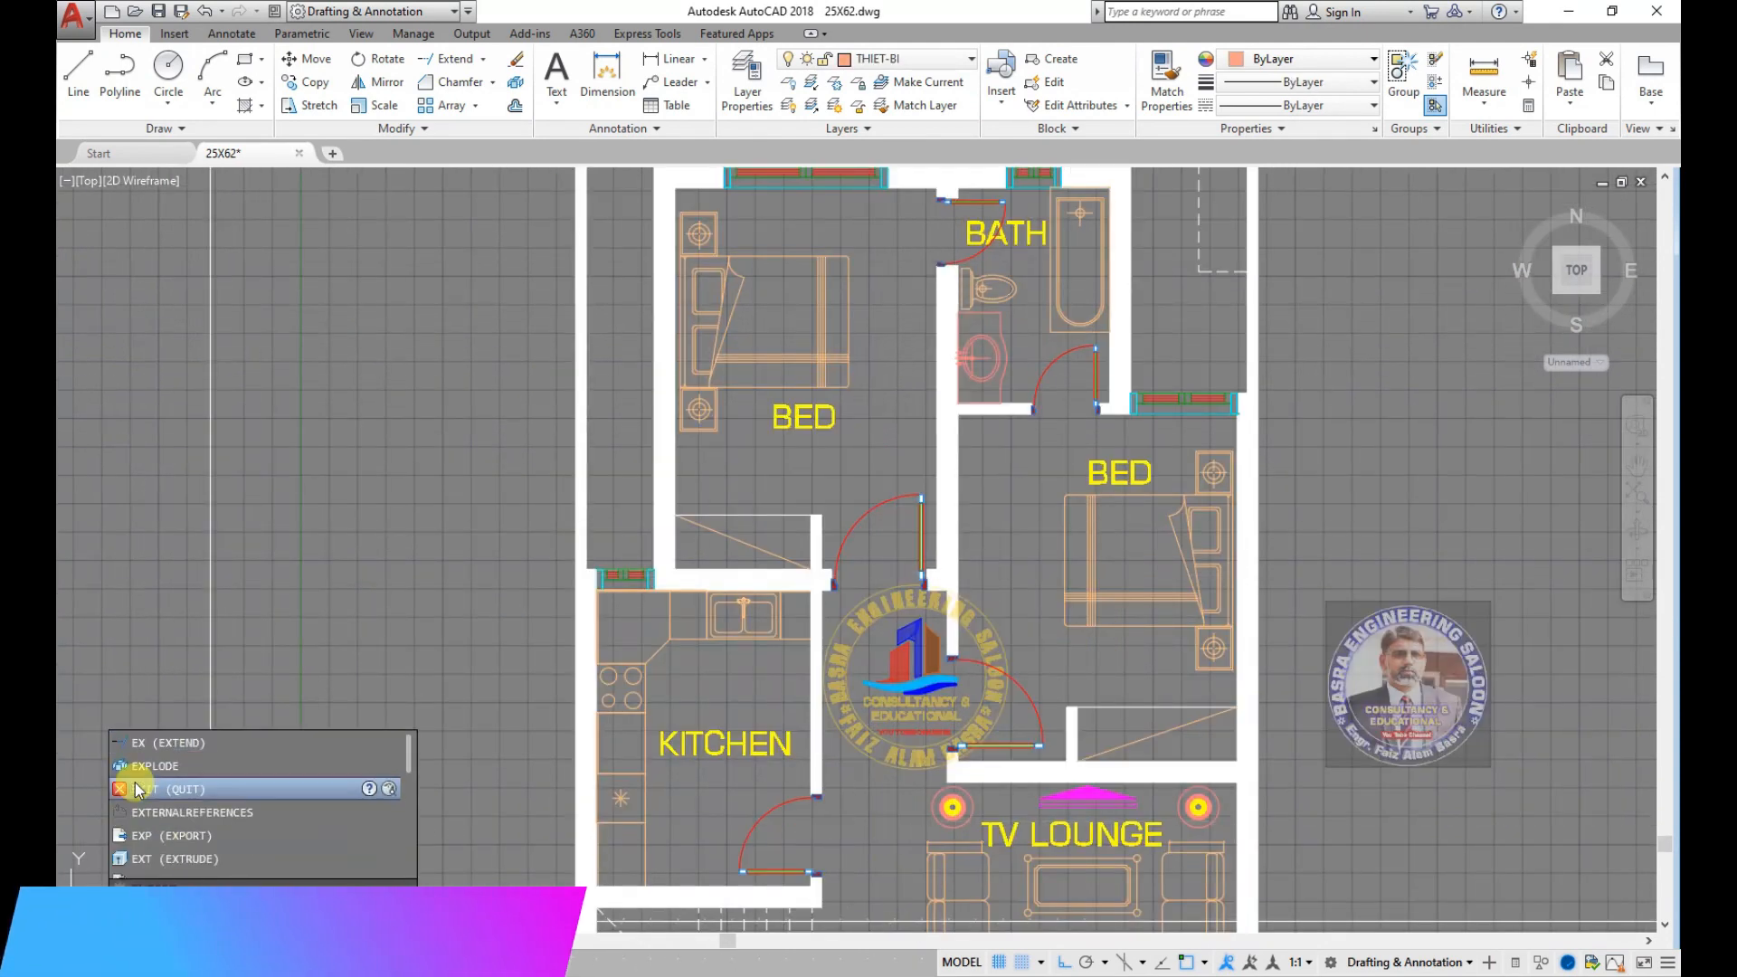
click(149, 767)
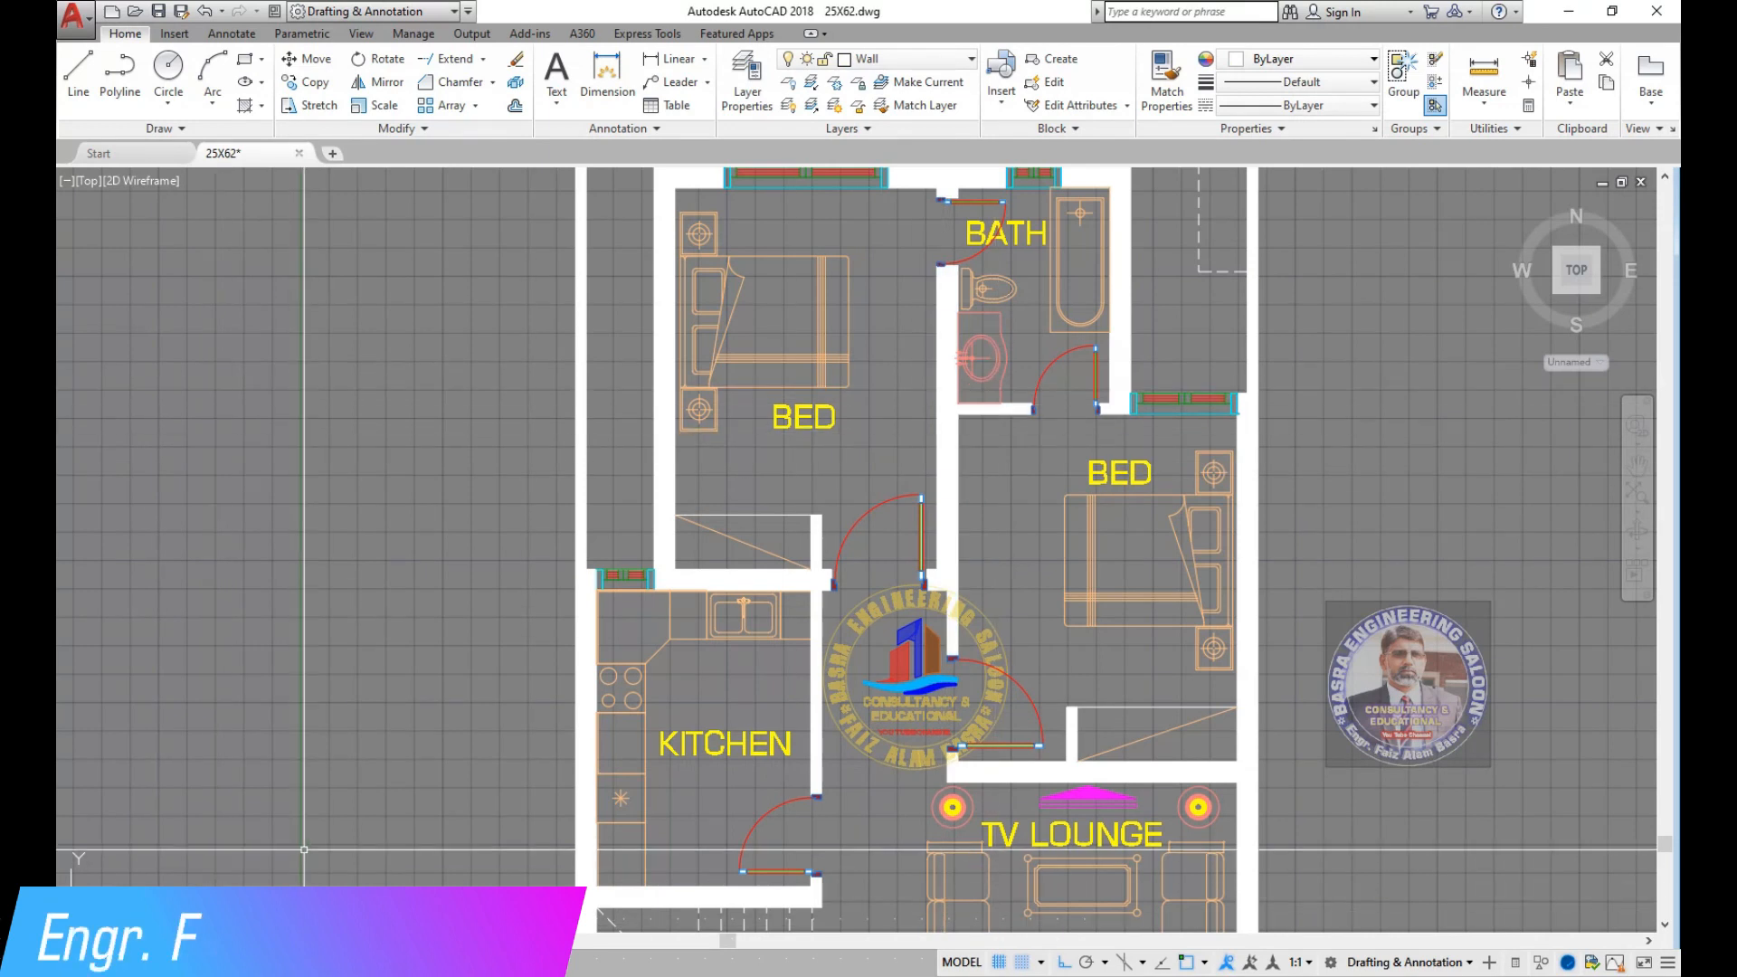
Match the bathtub's properties onto the washbasin and its counter in the bathroom.
scroll(1009, 366, up, 4)
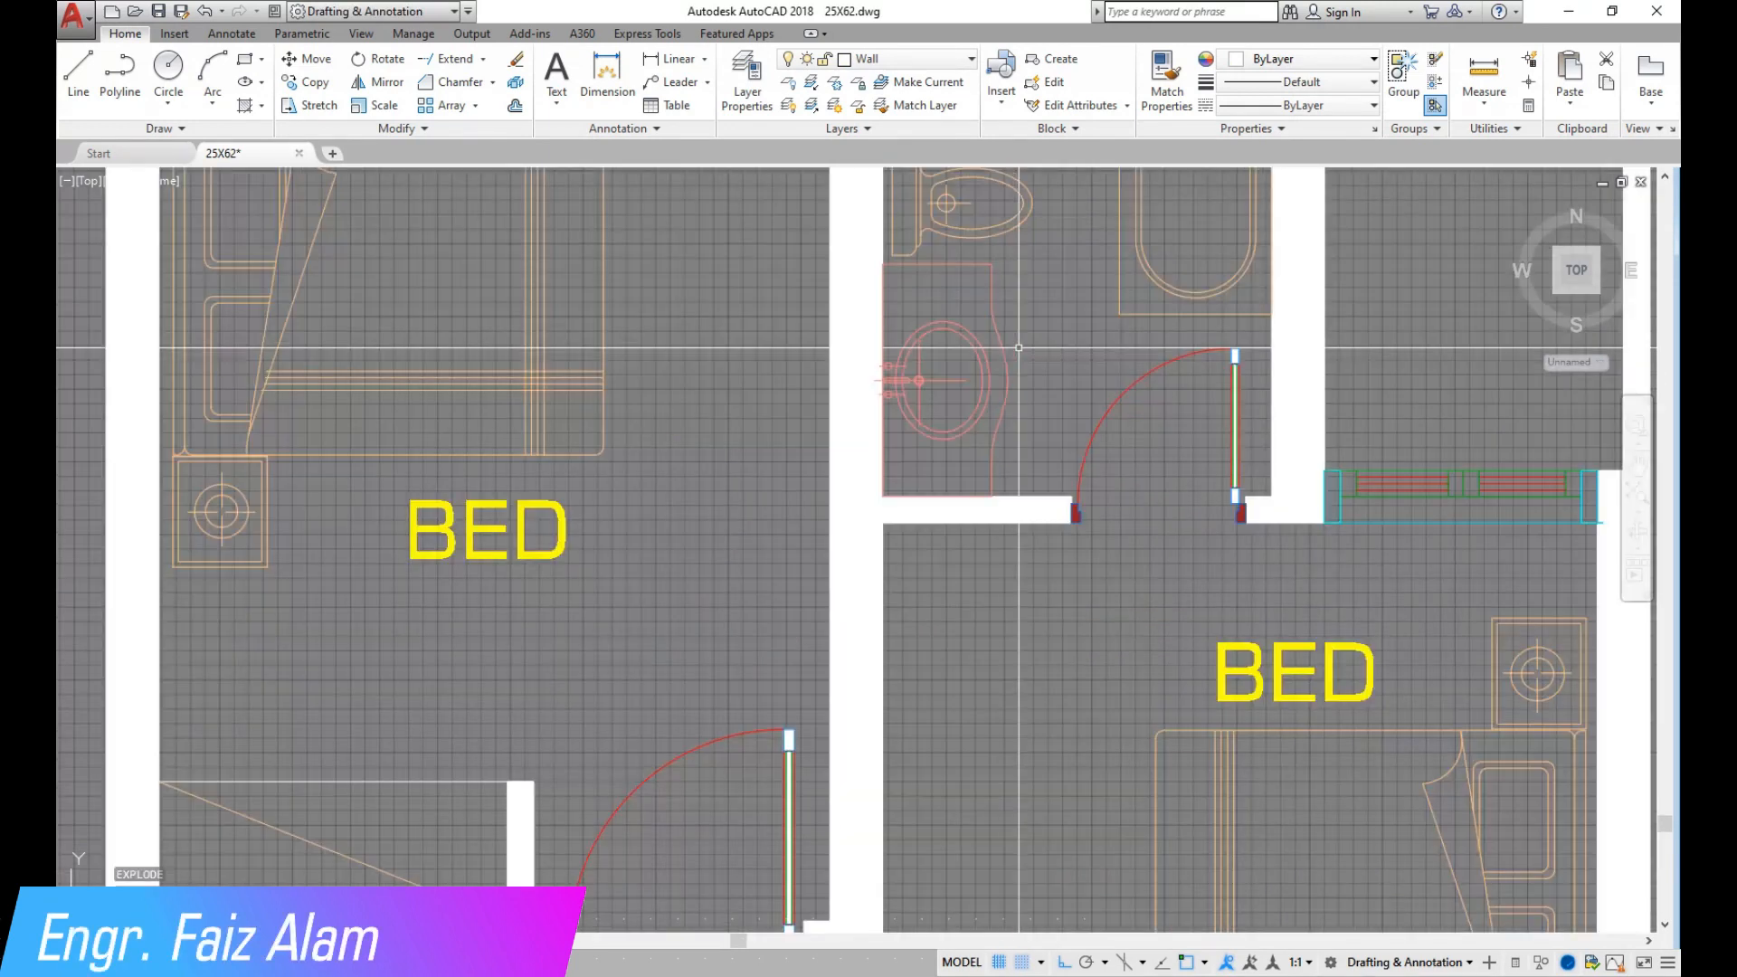
click(1176, 295)
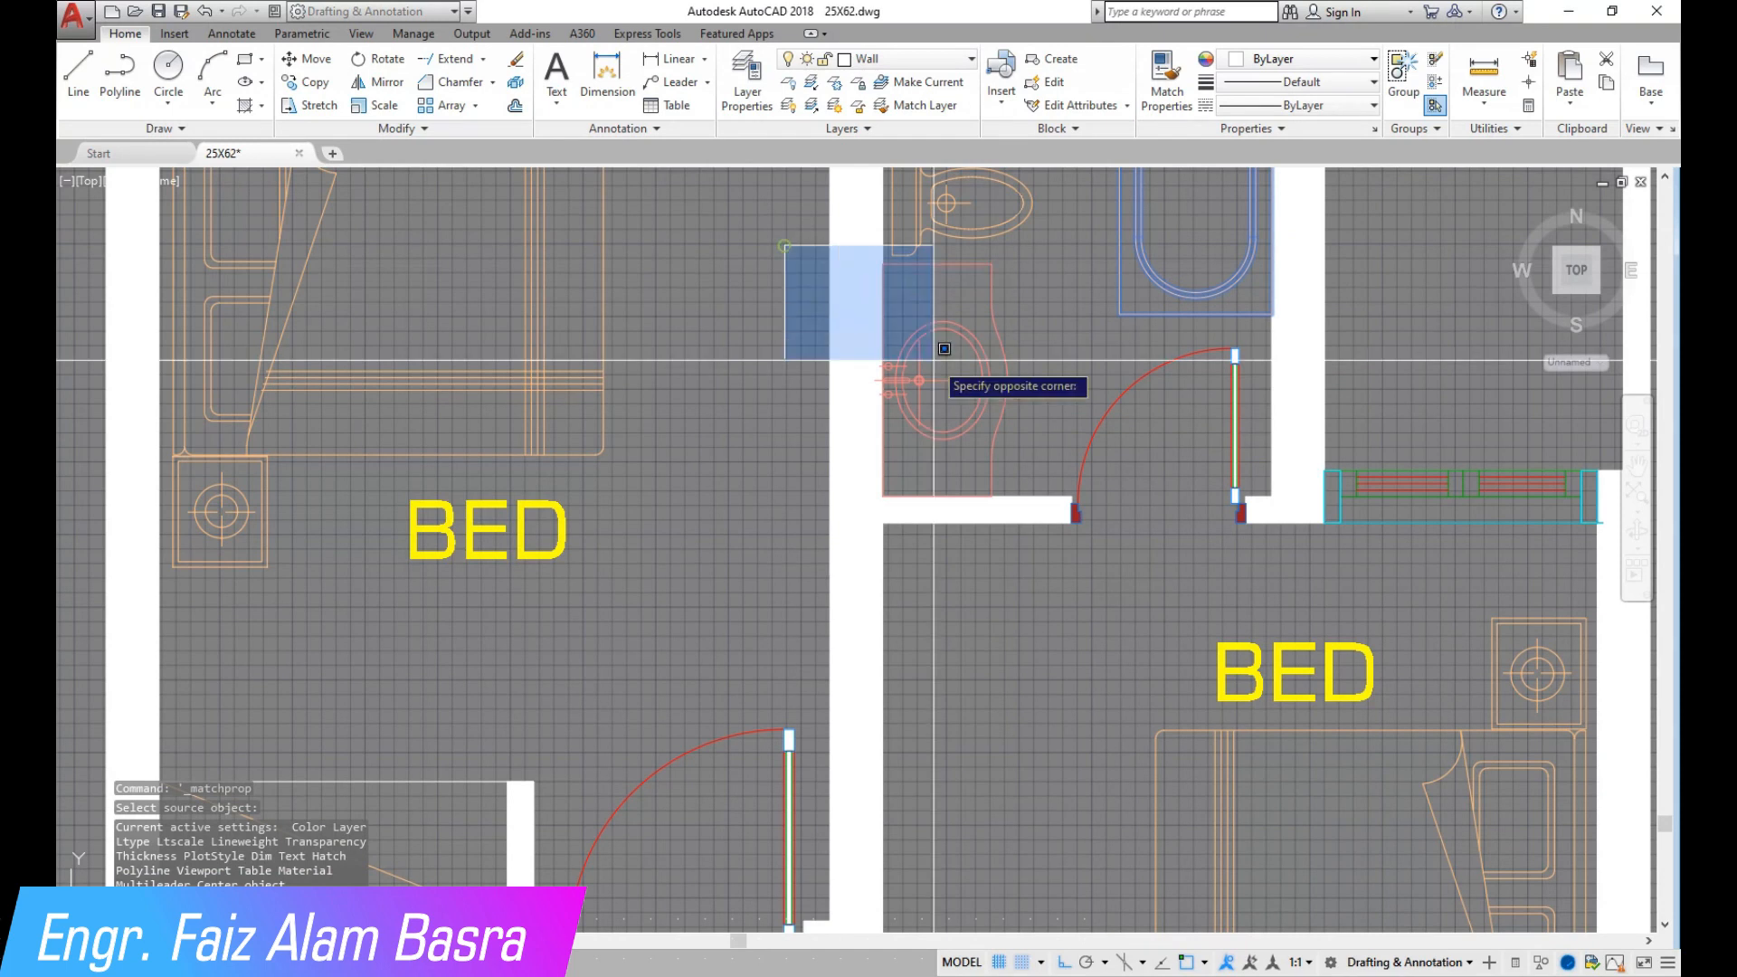
click(1065, 504)
scroll(709, 360, down, 6)
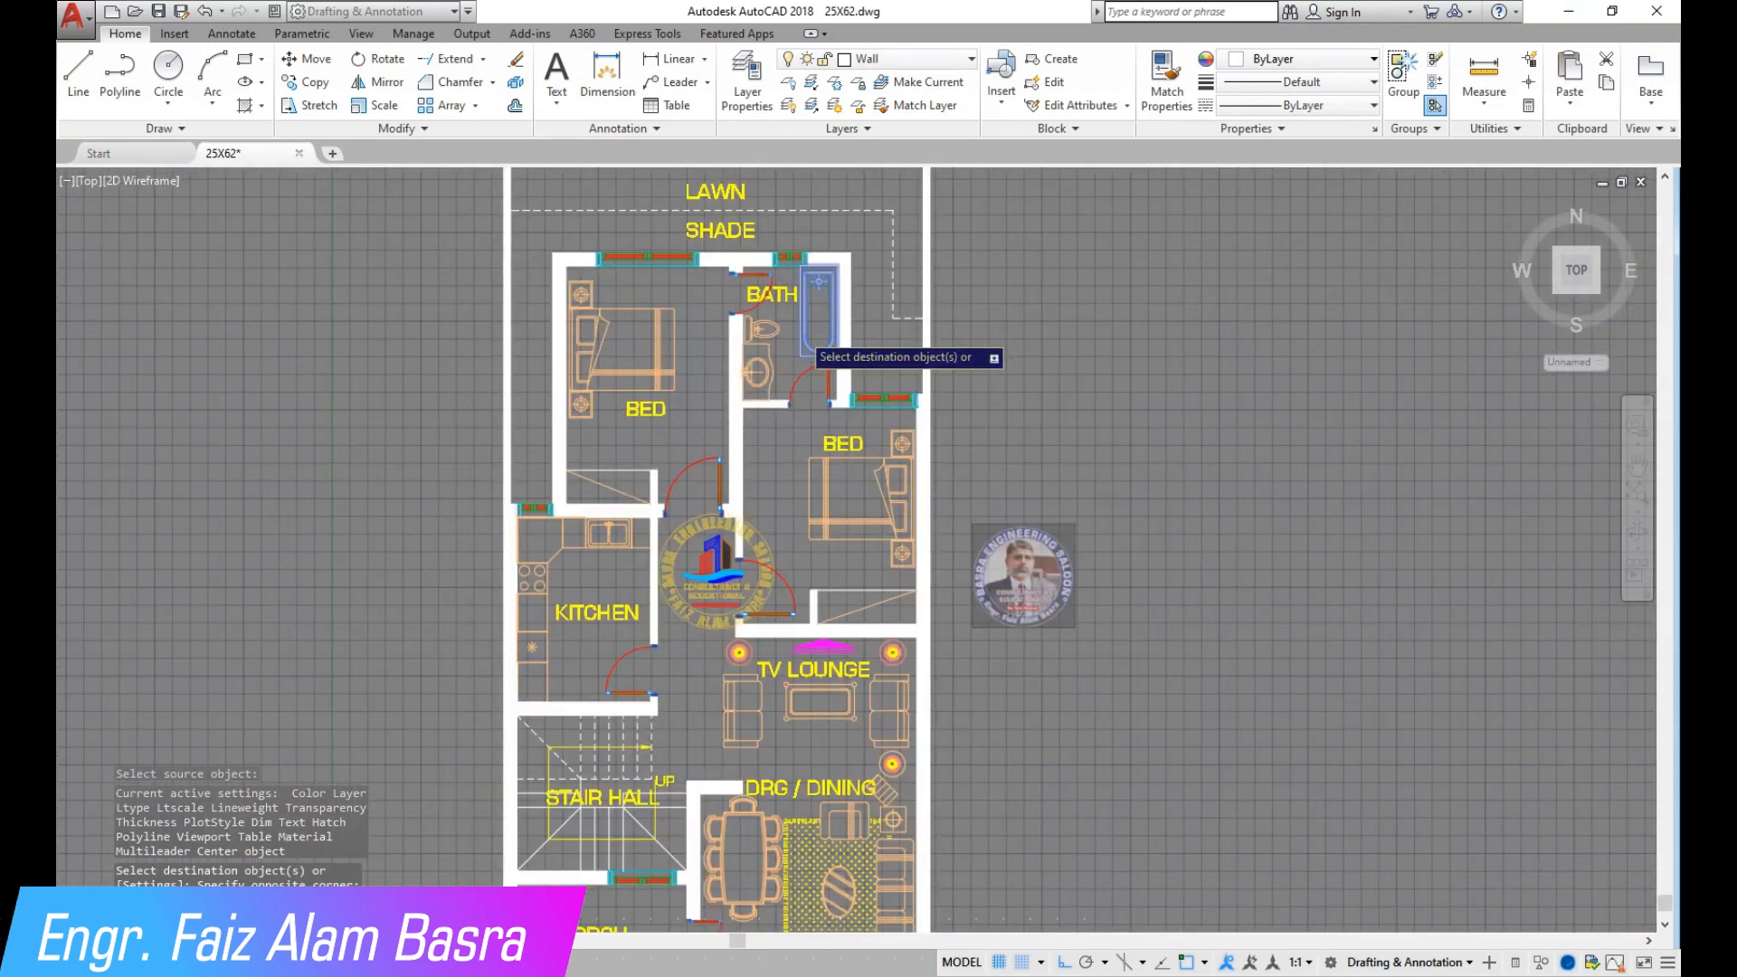
middle_drag(781, 344, 883, 348)
key(Escape)
Delete the leftover kitchen counter pieces lying beside the plan.
scroll(638, 689, up, 2)
scroll(796, 581, down, 2)
scroll(999, 447, down, 5)
click(717, 540)
click(633, 361)
key(Delete)
Scale the car drawing that lies outside the plan.
scroll(916, 750, up, 5)
scroll(1020, 583, down, 3)
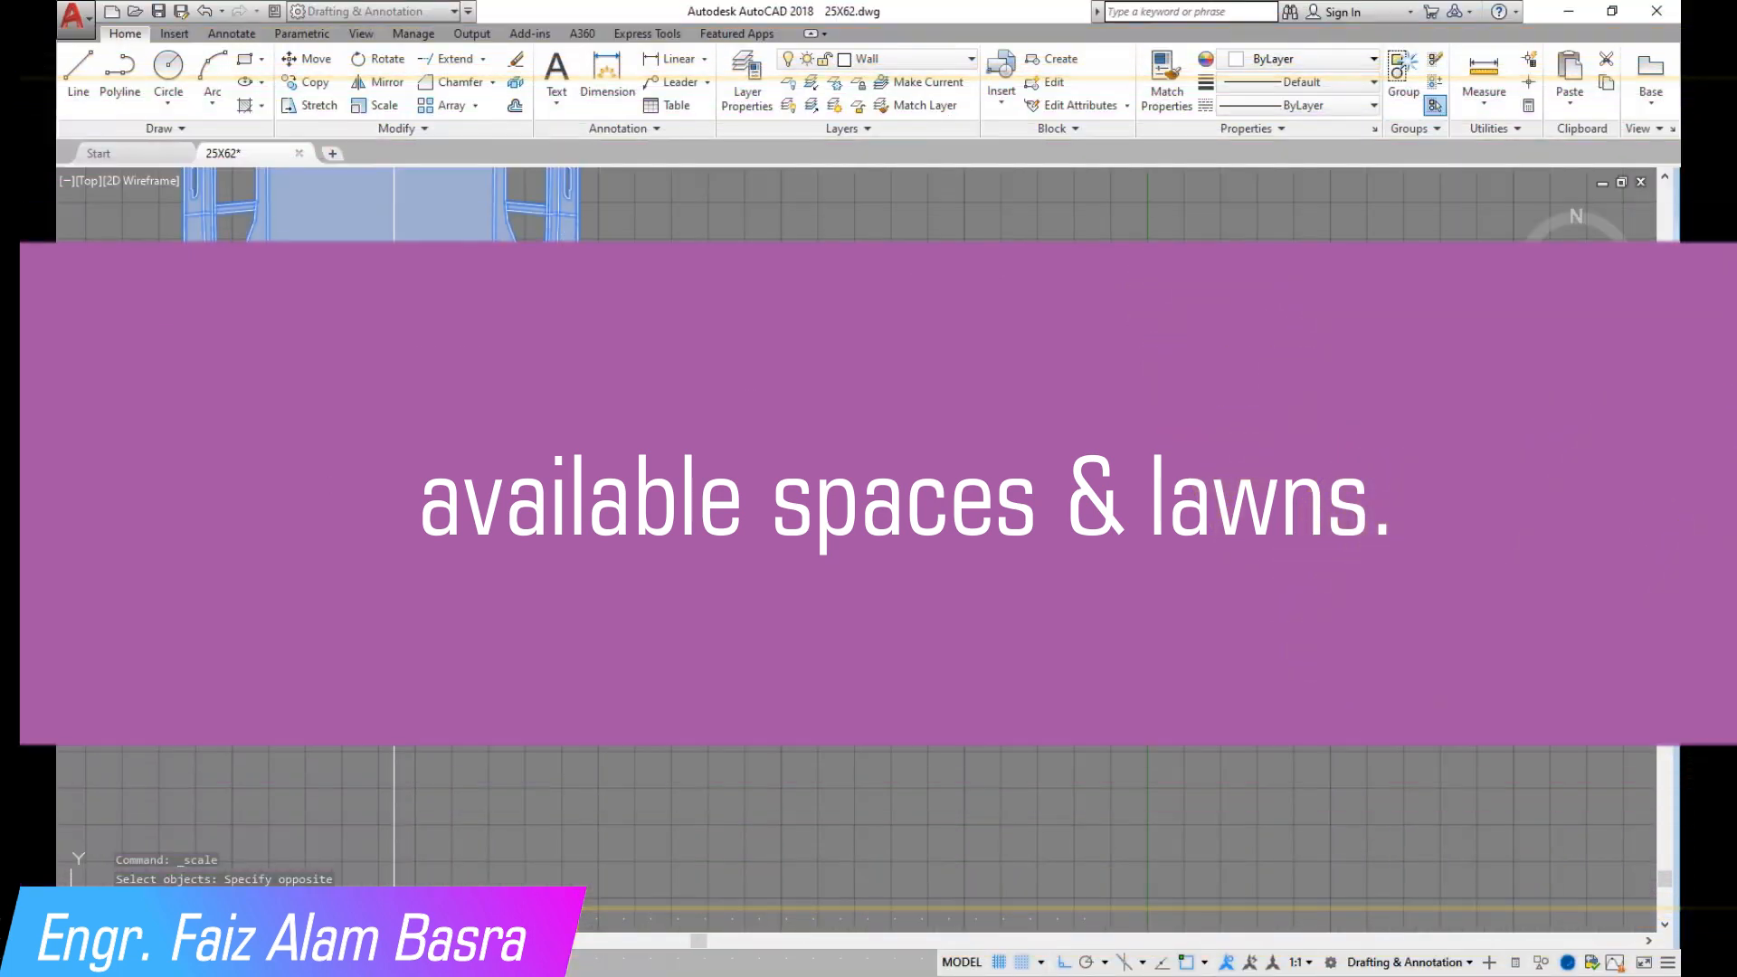
click(378, 633)
key(Return)
scroll(648, 752, down, 6)
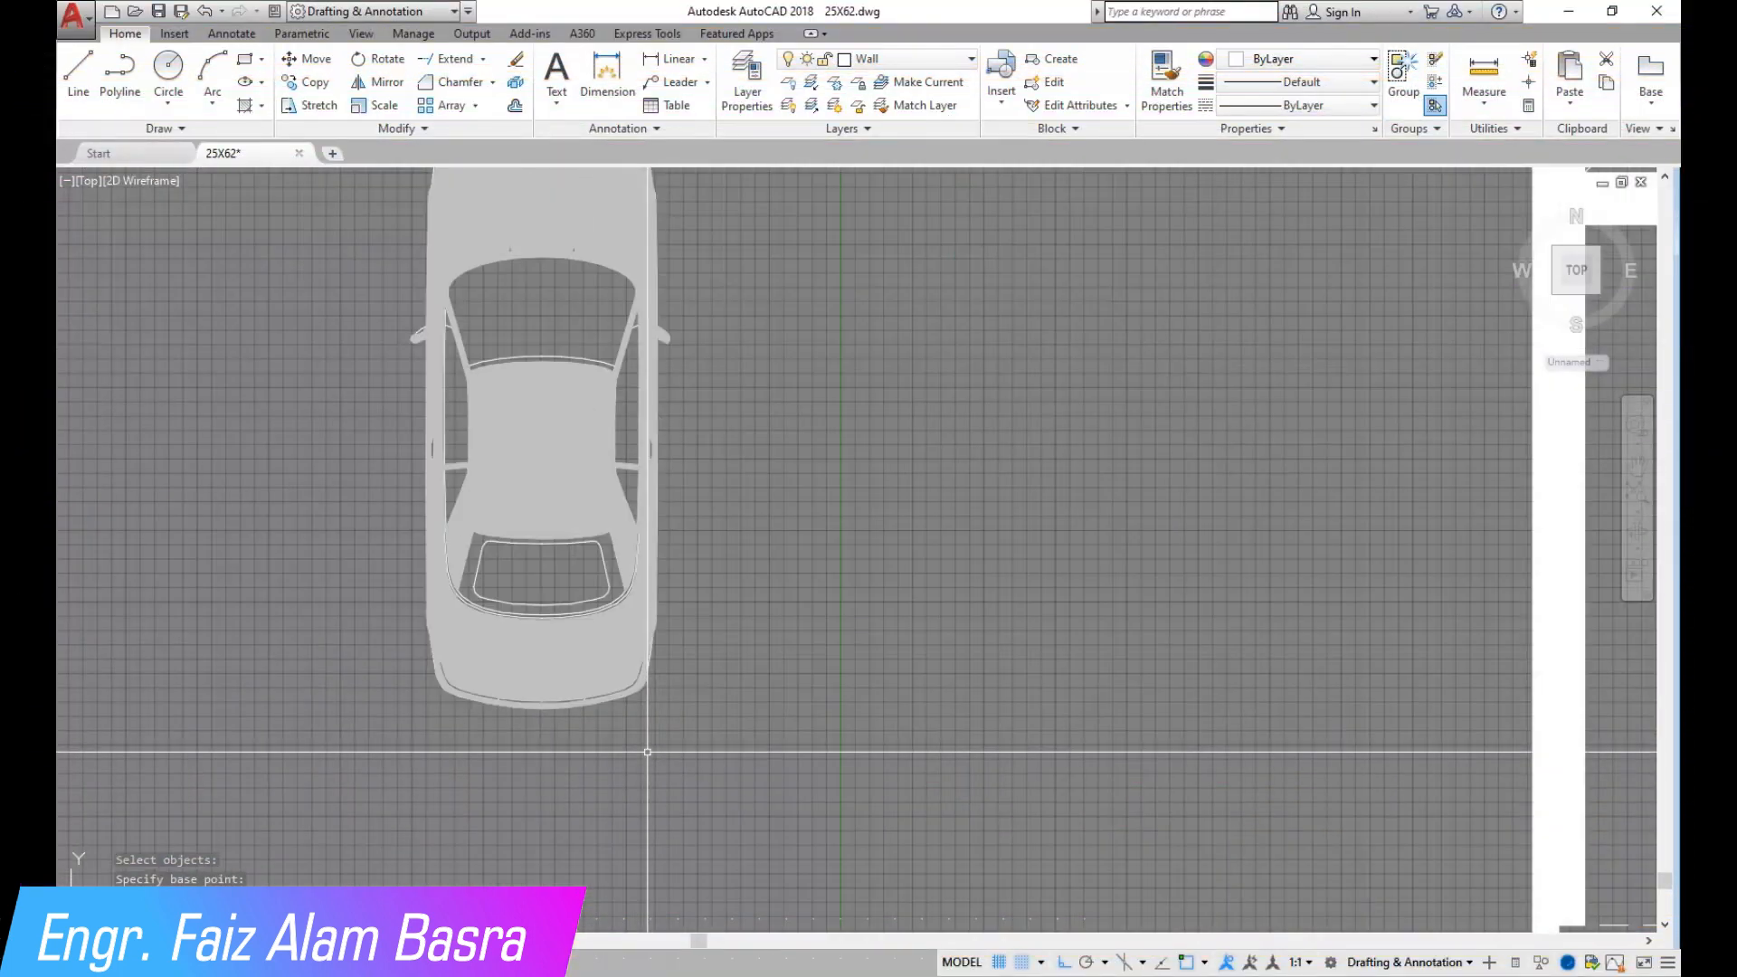
click(314, 61)
click(726, 776)
click(495, 444)
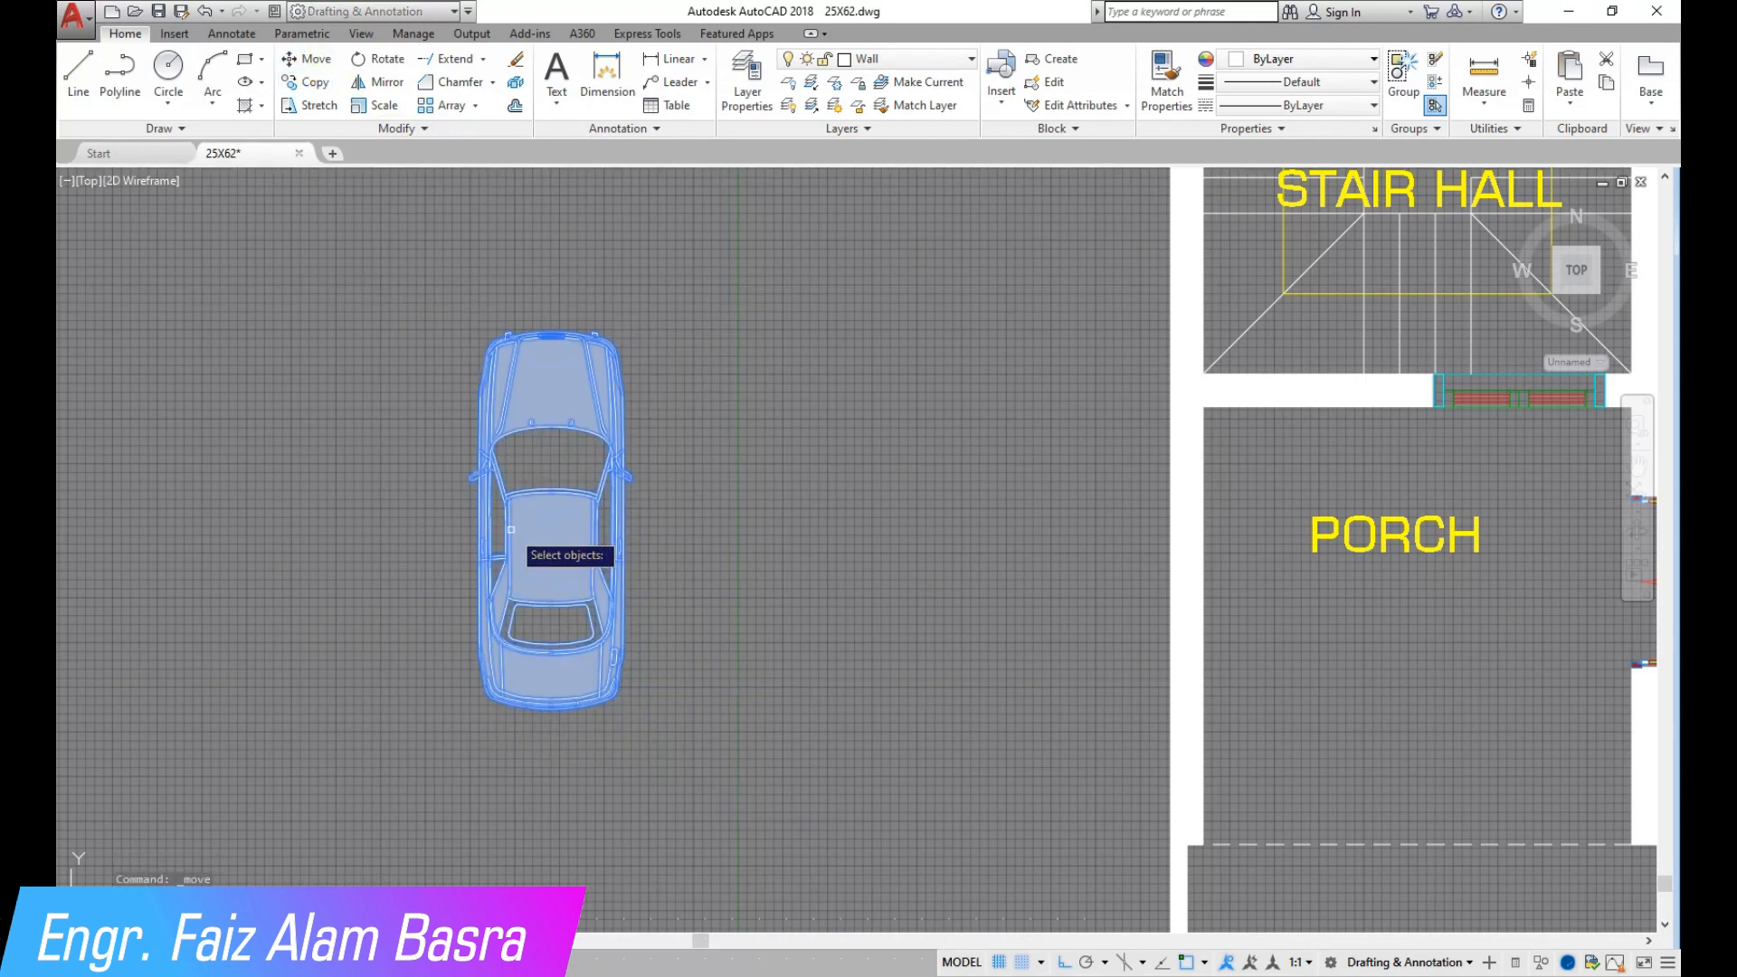
key(Return)
scroll(407, 615, down, 5)
scroll(791, 731, up, 2)
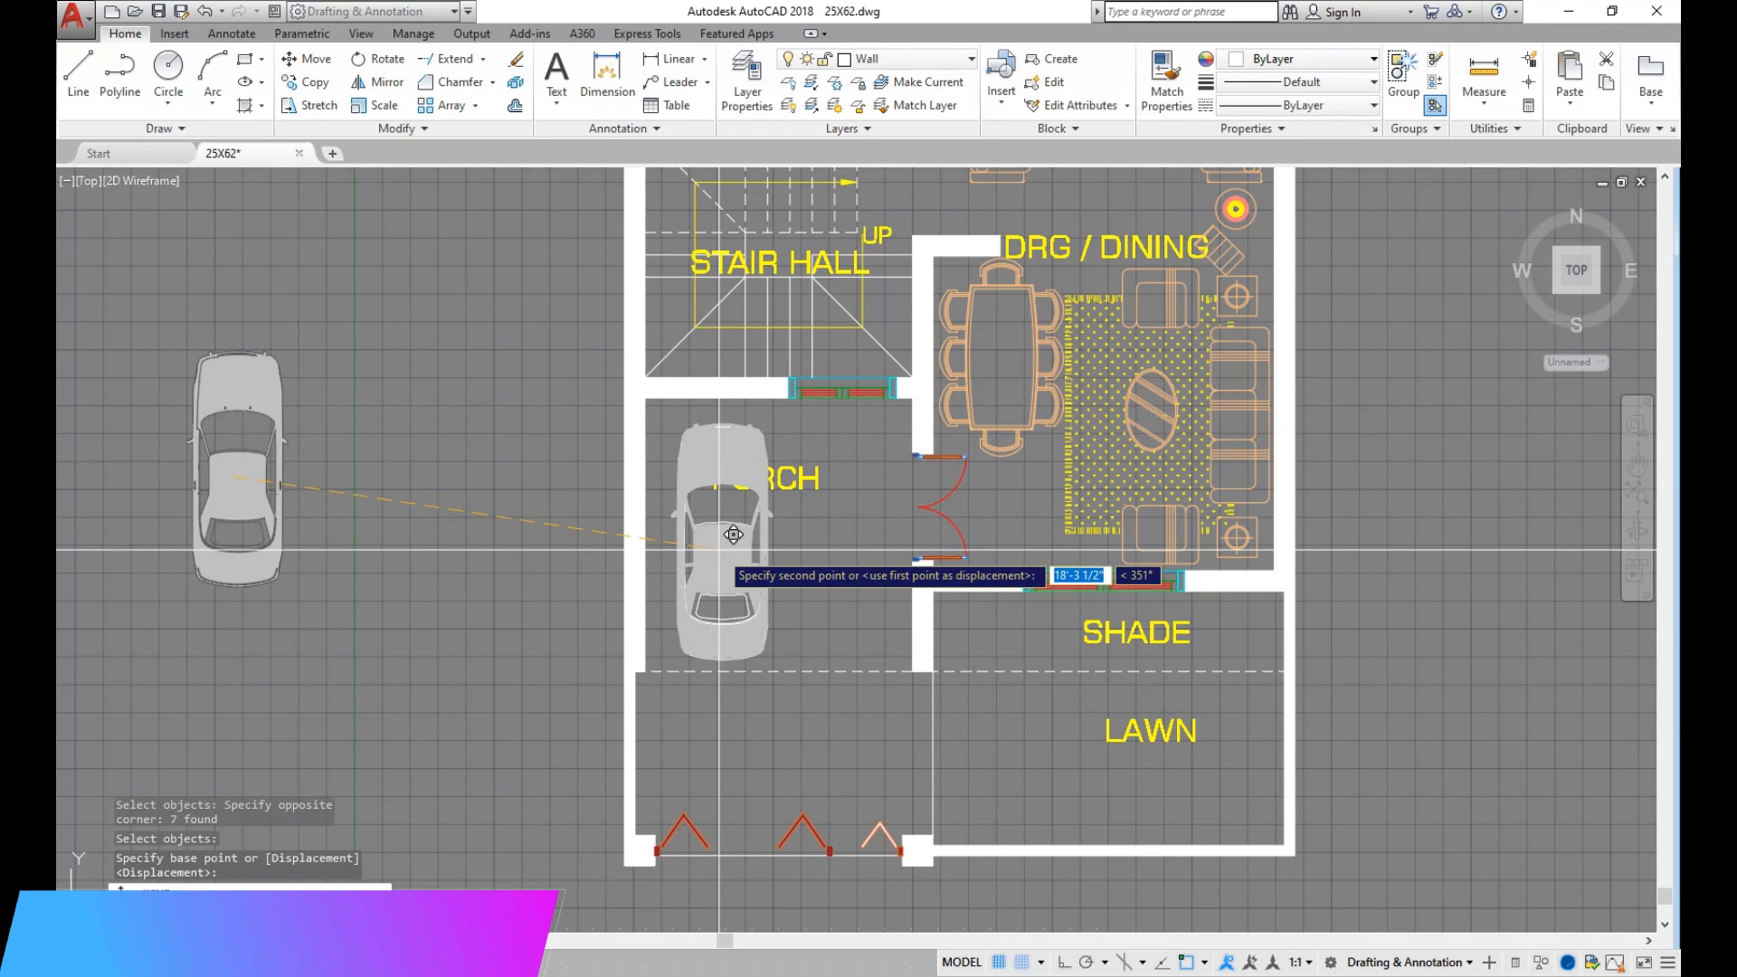
key(Escape)
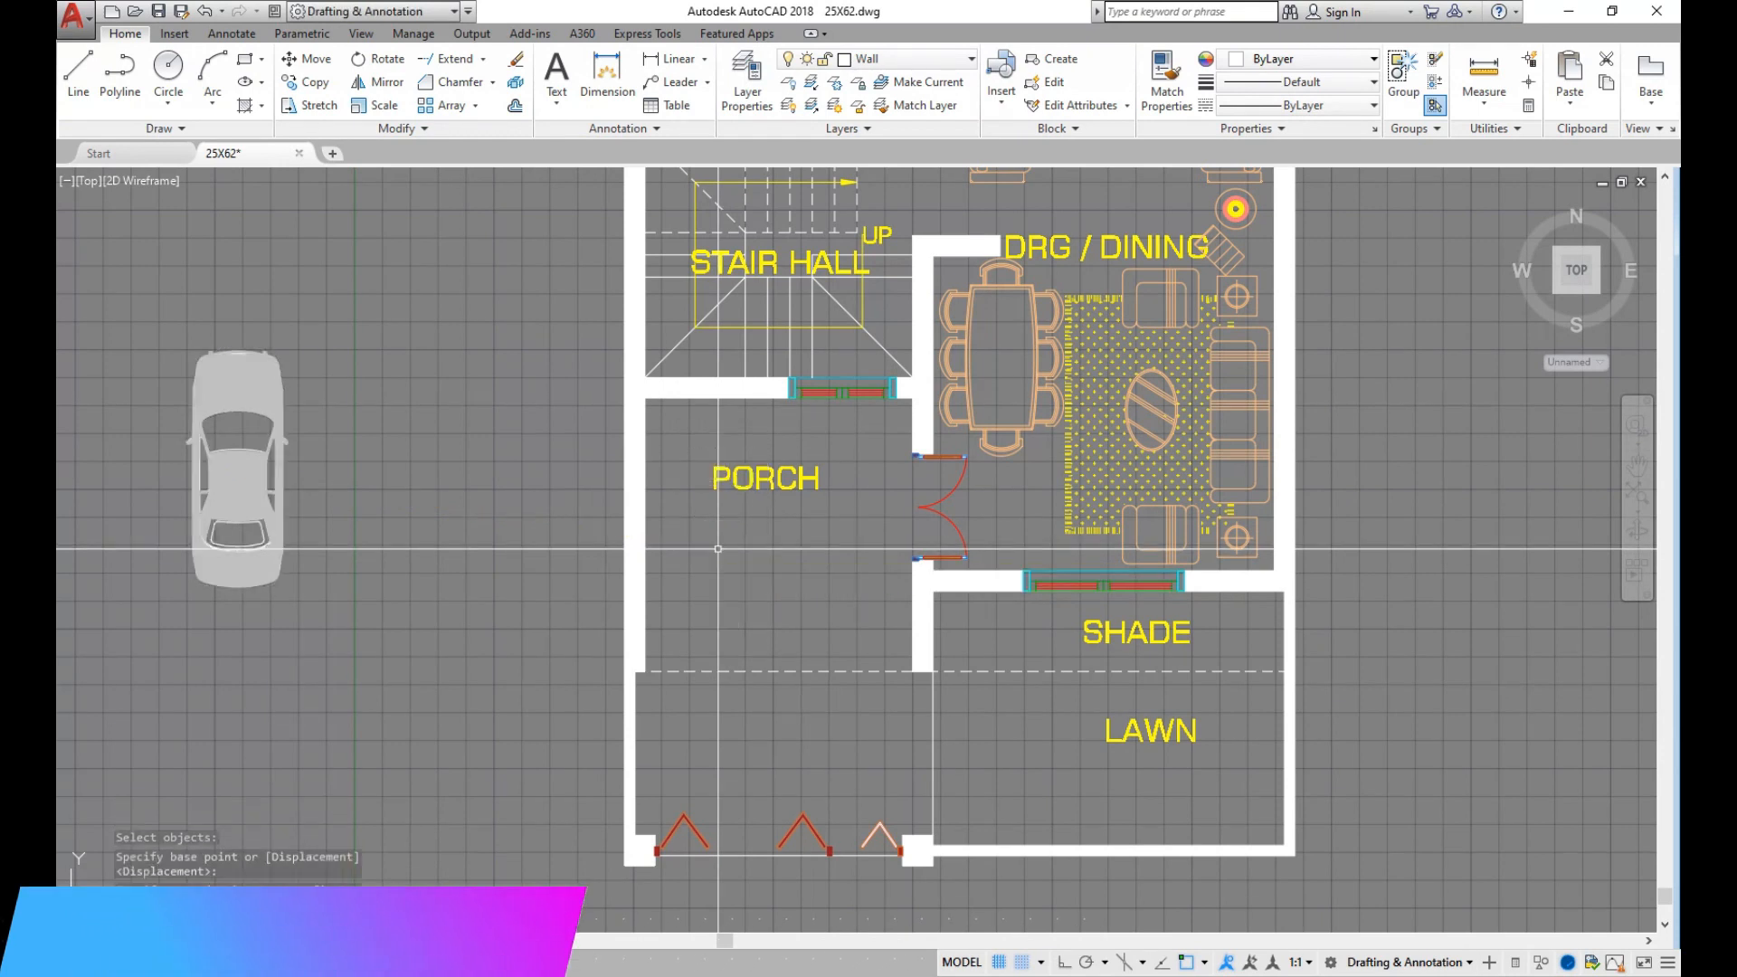
Measure the porch's length along its outer wall, from the stair hall wall to the dashed line.
click(674, 59)
click(645, 398)
click(645, 671)
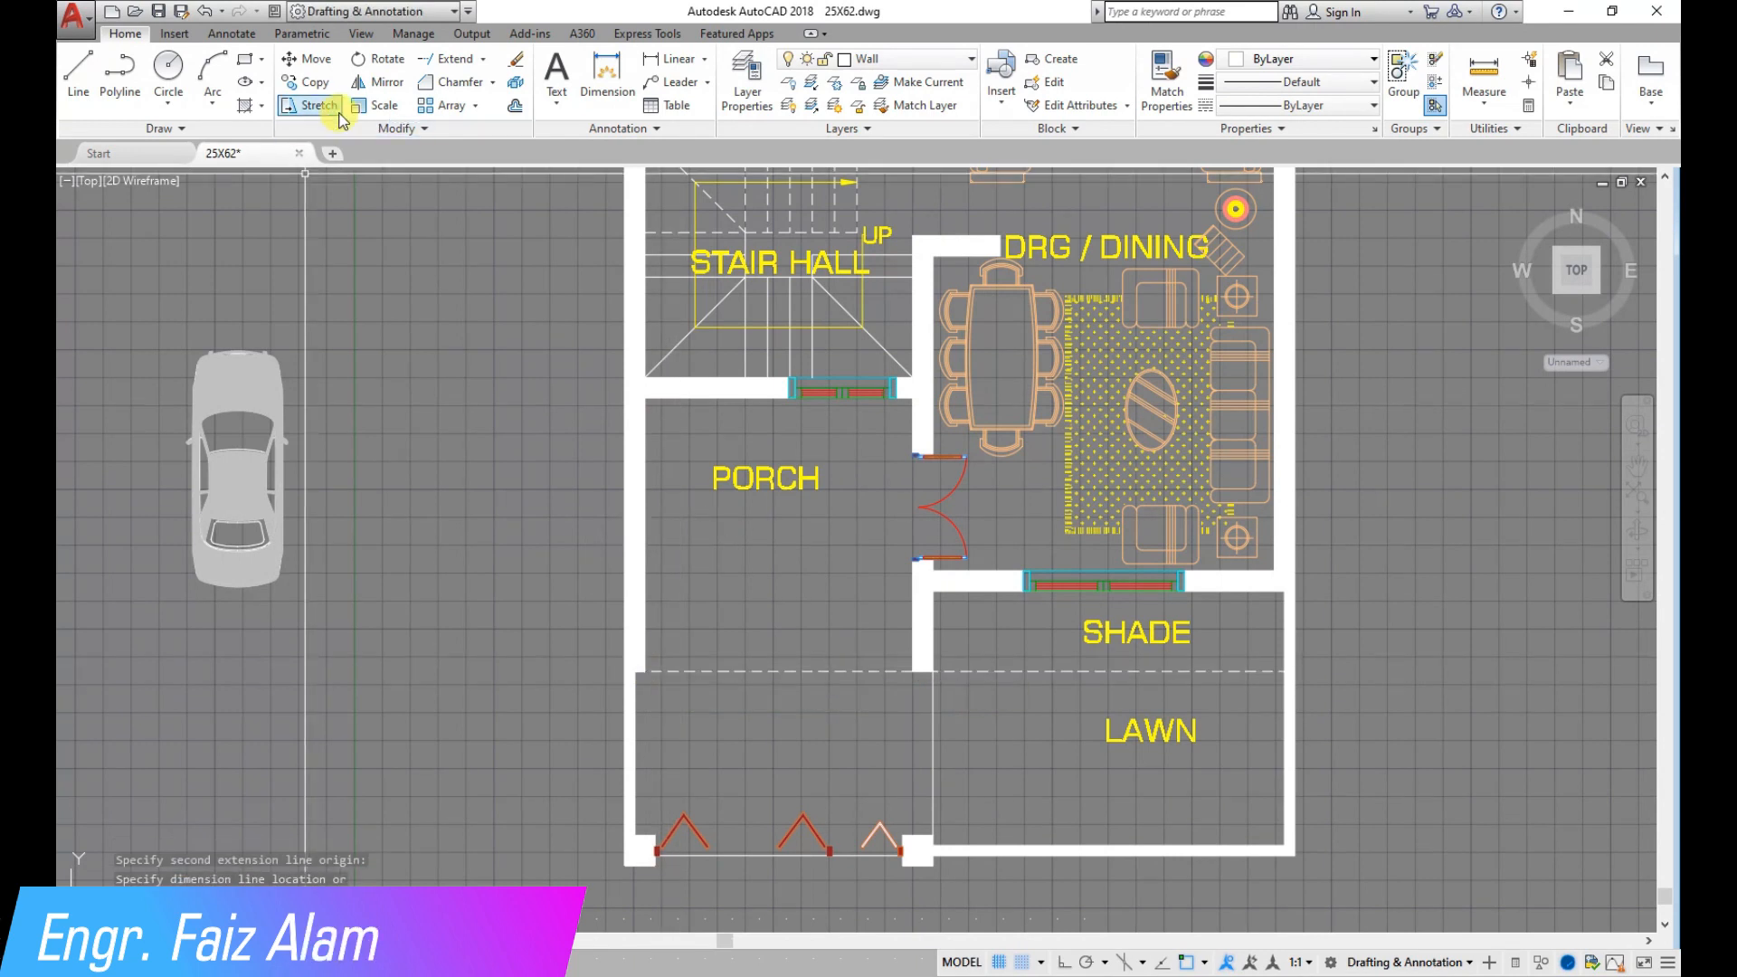
Scale the whole car by a factor of 1.2 from a base point at the middle of its rear bumper.
click(387, 110)
click(380, 706)
click(148, 282)
key(Return)
scroll(228, 607, up, 6)
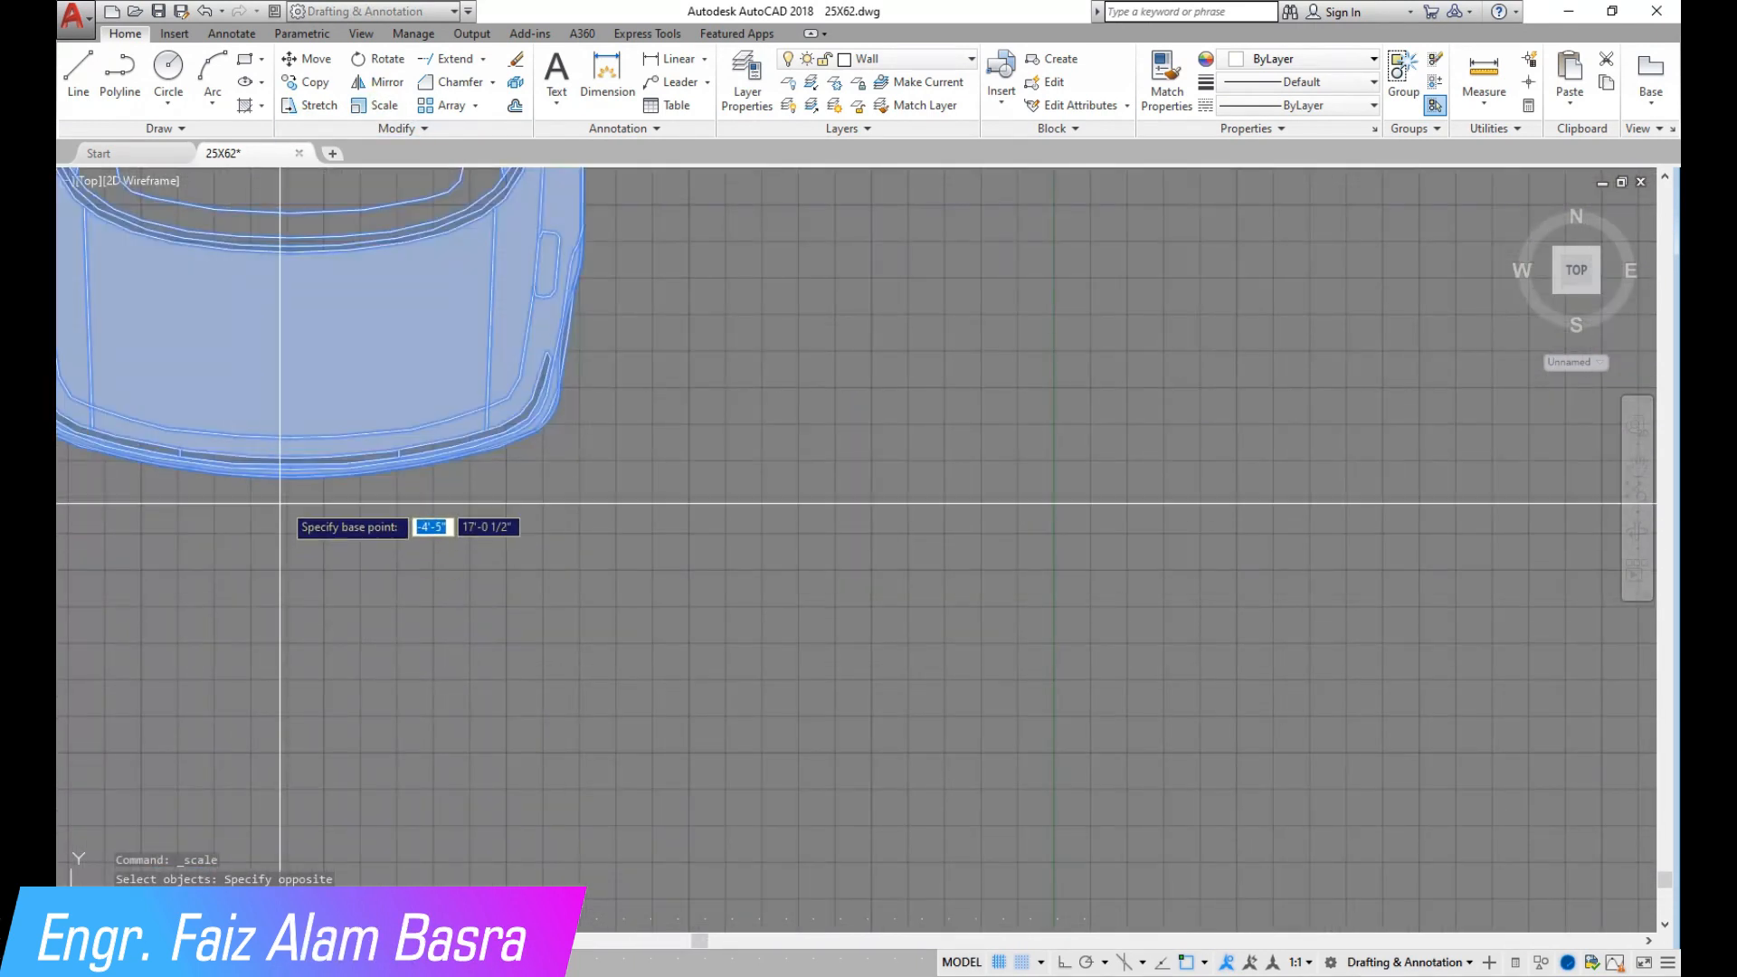
click(287, 482)
text(1.2)
key(Return)
scroll(380, 548, down, 7)
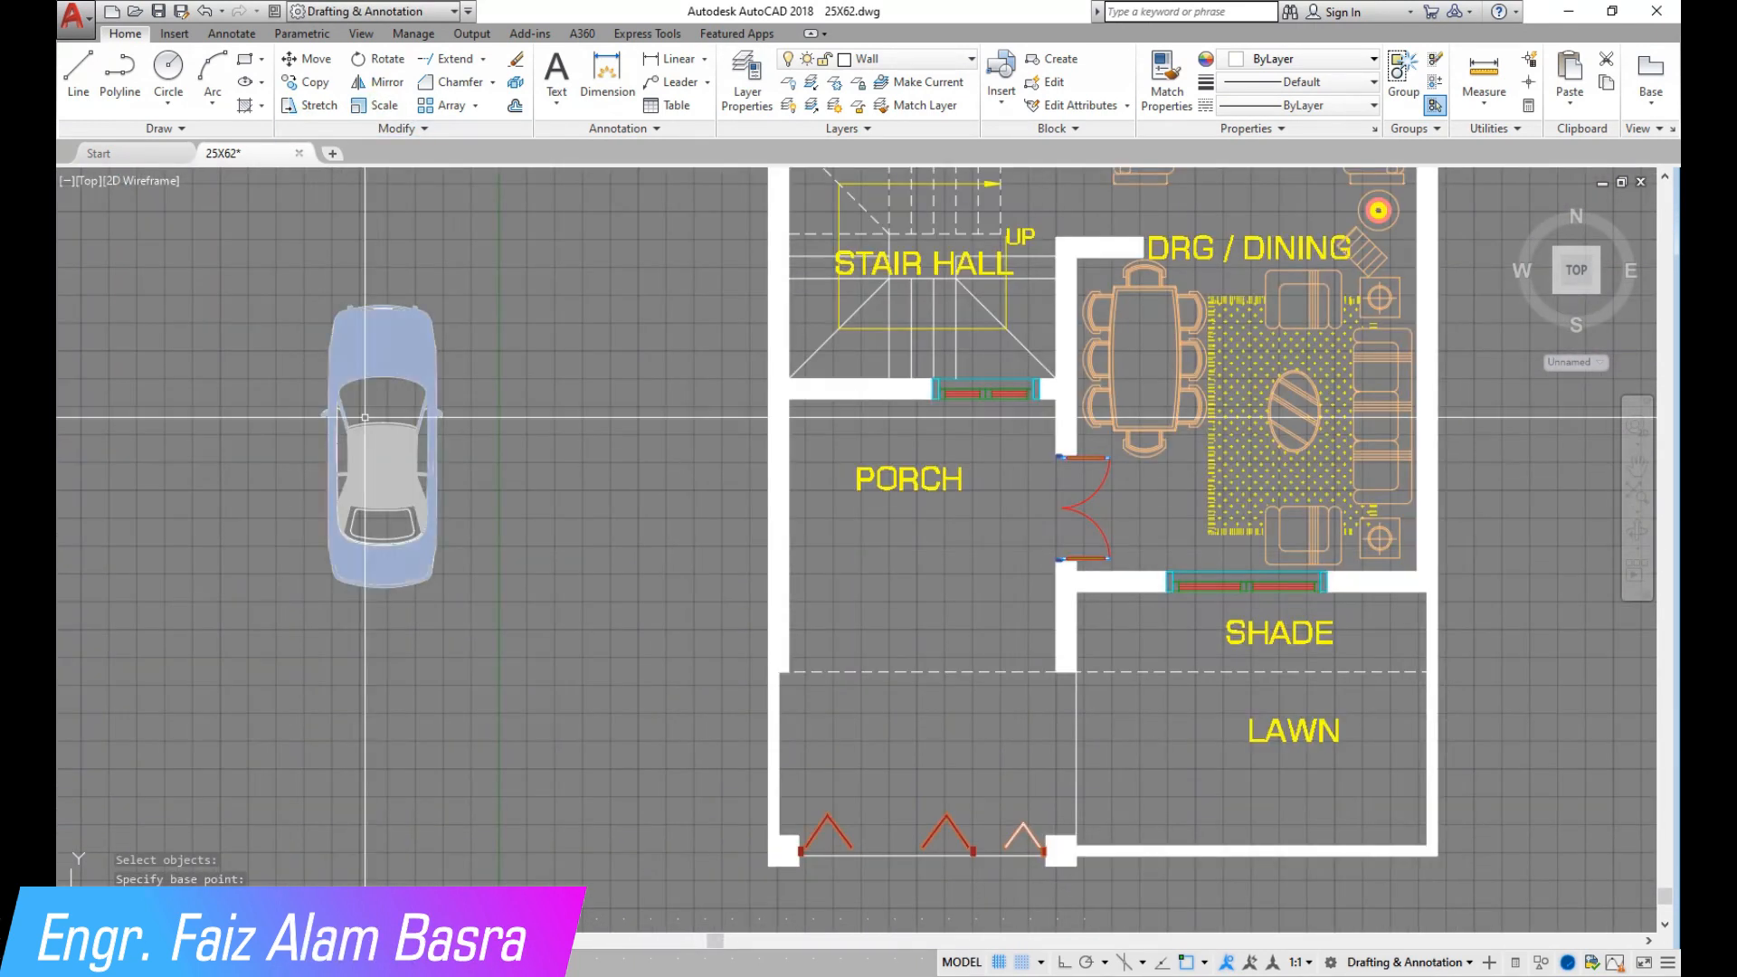
Move the enlarged car into the porch, parked beside the outer wall.
click(322, 68)
click(531, 795)
click(237, 242)
key(Return)
click(378, 463)
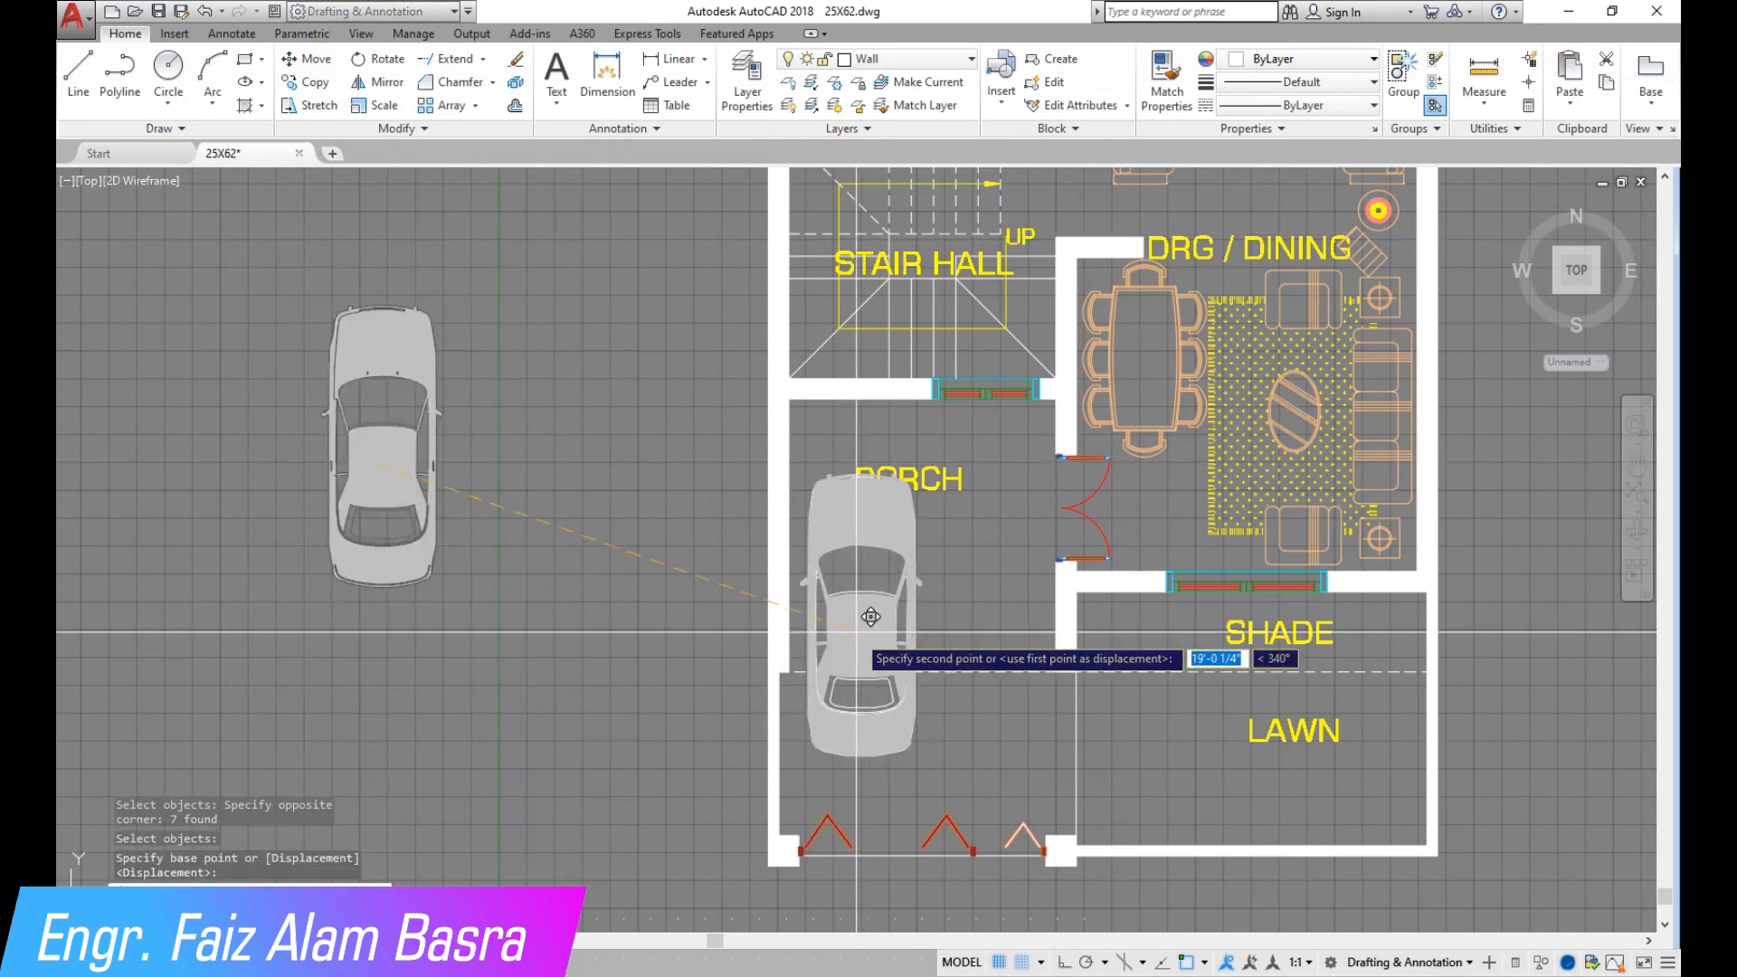
click(868, 554)
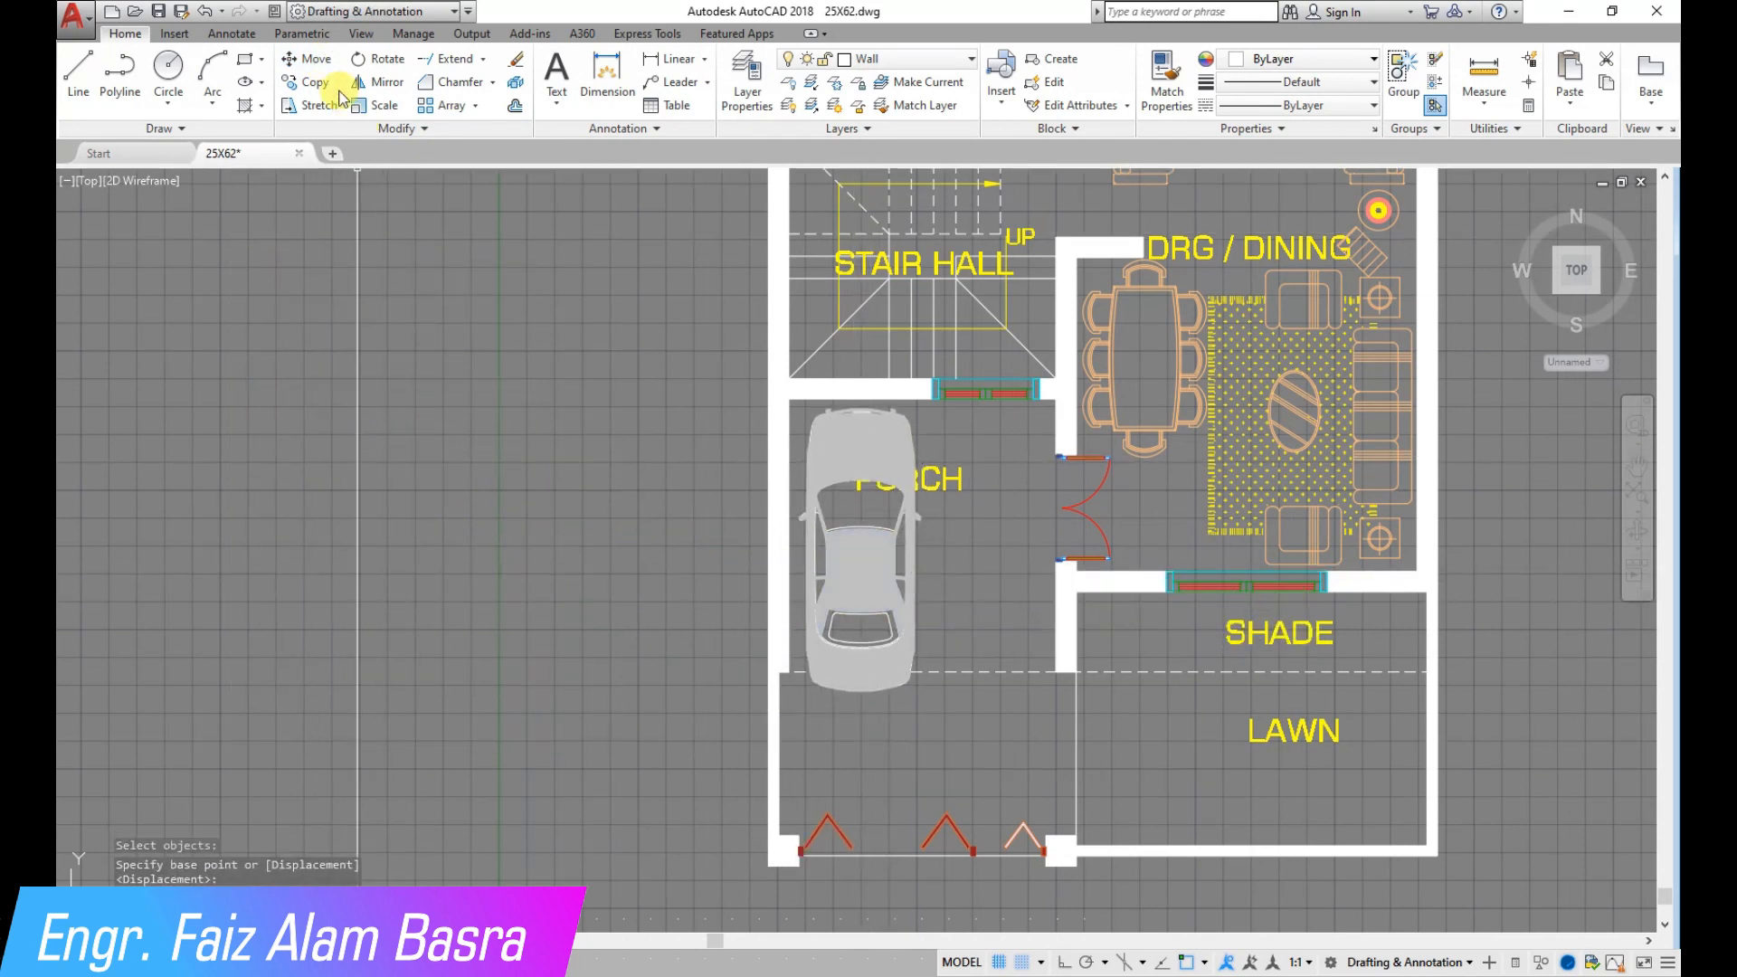
Move the PORCH label off the car into the free space between the car and the entrance door.
click(953, 459)
key(Return)
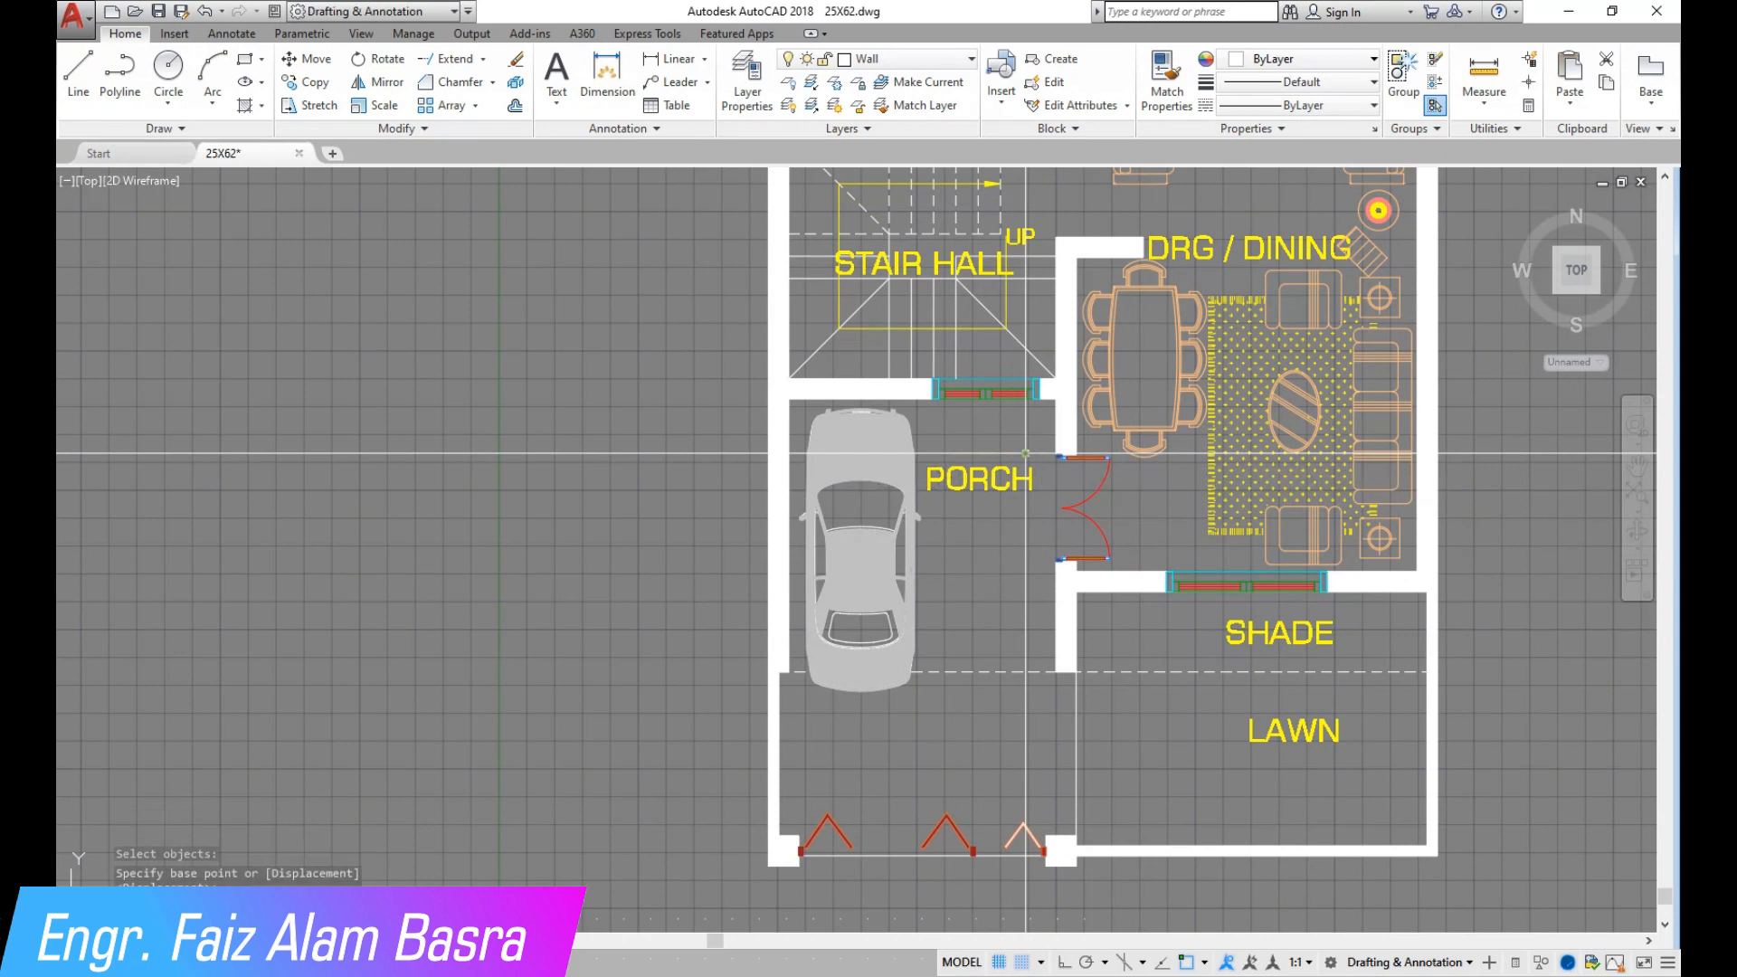
scroll(891, 671, down, 3)
scroll(891, 671, up, 3)
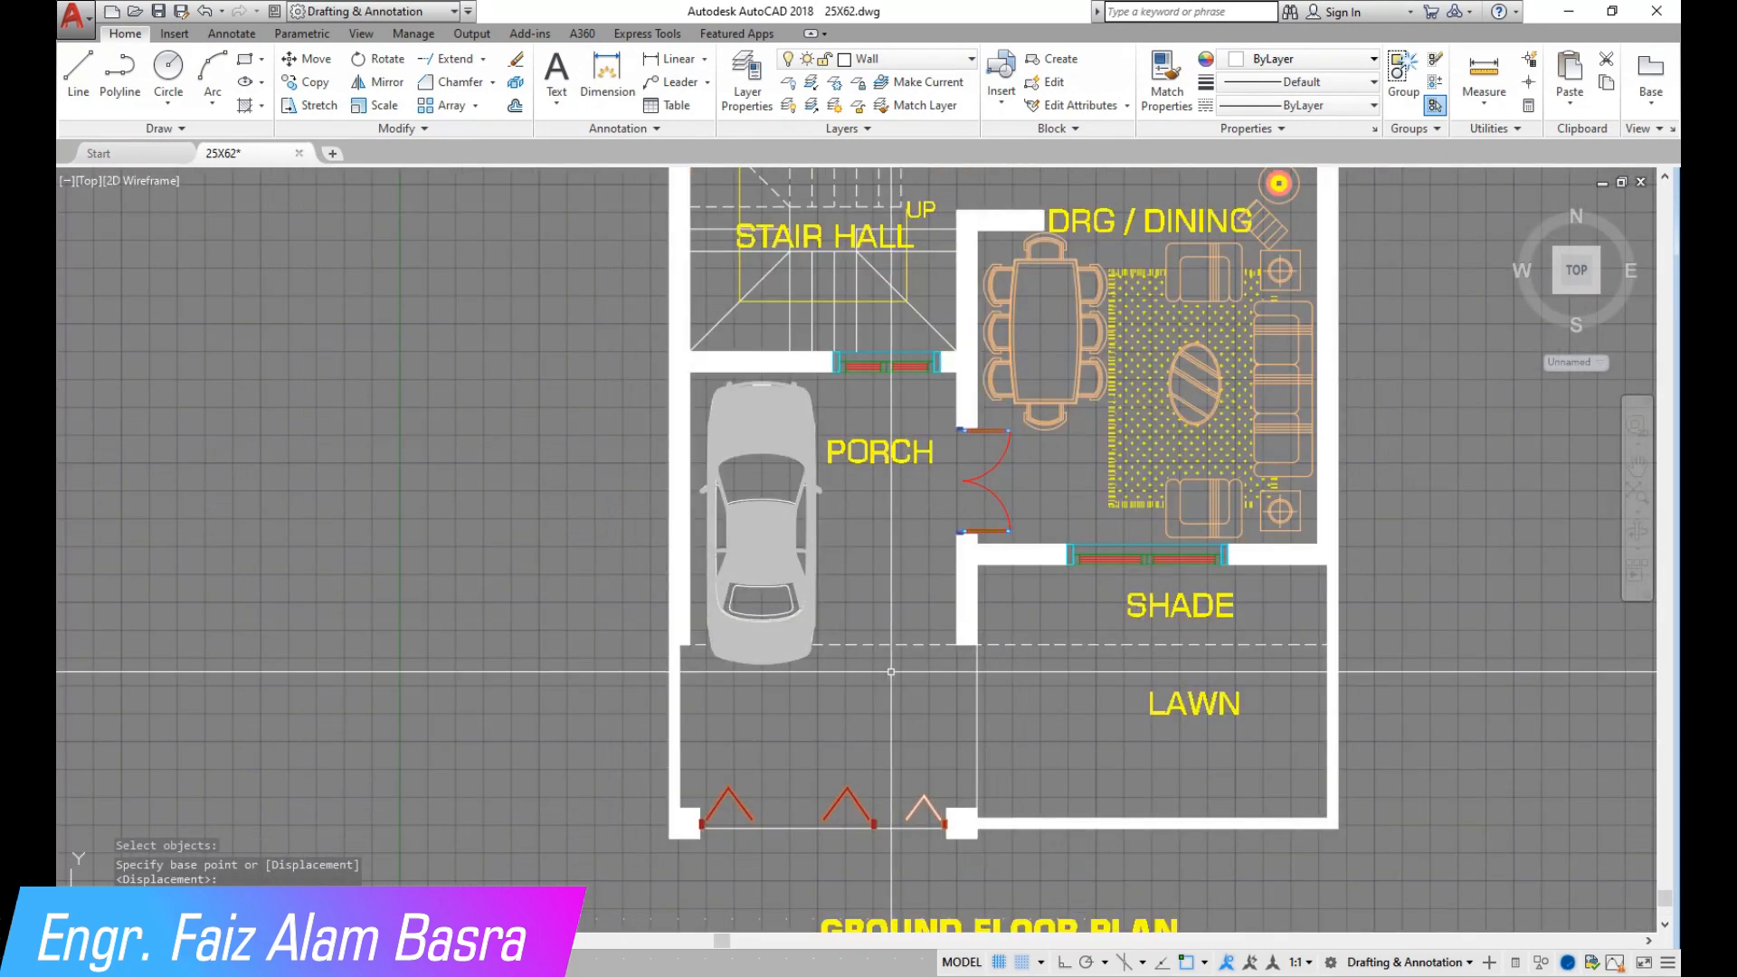
Change the car's roof hatch colour to dark red and match that hatch onto the car body.
click(766, 548)
click(699, 83)
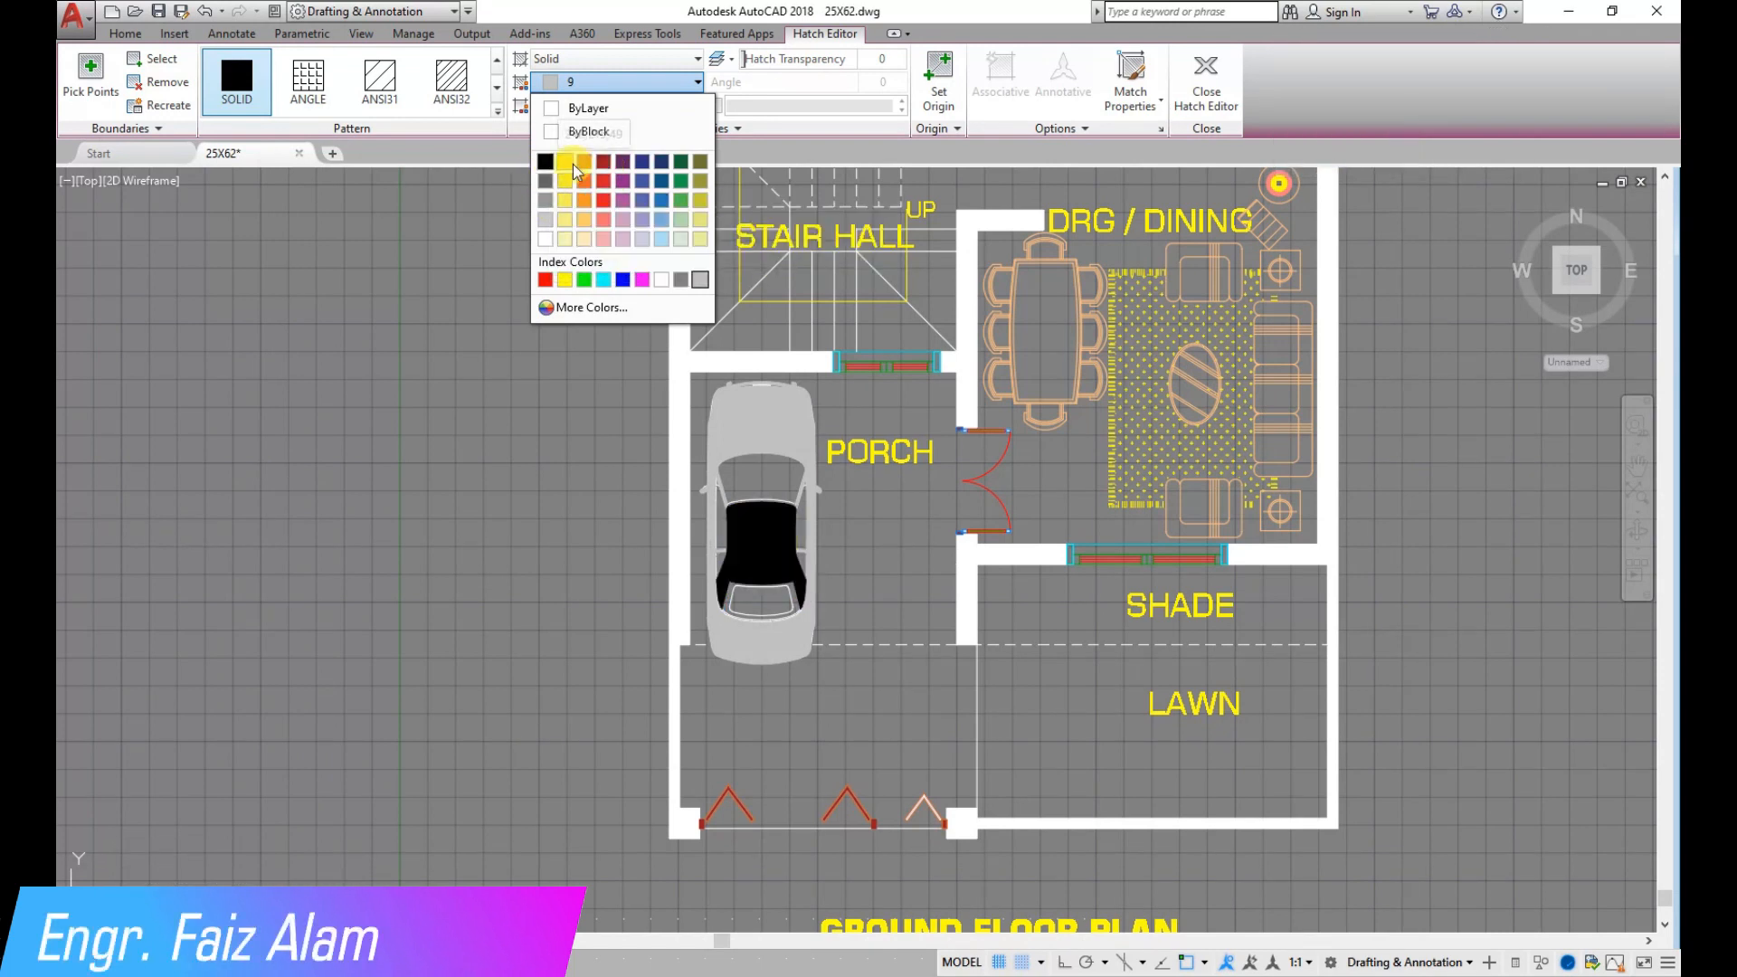
click(606, 163)
key(Escape)
scroll(684, 434, up, 2)
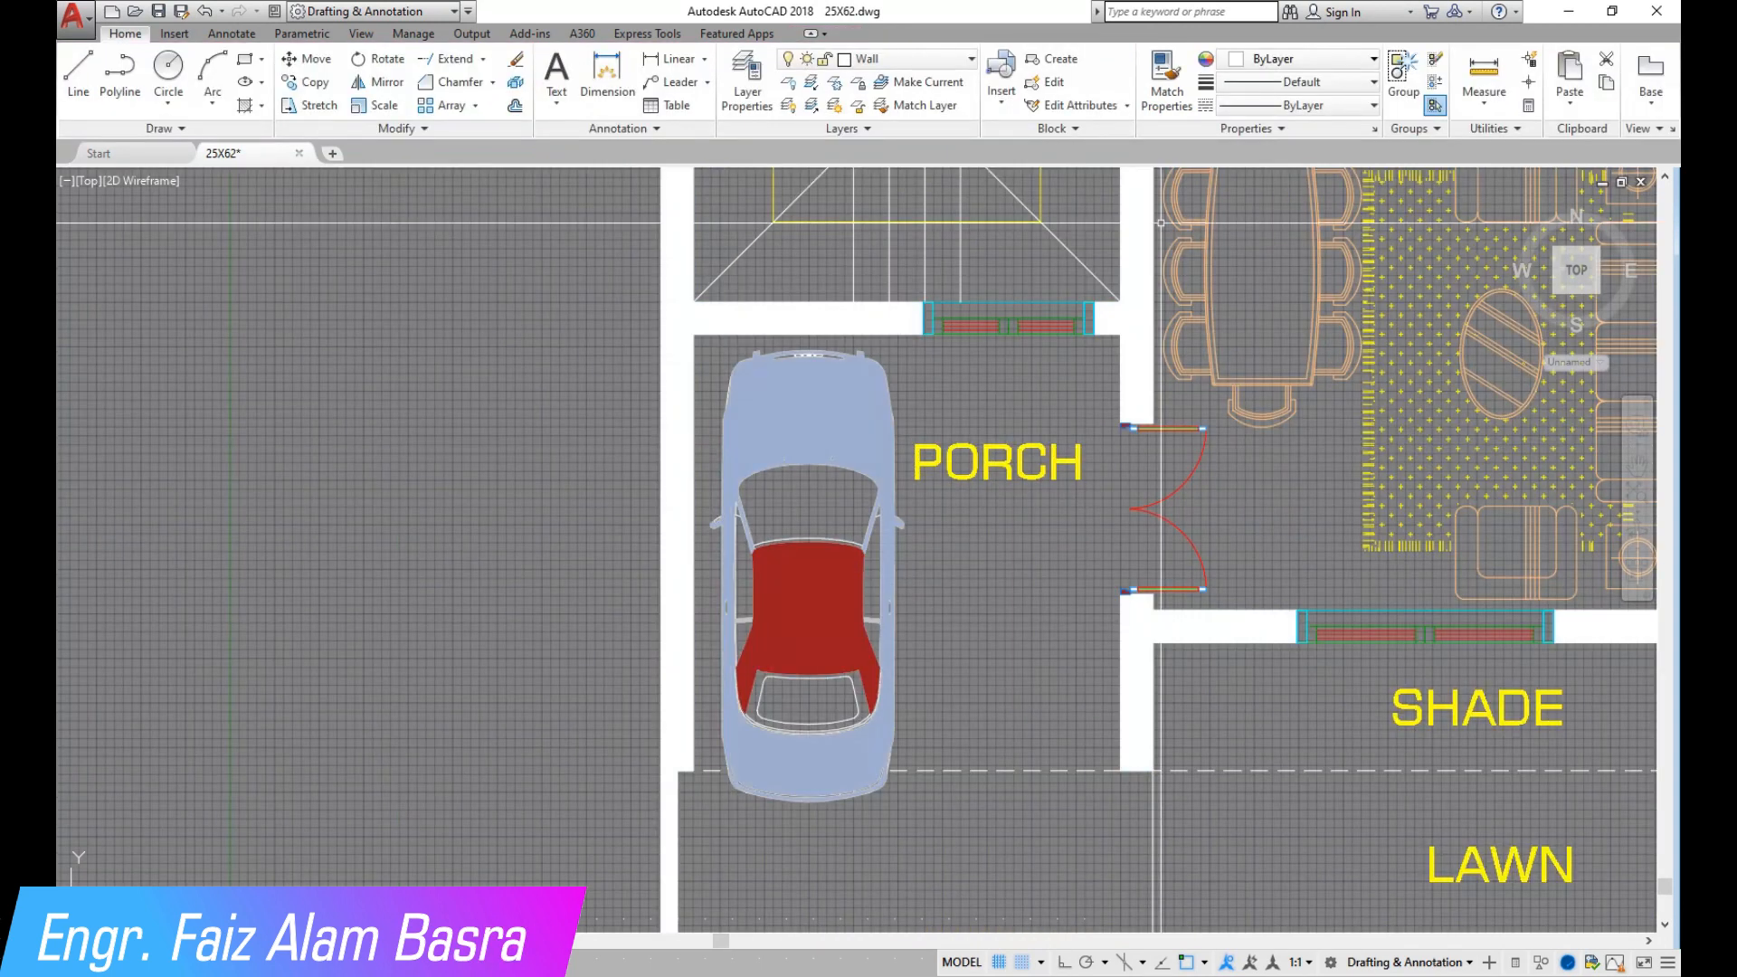
click(1138, 104)
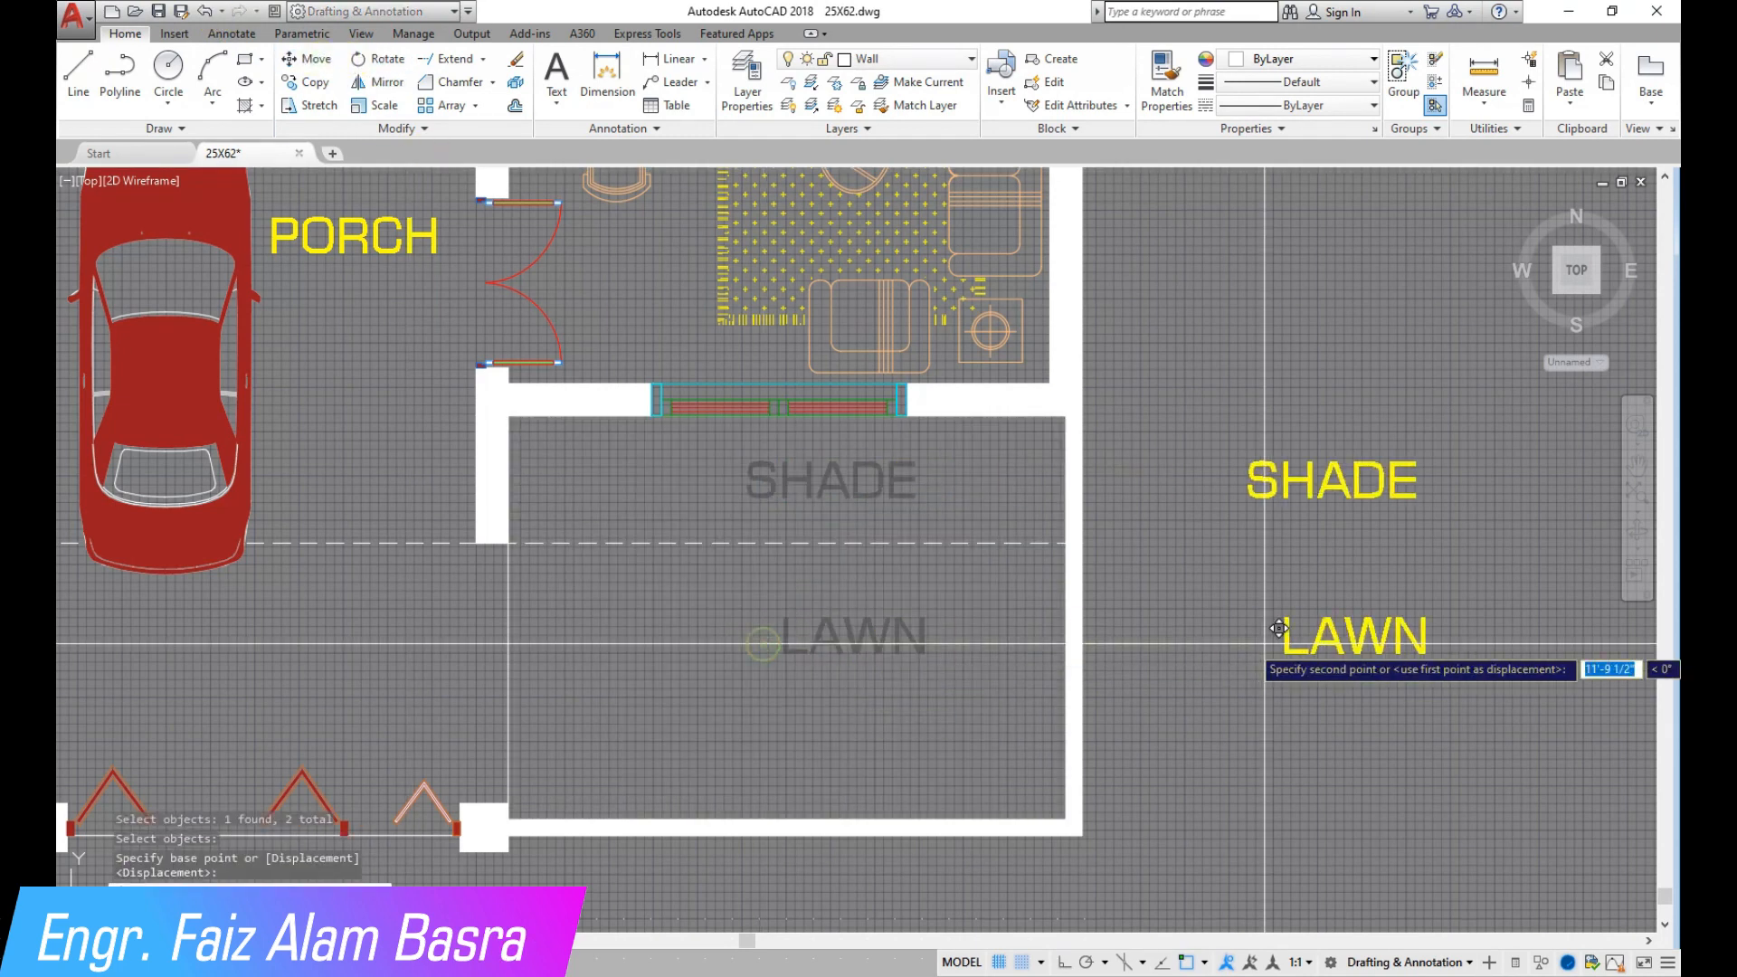
Move the front SHADE and LAWN labels outside the plan and fill both front areas with a solid hatch.
click(1330, 656)
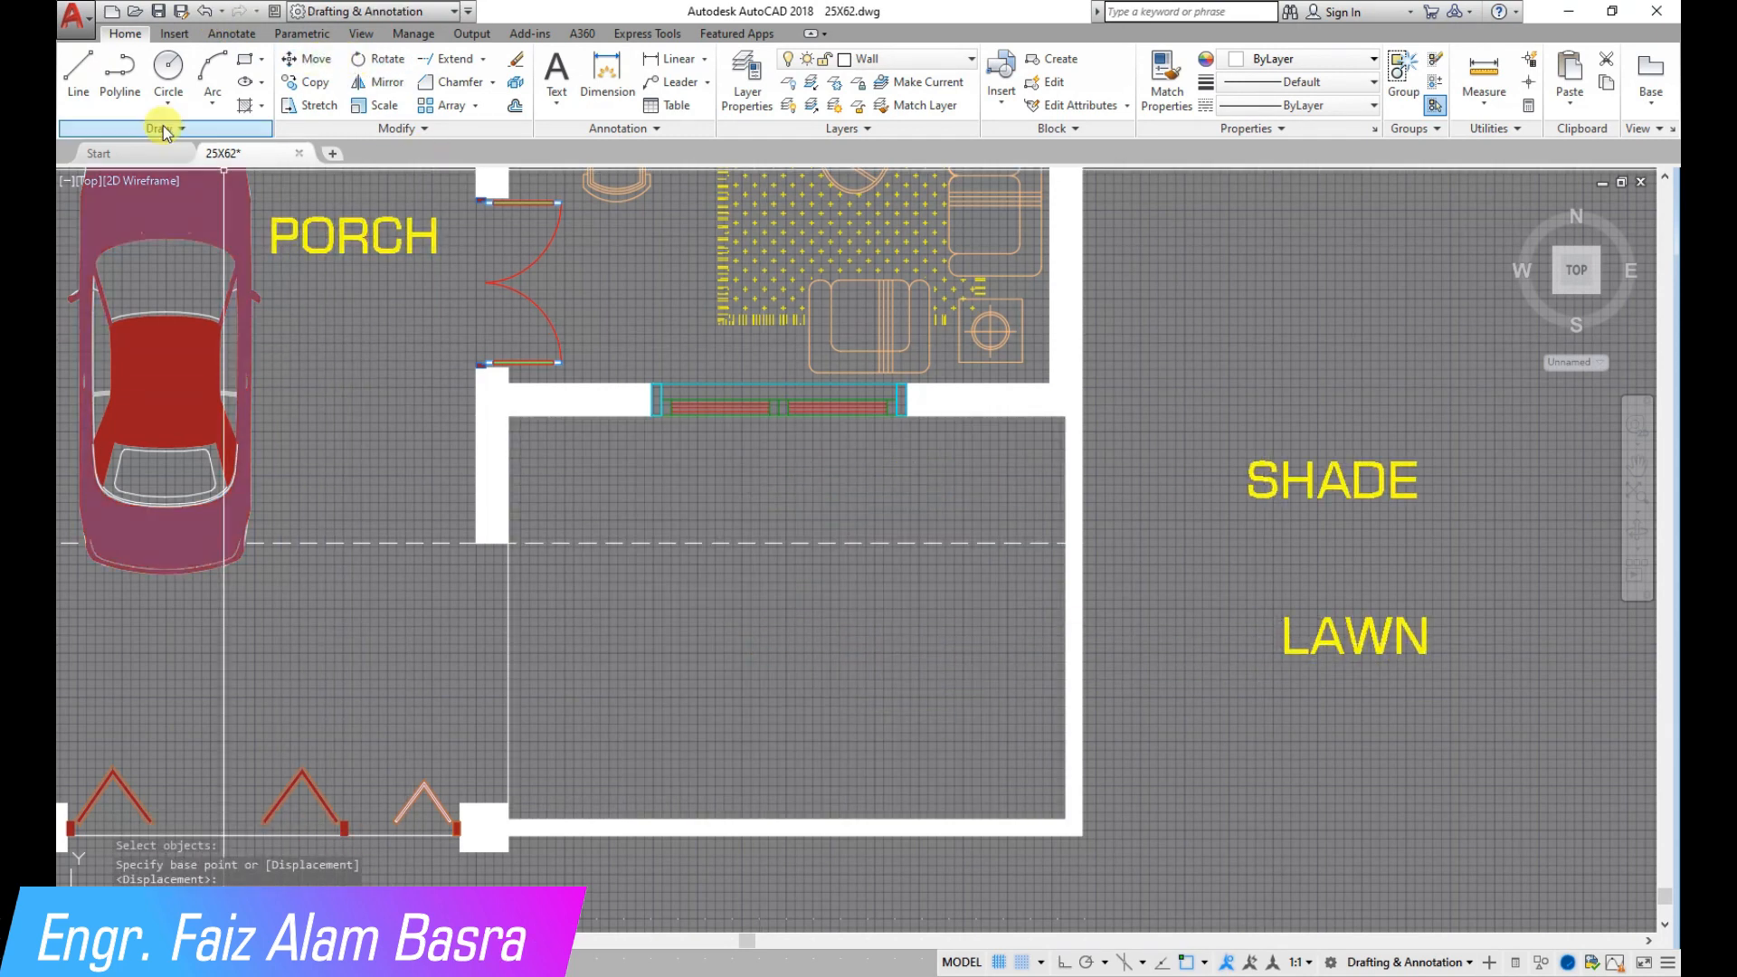
middle_drag(512, 625, 643, 615)
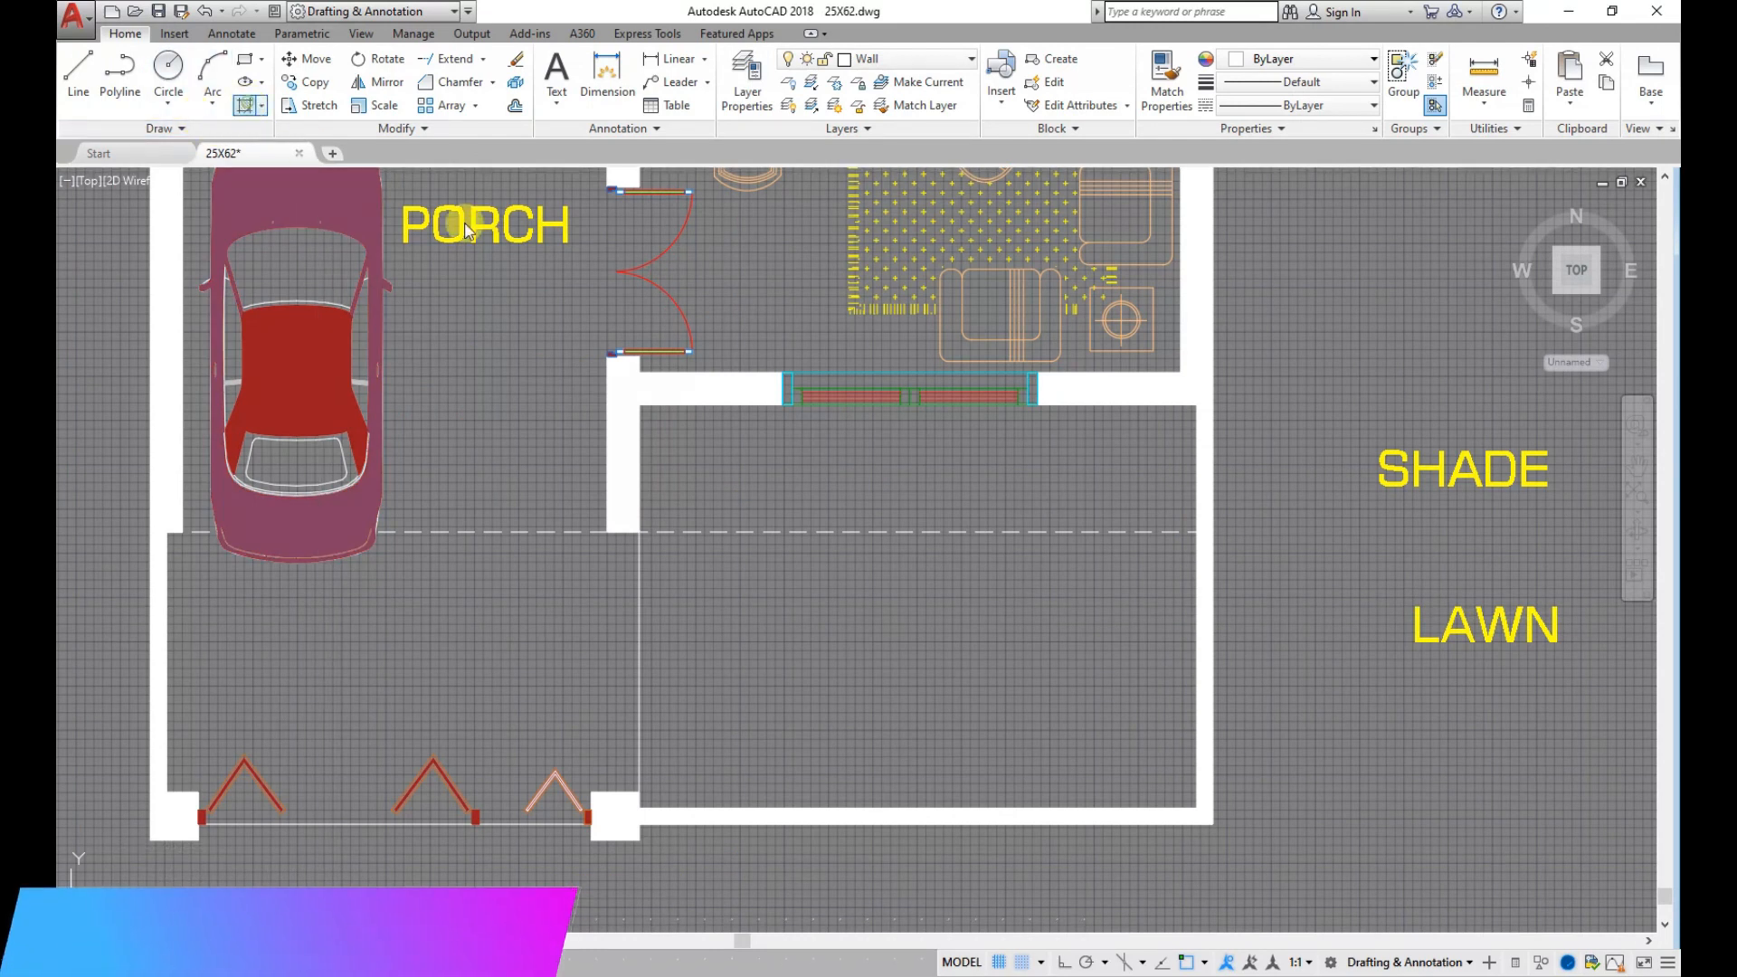
click(857, 460)
click(880, 620)
scroll(843, 641, down, 8)
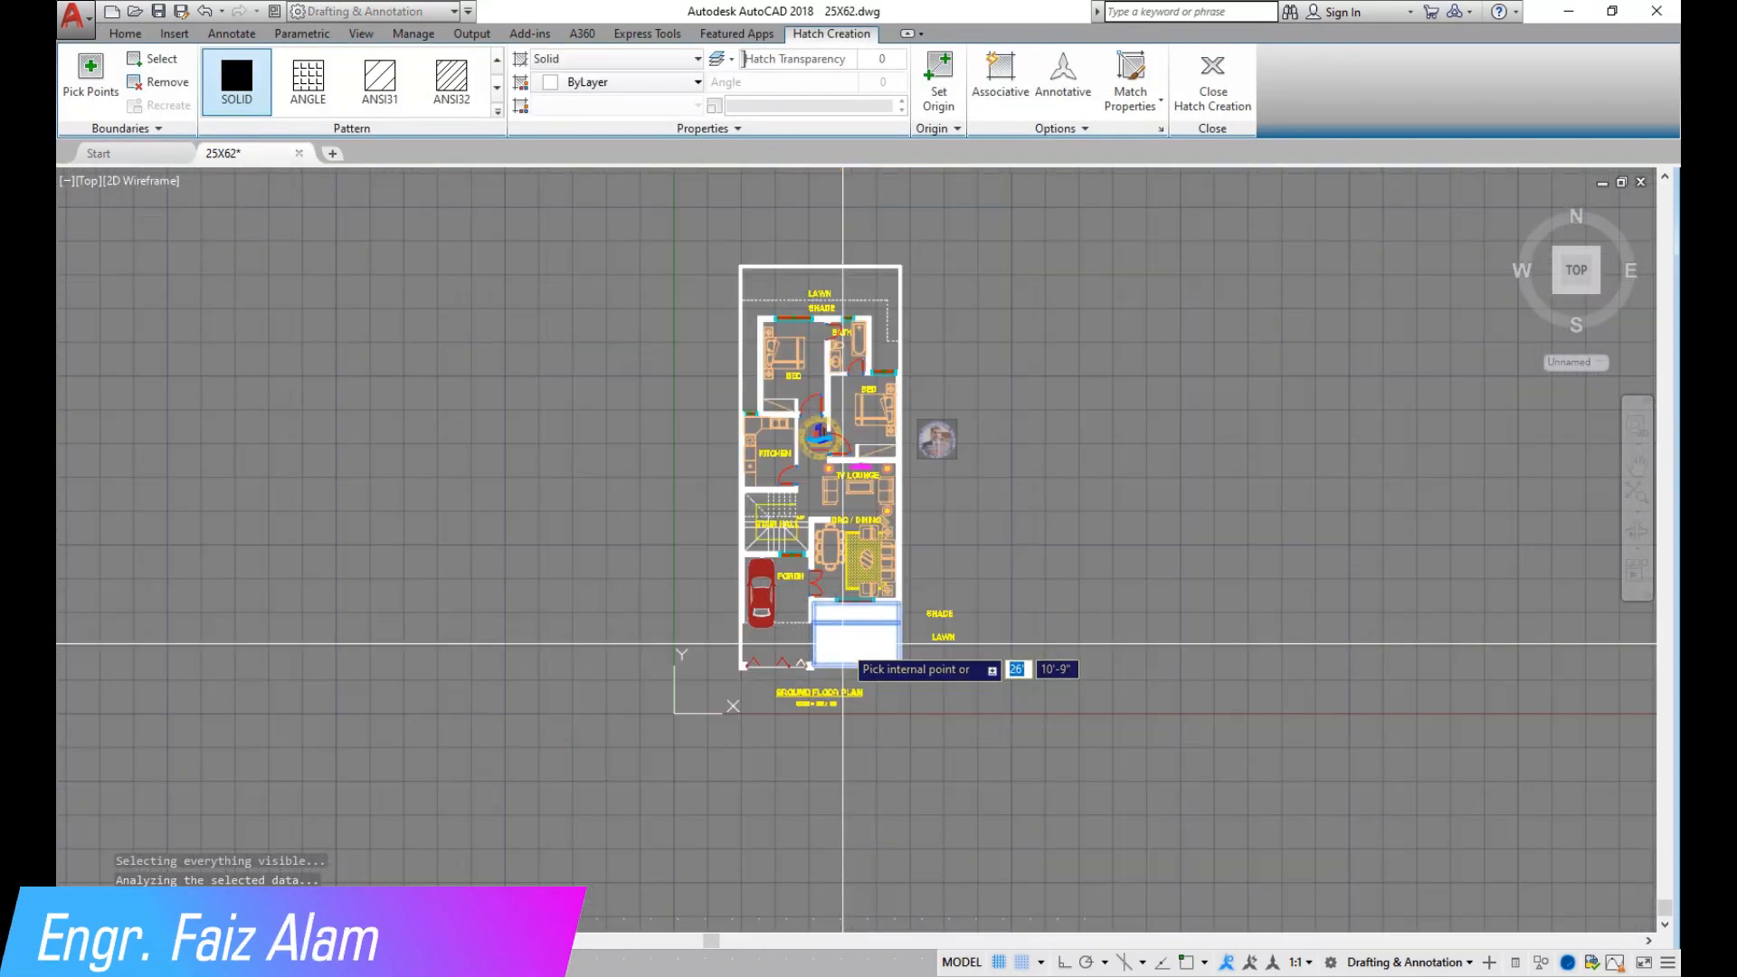
key(Return)
Move the rear LAWN and SHADE labels outside the plan, beyond the side boundary wall.
scroll(762, 398, up, 4)
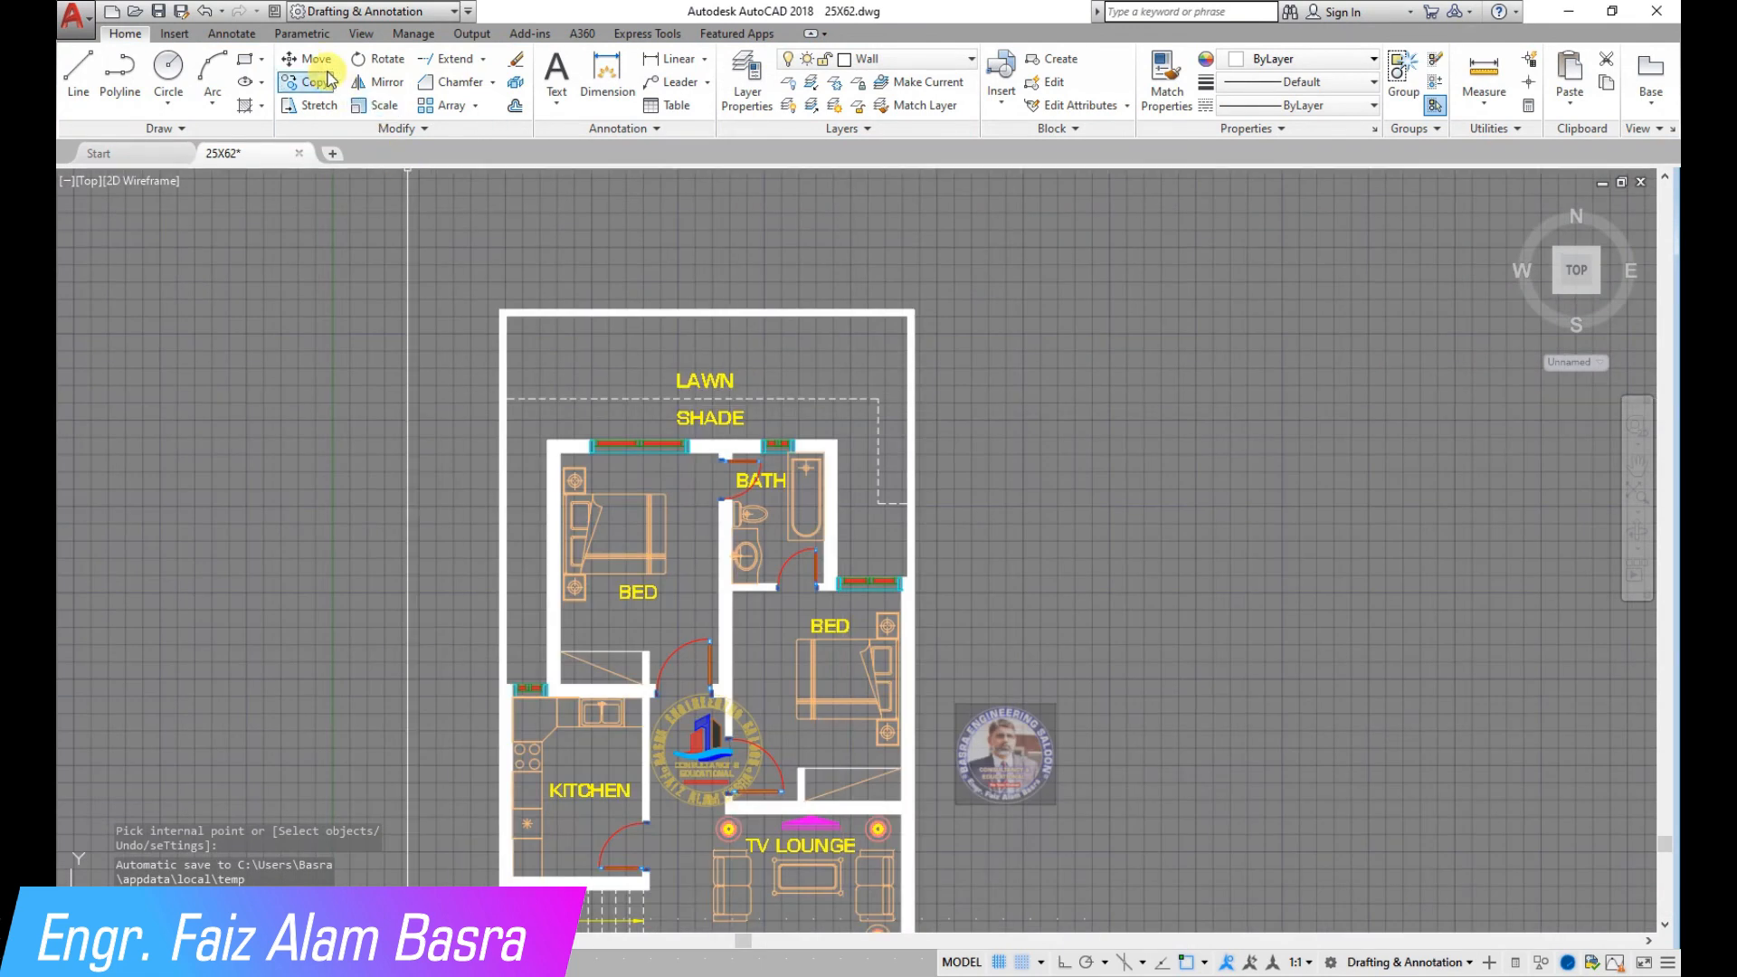
click(712, 380)
key(Return)
click(702, 233)
click(1003, 252)
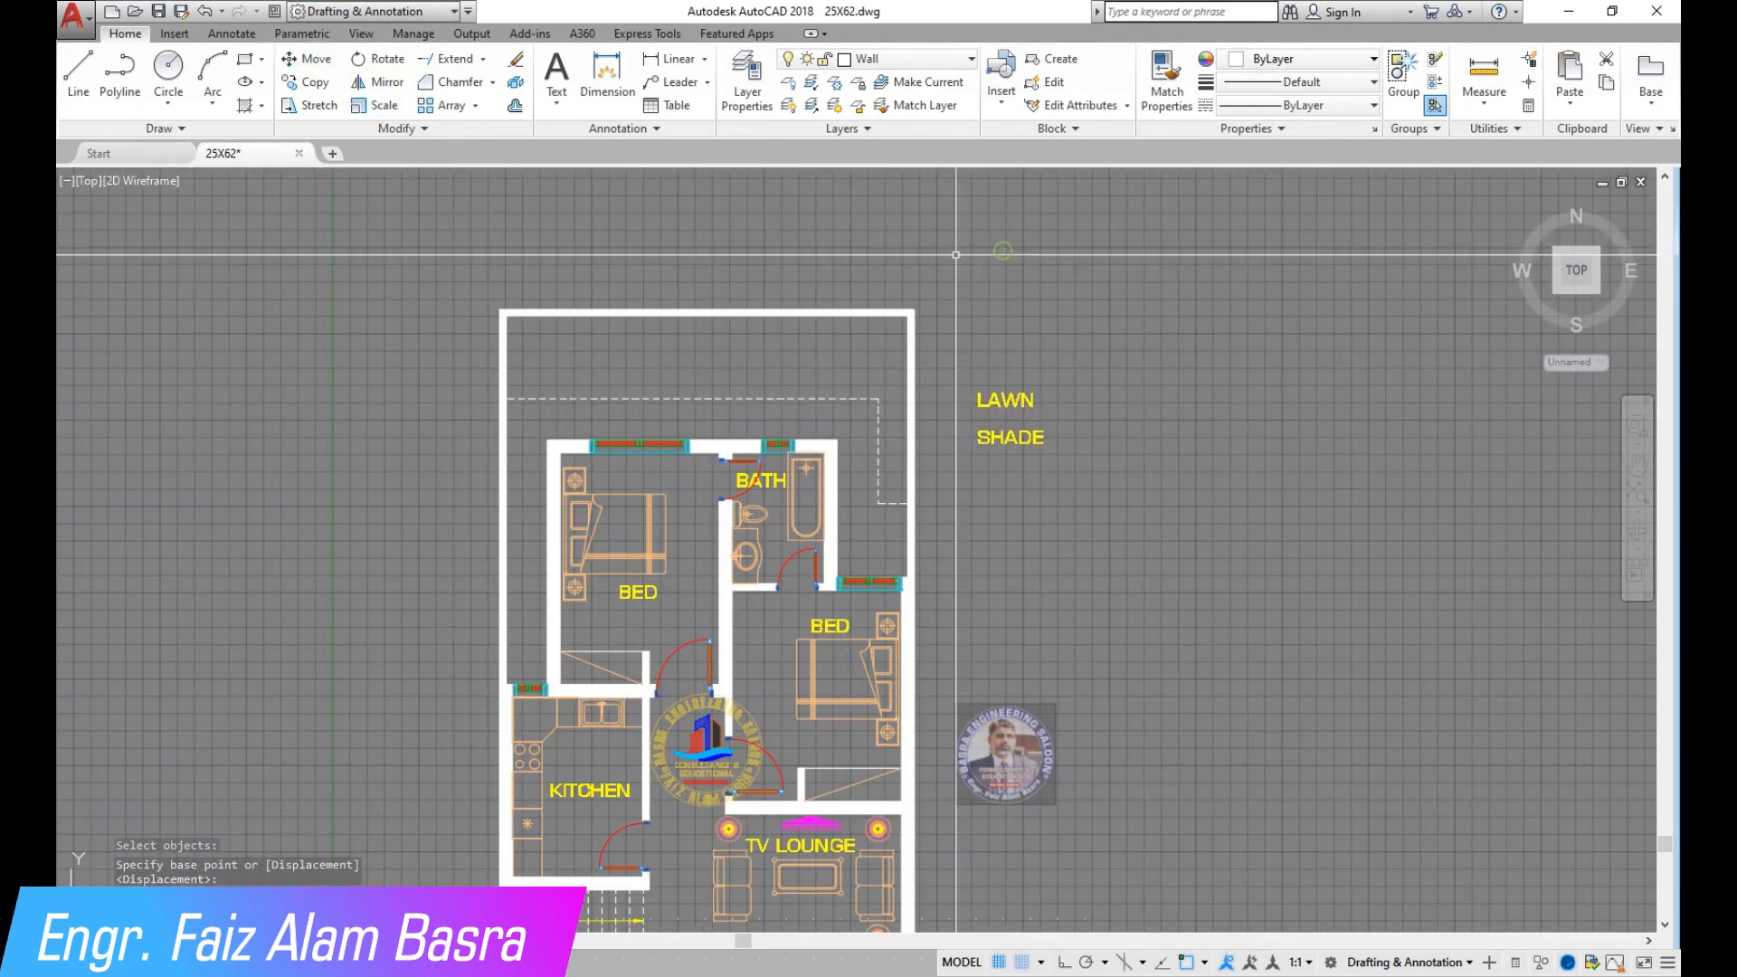
Fill the rear lawn and the shade strip around the bedrooms with a solid hatch.
click(684, 363)
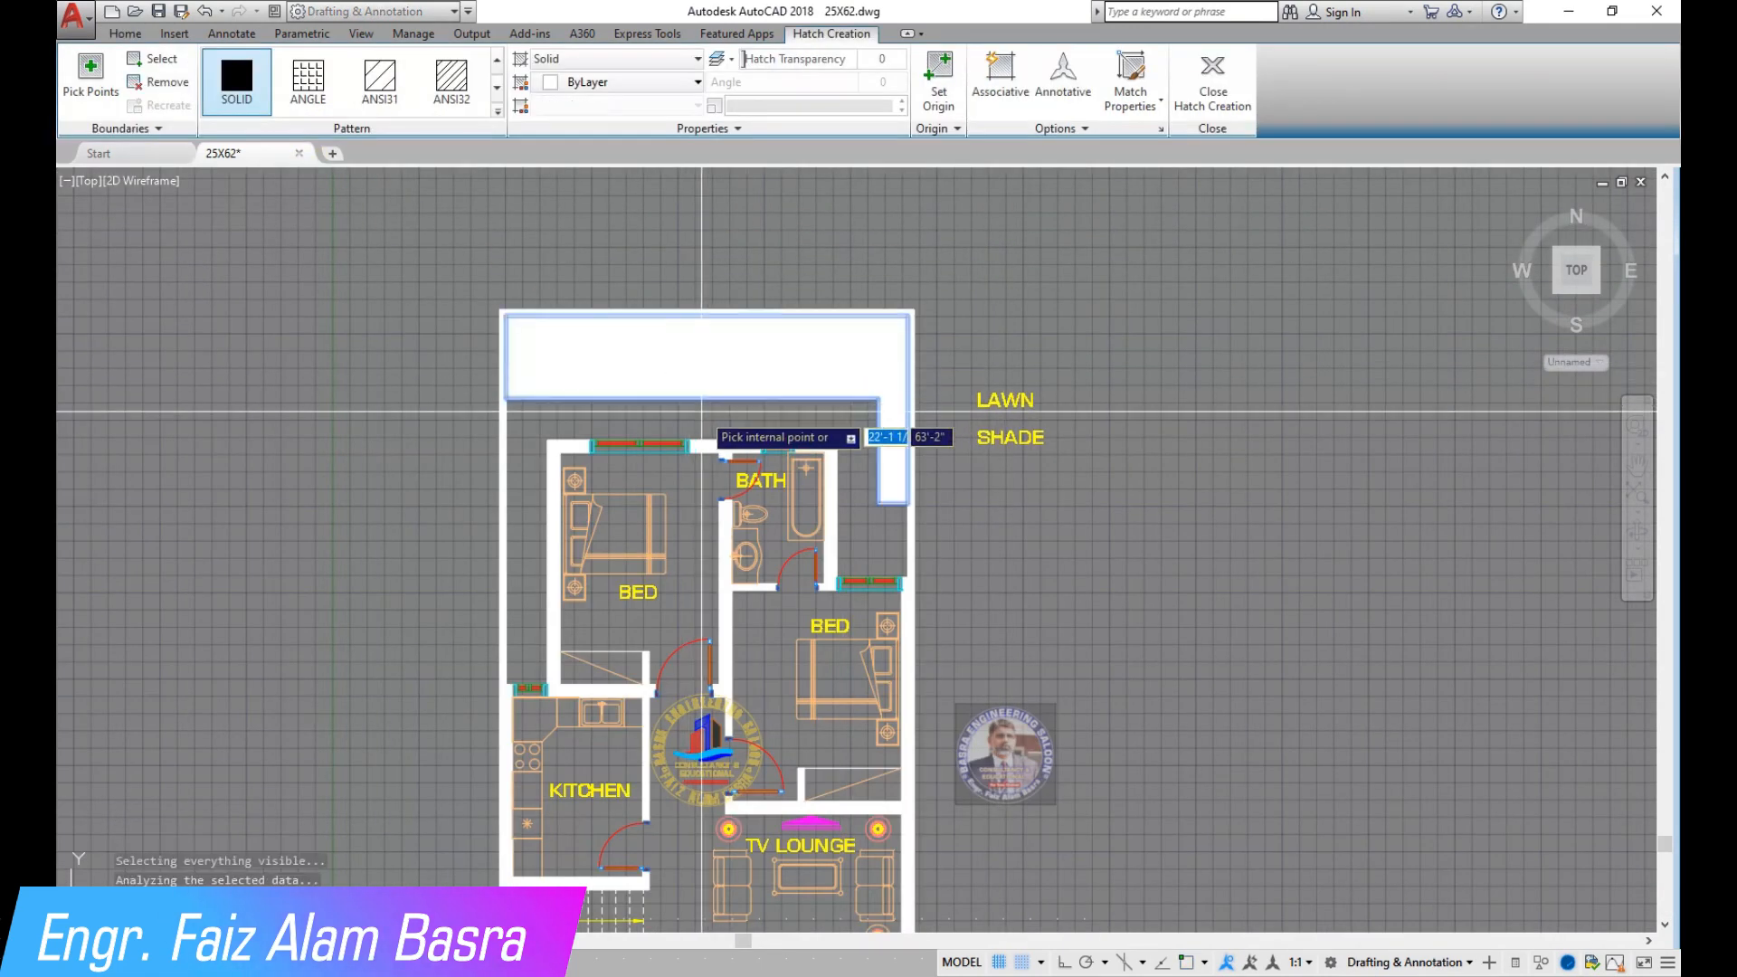
click(701, 412)
key(Return)
Change the hatch over the rear lawn and shade strip to the GRASS pattern.
click(681, 354)
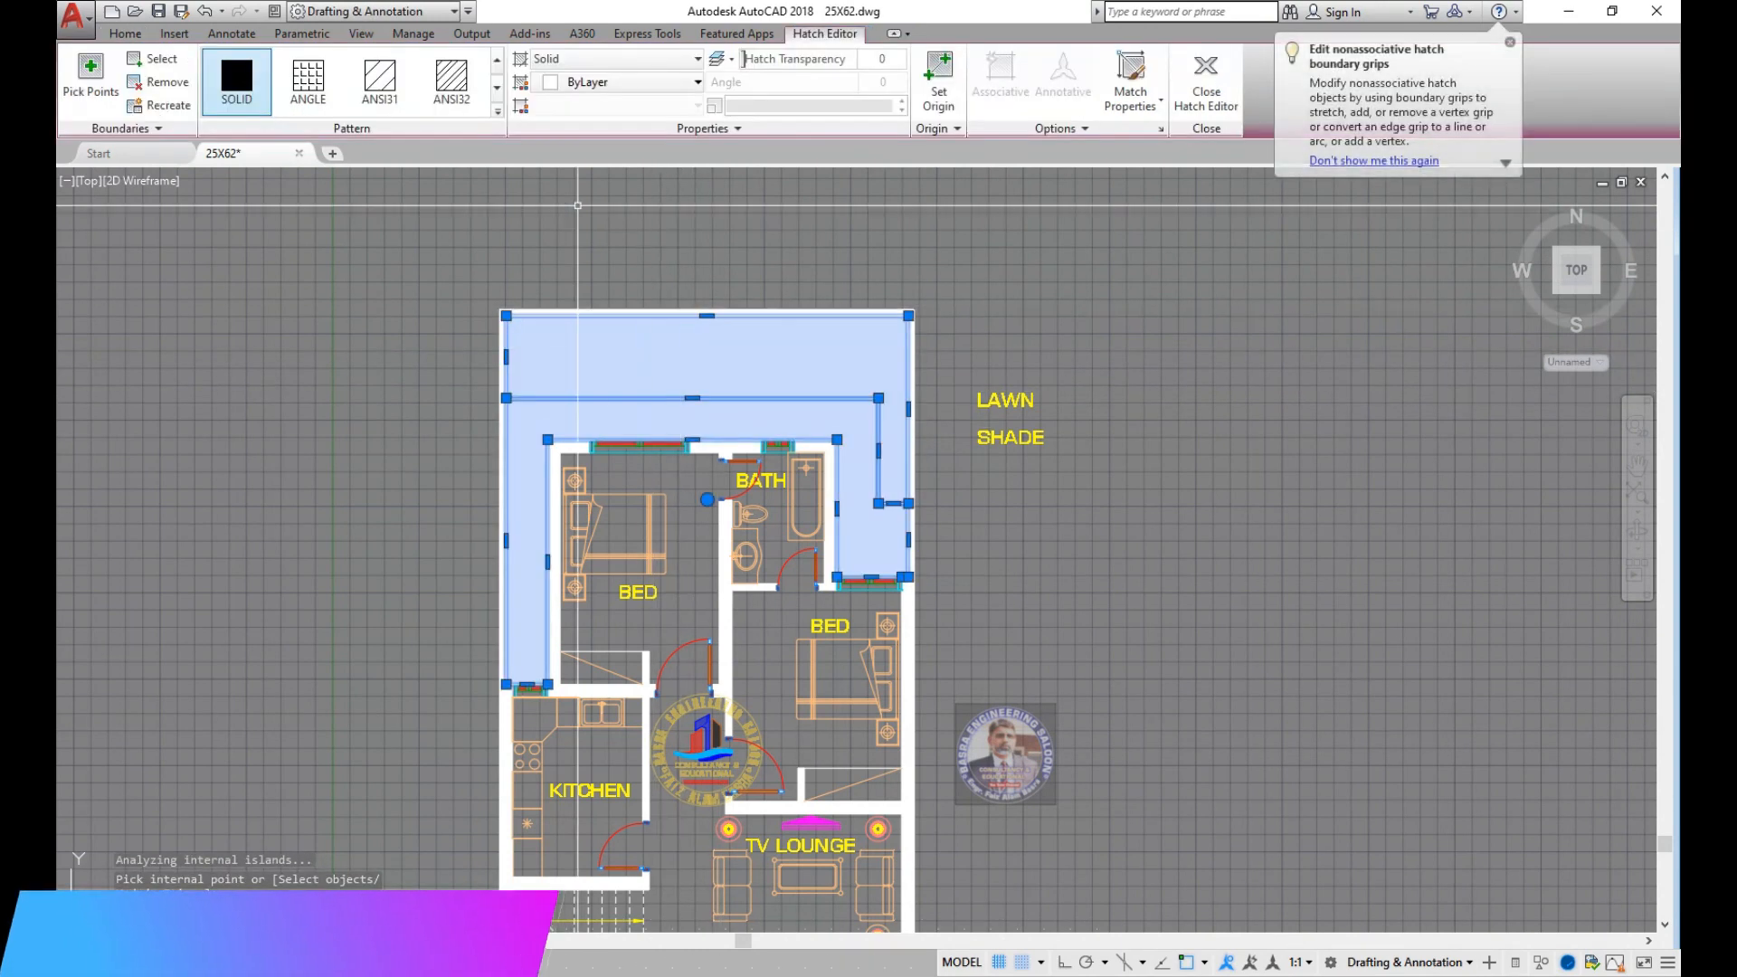
scroll(373, 89, down, 4)
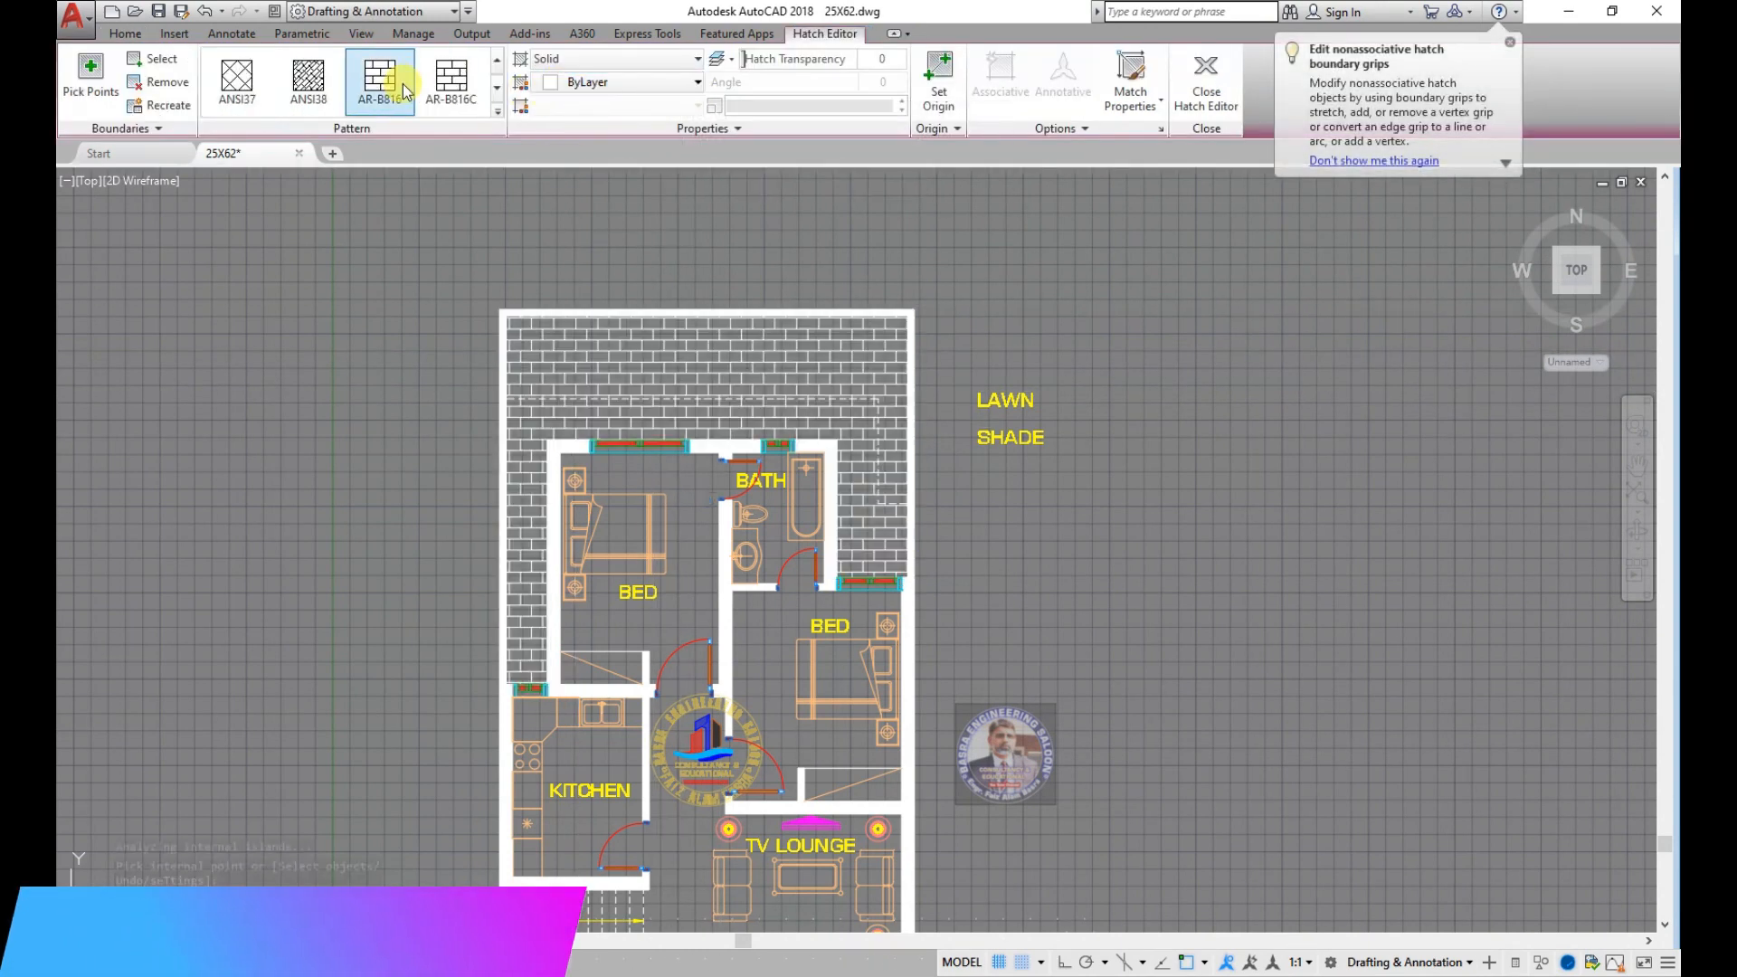
scroll(382, 91, down, 4)
click(407, 94)
scroll(417, 90, down, 2)
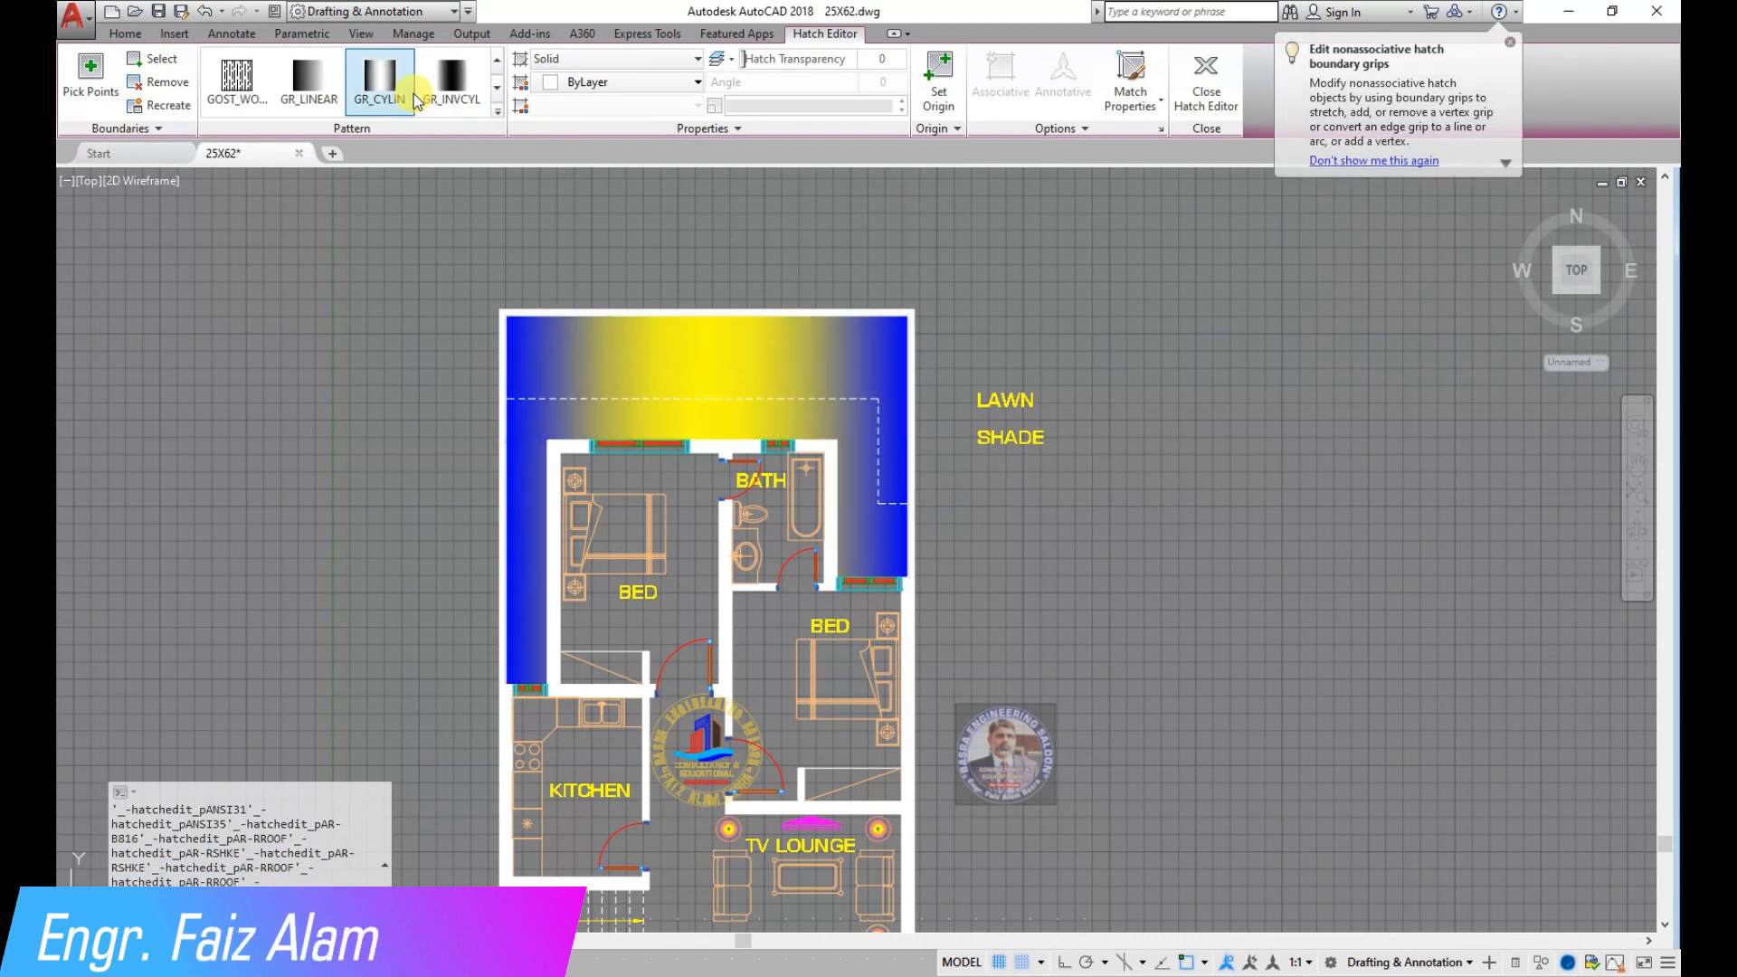
click(380, 83)
Set the rear grass hatch's scale to 10 and its colour to Green.
click(778, 106)
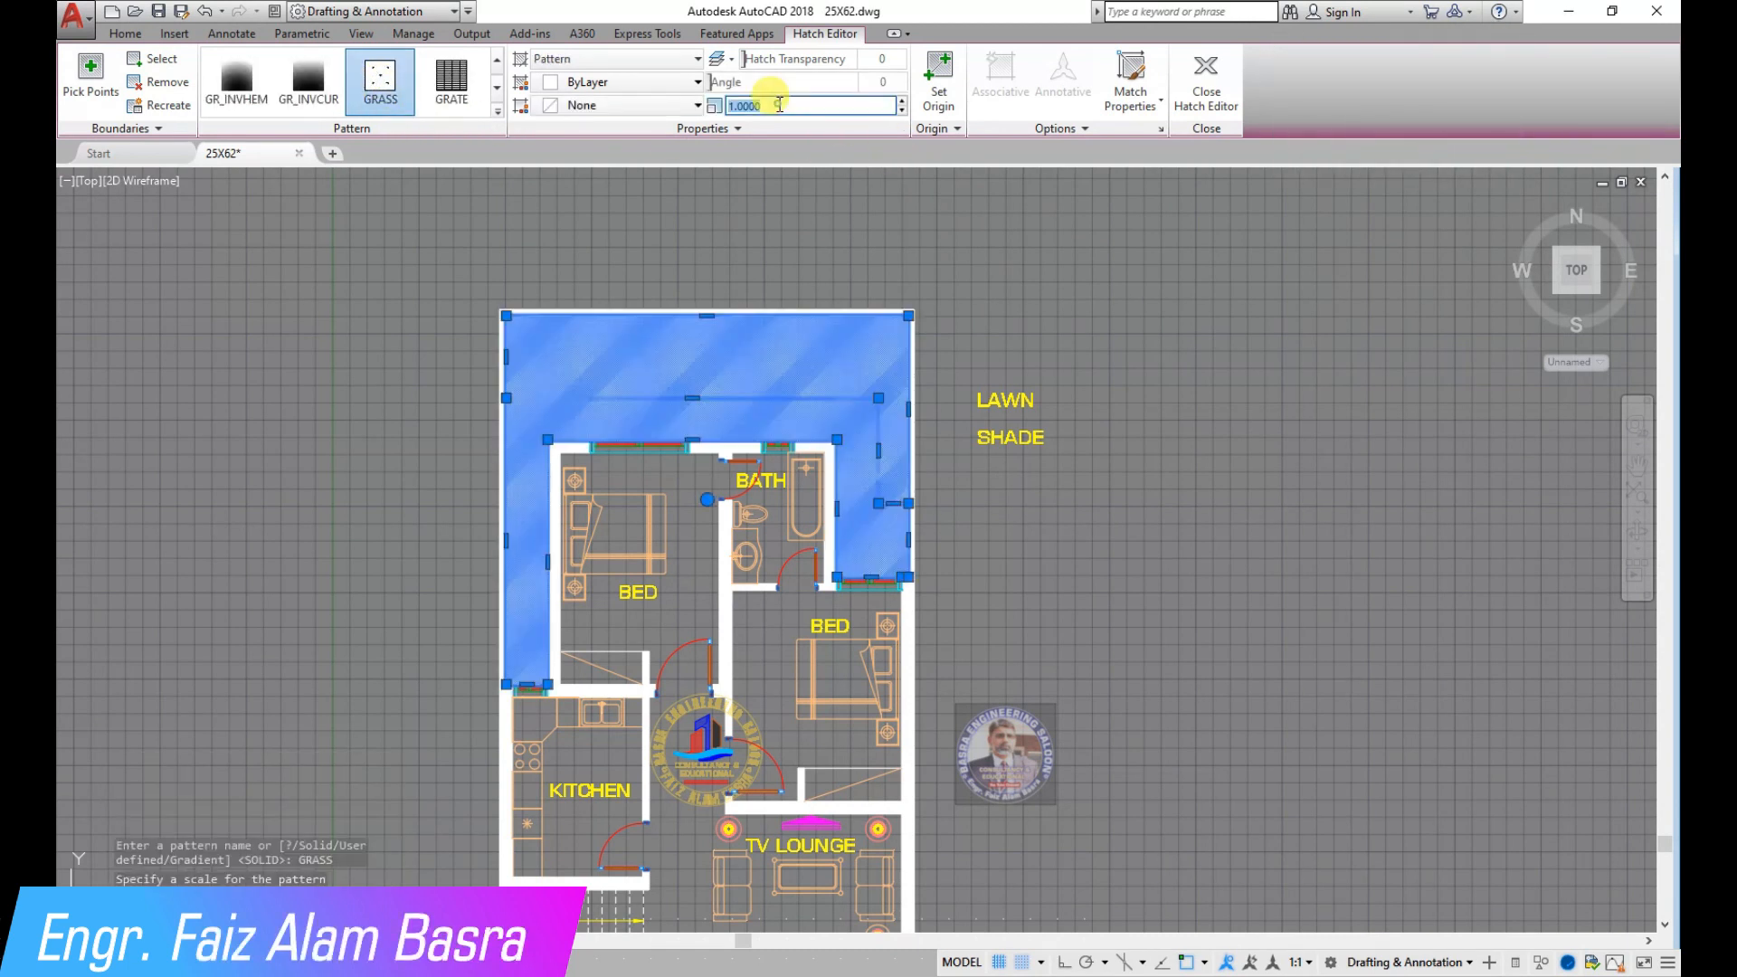
text(50)
key(Return)
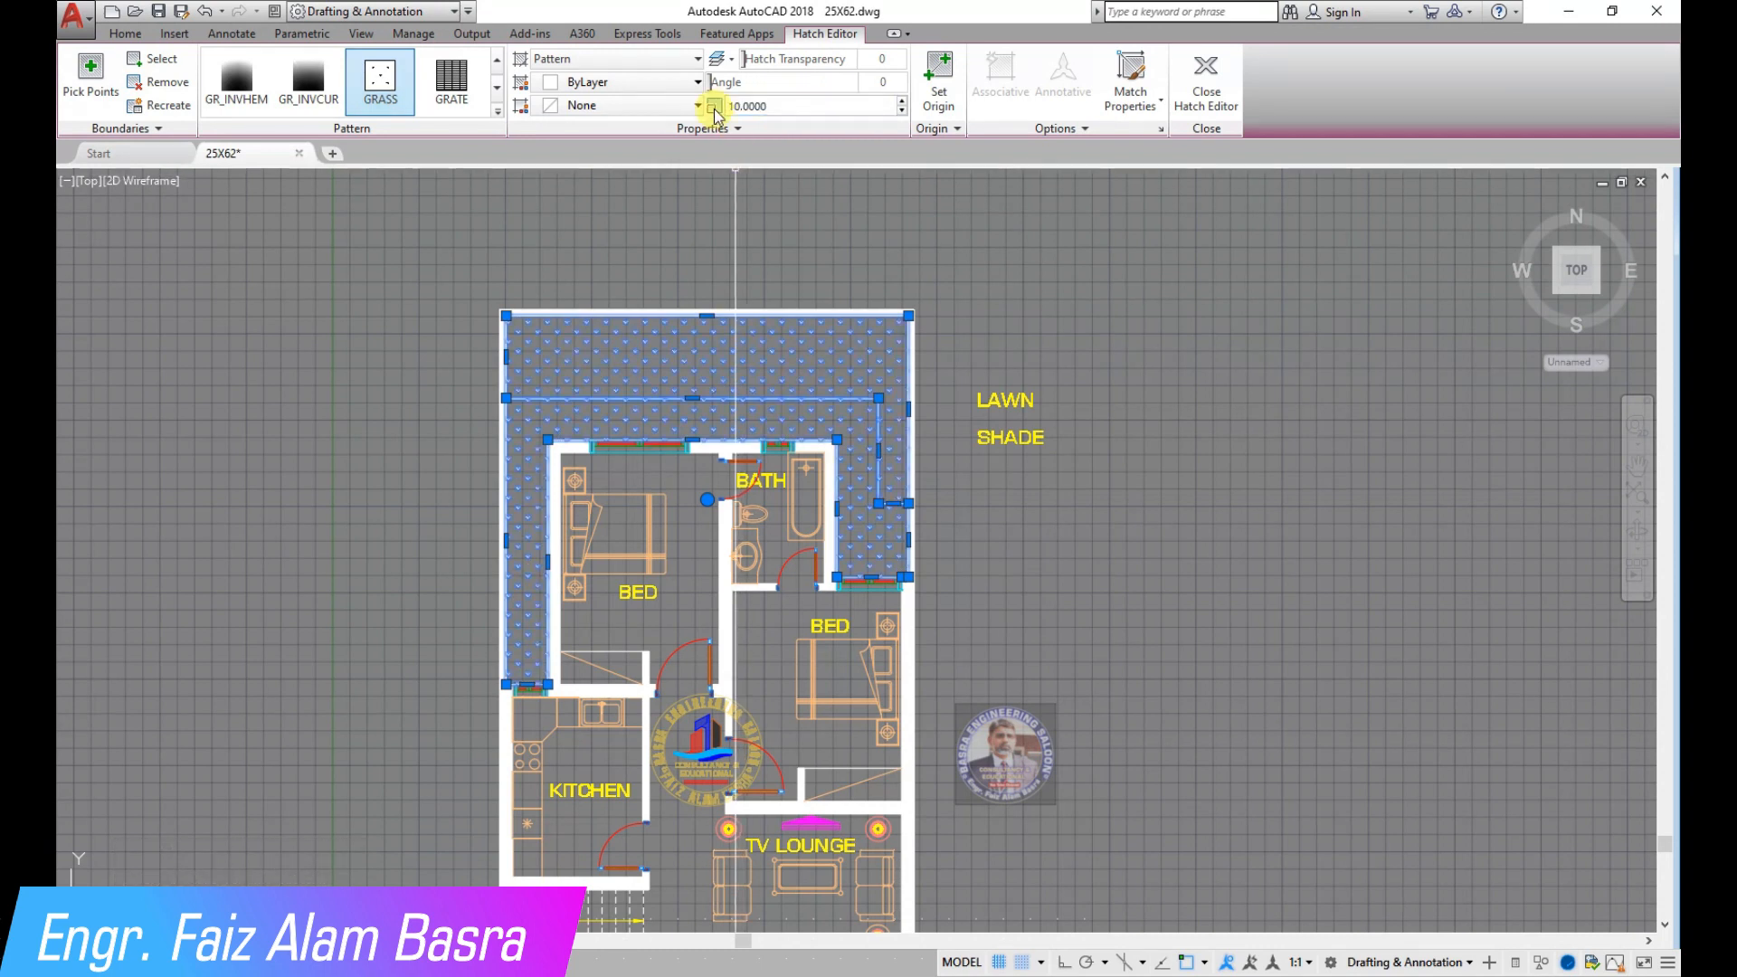
click(697, 81)
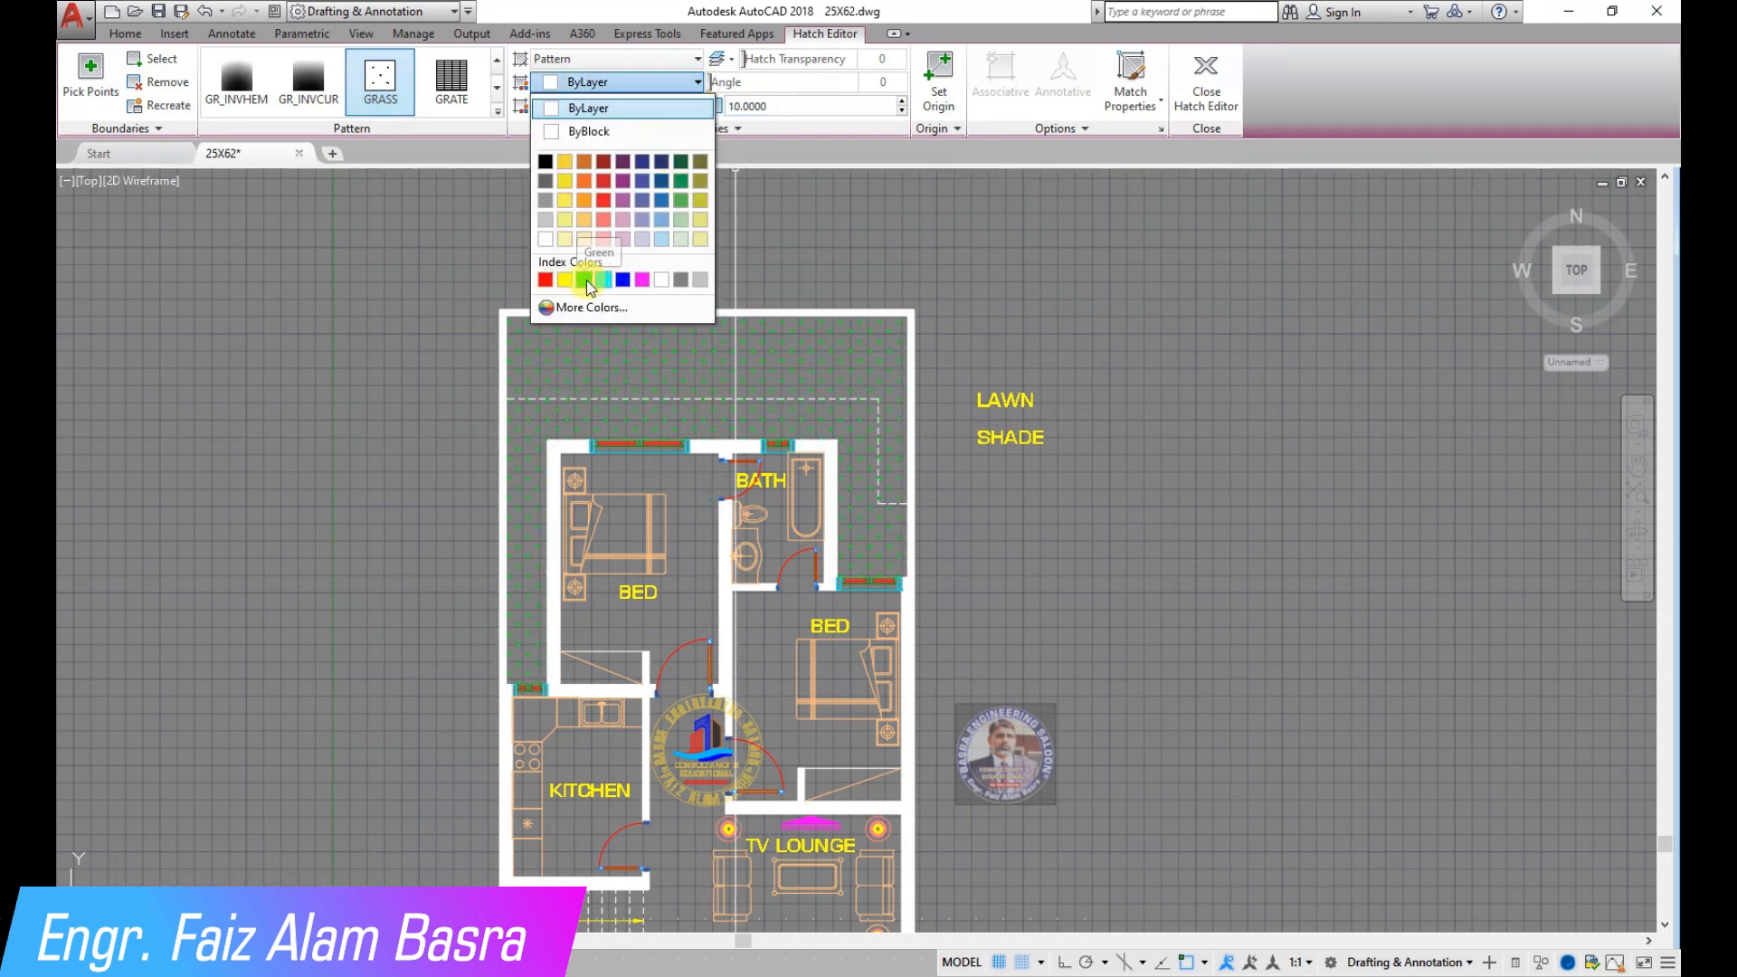
click(585, 279)
key(Escape)
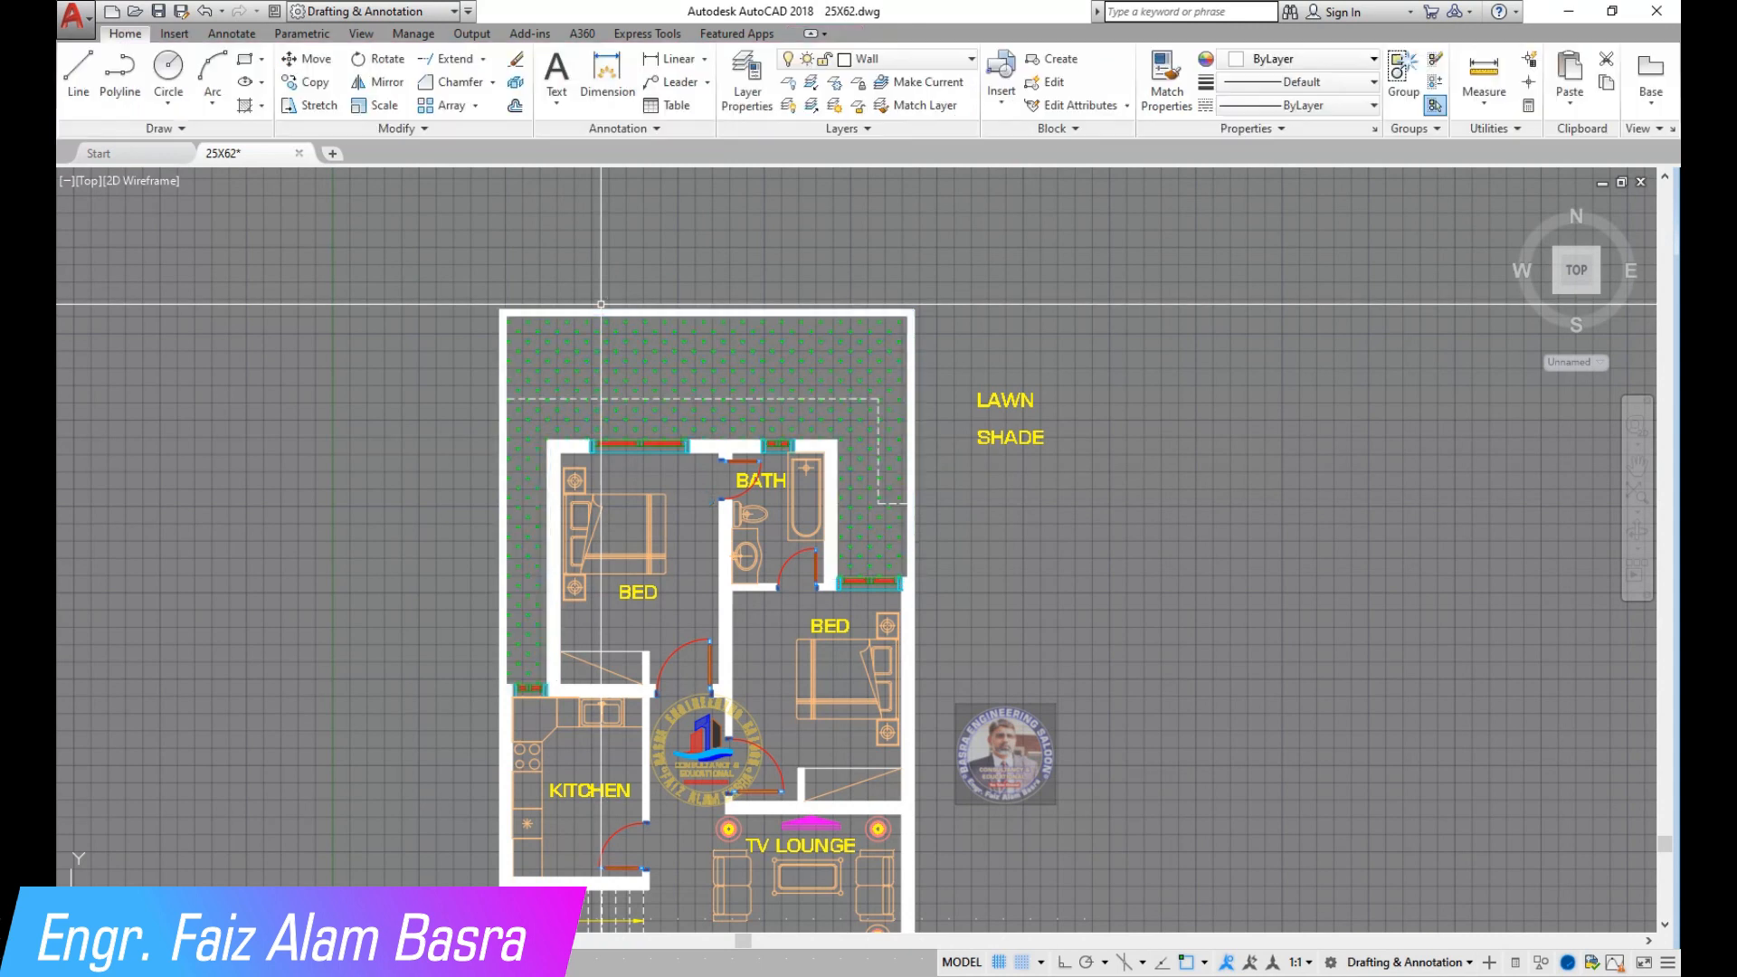
Move the LAWN and SHADE labels back into the rear area and shift LAWN up between the boundary wall and the dashed line.
scroll(600, 304, down, 4)
scroll(620, 283, up, 3)
scroll(621, 283, up, 2)
click(319, 69)
click(1066, 485)
click(931, 368)
key(Return)
click(1326, 291)
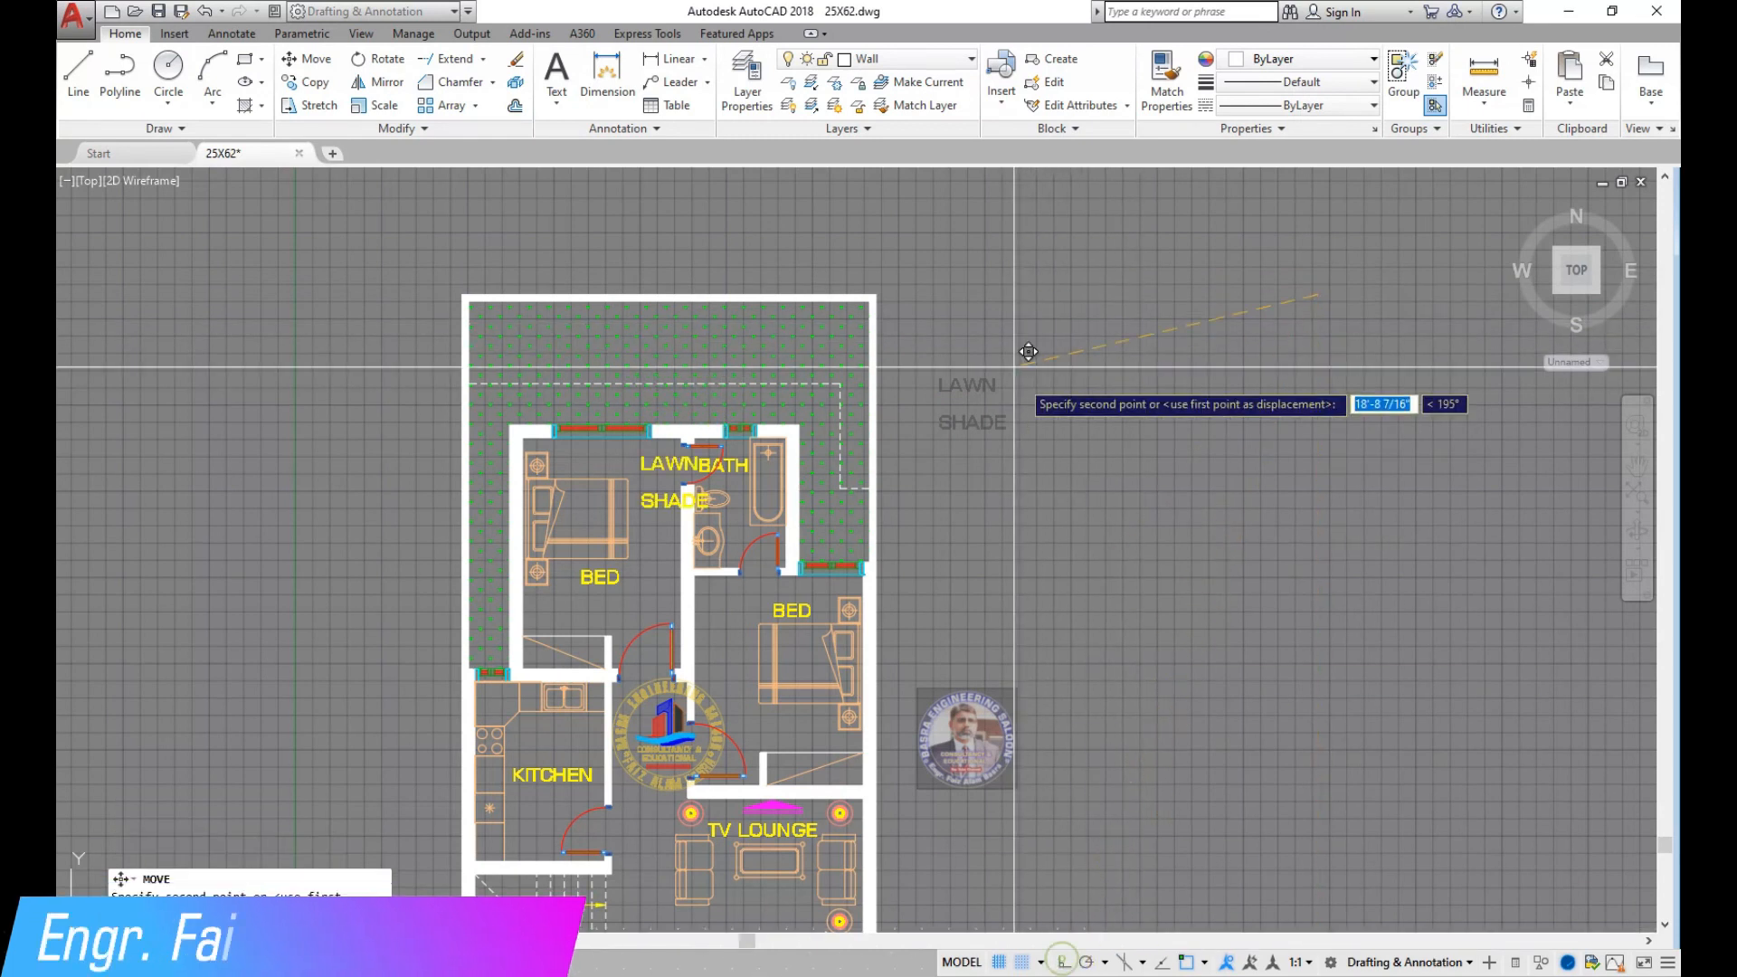
key(F8)
click(1011, 277)
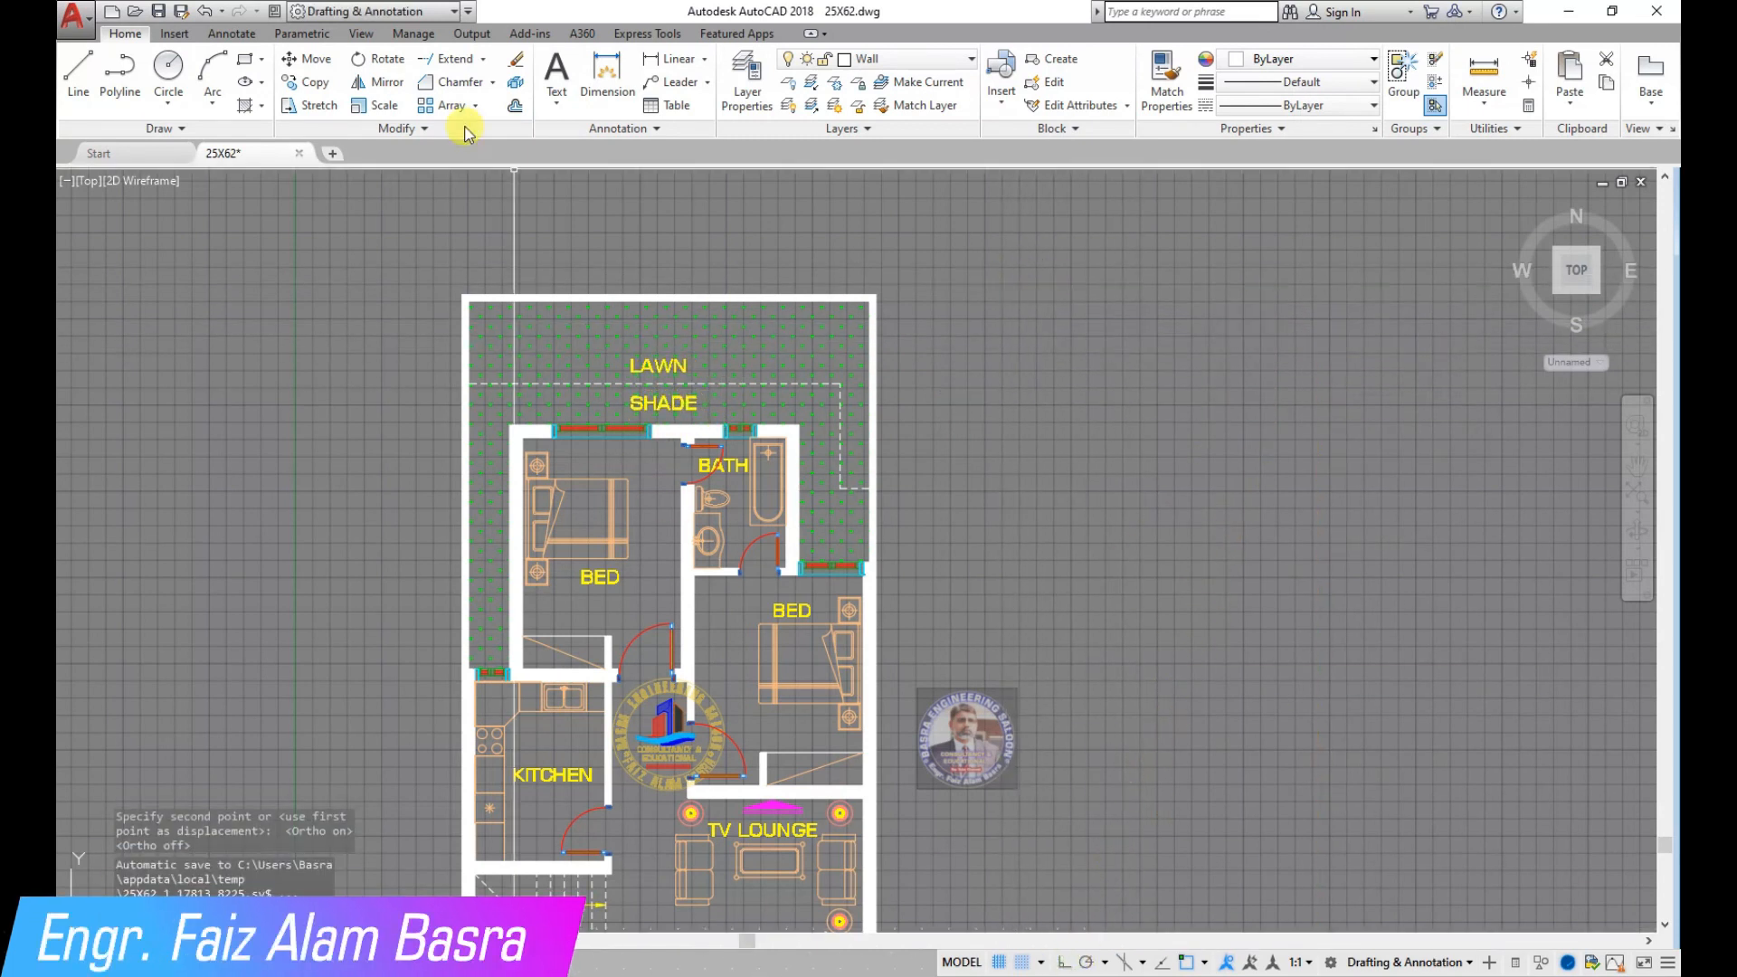
key(Return)
click(1002, 361)
click(1000, 338)
Match the front lawn and shade hatch to the properties of the rear grass hatch.
scroll(778, 257, down, 5)
scroll(845, 719, up, 5)
scroll(717, 728, down, 5)
click(1166, 82)
click(713, 301)
click(722, 653)
right_click(856, 621)
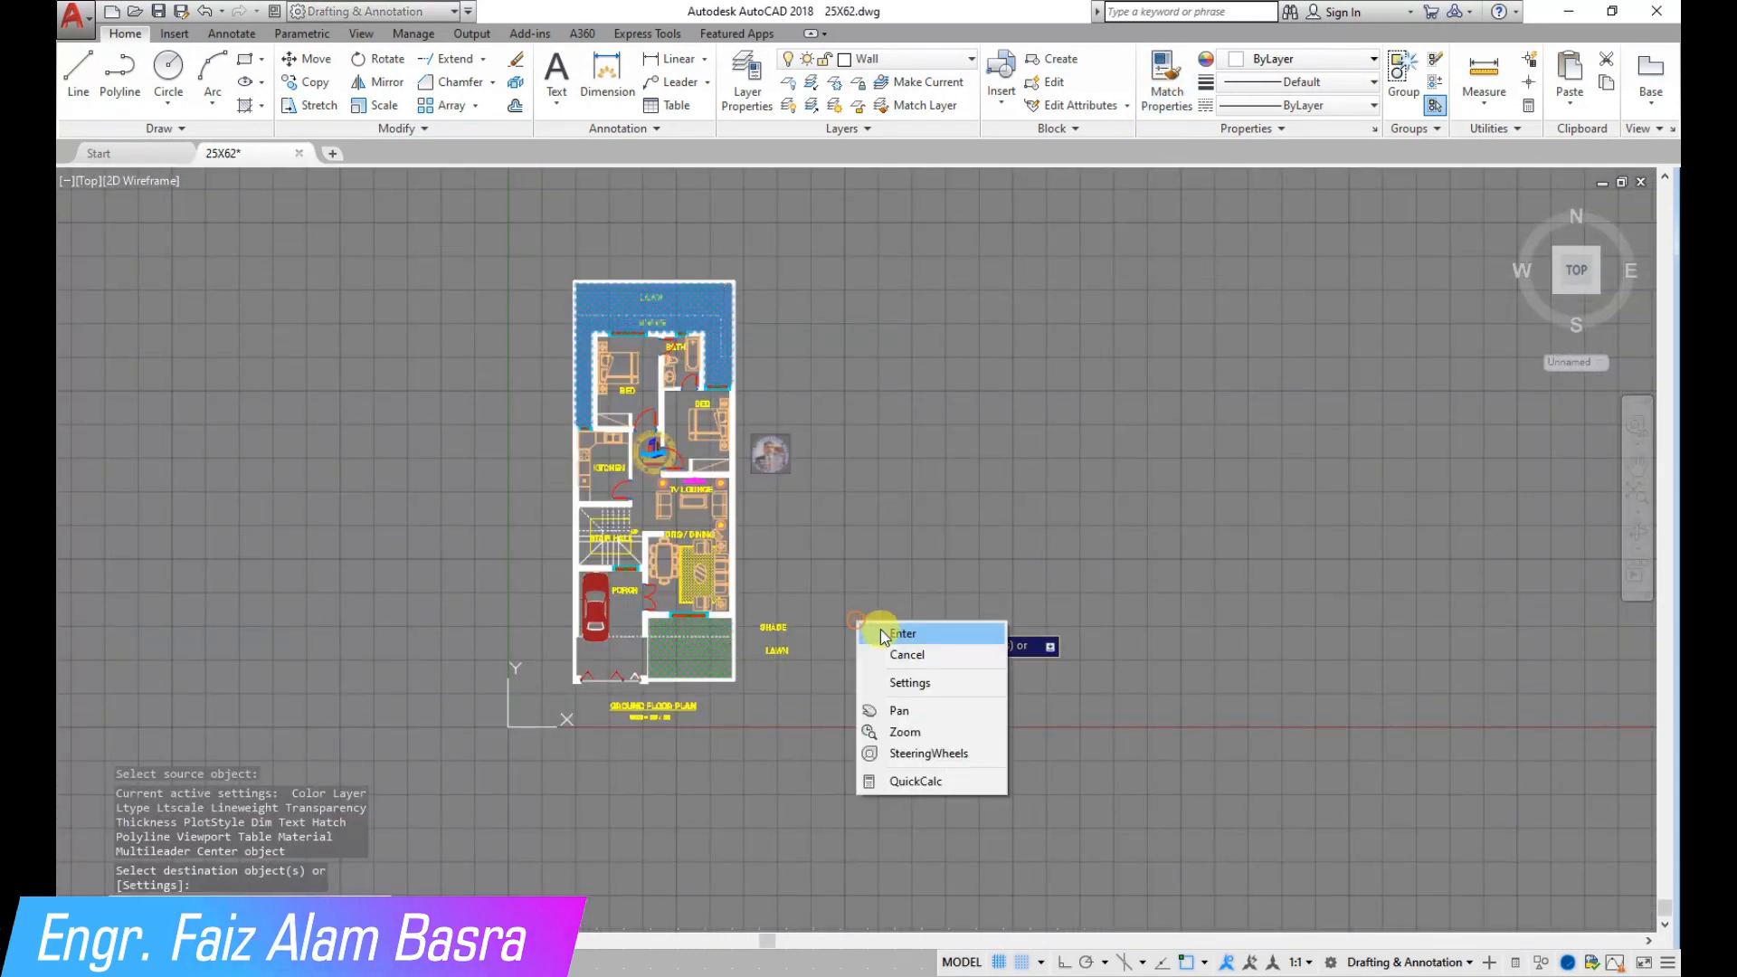
click(877, 636)
Move the front SHADE and LAWN labels back inside the front hatched area.
scroll(765, 670, up, 5)
click(314, 60)
click(911, 696)
click(761, 489)
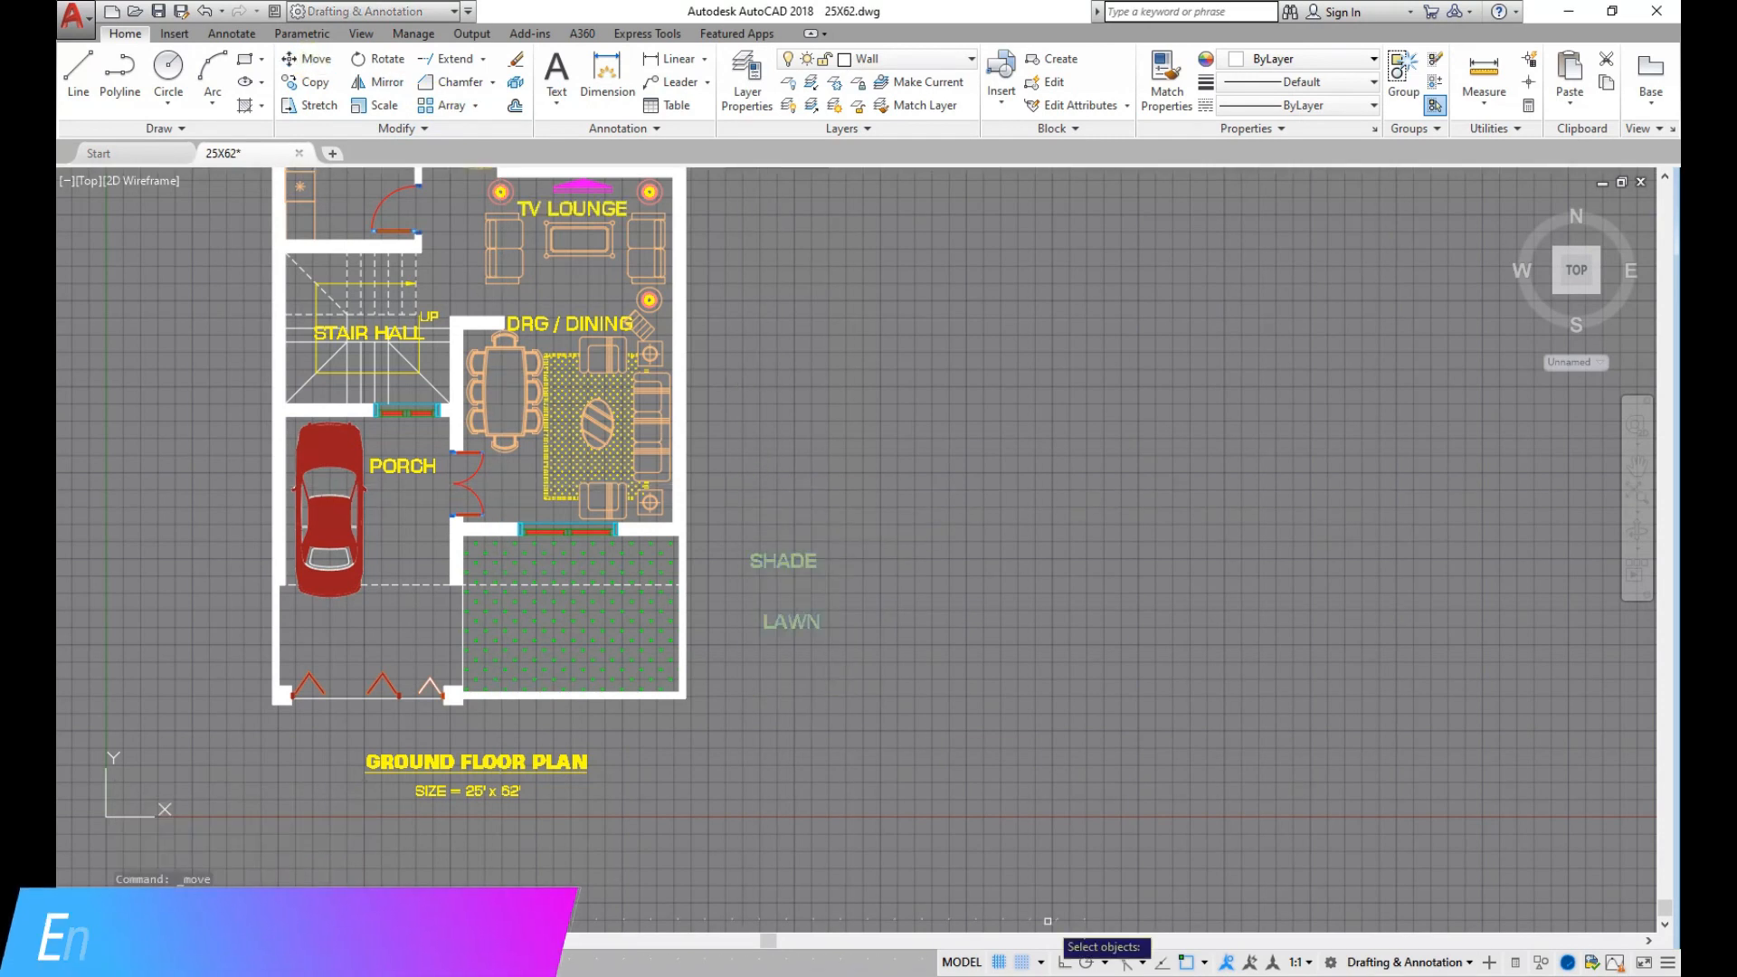
key(Return)
scroll(865, 649, down, 5)
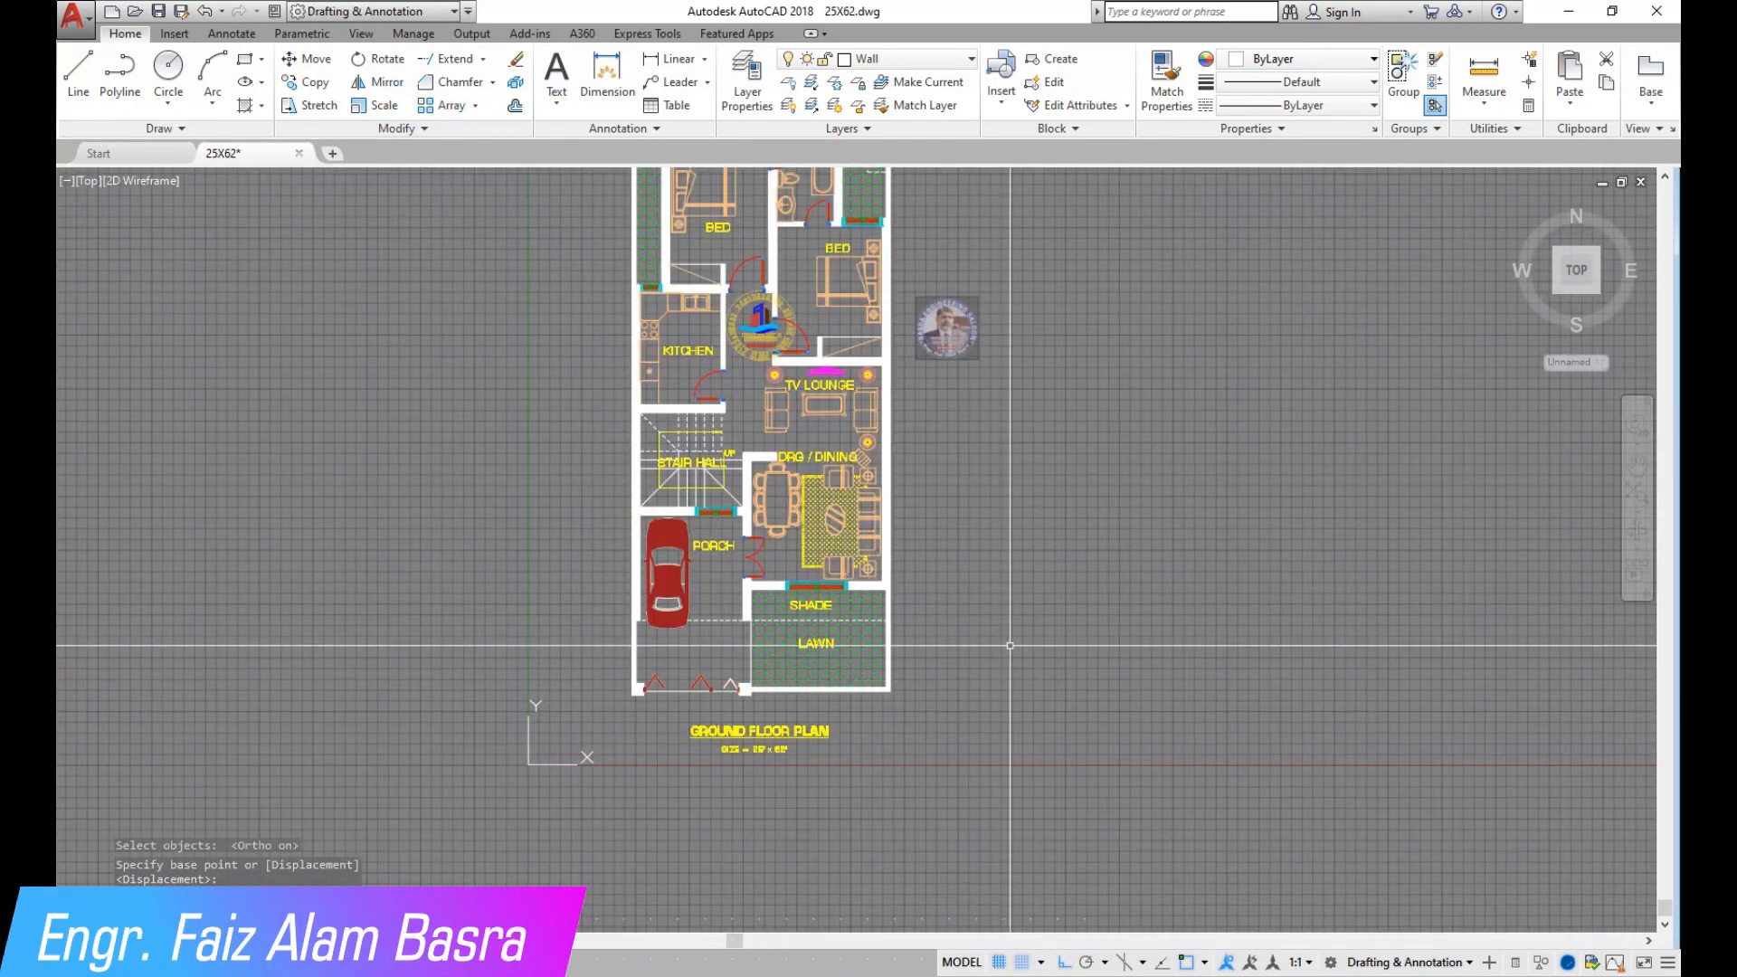
scroll(864, 649, up, 6)
Reduce the front grass hatch's scale and match the rear grass hatch to it.
click(806, 648)
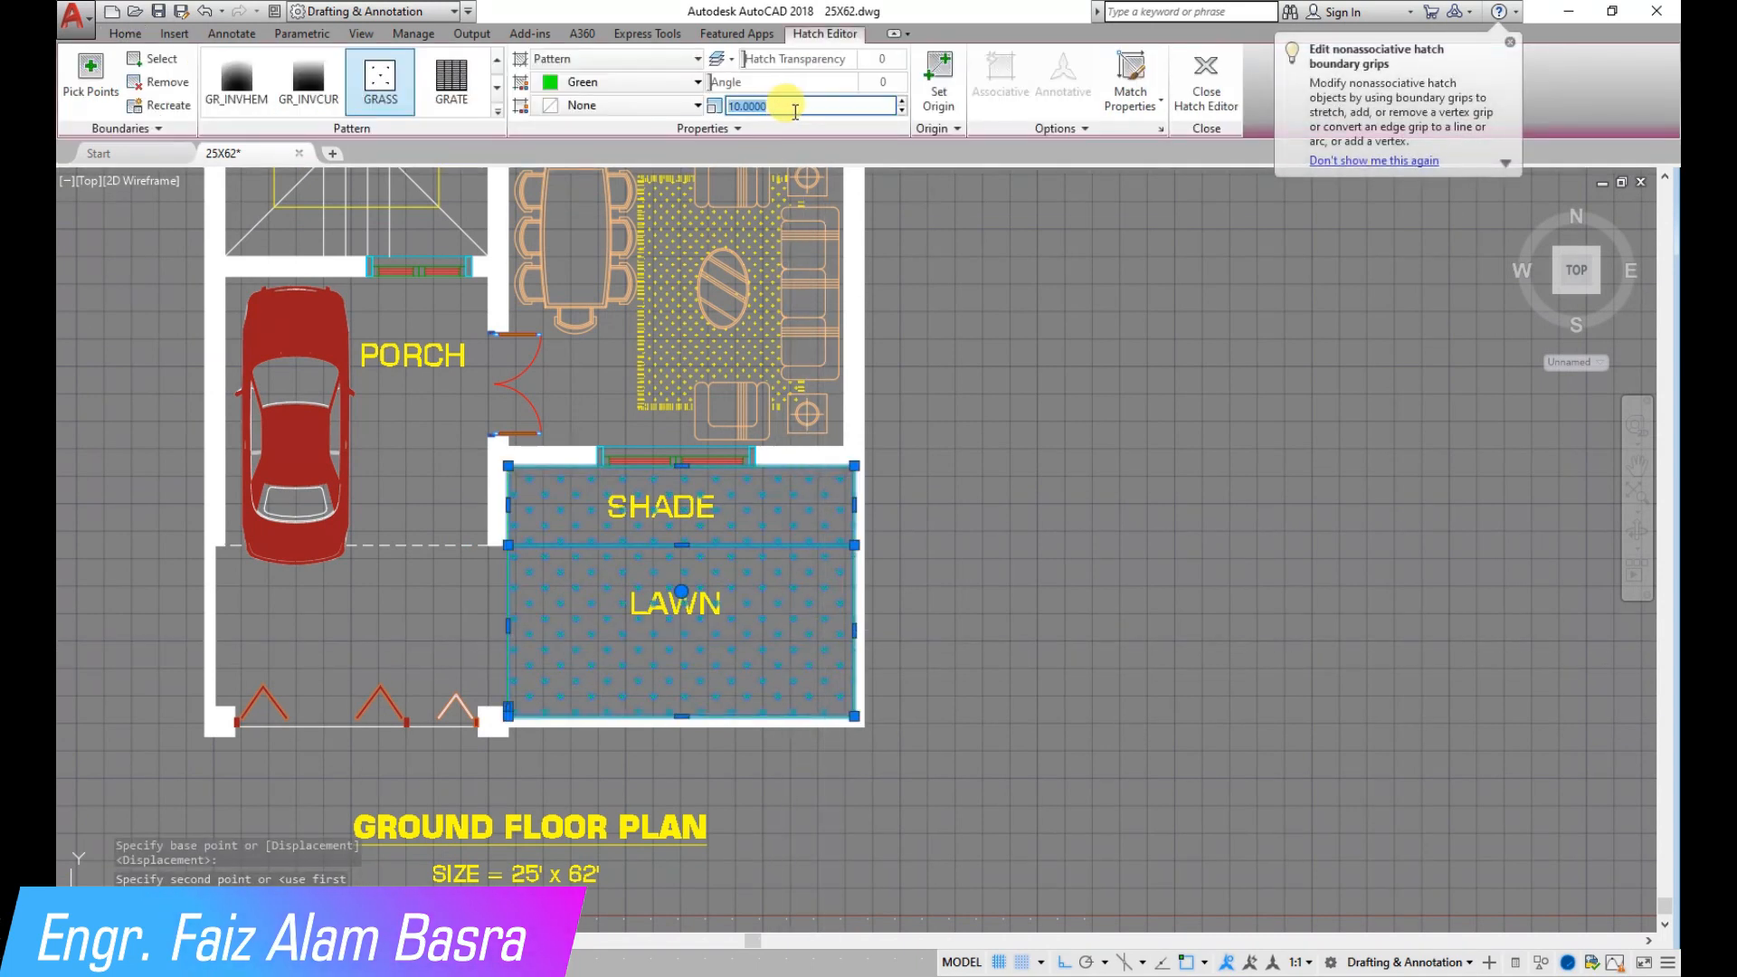
scroll(1028, 376, down, 5)
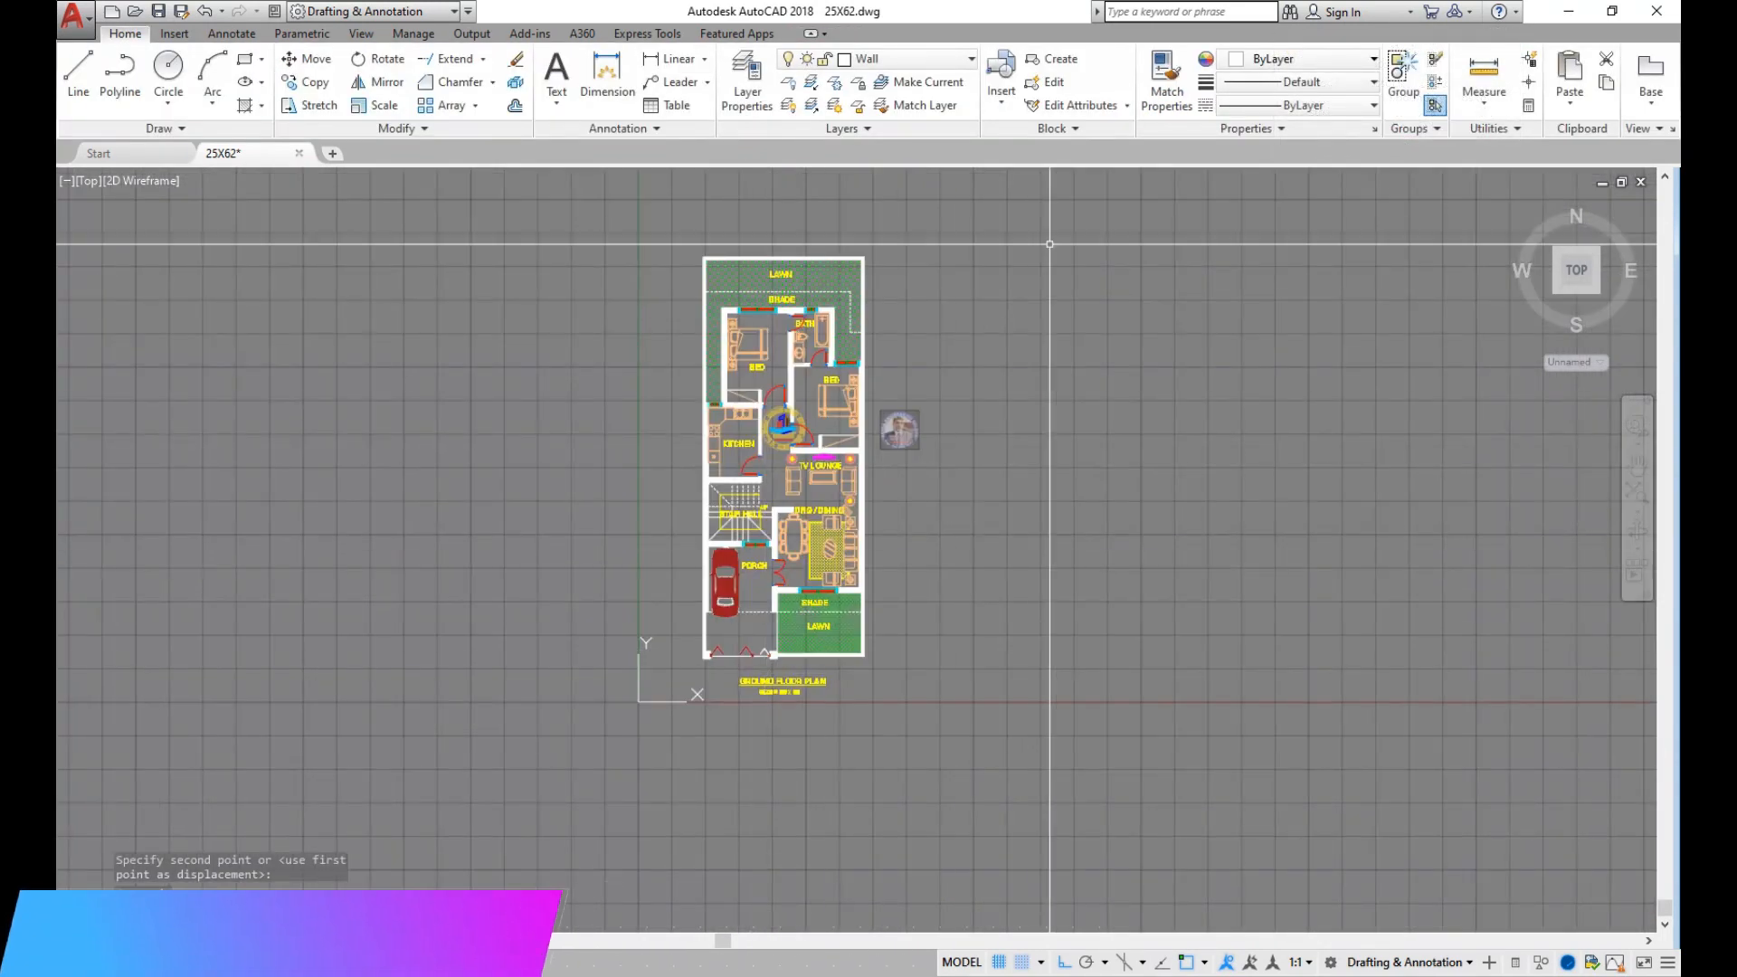
click(1162, 77)
click(848, 638)
click(829, 282)
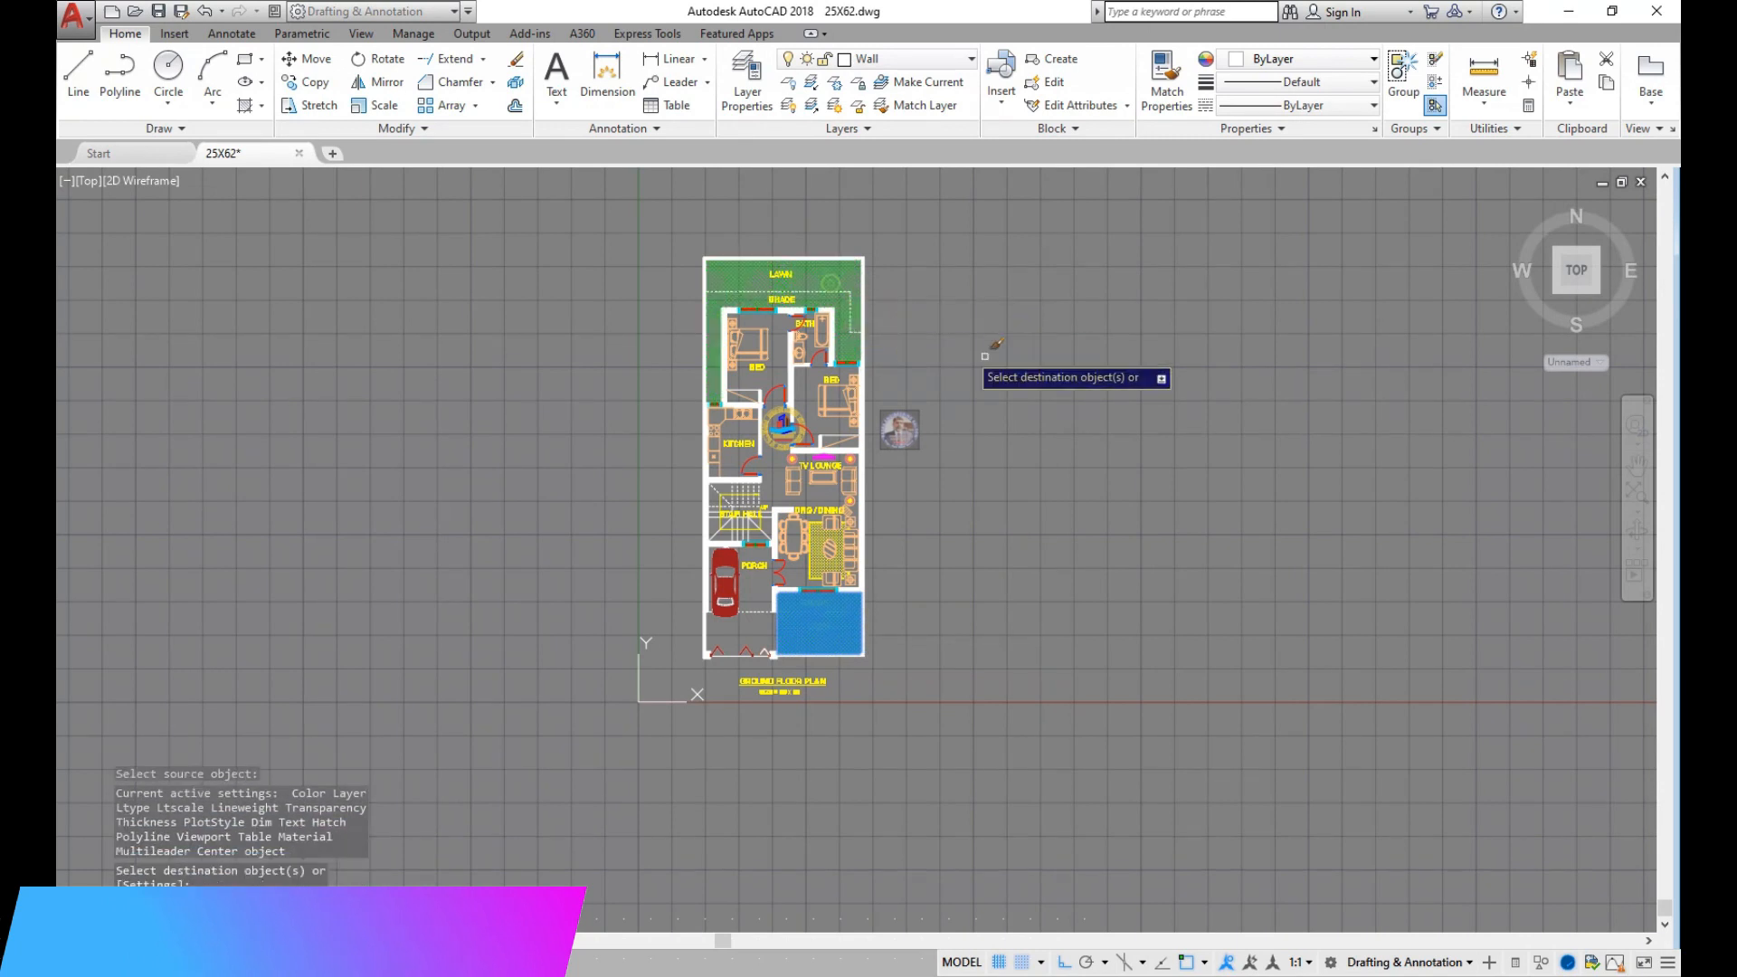
right_click(1030, 372)
click(1034, 377)
scroll(738, 219, up, 2)
scroll(901, 242, down, 1)
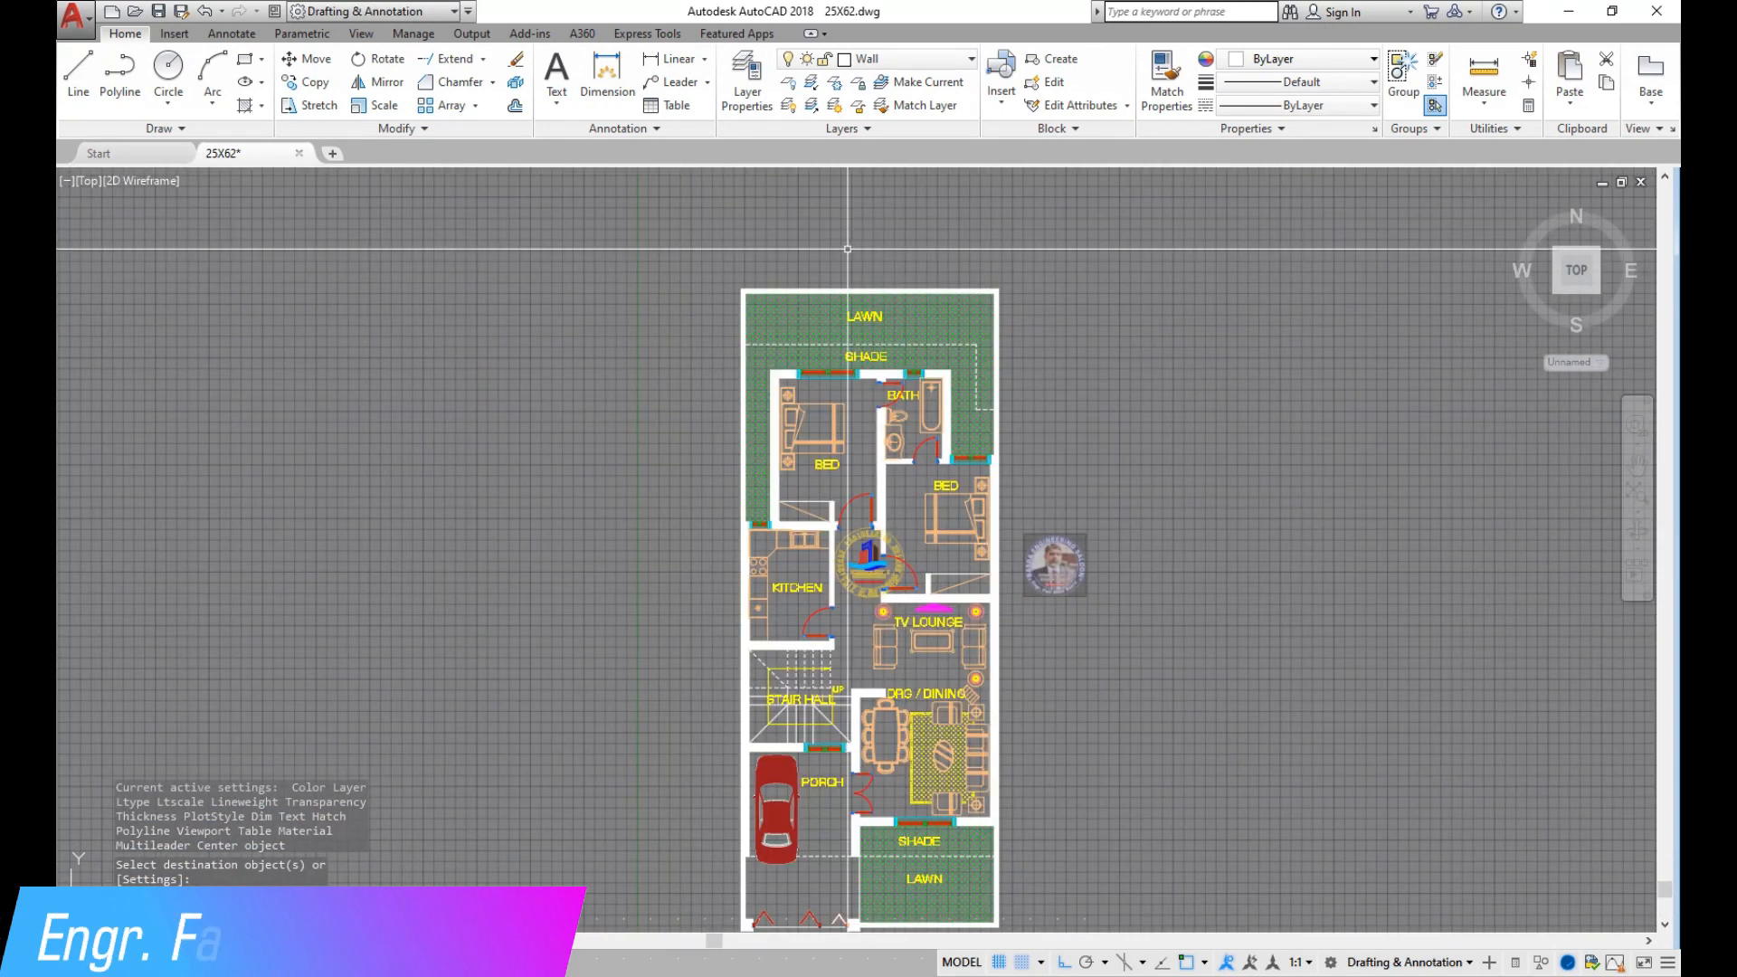
scroll(1074, 793, up, 1)
scroll(952, 554, down, 1)
Copy all the coloured star-shaped plants and the six small dark green shrubs from the block collection to just beside the floor plan.
scroll(1009, 555, down, 3)
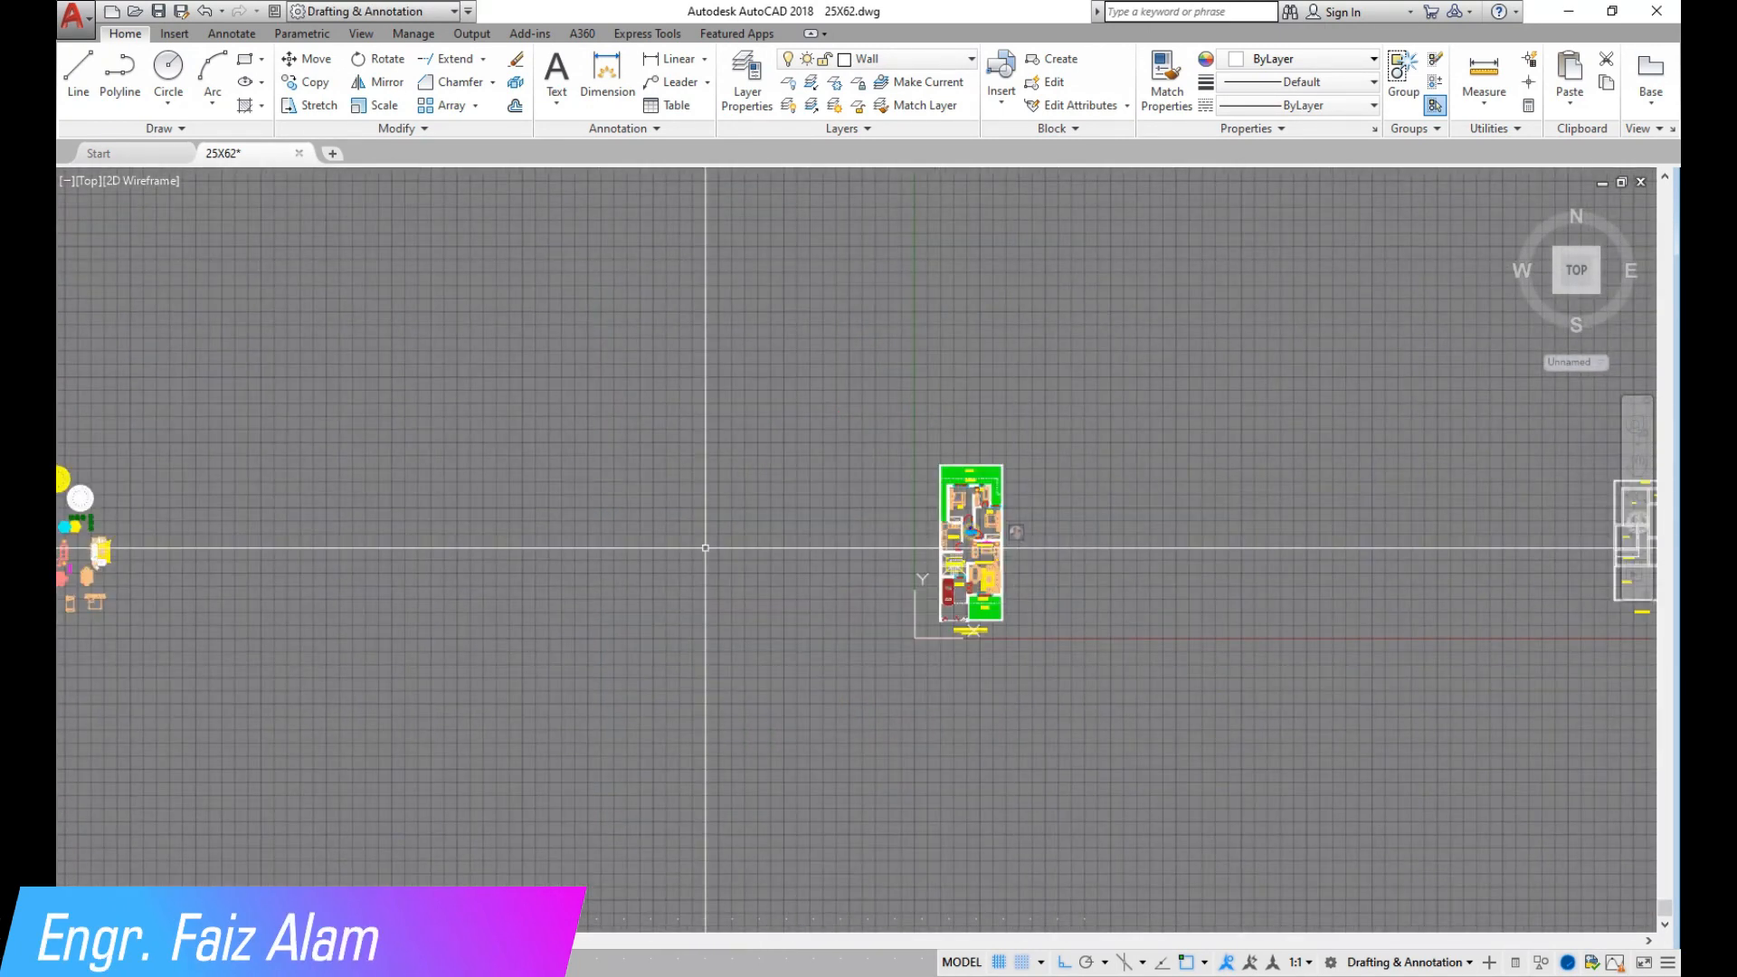
scroll(704, 550, down, 3)
scroll(552, 544, up, 3)
scroll(588, 534, up, 2)
scroll(581, 508, up, 2)
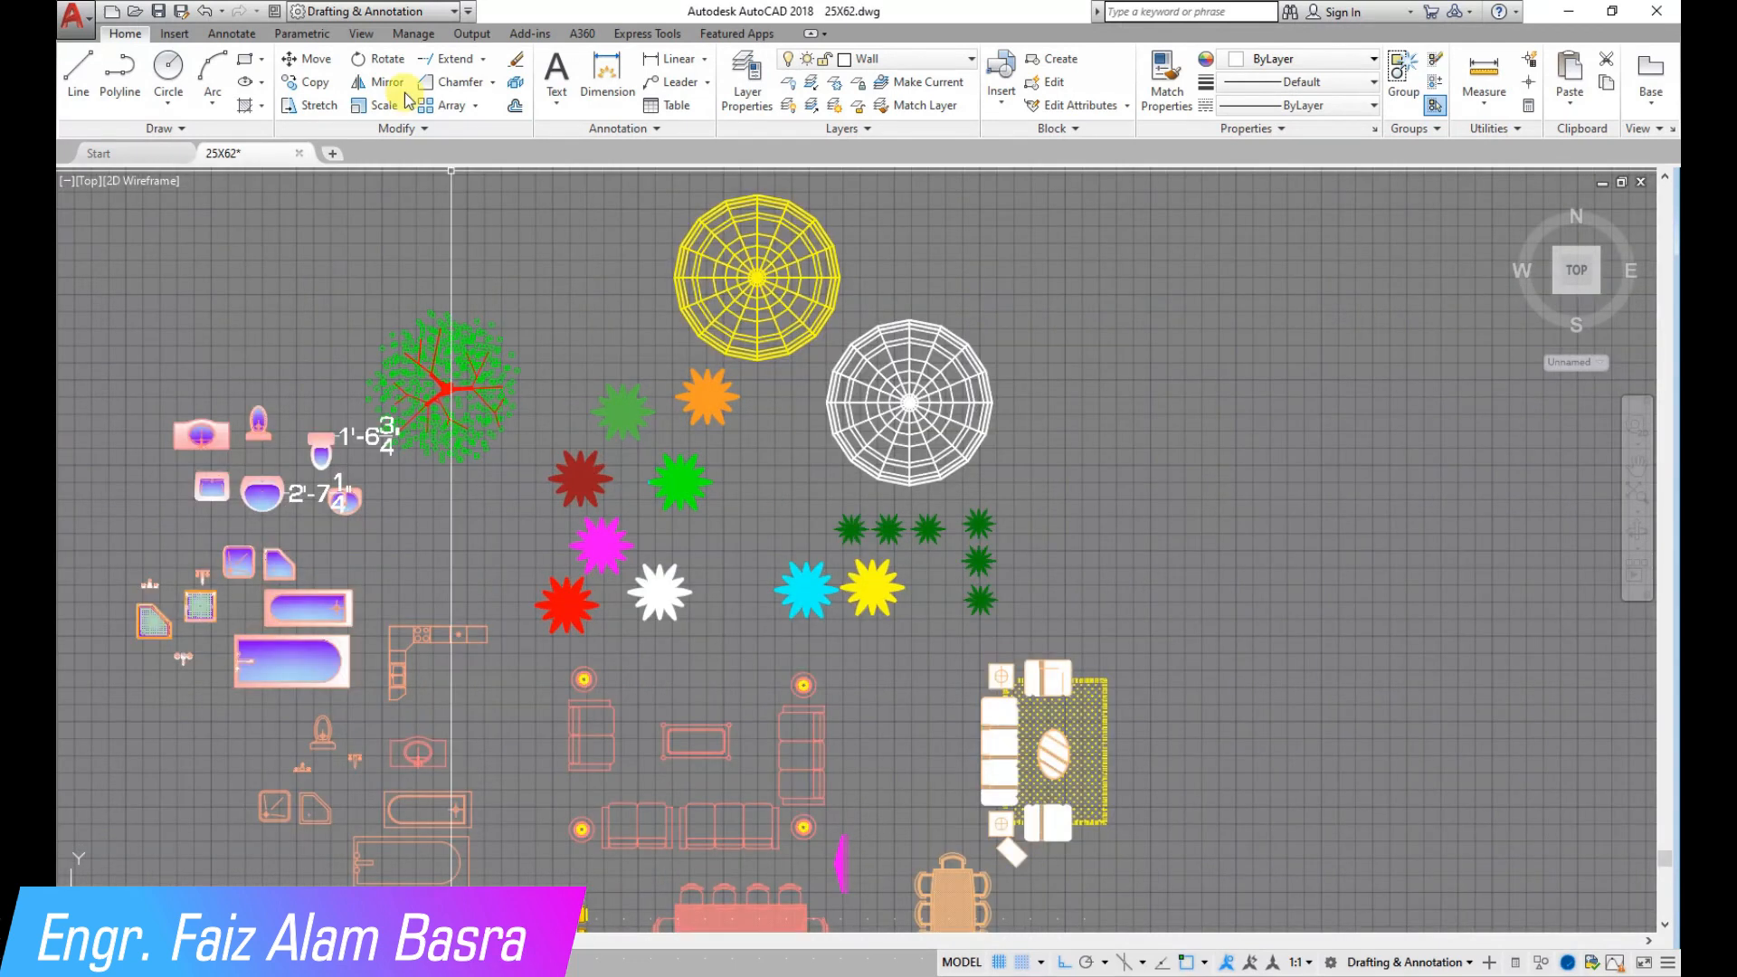
scroll(1006, 546, up, 2)
click(1040, 648)
click(959, 464)
click(1000, 543)
click(692, 469)
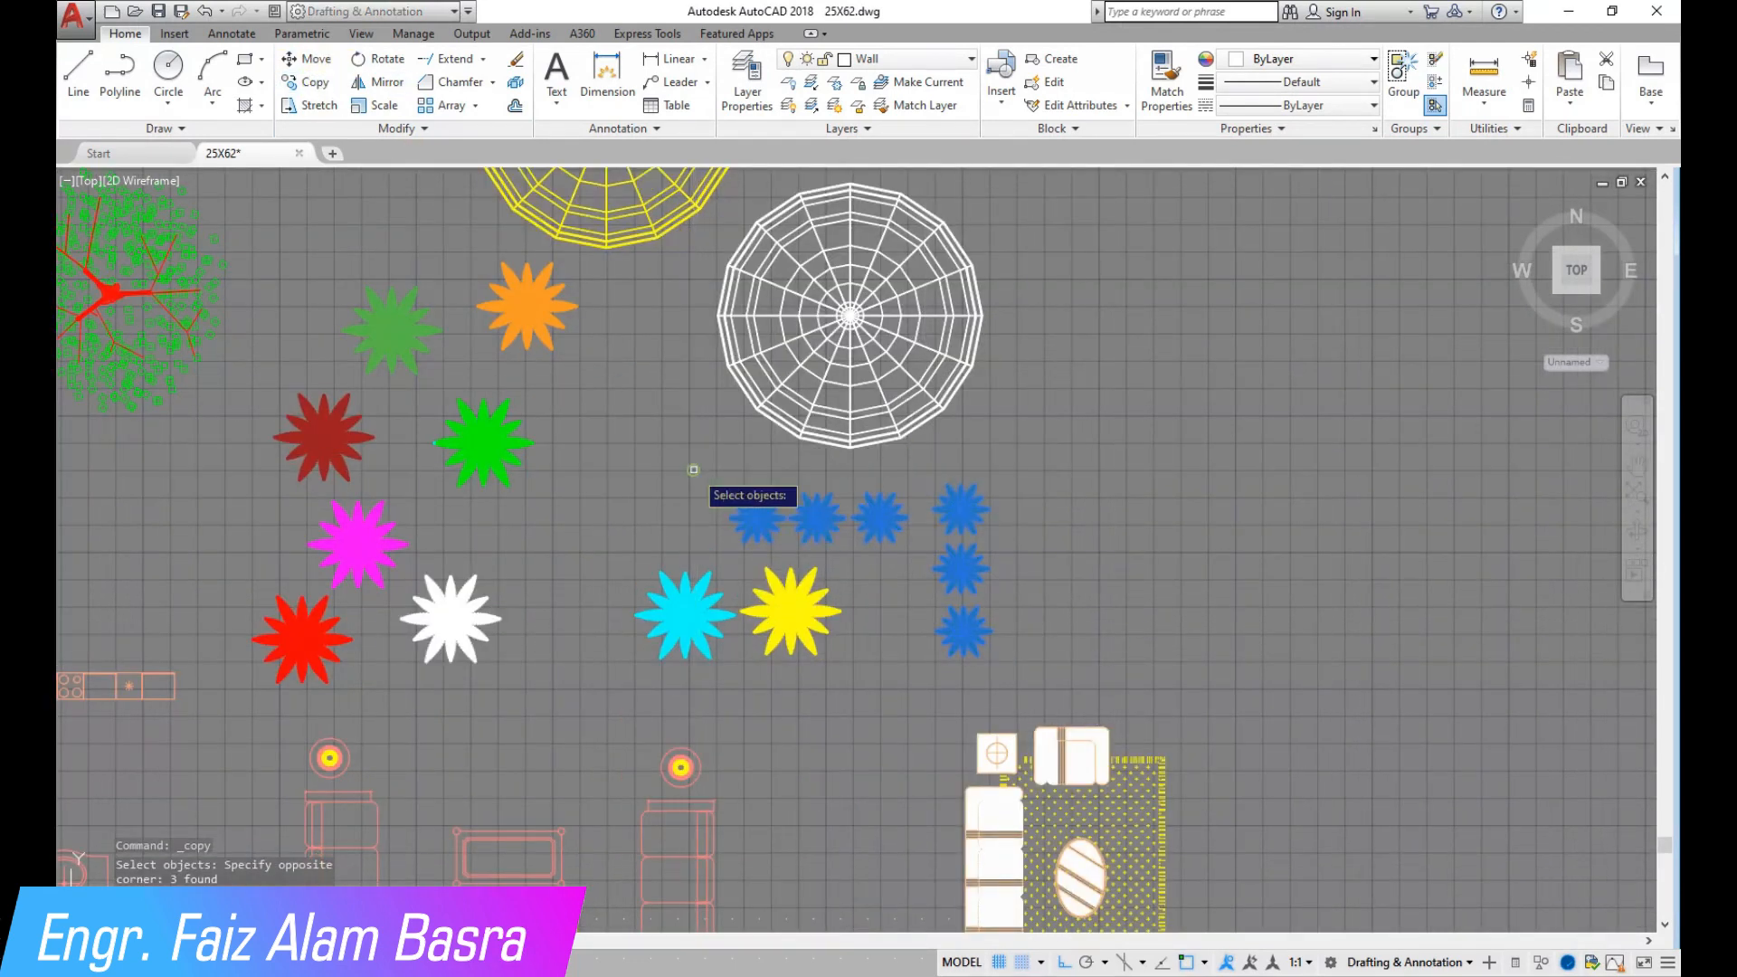
scroll(536, 541, down, 2)
click(590, 547)
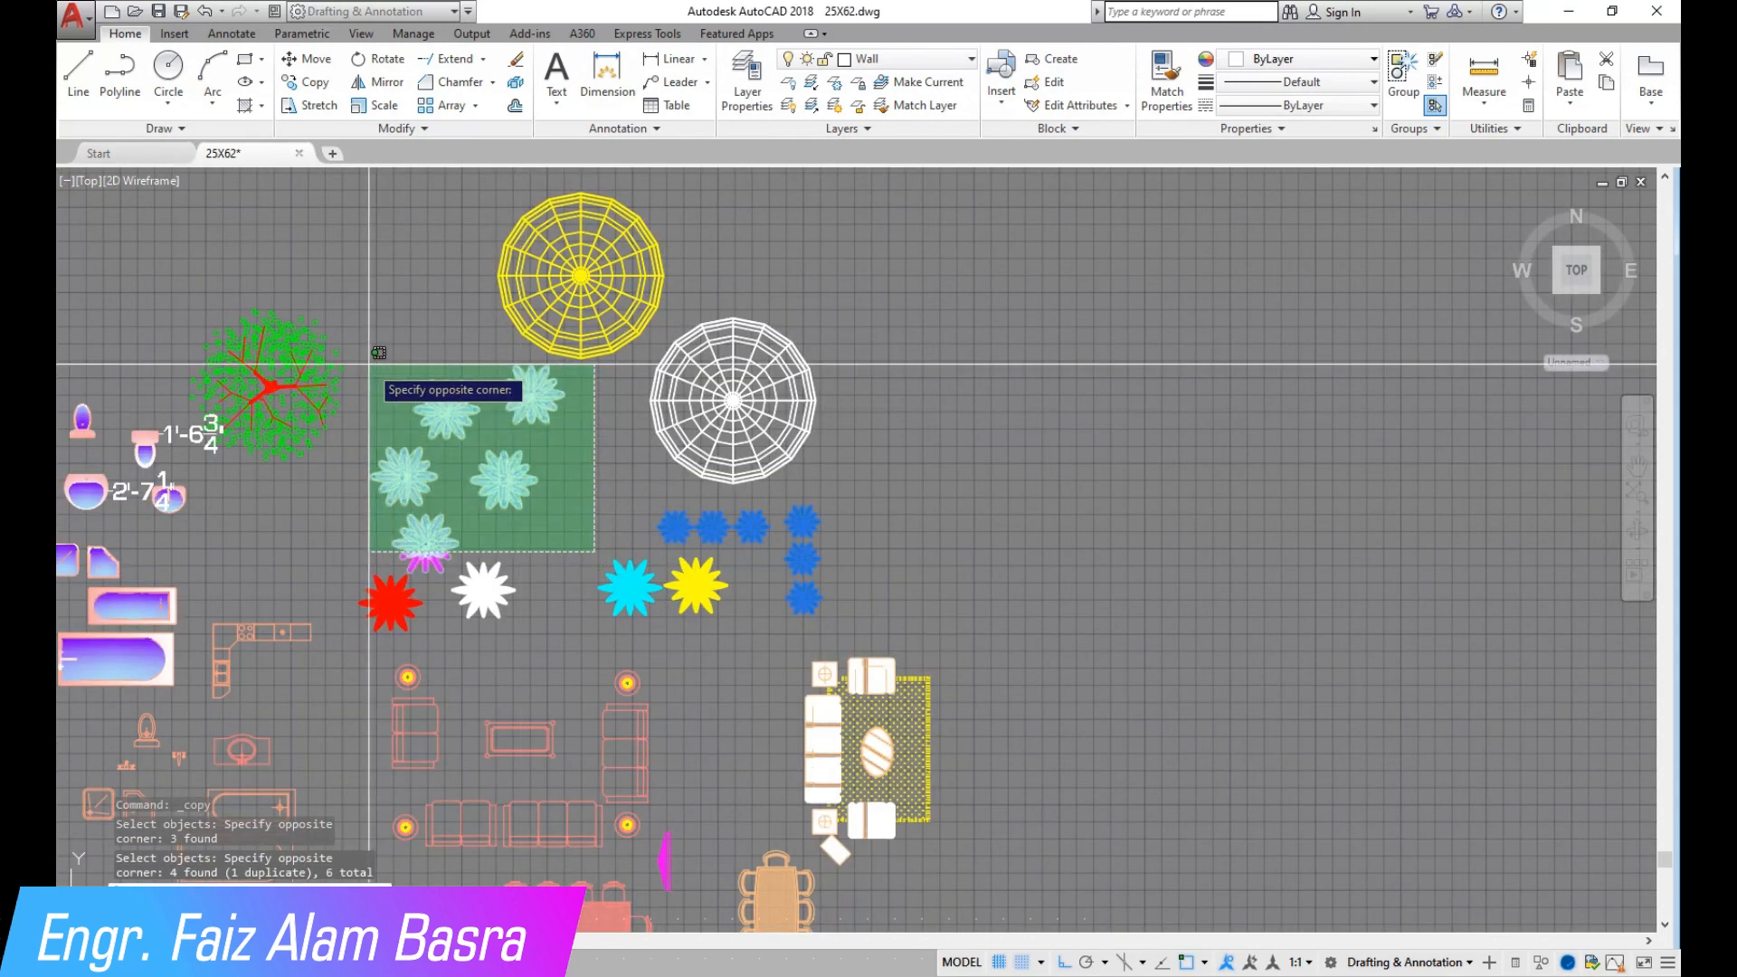
click(376, 368)
click(531, 649)
click(335, 521)
click(758, 644)
click(597, 549)
key(Return)
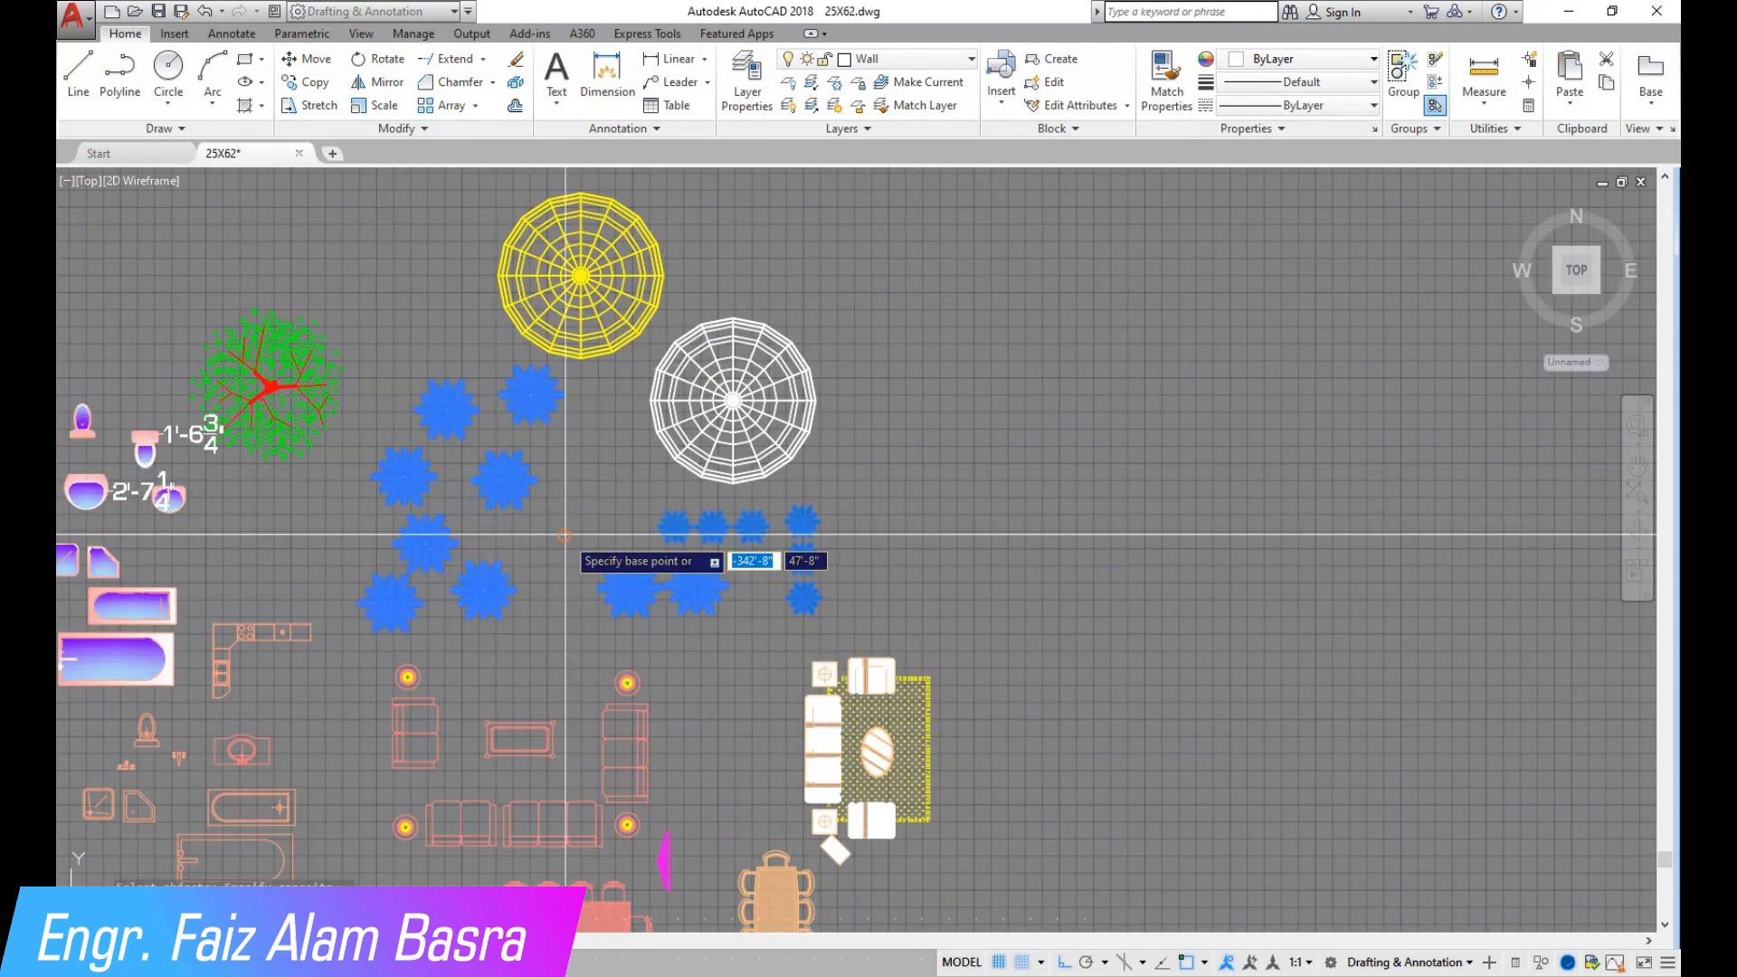
click(571, 539)
scroll(313, 497, down, 9)
scroll(979, 508, up, 6)
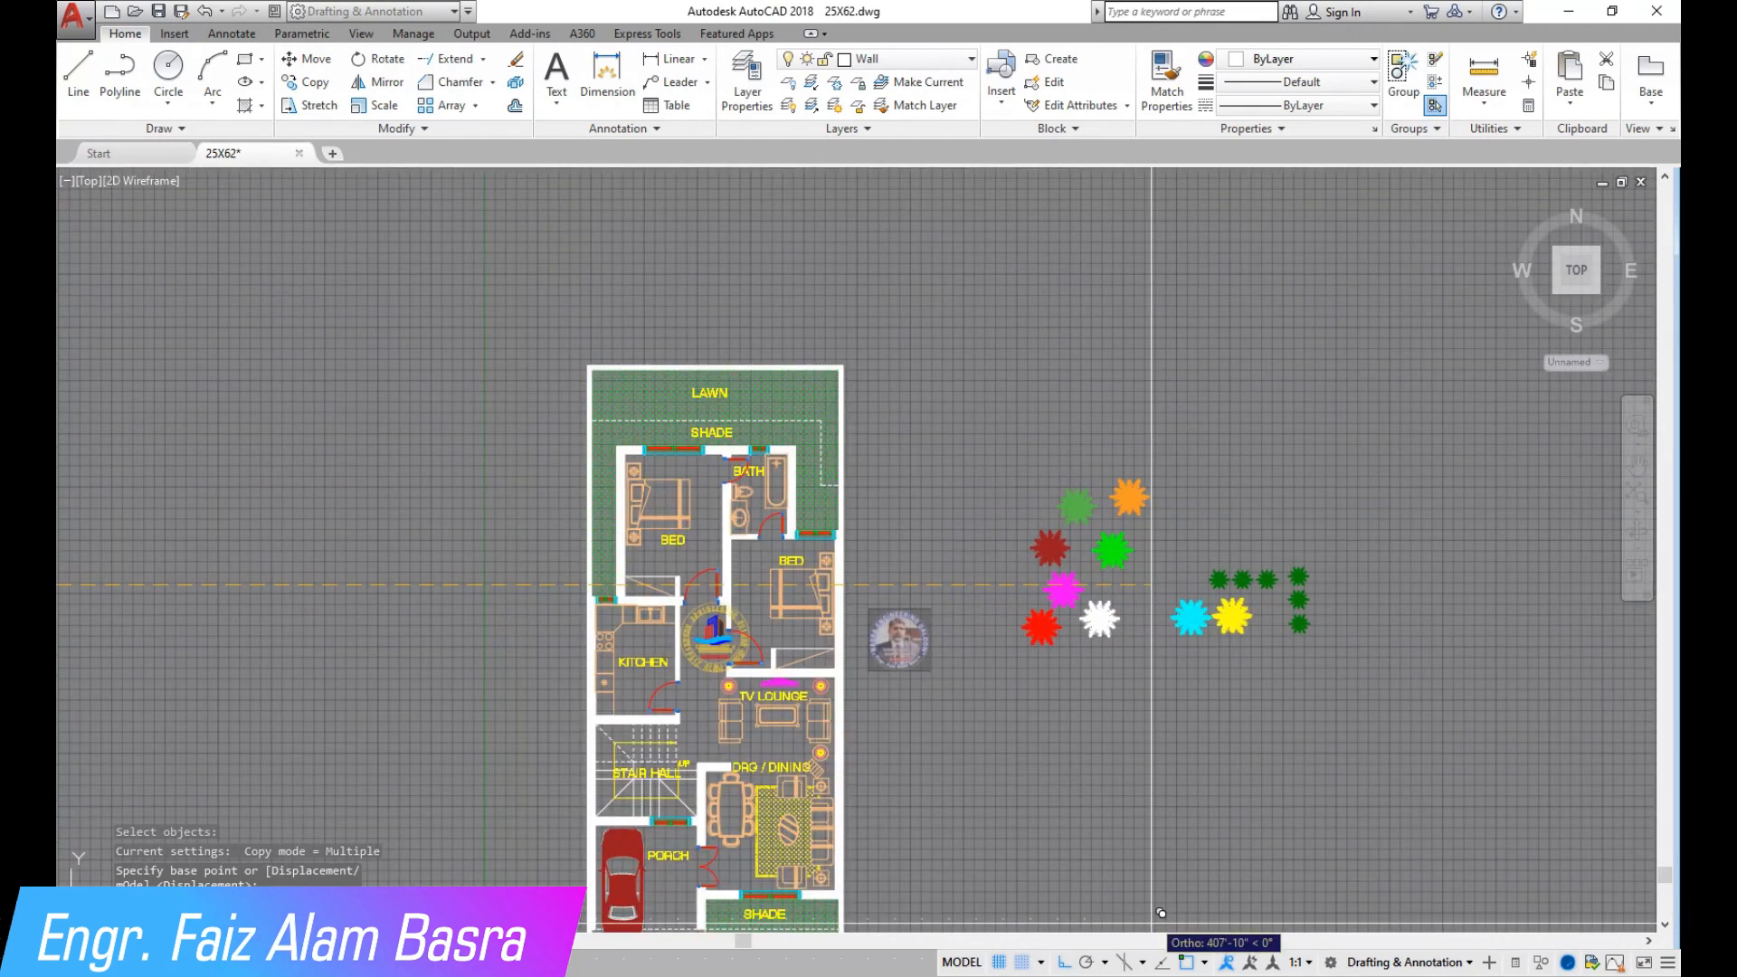
scroll(447, 461, up, 2)
click(297, 424)
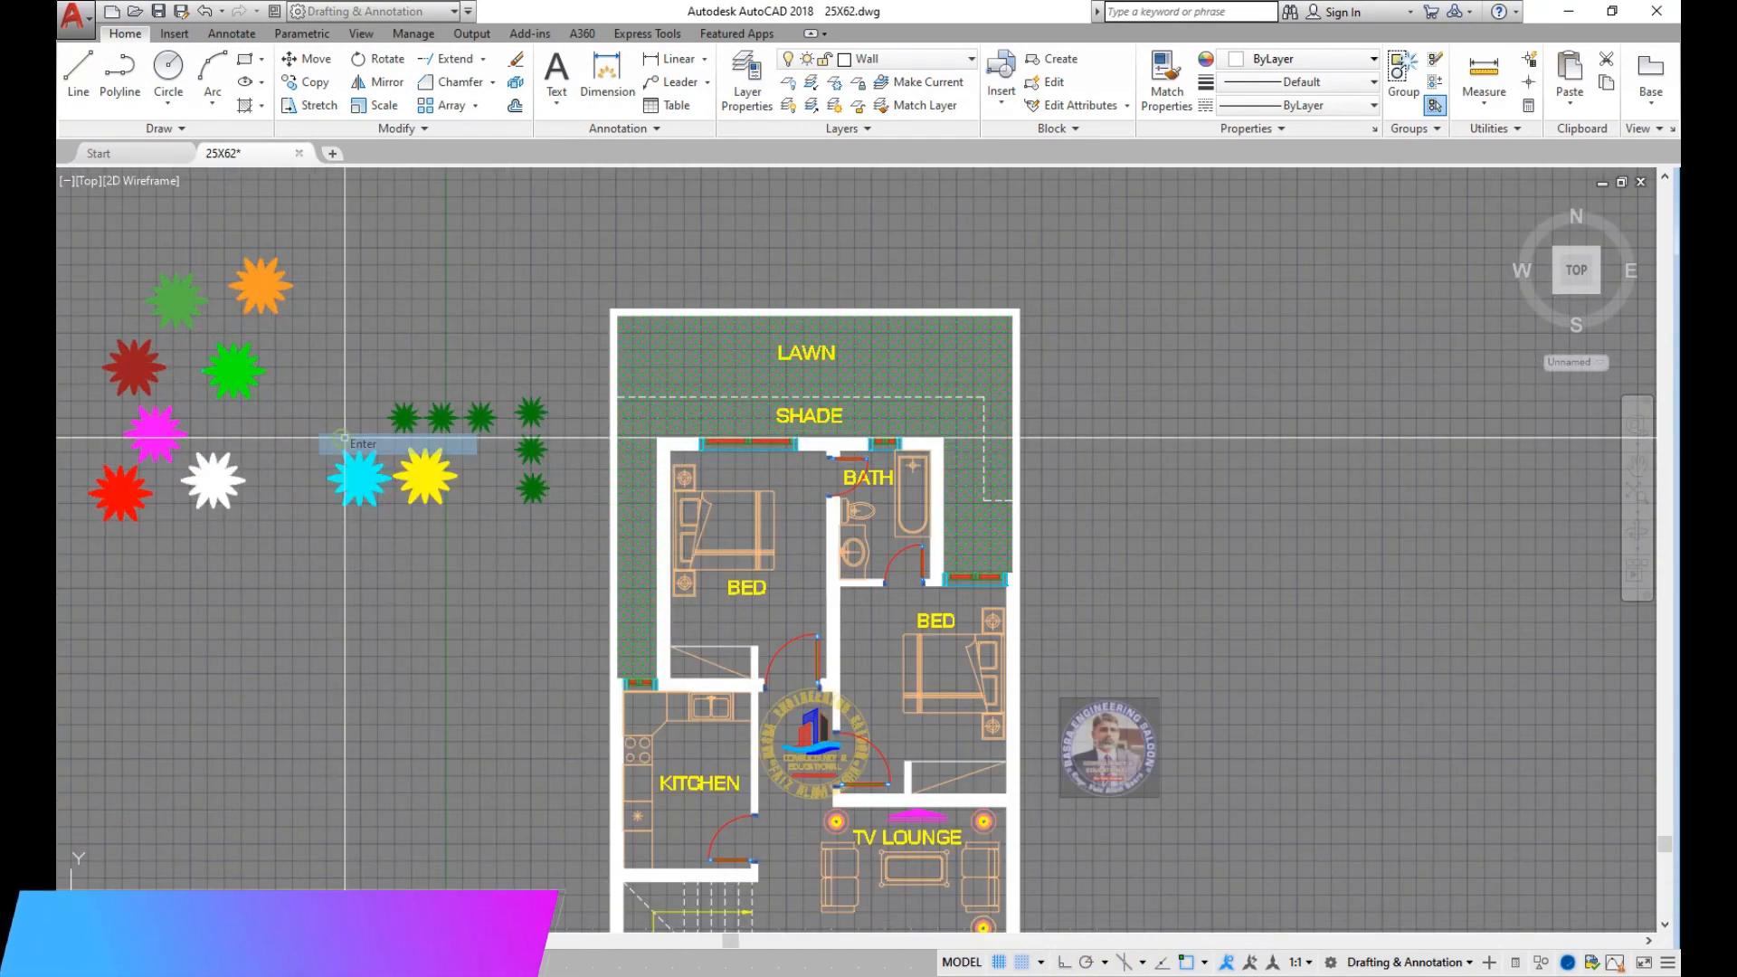
Copy the orange plant into the rear lawn's upper-left corner.
click(300, 82)
click(337, 332)
click(227, 219)
key(Return)
click(254, 215)
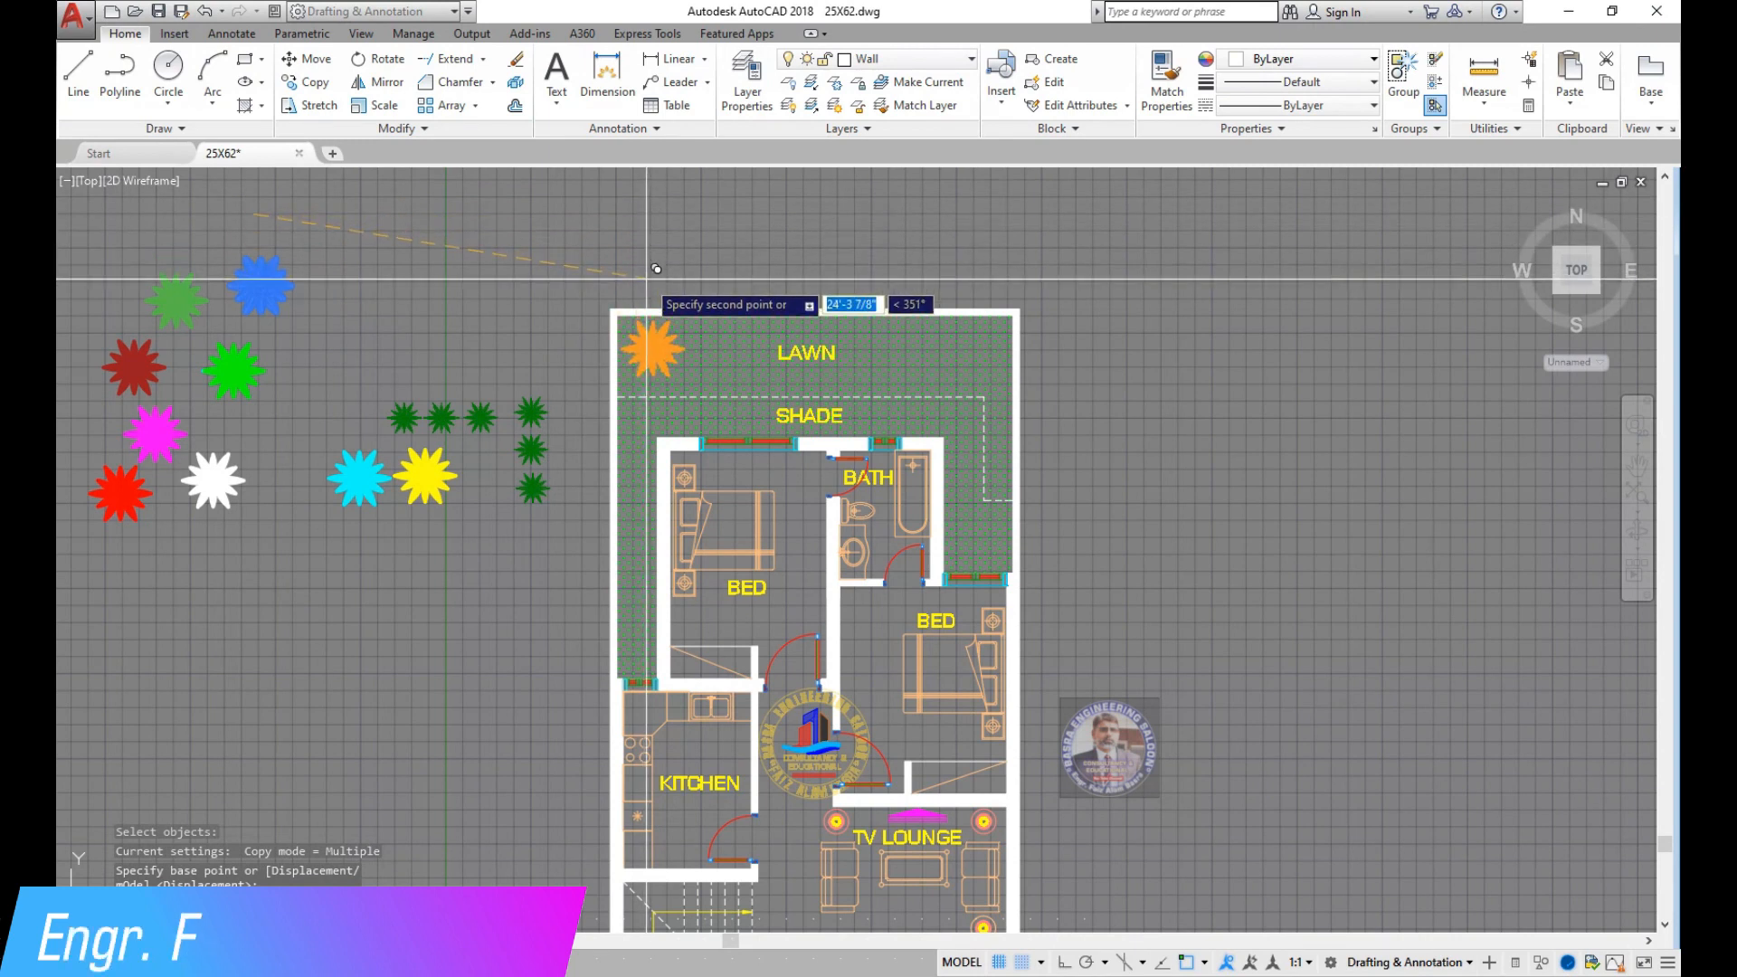
scroll(647, 262, down, 2)
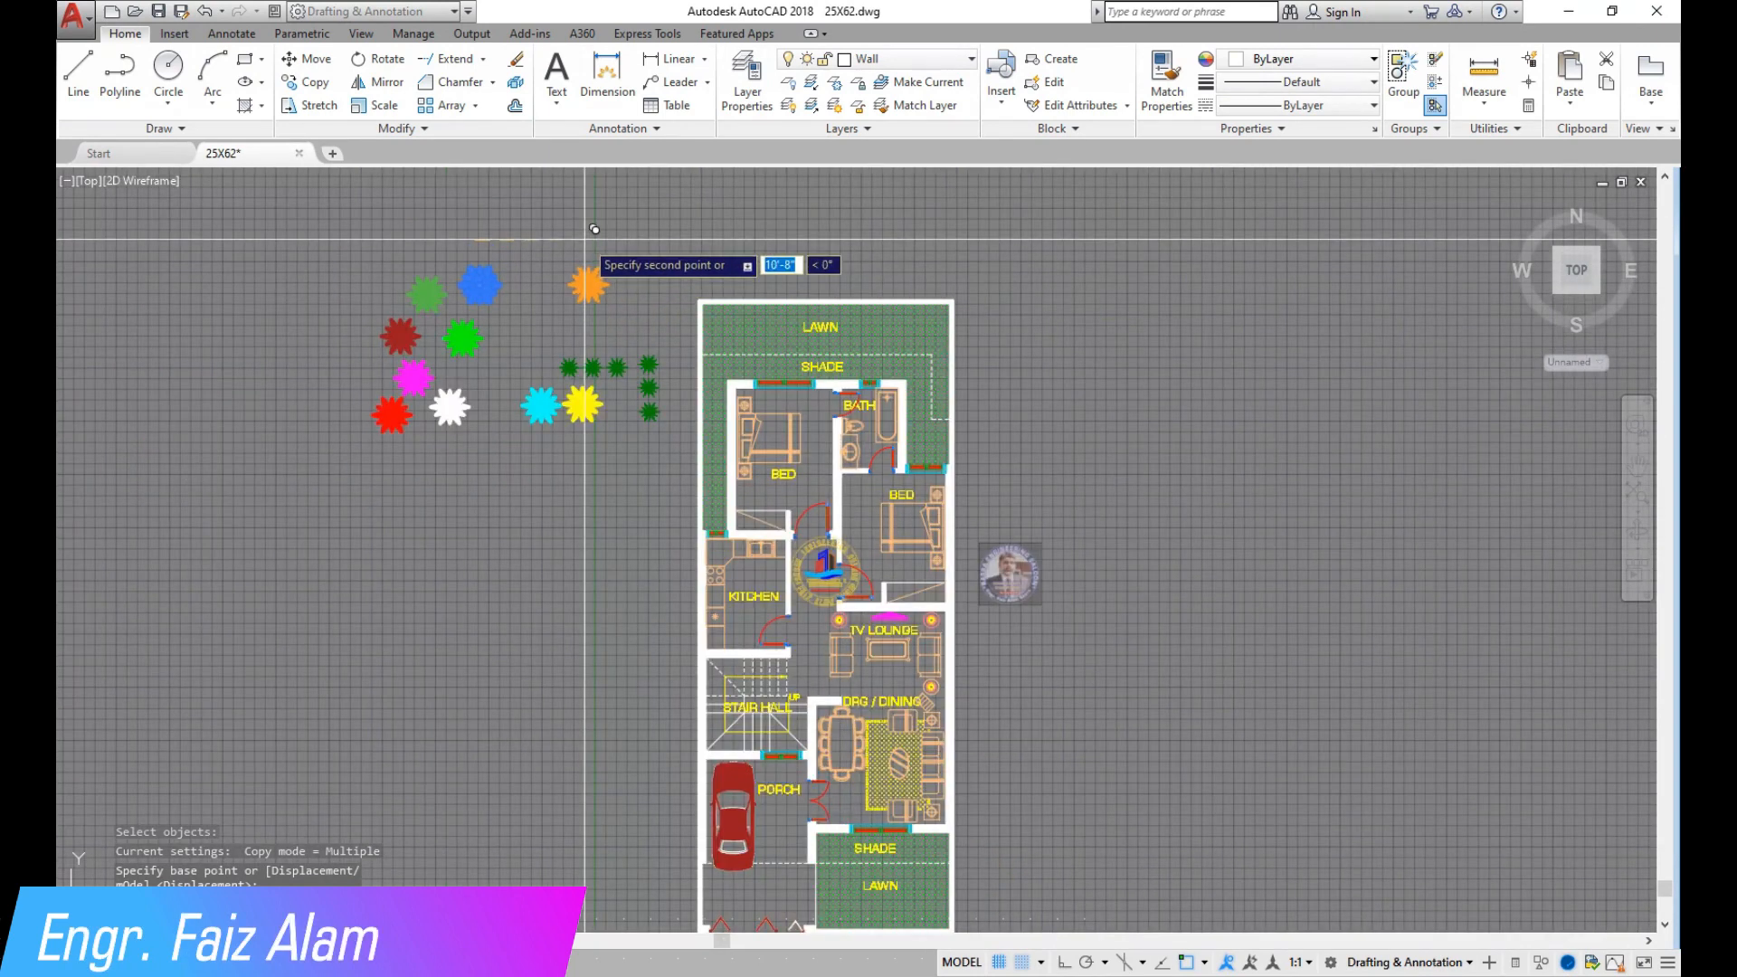
scroll(554, 261, up, 2)
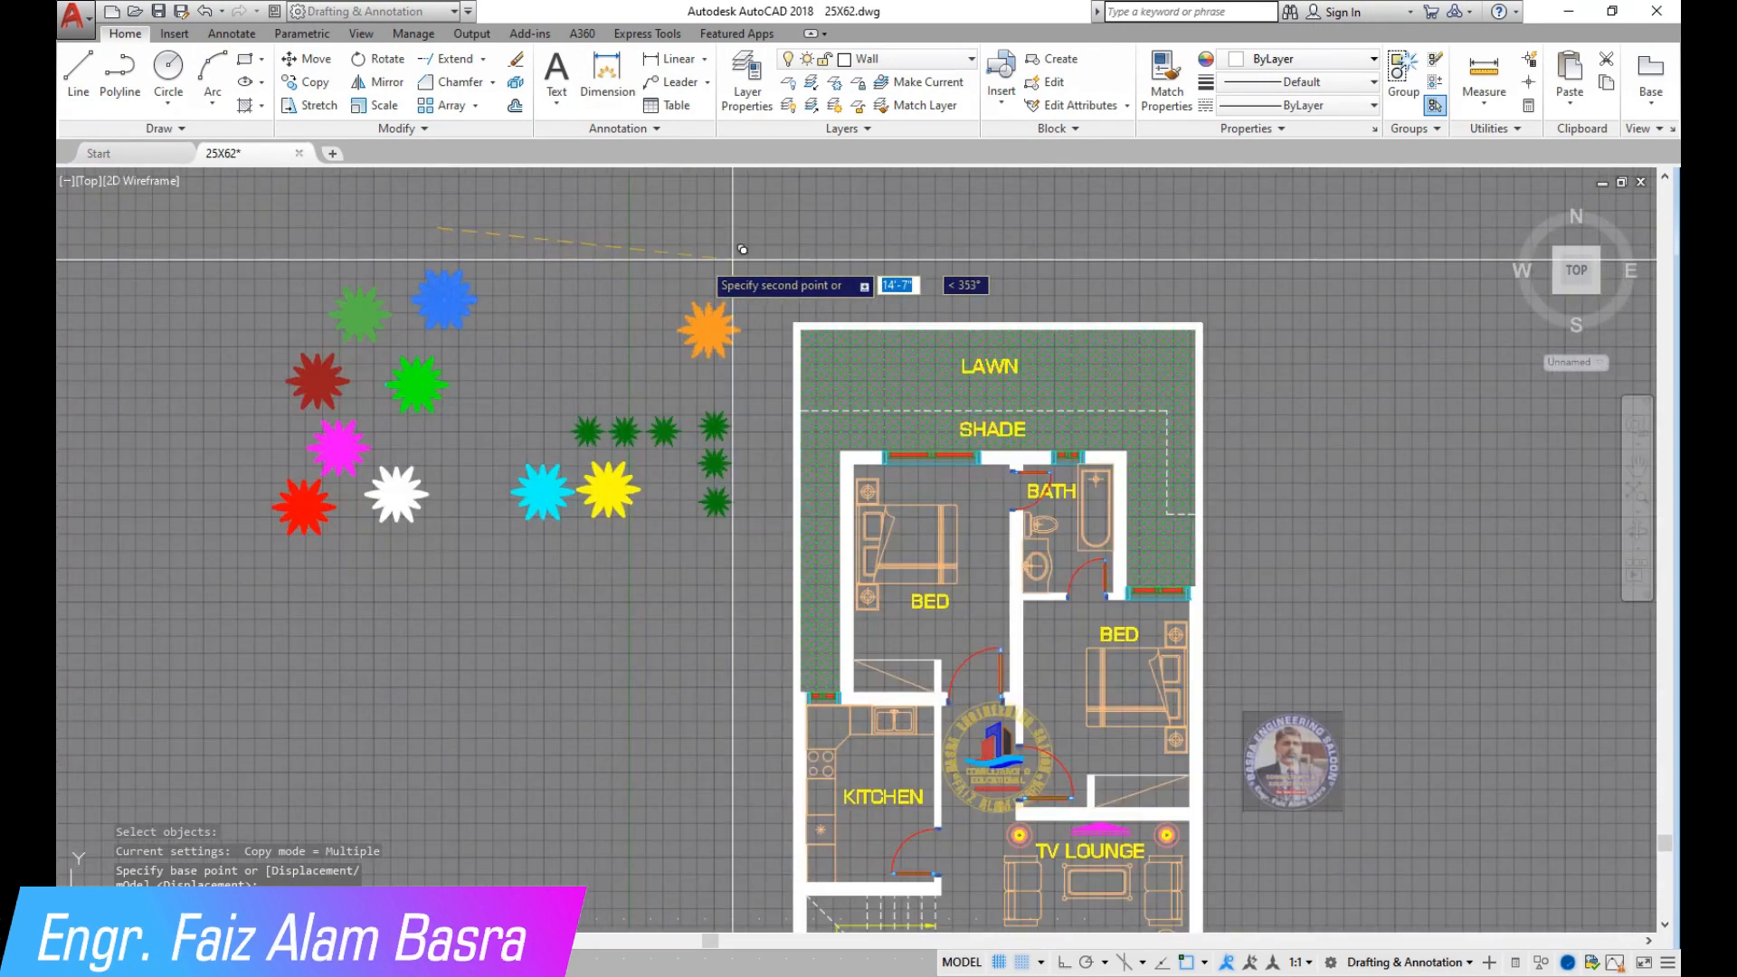
click(826, 296)
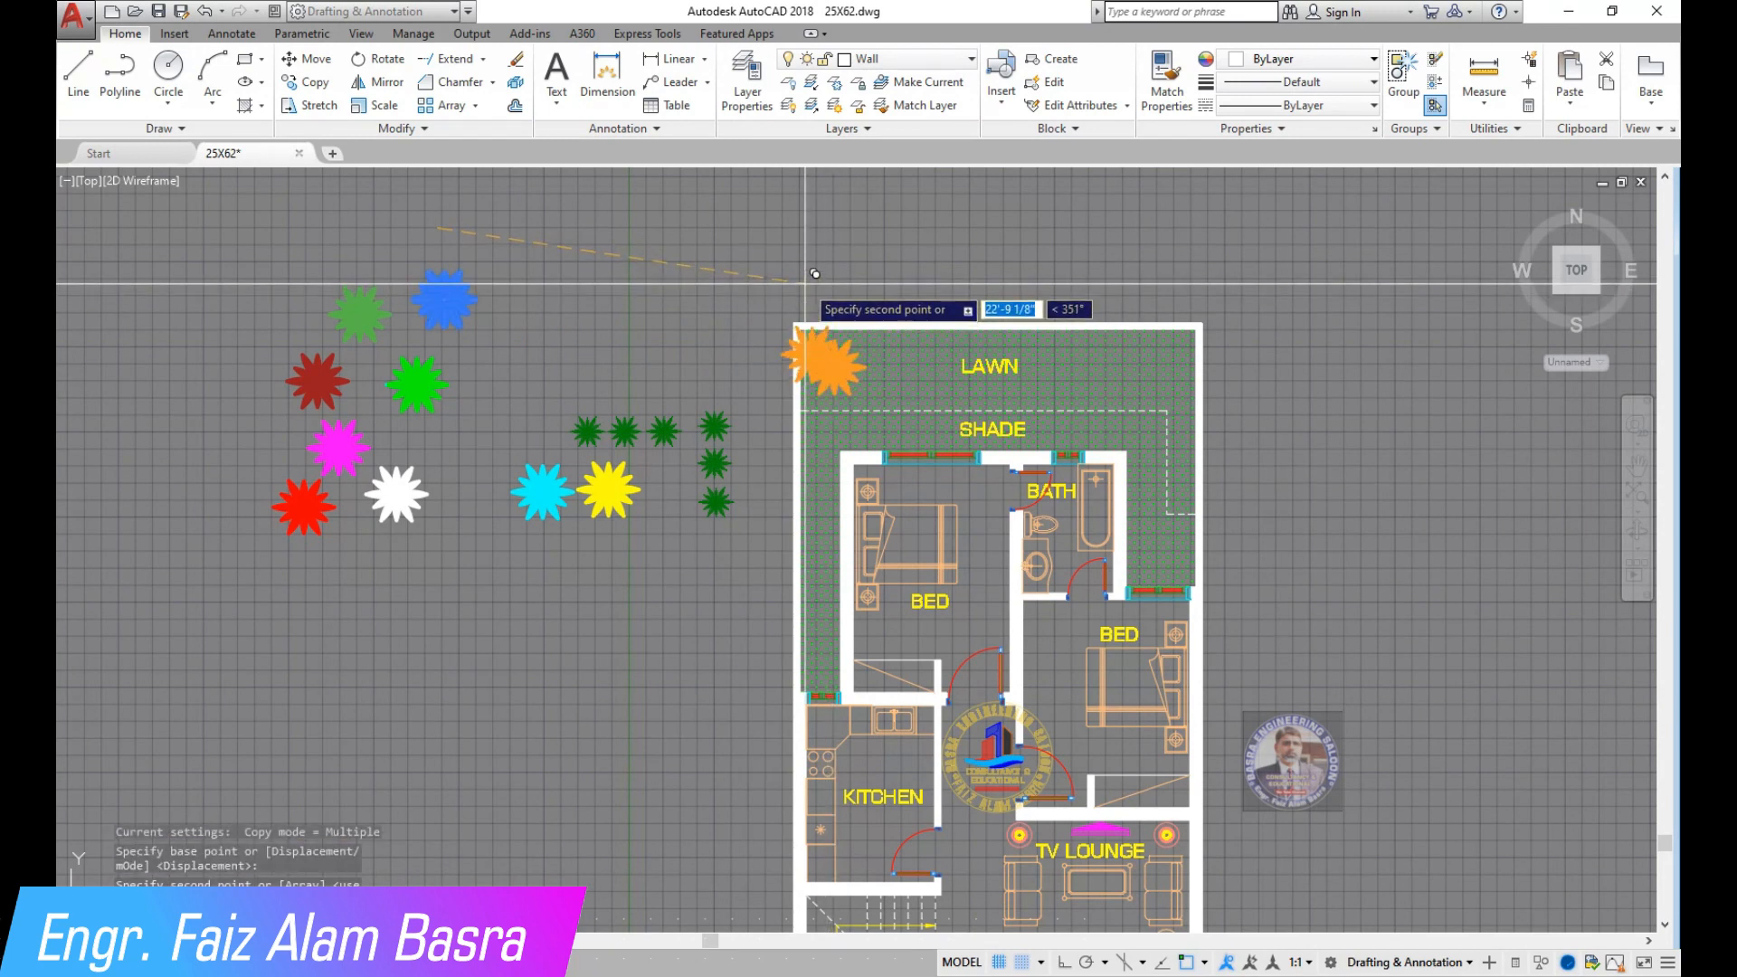
Copy the cyan plant into the rear lawn between the orange plant and the LAWN label.
click(308, 82)
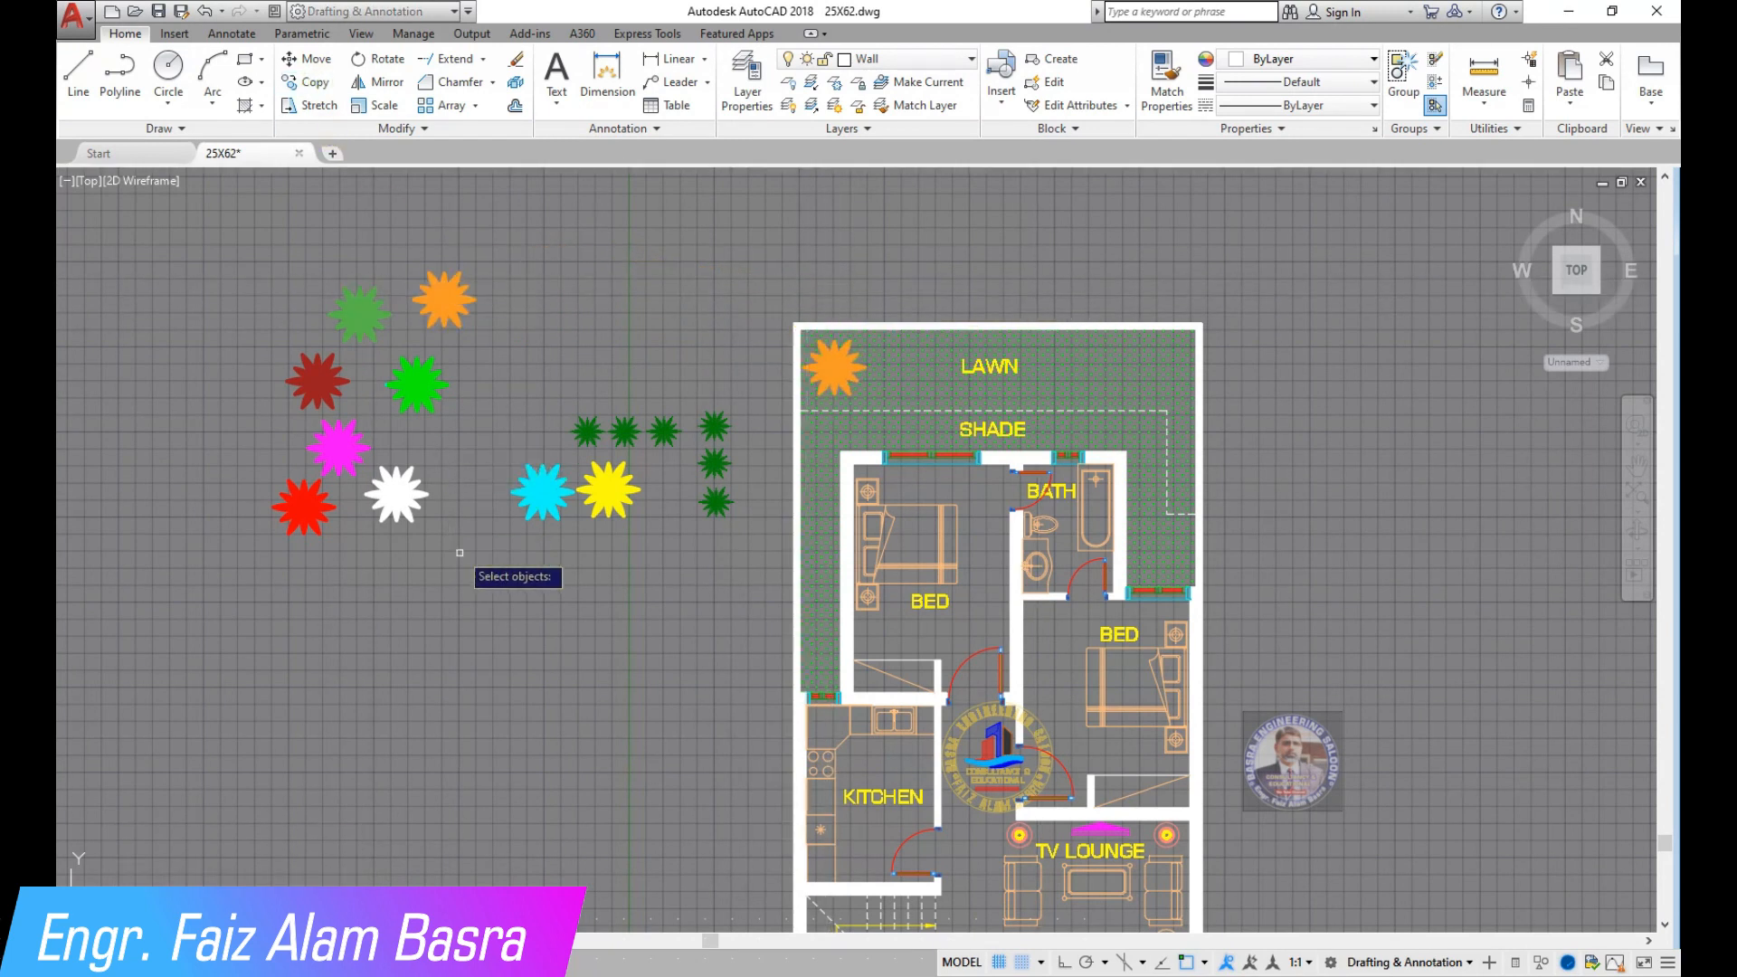
click(488, 444)
click(640, 543)
key(Return)
click(525, 399)
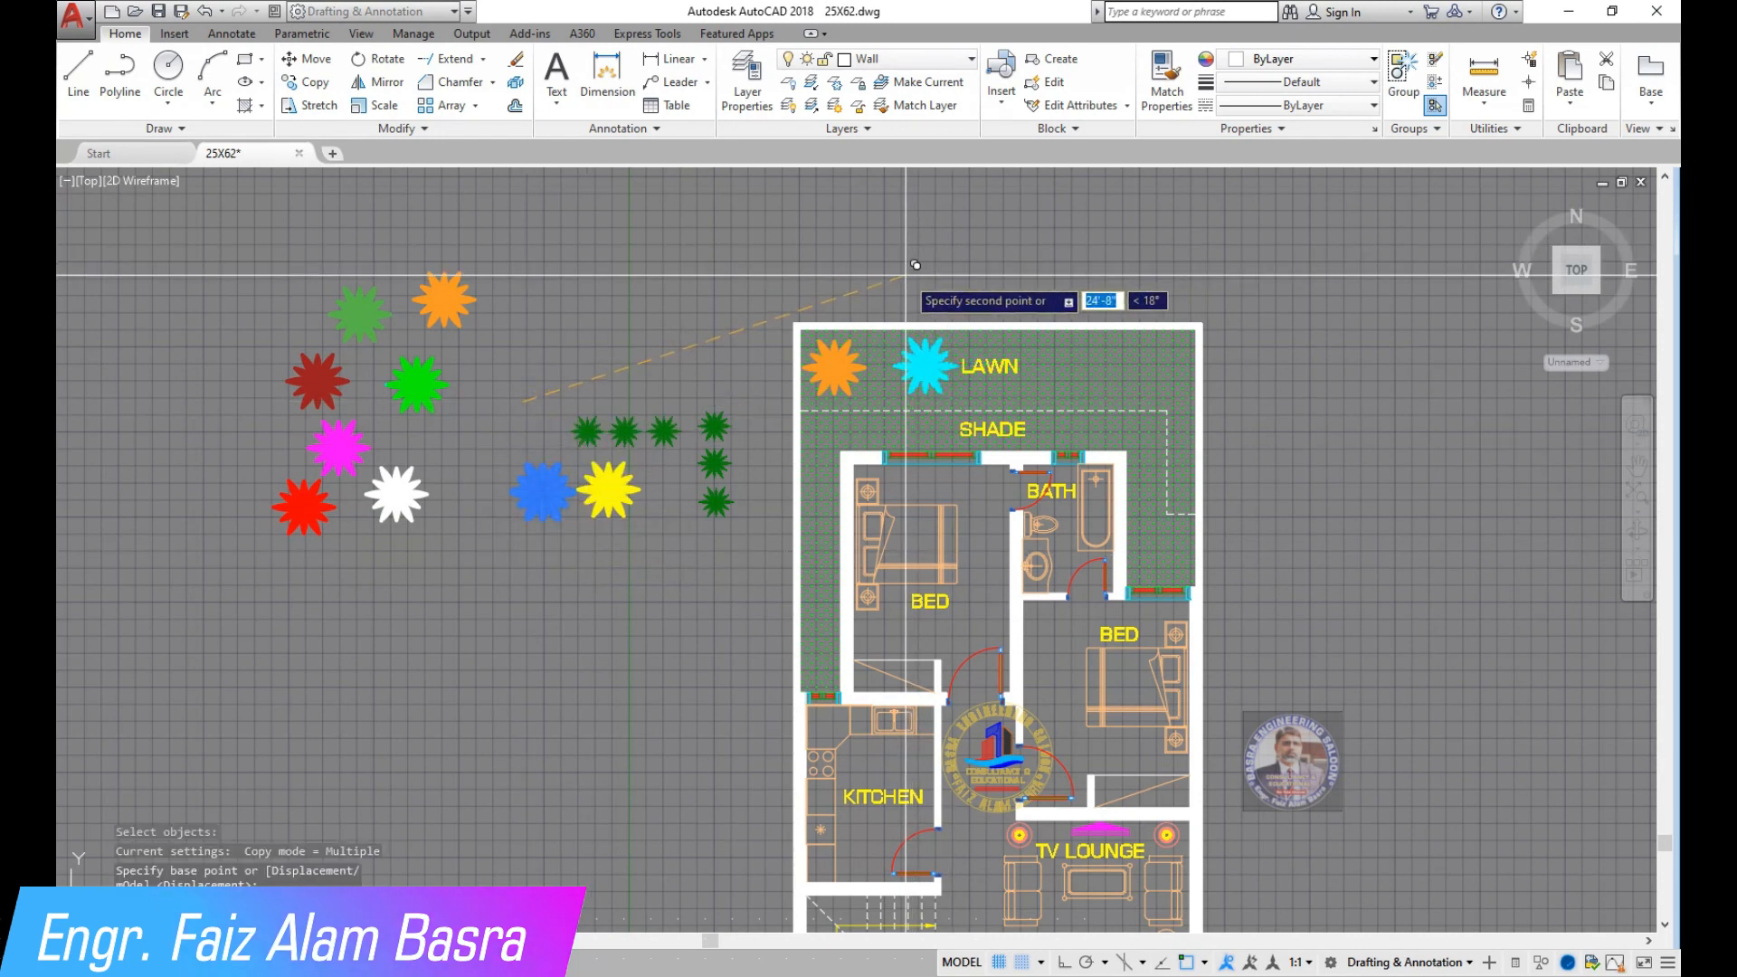
click(915, 265)
key(Return)
Copy the yellow plant into the rear lawn just right of the LAWN label and into the front lawn's lower-right corner.
key(Return)
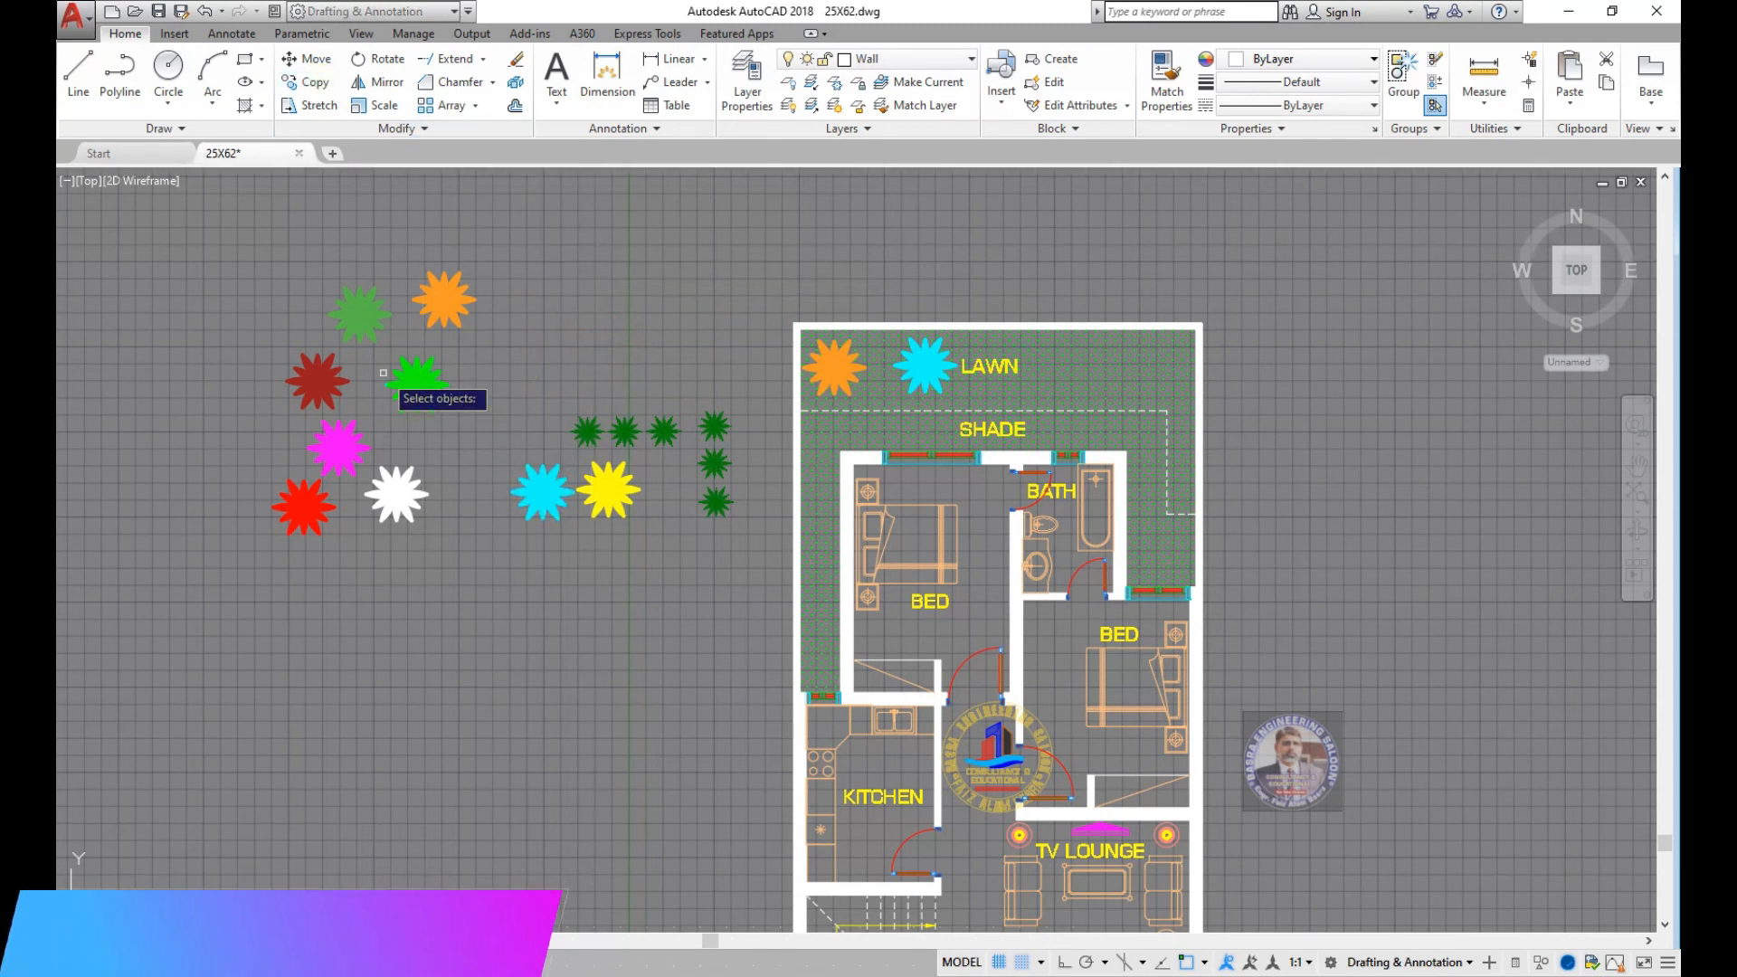
click(561, 446)
click(680, 553)
key(Return)
click(608, 494)
scroll(1081, 346, up, 4)
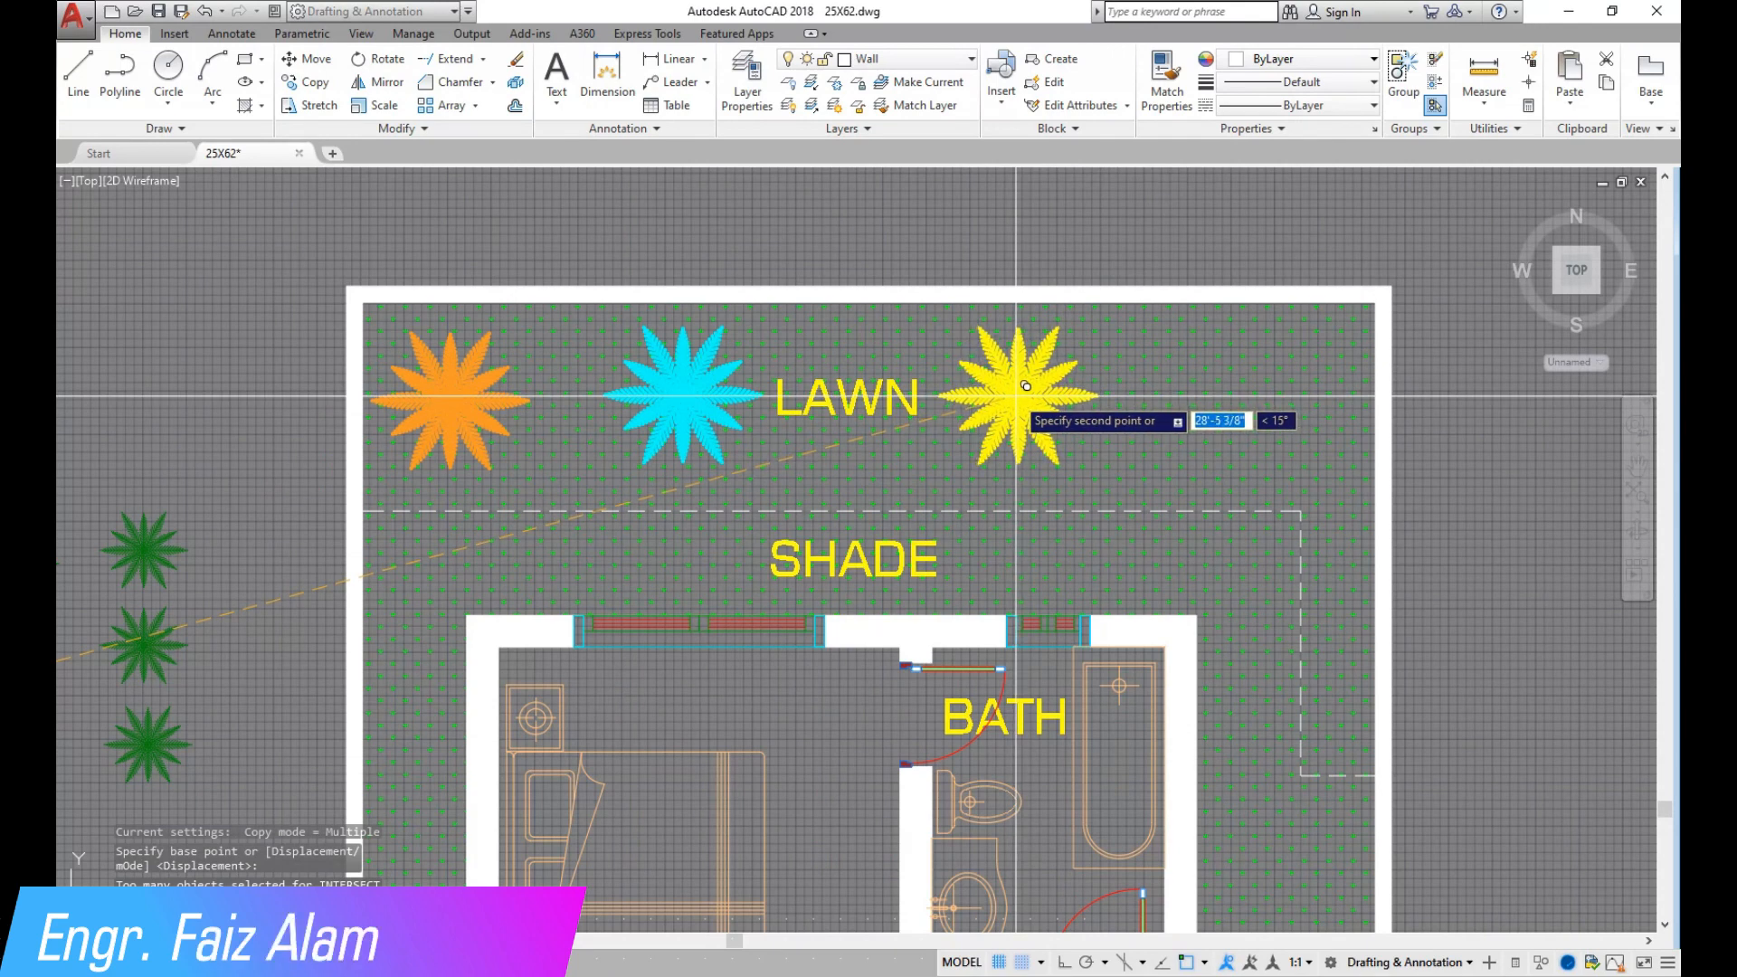
scroll(1027, 387, down, 6)
scroll(1106, 622, up, 7)
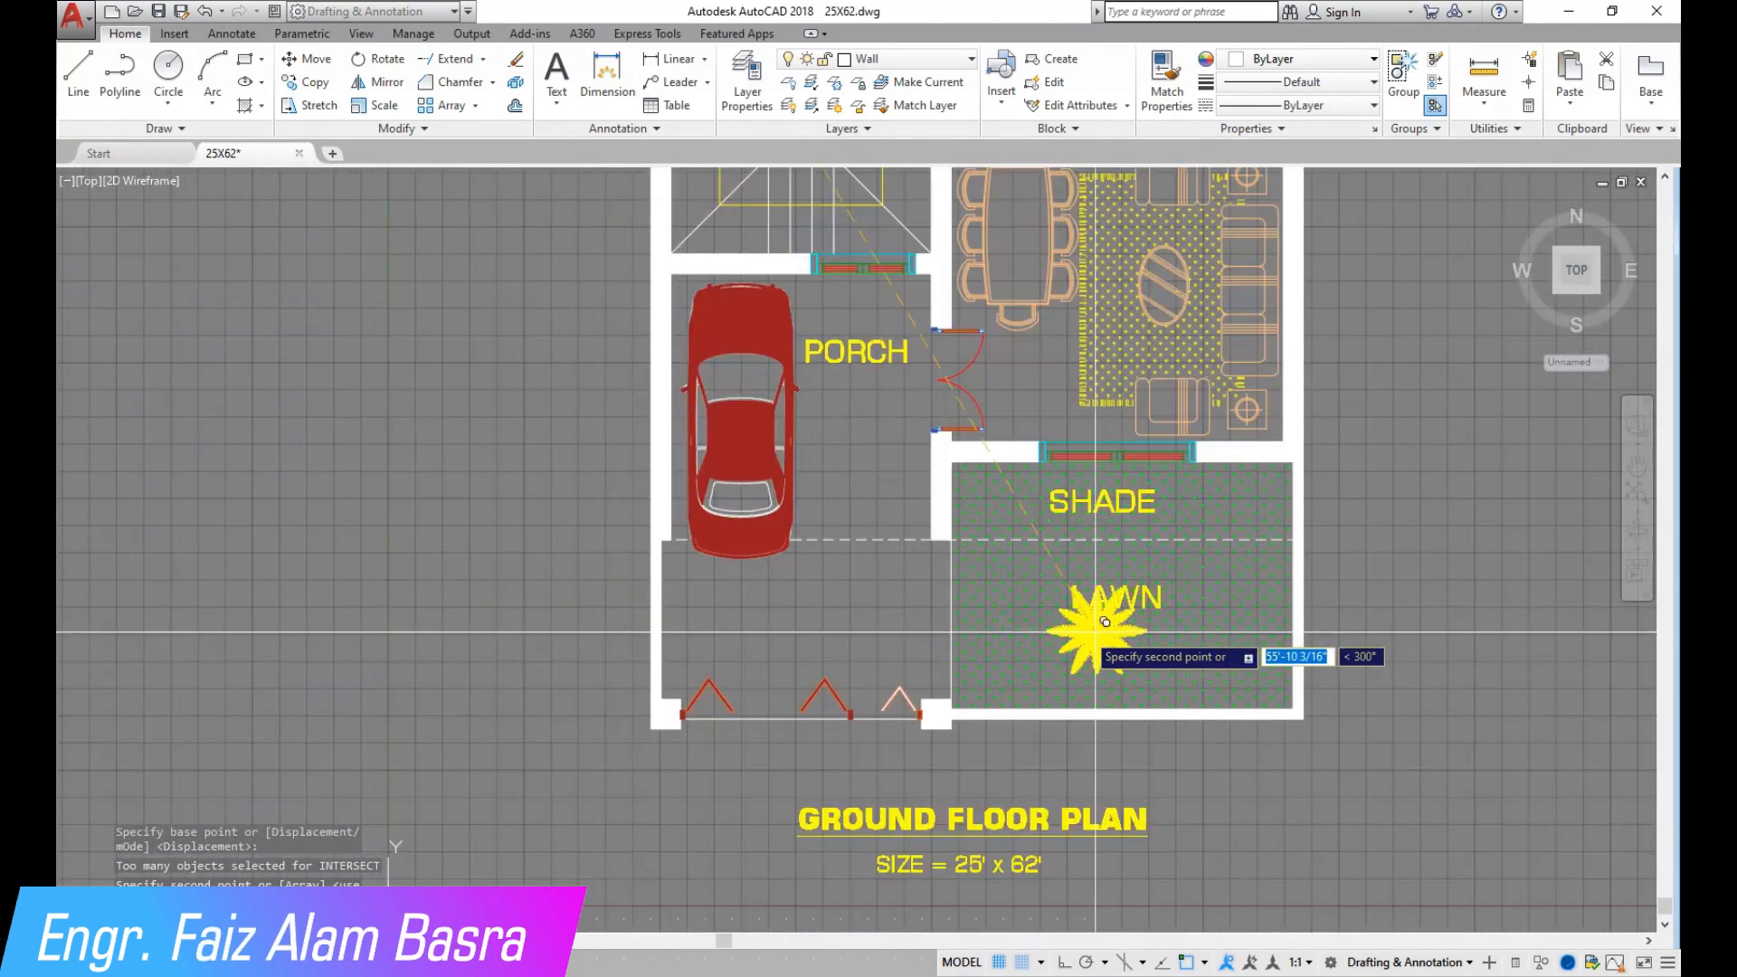
scroll(1105, 621, up, 2)
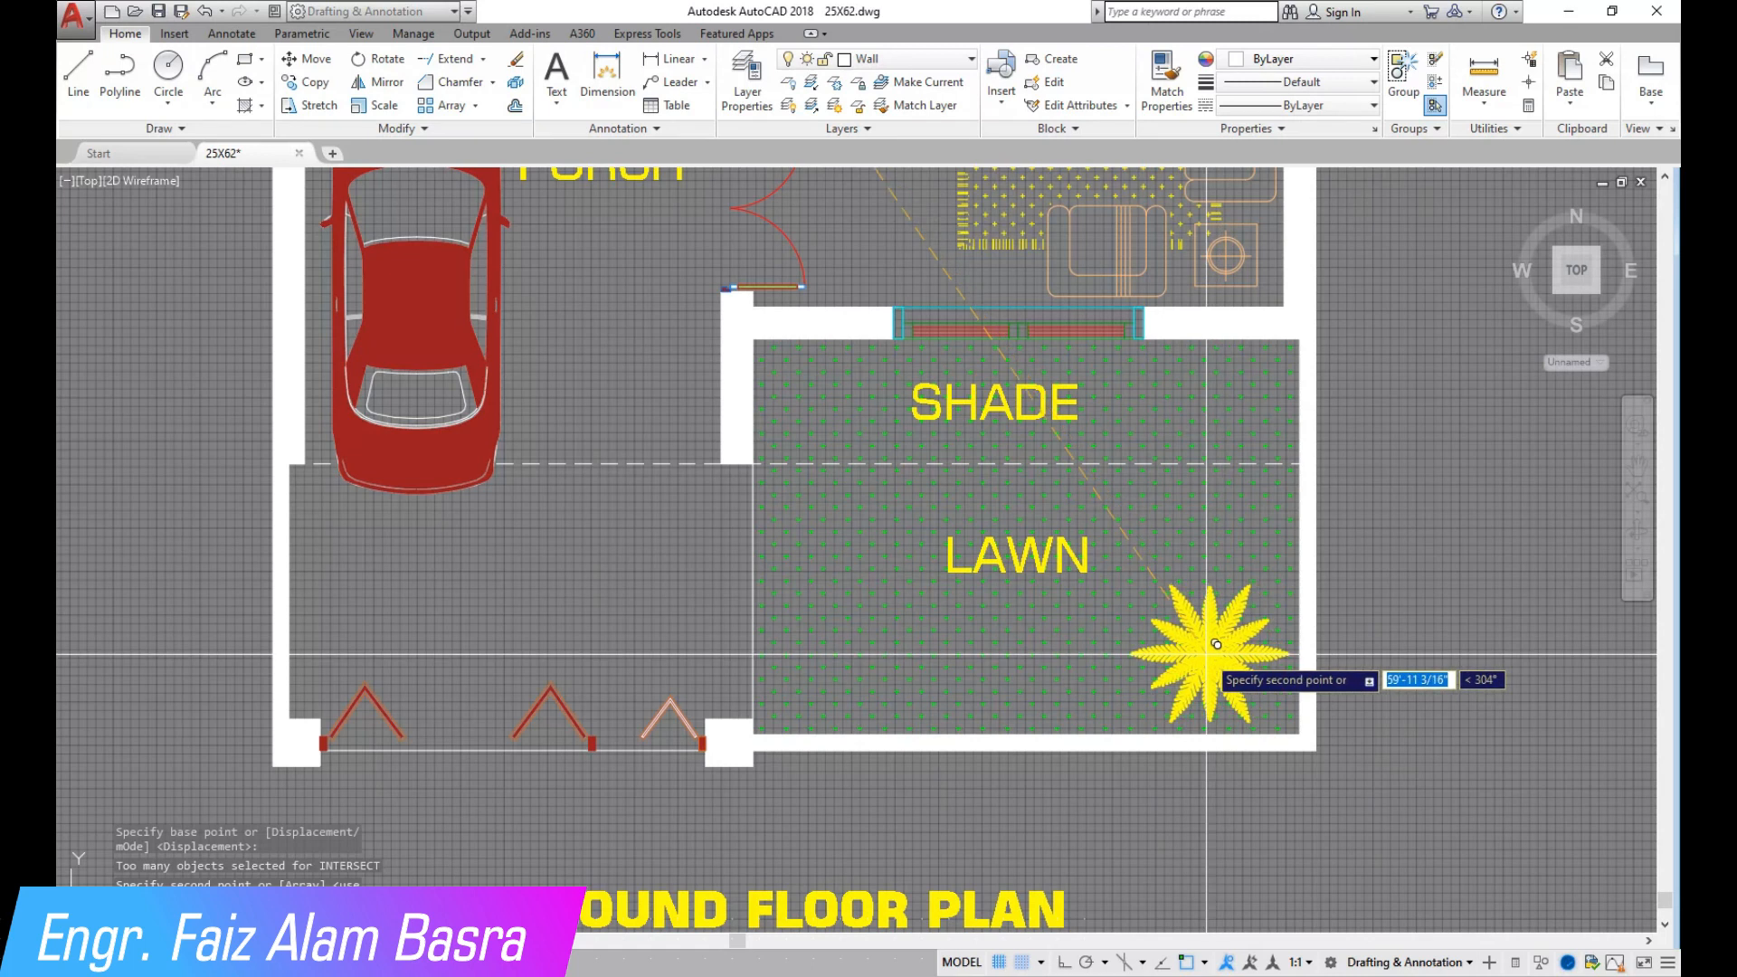
scroll(930, 659, down, 6)
scroll(956, 685, up, 2)
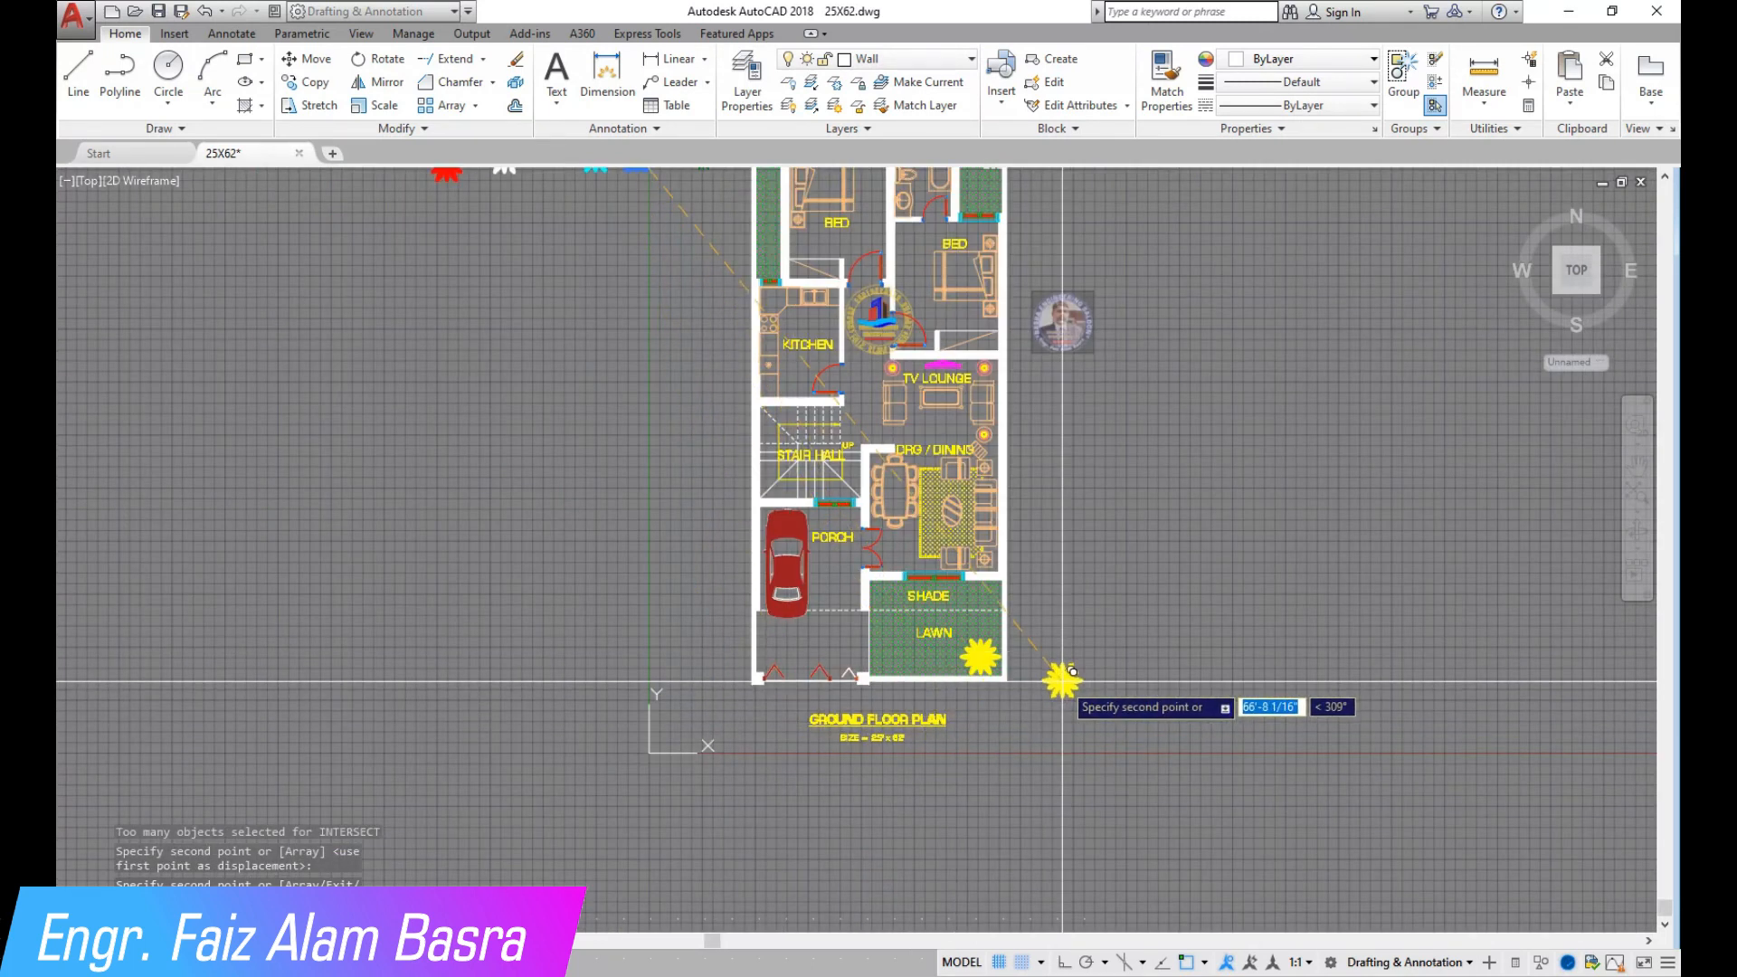
scroll(839, 705, down, 3)
scroll(741, 308, up, 5)
key(Return)
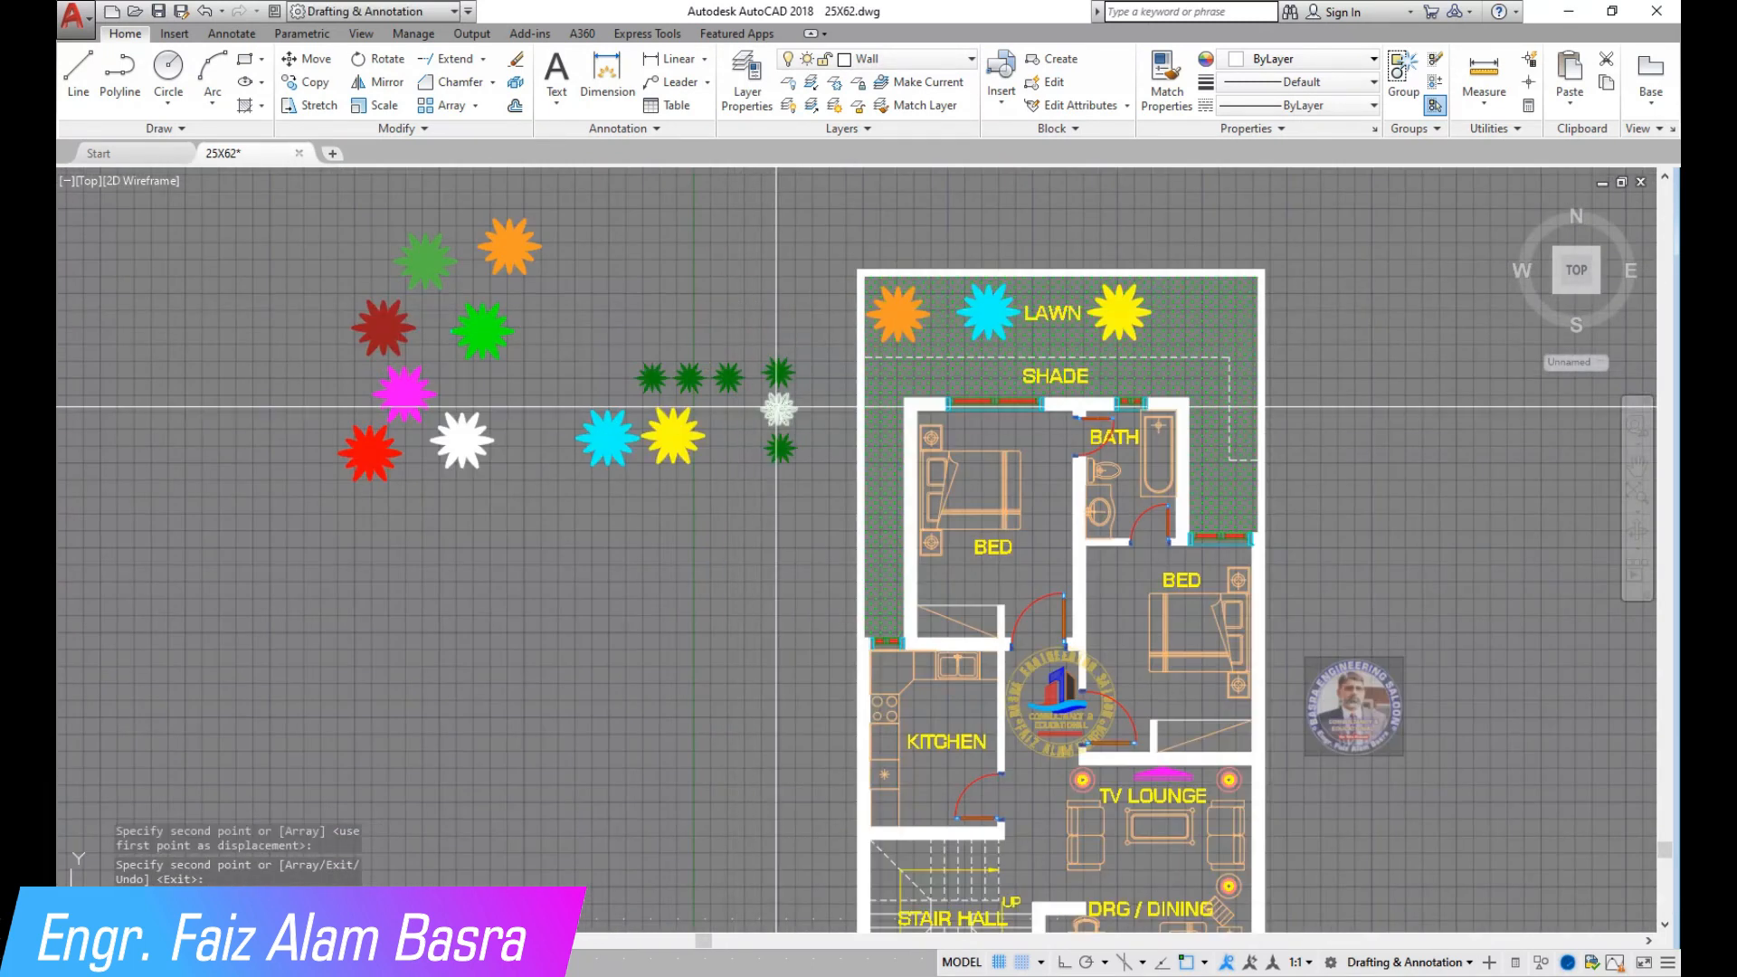
Copy the magenta plant from the plant collection into the rear lawn's upper-right corner.
middle_drag(778, 407, 809, 407)
click(312, 83)
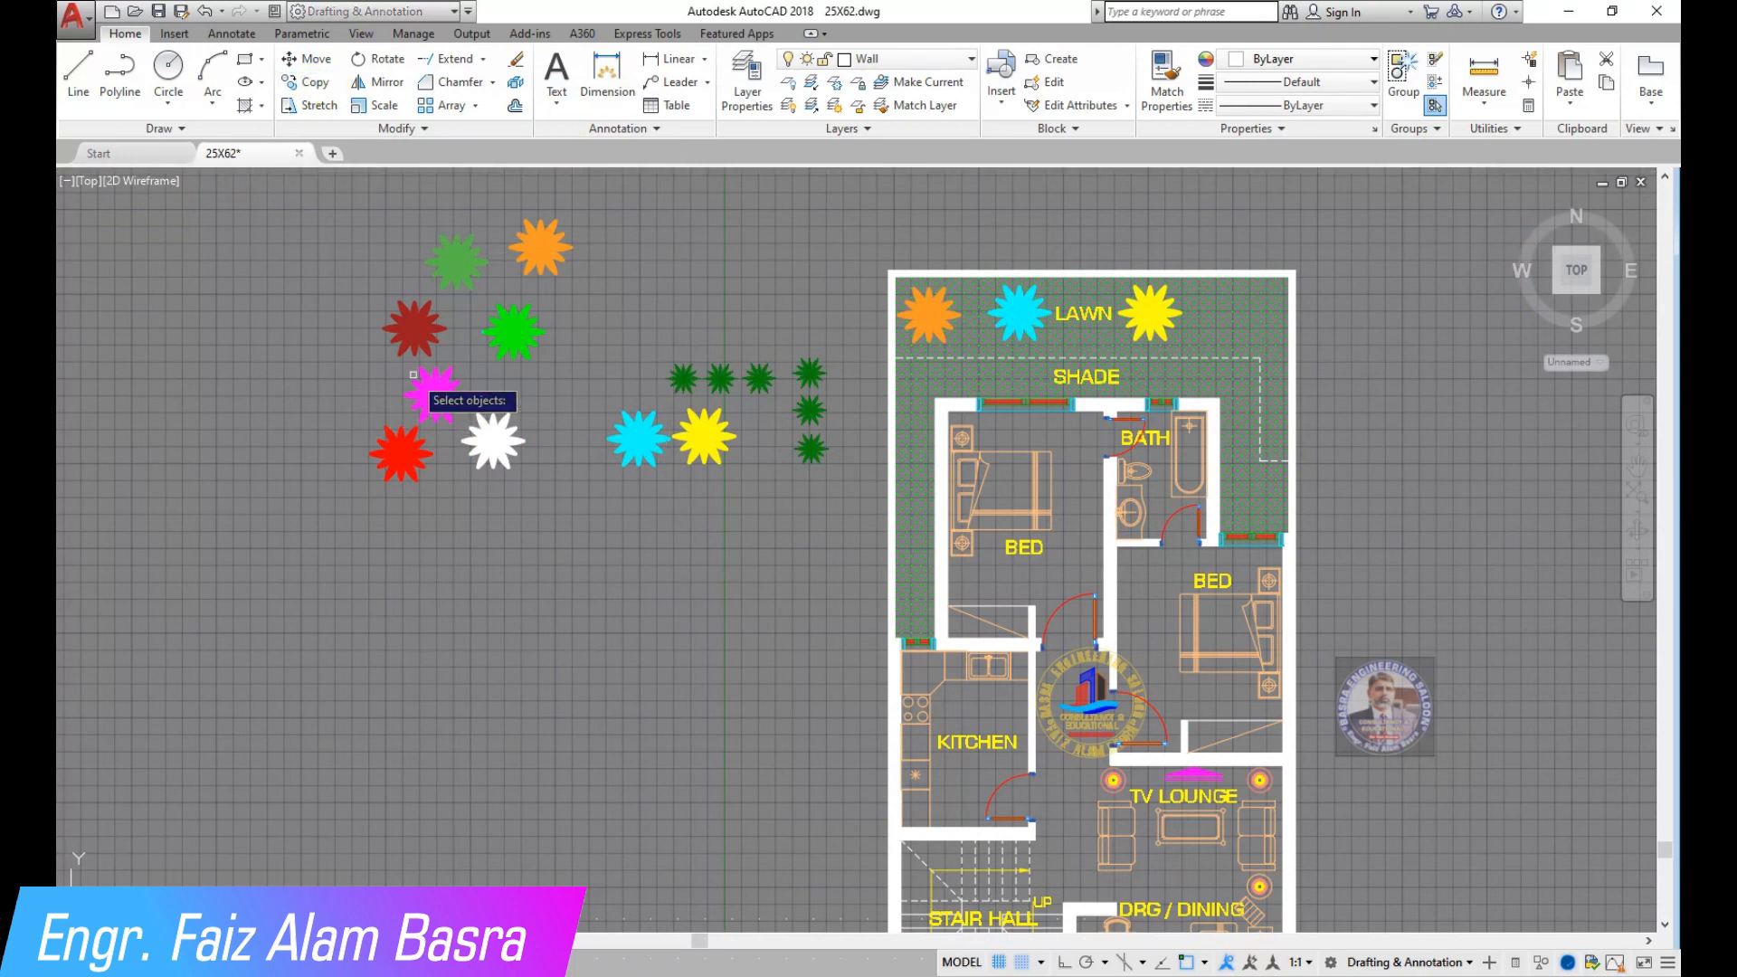
scroll(413, 373, up, 4)
click(329, 341)
click(555, 496)
key(Return)
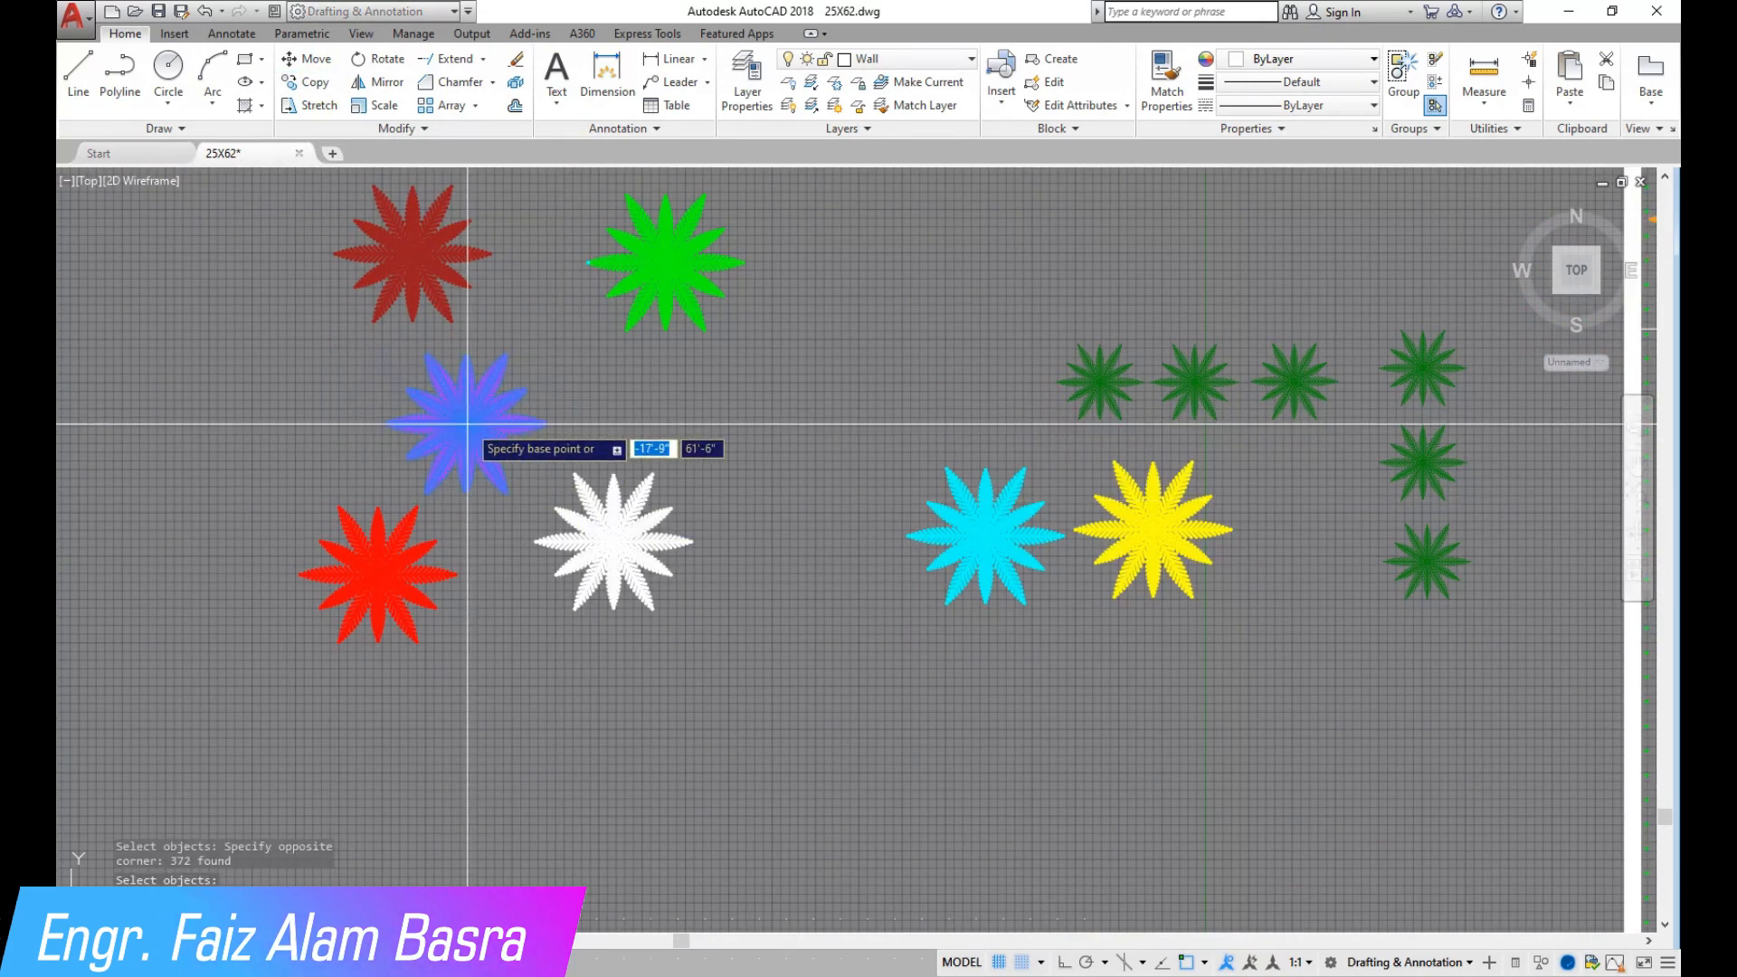
click(466, 422)
scroll(756, 377, down, 3)
scroll(893, 361, up, 5)
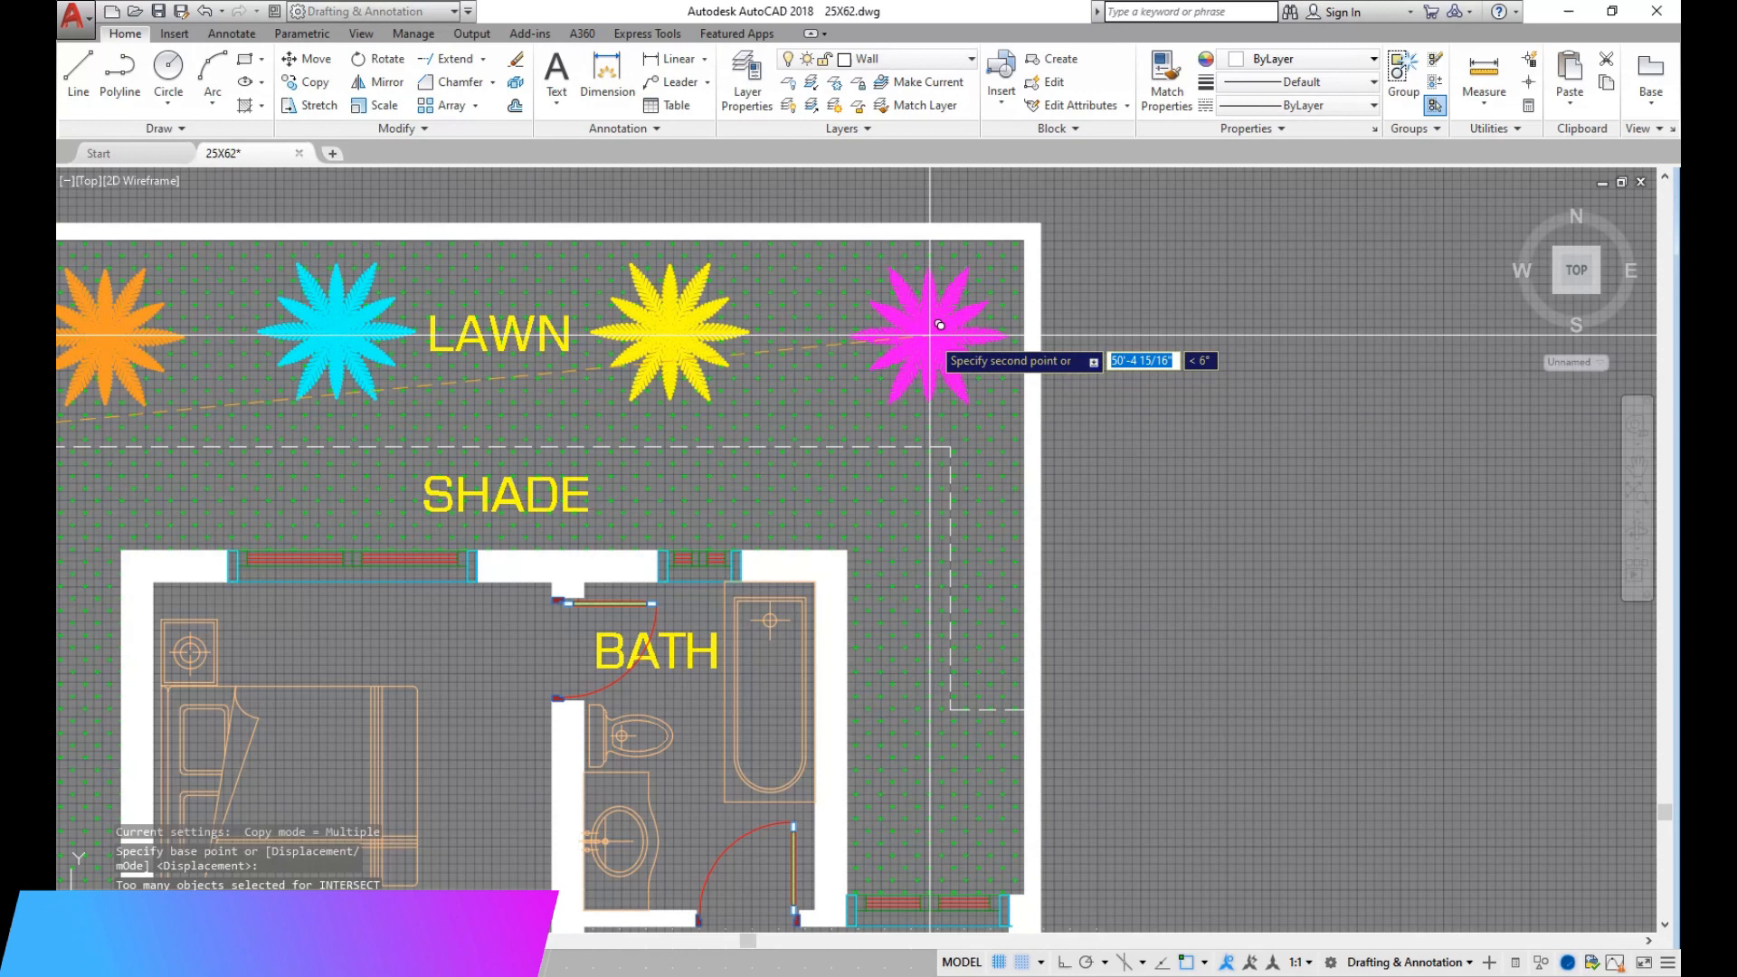
click(930, 336)
scroll(977, 320, down, 4)
key(Escape)
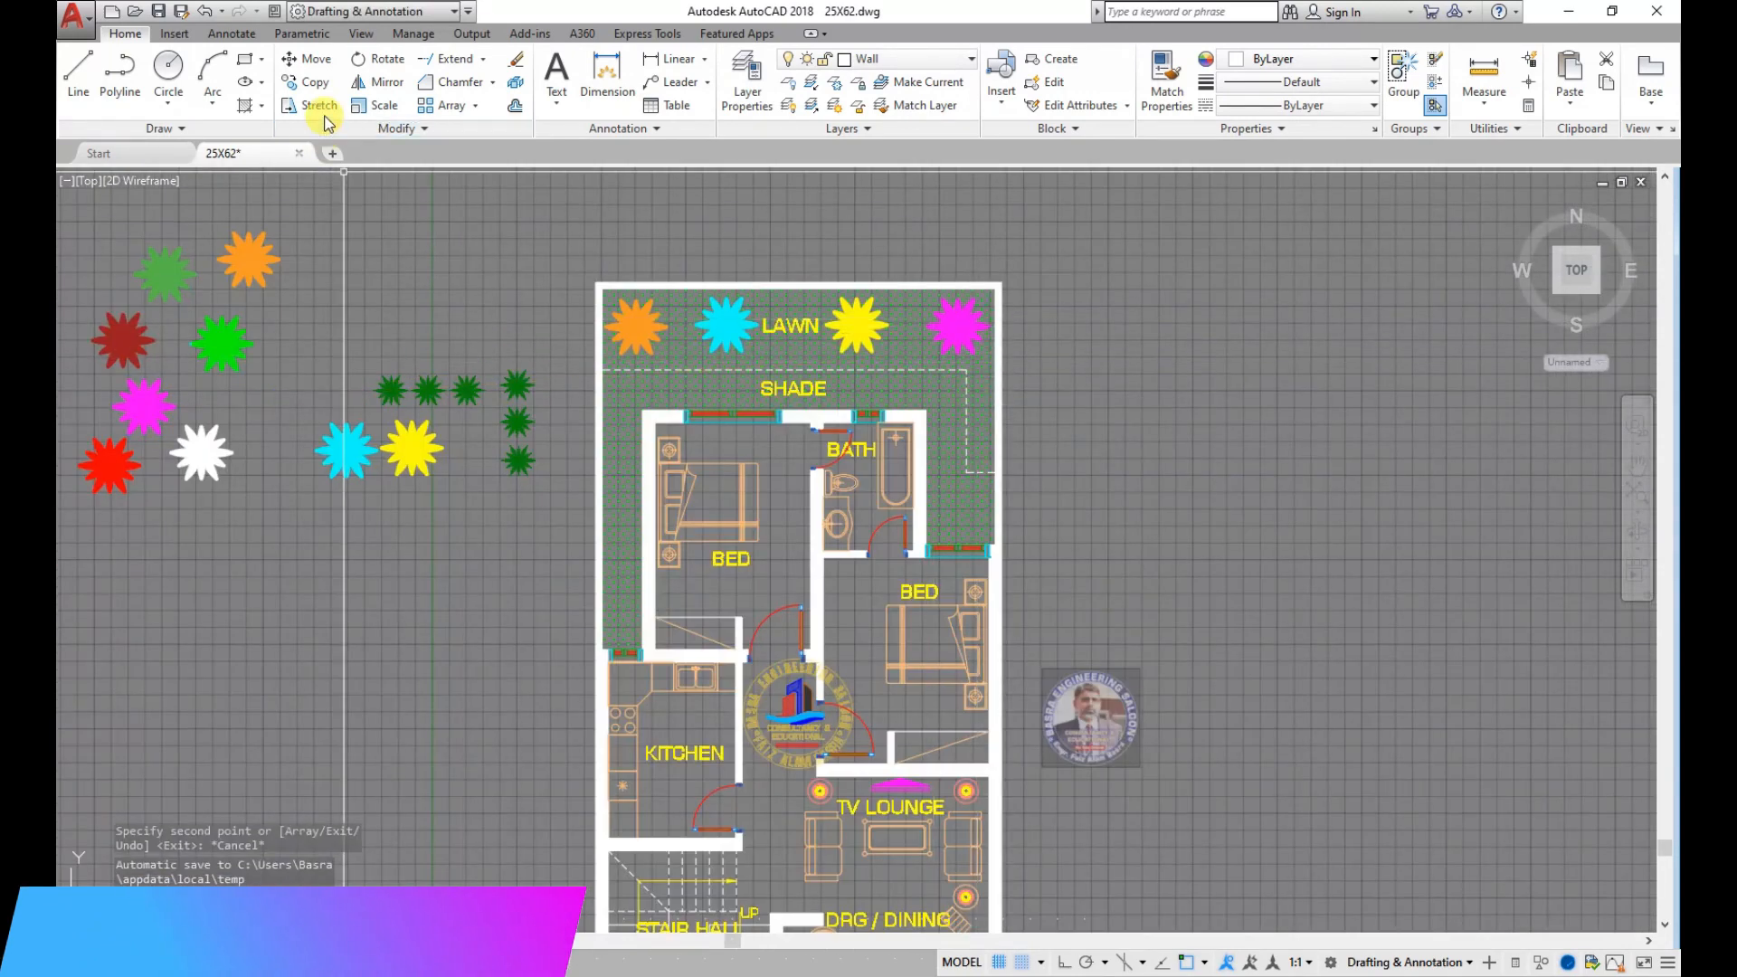
click(313, 83)
scroll(527, 372, up, 2)
click(528, 371)
click(473, 553)
key(Return)
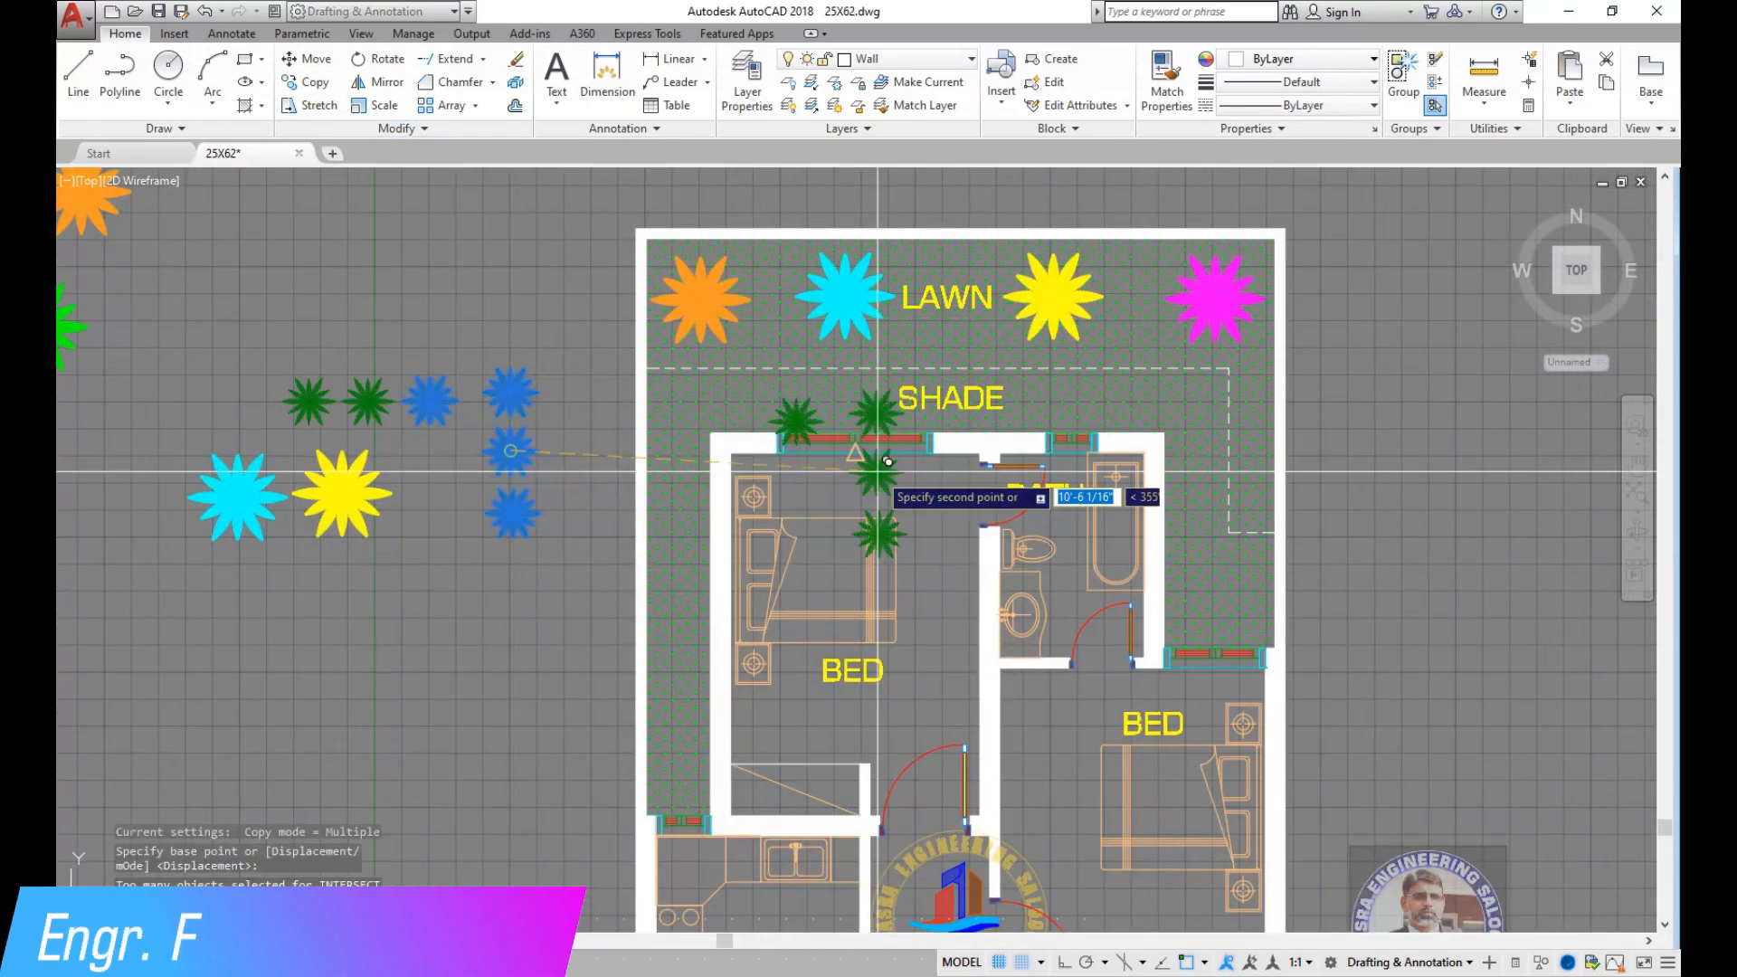
click(511, 450)
scroll(1267, 435, up, 3)
scroll(1309, 439, down, 5)
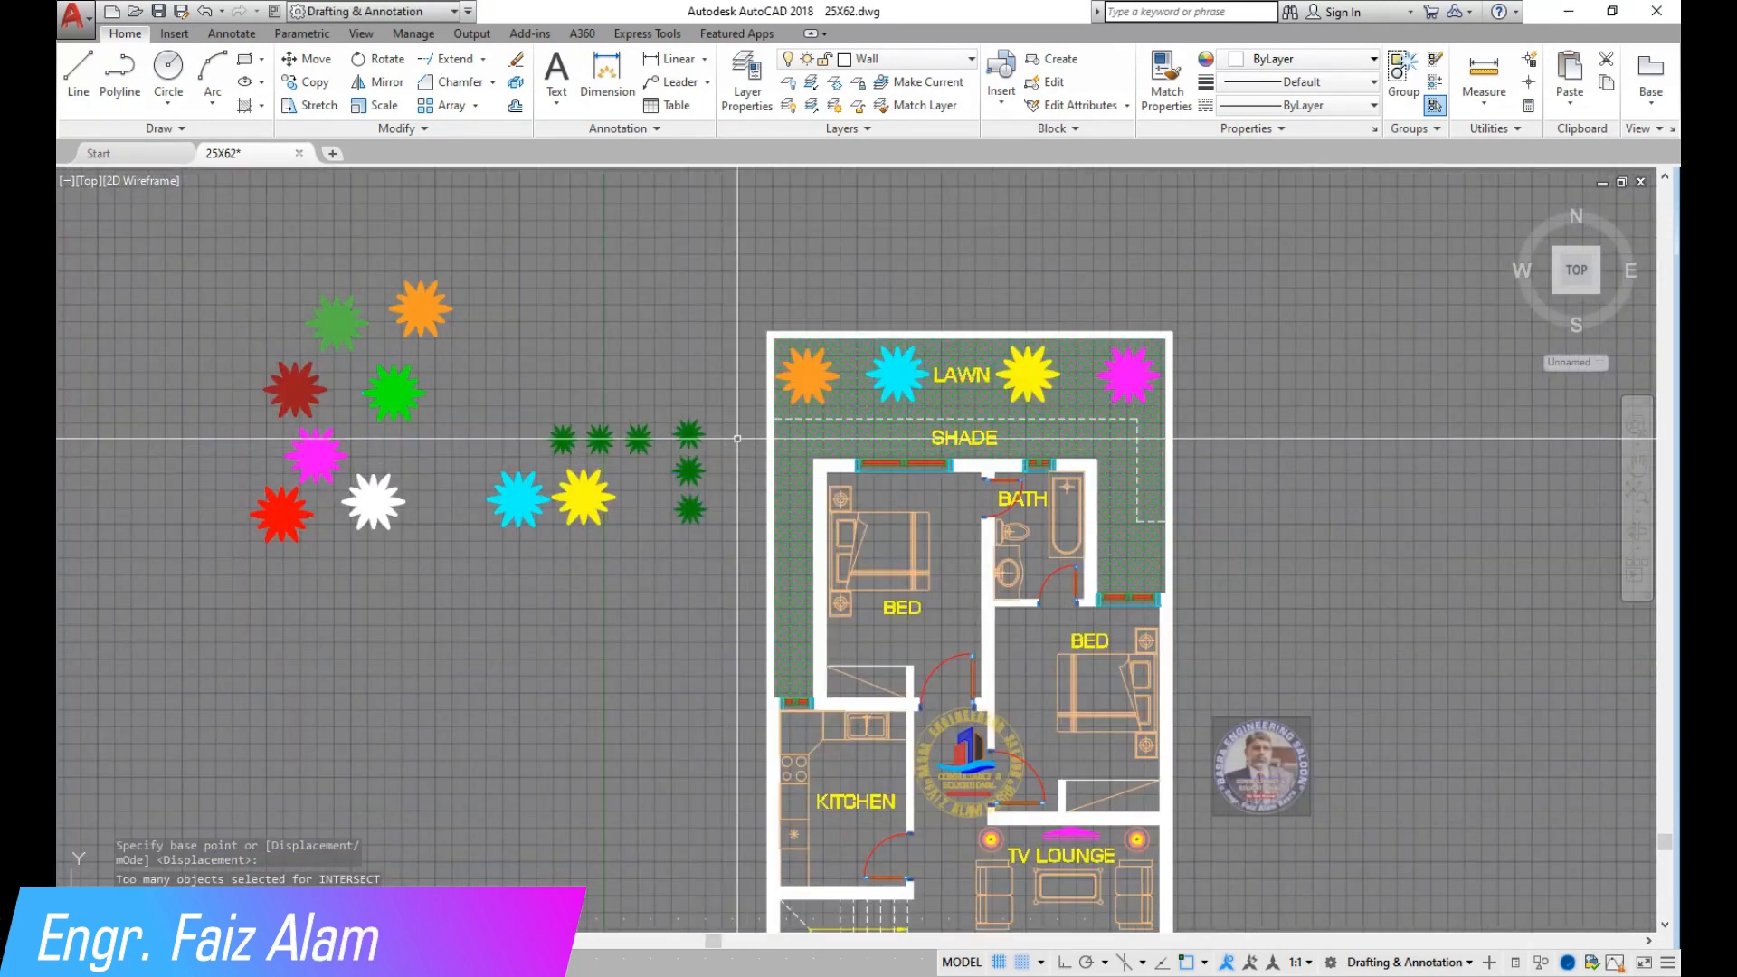
Copy the column of three small dark green shrubs once into the rear lawn's right side strip and twice down its left strip.
click(319, 84)
click(734, 568)
click(656, 343)
key(Return)
click(697, 458)
scroll(1157, 469, up, 4)
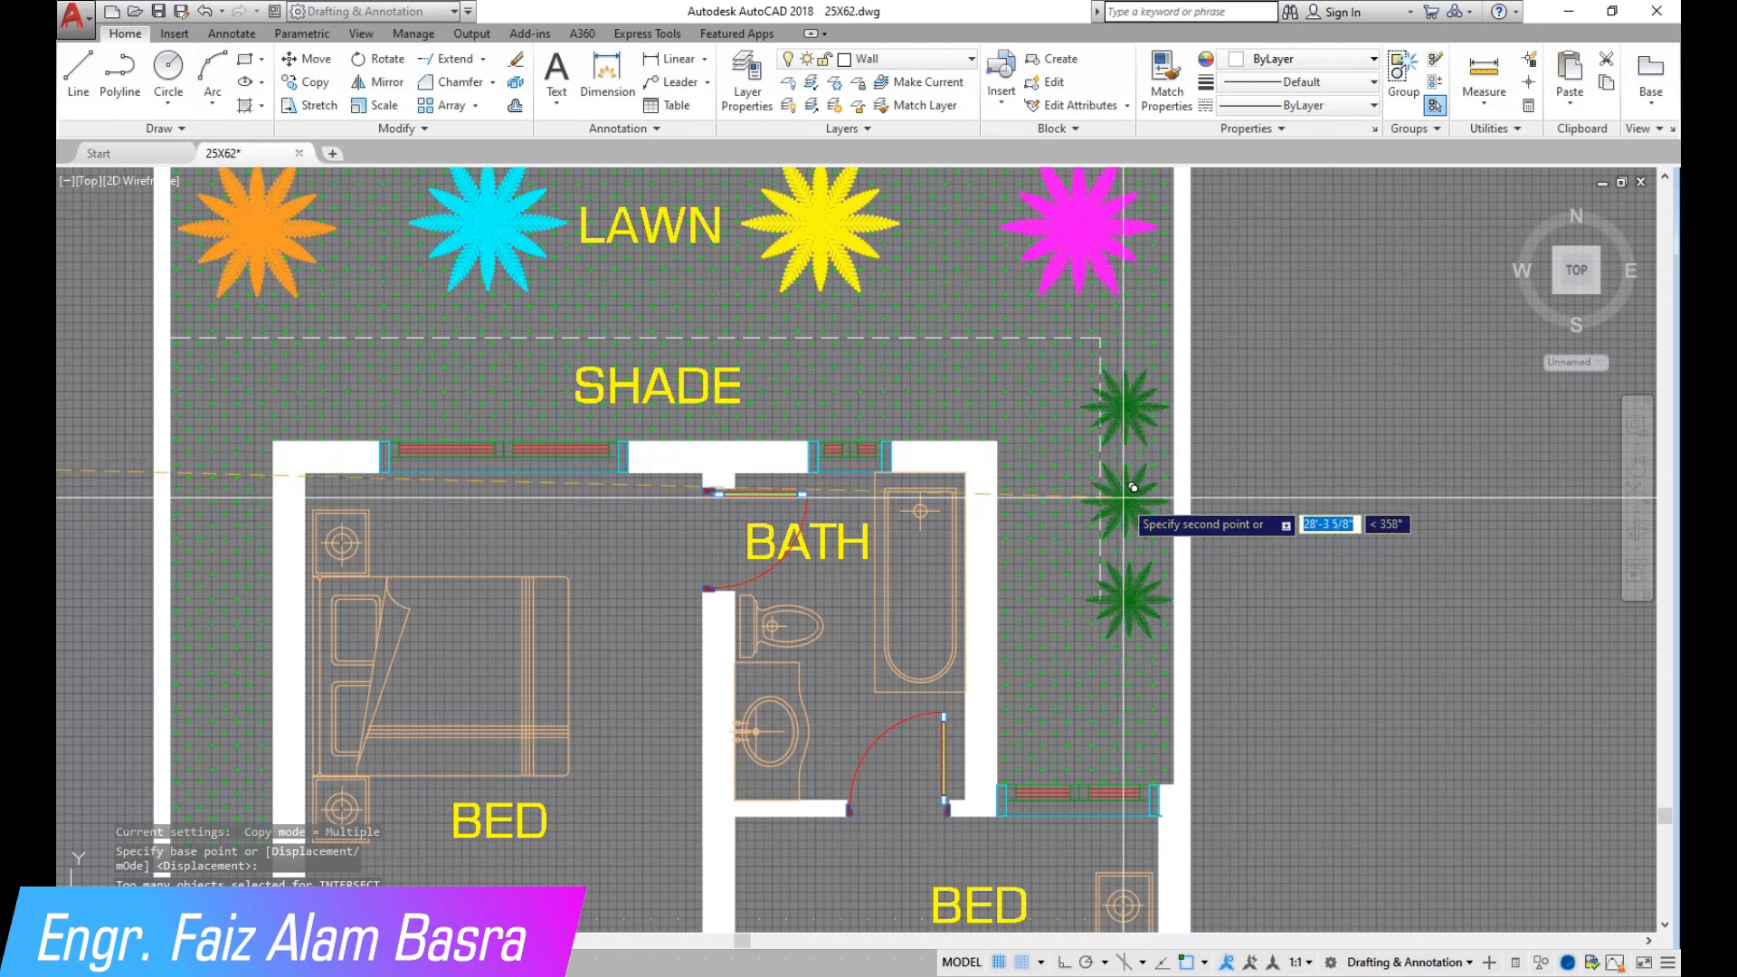
scroll(1132, 489, down, 2)
scroll(561, 463, up, 4)
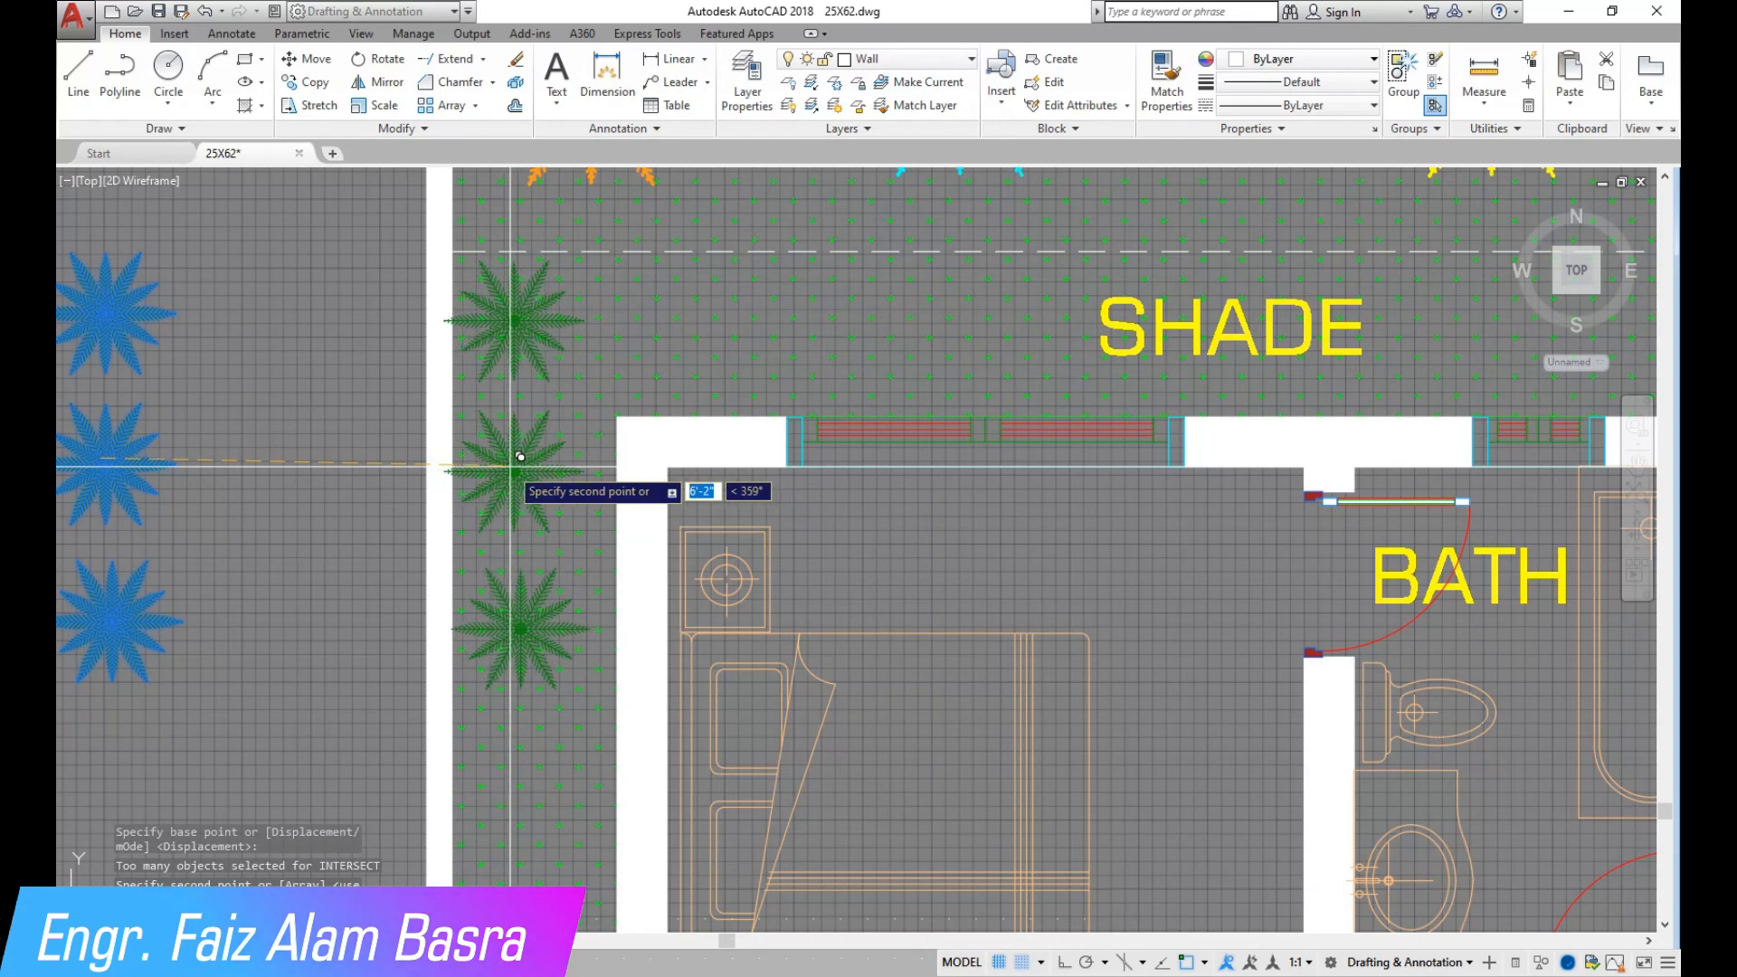
scroll(525, 452, down, 4)
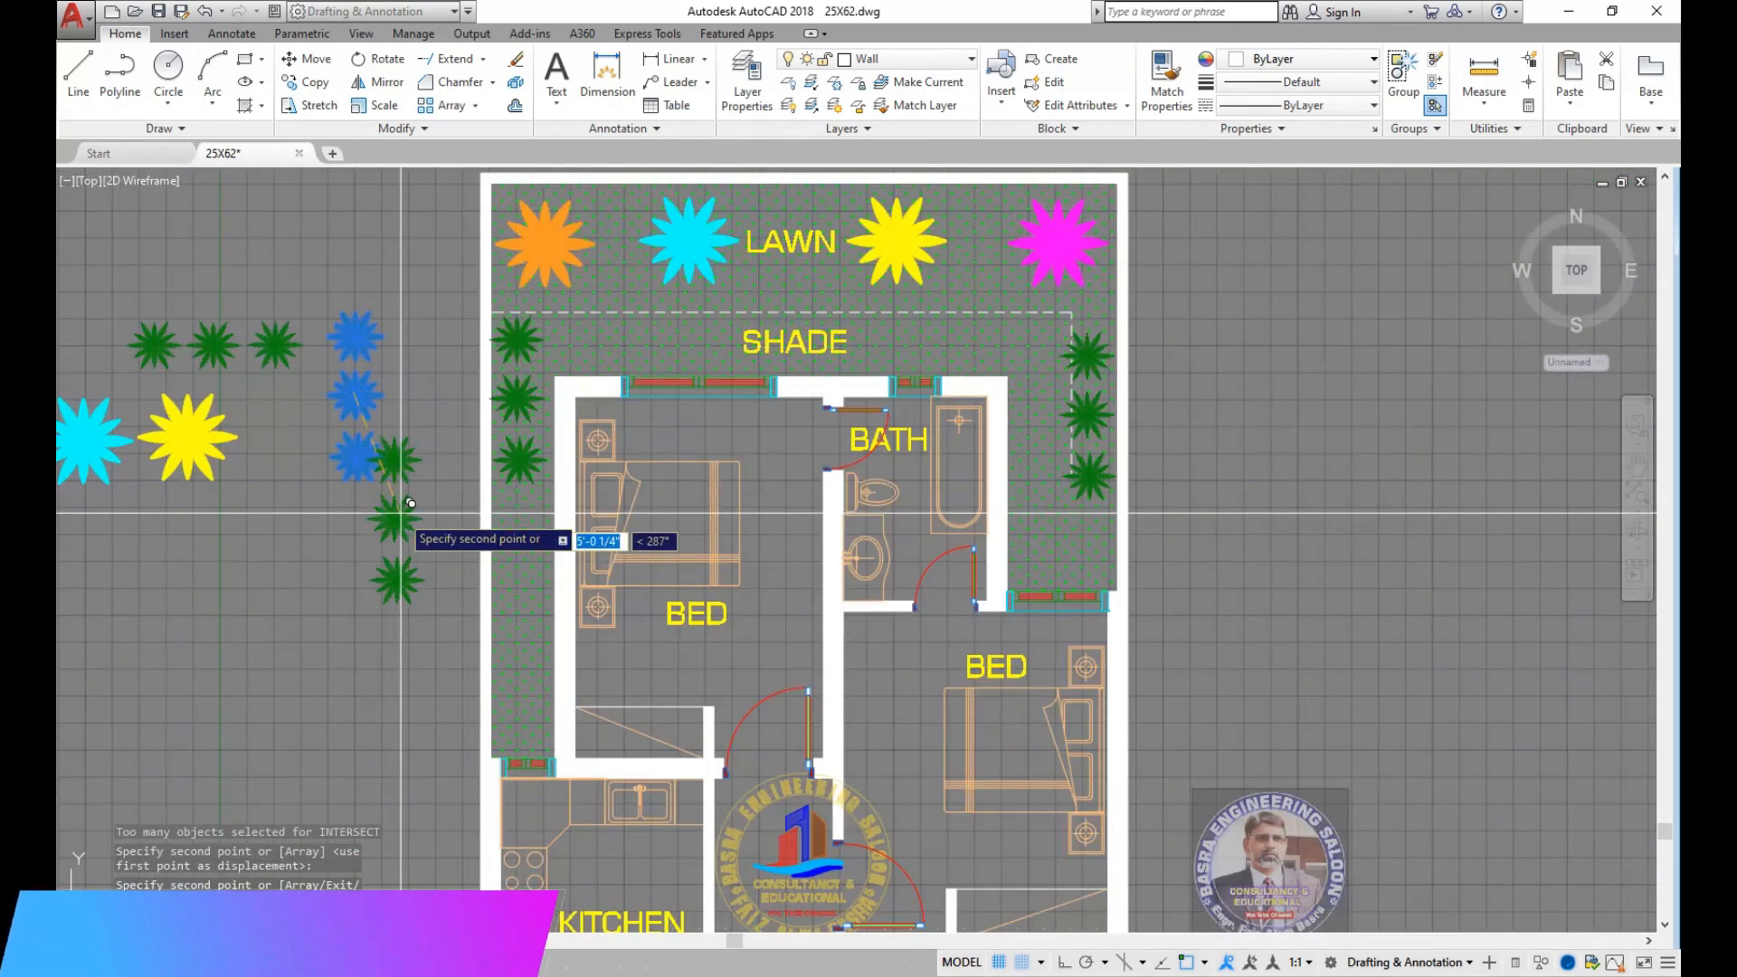
scroll(505, 591, up, 2)
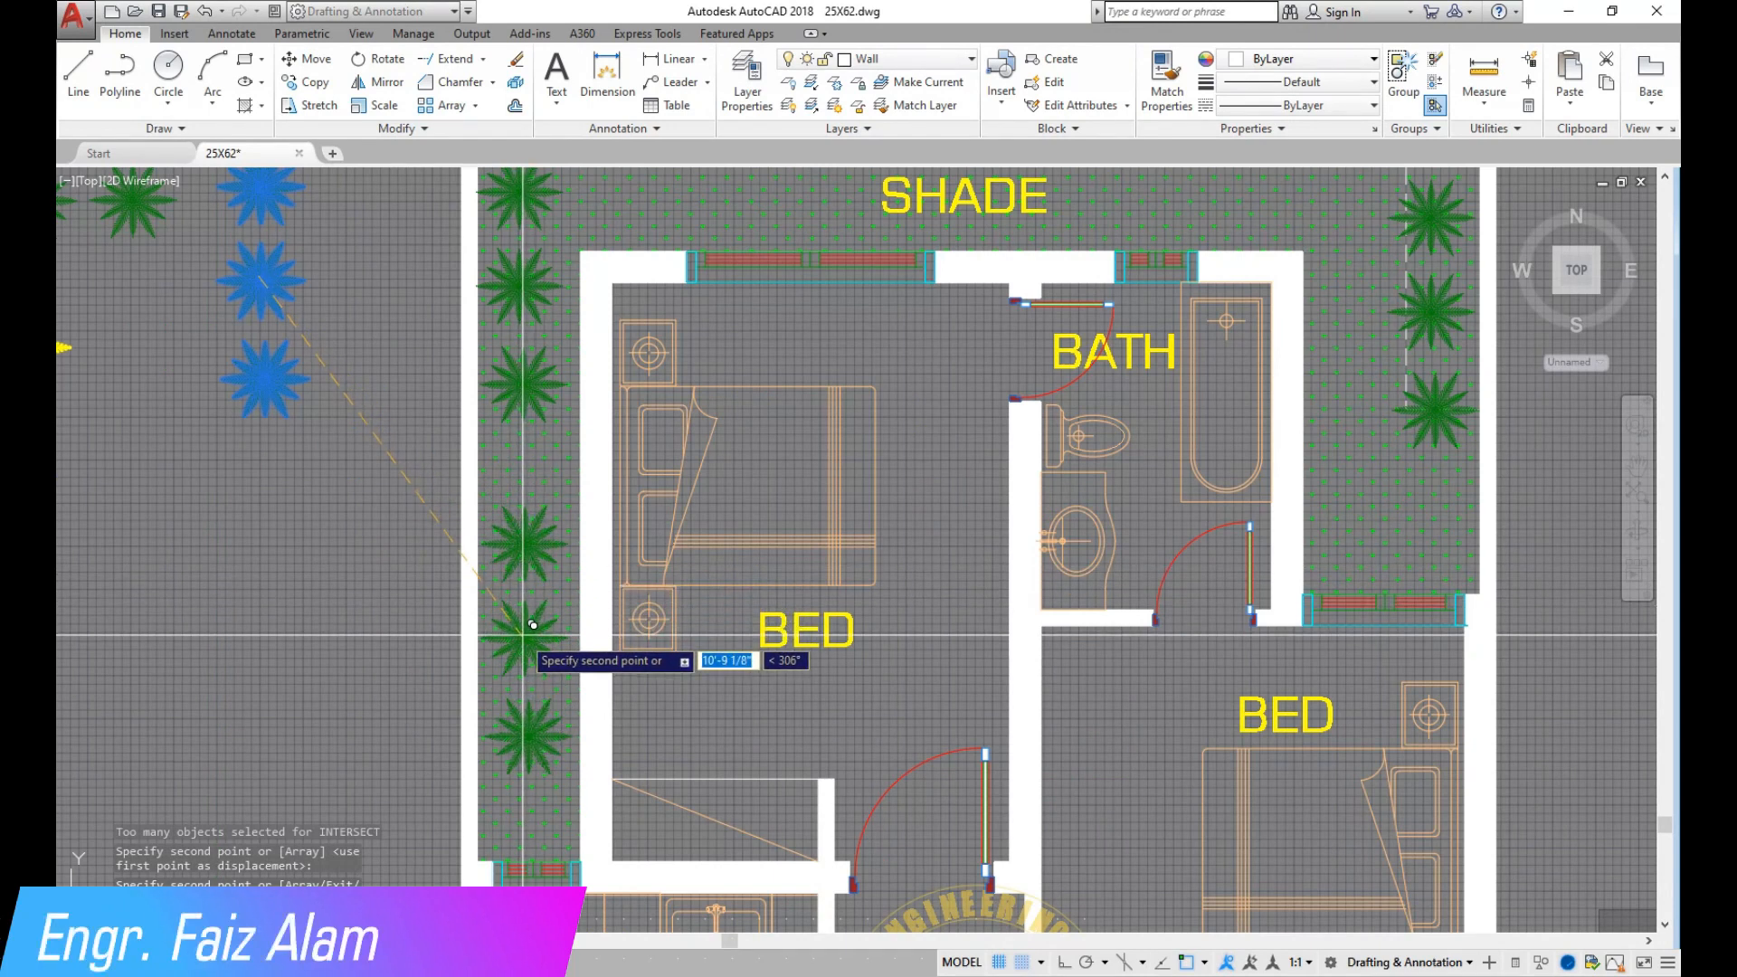
Place another copy of the three-shrub column outside the plan, just right of the front lawn's wall.
scroll(531, 596, down, 5)
scroll(805, 687, up, 8)
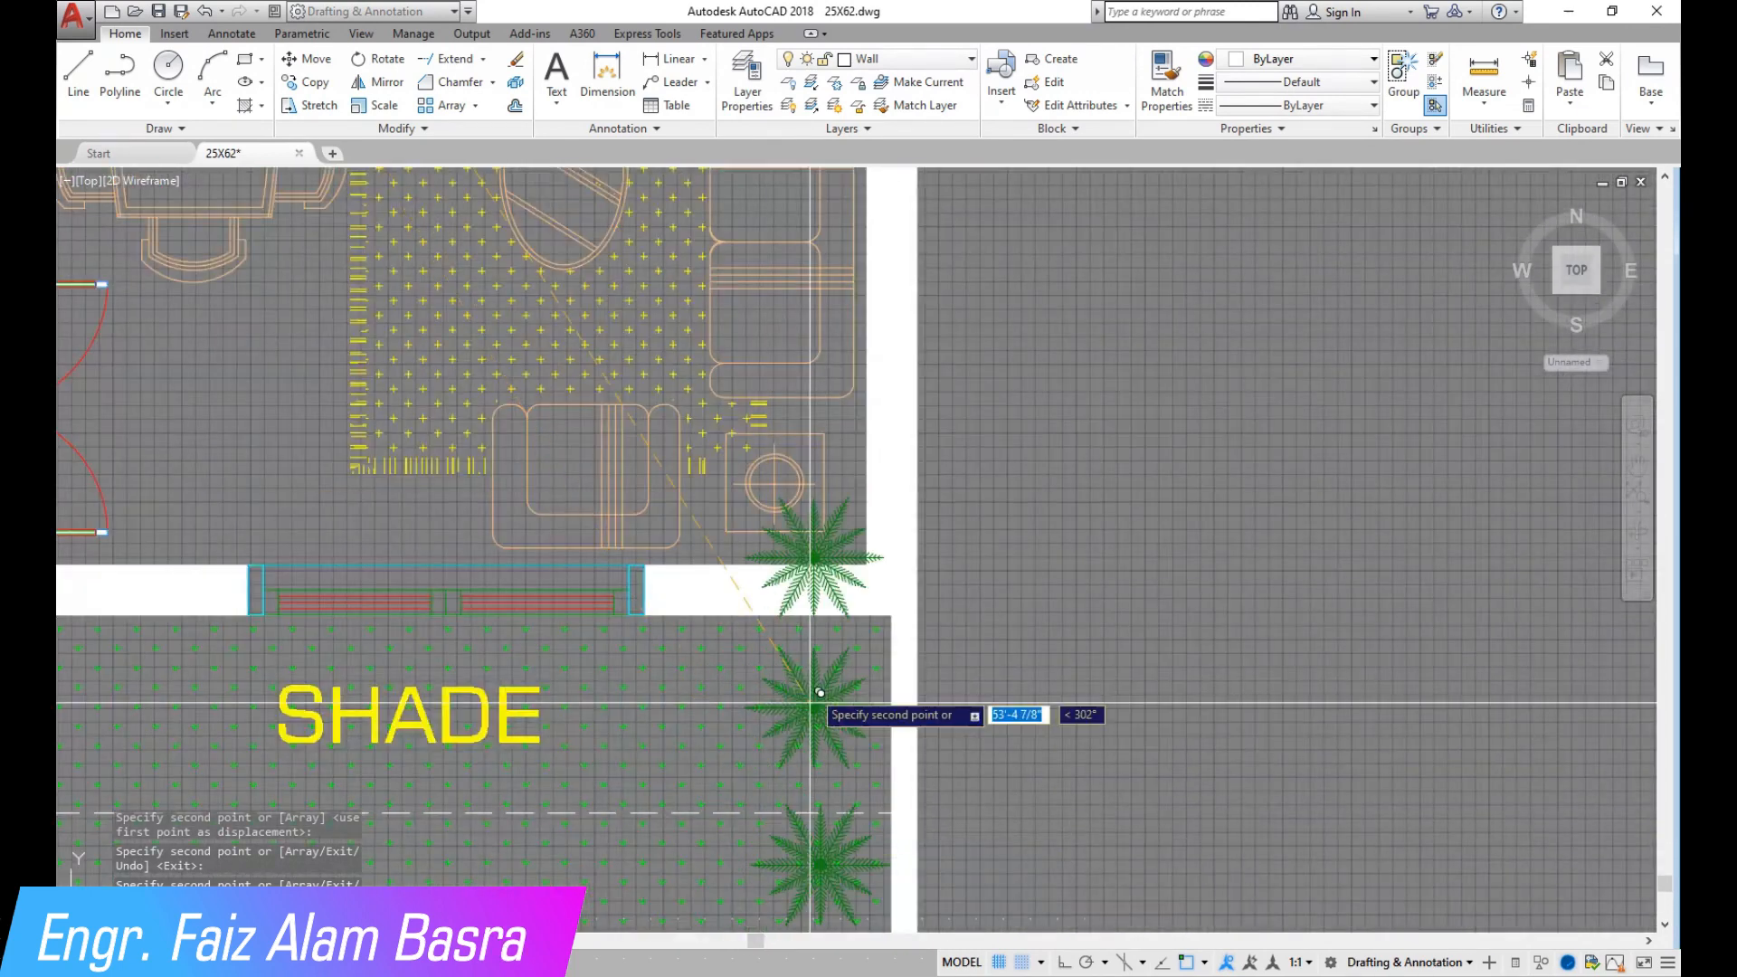
scroll(859, 696, down, 2)
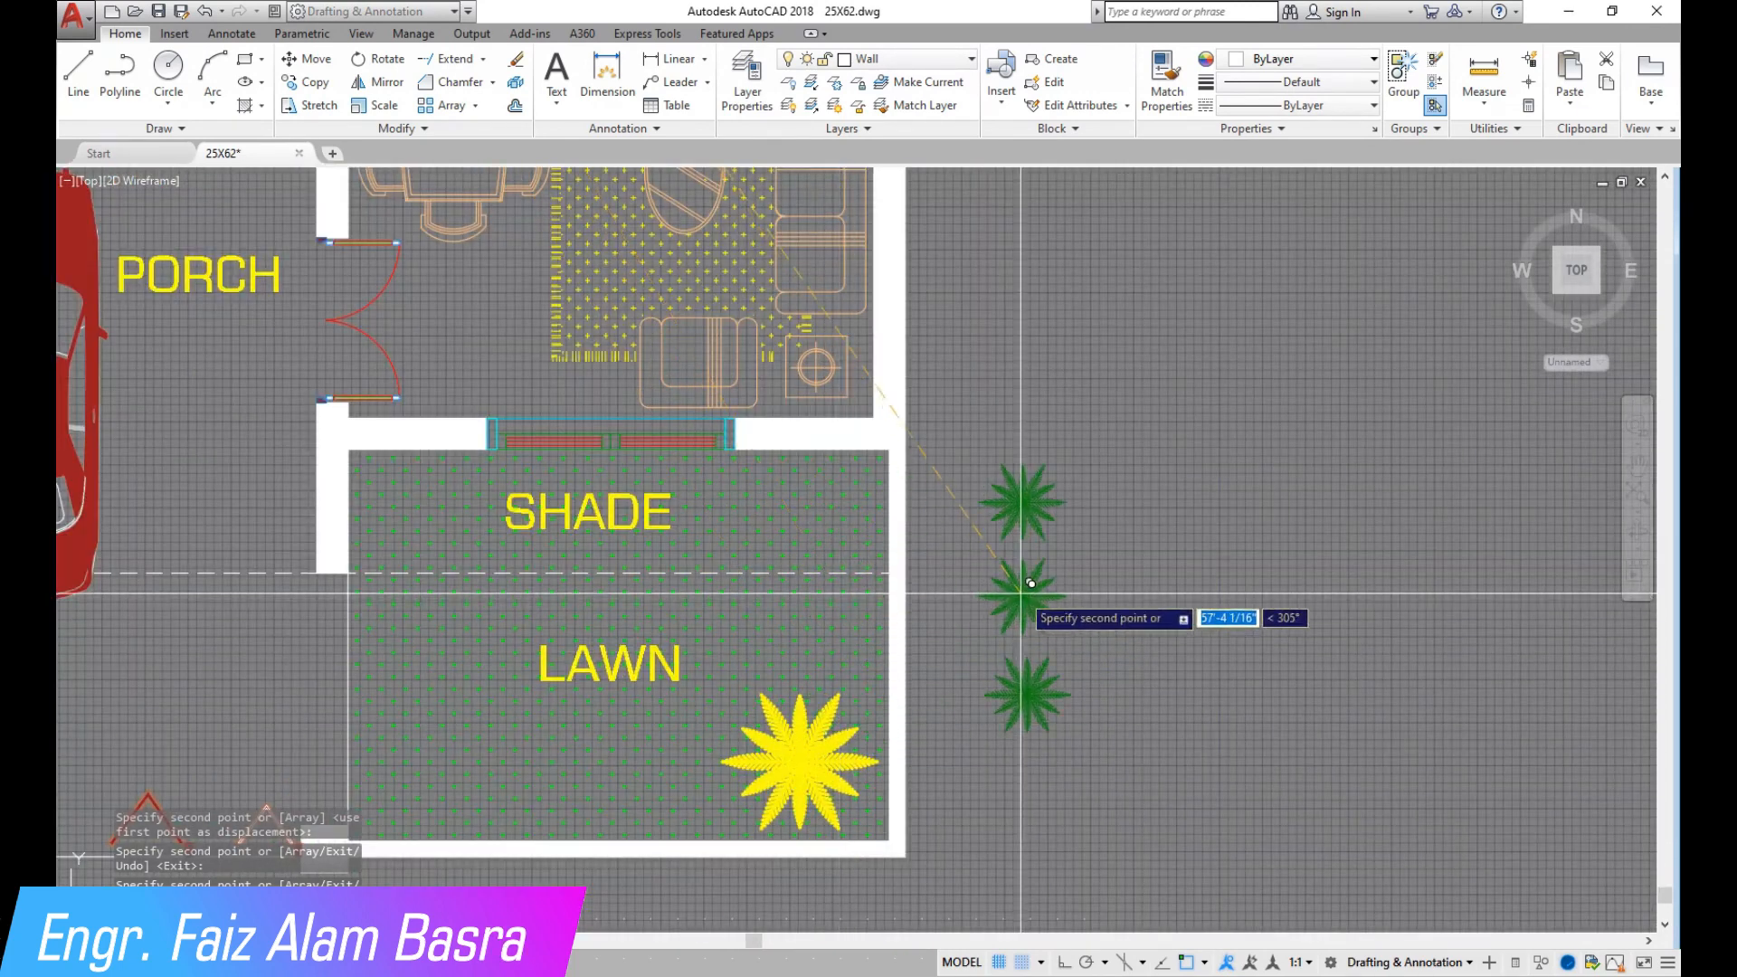
click(1060, 581)
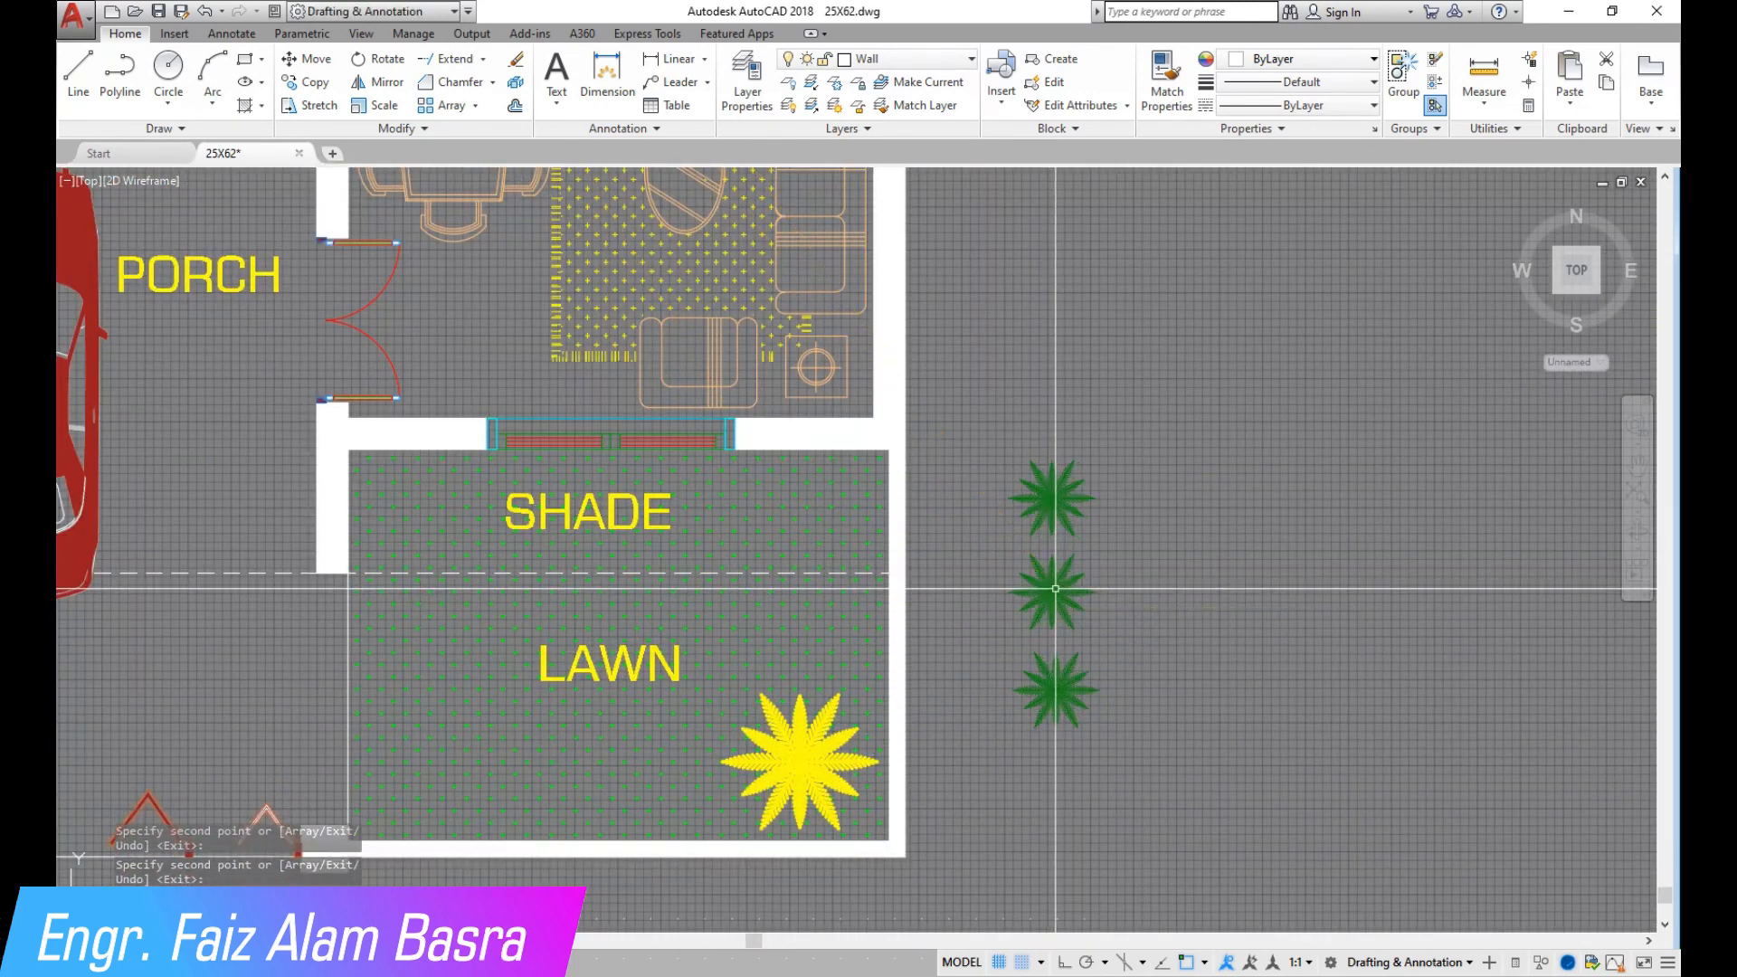
click(314, 65)
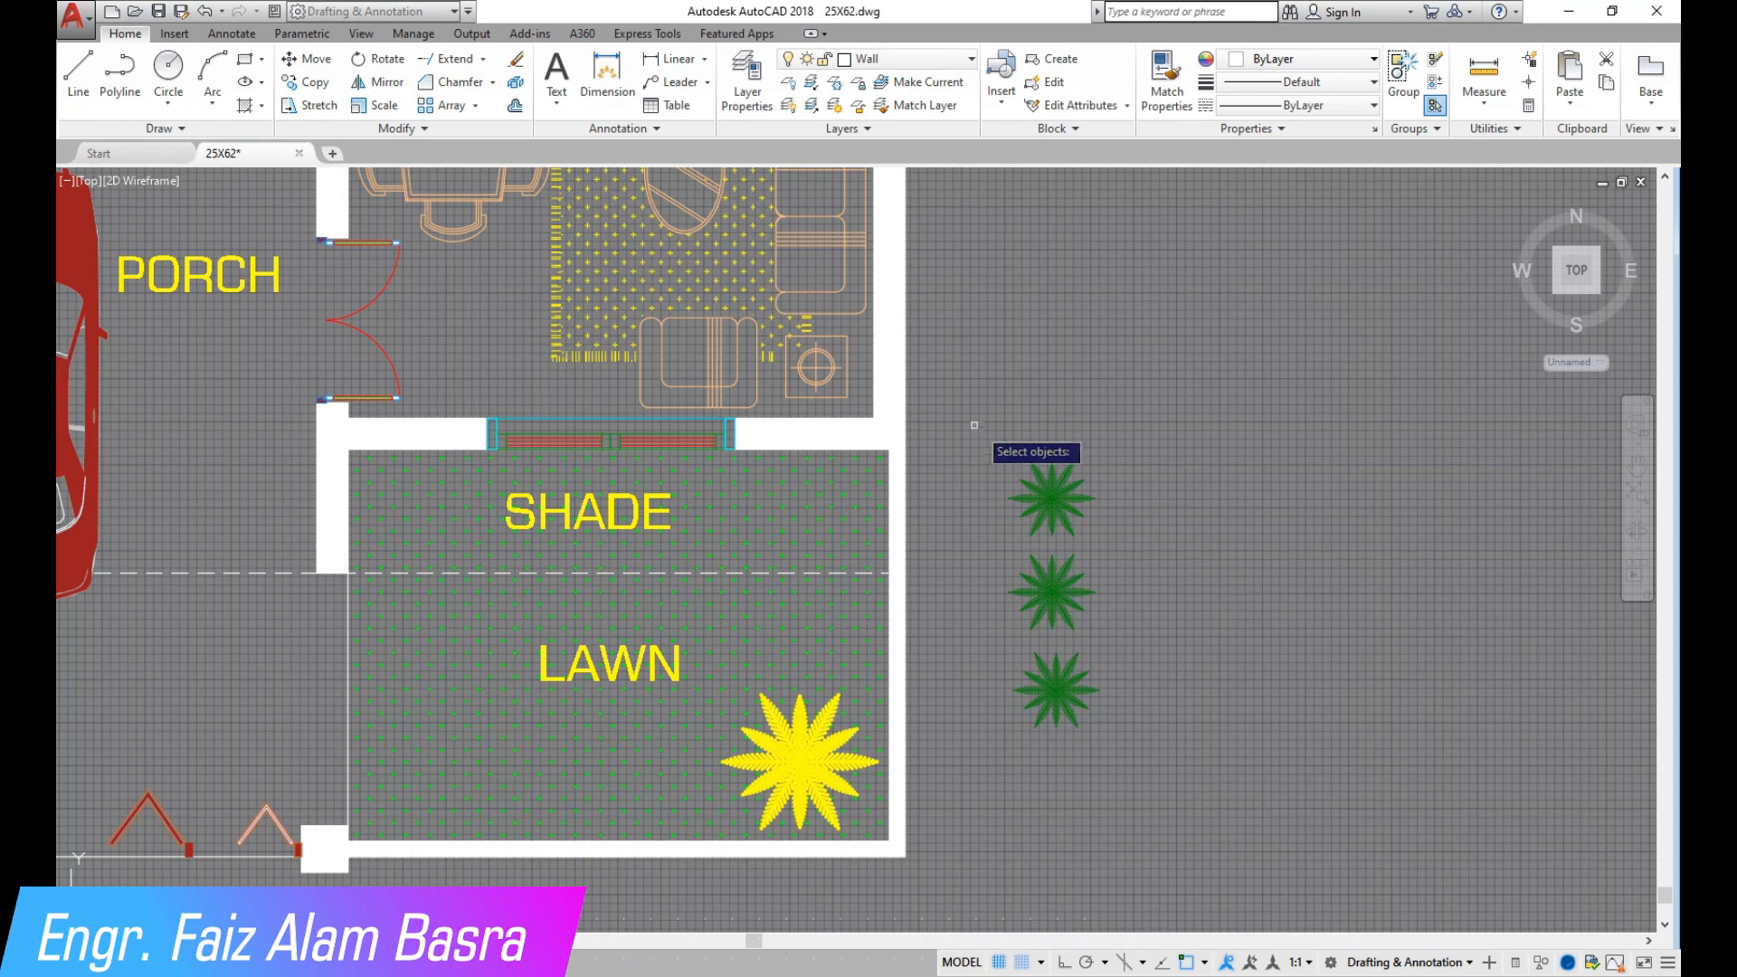
click(1191, 775)
key(Return)
click(1257, 587)
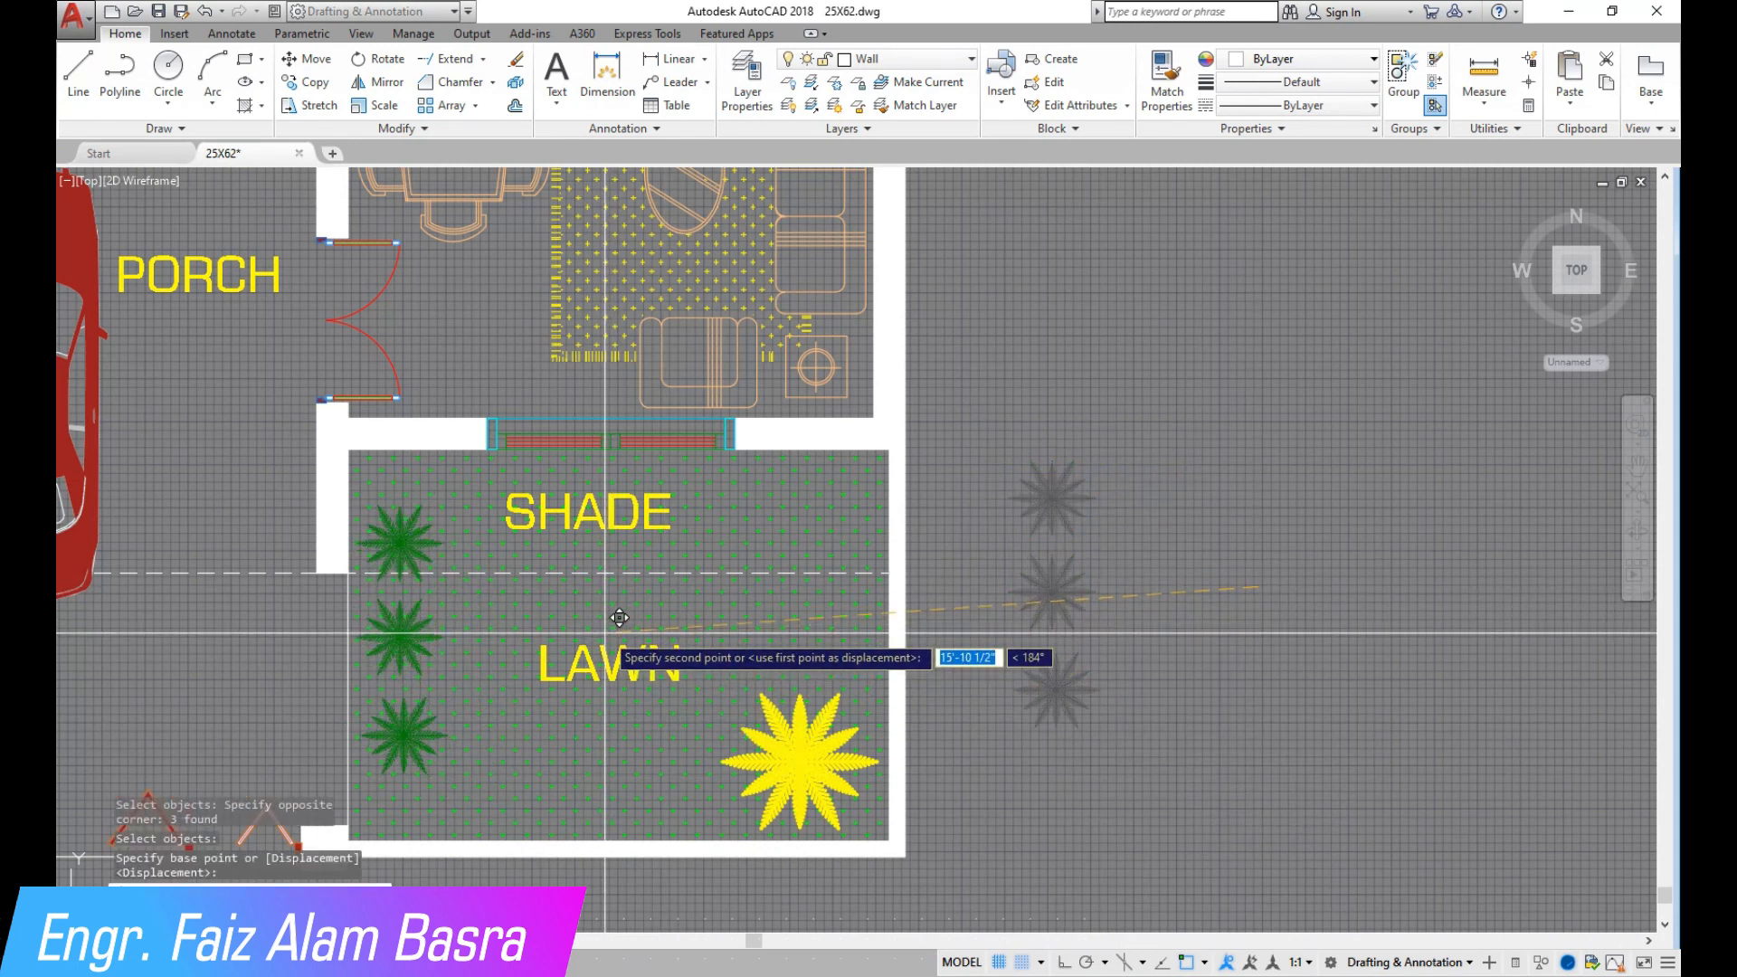
key(Escape)
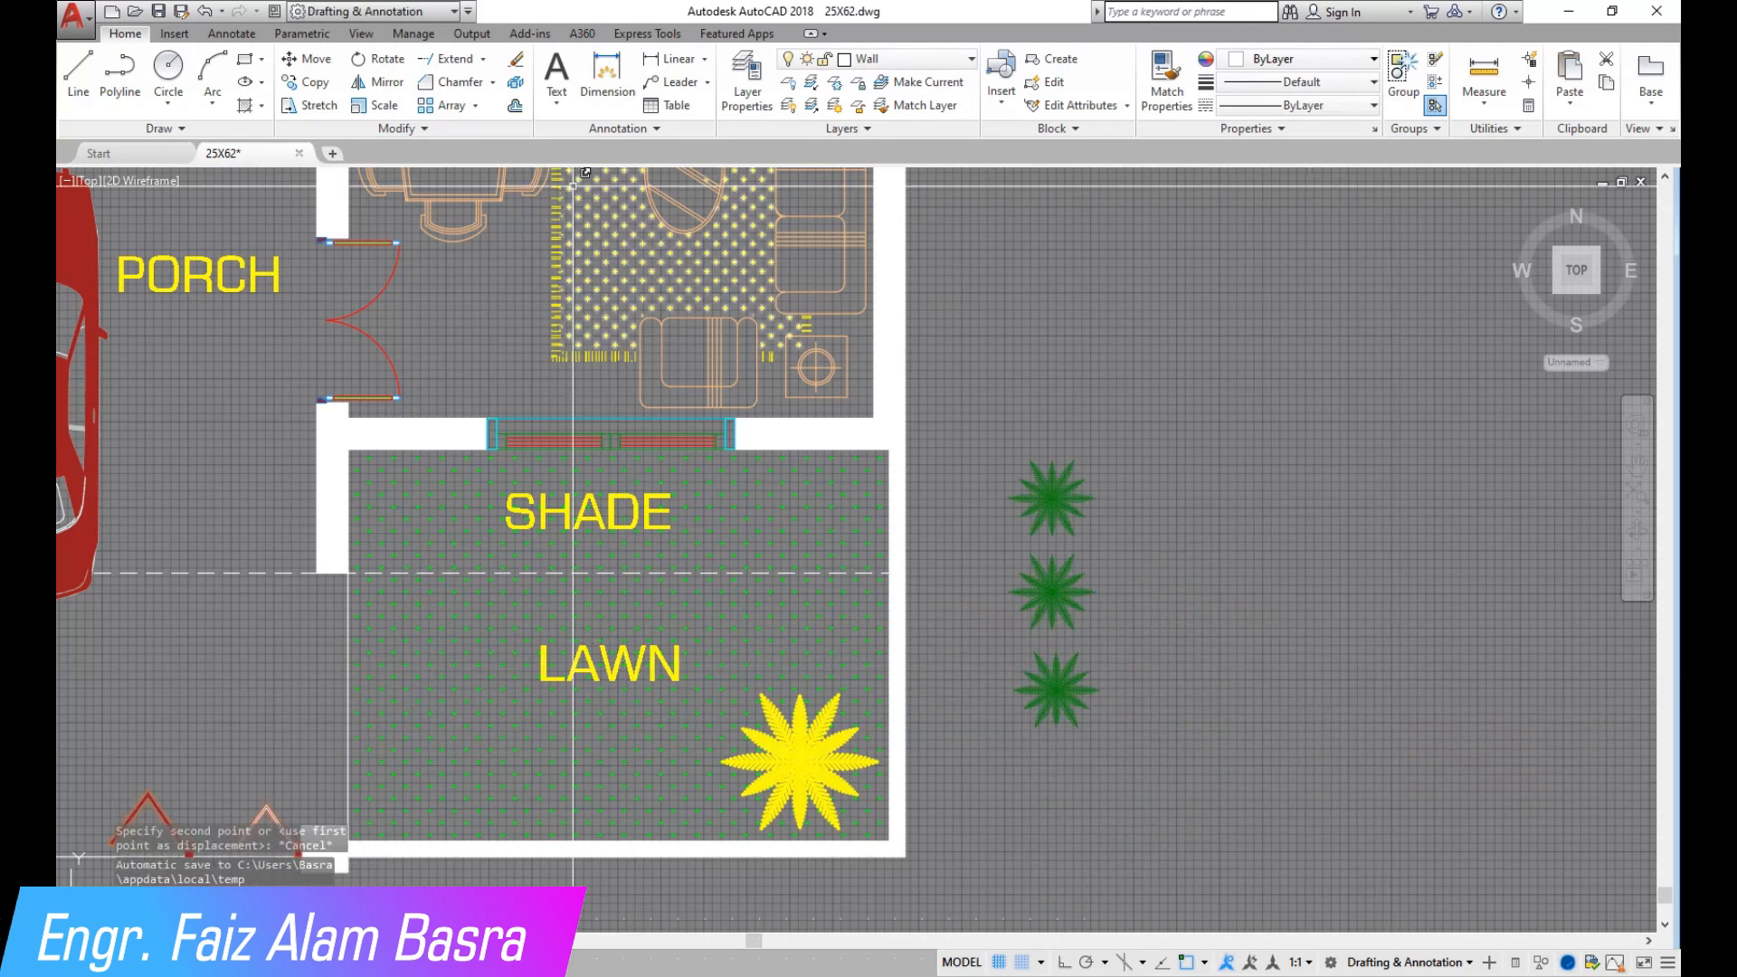
Copy the upper two shrubs beside the front lawn to the left and right sides of its SHADE and LAWN labels.
click(312, 80)
click(968, 399)
click(1163, 621)
key(Return)
click(1464, 568)
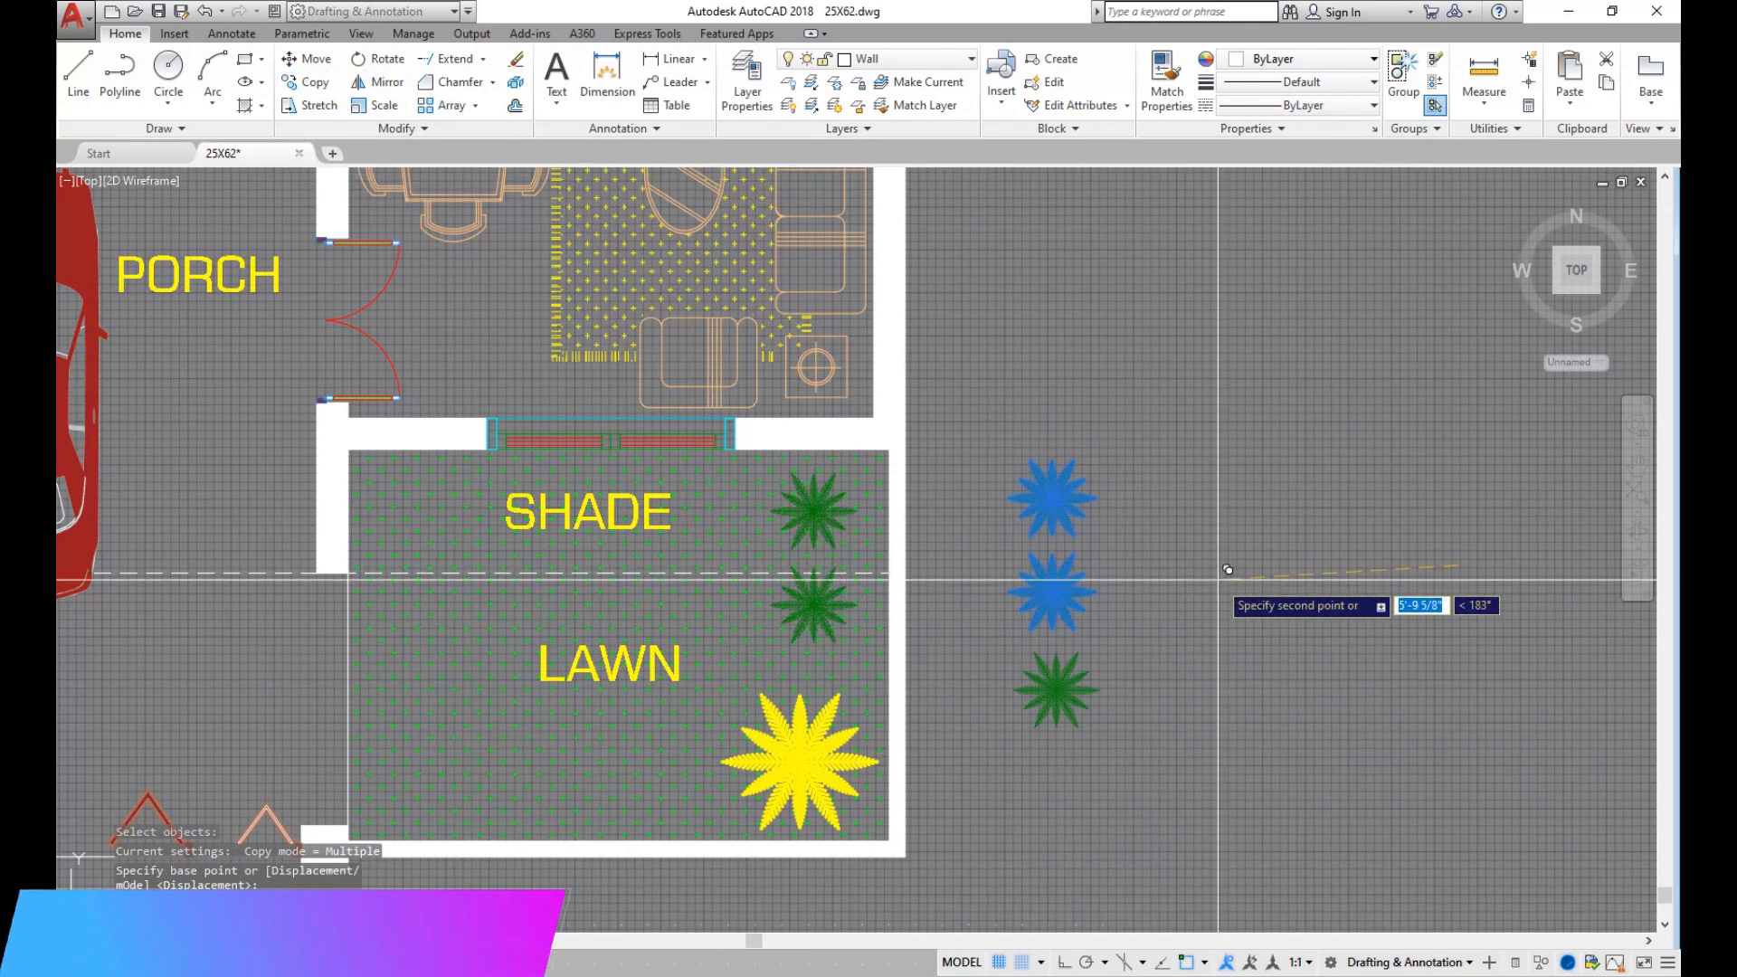
click(1229, 586)
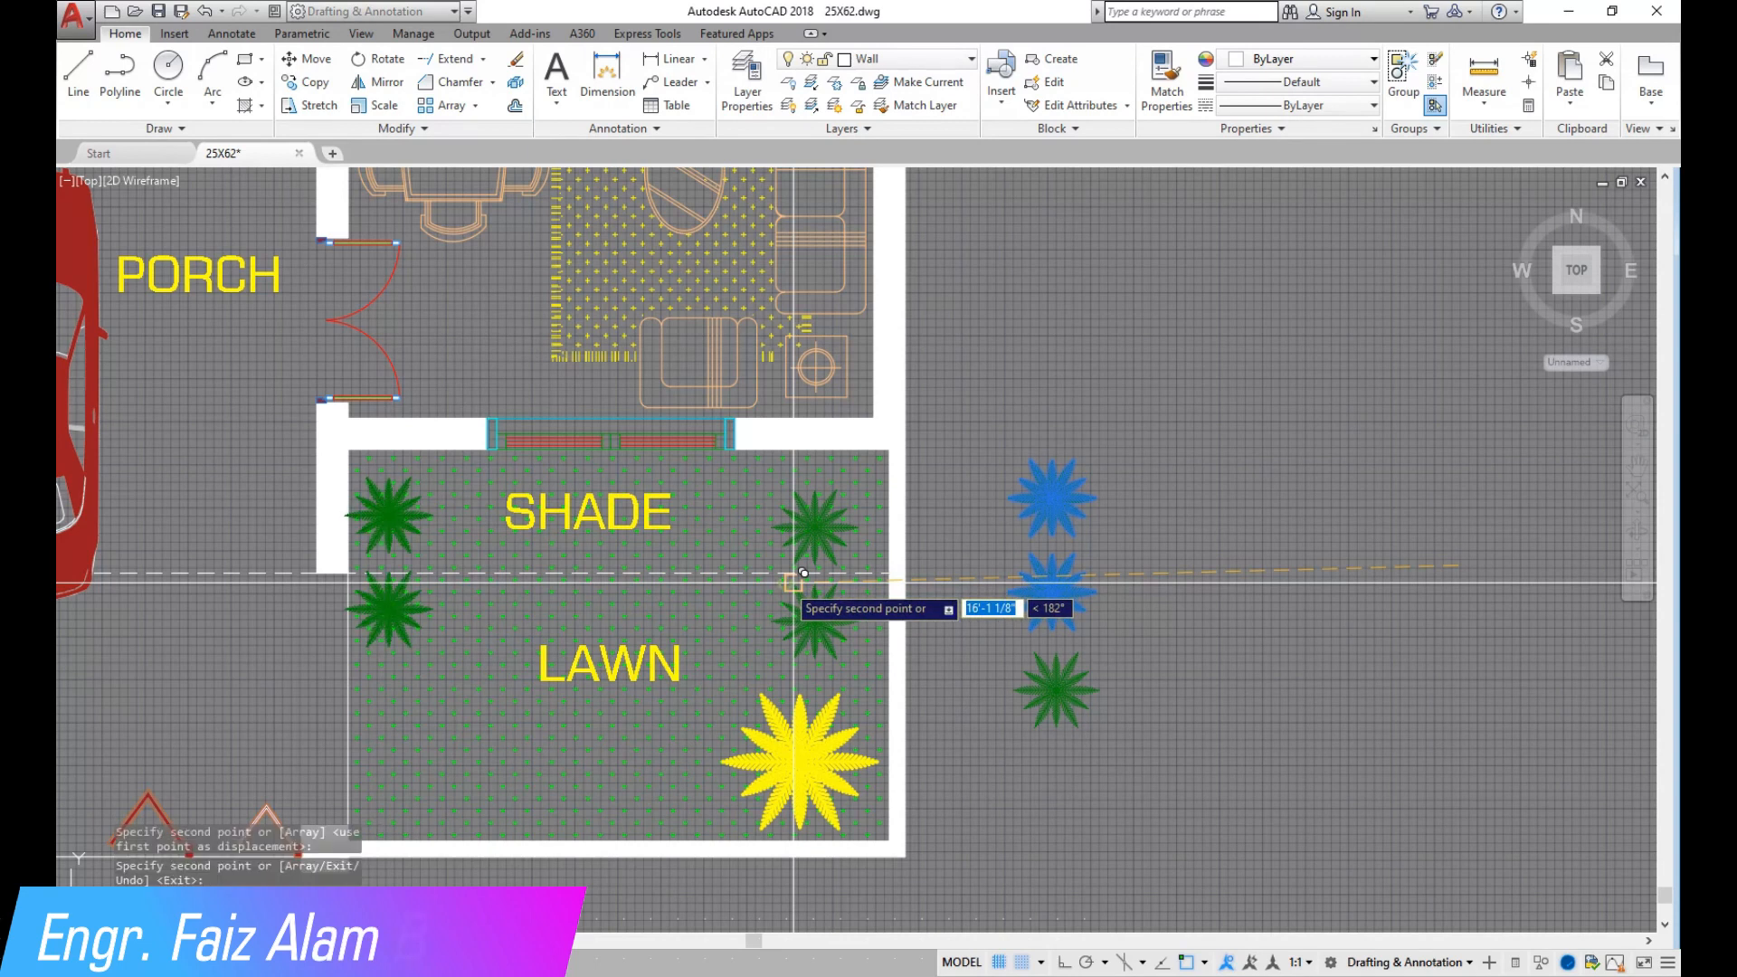
key(Return)
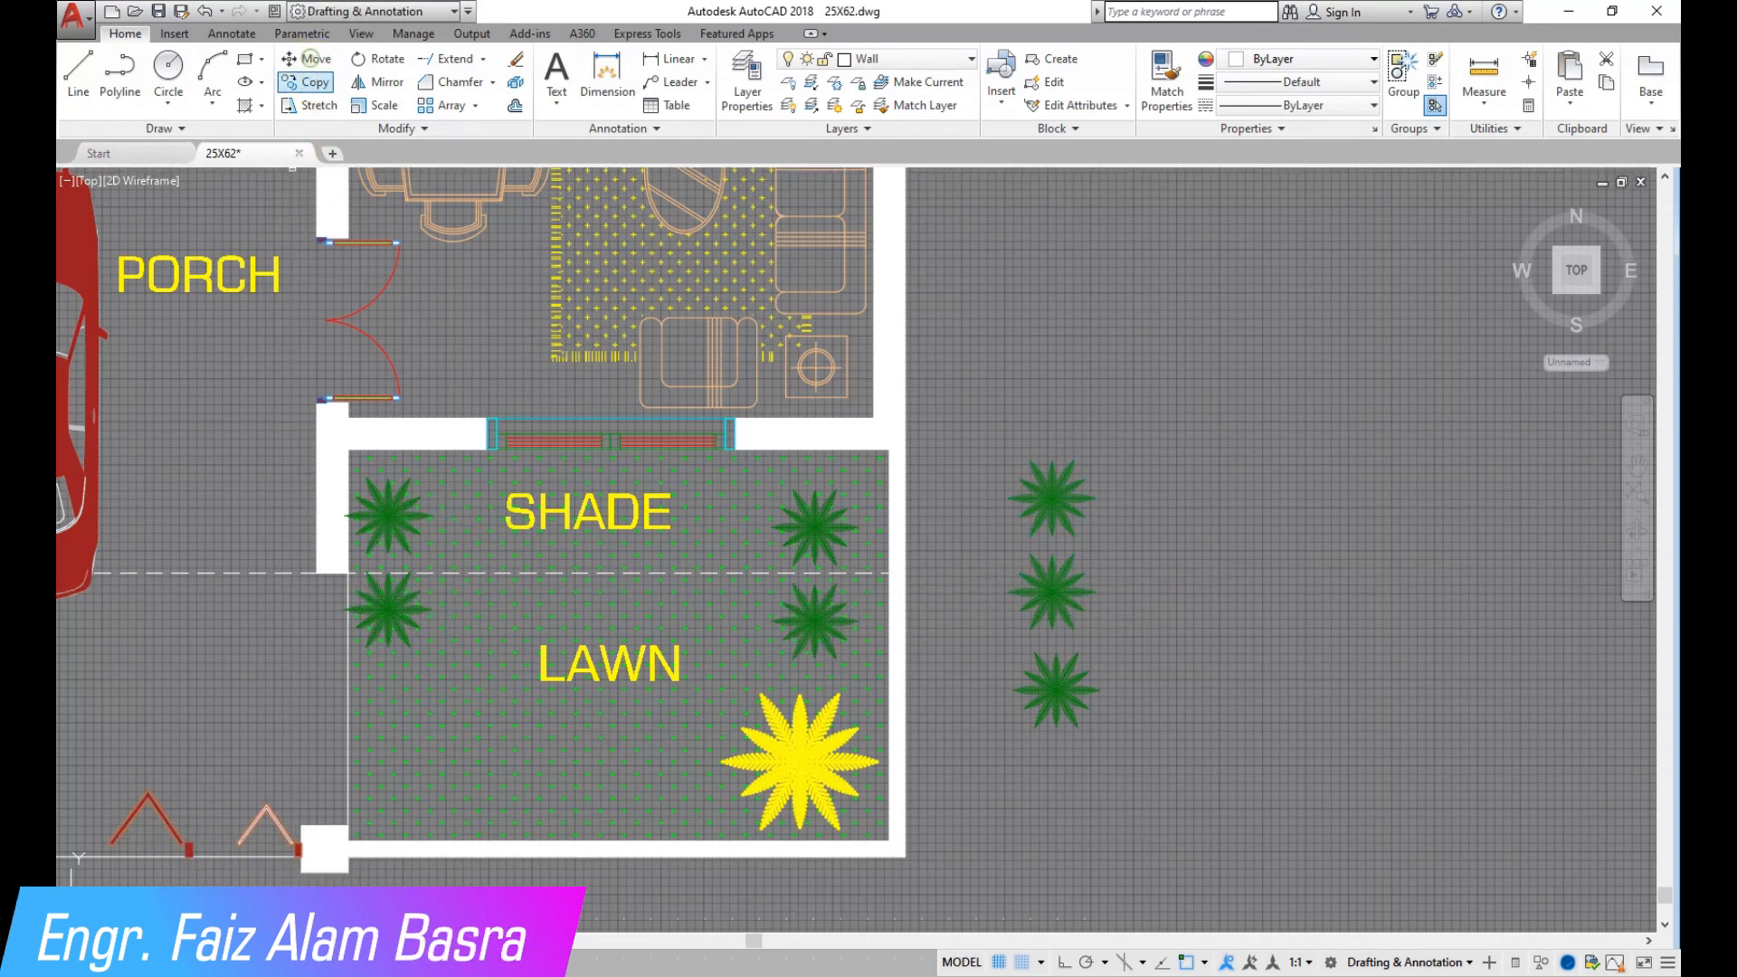
Move the front lawn's left pair of shrubs slightly inward, away from the porch wall.
click(282, 469)
click(471, 660)
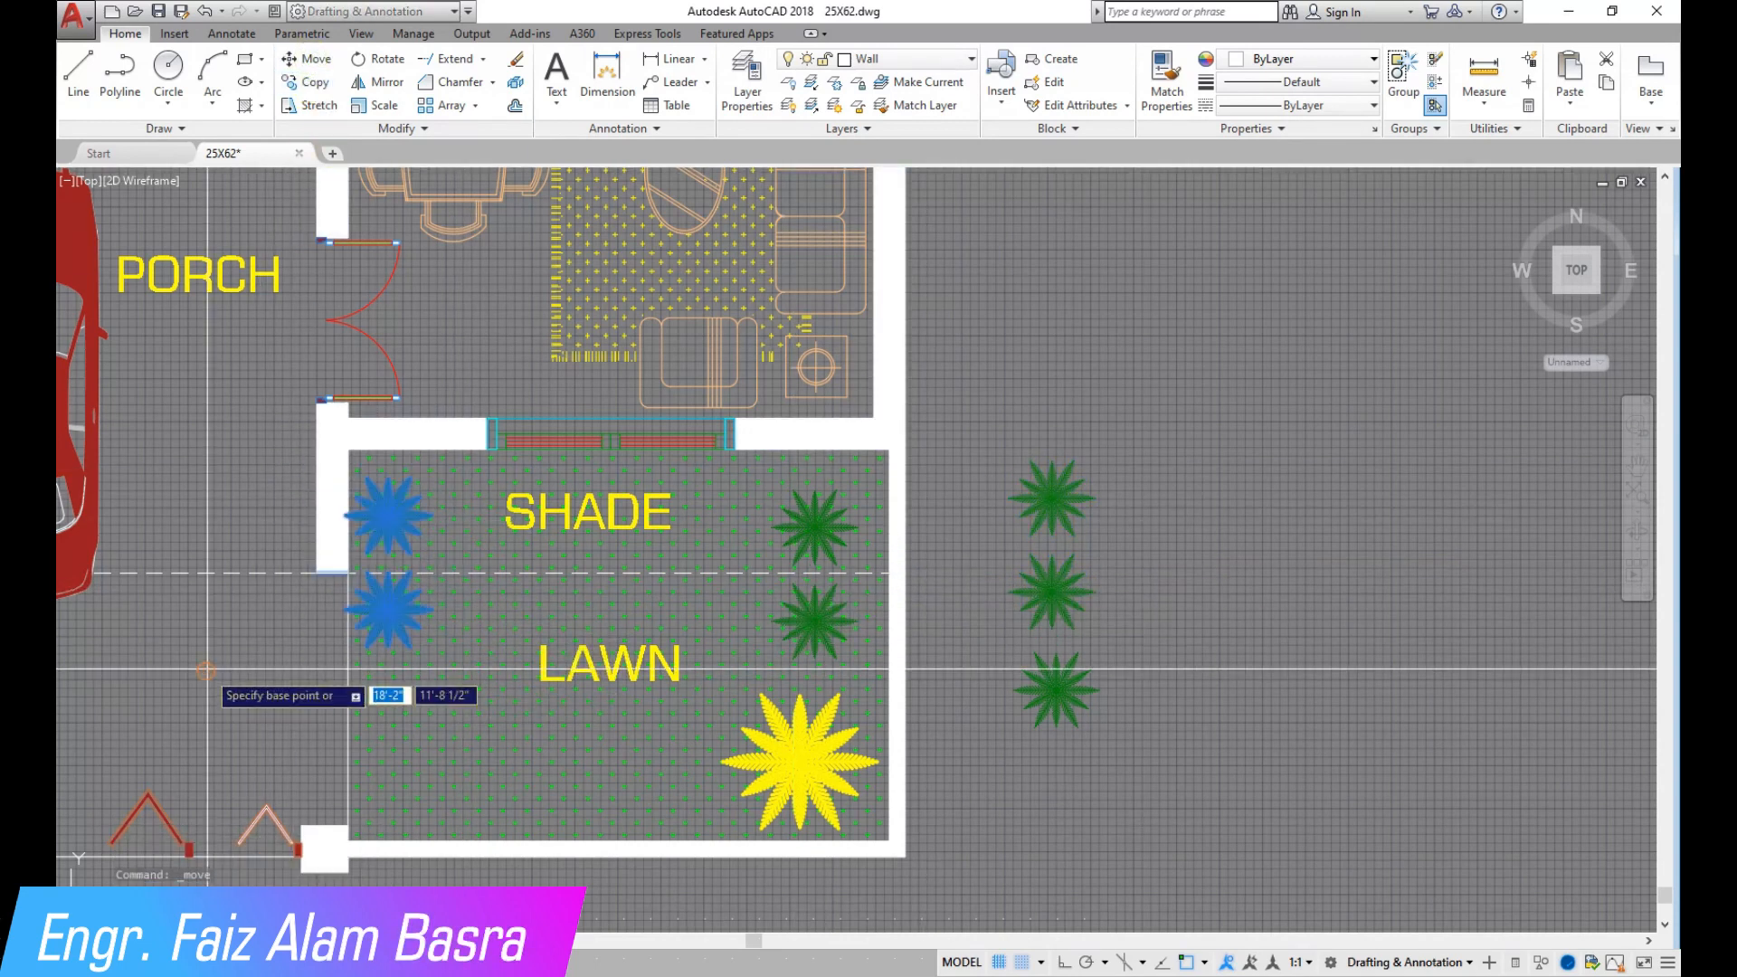
key(Return)
scroll(253, 564, up, 6)
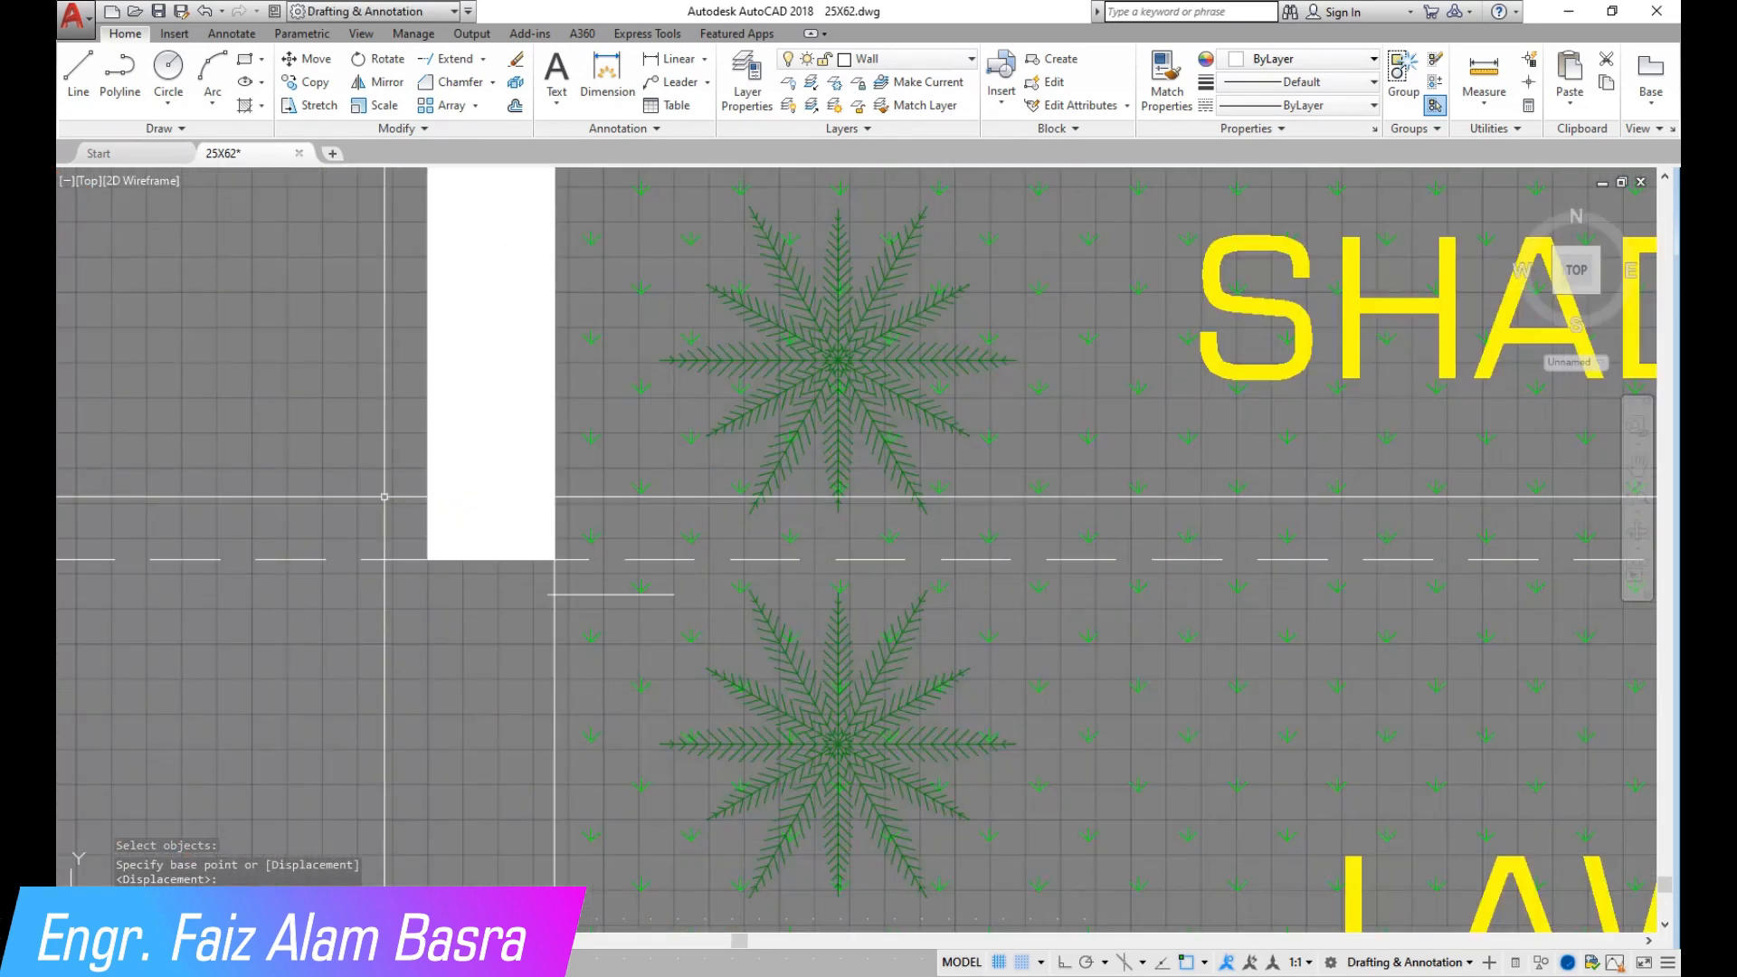
Move the displaced end line of the porch wall back onto the wall's lower corner.
click(306, 58)
key(Return)
click(546, 595)
click(429, 557)
scroll(448, 497, down, 10)
scroll(457, 467, up, 5)
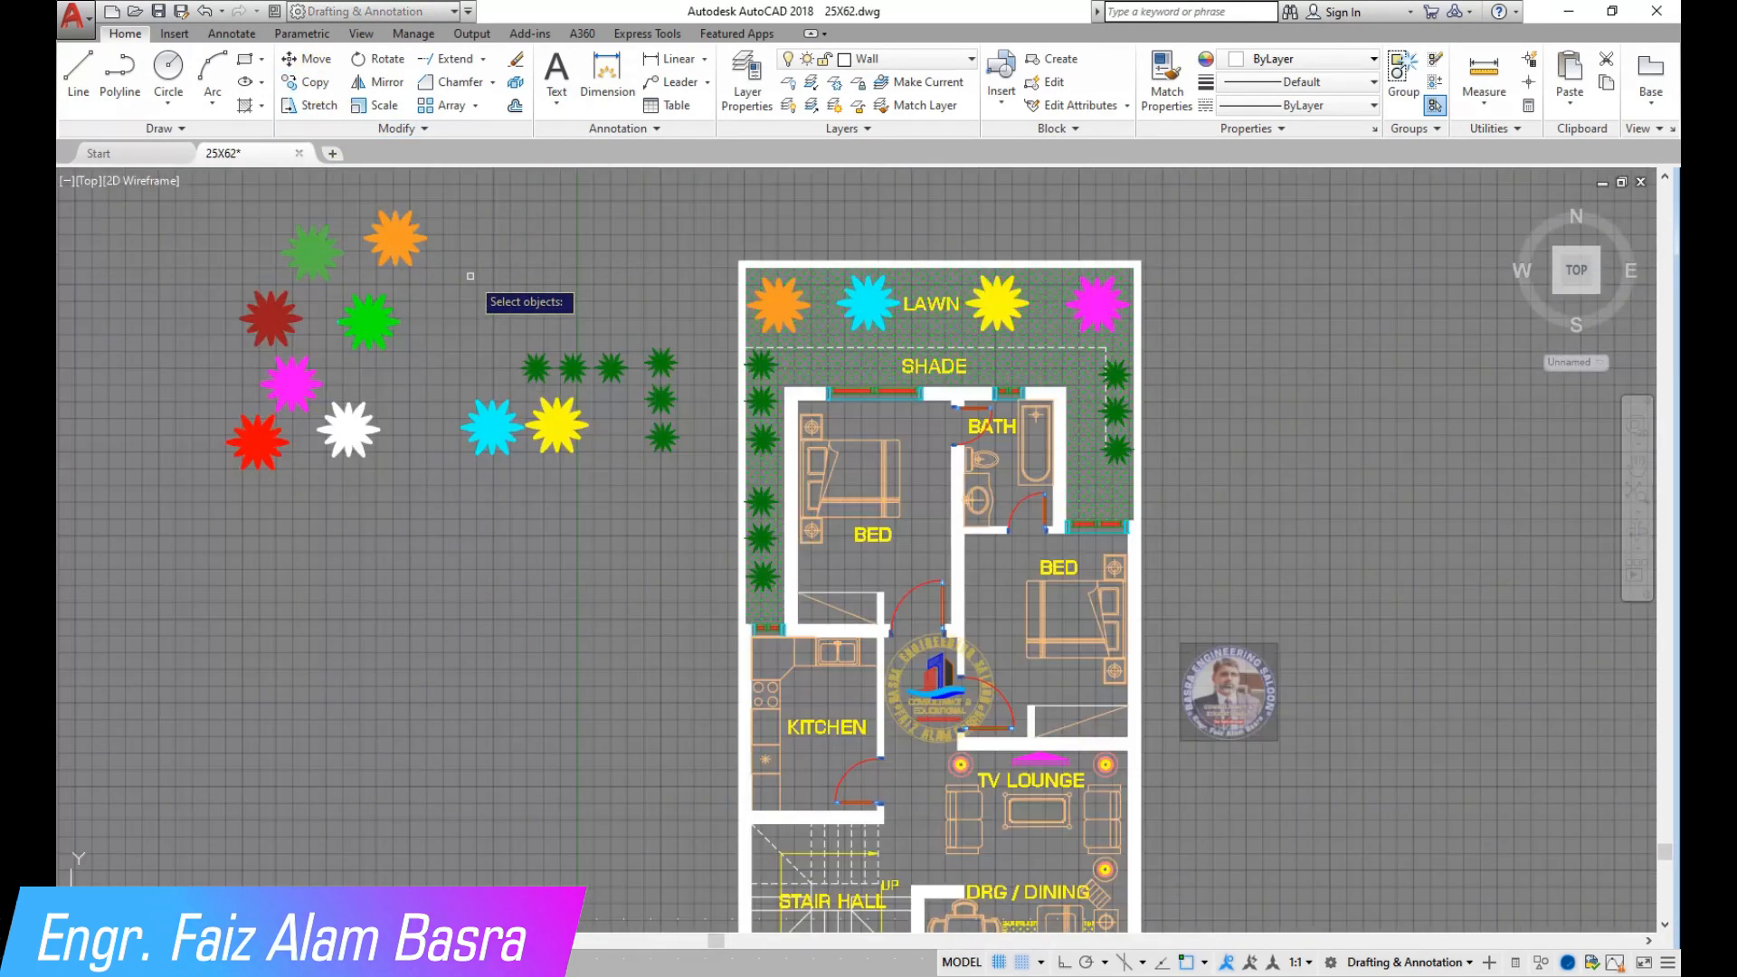
scroll(470, 276, up, 2)
scroll(422, 403, down, 2)
click(464, 320)
click(380, 248)
scroll(368, 282, down, 4)
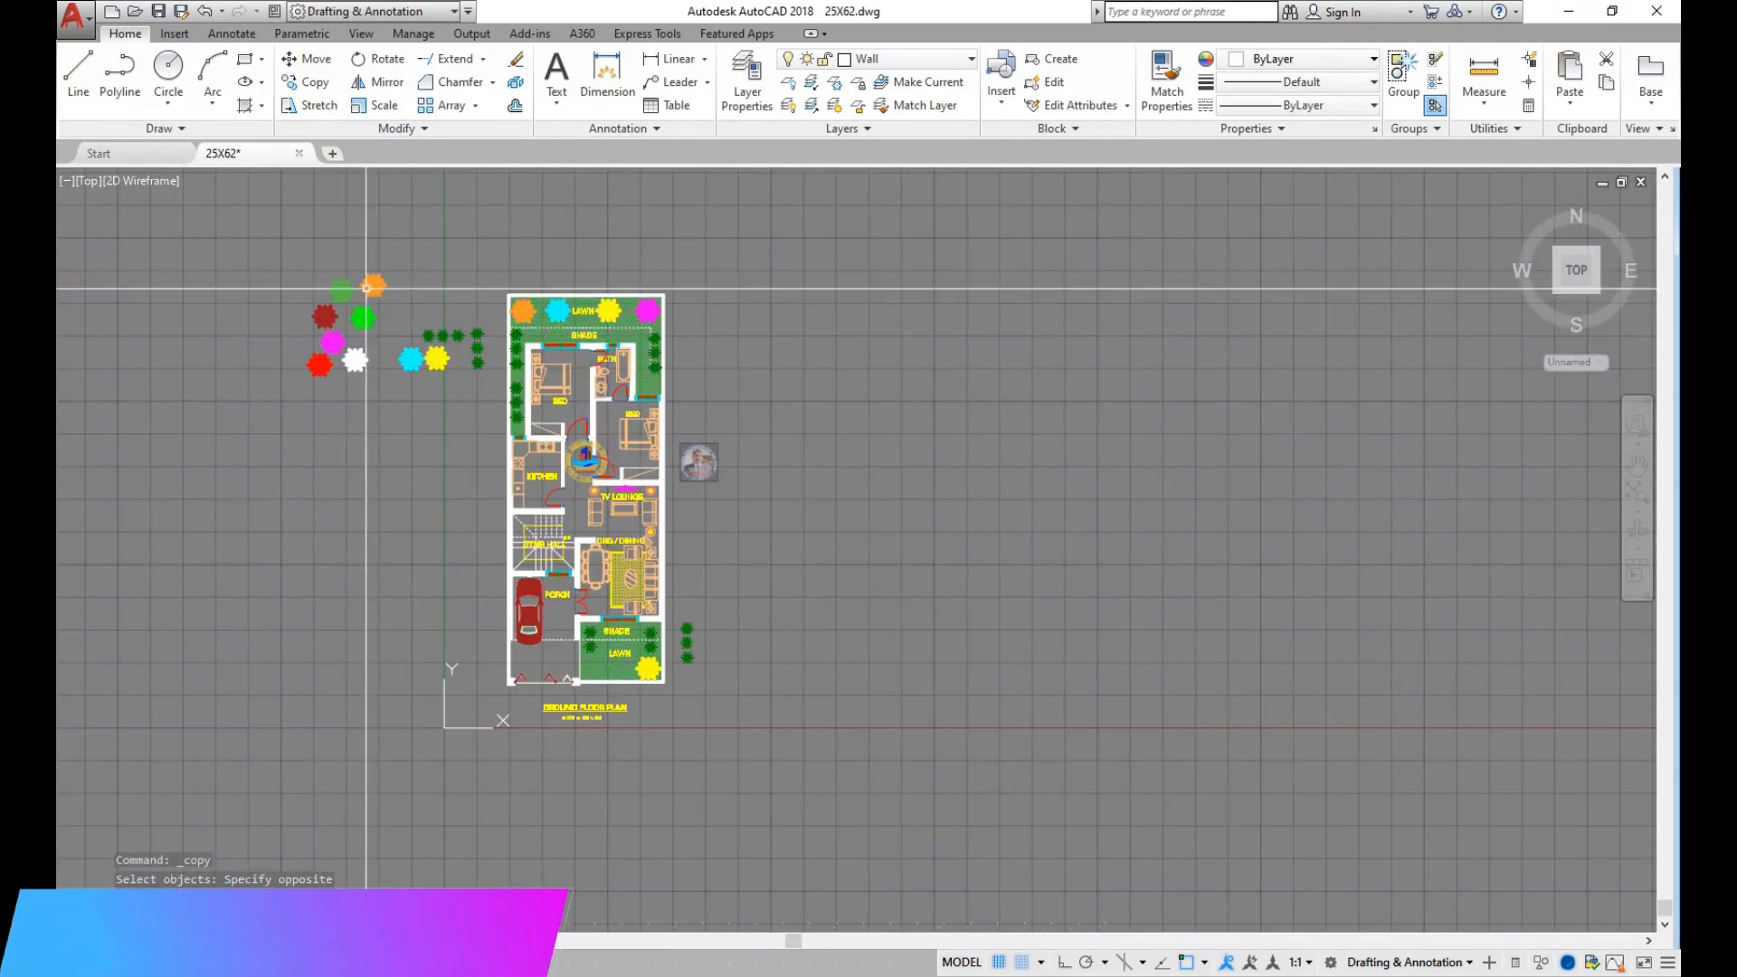
scroll(364, 287, up, 4)
Copy the magenta plant into the front lawn, just left of the yellow plant.
click(312, 82)
scroll(272, 446, up, 4)
click(256, 313)
click(452, 475)
scroll(342, 366, down, 6)
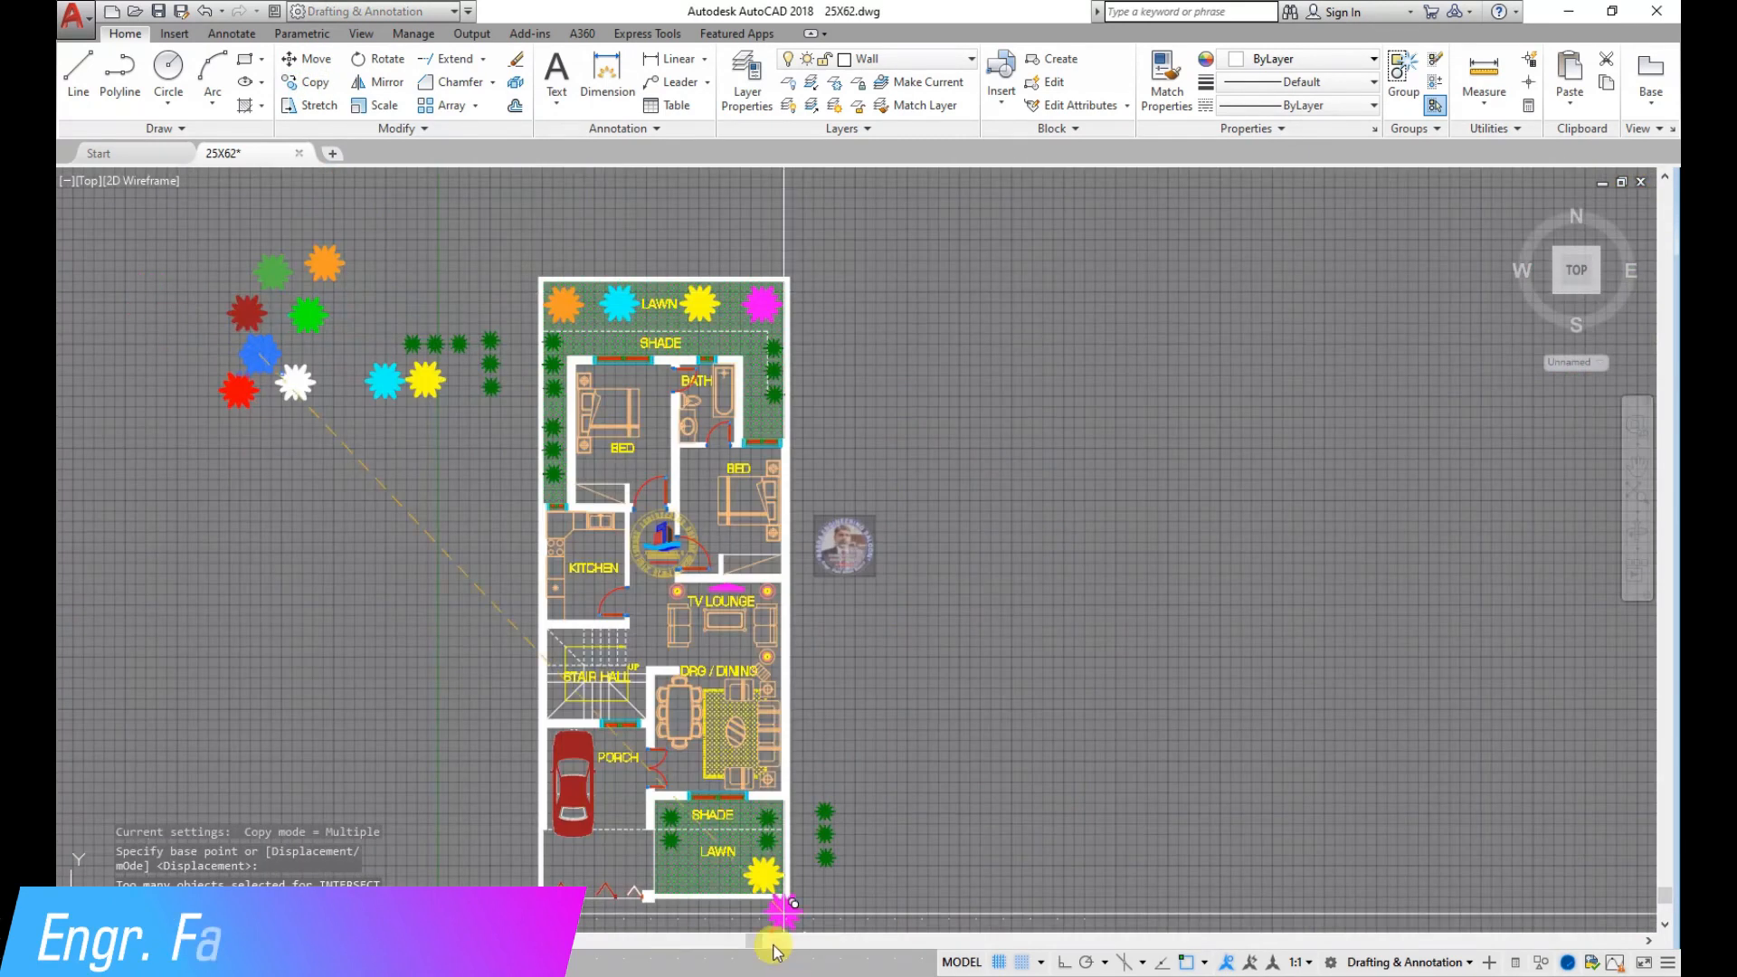
scroll(725, 565, up, 6)
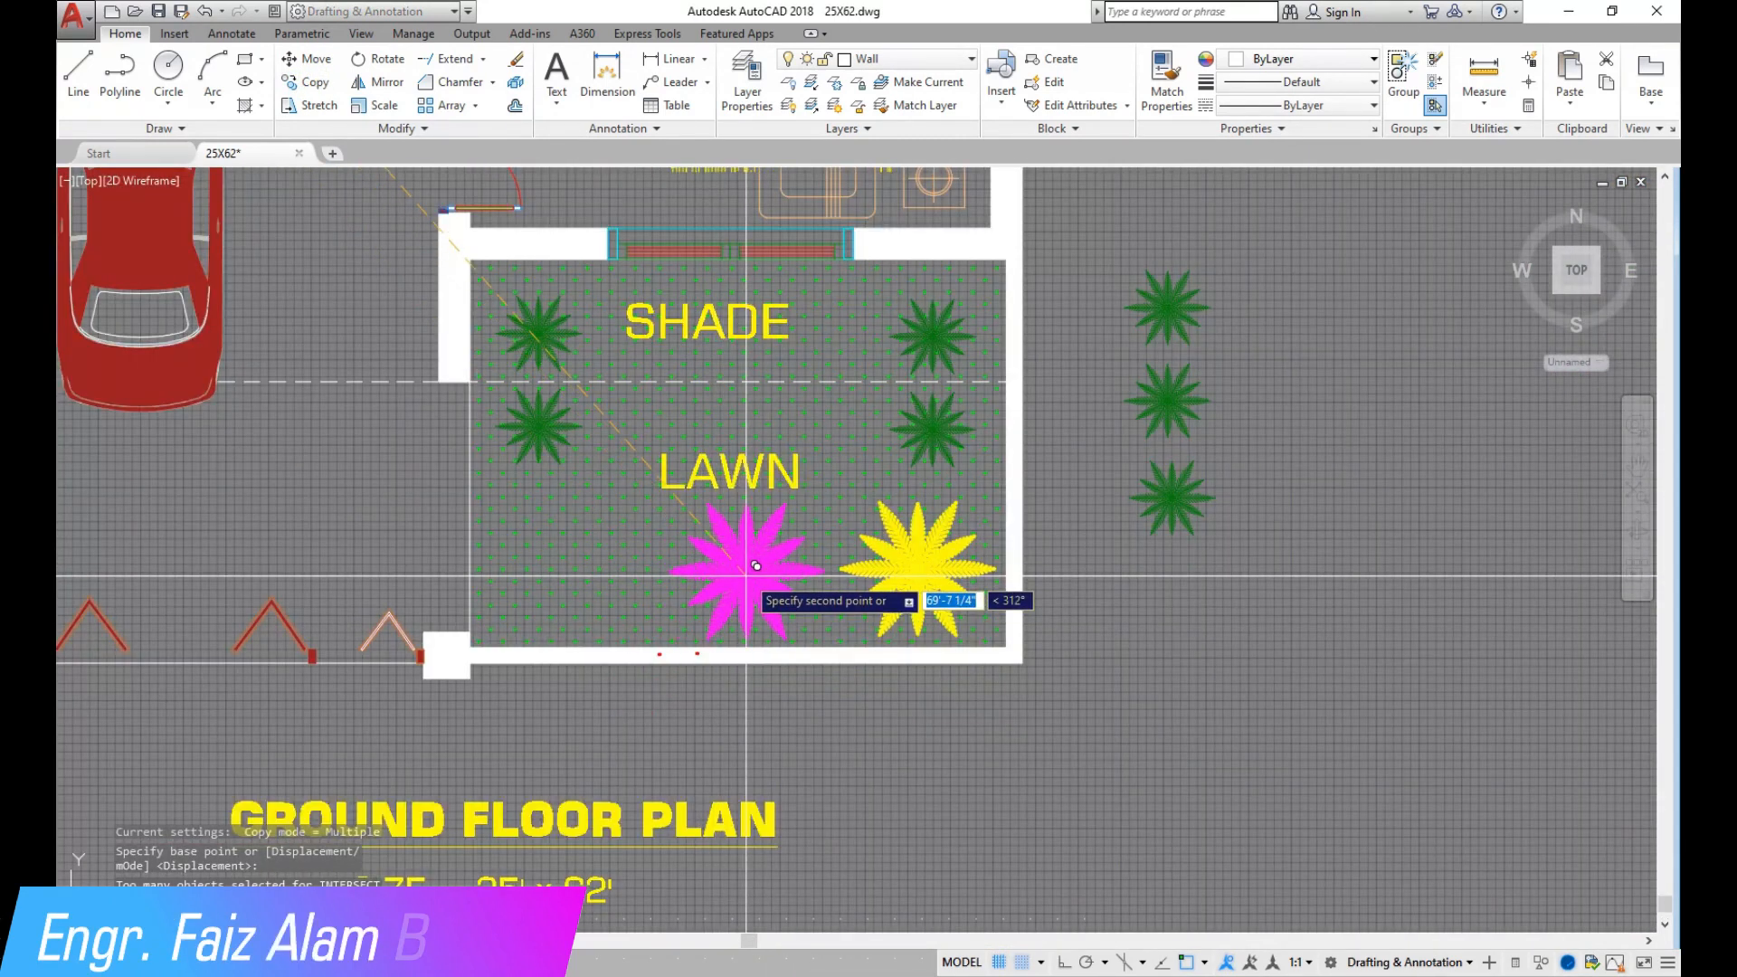
scroll(751, 564, down, 2)
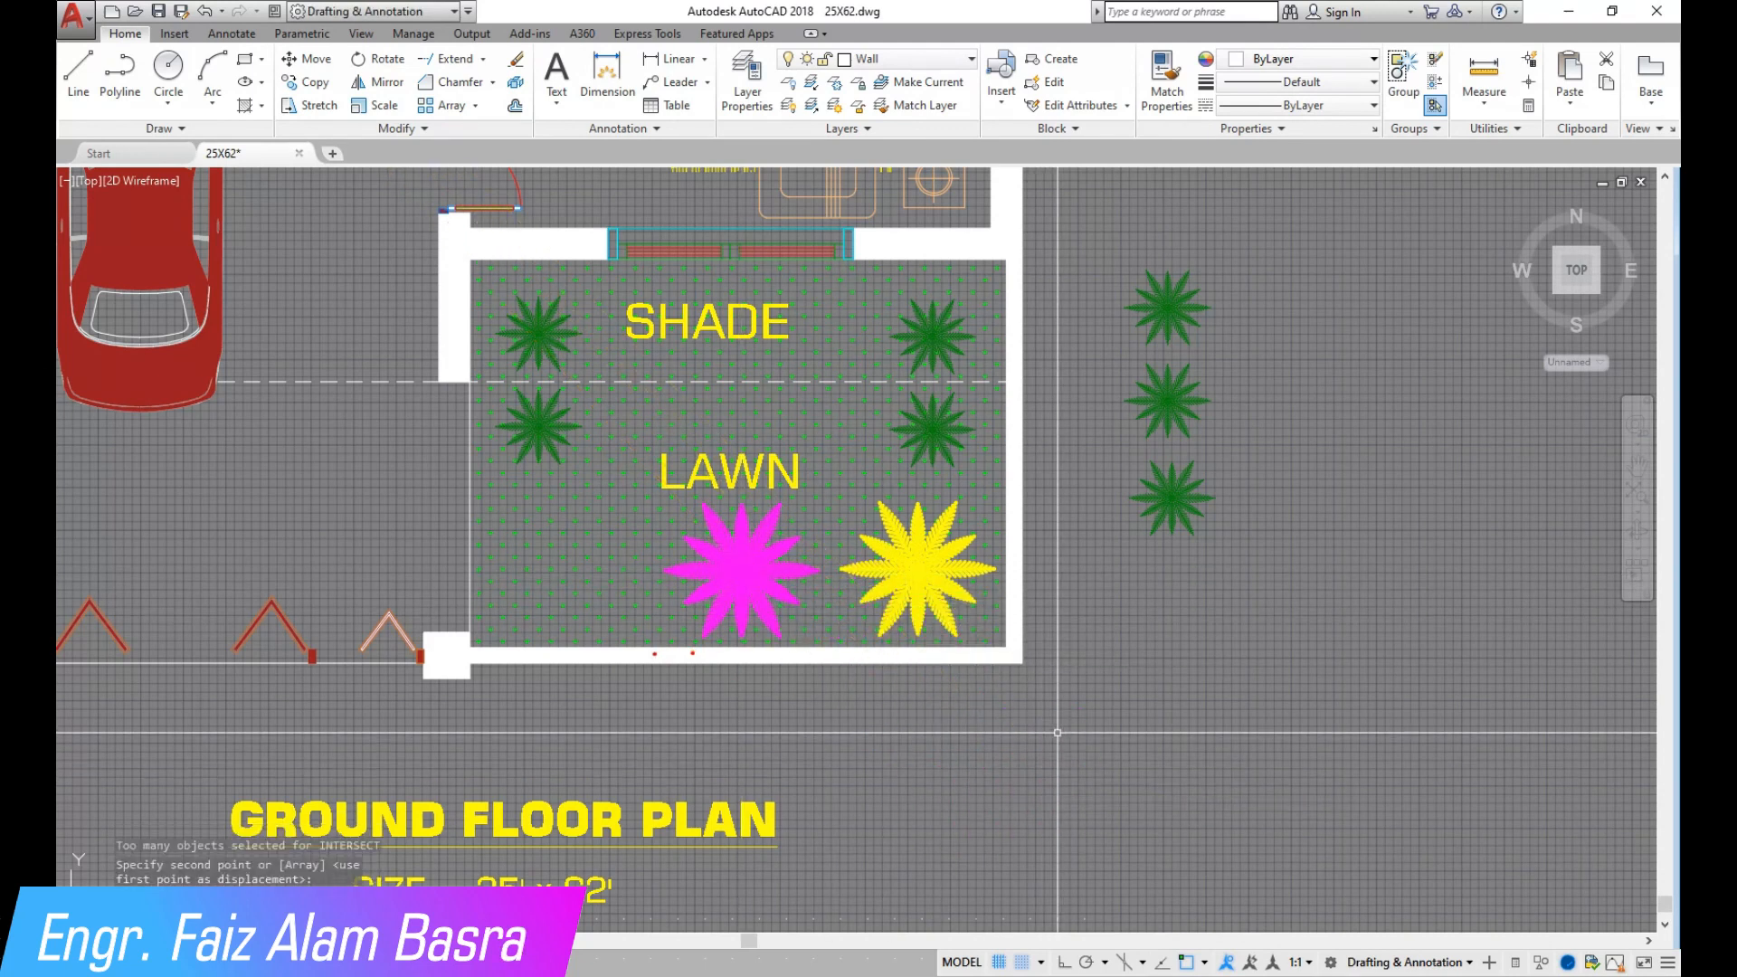
Copy the orange plant into the front lawn's lower-left corner, left of the magenta plant.
scroll(656, 256, down, 4)
scroll(593, 302, down, 2)
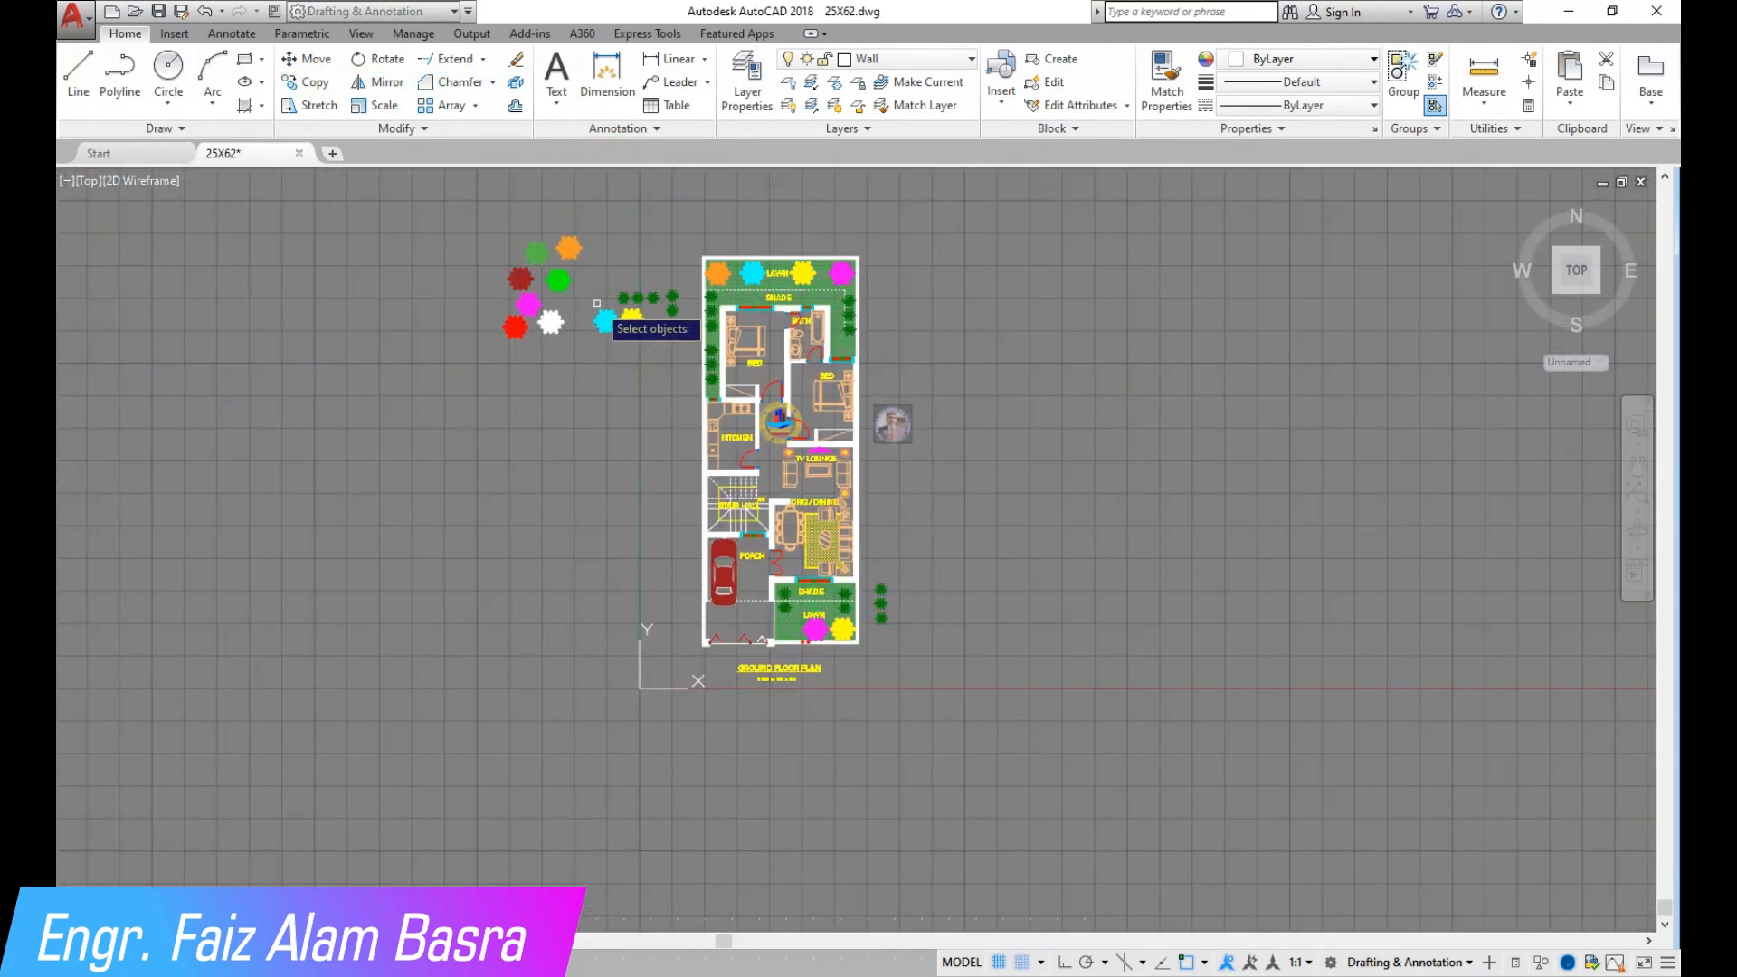
scroll(612, 331, up, 2)
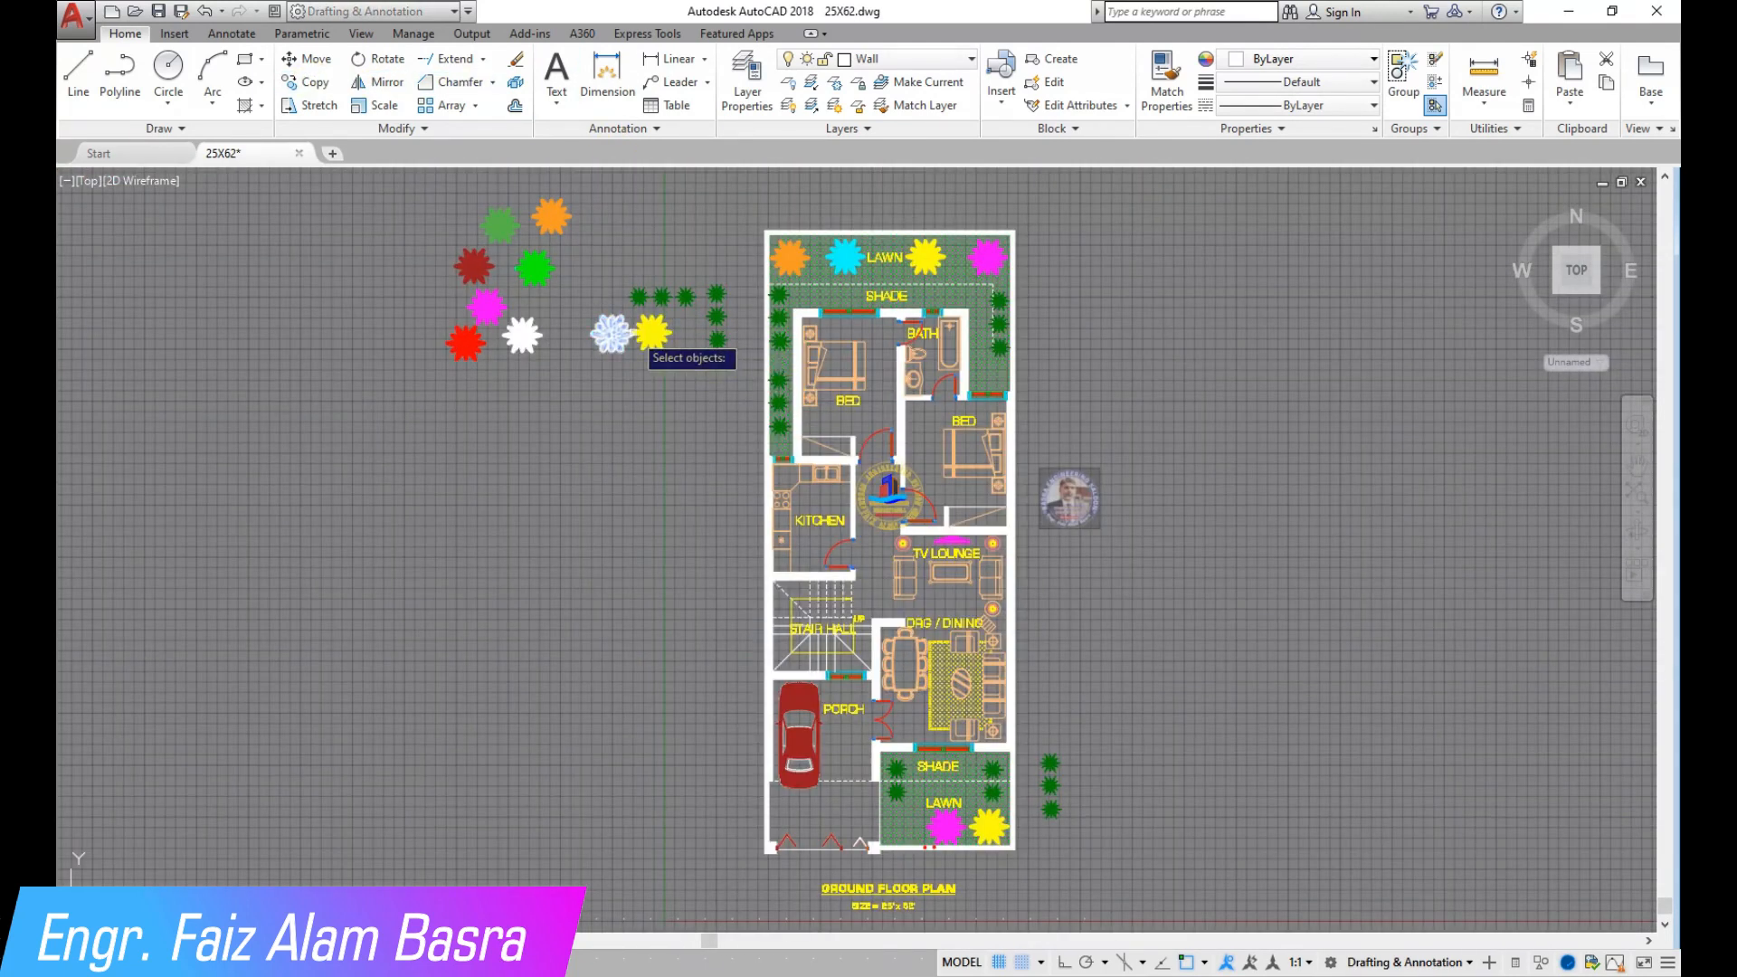
scroll(520, 190, up, 4)
click(715, 385)
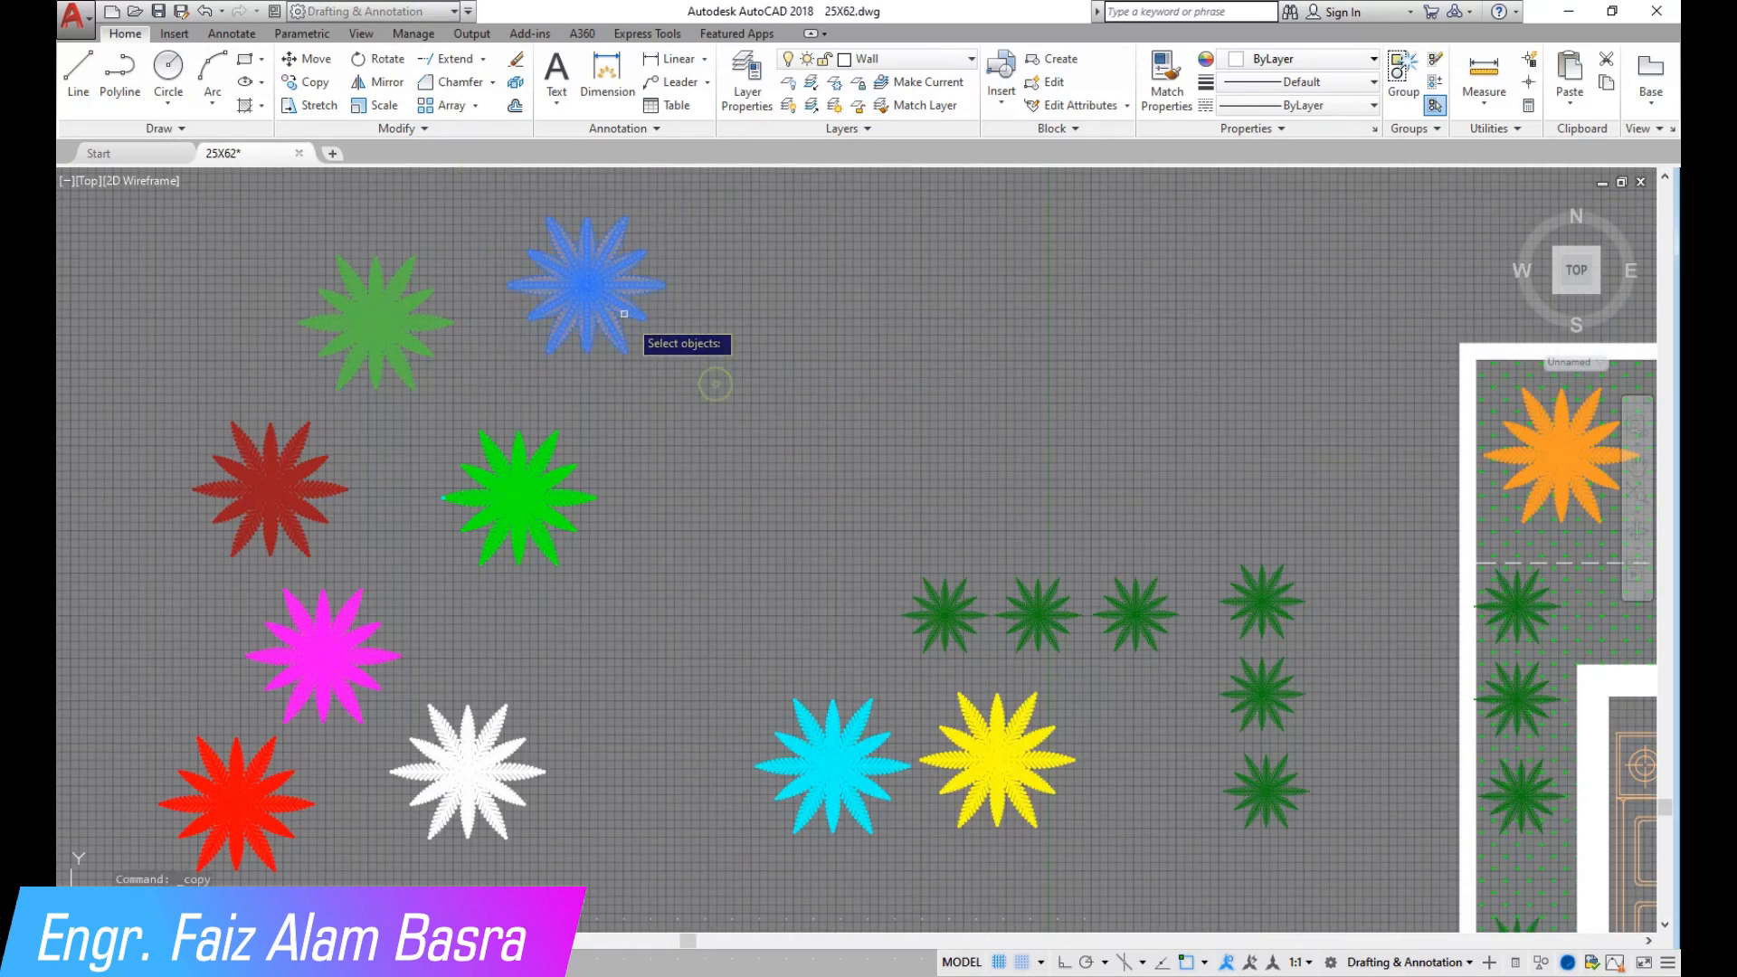
click(592, 269)
scroll(591, 269, down, 3)
scroll(778, 814, up, 4)
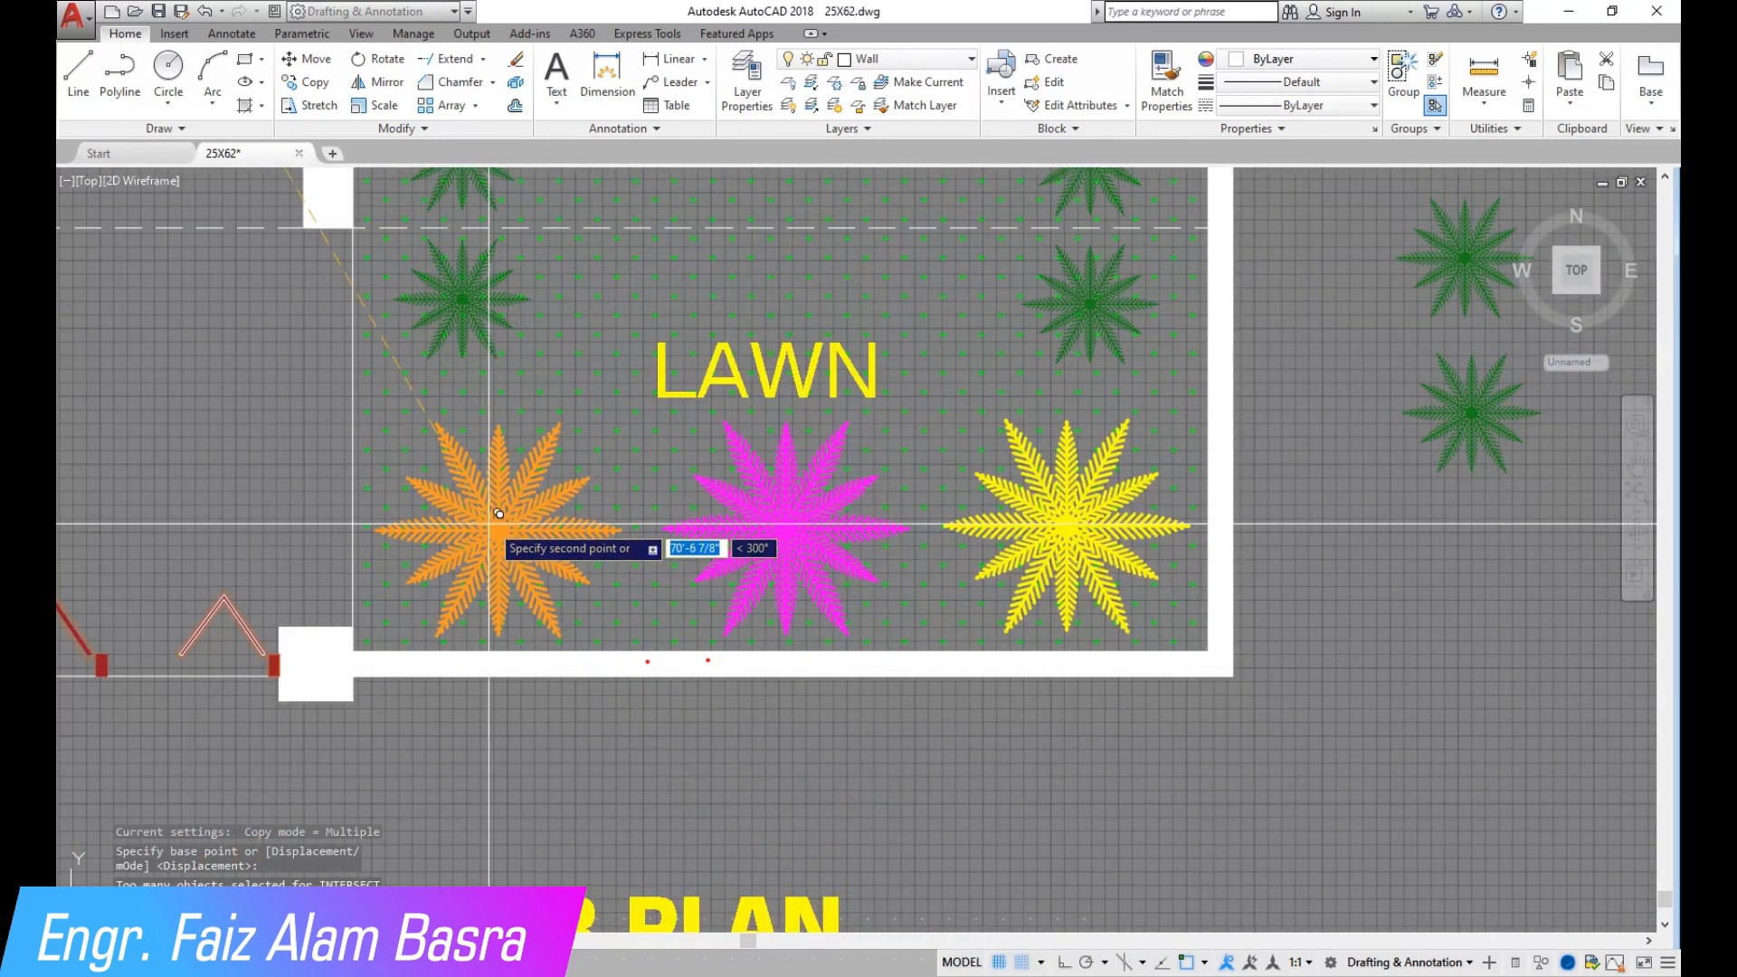
scroll(495, 511, down, 4)
key(Escape)
Copy the front lawn's upper-left shrub twice to the right in a straight row across the SHADE label.
scroll(576, 614, down, 2)
scroll(576, 613, up, 6)
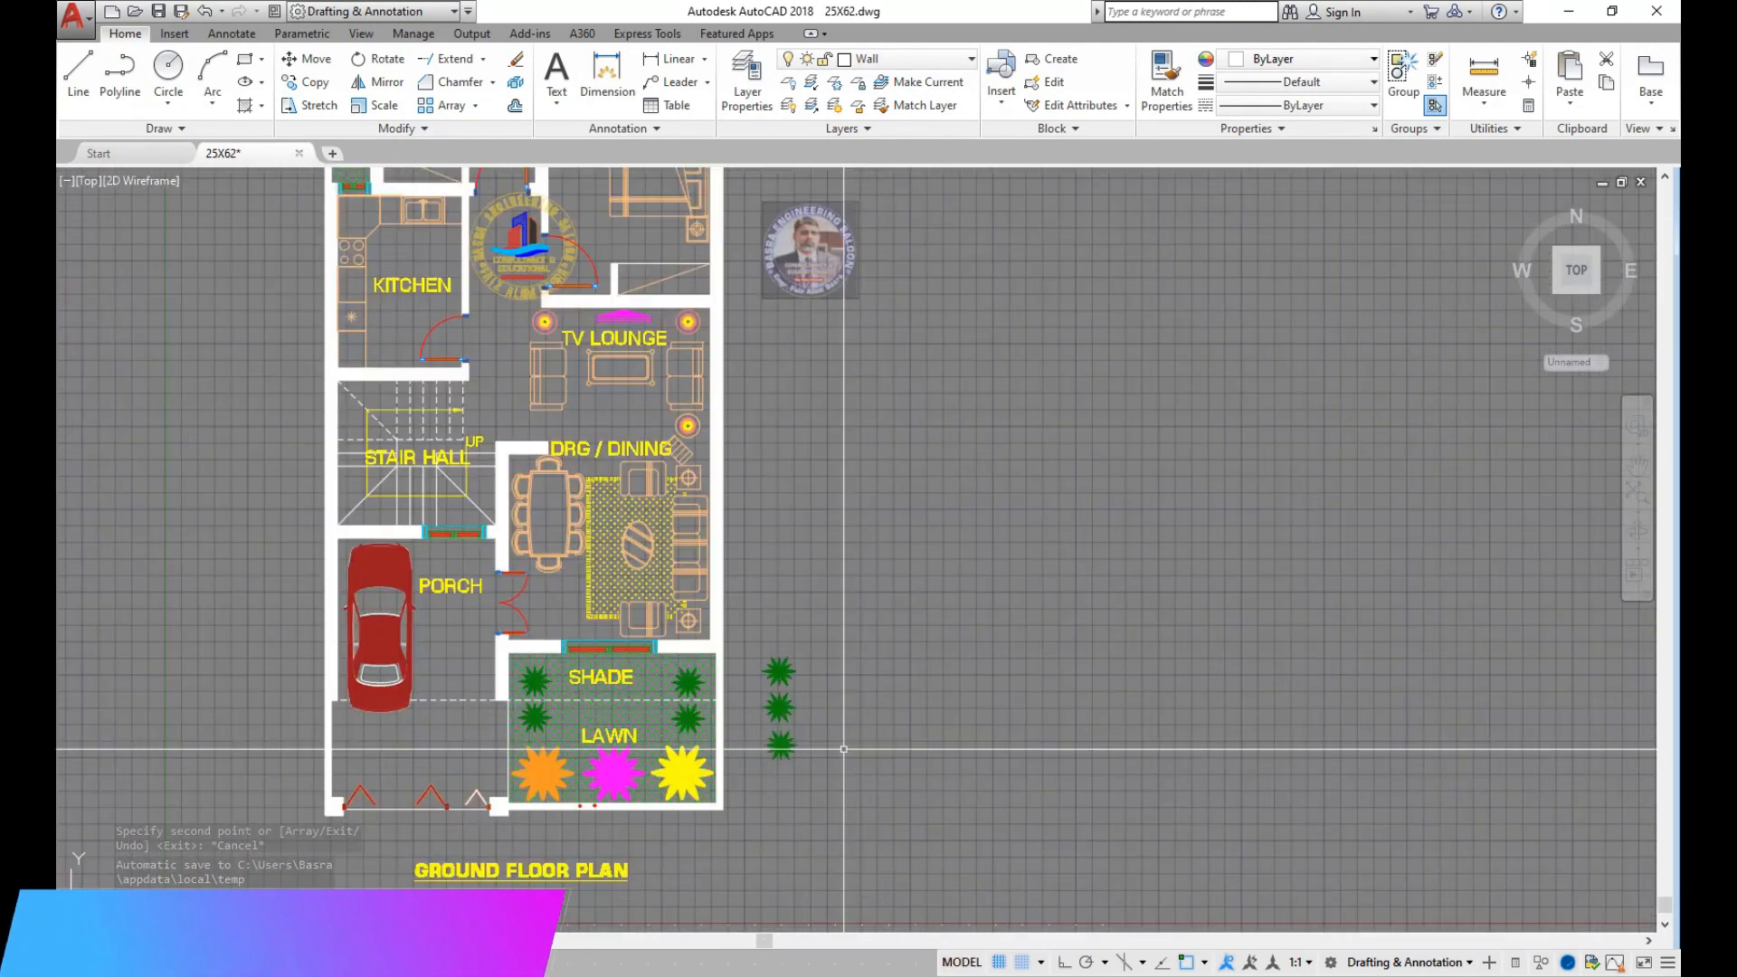
scroll(370, 586, up, 4)
click(208, 525)
click(490, 672)
key(Return)
scroll(351, 329, down, 2)
click(403, 615)
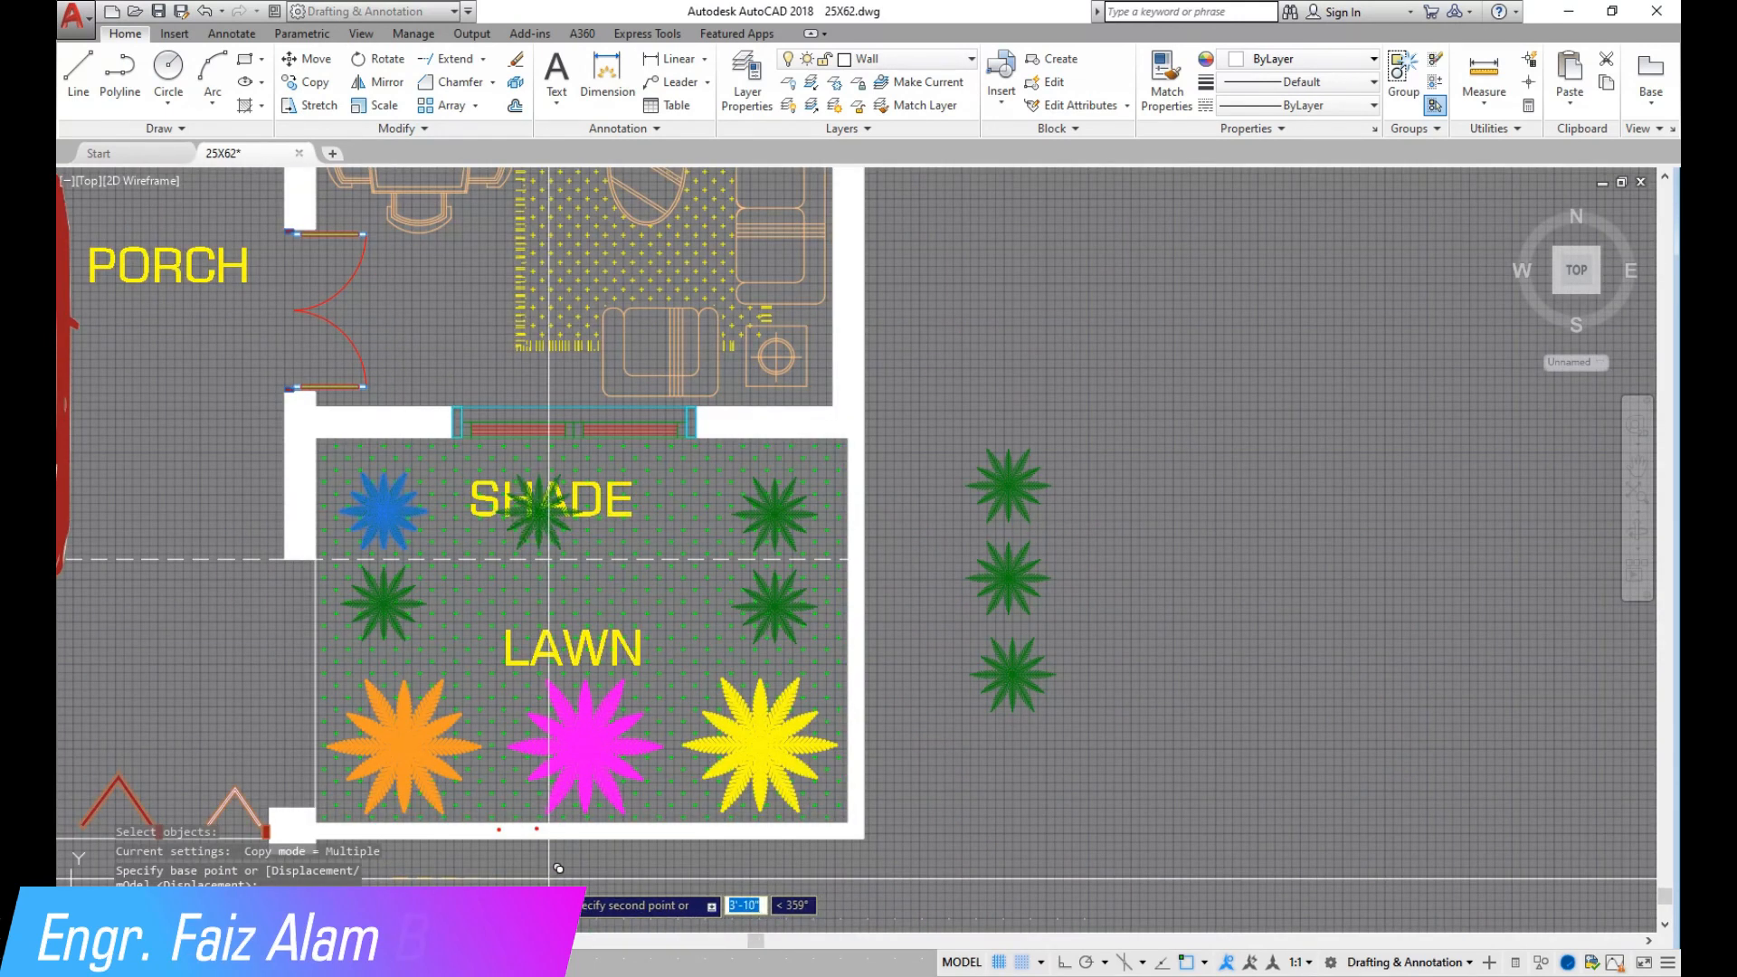
click(526, 879)
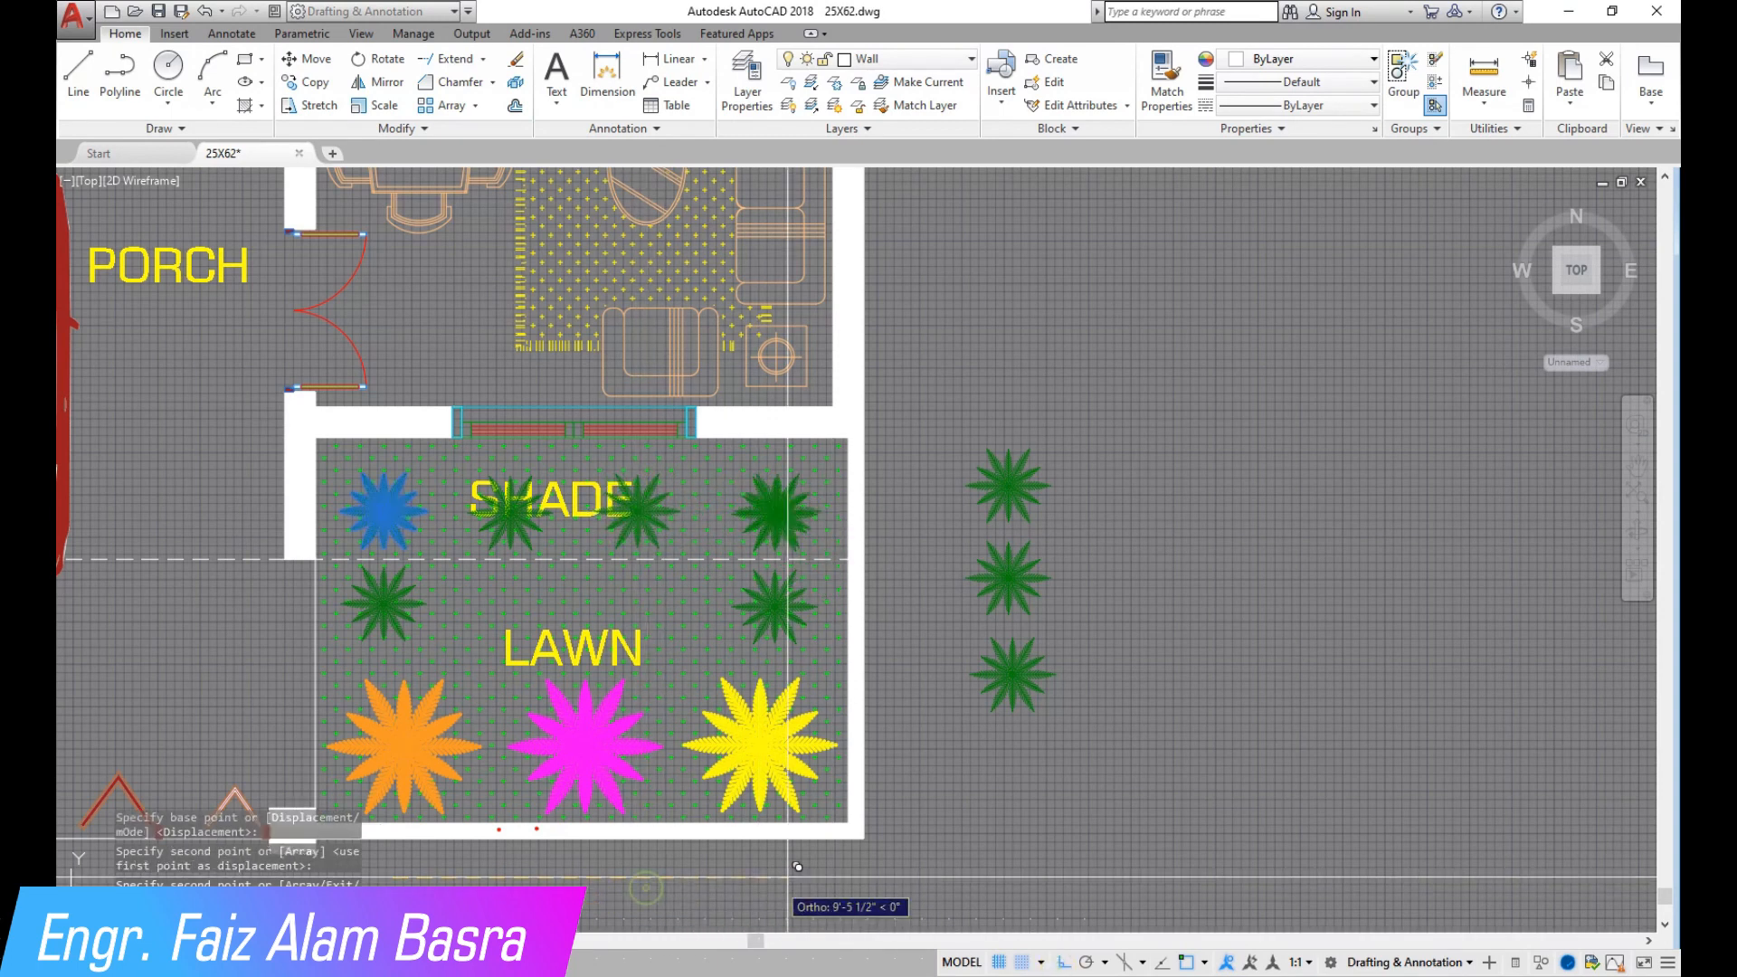
Delete the three spare shrubs outside the front lawn's right wall.
scroll(868, 841, down, 5)
scroll(843, 850, up, 4)
click(846, 848)
click(771, 556)
key(Delete)
Move the front lawn's SHADE label straight down, clear of the upper row of shrubs.
scroll(478, 631, up, 4)
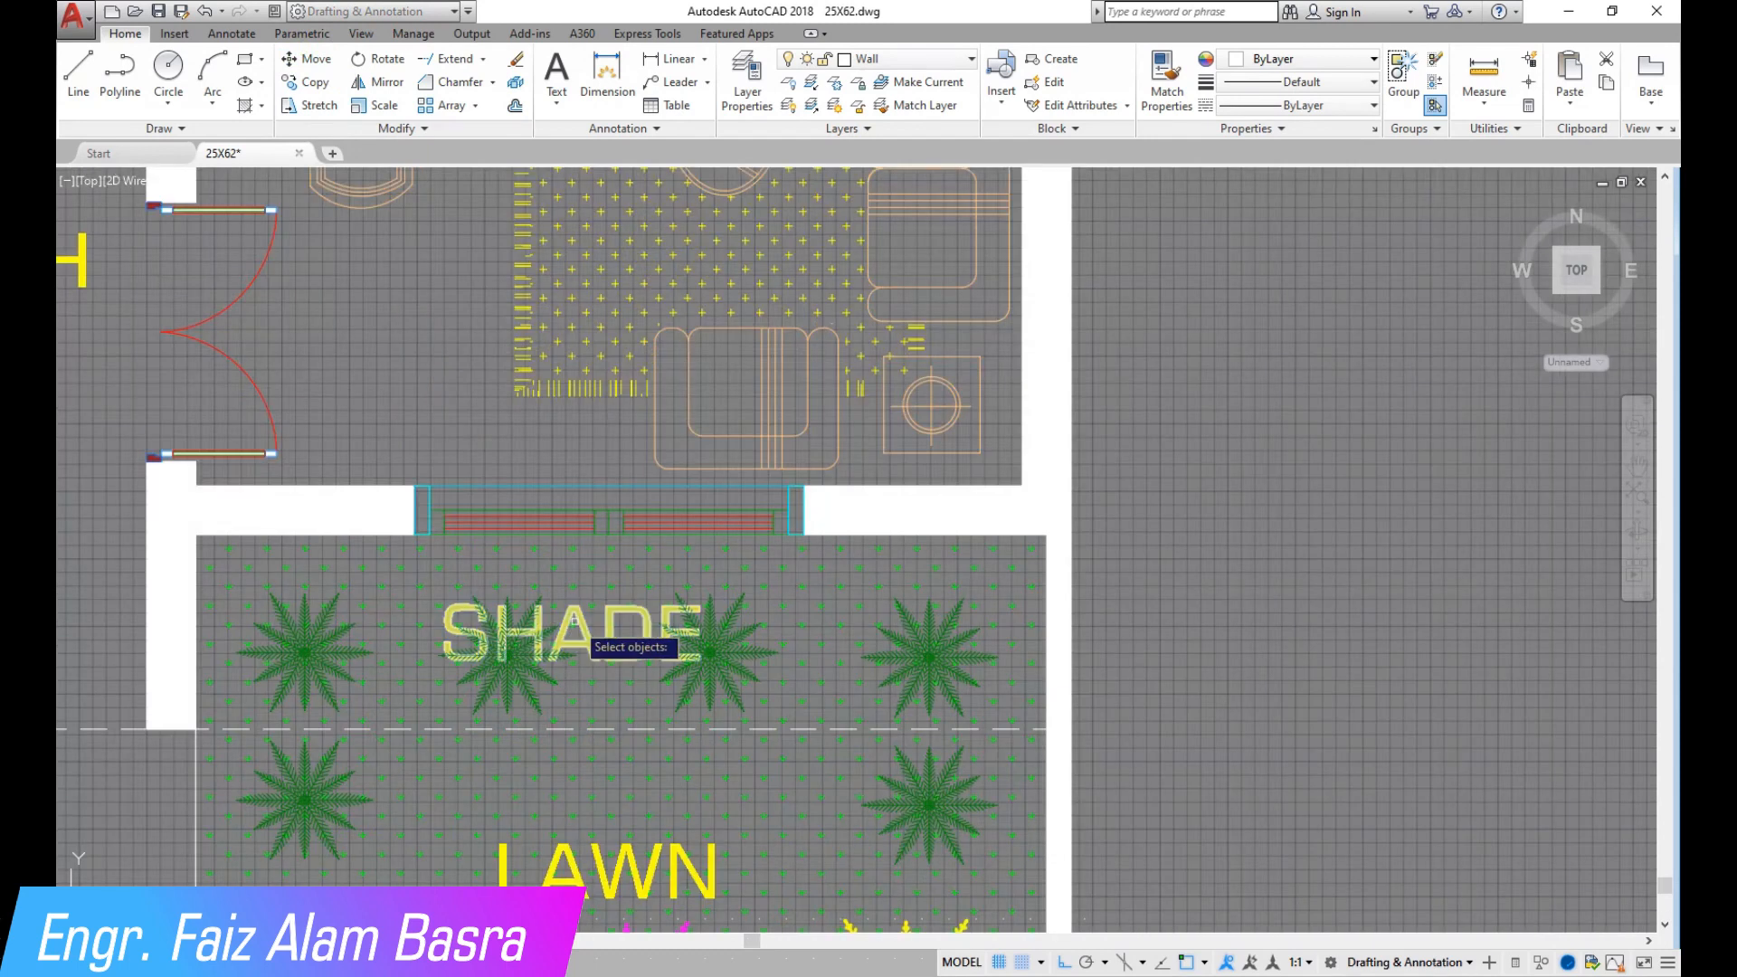
key(Return)
click(1357, 547)
click(1359, 651)
scroll(1210, 441, down, 4)
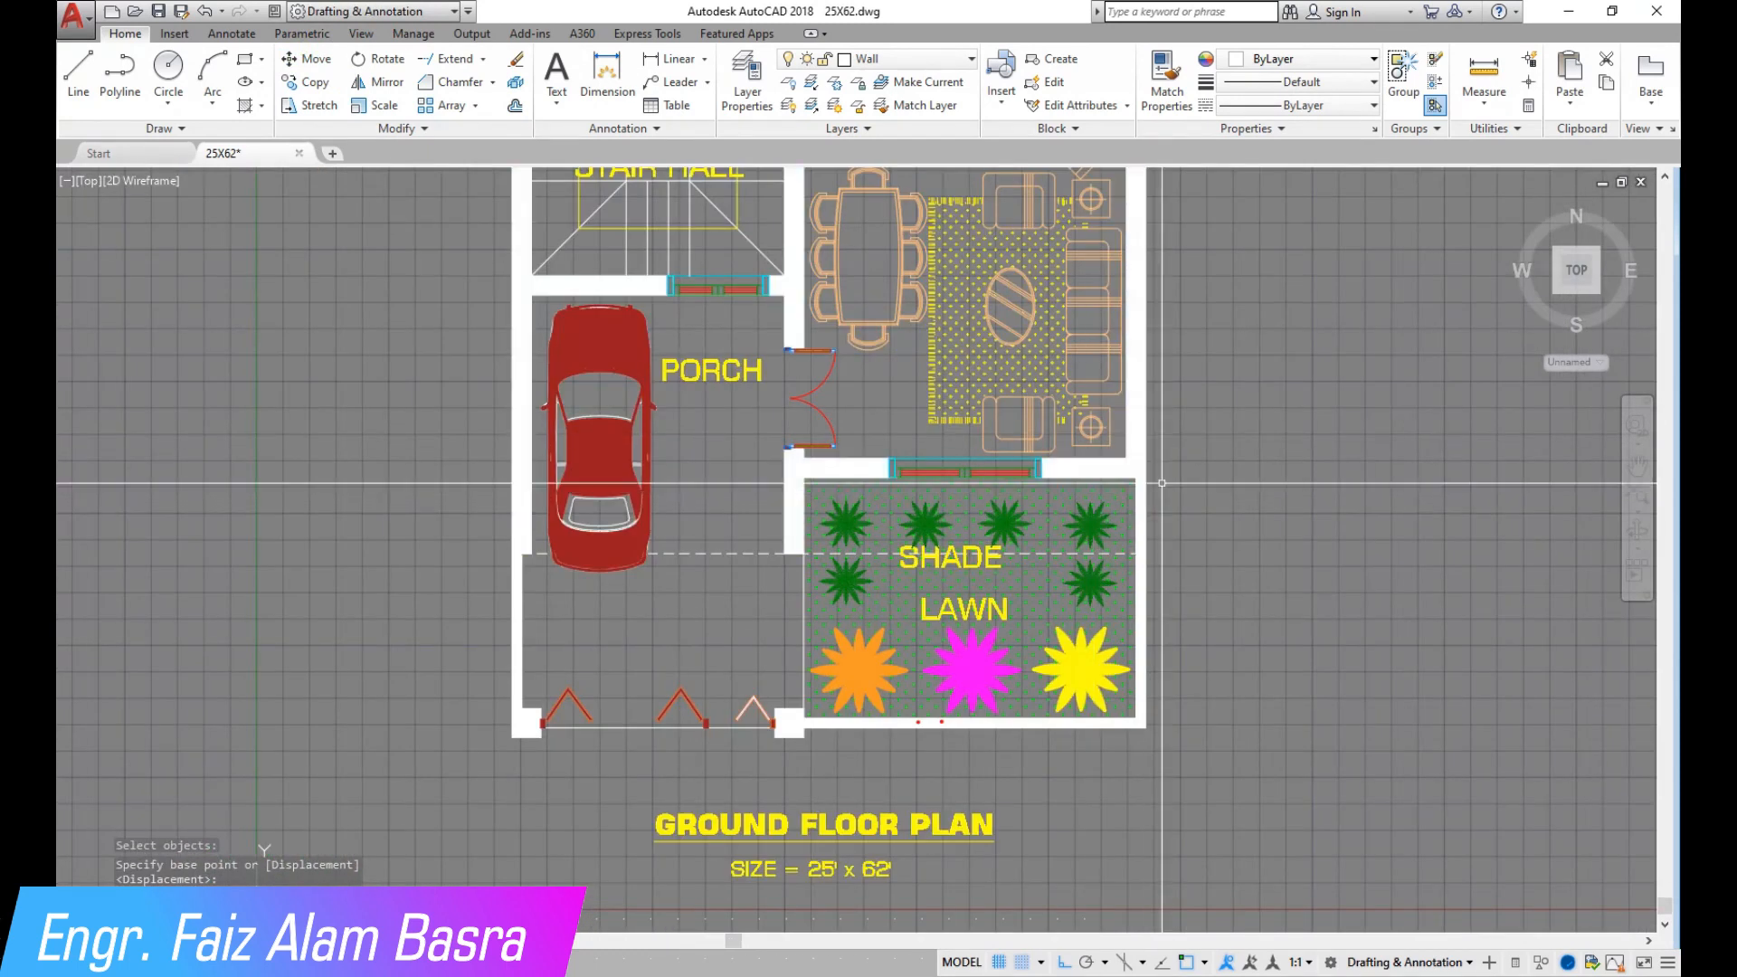
Move the front lawn's SHADE label straight up to just below the window, above the upper row of shrubs.
scroll(1175, 479, up, 4)
click(307, 34)
click(130, 34)
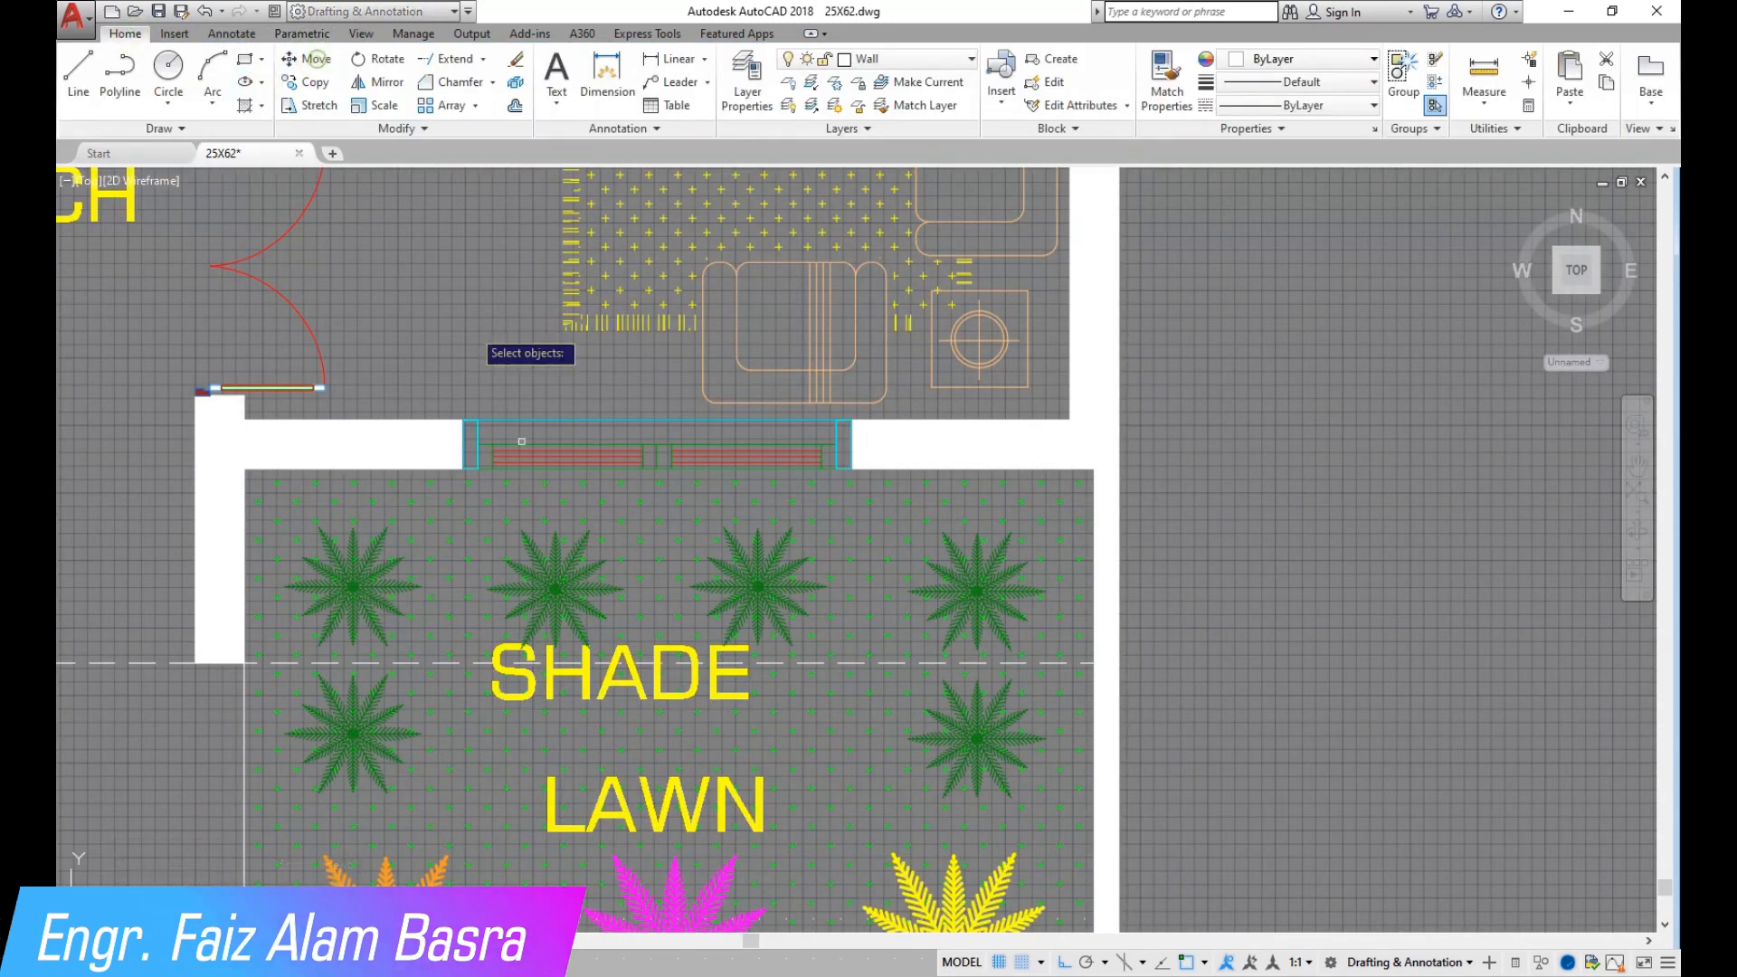
click(611, 686)
key(Return)
click(1237, 713)
click(1330, 542)
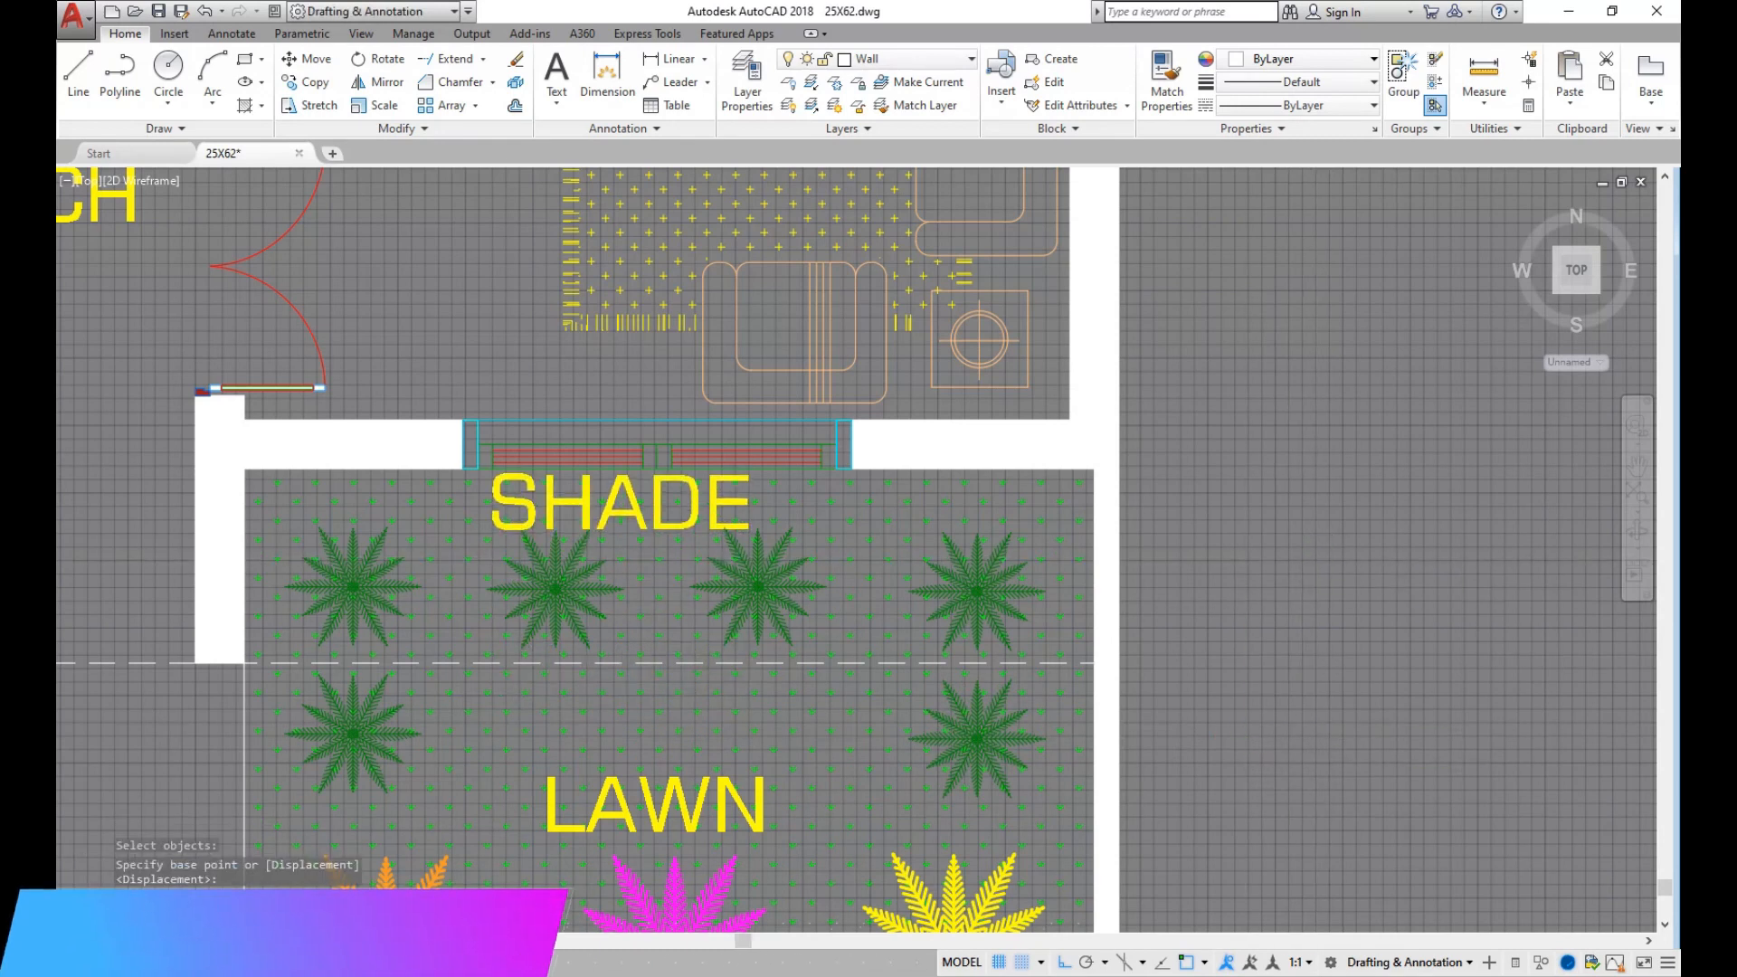
Copy a spare shrub into the rear lawn's upper row: between the orange and cyan plants, over the LAWN label, and between the yellow and magenta plants.
scroll(892, 586, down, 6)
scroll(826, 483, down, 5)
scroll(523, 330, up, 8)
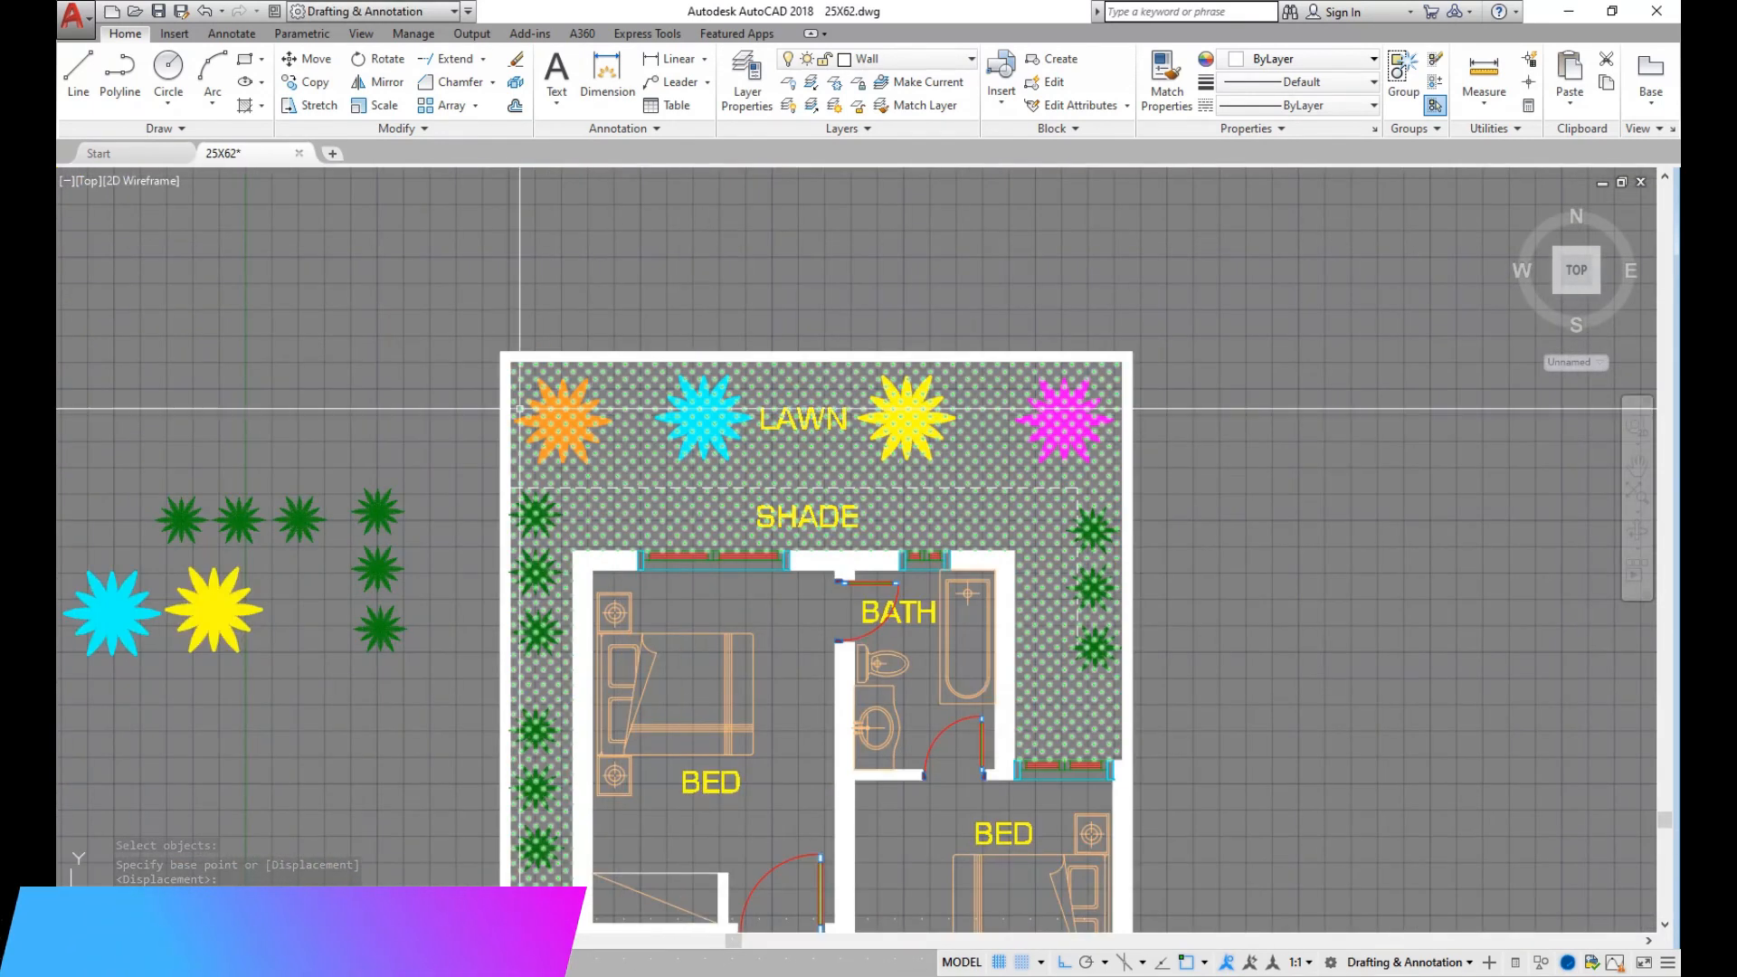
scroll(522, 329, down, 5)
scroll(297, 280, up, 6)
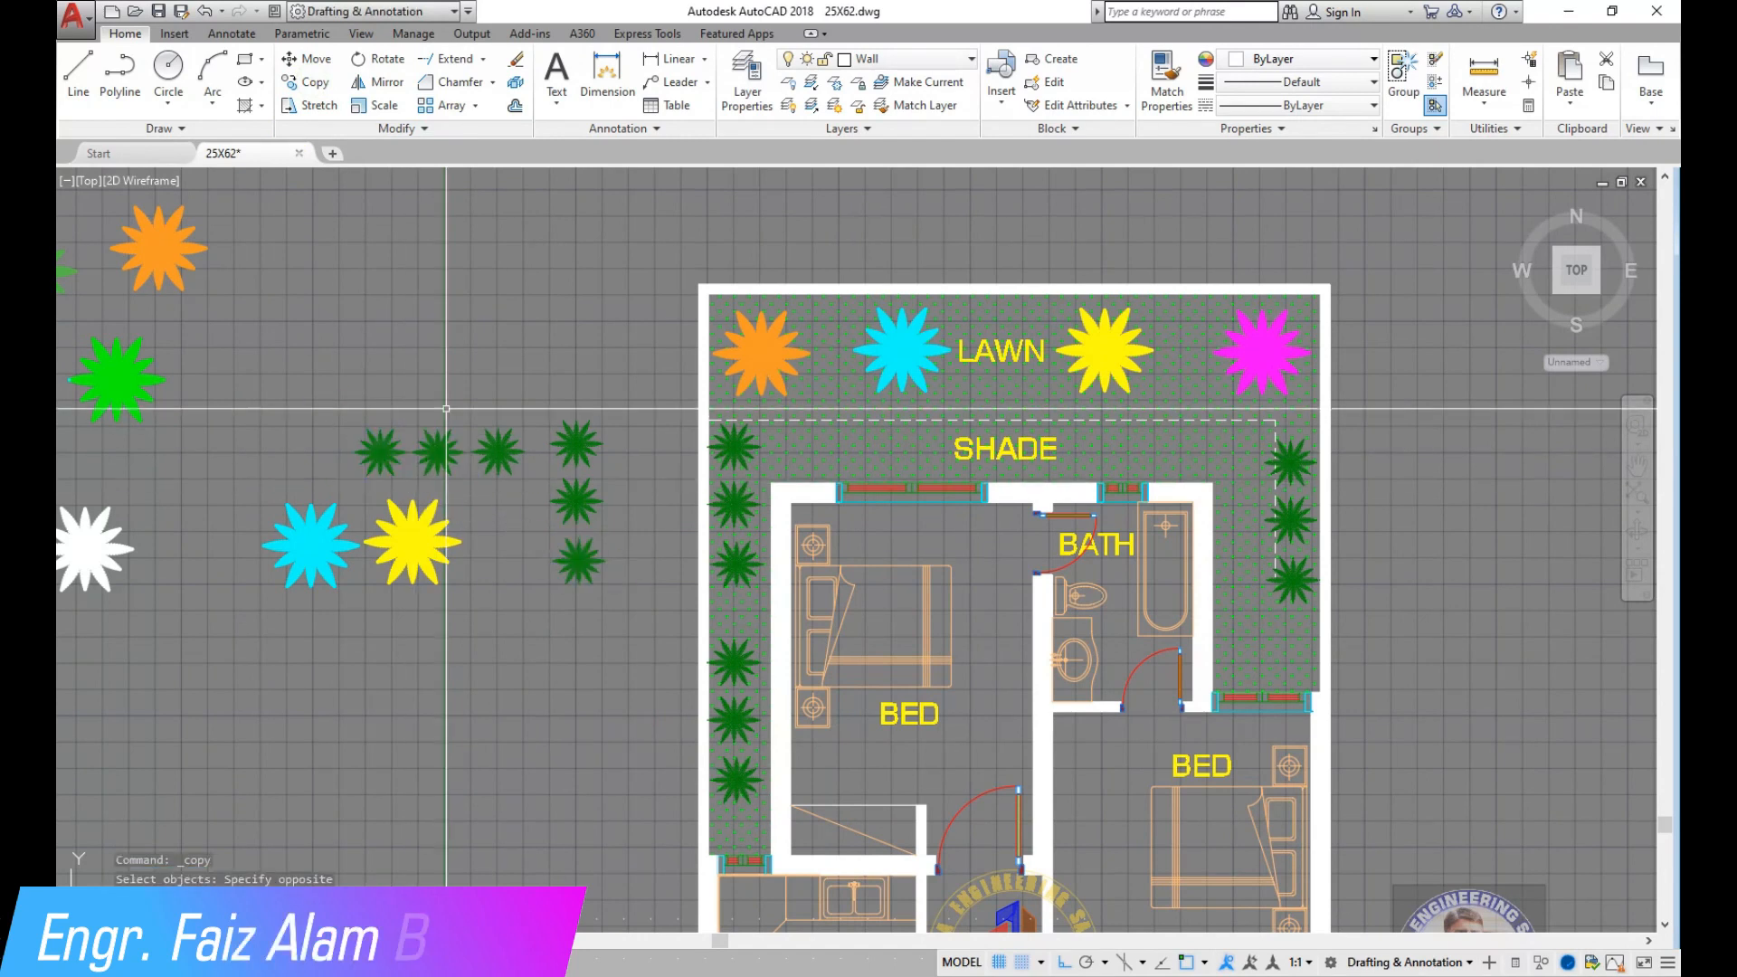
click(311, 82)
scroll(636, 385, up, 4)
click(590, 602)
click(420, 416)
key(Return)
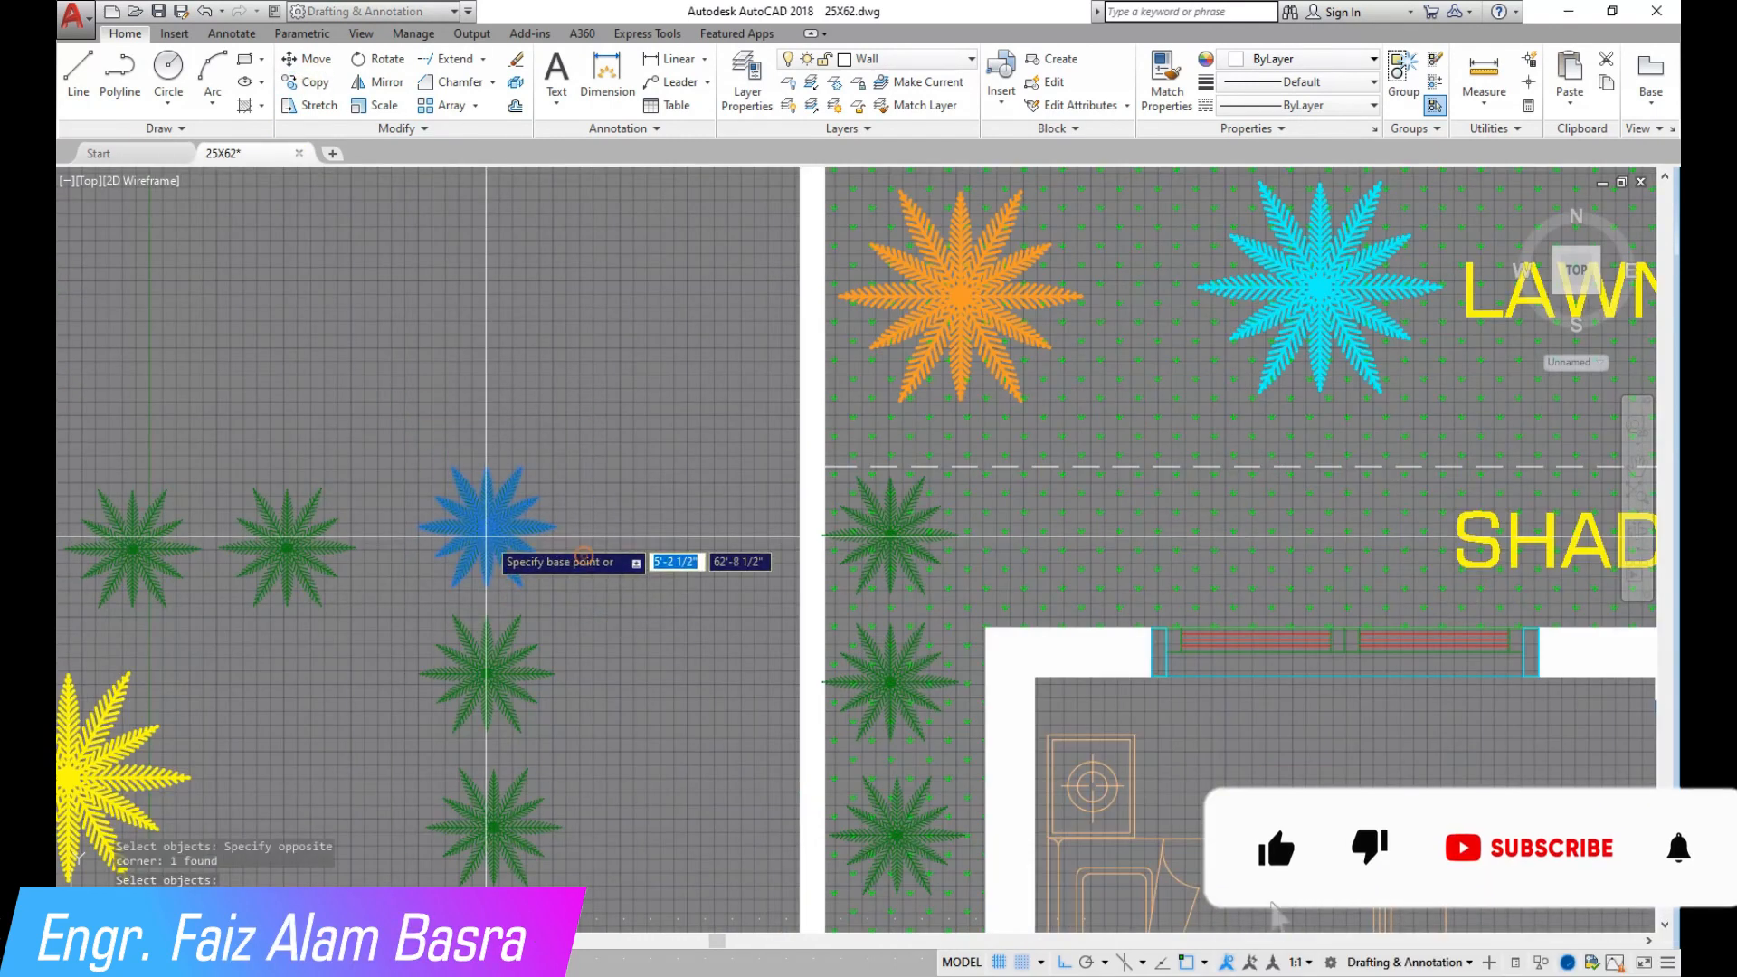
click(489, 536)
scroll(318, 529, down, 4)
scroll(626, 441, up, 5)
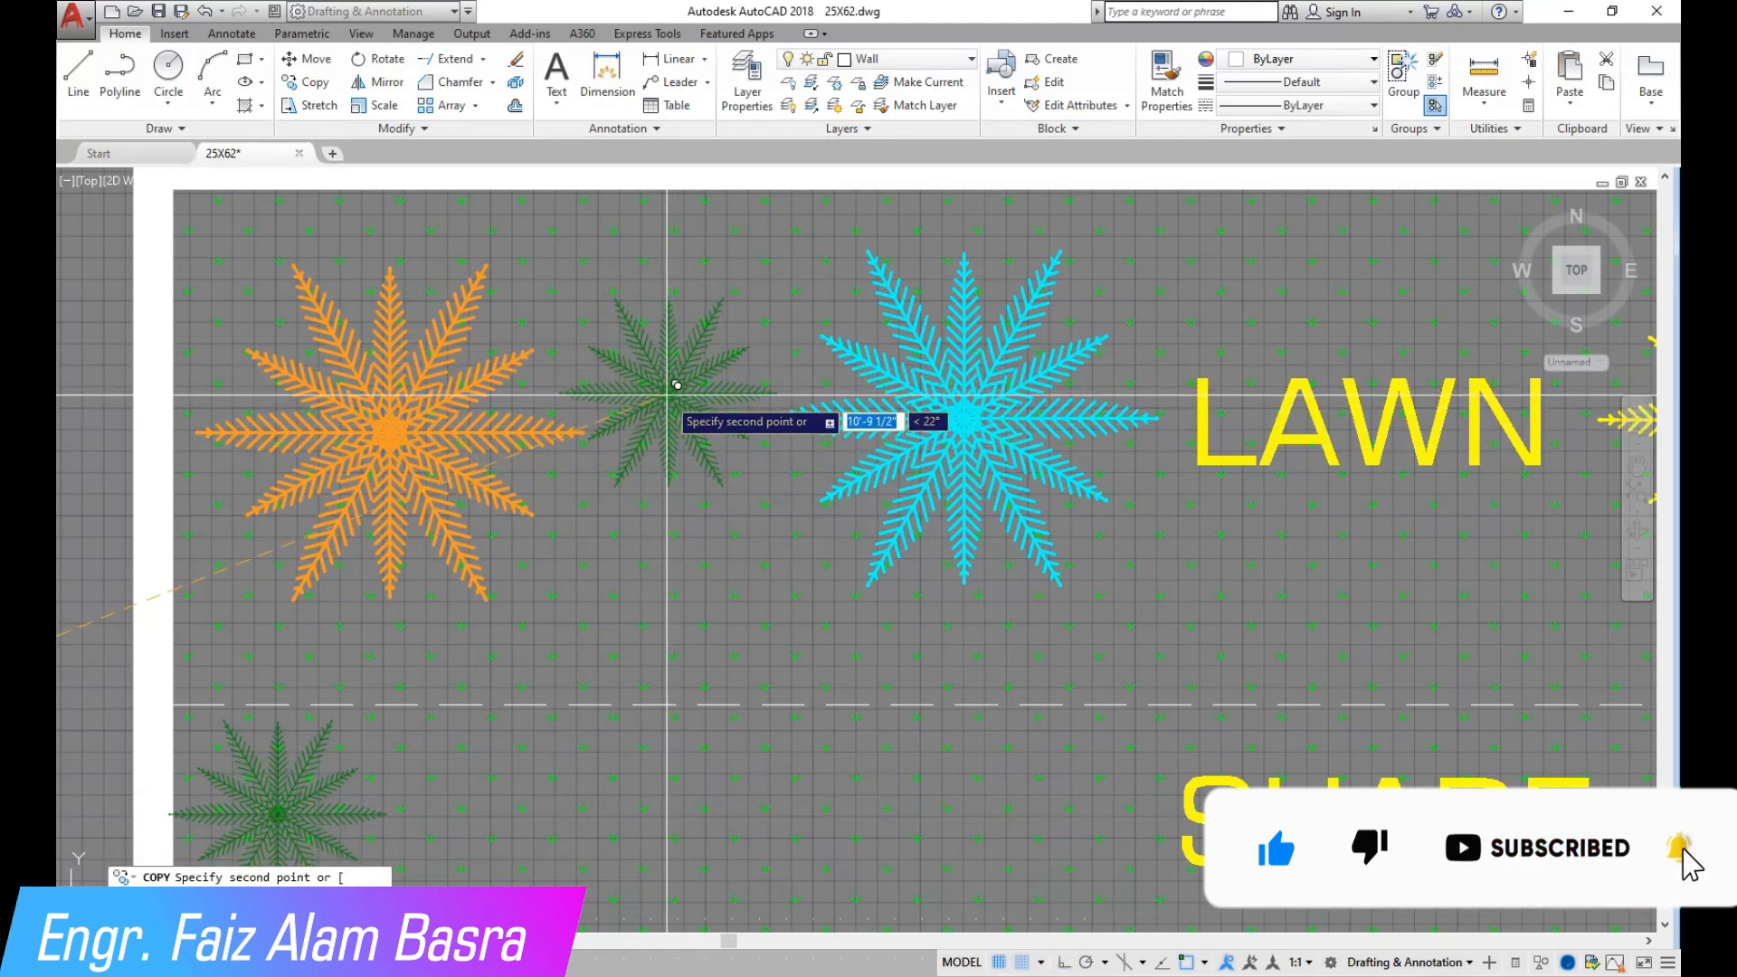
scroll(670, 387, down, 5)
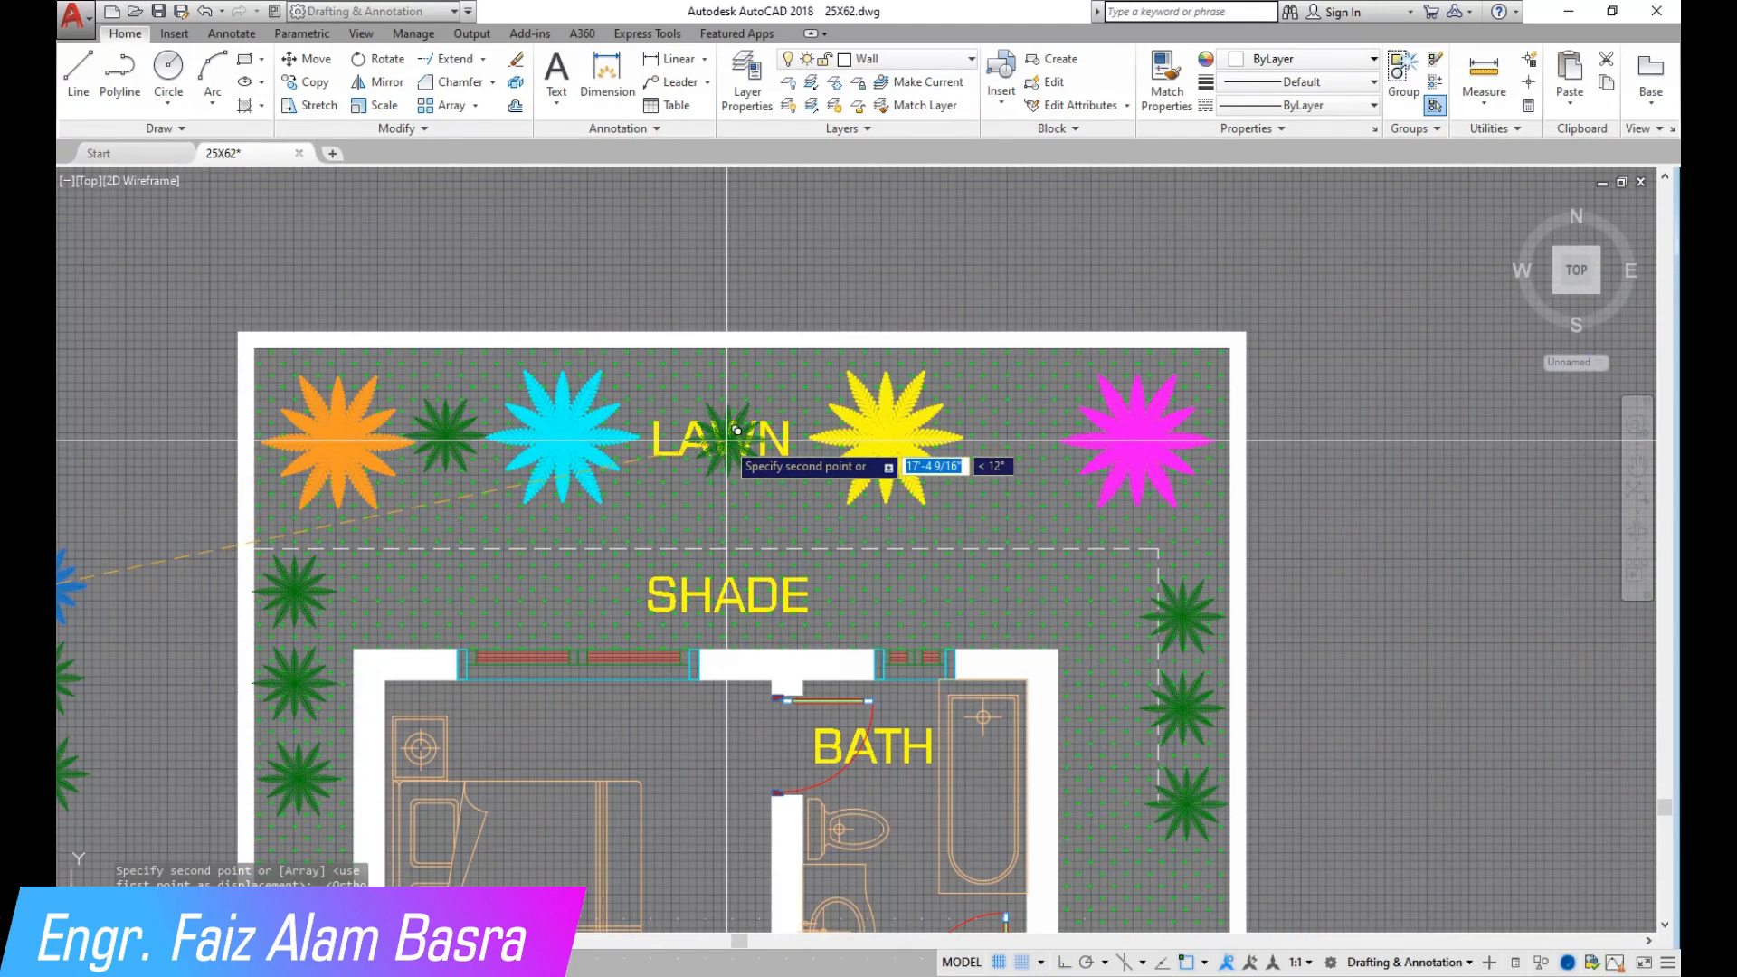
click(1015, 440)
key(Escape)
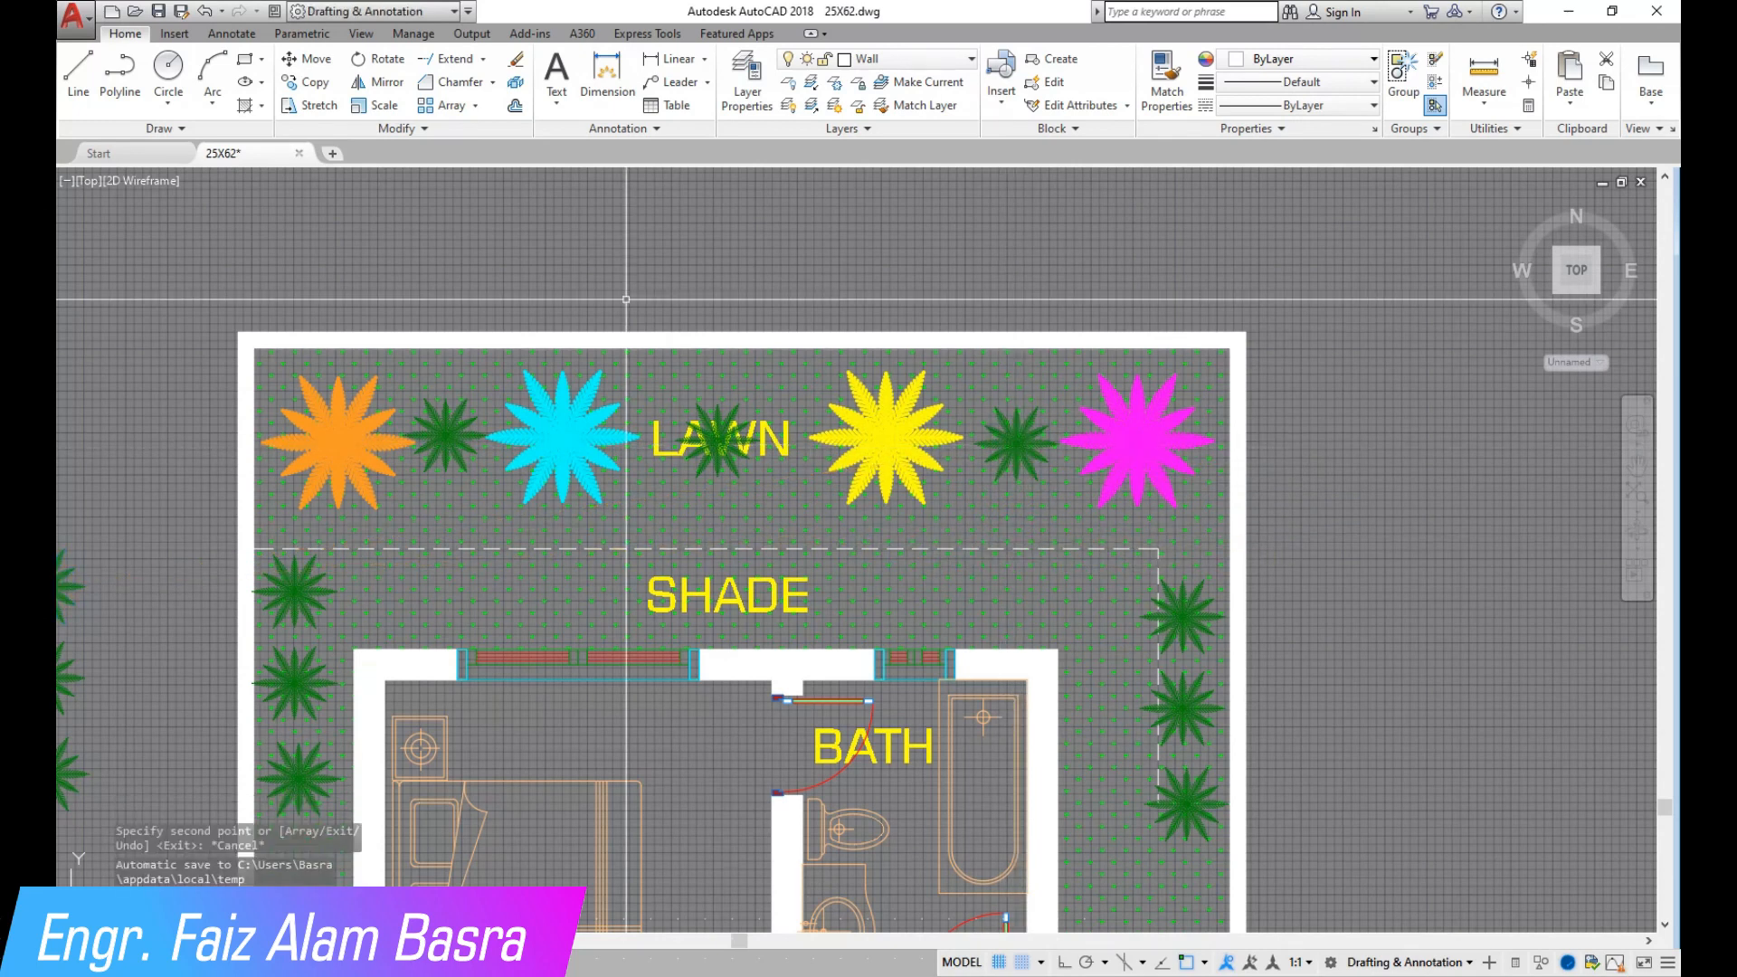
Move the rear lawn's LAWN label straight down, clear of the shrub in the upper row.
click(1358, 303)
click(1367, 367)
scroll(1040, 233, down, 4)
scroll(658, 477, up, 2)
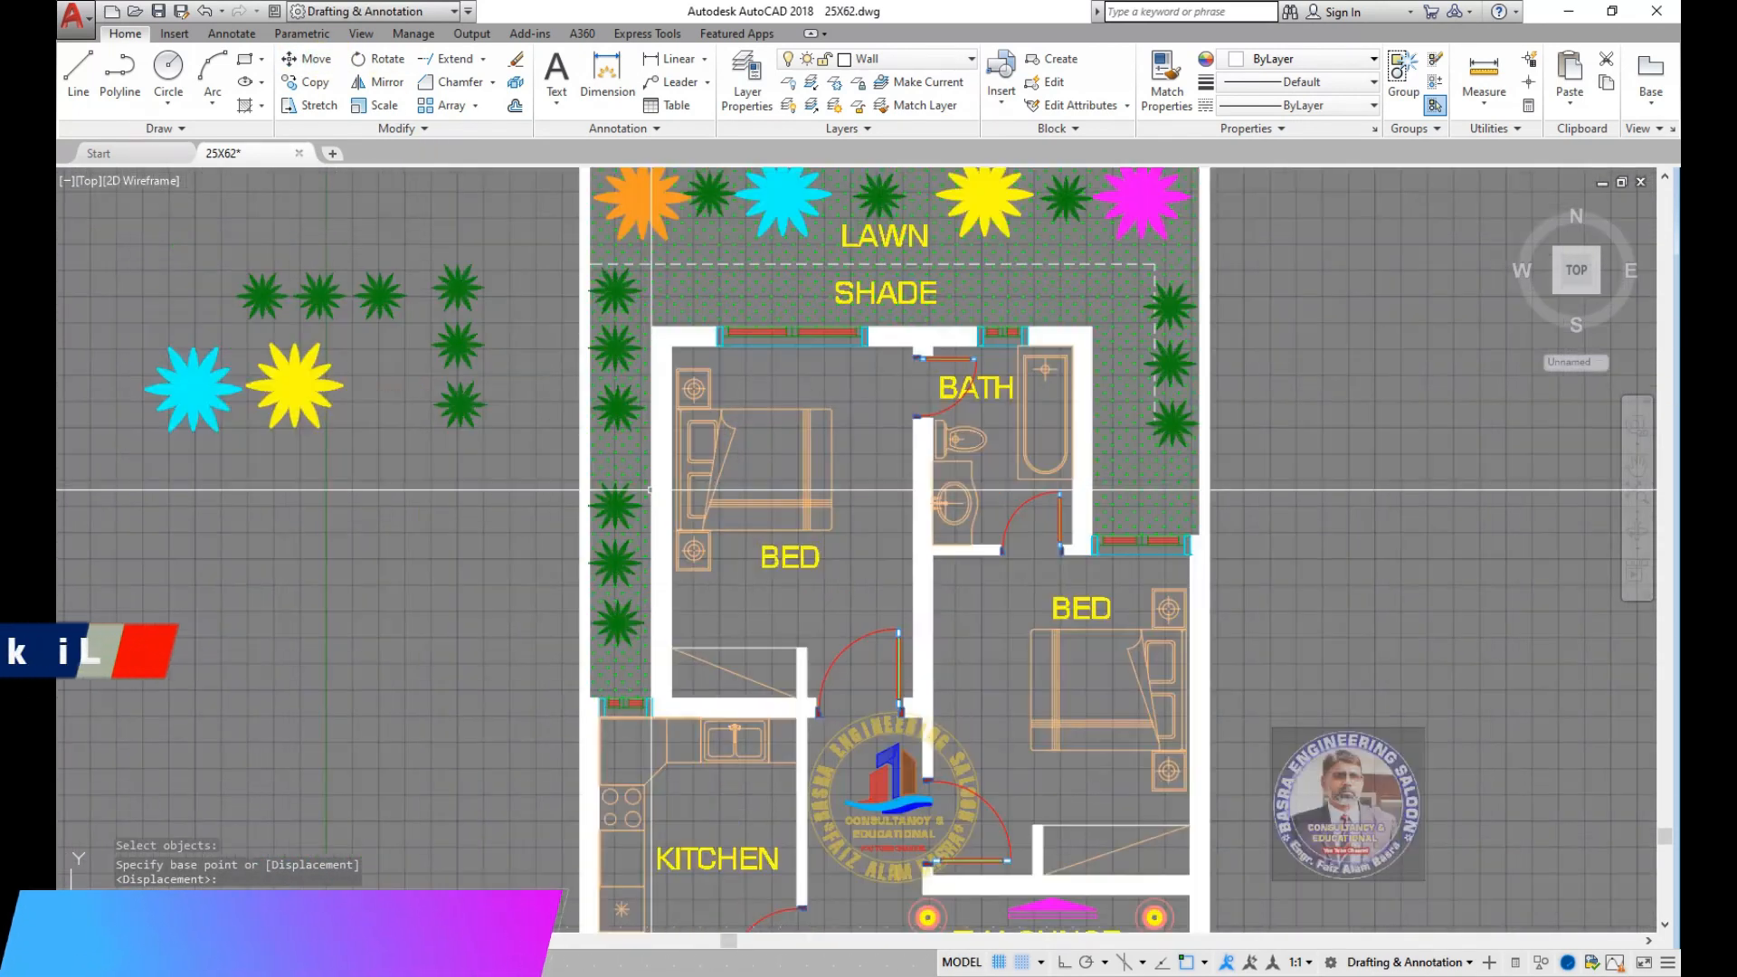
Copy a spare shrub below the three shrubs in the rear lawn's right-hand strip, just above the bedroom window.
click(315, 85)
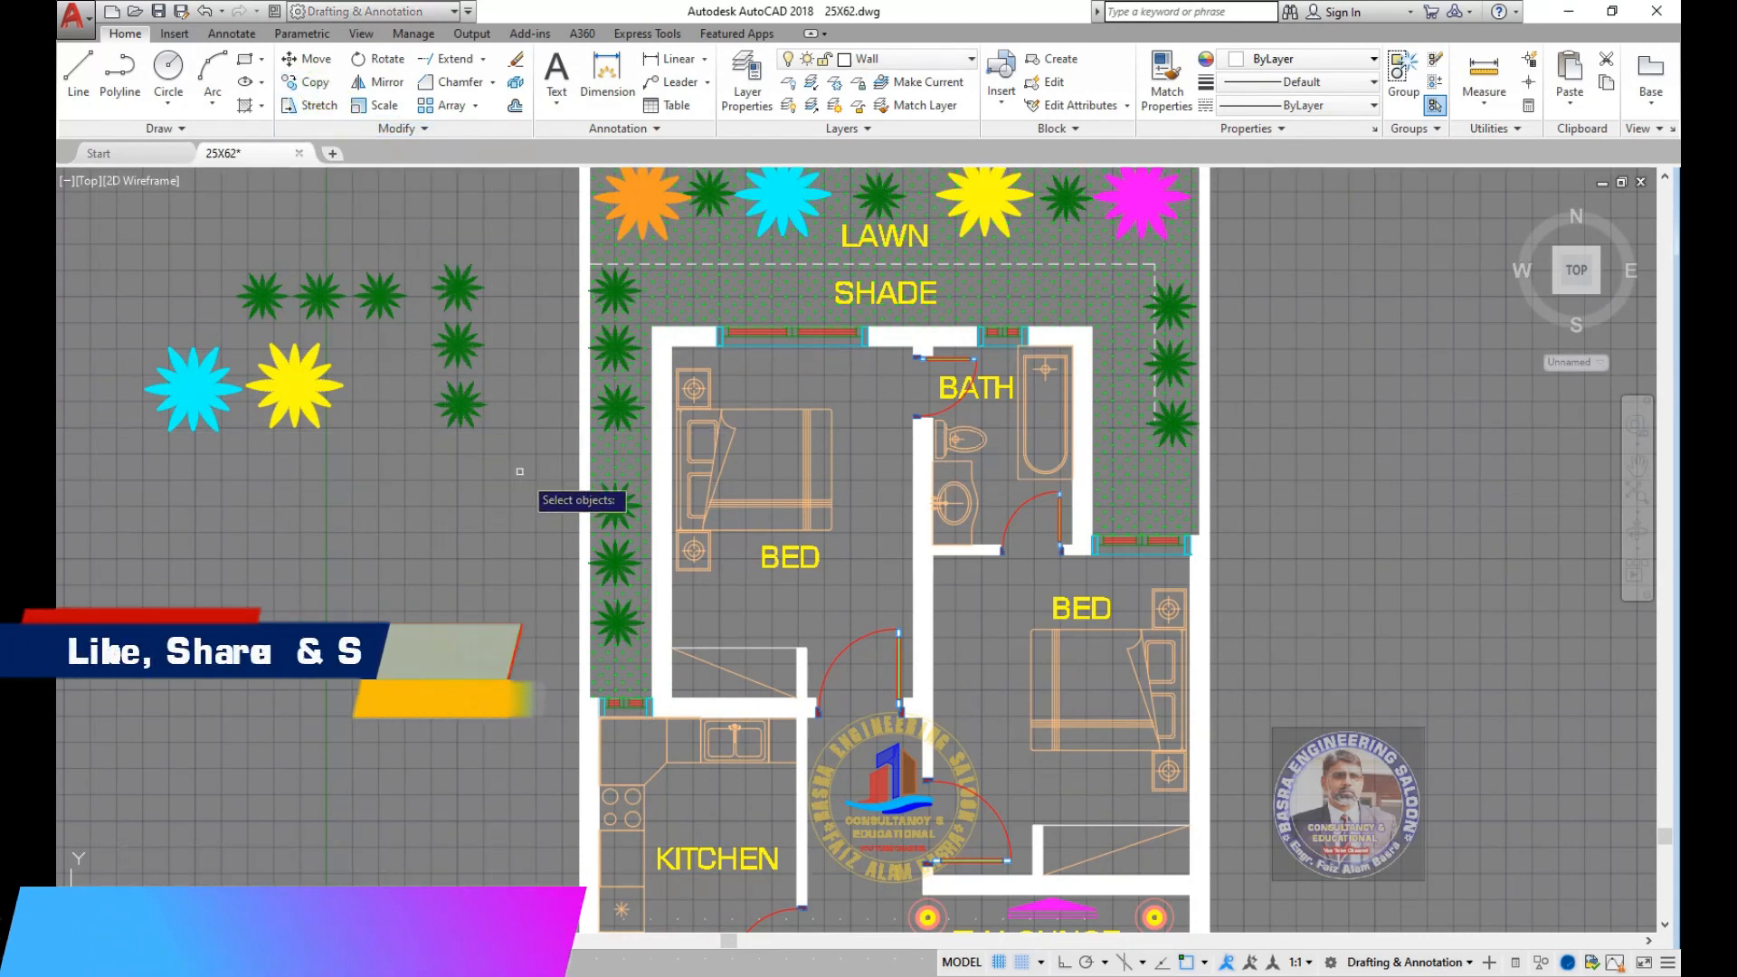
click(459, 405)
key(Return)
click(460, 404)
scroll(1171, 473, up, 2)
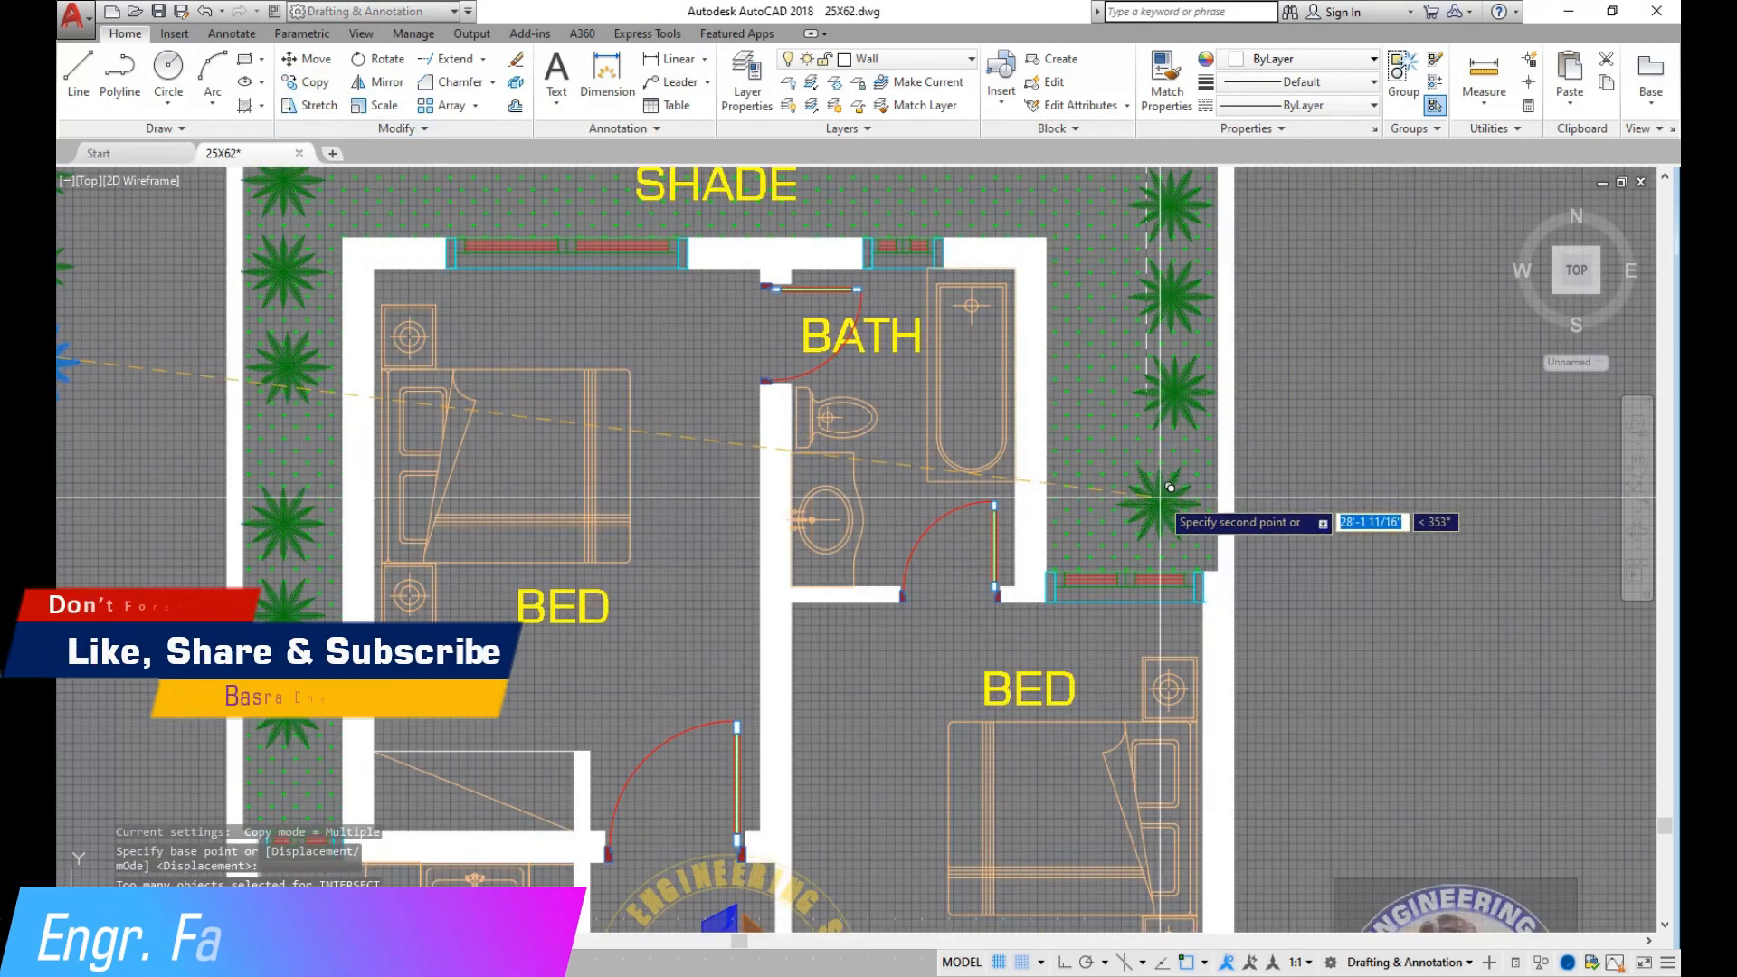
click(1171, 500)
scroll(1013, 484, down, 1)
scroll(609, 703, up, 3)
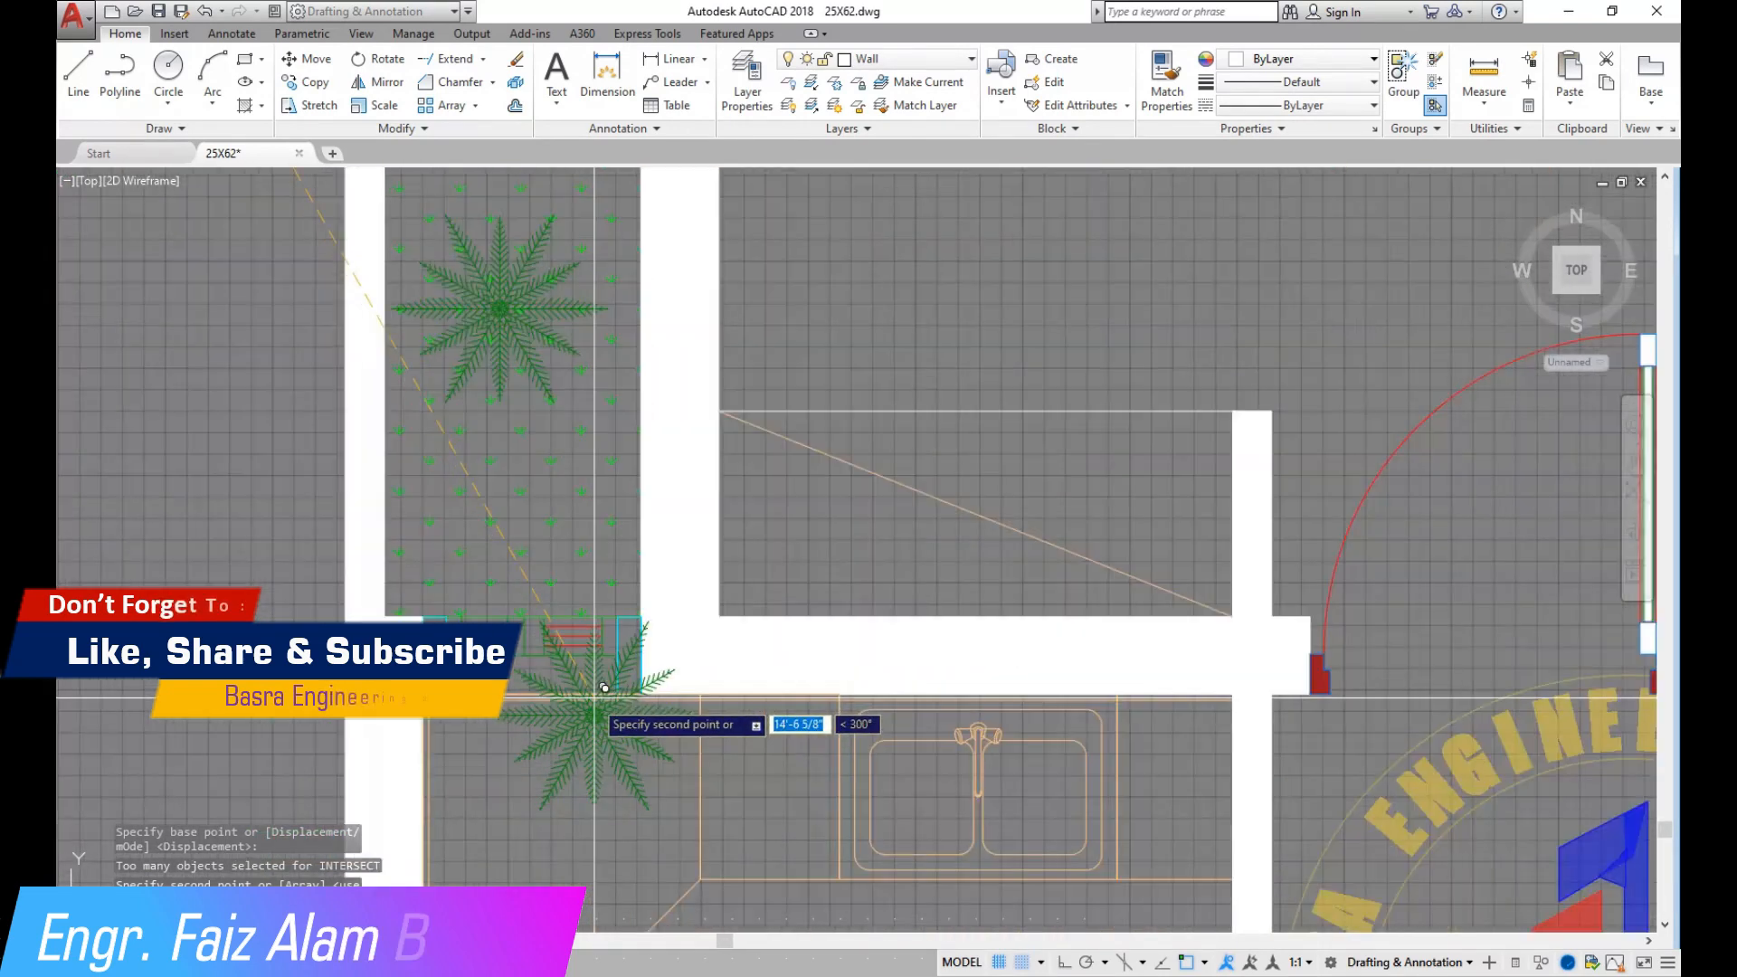
scroll(704, 474, down, 5)
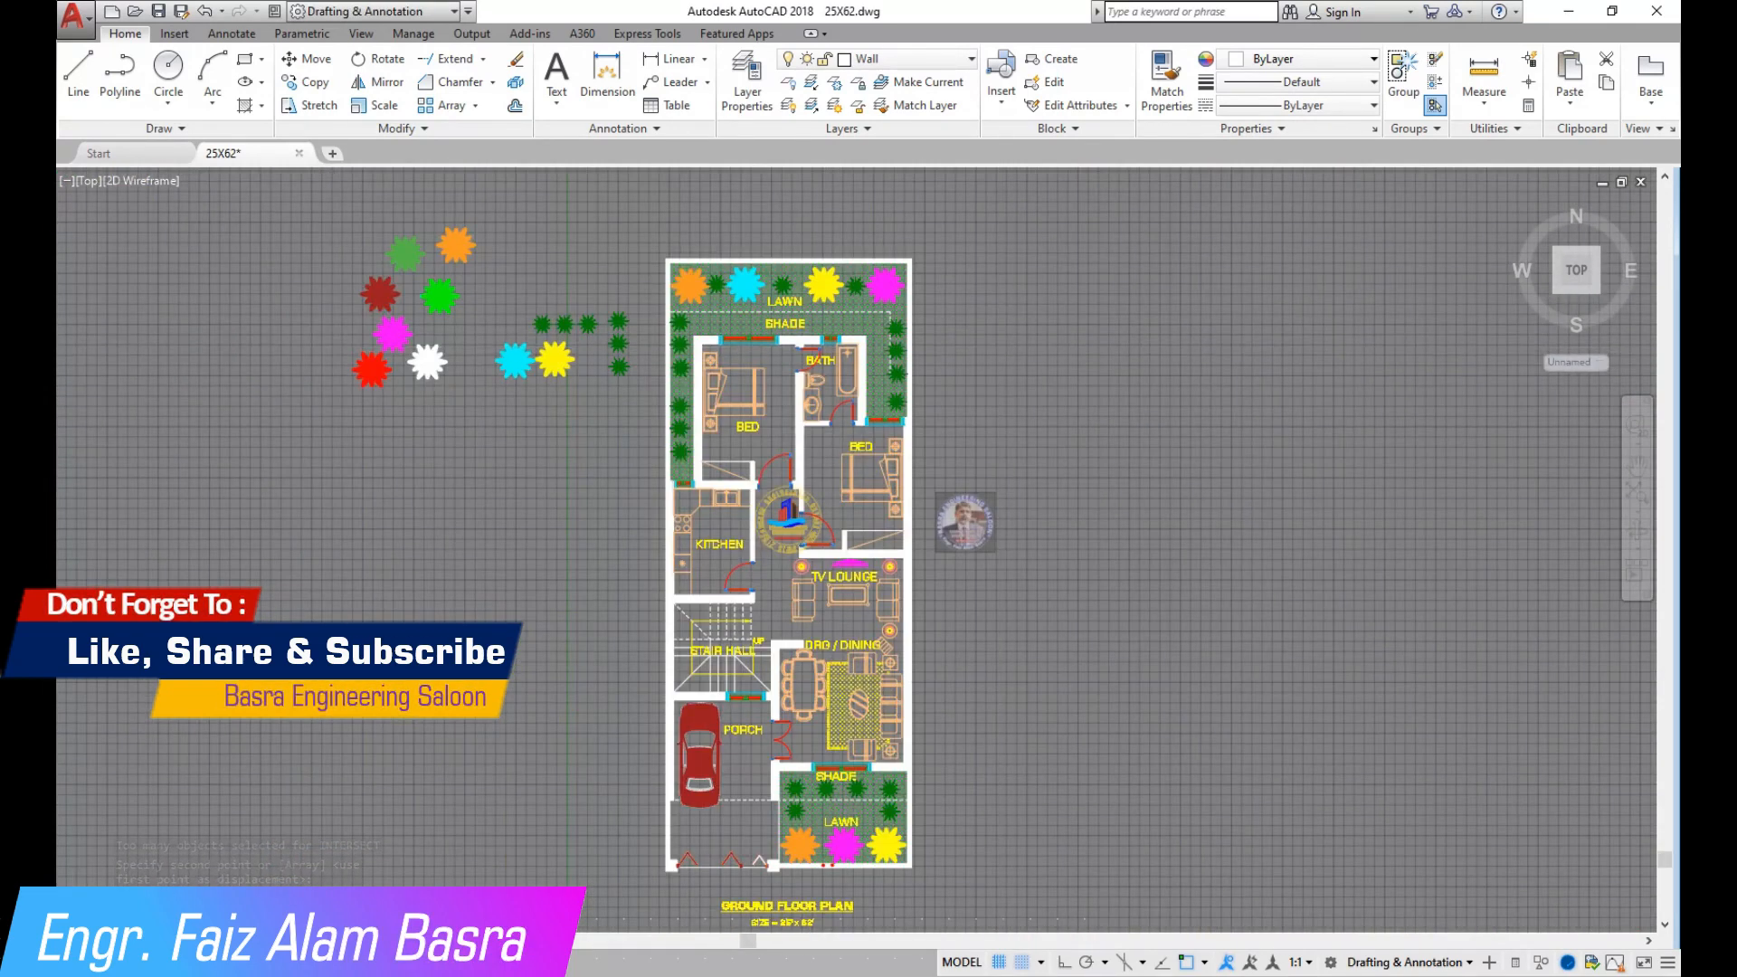
Examine the planted floor plan as a whole and the library of furniture and plant blocks far to its left.
scroll(1083, 334, up, 2)
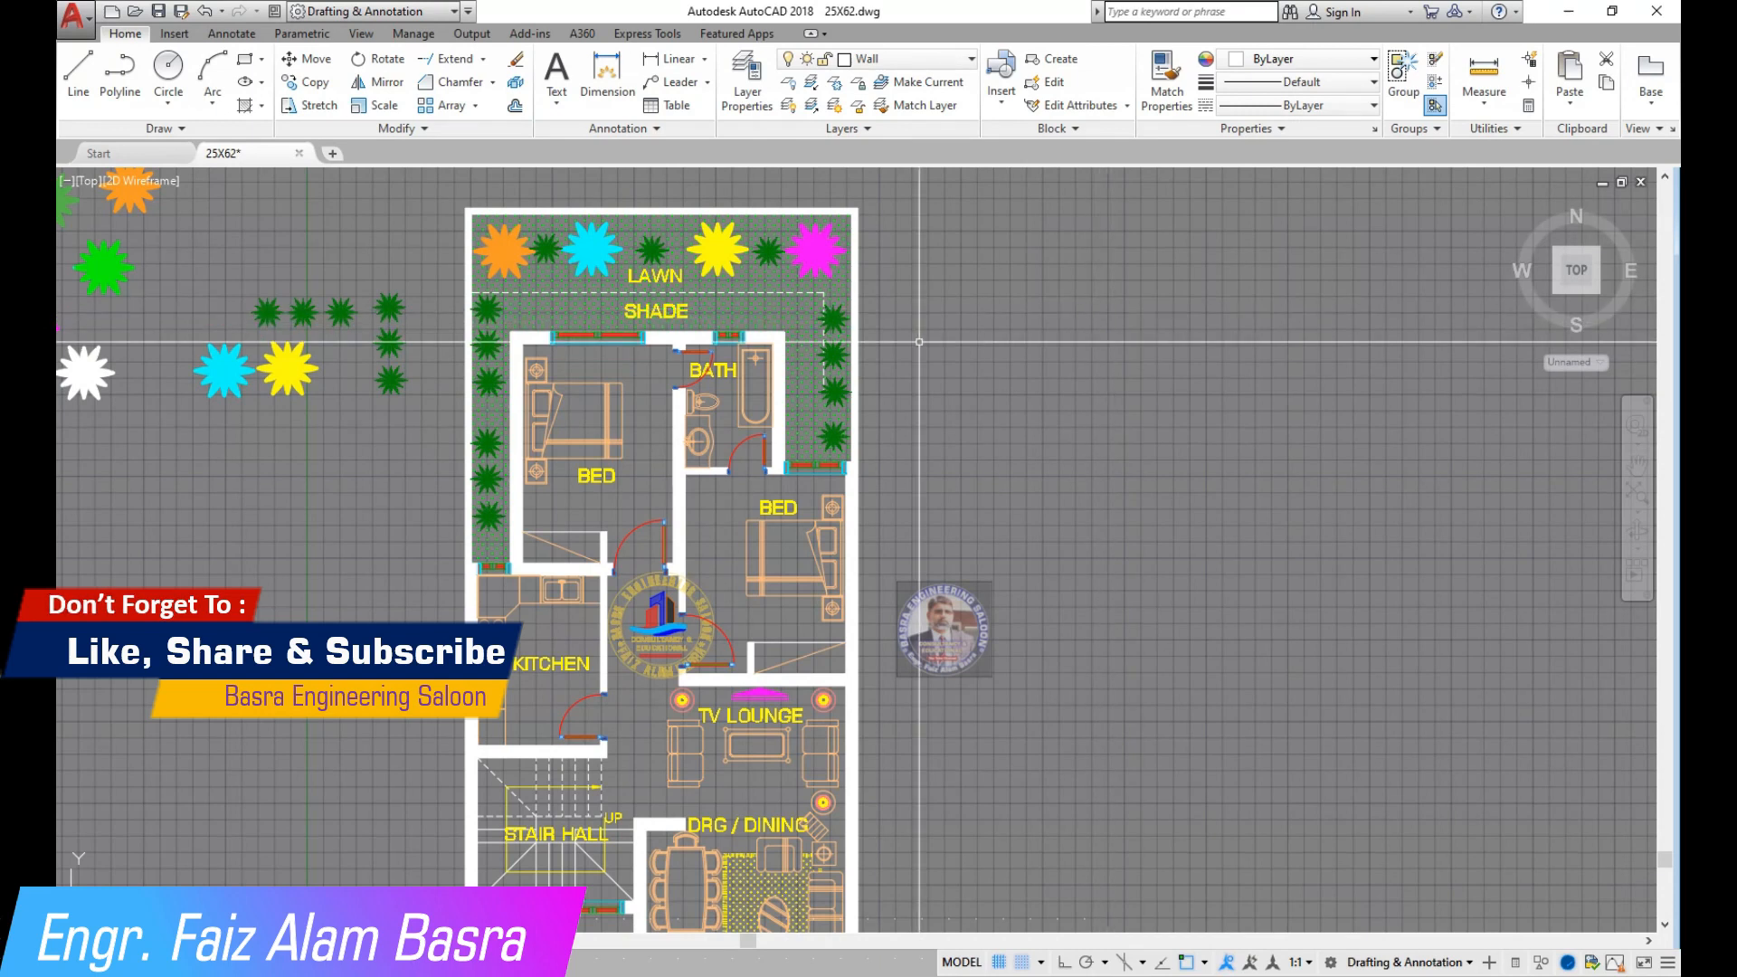
scroll(1174, 379, down, 5)
scroll(278, 314, up, 4)
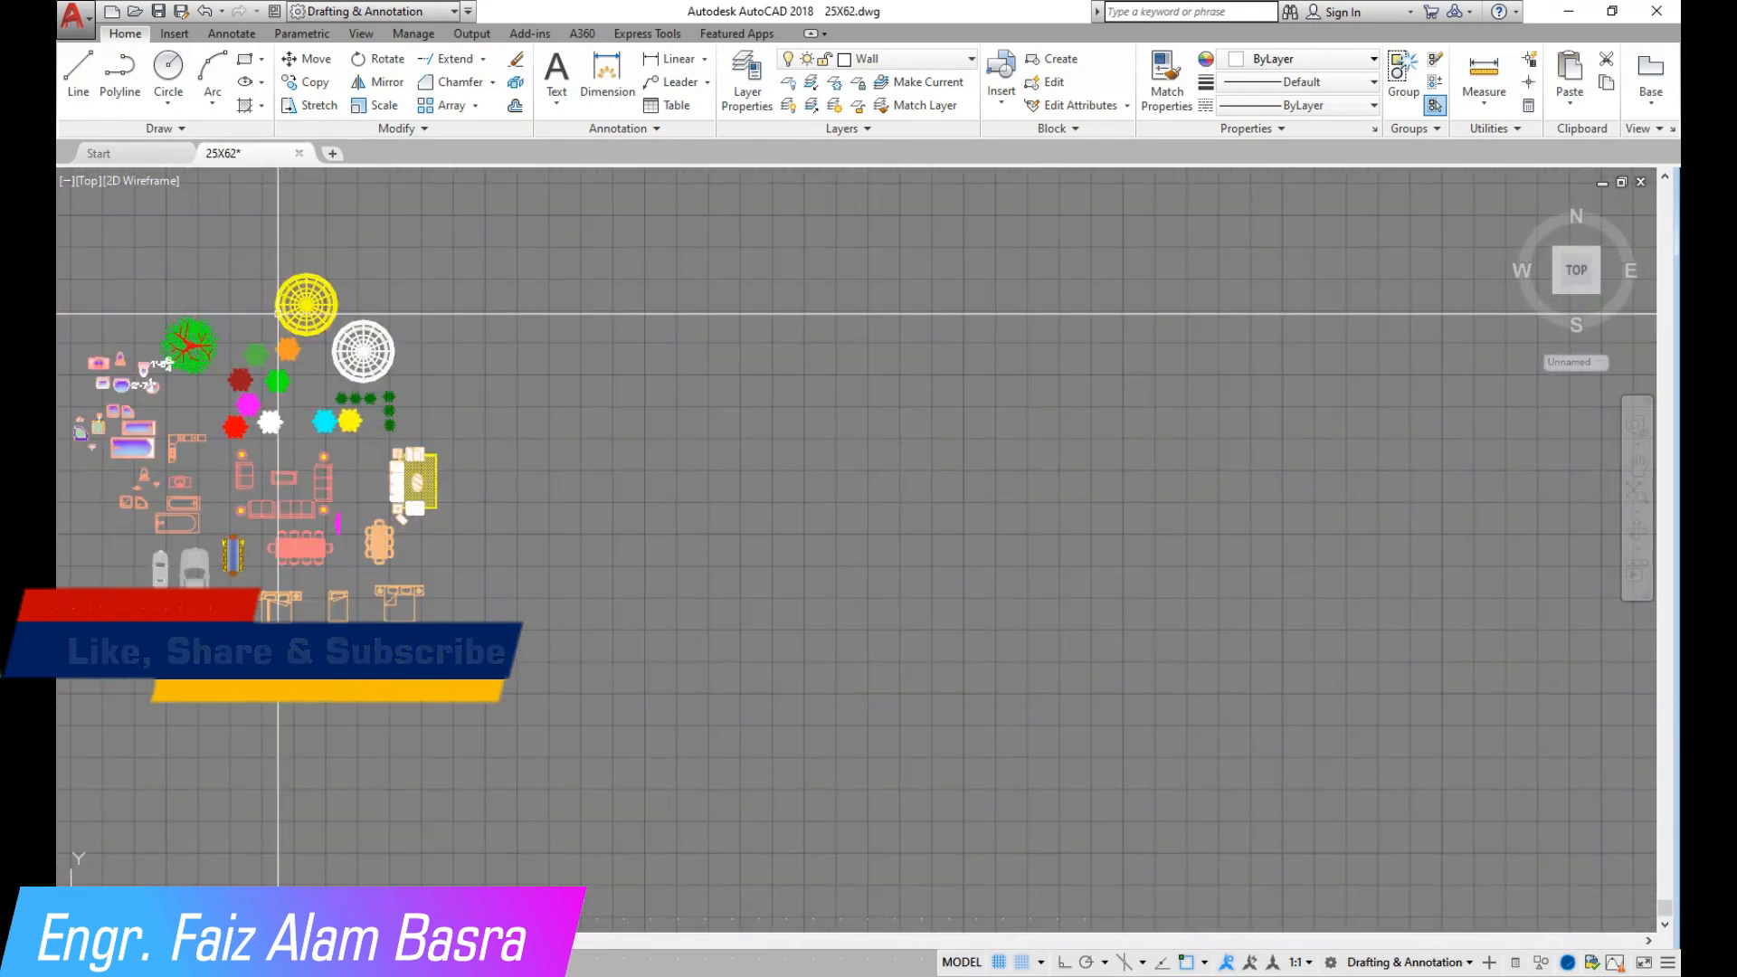
scroll(219, 374, up, 3)
scroll(392, 277, down, 2)
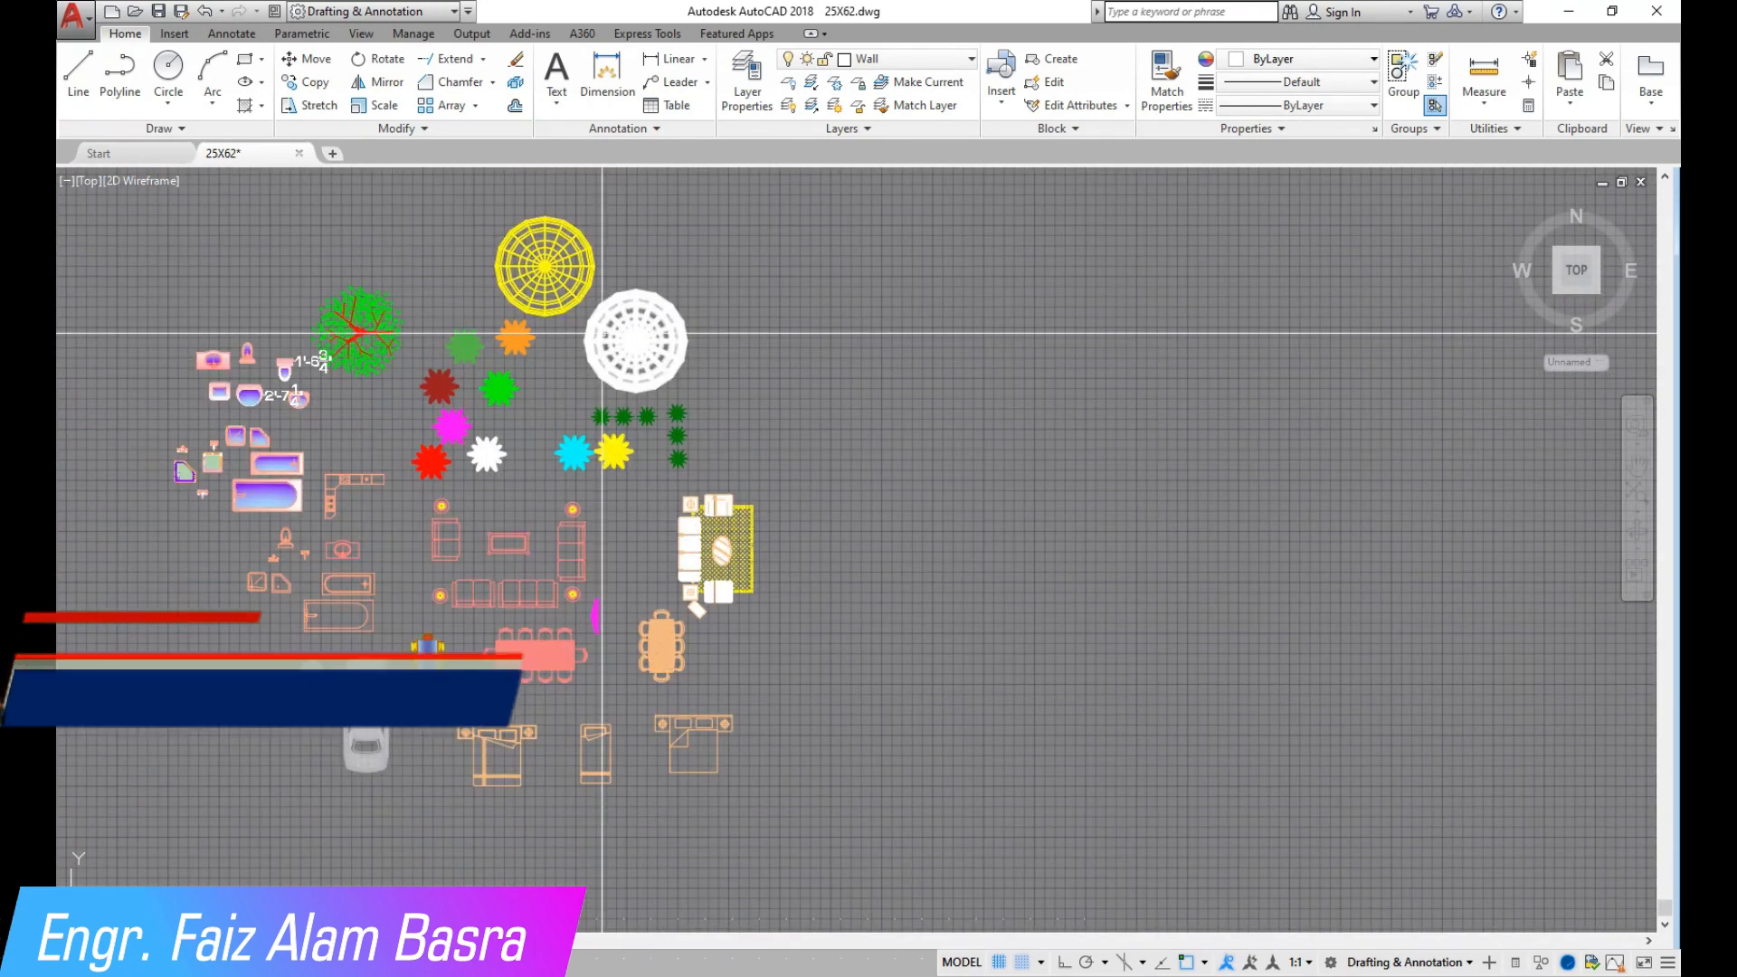
scroll(393, 277, up, 1)
scroll(393, 277, down, 4)
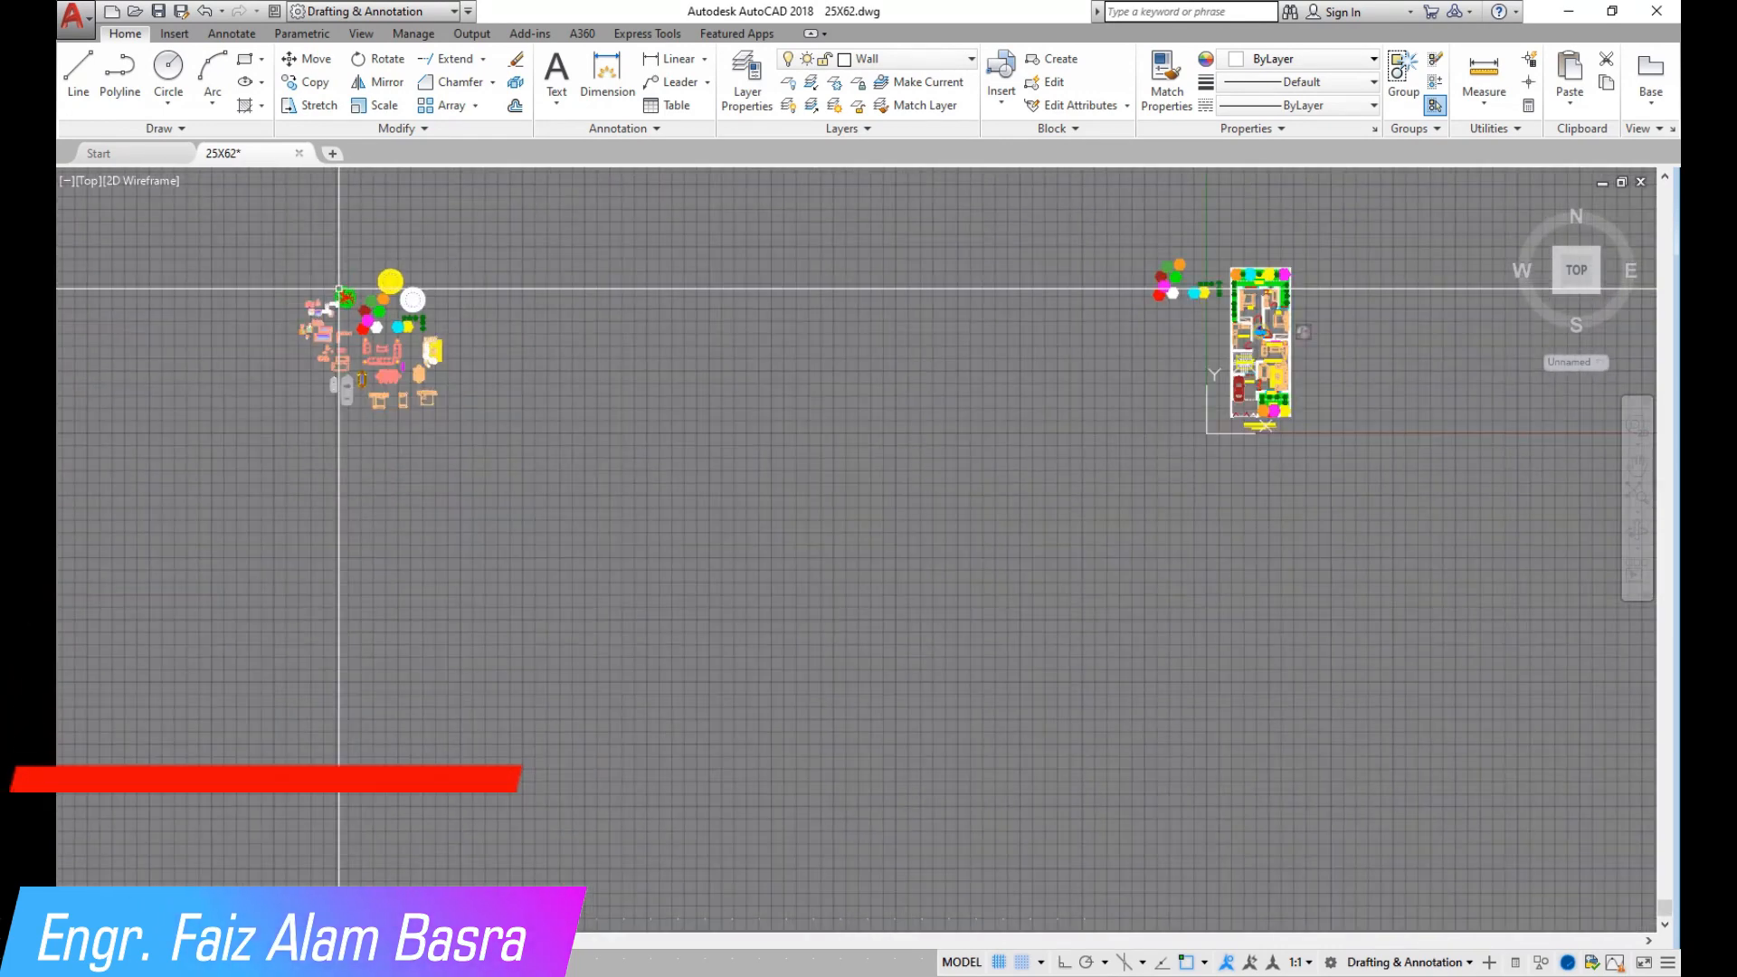
scroll(819, 436, down, 2)
scroll(868, 434, up, 8)
scroll(758, 494, down, 4)
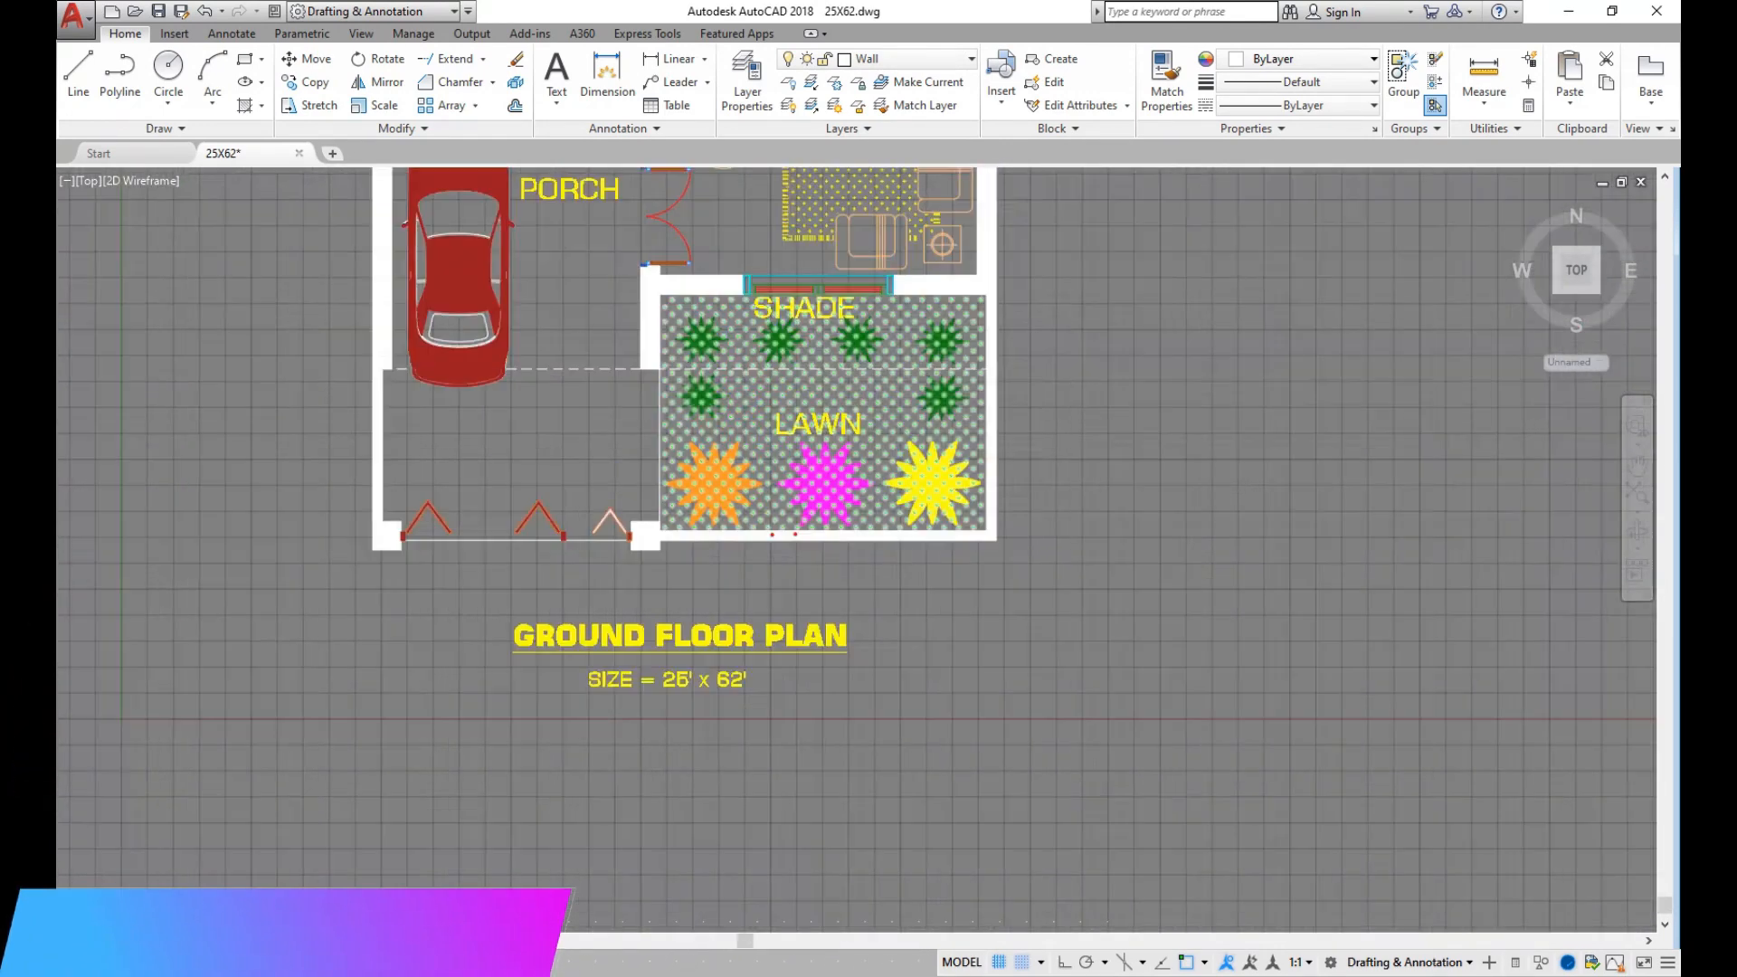
scroll(884, 371, down, 2)
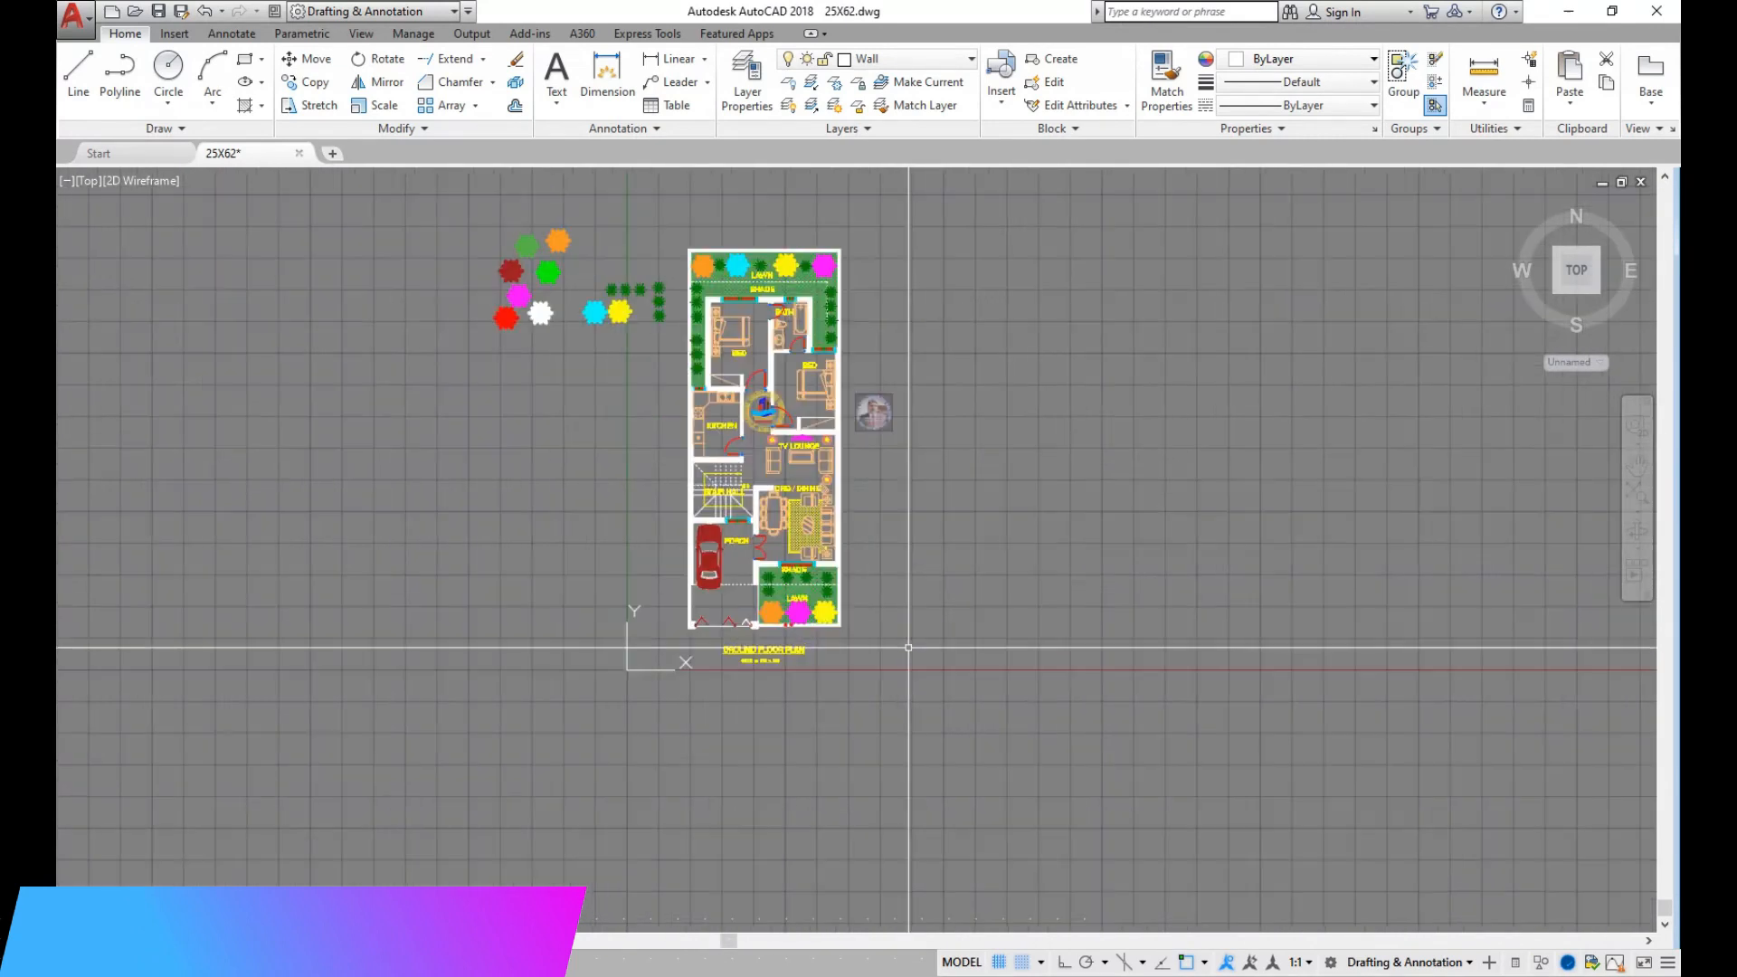
Delete all the spare coloured plants and shrubs outside the plan's left wall.
scroll(596, 337, up, 2)
click(787, 413)
click(437, 185)
key(Delete)
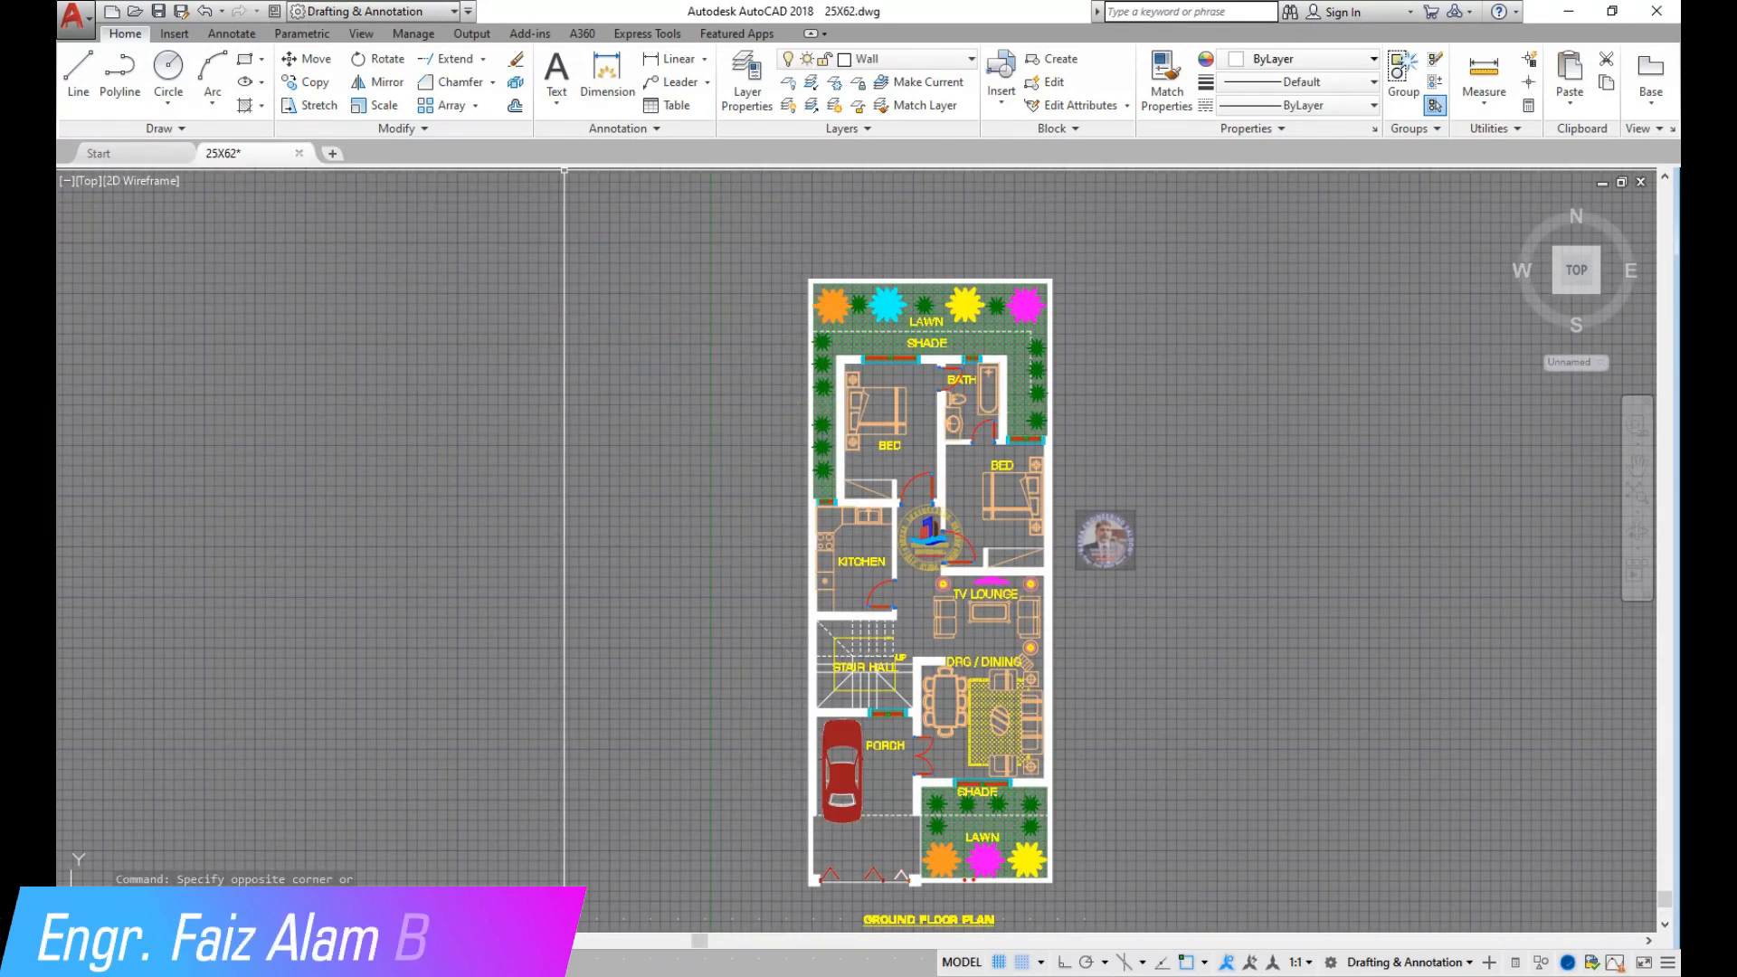
Copy the whole ground floor plan with its title twice to the left, side by side in a straight row.
scroll(573, 180, down, 2)
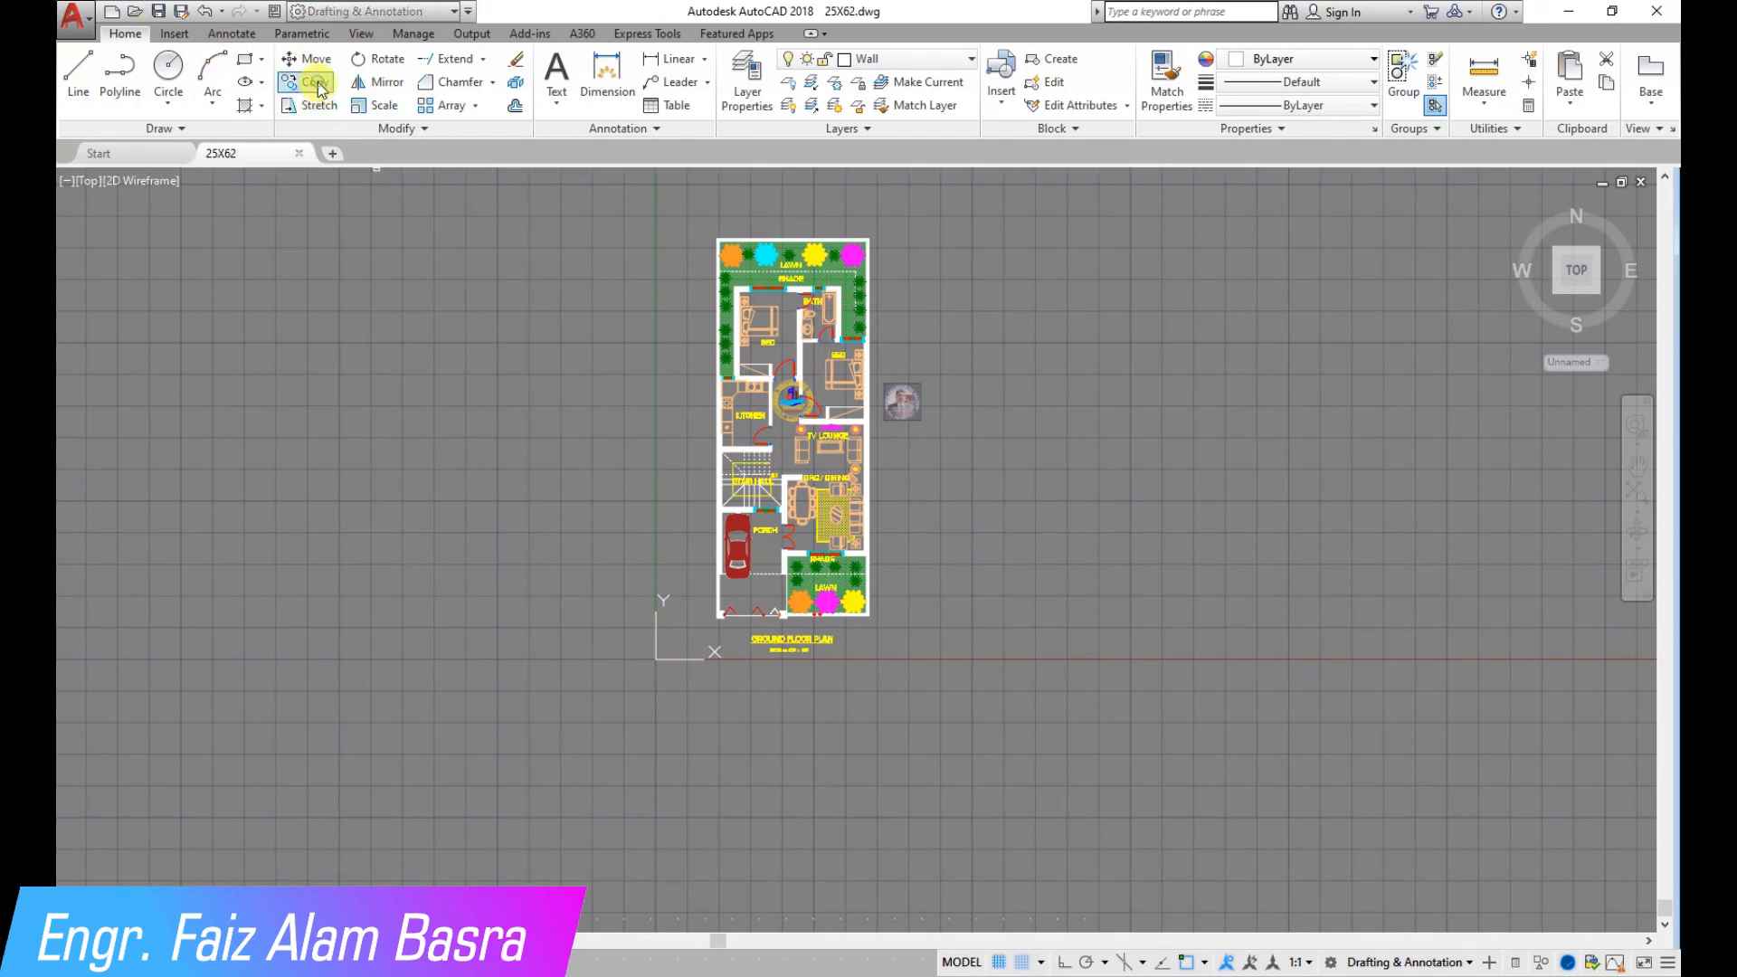
click(856, 633)
click(628, 272)
key(Return)
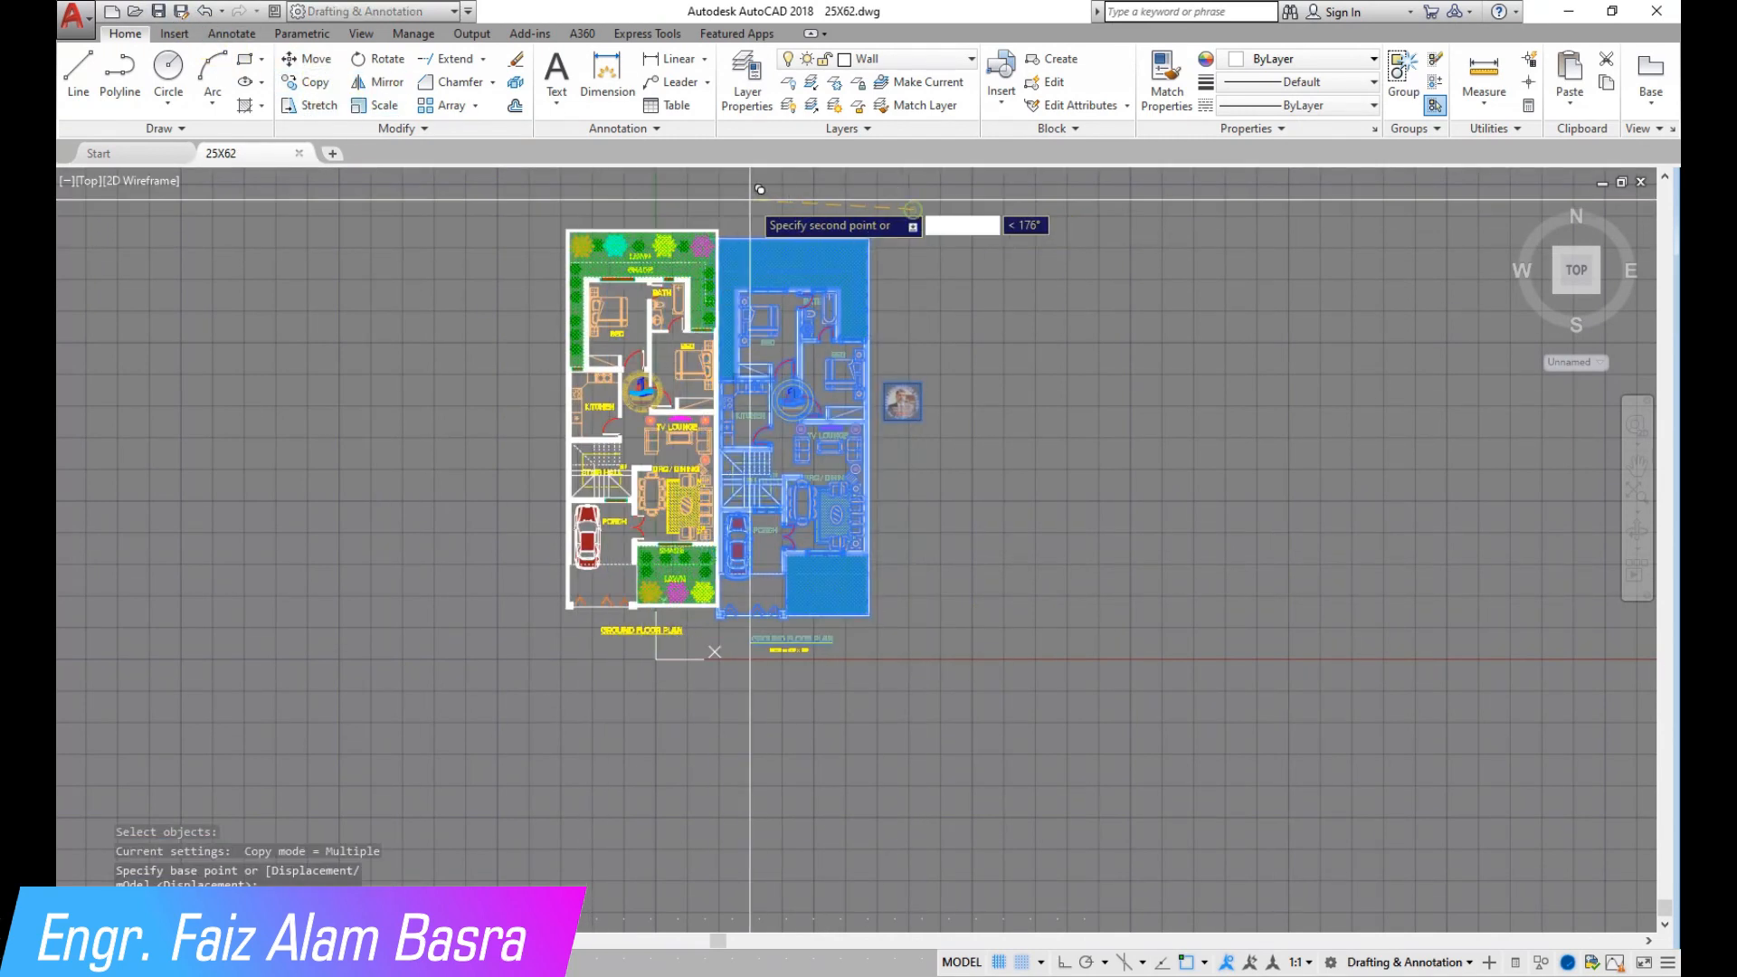
click(1068, 966)
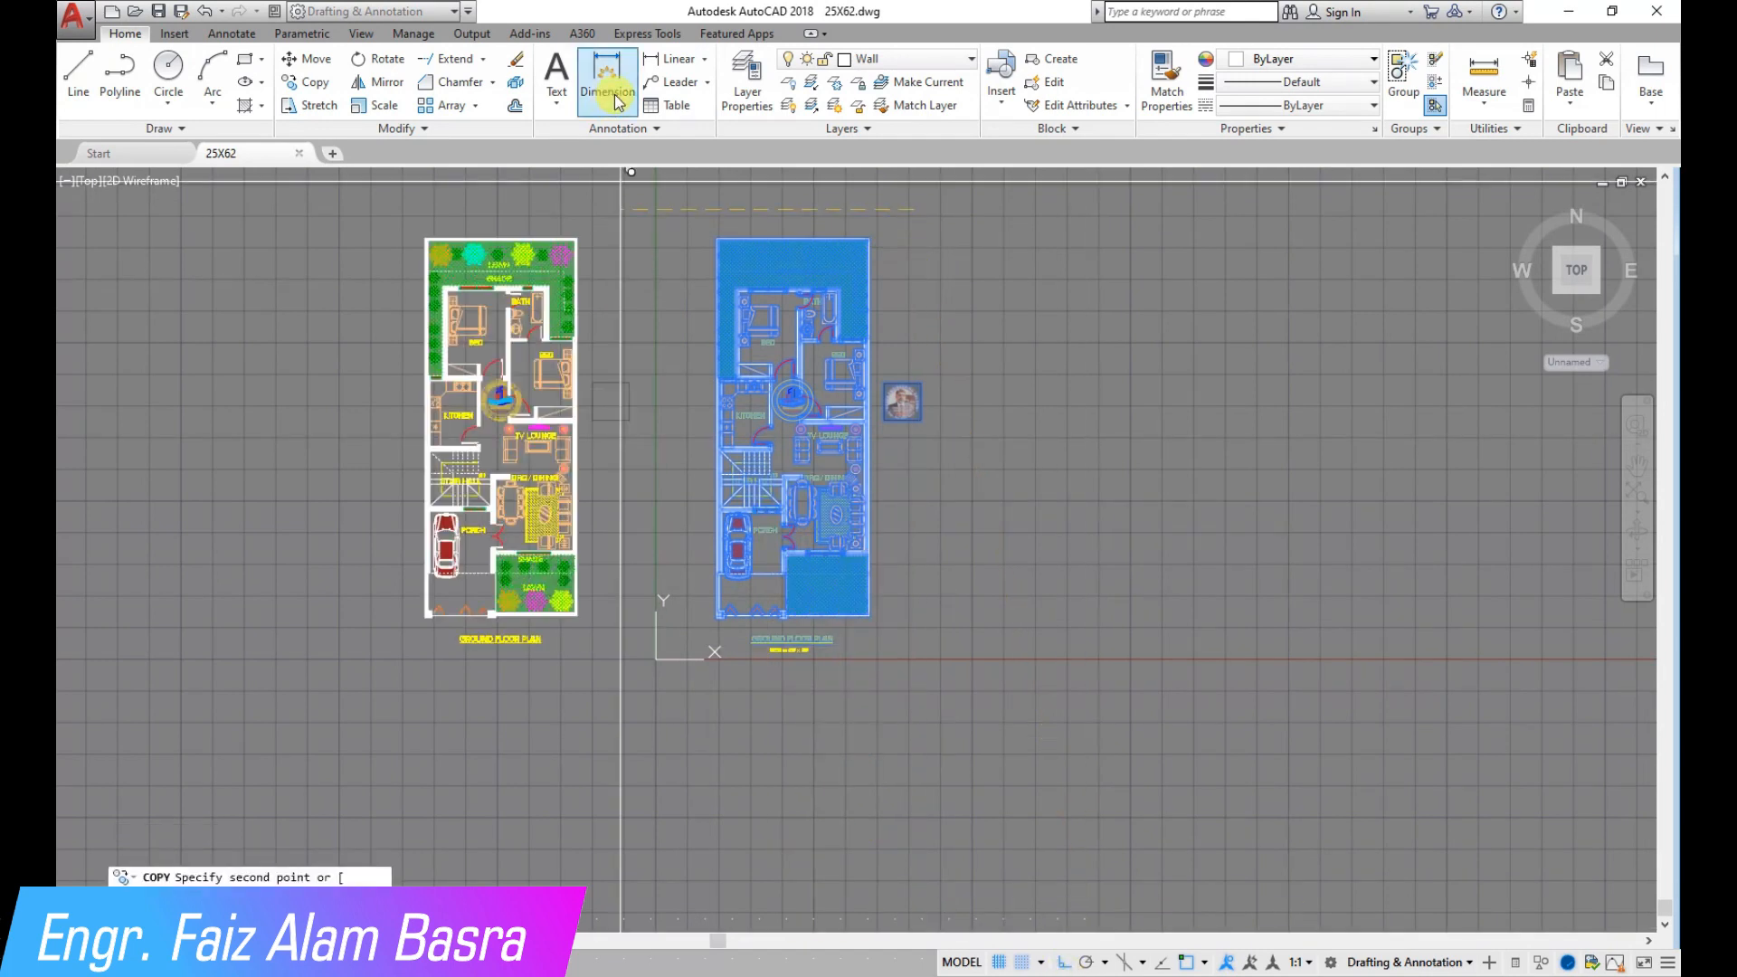
click(748, 201)
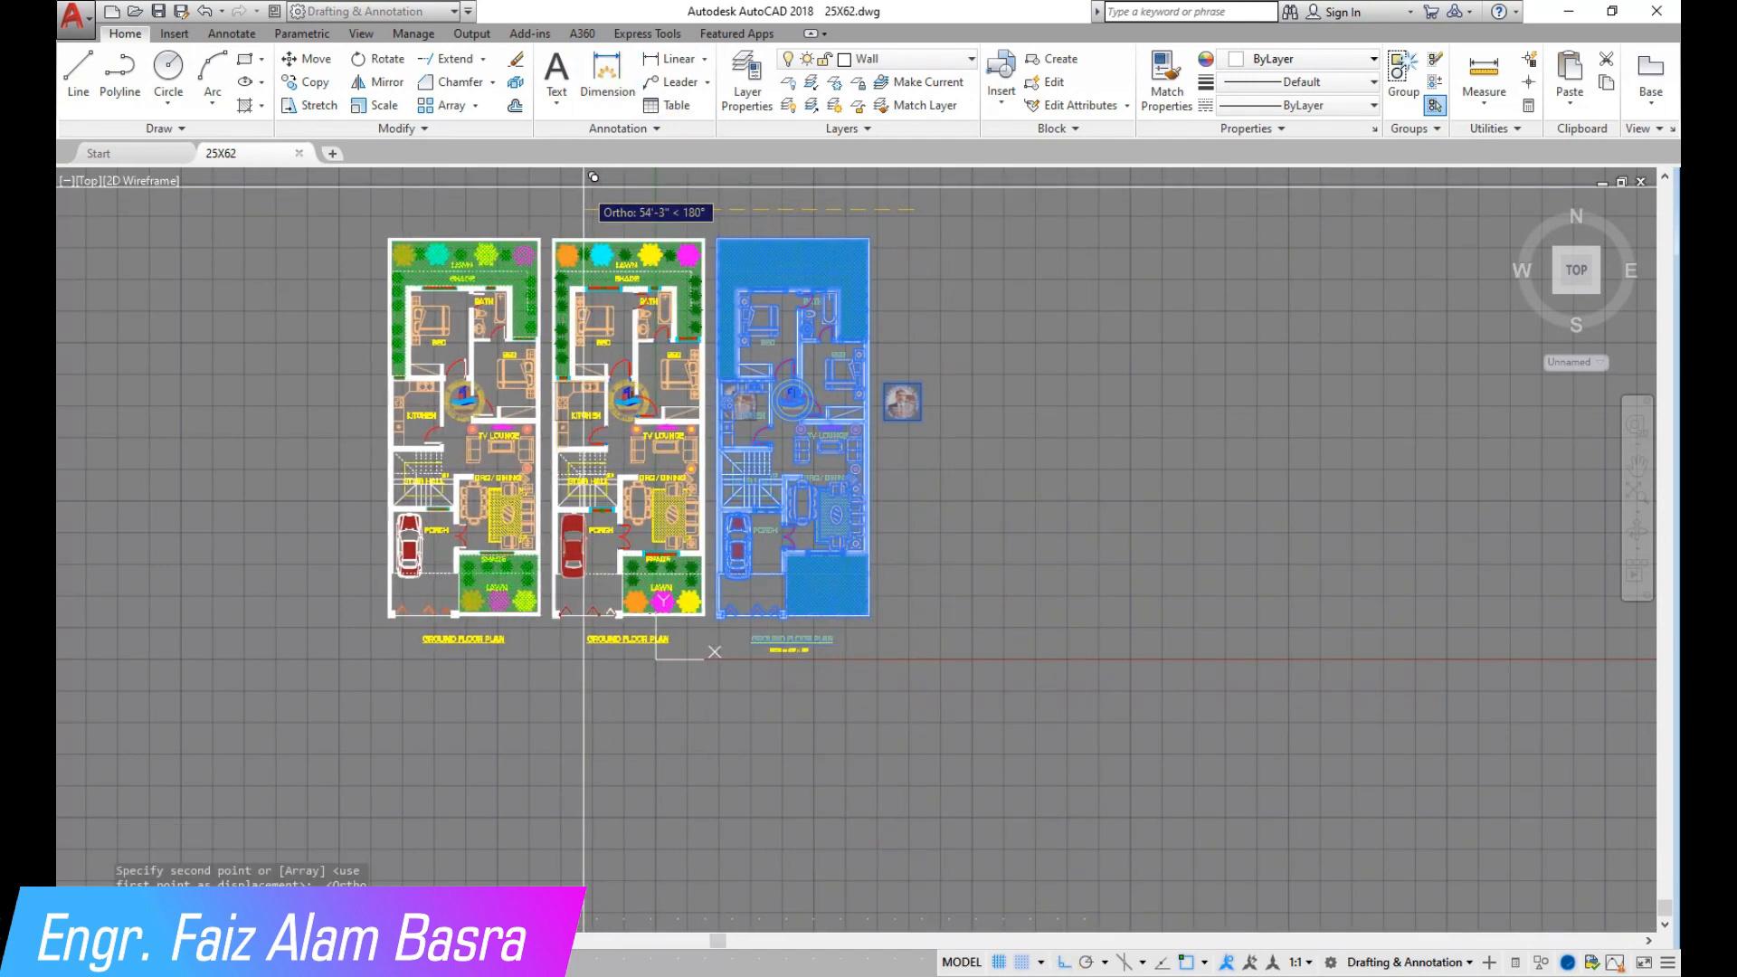
key(Escape)
Delete the two copied portrait logo images that overlap the kitchens of the middle and right plans.
scroll(574, 404, up, 4)
click(624, 411)
click(604, 396)
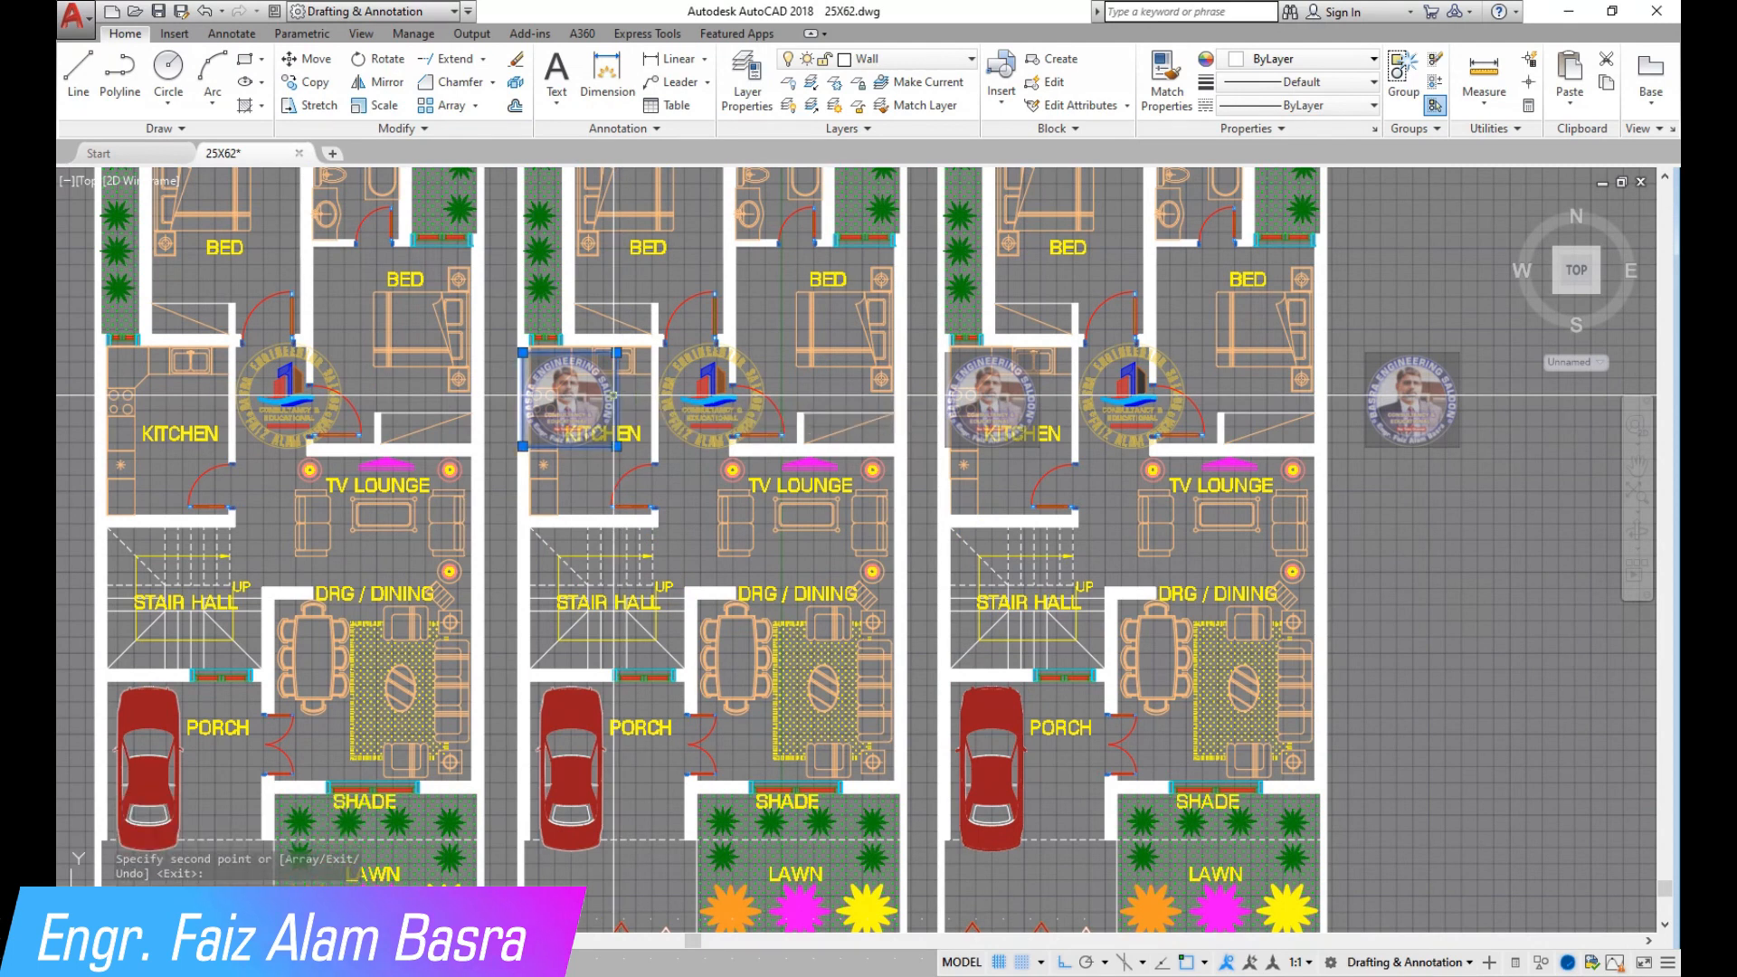
scroll(342, 401, up, 4)
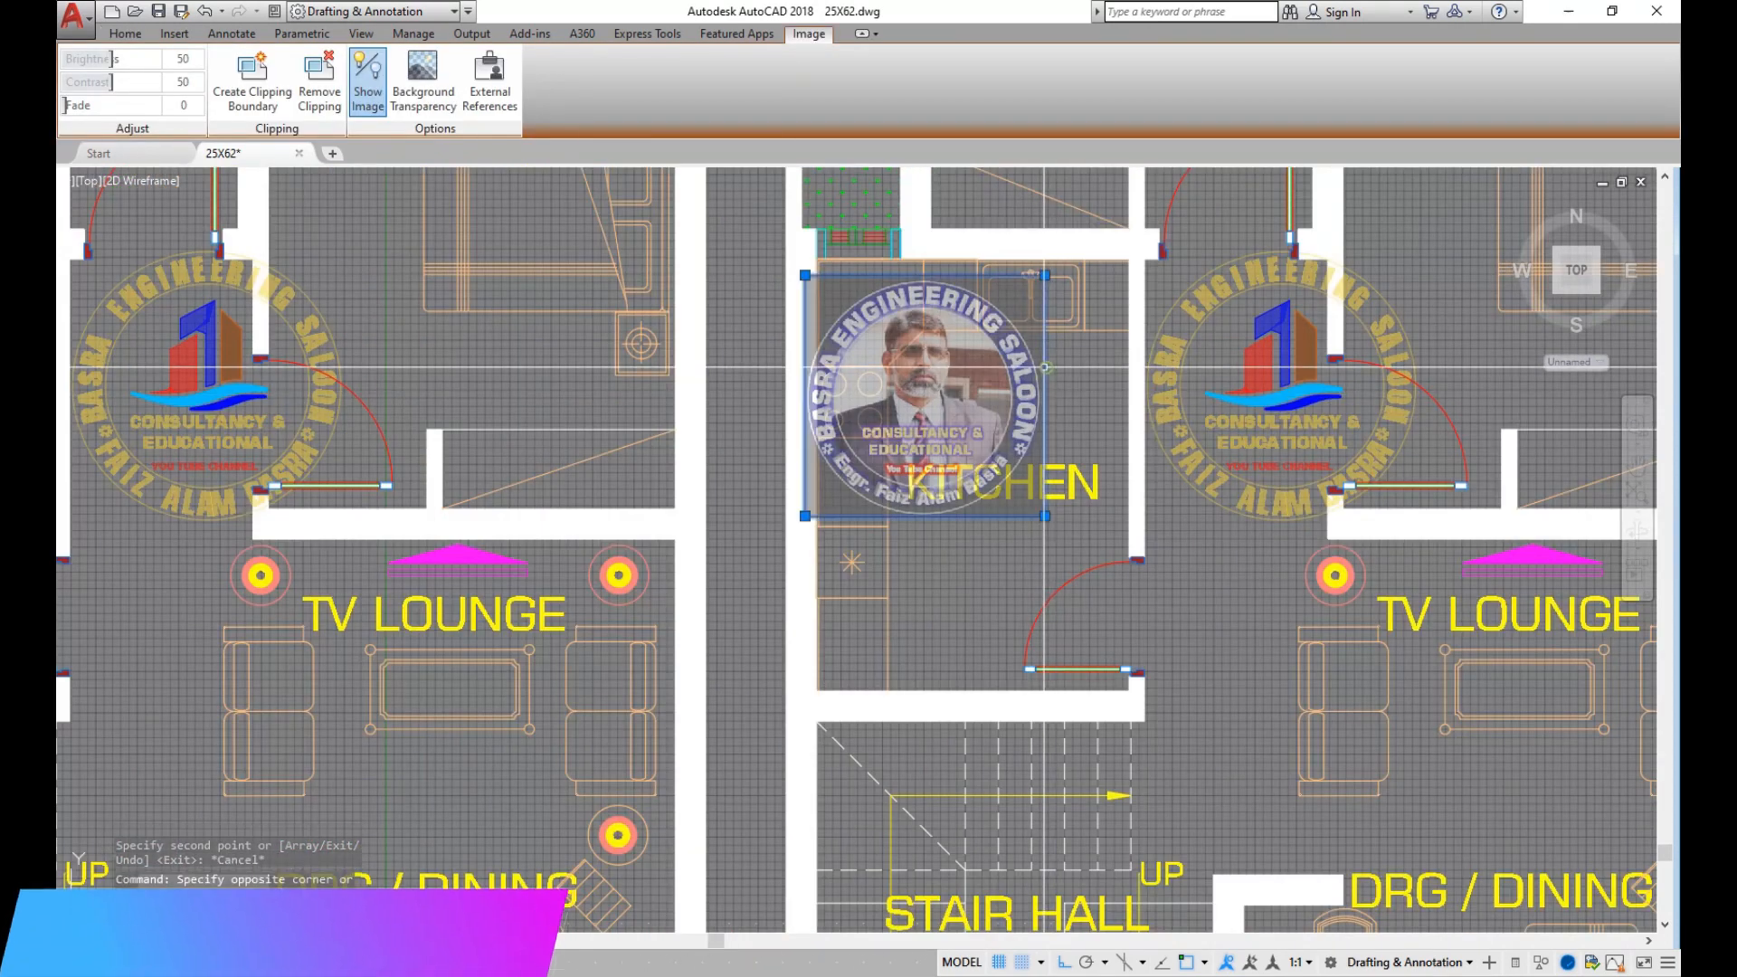
key(Delete)
scroll(1040, 376, down, 4)
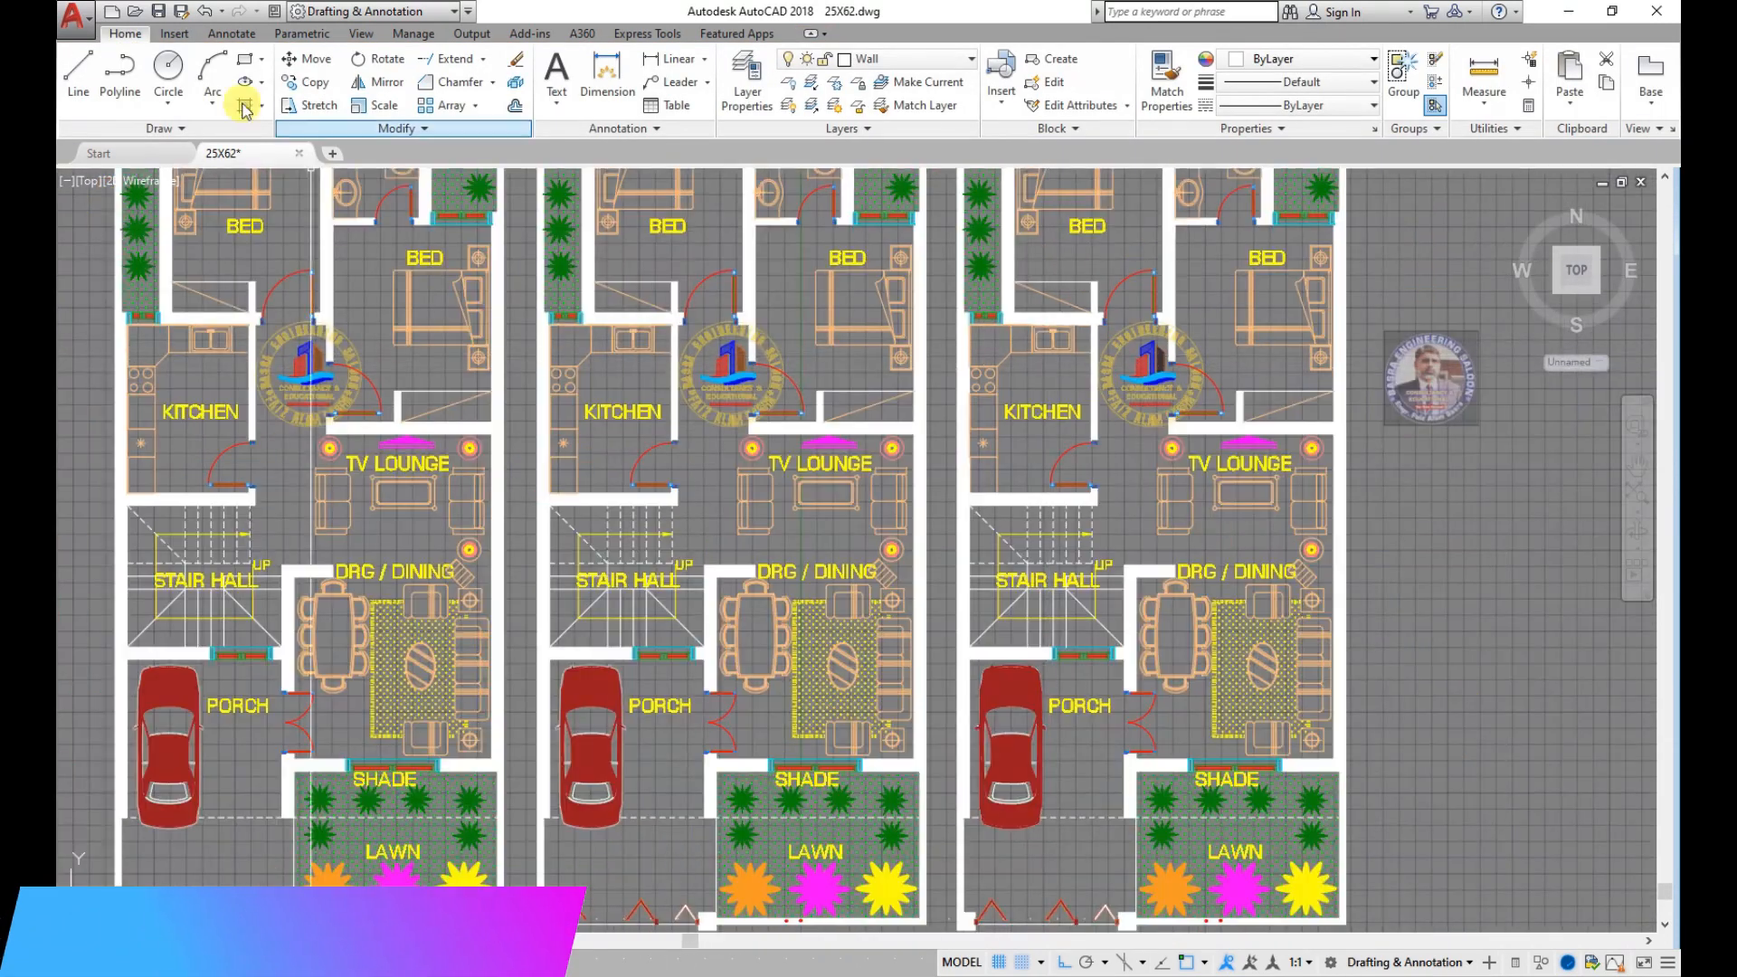
Recolour the outer wall hatch around the rear lawn yellow on the middle plan and black on the left plan.
scroll(515, 583, down, 4)
scroll(392, 361, up, 10)
click(425, 272)
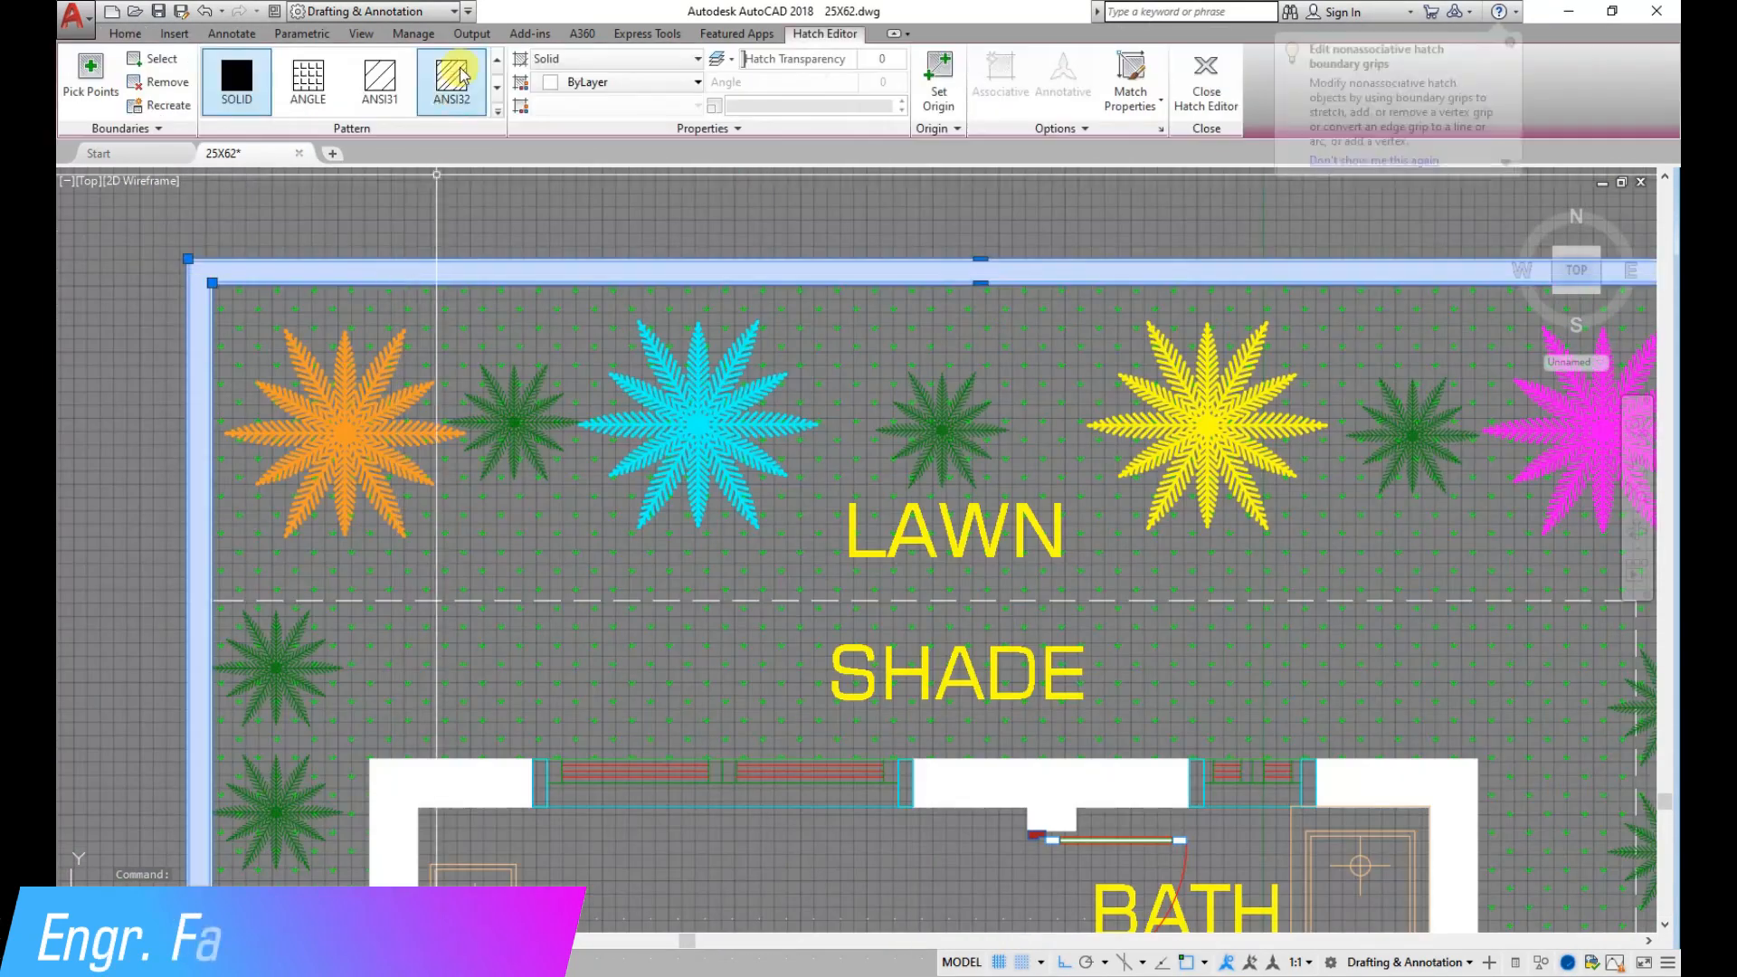
click(695, 82)
click(566, 280)
scroll(425, 361, down, 5)
scroll(270, 268, up, 3)
key(ctrl+s)
scroll(270, 268, up, 4)
click(328, 254)
click(589, 133)
key(Escape)
scroll(619, 192, down, 3)
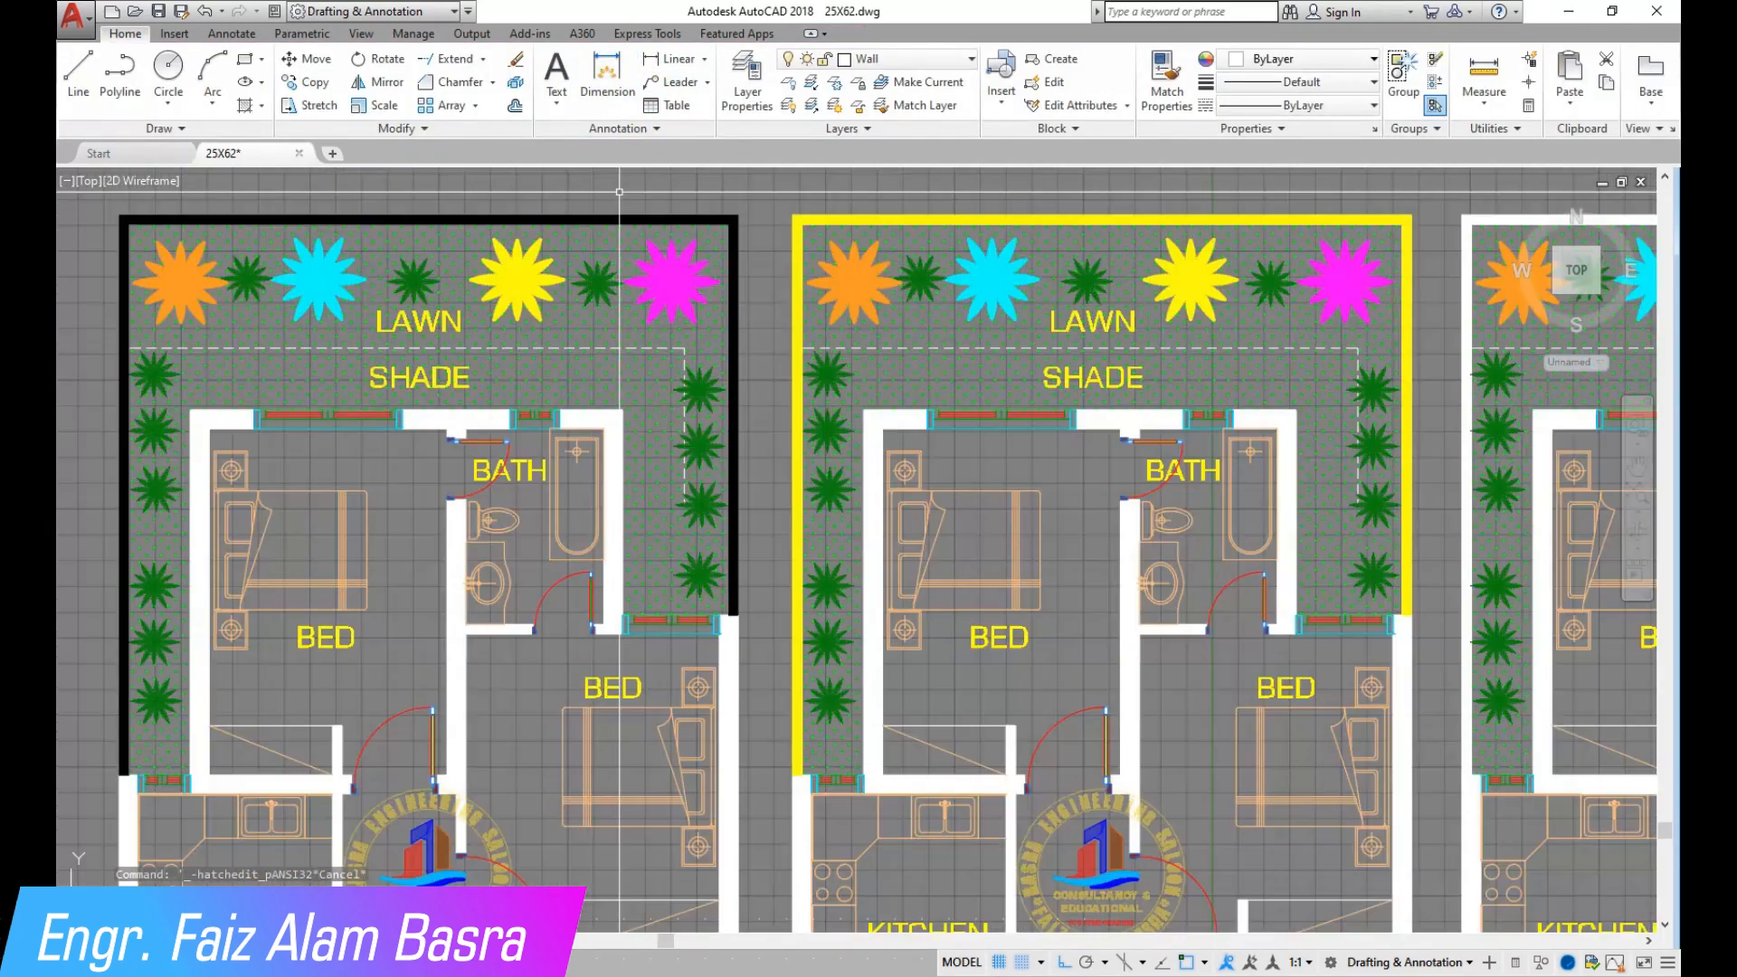
Match the black outer wall hatch's properties onto all remaining white walls and gate pillars of the left plan.
click(1167, 92)
scroll(748, 651, up, 6)
click(752, 570)
scroll(717, 651, down, 4)
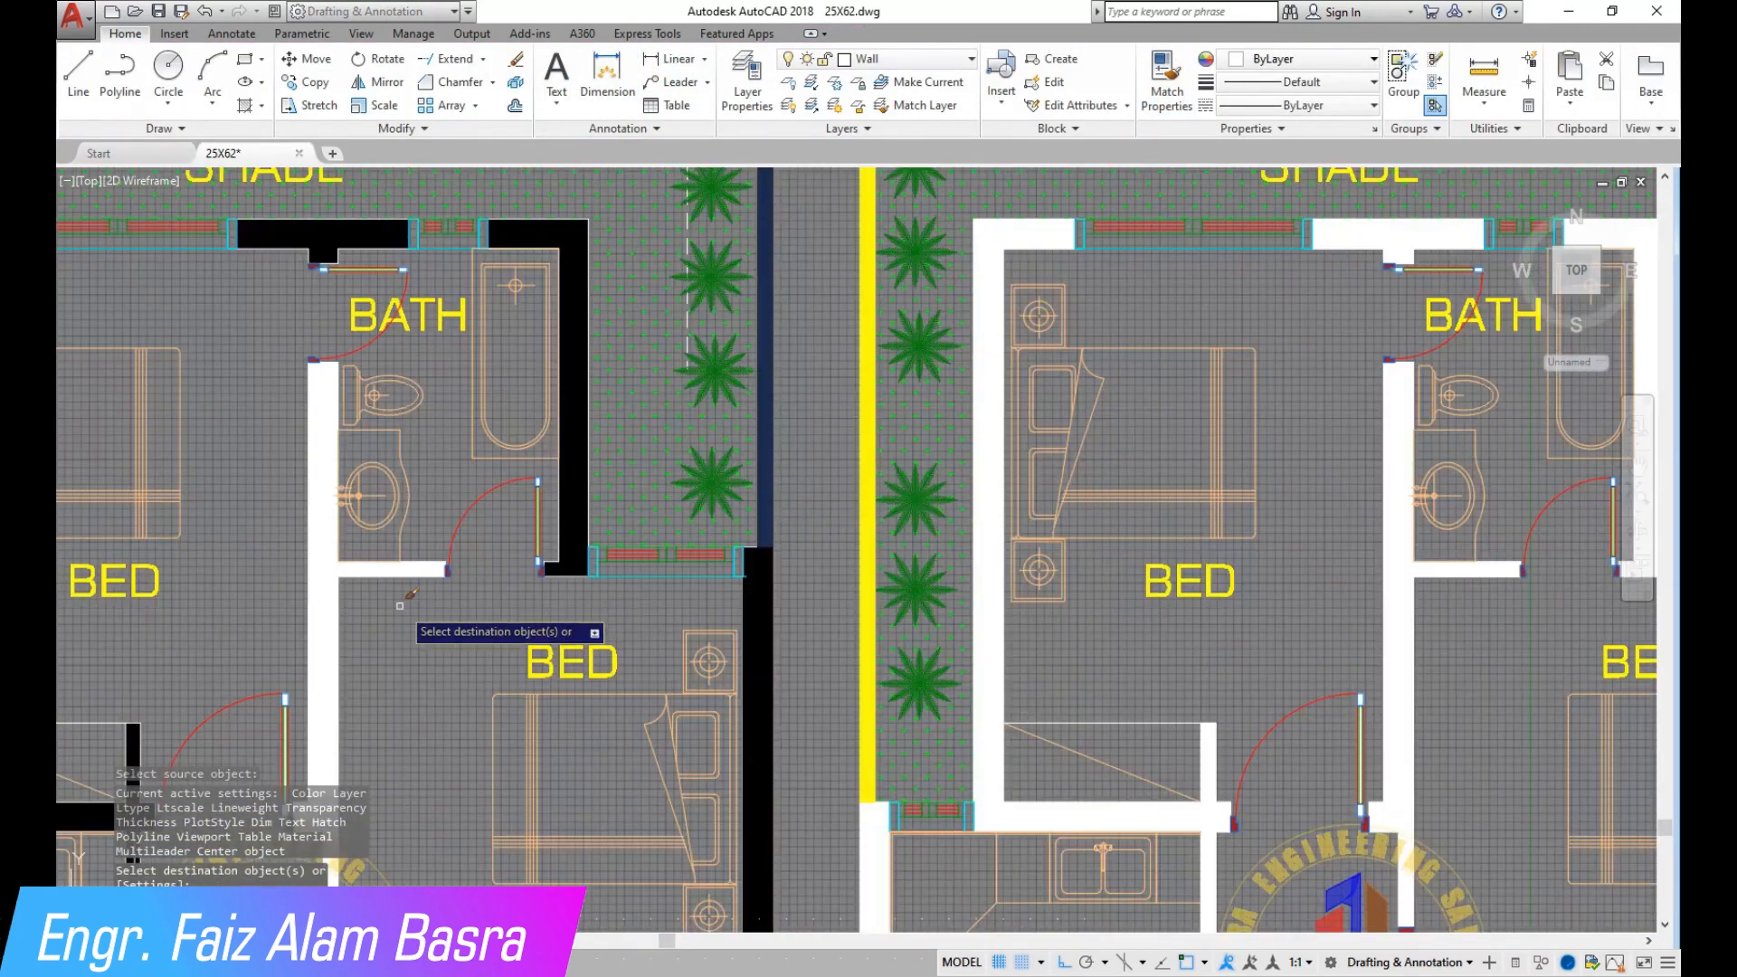
scroll(542, 796, down, 5)
scroll(563, 719, up, 6)
click(565, 716)
scroll(554, 778, down, 6)
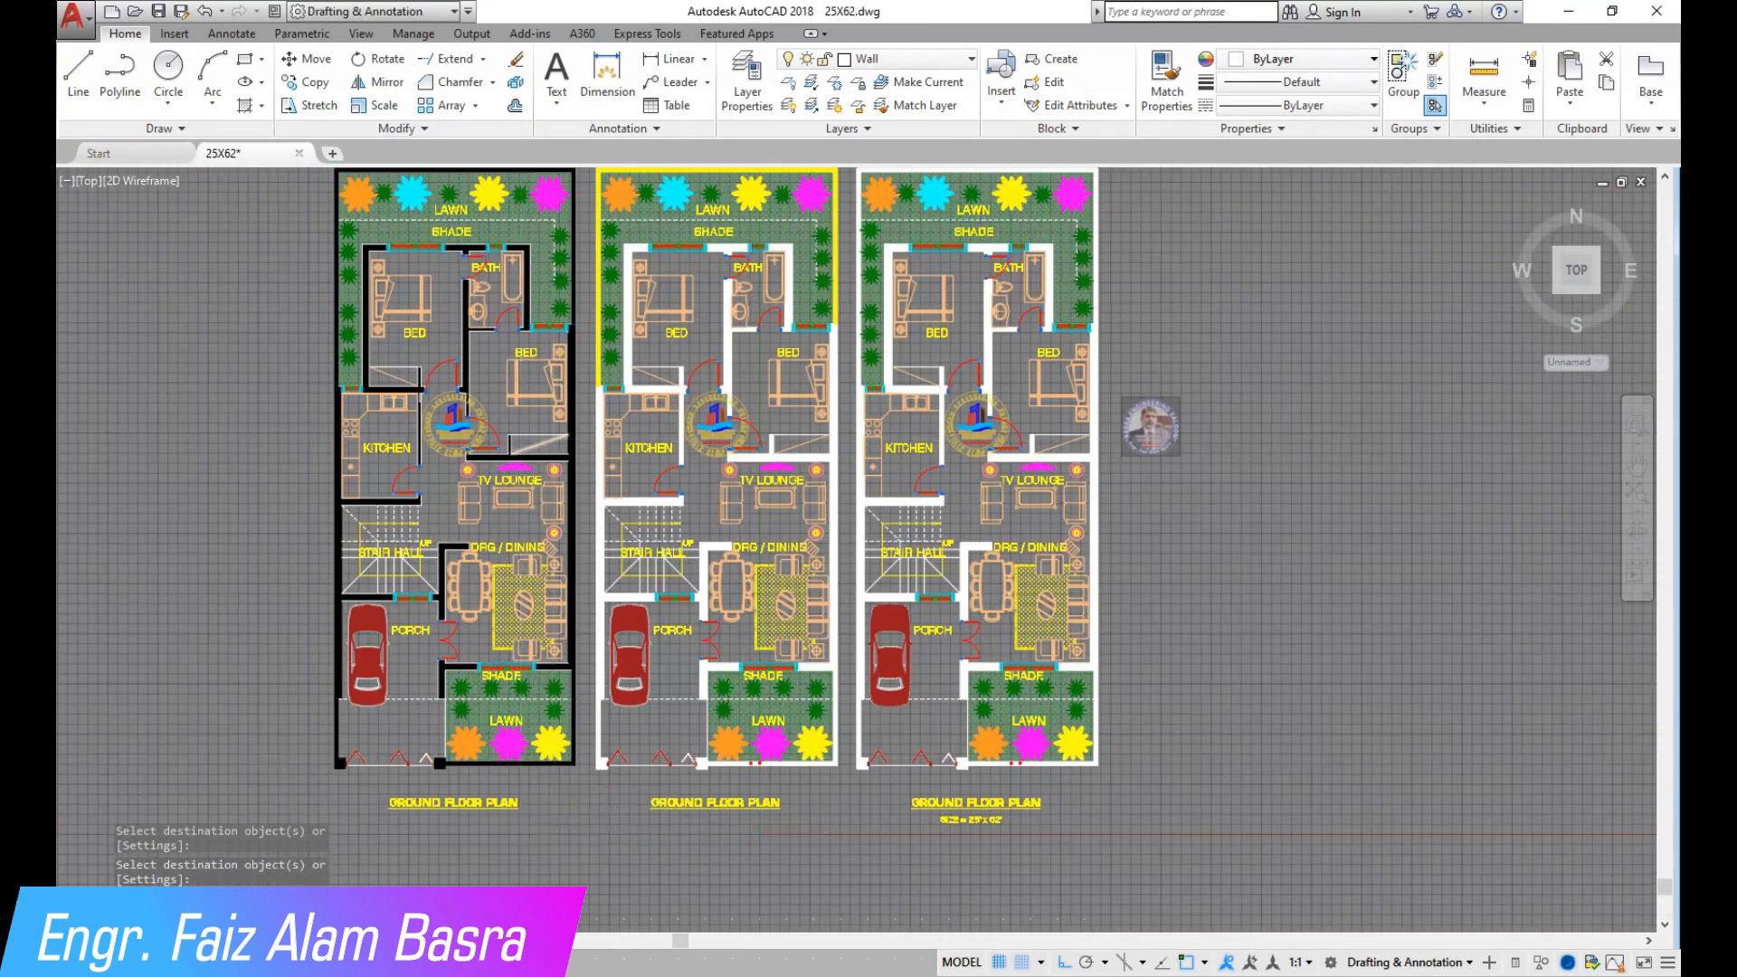
Match the yellow outer wall hatch's properties onto all remaining white walls and gate pillars of the middle plan.
scroll(579, 380, up, 3)
scroll(313, 602, down, 3)
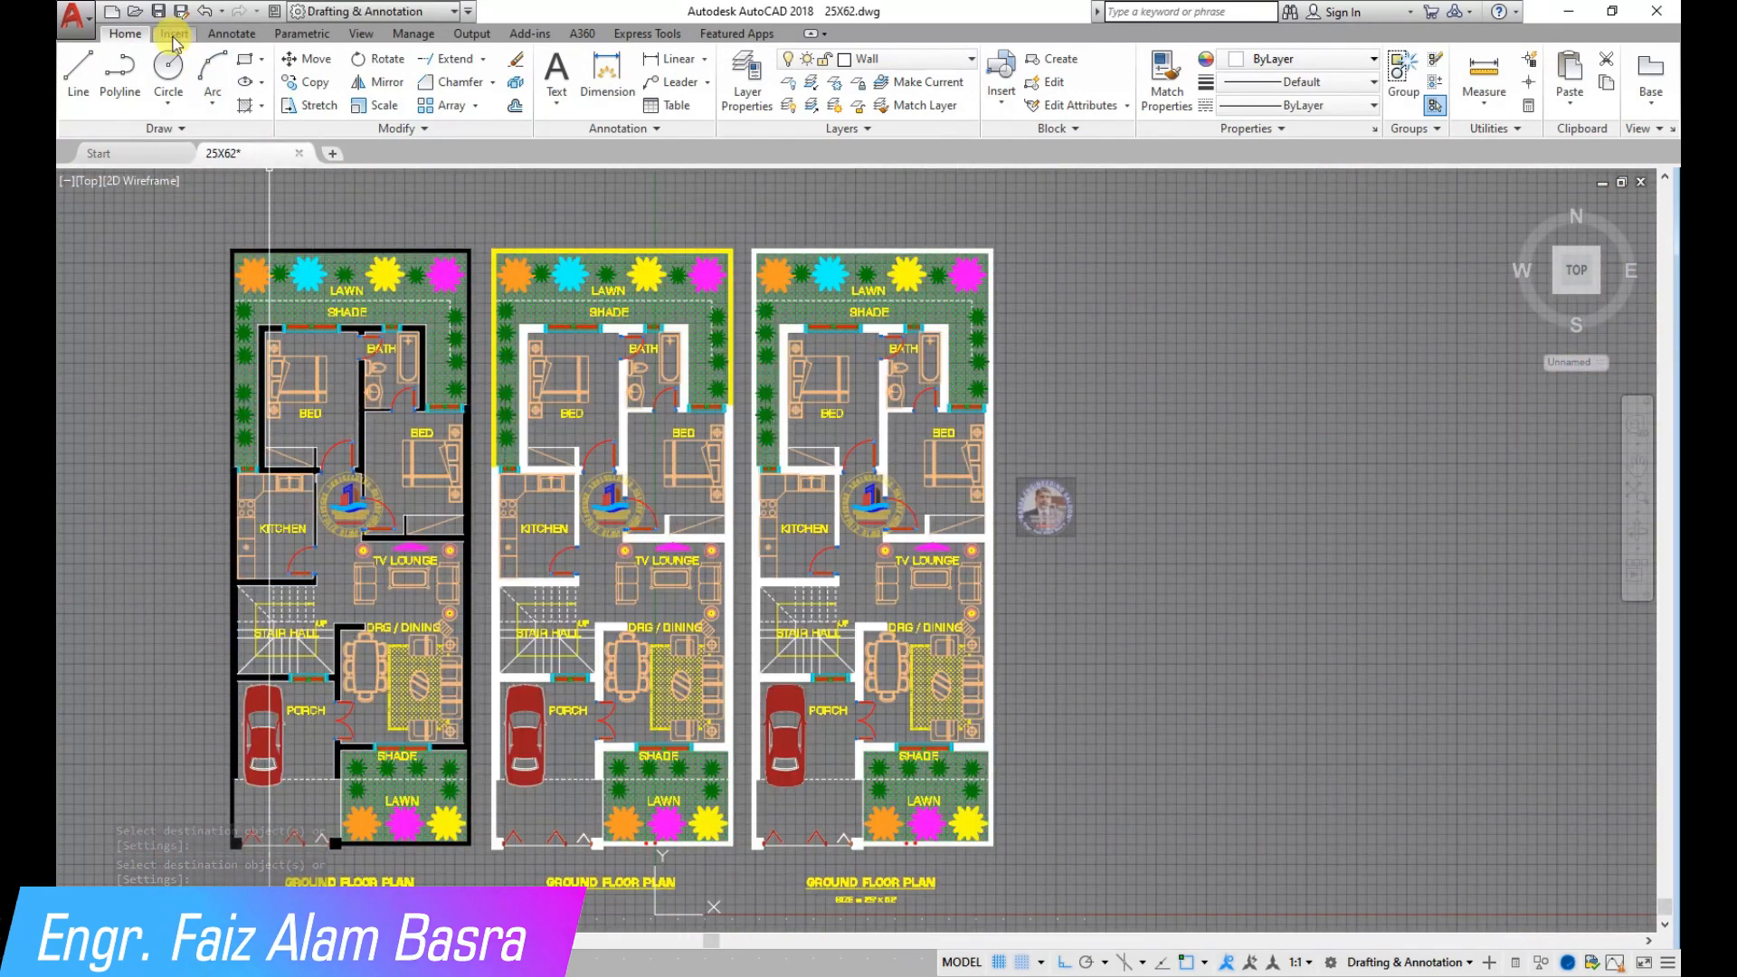
scroll(476, 243, up, 4)
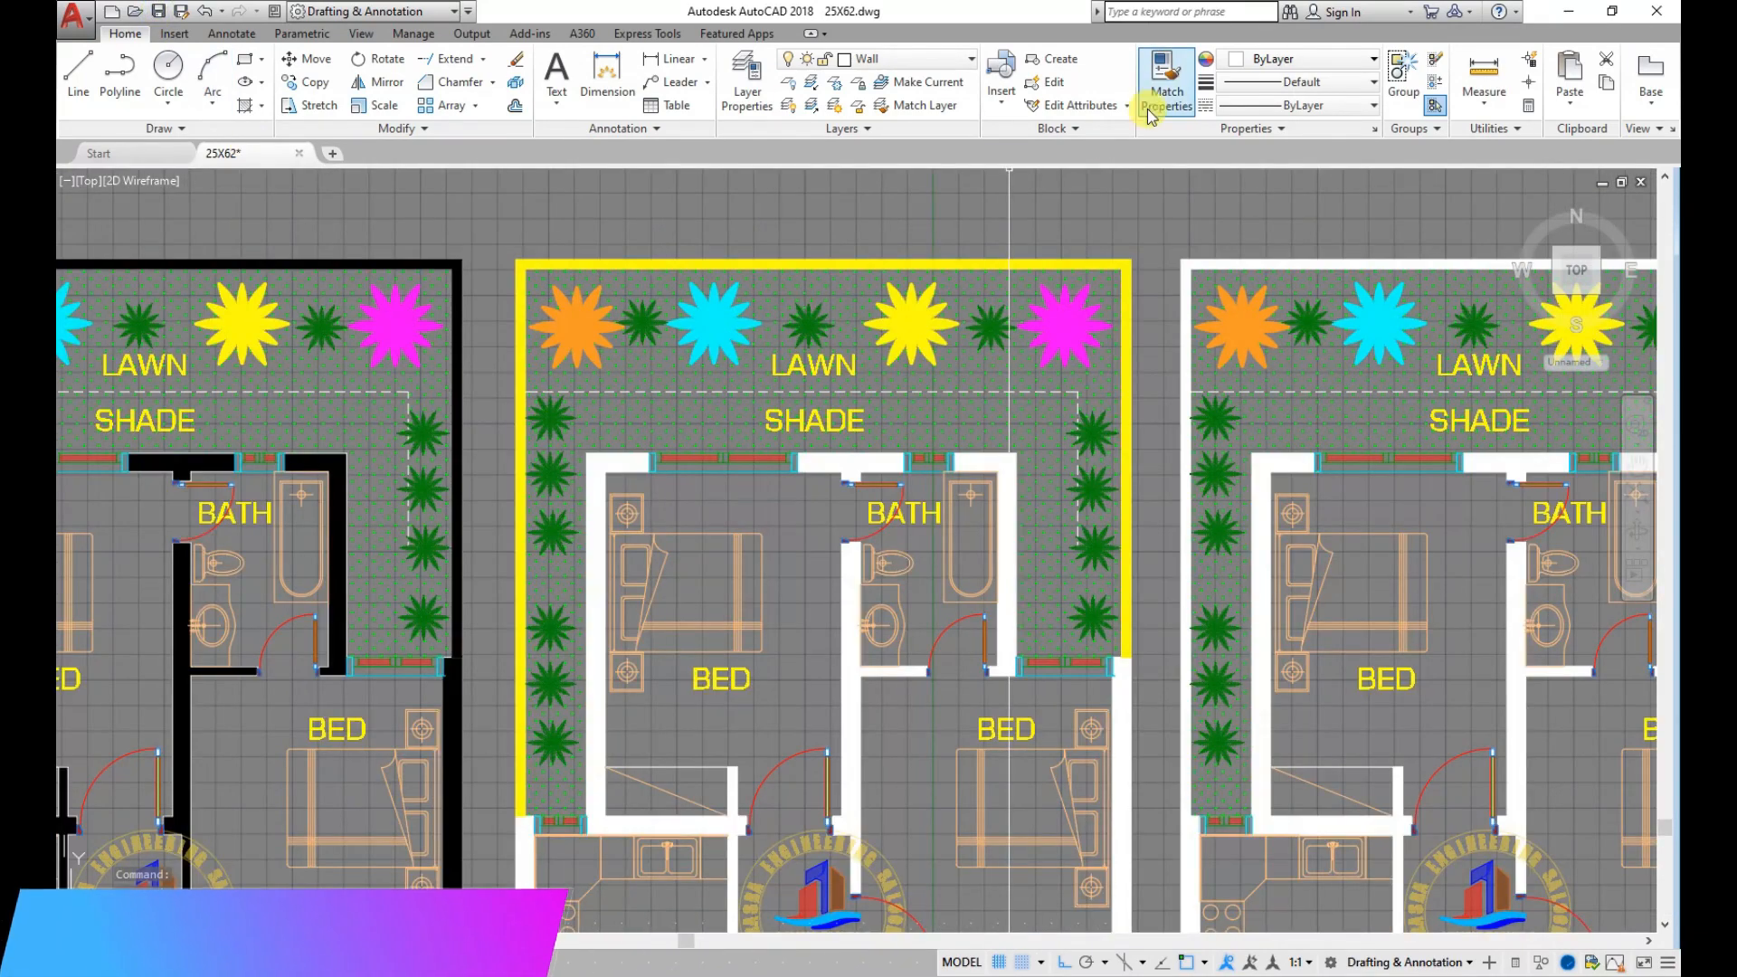
click(1165, 84)
scroll(507, 254, up, 5)
click(461, 225)
scroll(463, 194, down, 7)
scroll(452, 471, up, 6)
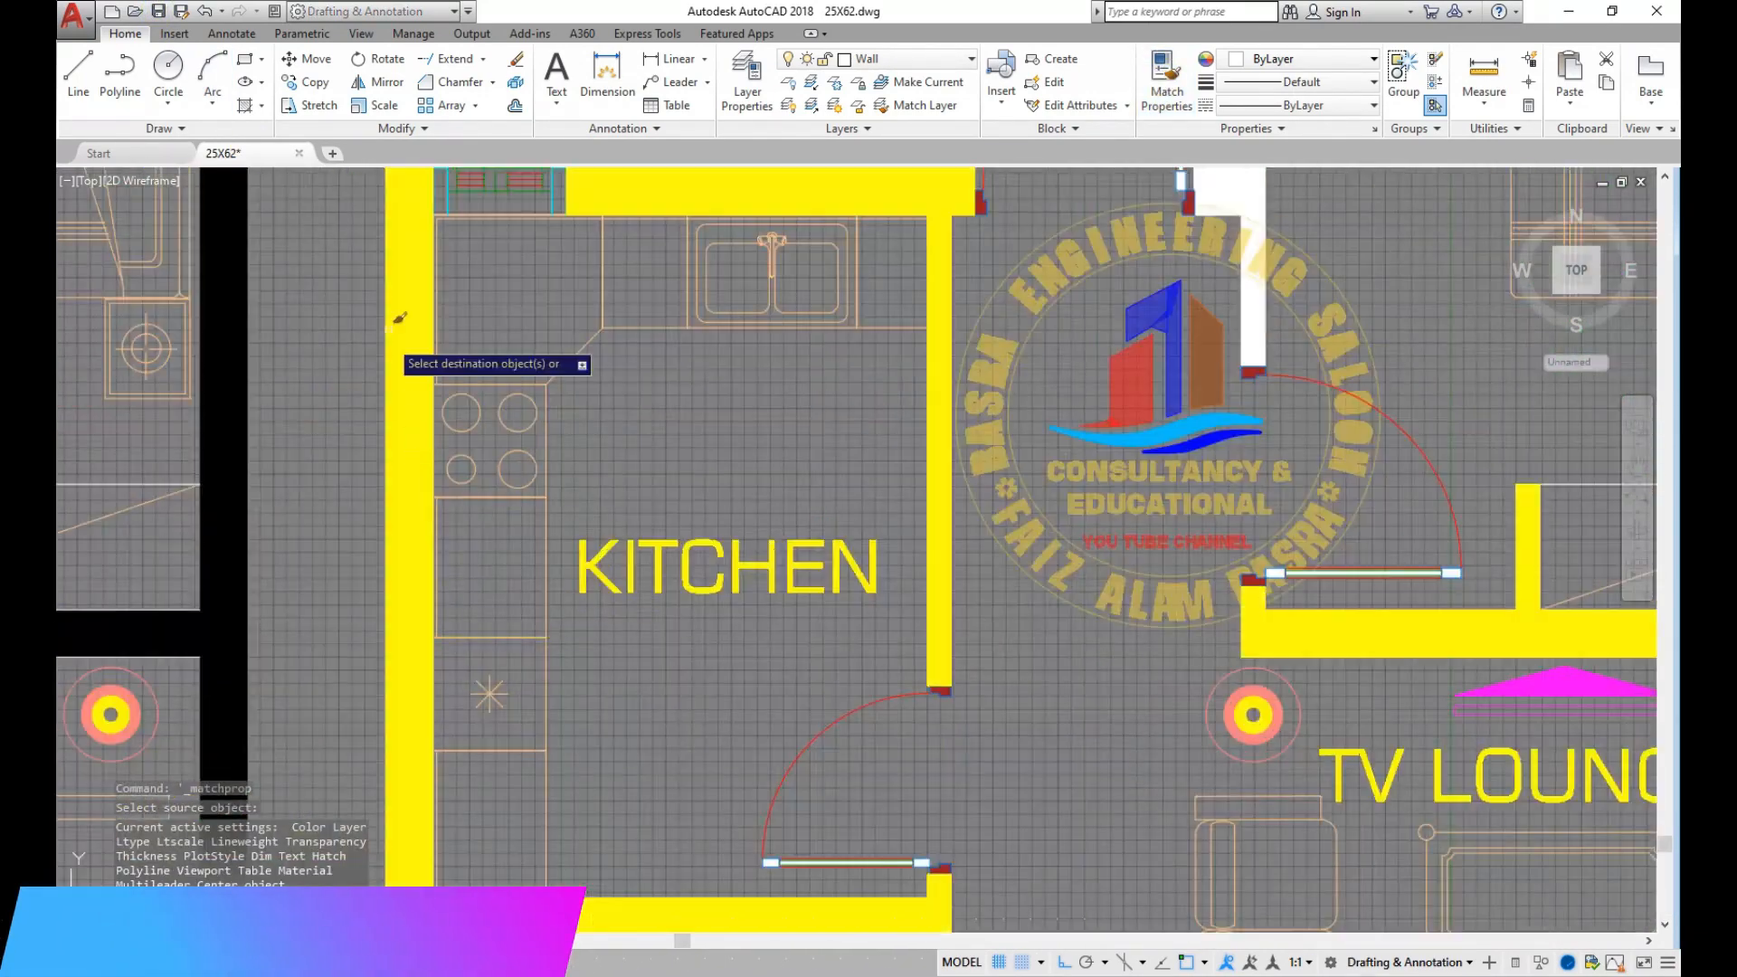
scroll(457, 472, down, 4)
scroll(779, 348, up, 4)
scroll(743, 346, down, 6)
scroll(651, 555, up, 4)
scroll(651, 330, up, 2)
scroll(584, 716, down, 2)
scroll(588, 607, up, 4)
click(627, 441)
right_click(583, 675)
click(610, 691)
scroll(612, 710, down, 2)
scroll(611, 710, down, 4)
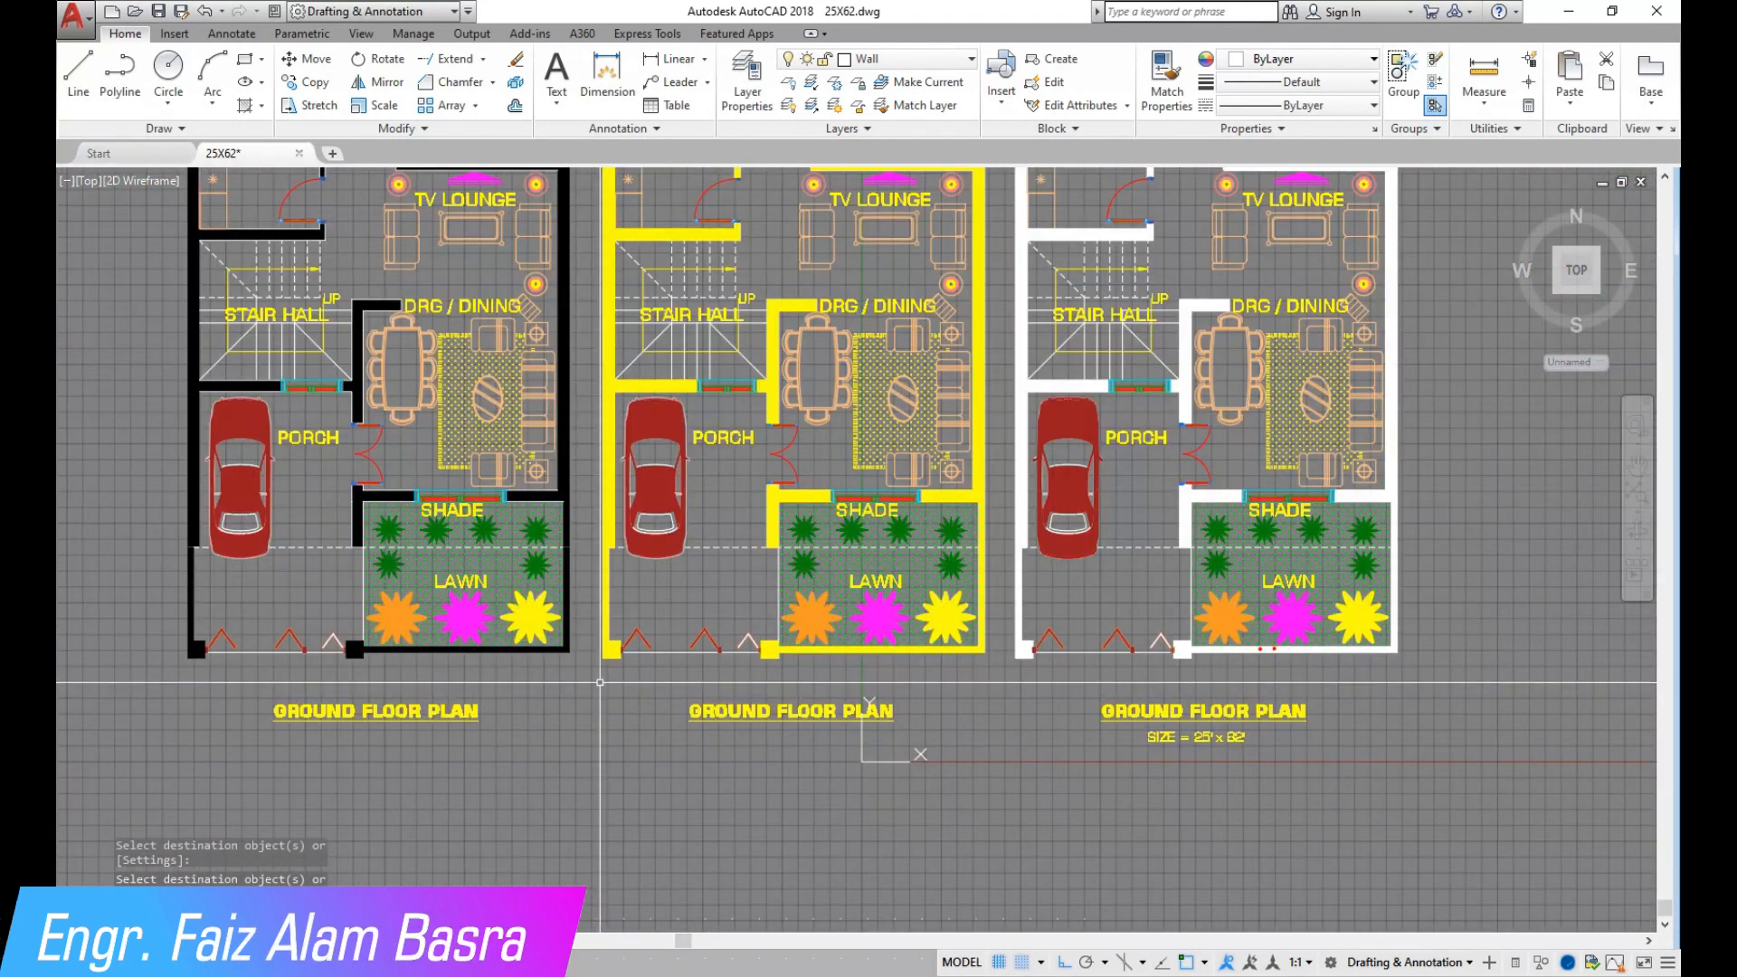
Match the yellow wall hatch's properties onto the gate line and front boundary outlines of the middle plan.
scroll(651, 656, up, 3)
click(1161, 77)
scroll(535, 648, up, 4)
click(649, 641)
click(765, 661)
click(765, 698)
click(765, 700)
click(757, 648)
scroll(855, 670, down, 4)
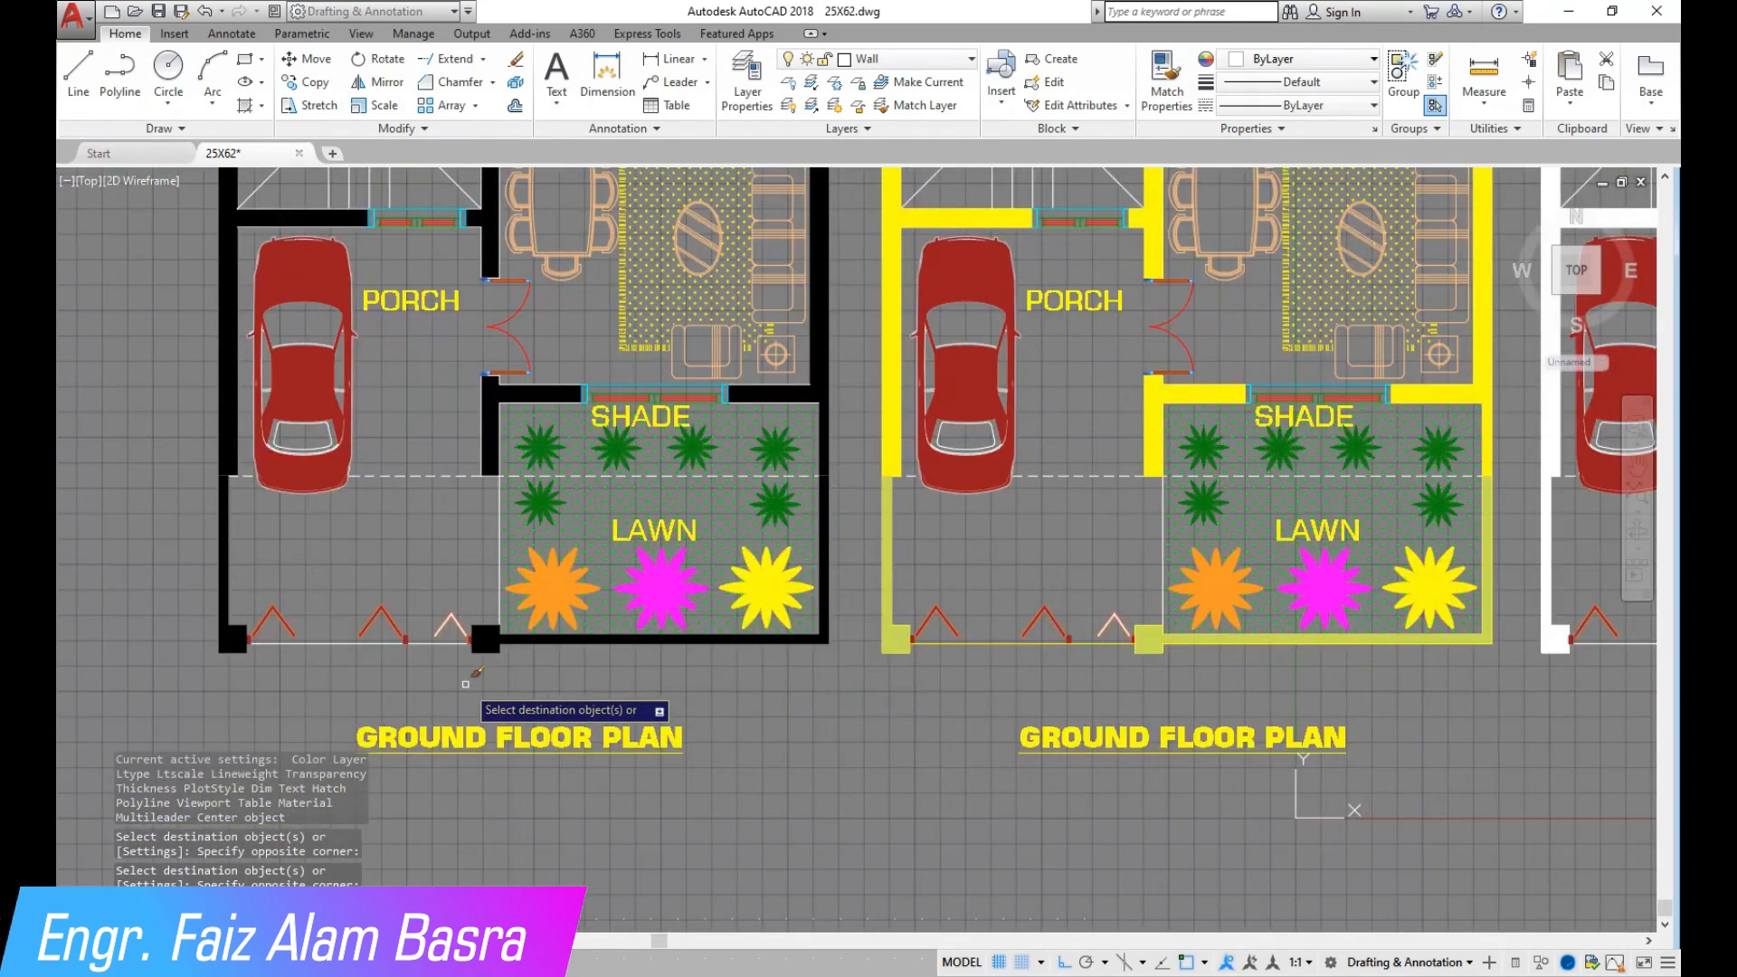
Match the black wall hatch's properties onto the gate line and front boundary outlines of the left plan.
key(Escape)
click(1161, 80)
scroll(417, 684, up, 5)
click(725, 500)
scroll(489, 574, down, 5)
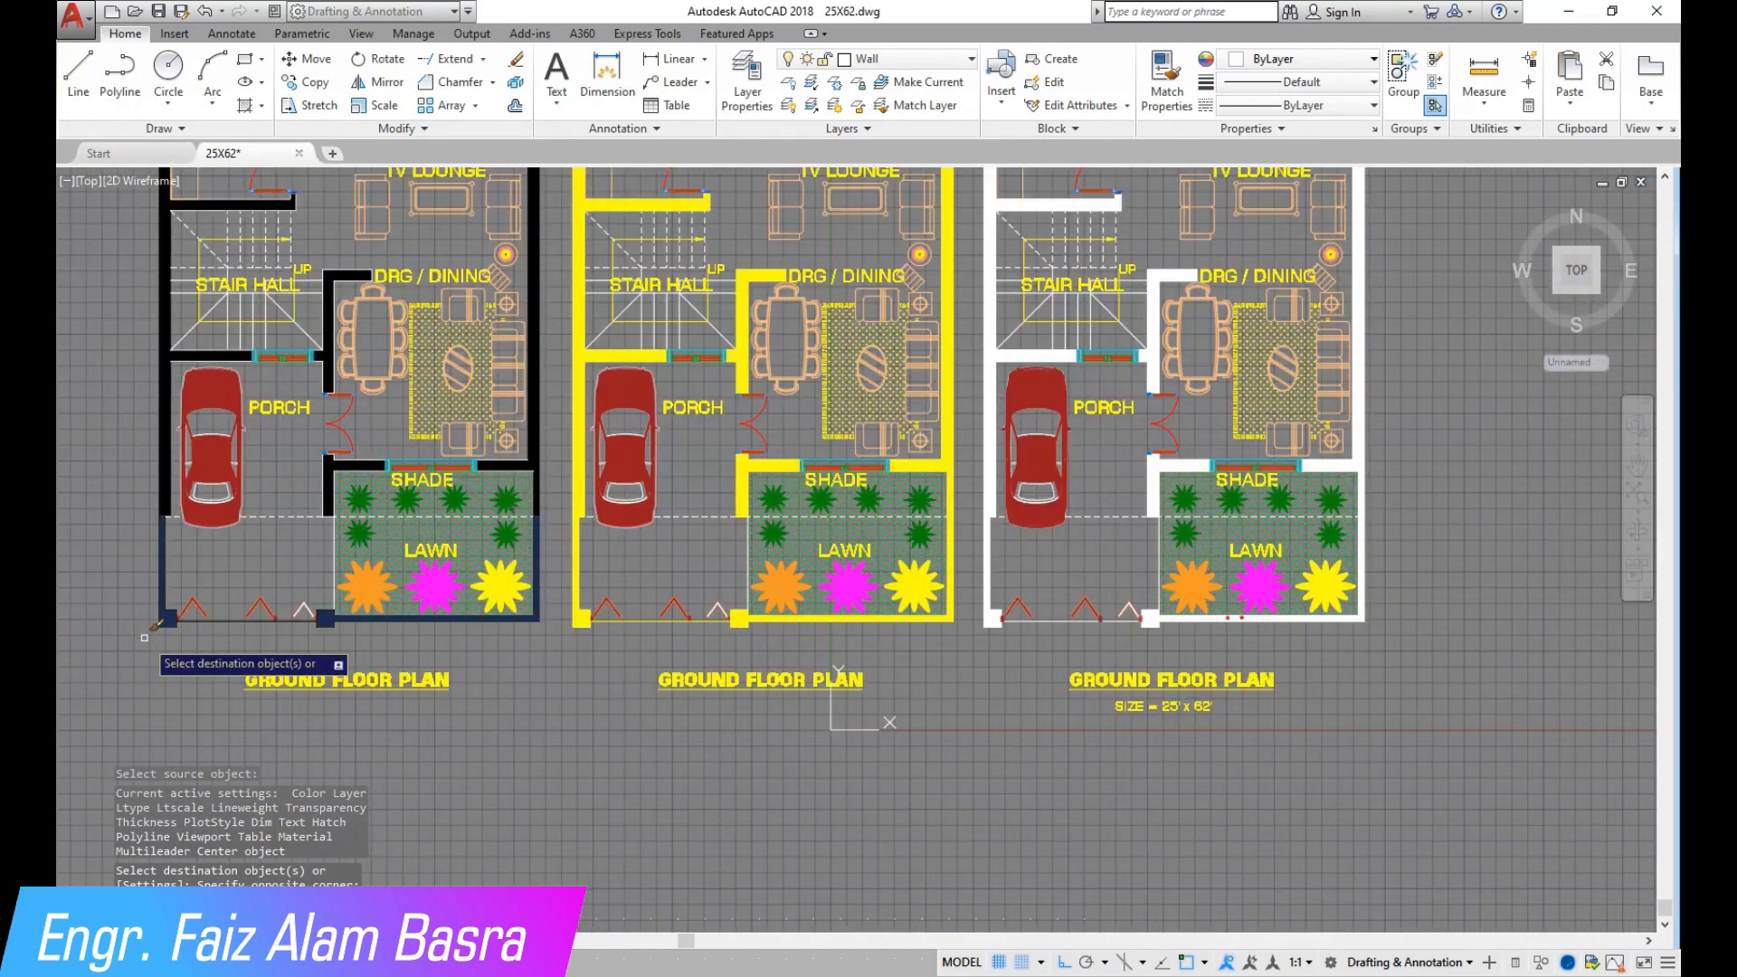
scroll(264, 553, up, 4)
key(Escape)
scroll(354, 595, down, 4)
scroll(307, 540, up, 5)
click(507, 601)
click(445, 515)
click(353, 129)
click(480, 178)
click(478, 239)
scroll(532, 403, down, 3)
scroll(462, 610, down, 4)
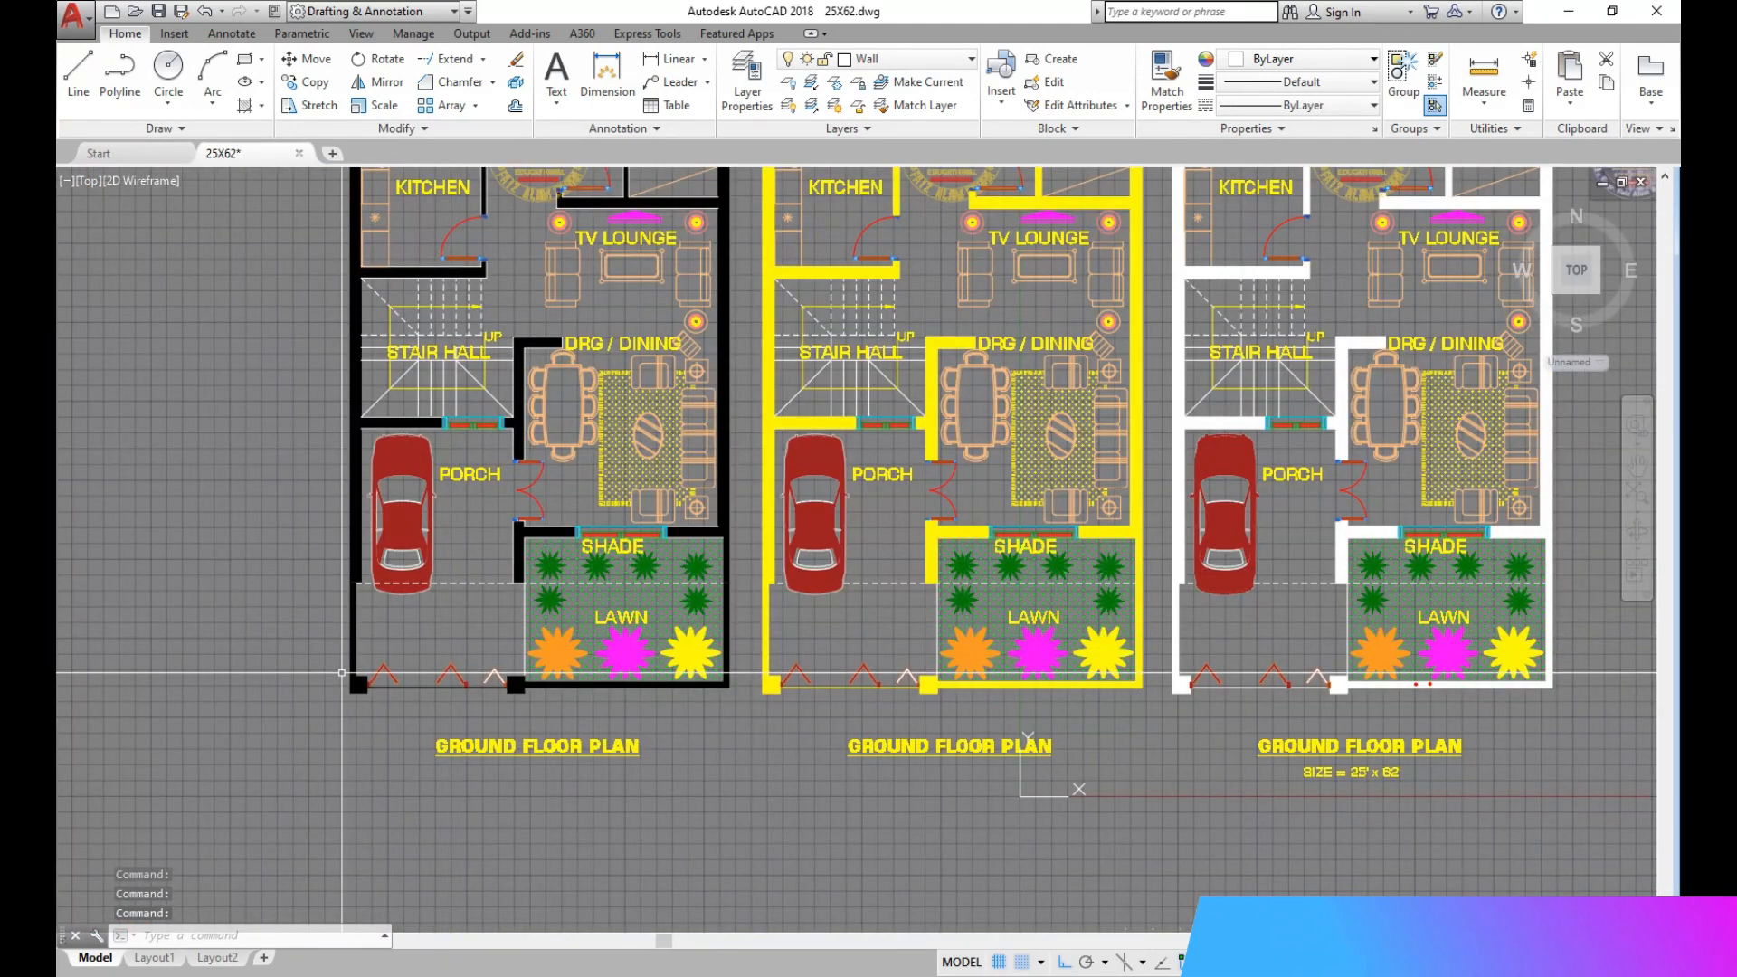
Copy the three ground floor plans straight up to form a second row above the originals.
scroll(354, 688, down, 5)
scroll(514, 514, up, 2)
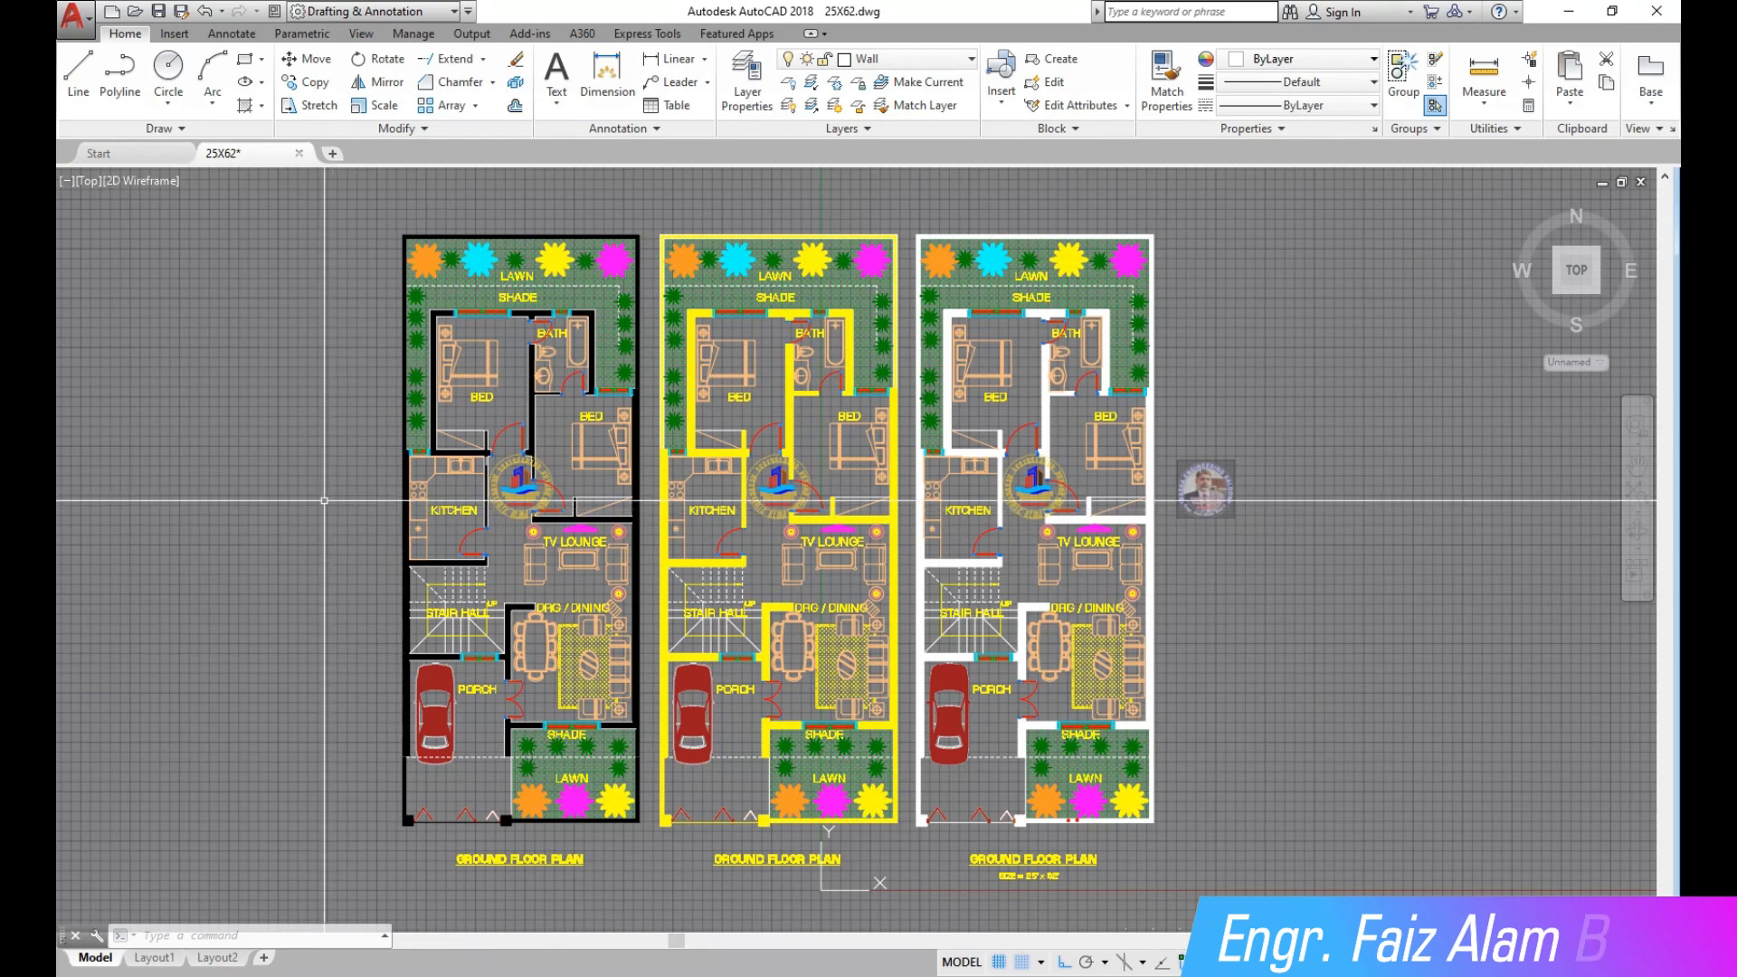
scroll(489, 470, up, 2)
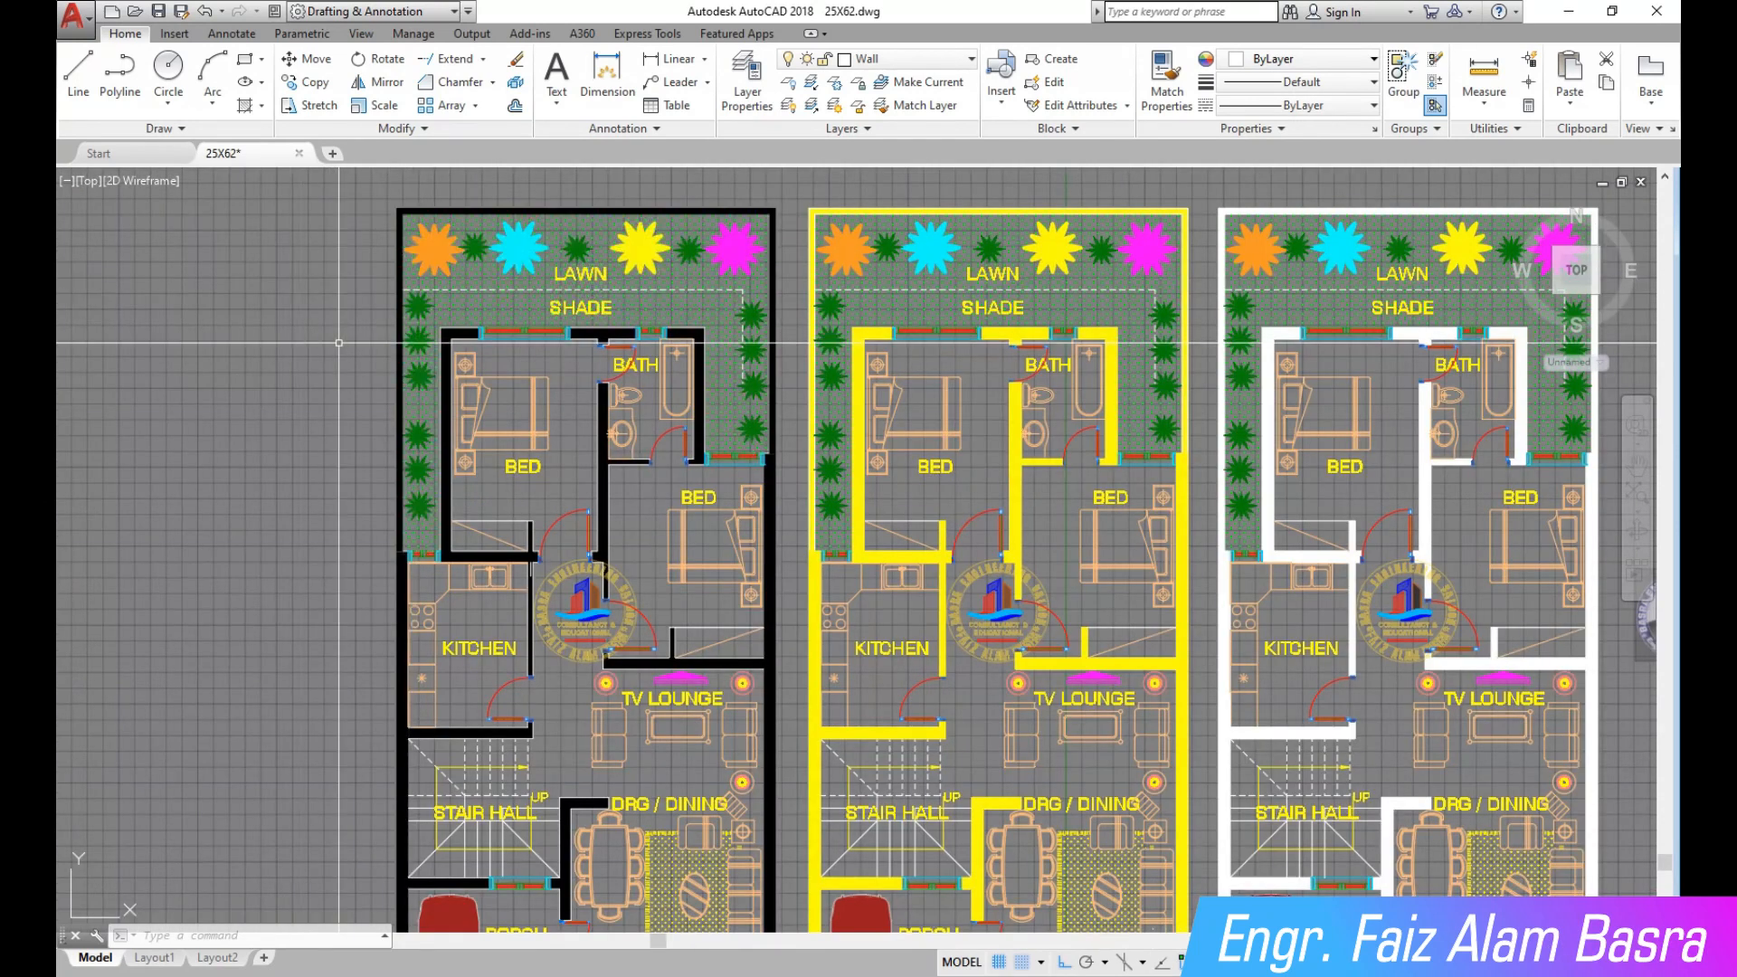
scroll(517, 379, down, 2)
scroll(588, 868, up, 2)
scroll(654, 579, down, 4)
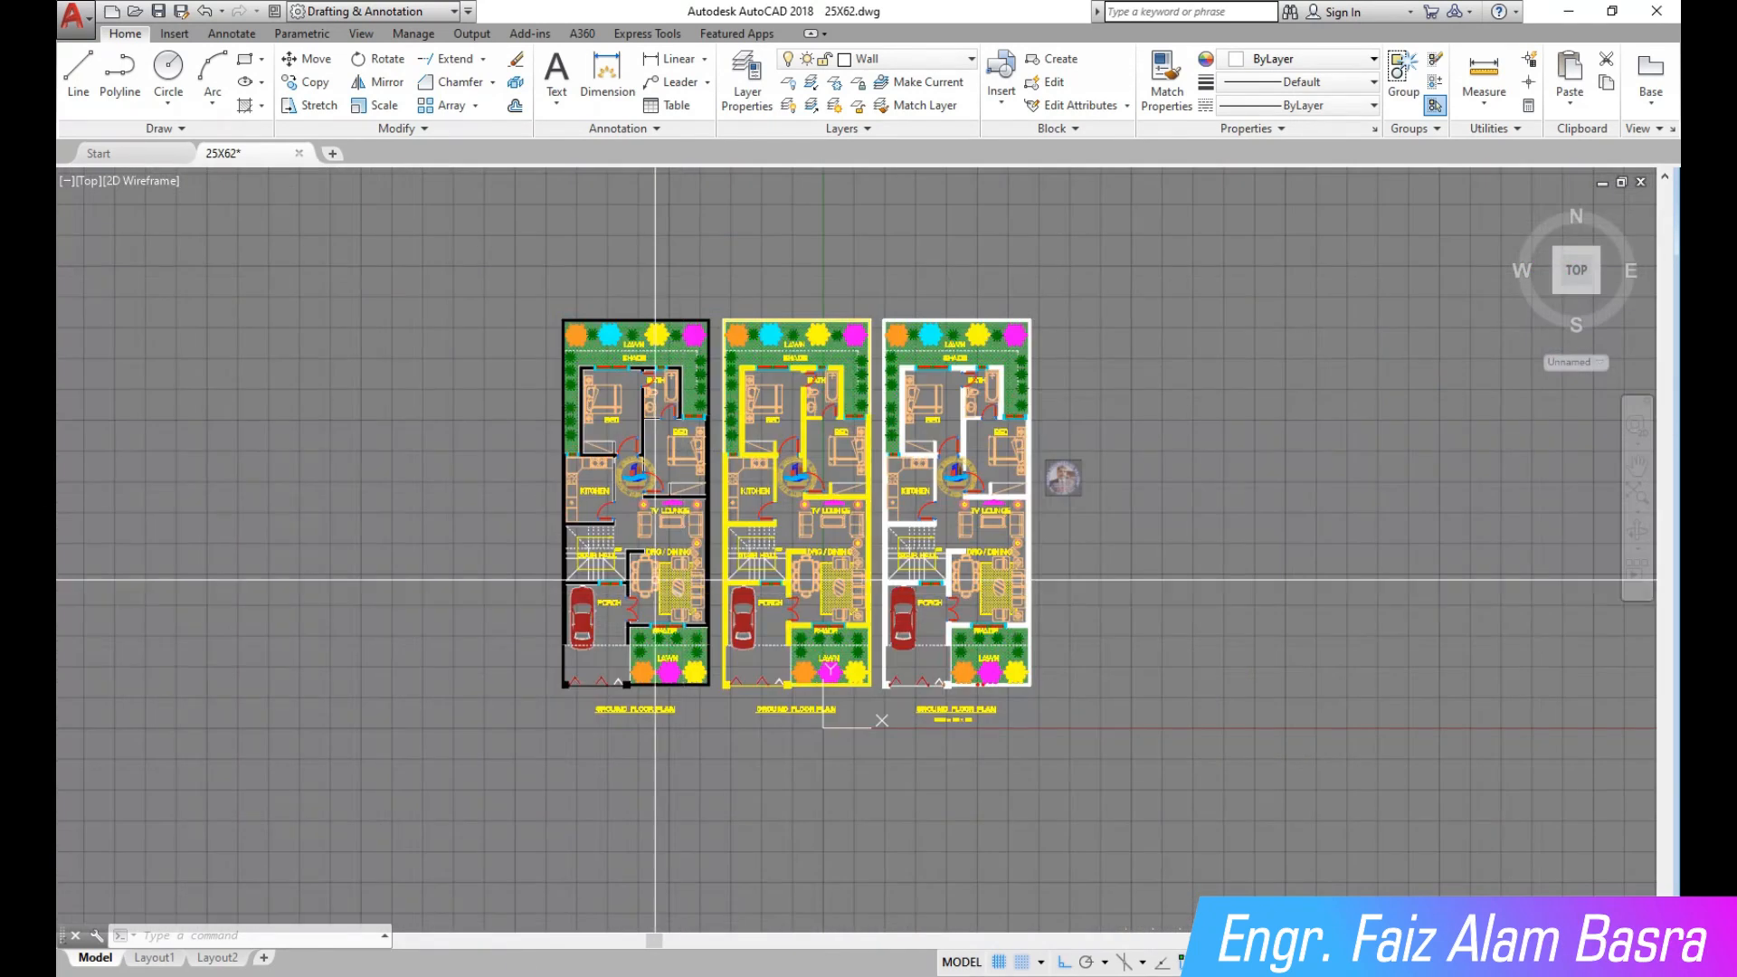
click(1036, 713)
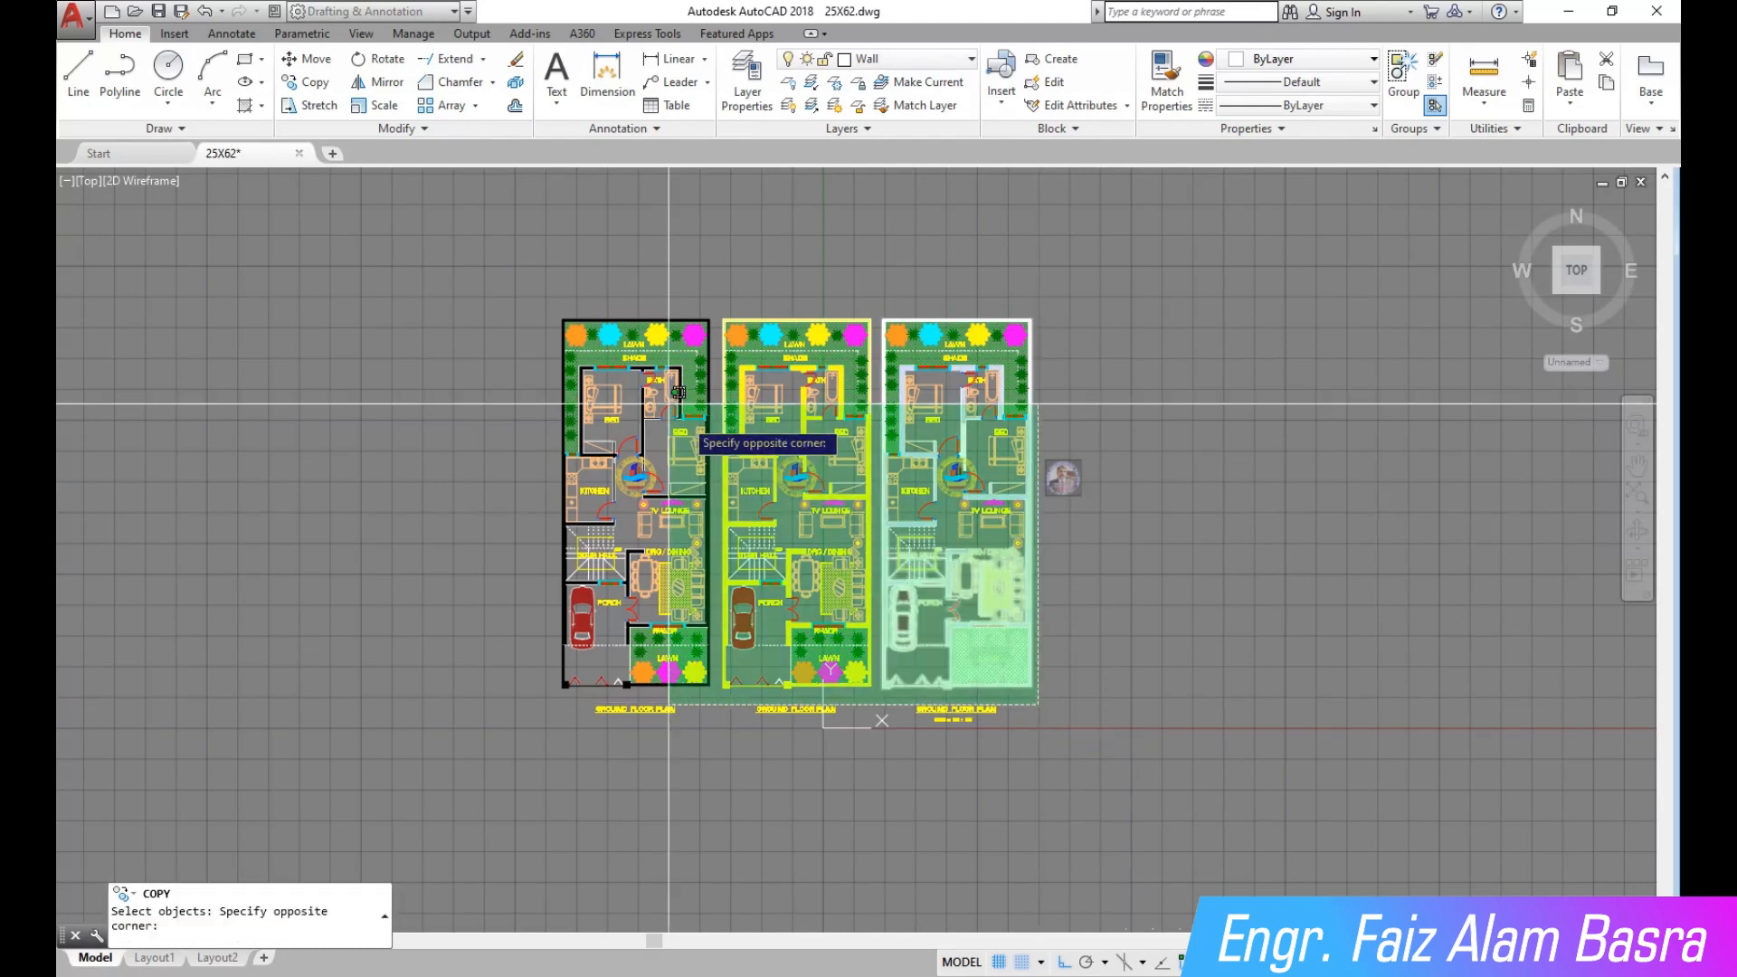
click(502, 297)
key(Return)
click(1226, 755)
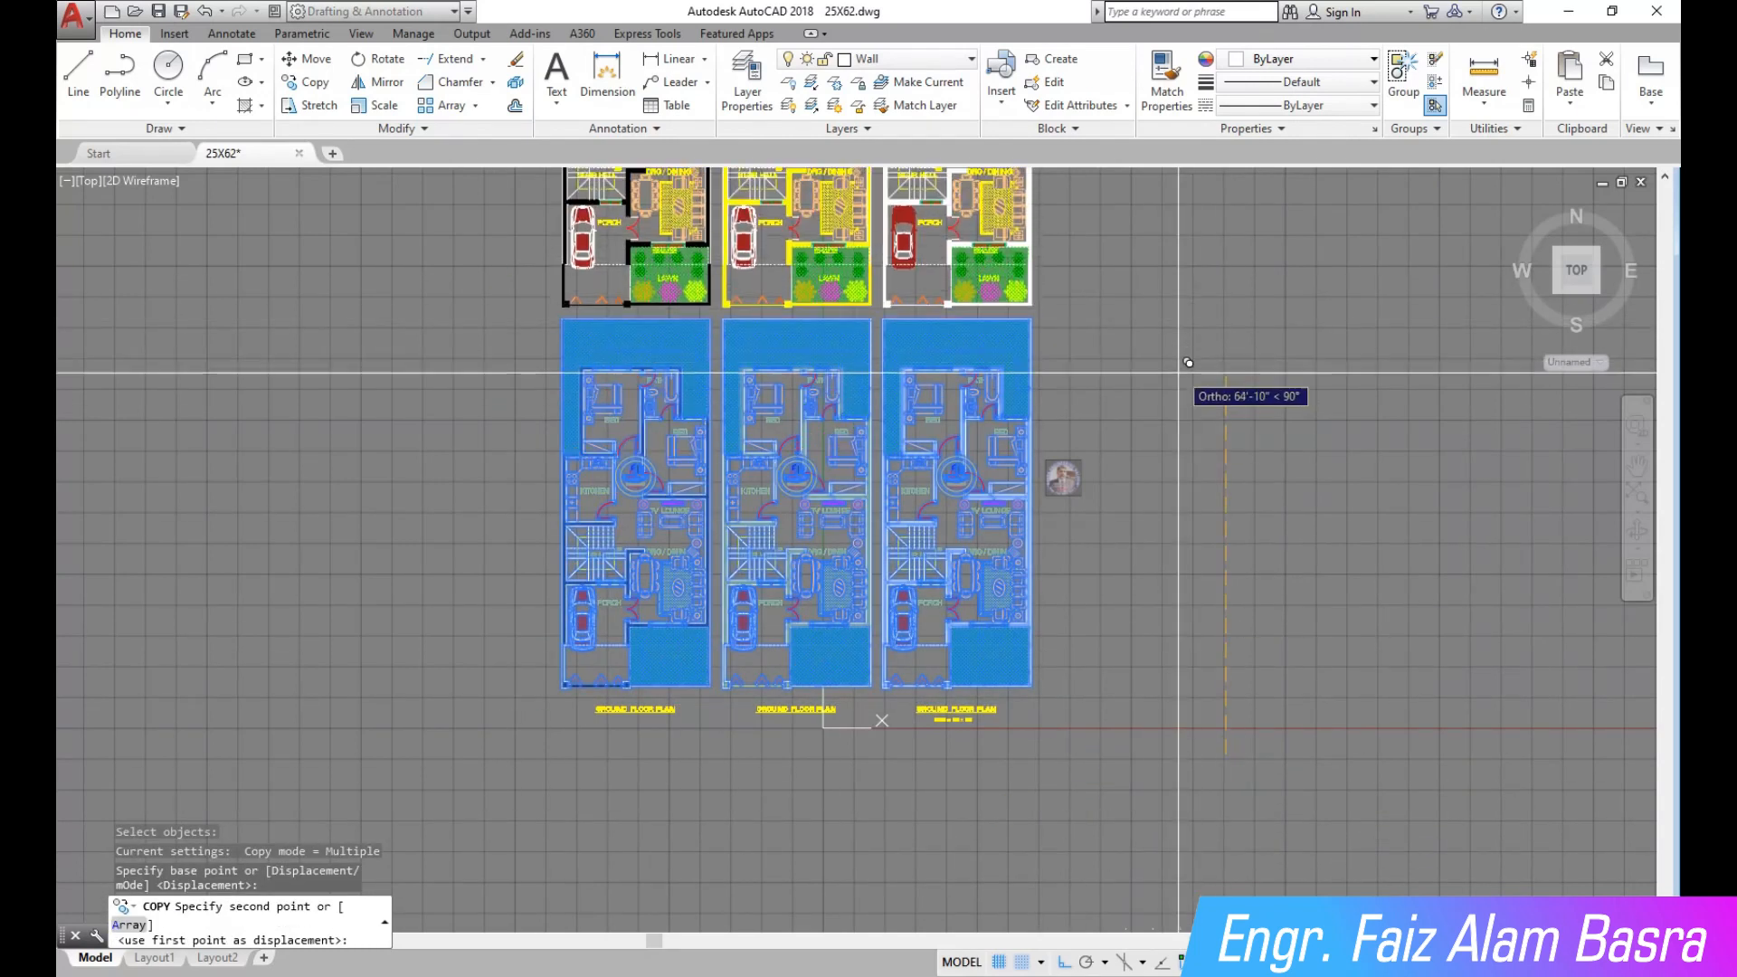
click(1173, 358)
scroll(1049, 674, down, 2)
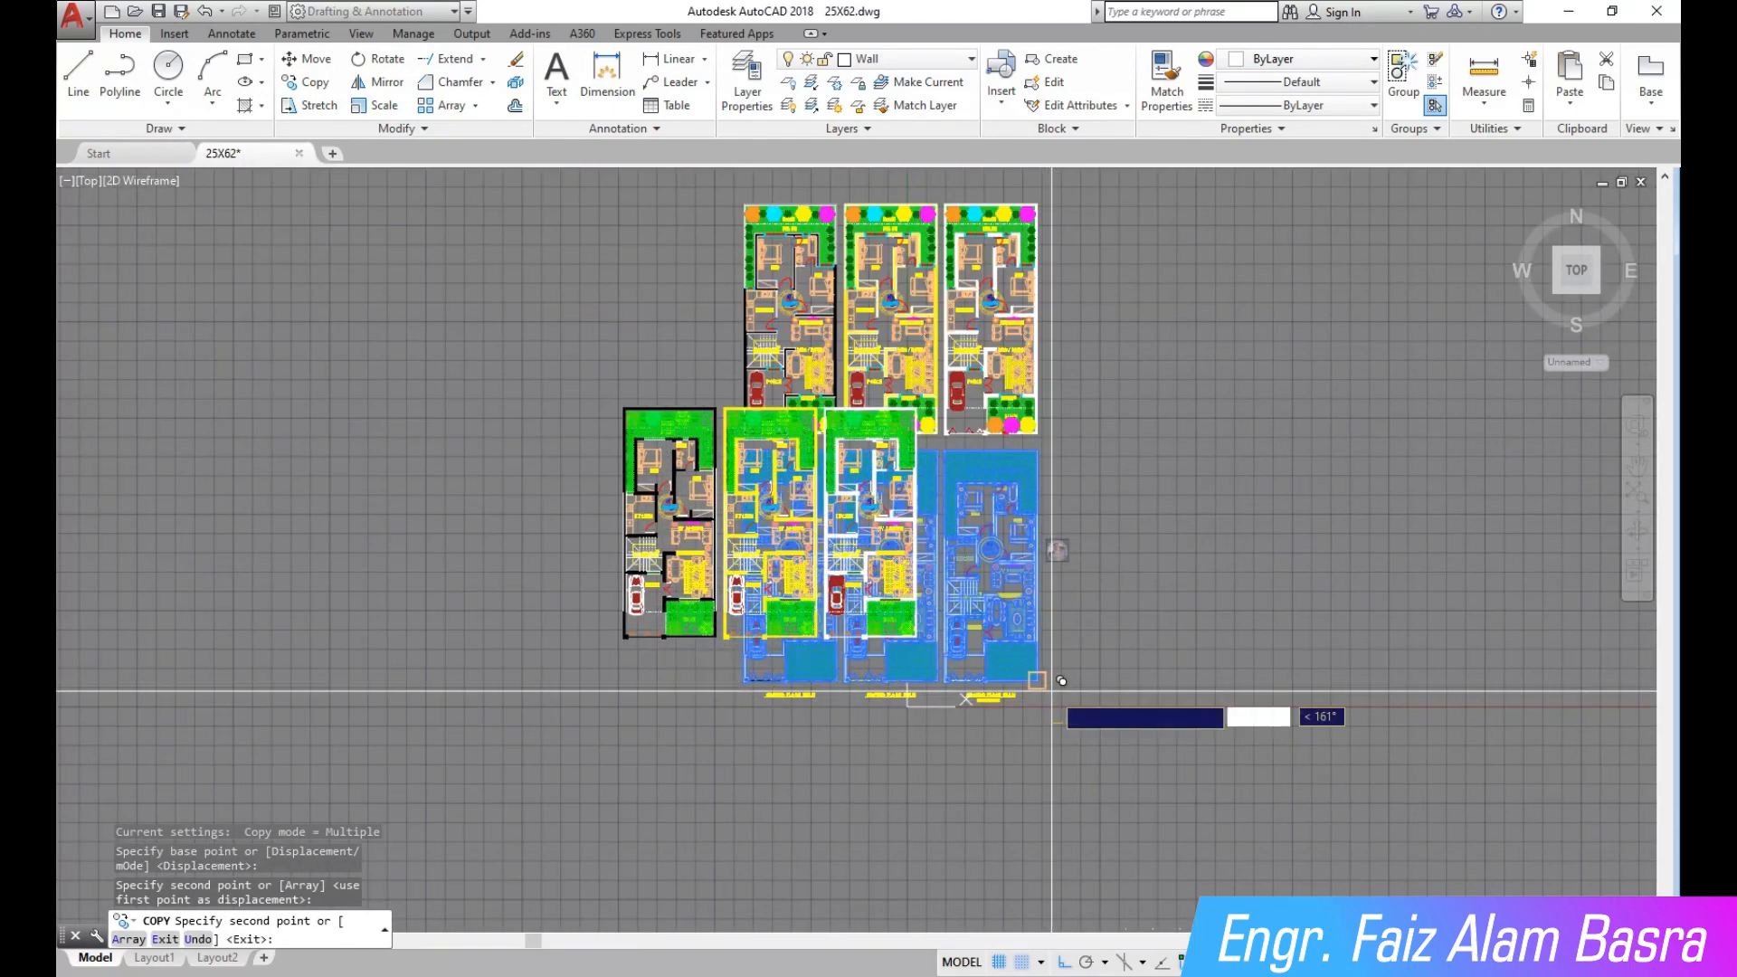
key(Escape)
Draw a 25' by 62' rectangle around the black-walled plan in the upper row.
scroll(861, 272, up, 2)
middle_drag(852, 597, 805, 696)
scroll(584, 357, up, 2)
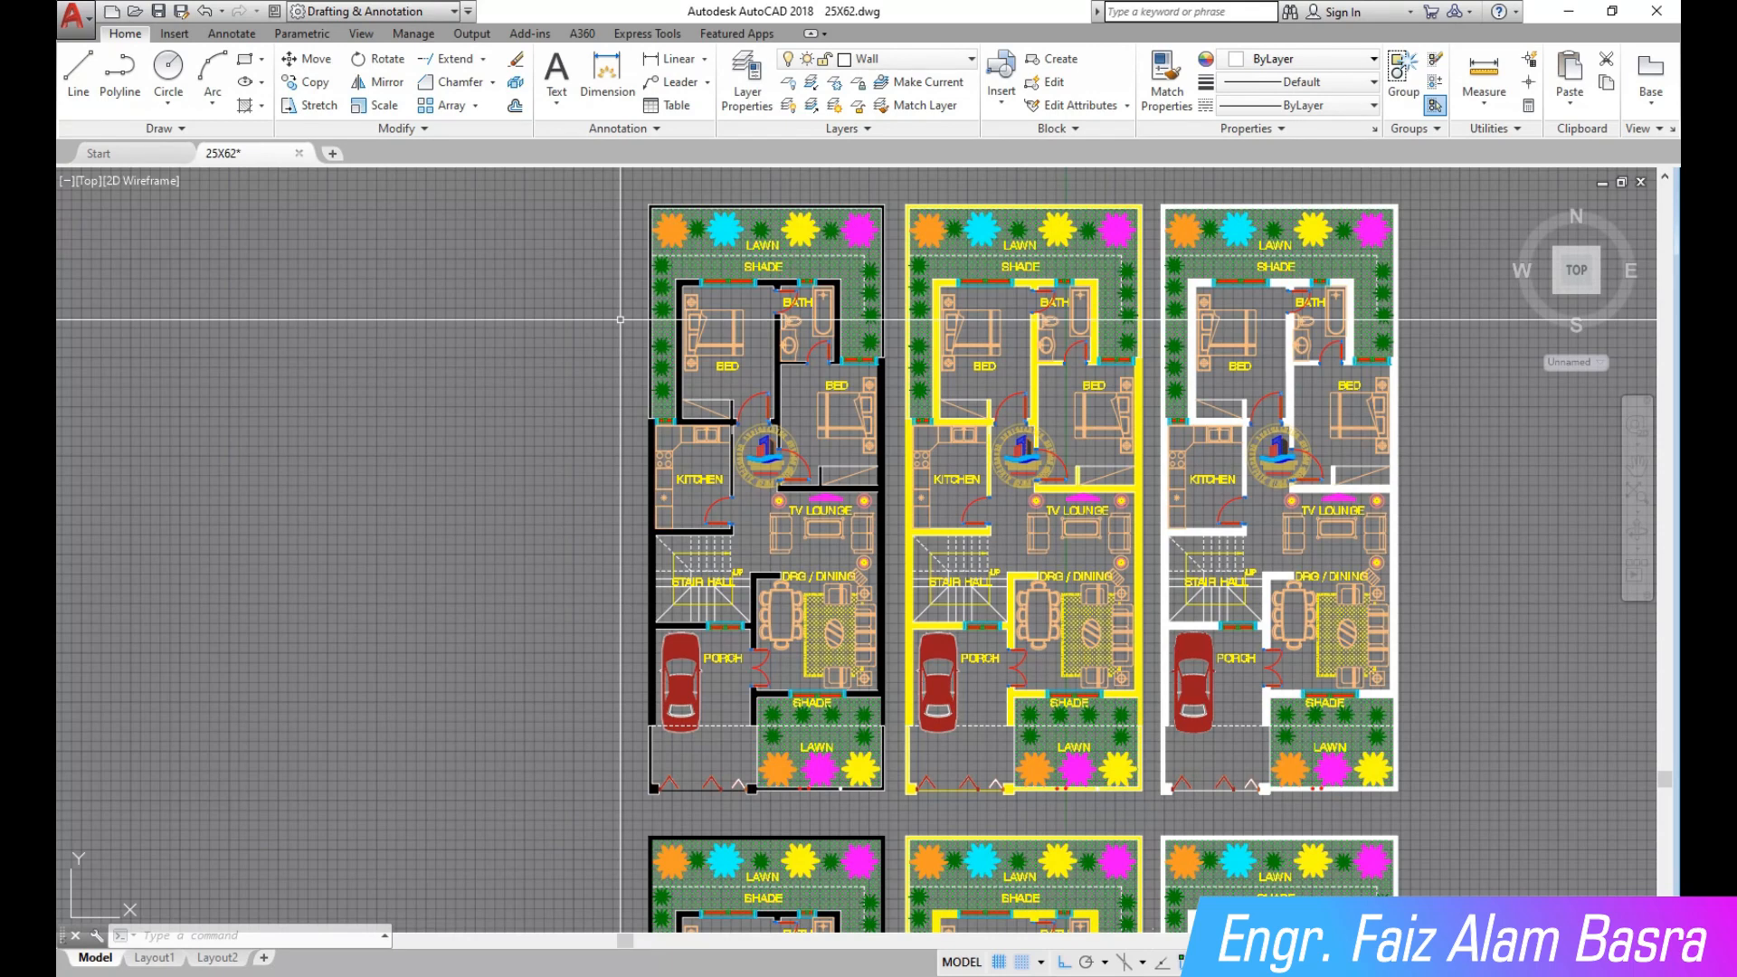
scroll(841, 348, down, 2)
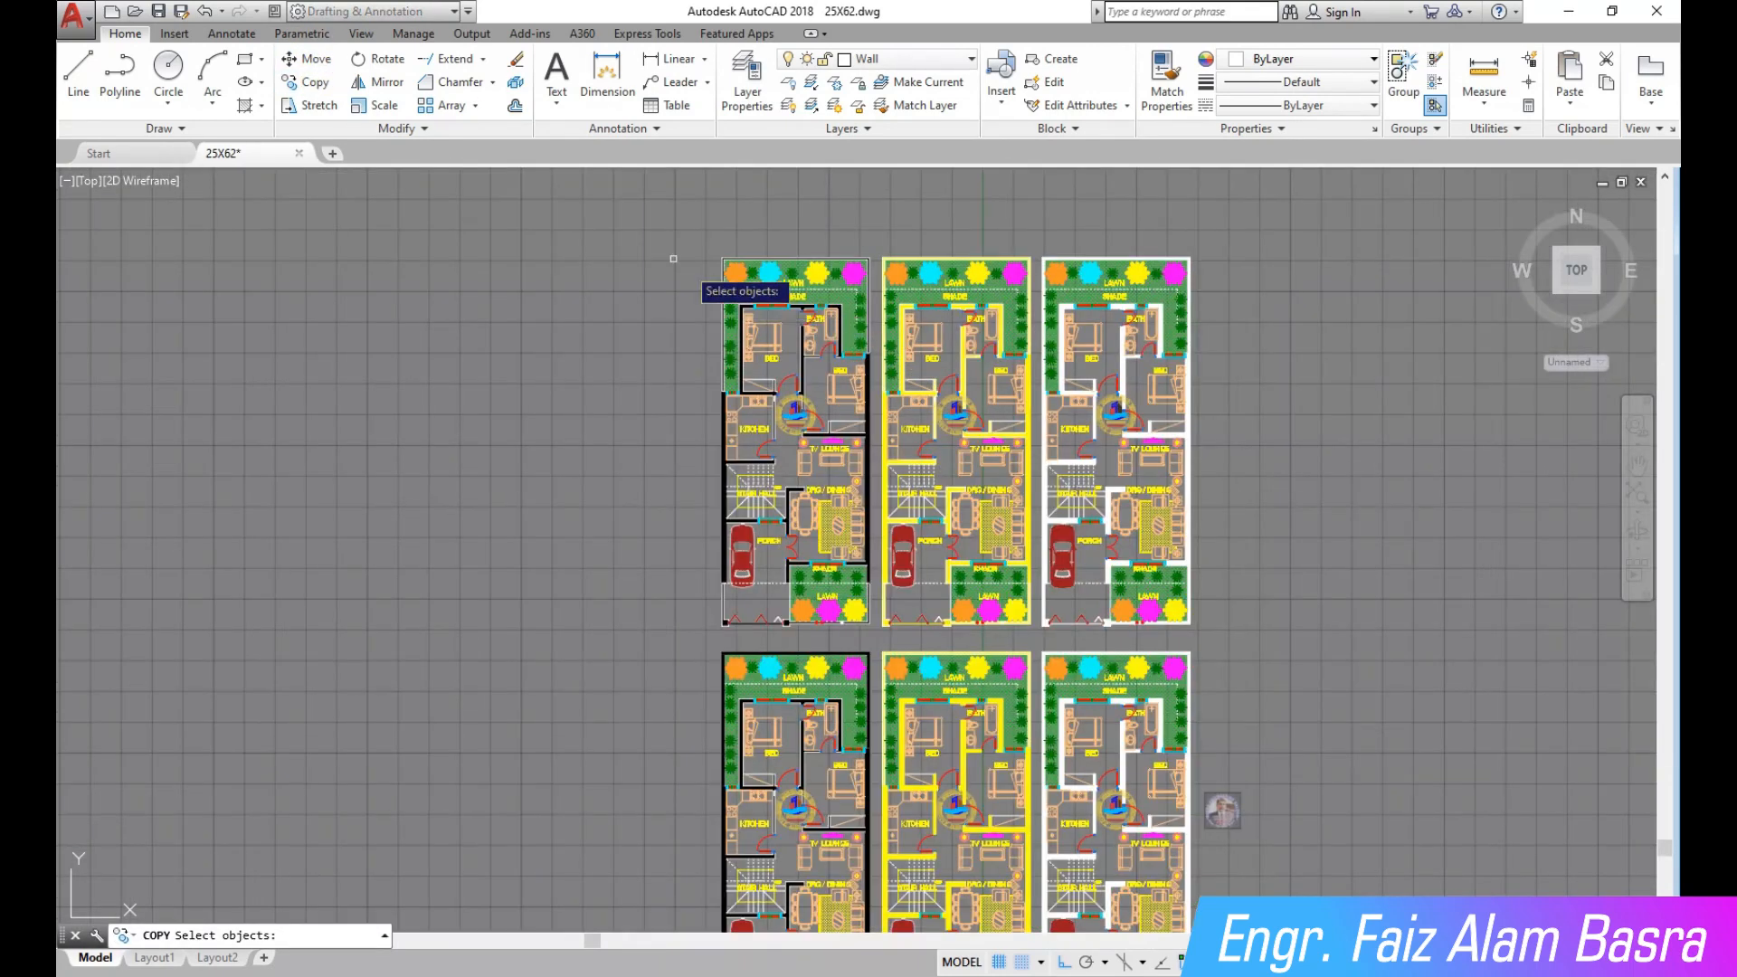
click(253, 63)
scroll(706, 271, up, 4)
click(687, 272)
scroll(814, 452, down, 4)
scroll(825, 593, up, 5)
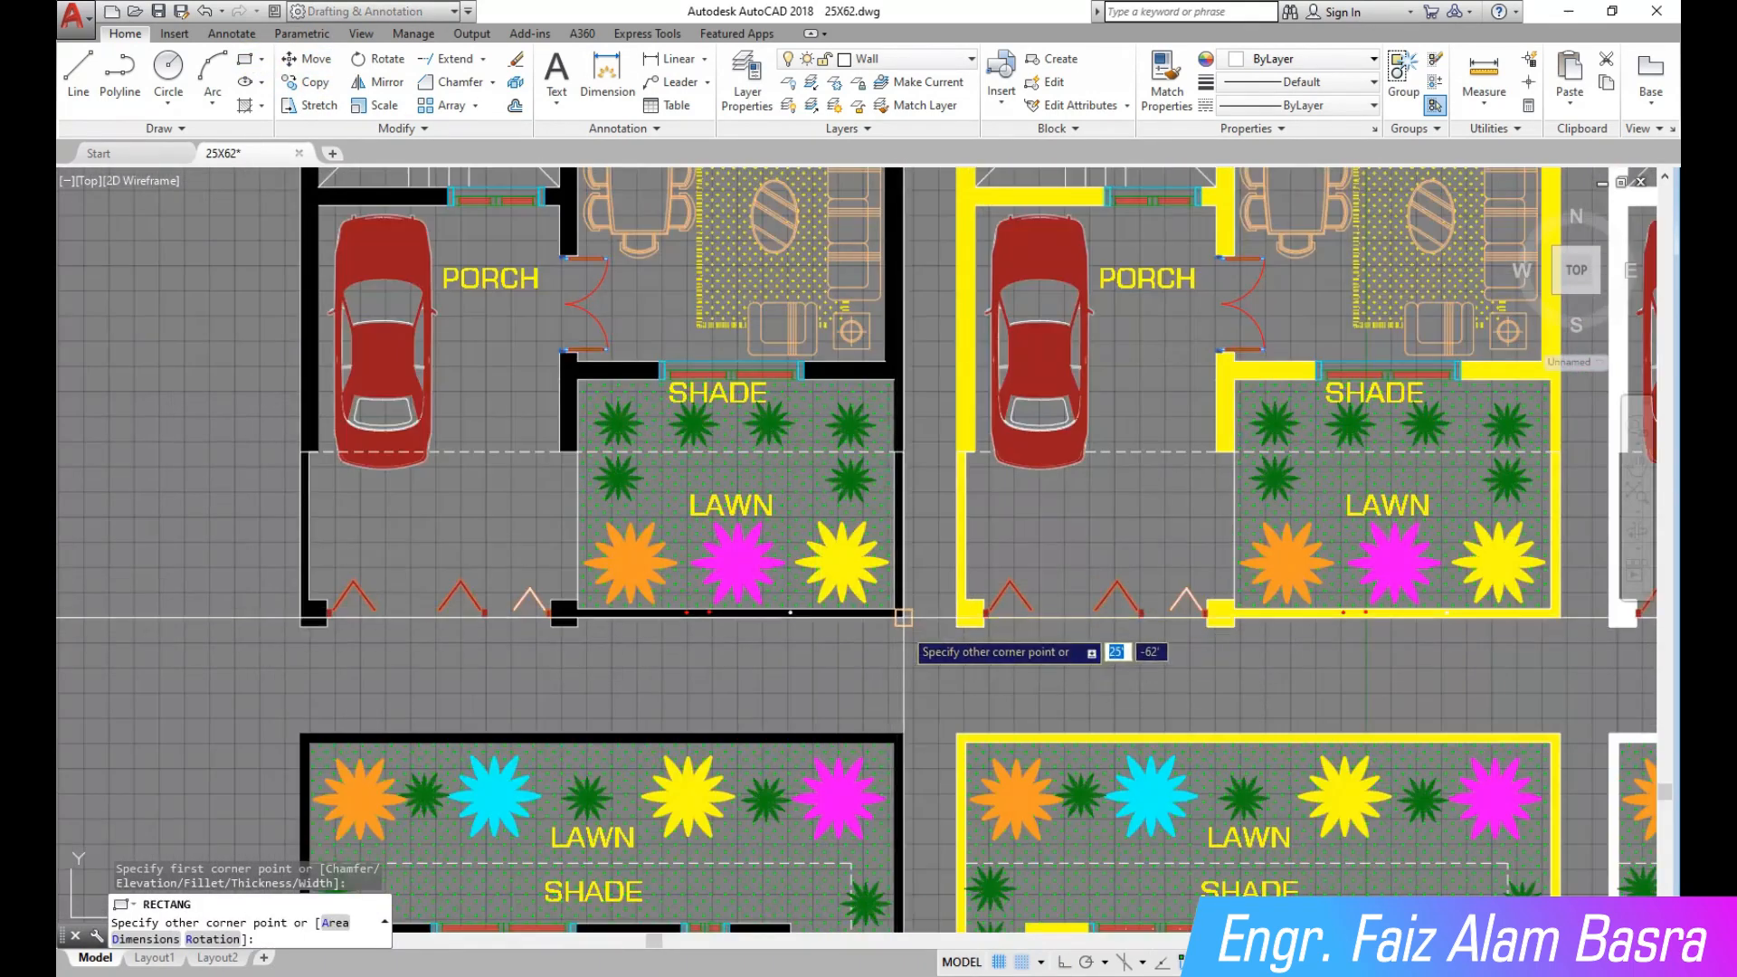
click(903, 618)
scroll(995, 628, down, 2)
Stretch the rectangle's two lower corners straight down to the outer face of the gate pillars.
click(308, 58)
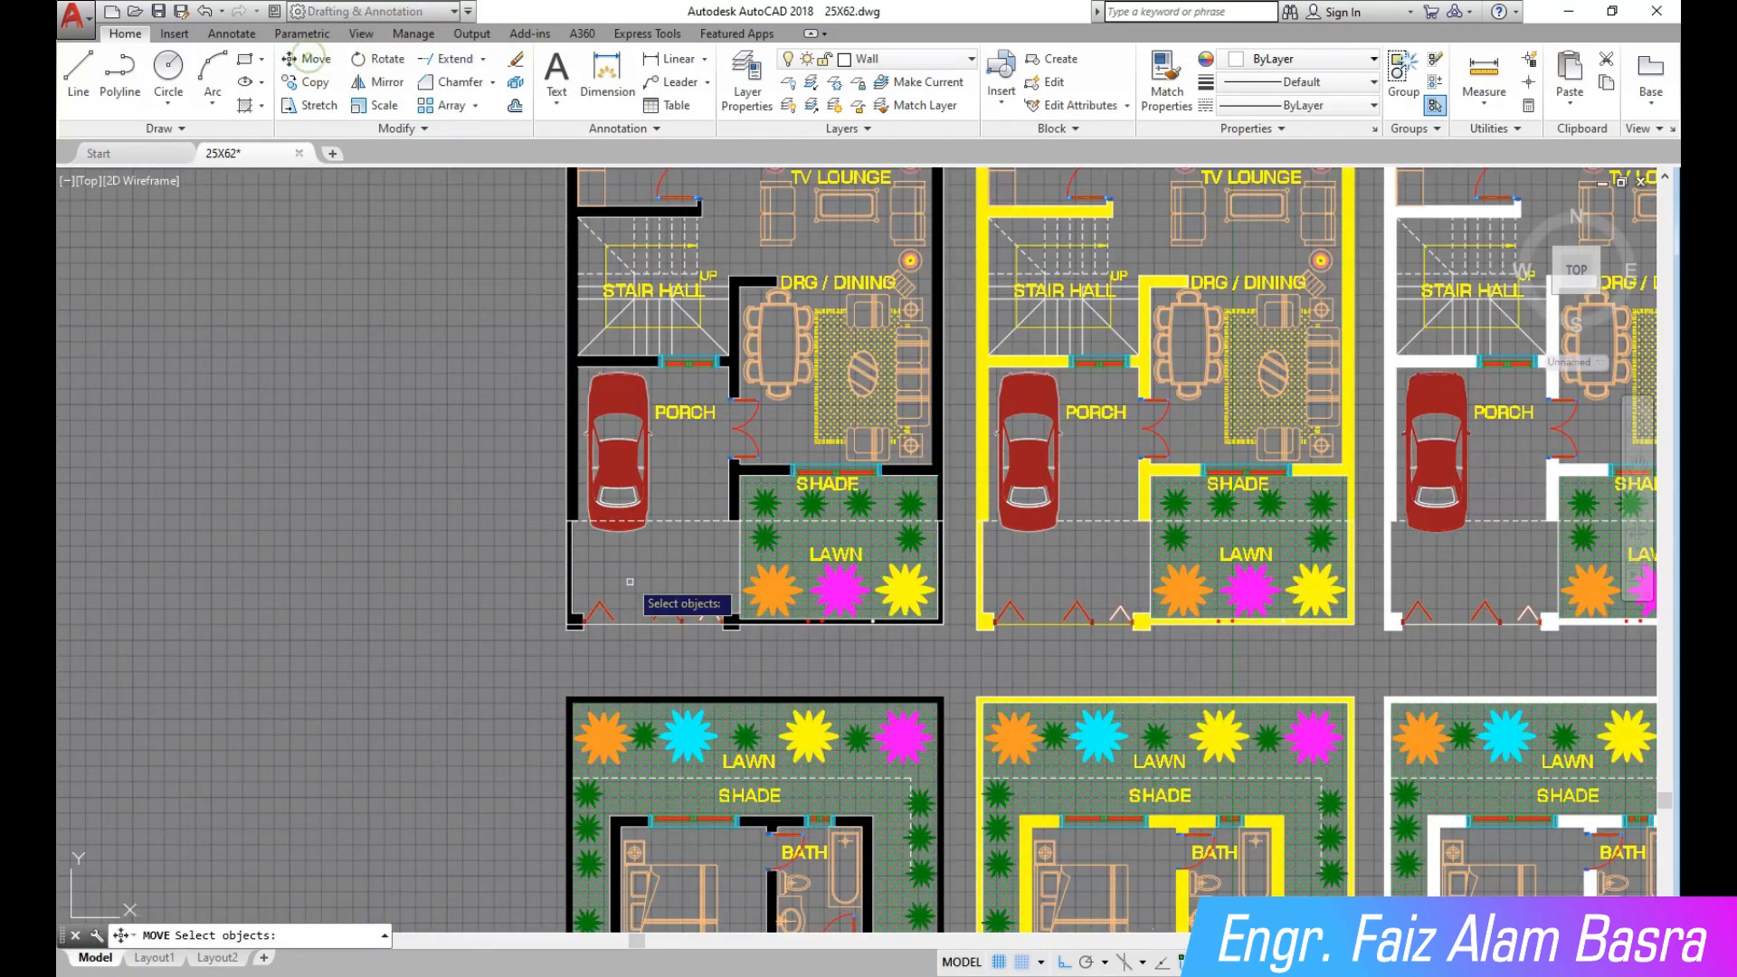
scroll(626, 630, up, 4)
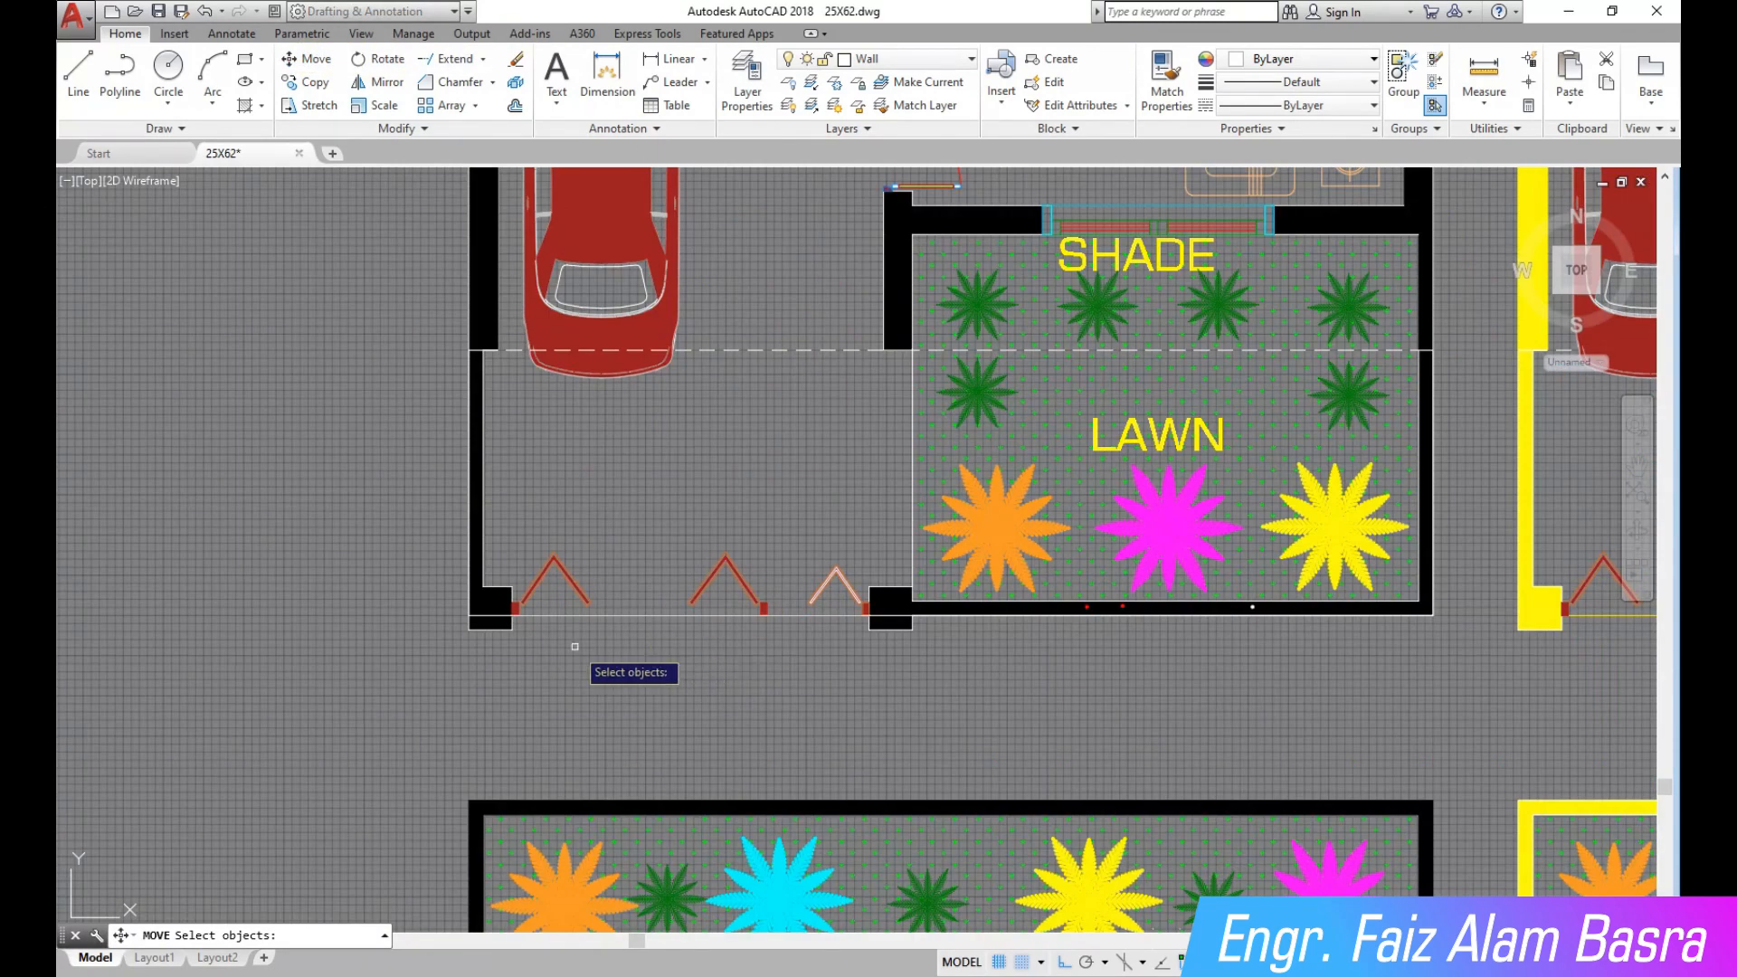
scroll(547, 633, up, 4)
key(Escape)
click(350, 588)
click(340, 588)
scroll(339, 624, down, 4)
scroll(1329, 486, up, 5)
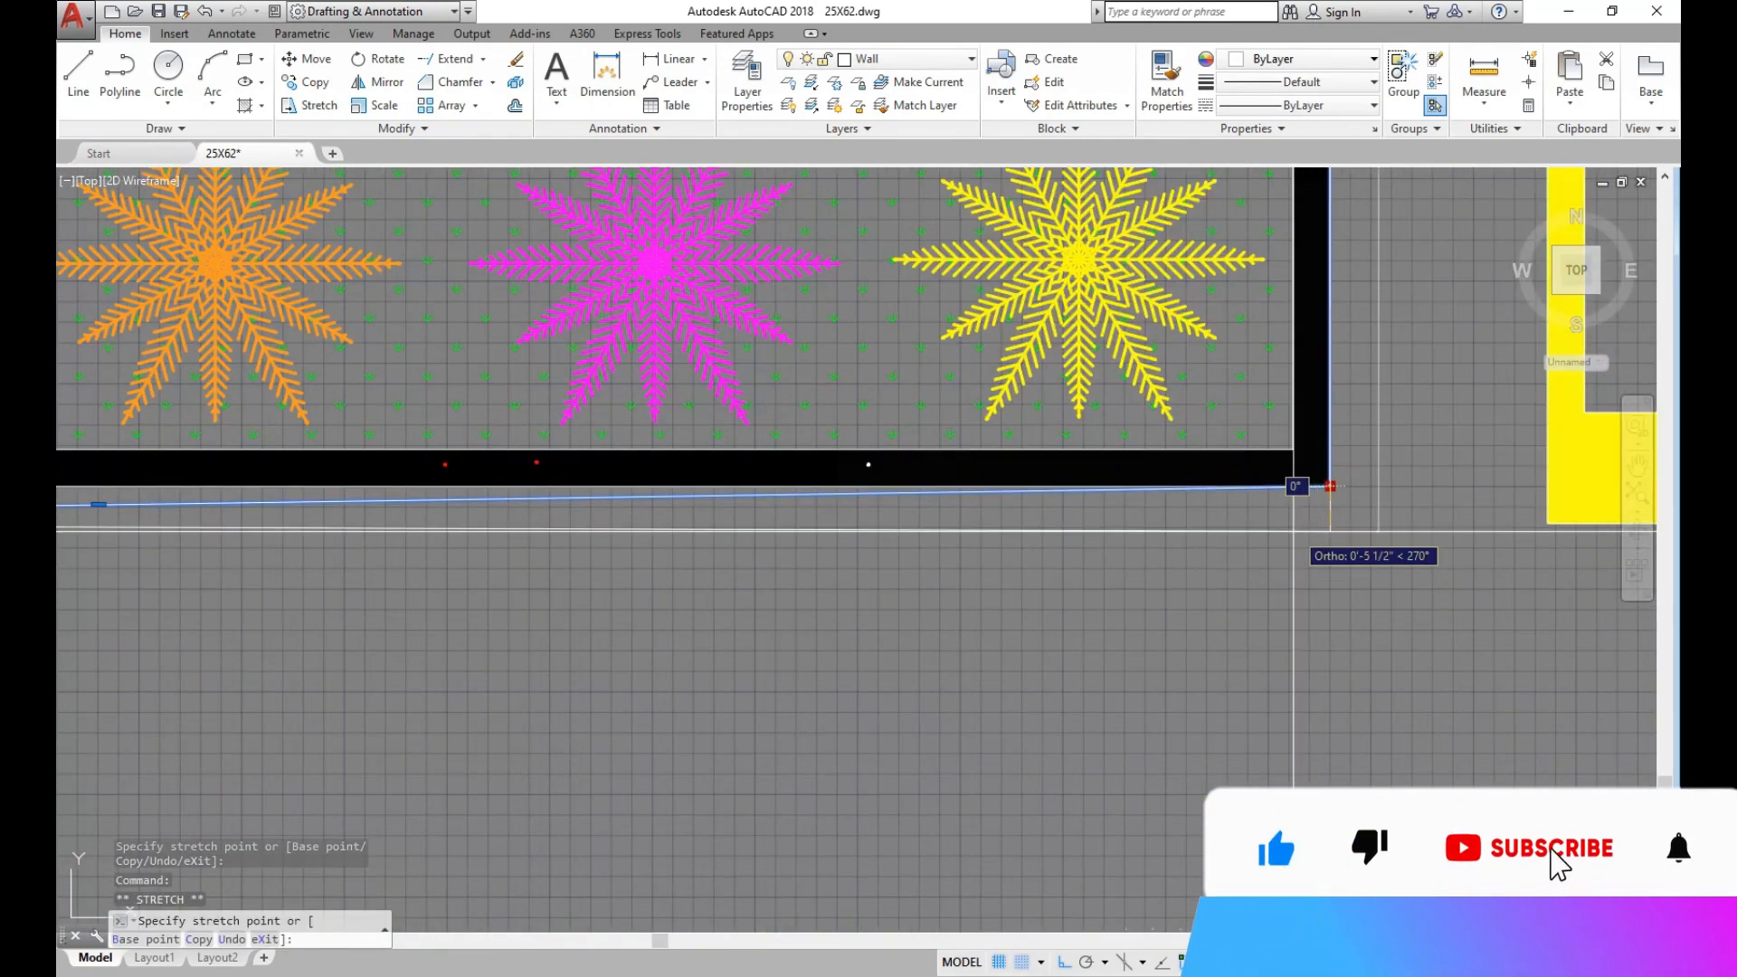
scroll(1329, 485, down, 2)
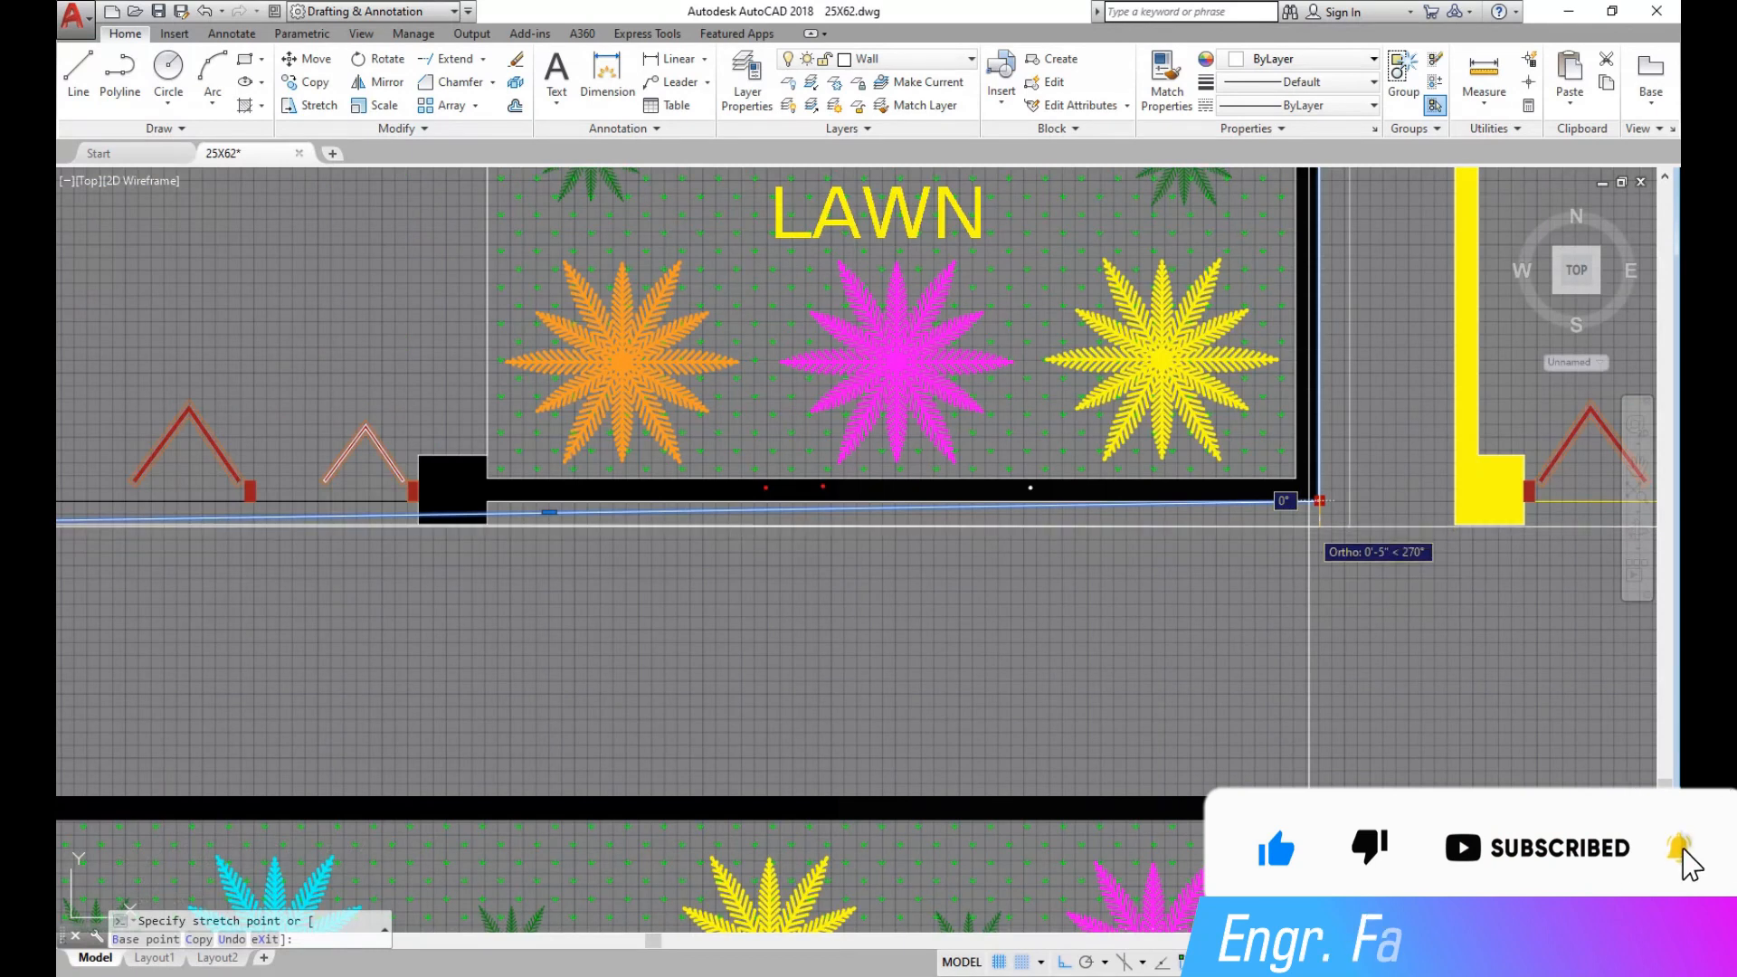
scroll(435, 527, up, 4)
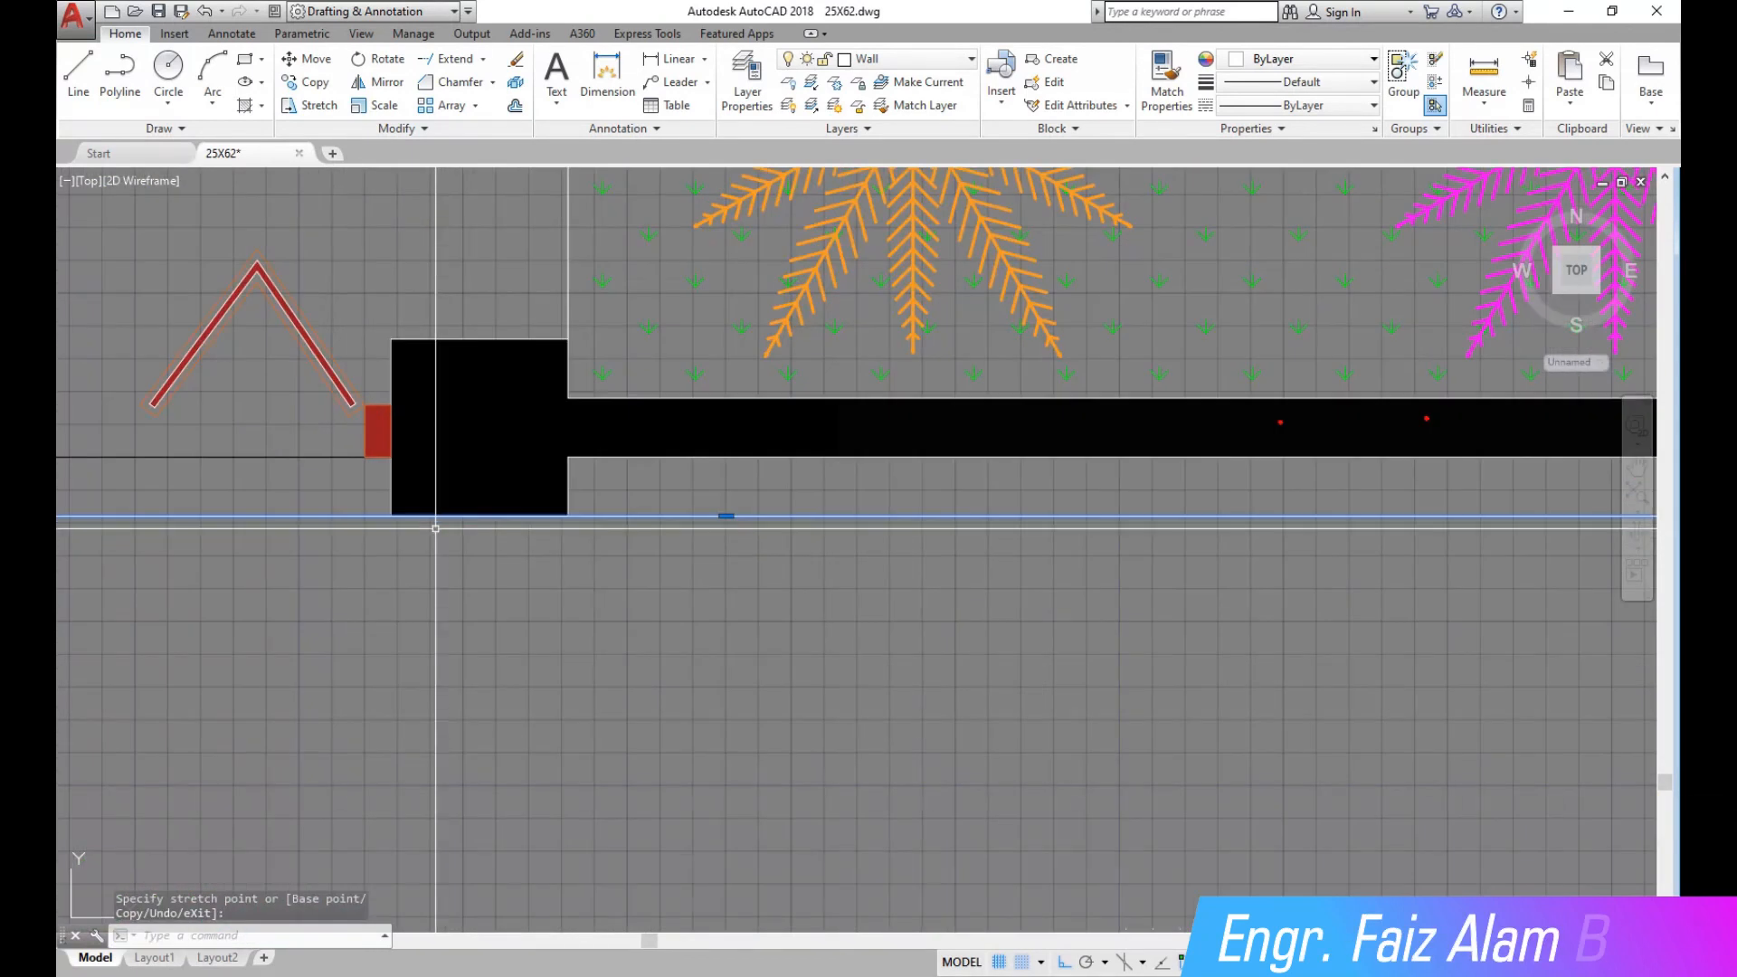
click(529, 529)
scroll(534, 525, down, 6)
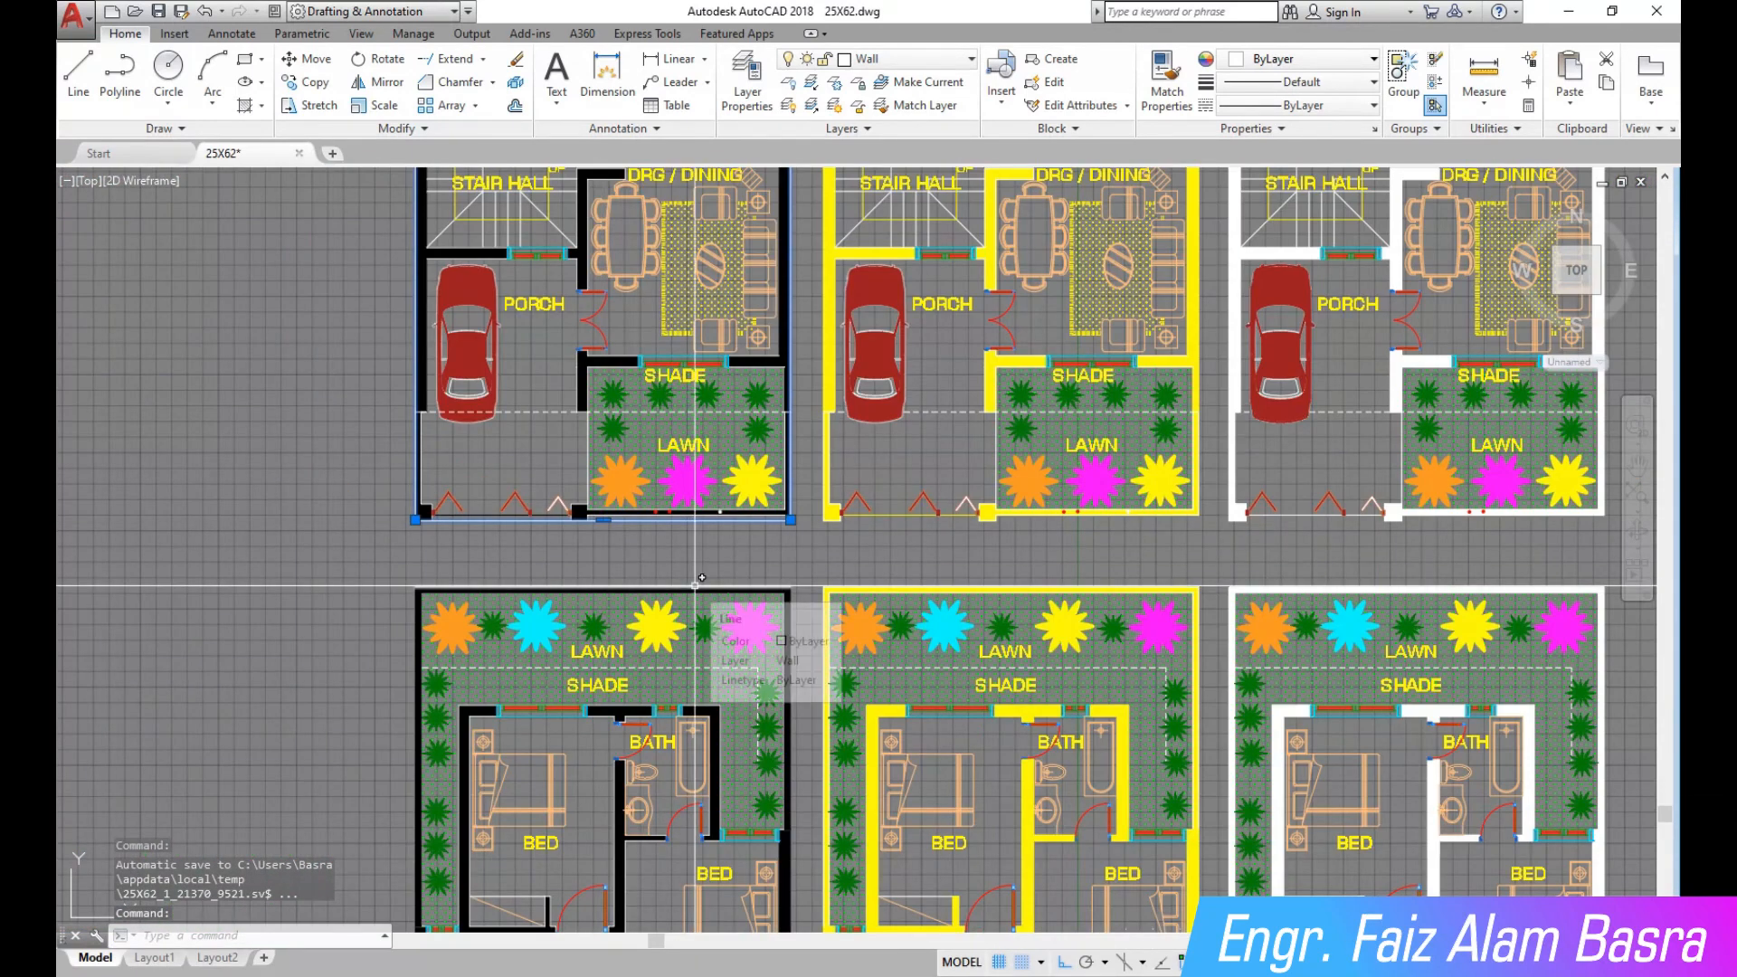
key(Escape)
Move the rectangle horizontally off the black-walled plan into the empty area beside it.
scroll(966, 569, down, 1)
click(316, 59)
scroll(660, 533, up, 6)
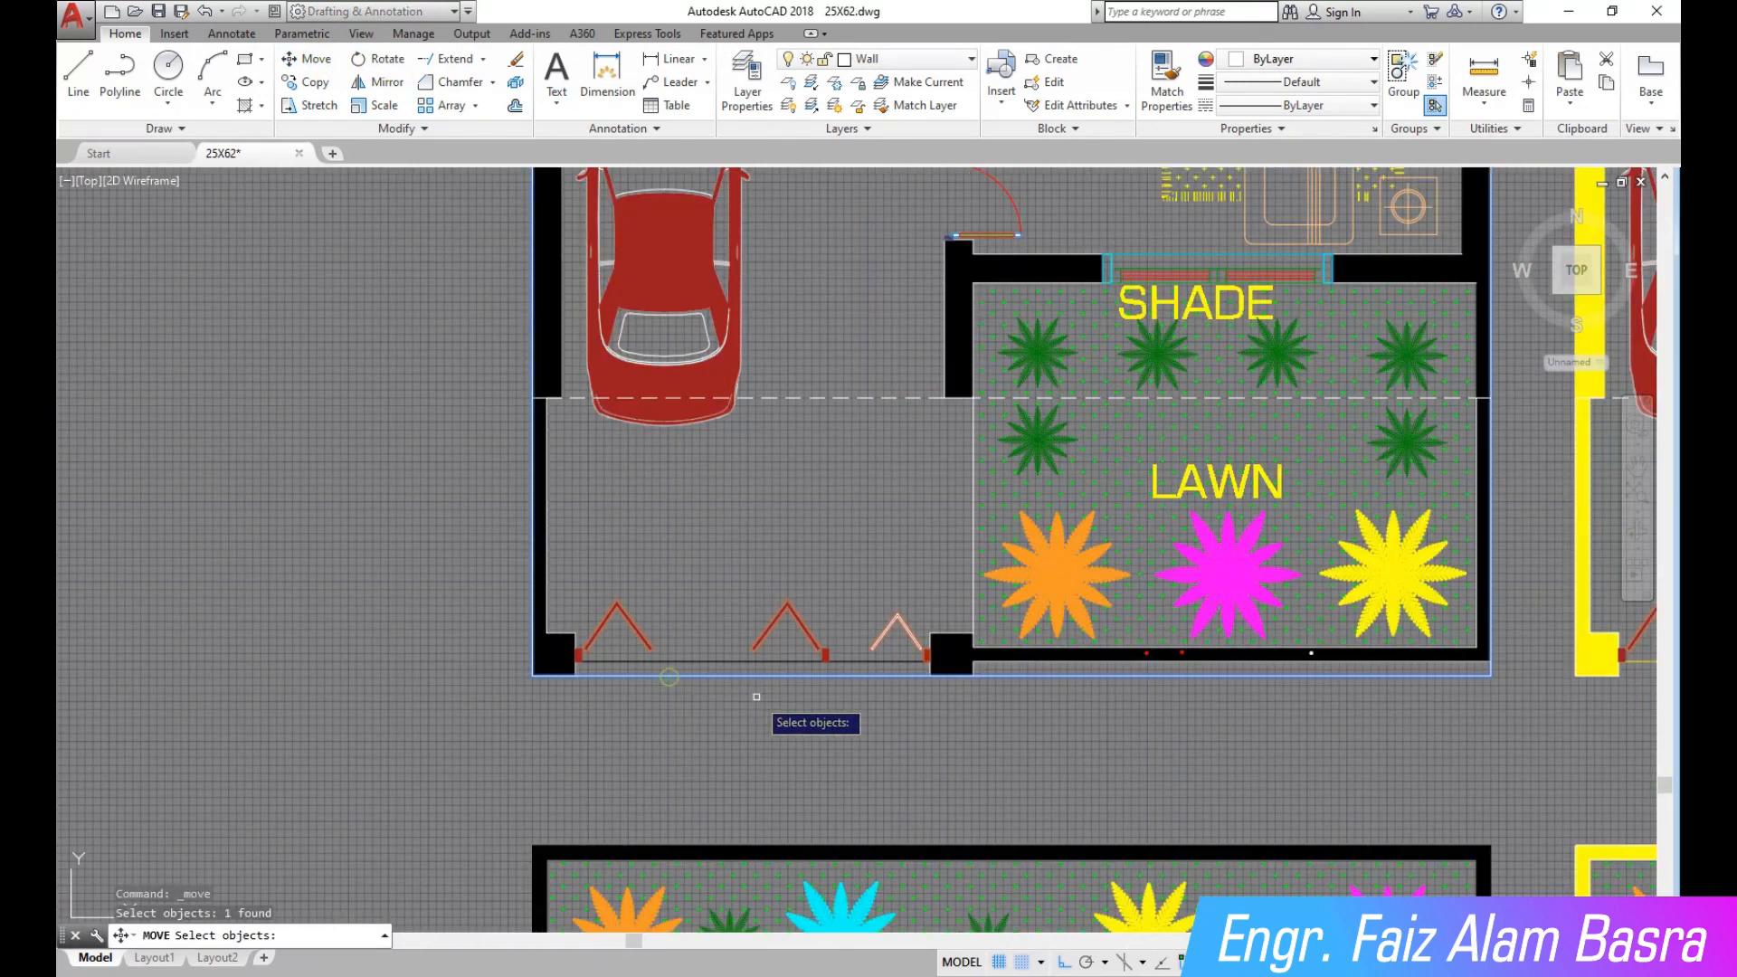
right_click(756, 697)
click(758, 697)
scroll(1033, 653, down, 2)
click(148, 589)
Match the black wall hatch's properties onto the outlines of the gate pillars and front lawn walls in the upper black-walled plan.
click(1154, 80)
click(731, 362)
scroll(761, 672, up, 4)
click(693, 702)
click(634, 568)
click(1450, 699)
click(1334, 607)
scroll(710, 609, down, 5)
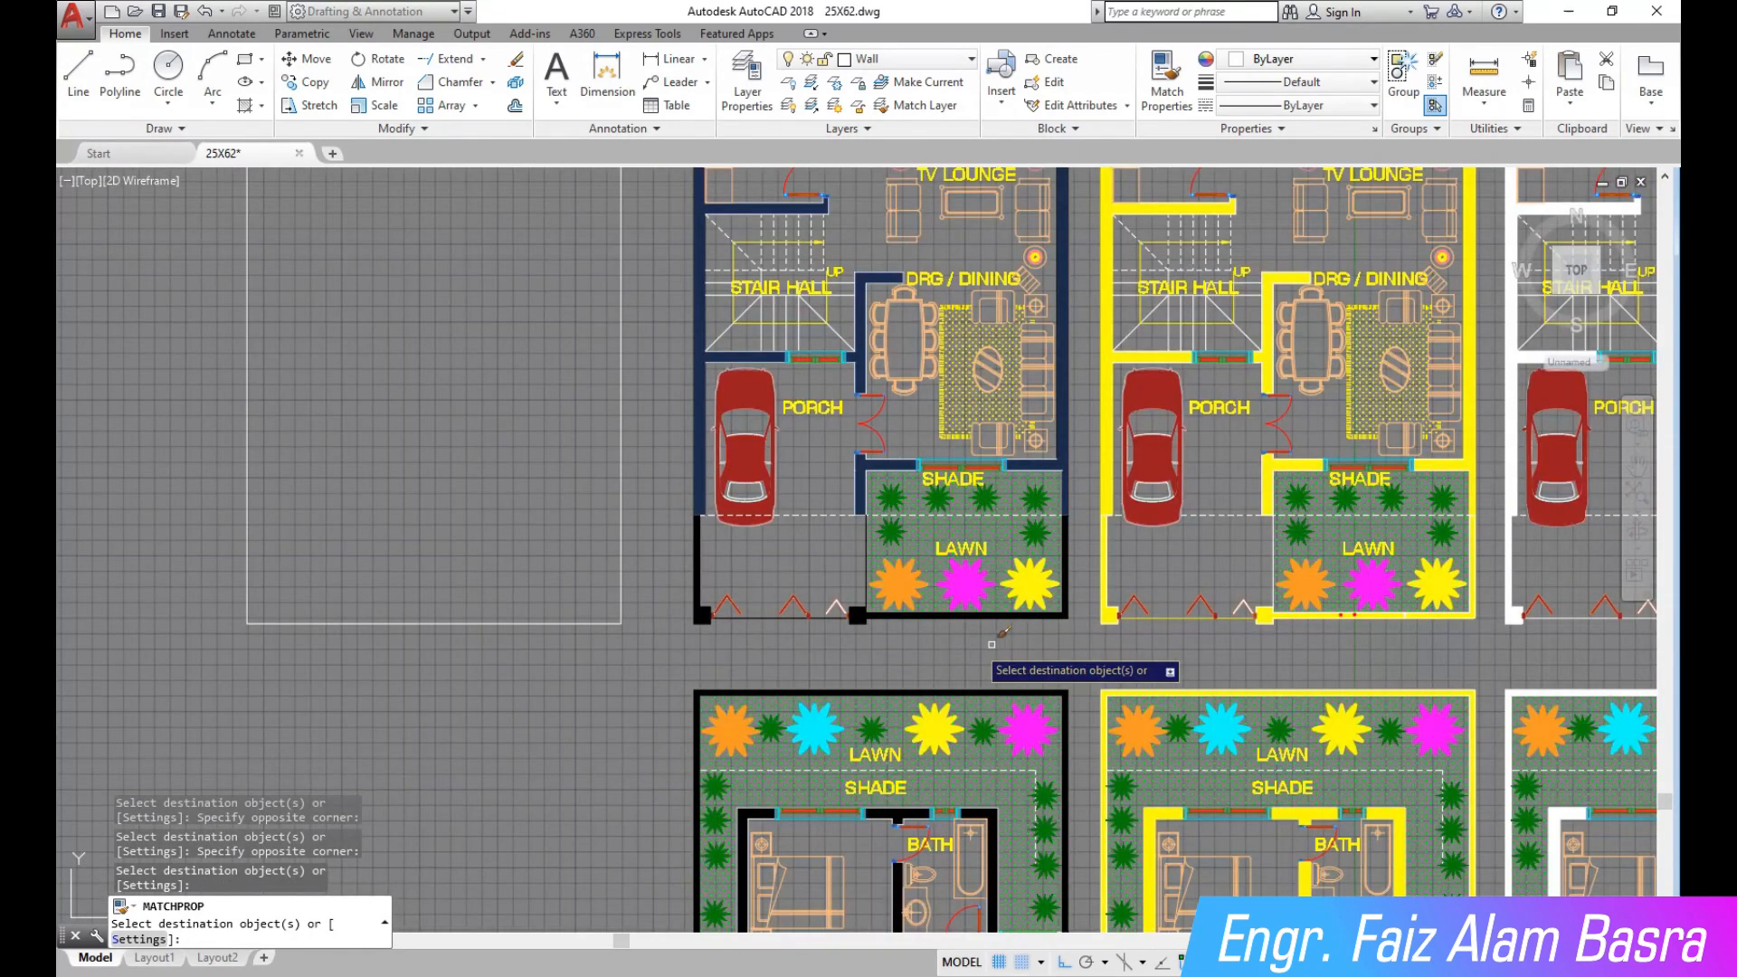
scroll(1096, 535, up, 5)
click(1015, 270)
click(942, 201)
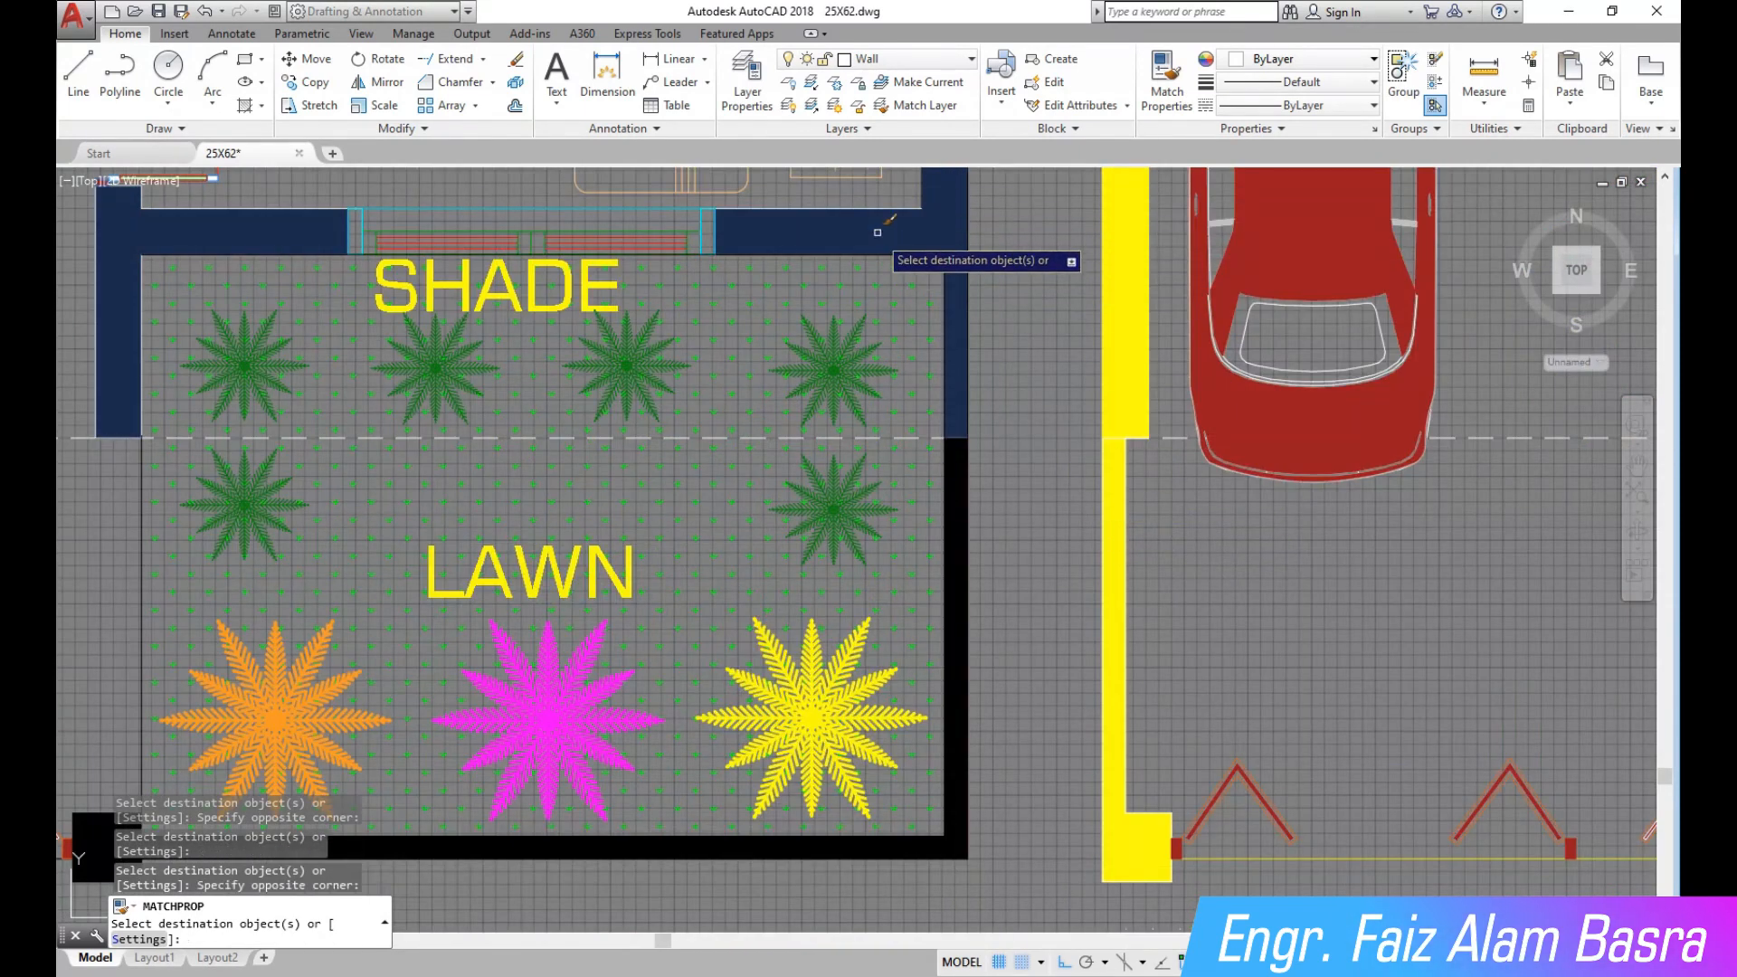
Match the same black properties onto the wall outlines around the shade, porch and drawing/dining room.
scroll(884, 550, down, 5)
scroll(571, 431, up, 6)
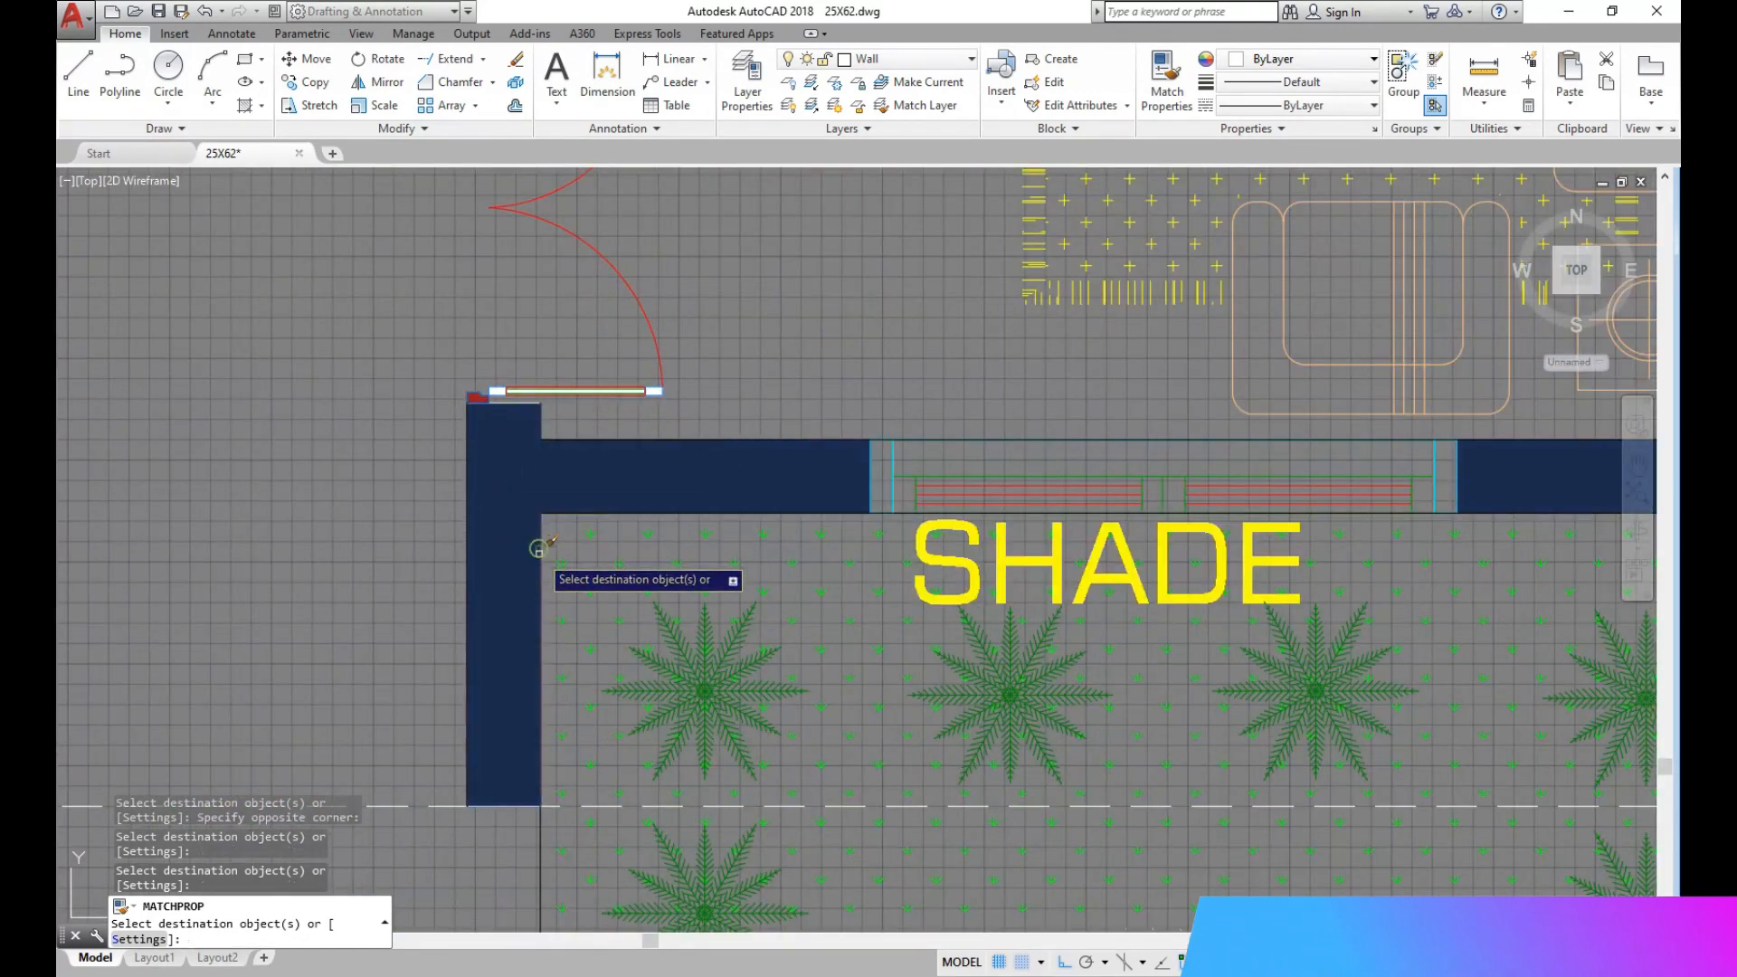
scroll(538, 548, down, 2)
scroll(619, 626, up, 4)
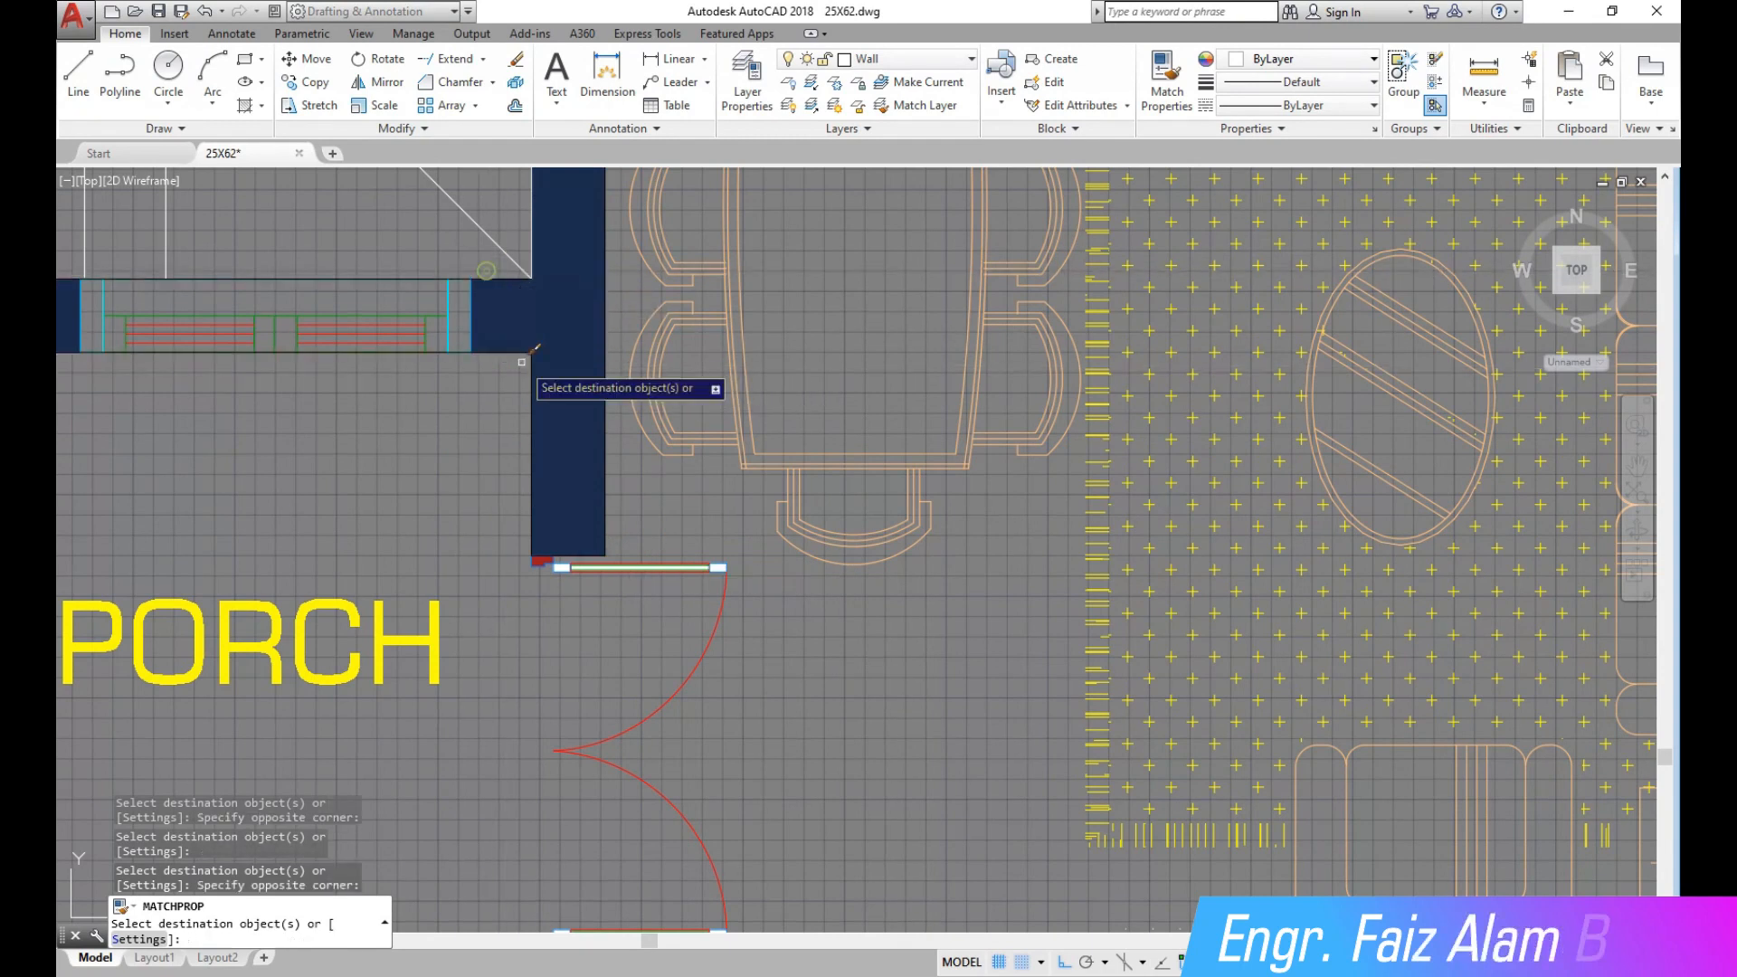
scroll(646, 489, down, 4)
scroll(464, 490, down, 3)
scroll(533, 340, up, 7)
click(641, 462)
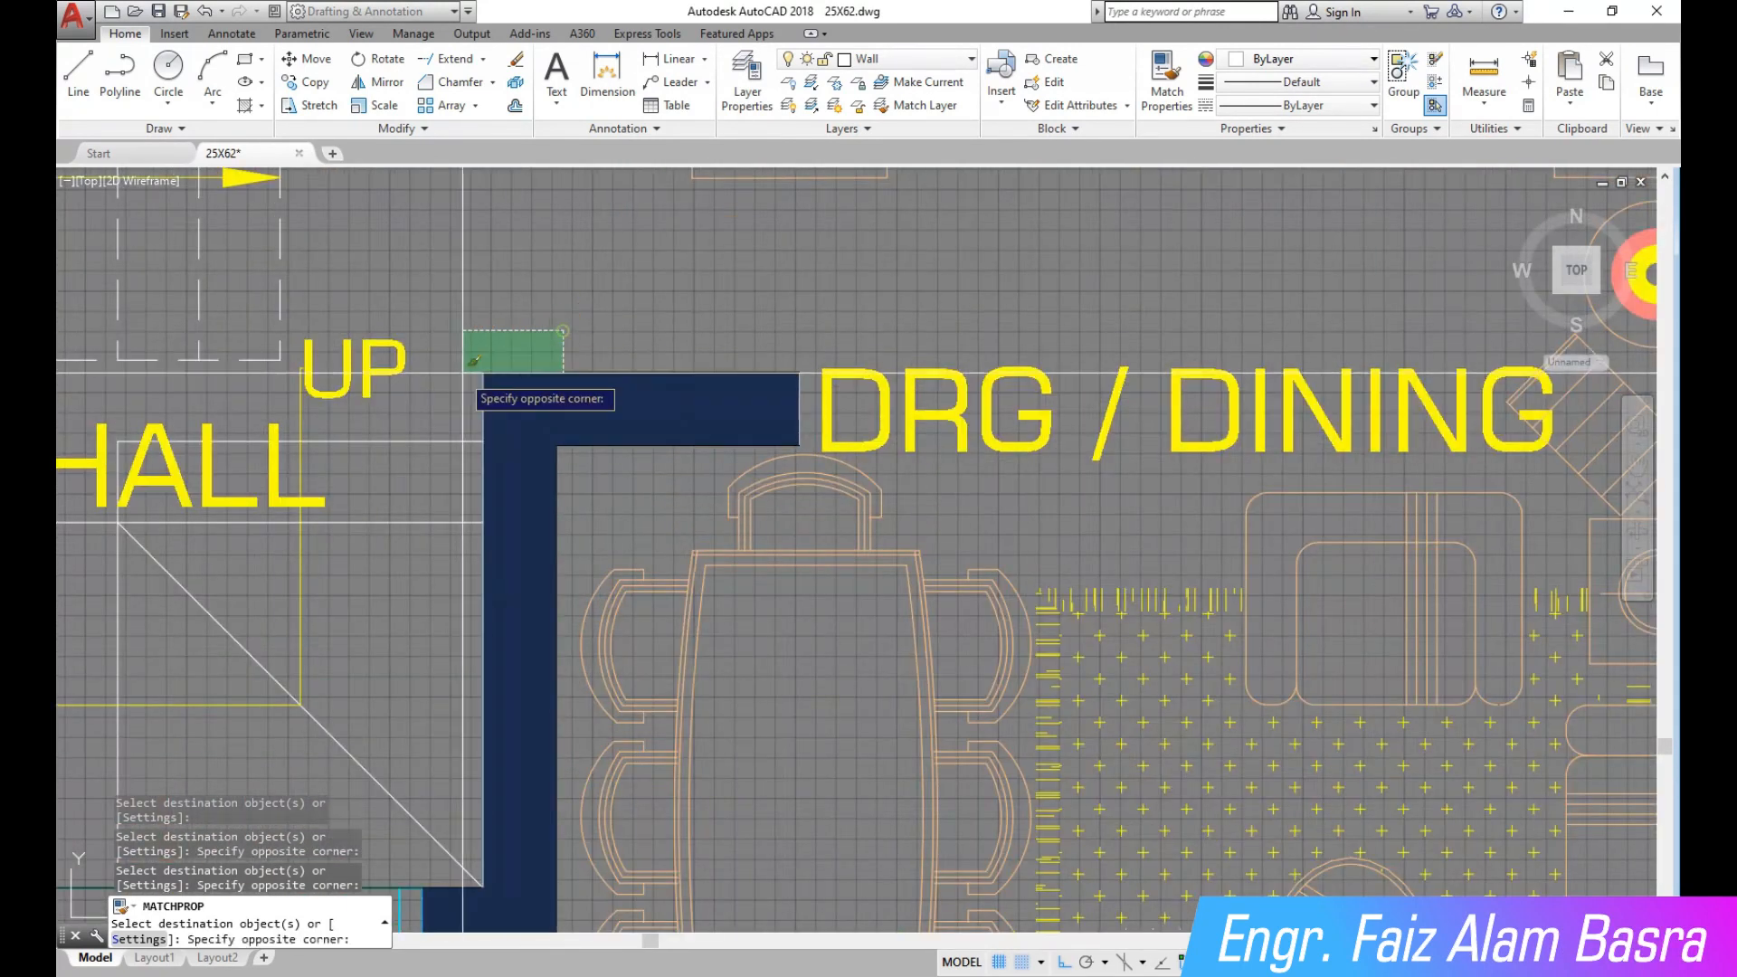
click(490, 354)
Match the same black properties onto the wall outlines around the stair hall, kitchen and TV lounge.
scroll(349, 434, down, 5)
scroll(570, 536, up, 6)
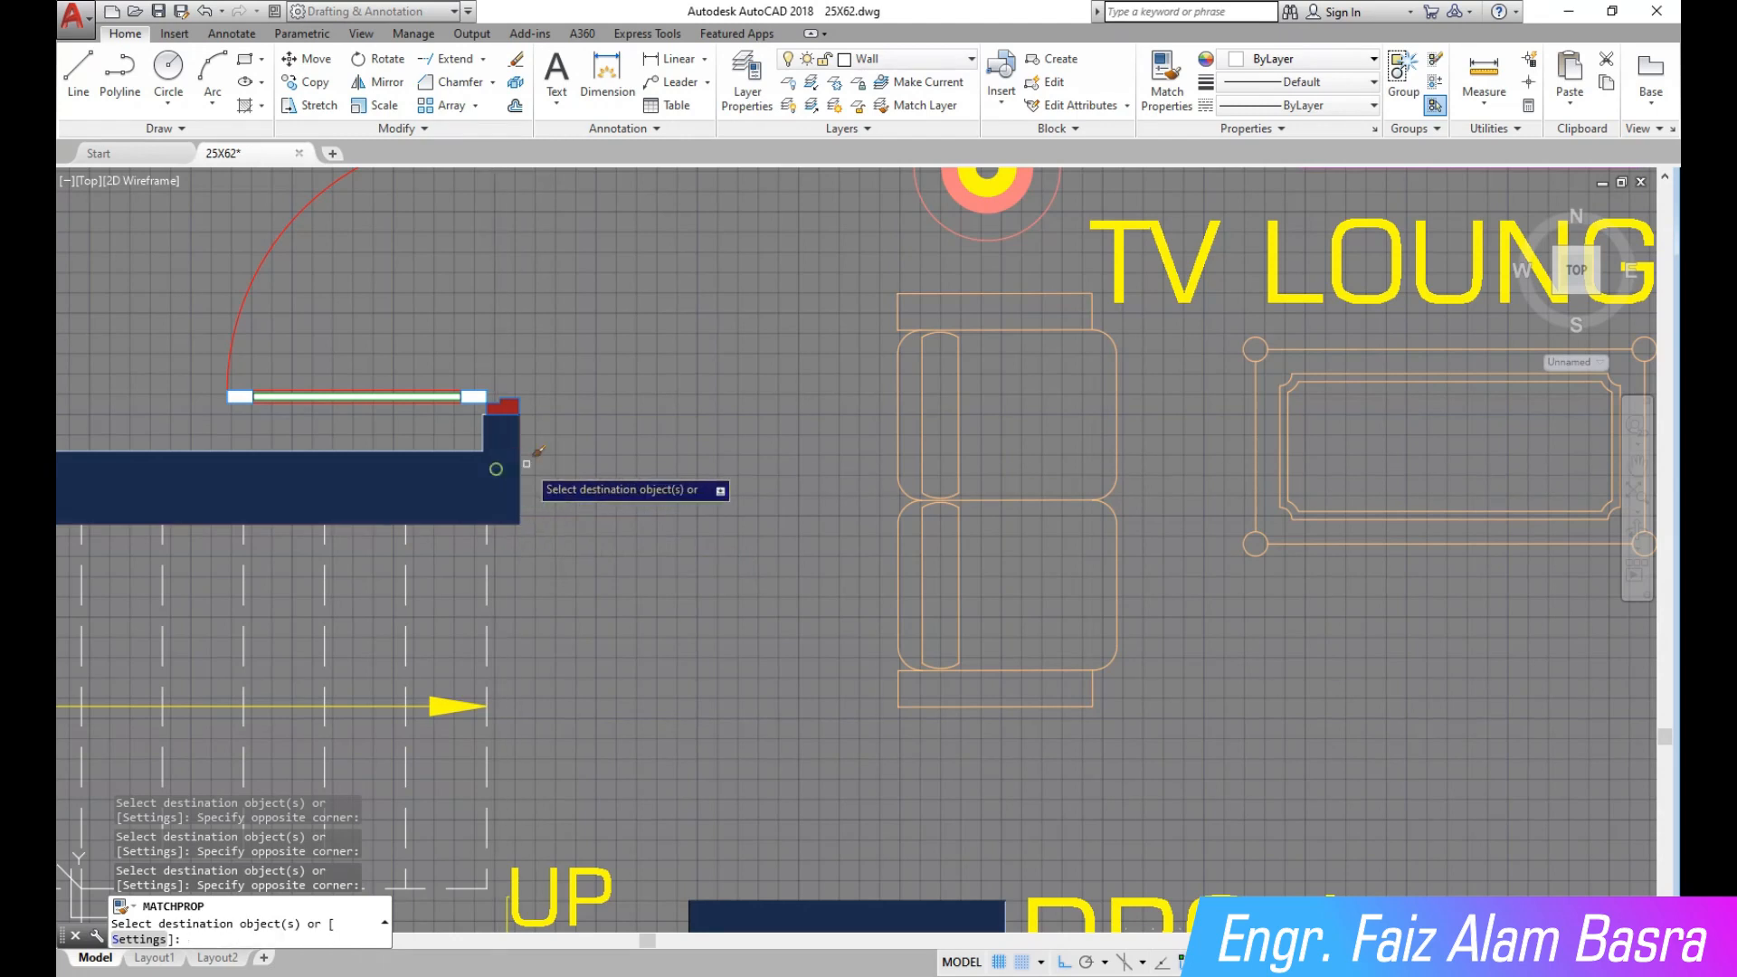
scroll(540, 437, down, 5)
scroll(557, 362, up, 8)
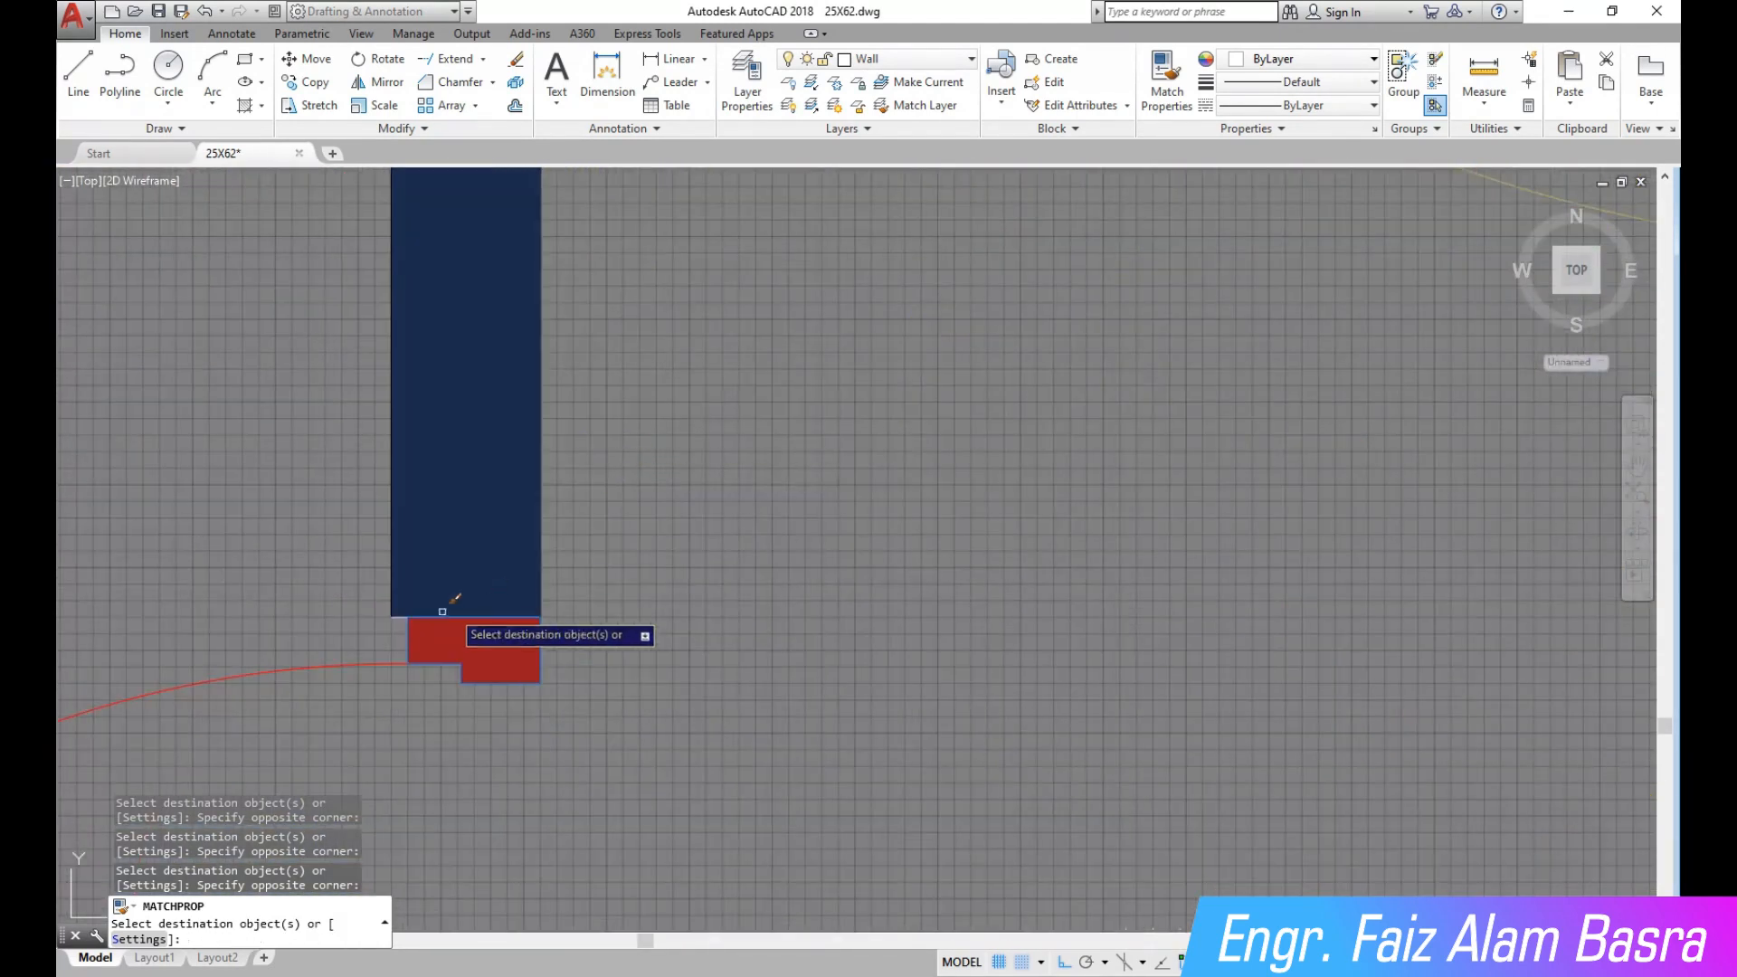
scroll(336, 635, down, 6)
scroll(1071, 545, up, 4)
click(1002, 354)
click(628, 651)
click(426, 525)
scroll(548, 450, down, 4)
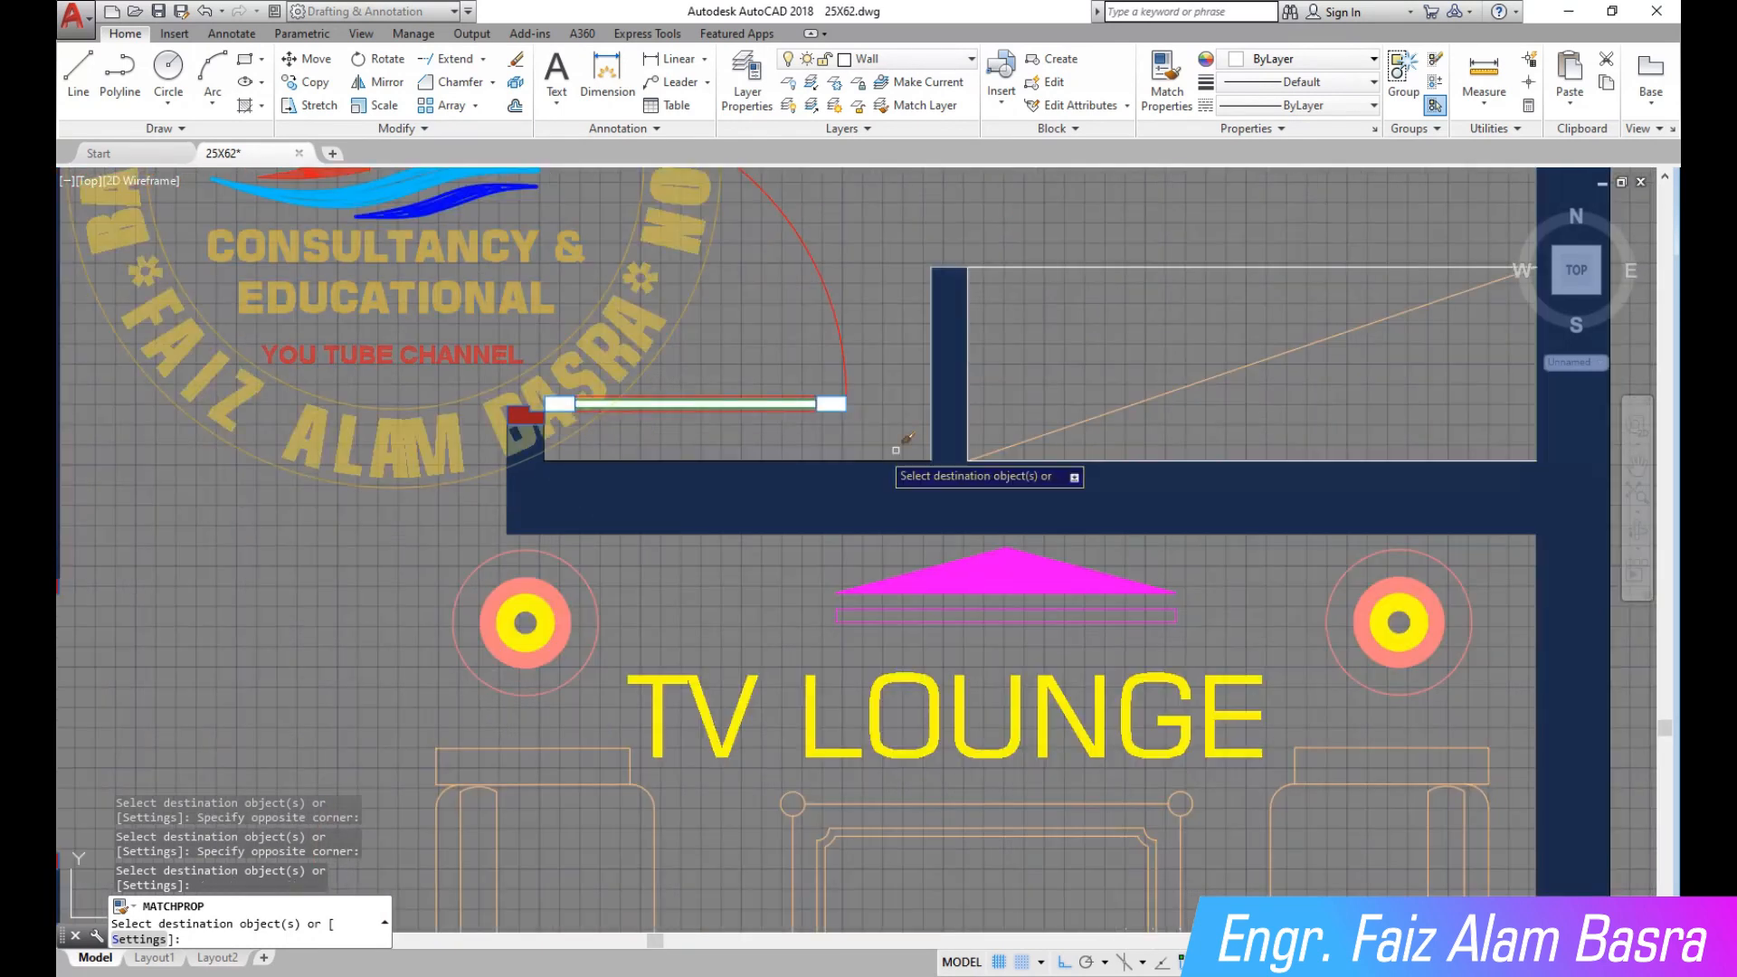
scroll(985, 347, up, 4)
key(Escape)
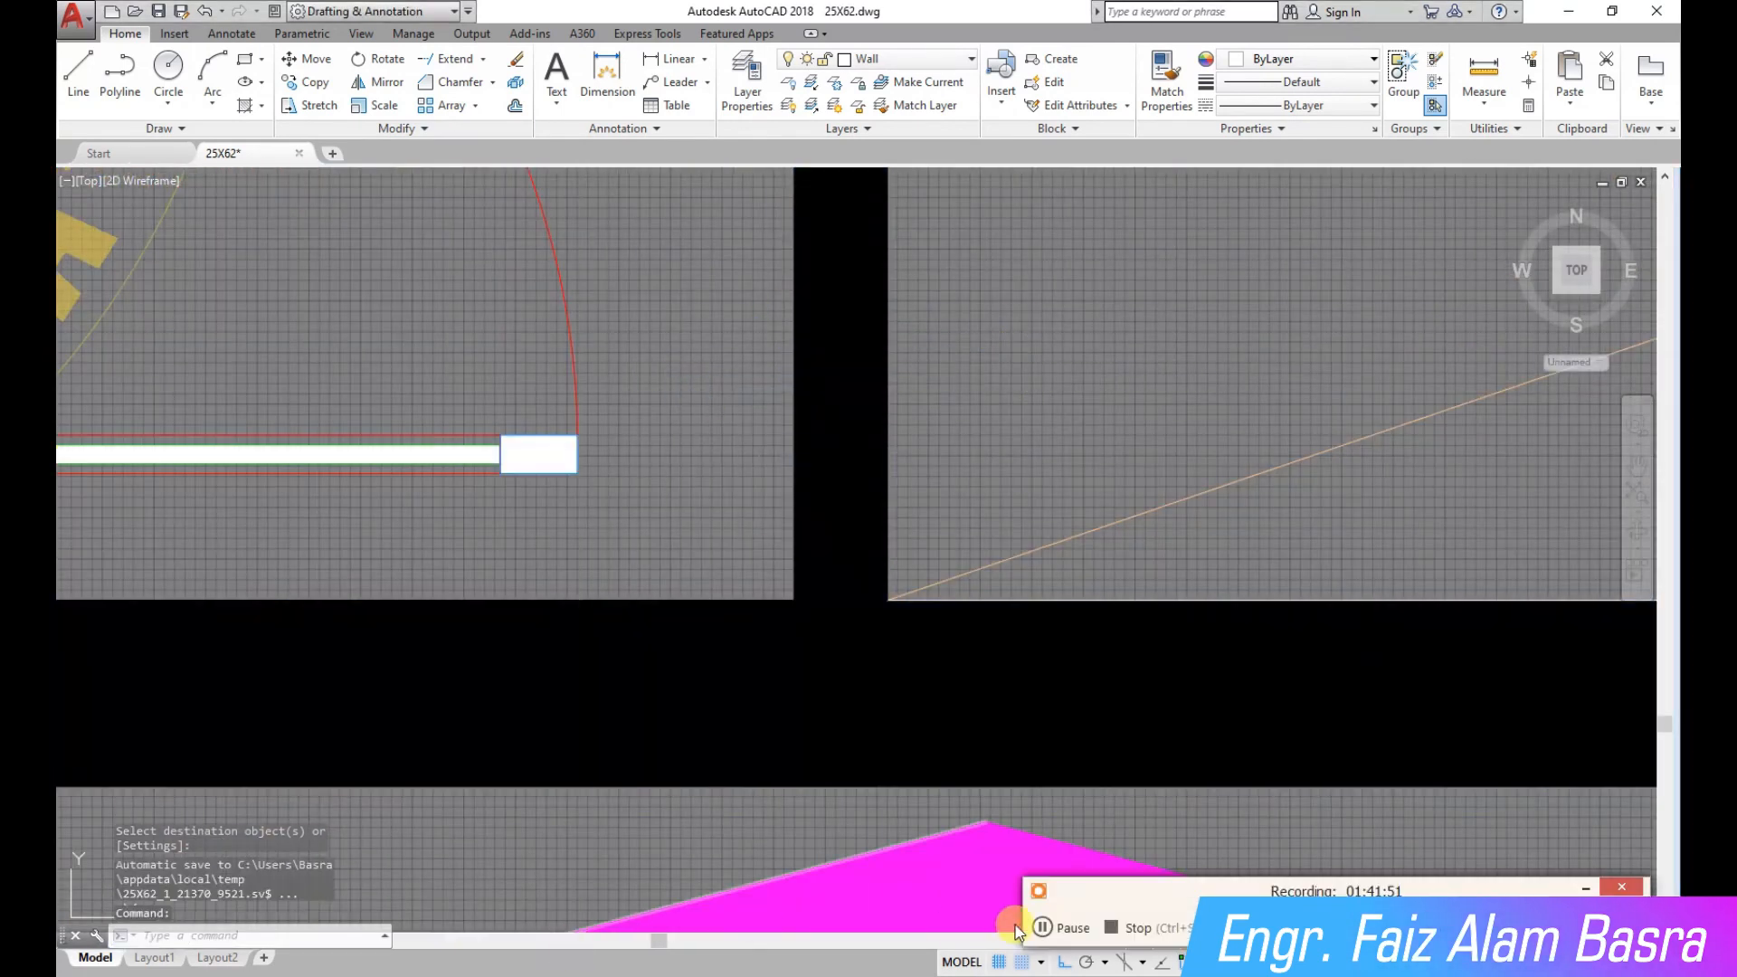
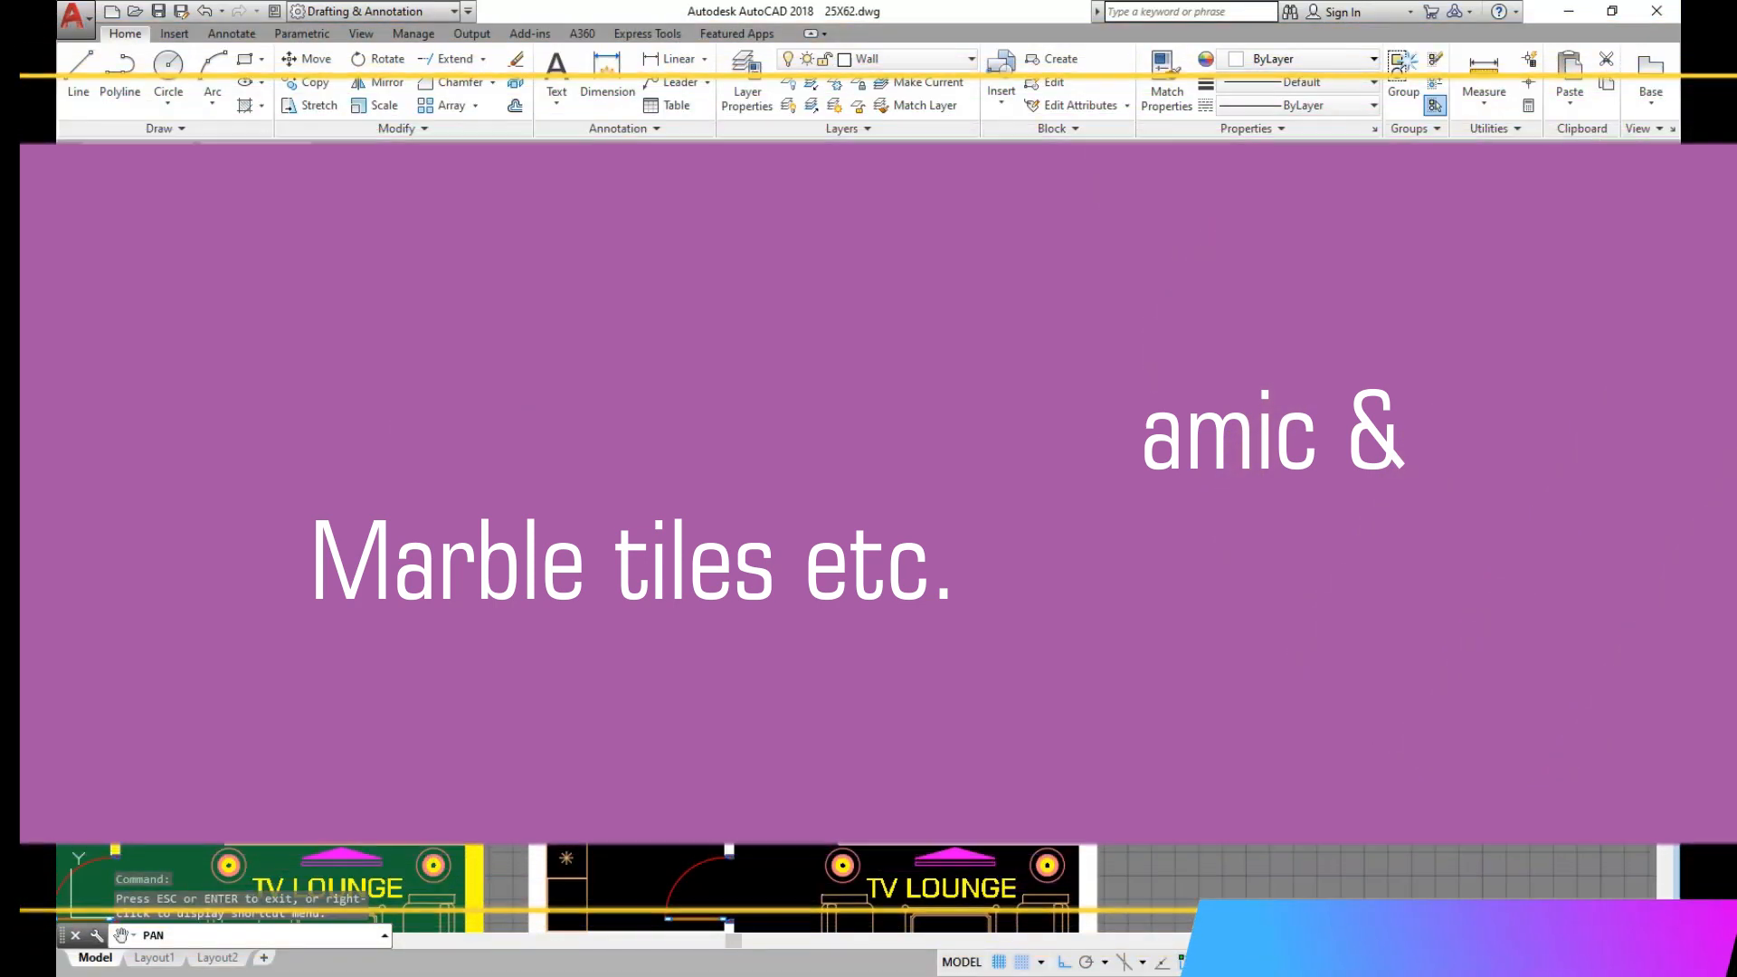
Change the solid green floor hatch of the black-walled plan to blue.
mouse_move(1256, 733)
mouse_down()
mouse_move(1247, 432)
mouse_move(1334, 412)
mouse_move(1336, 391)
mouse_up()
drag(1310, 572, 1359, 439)
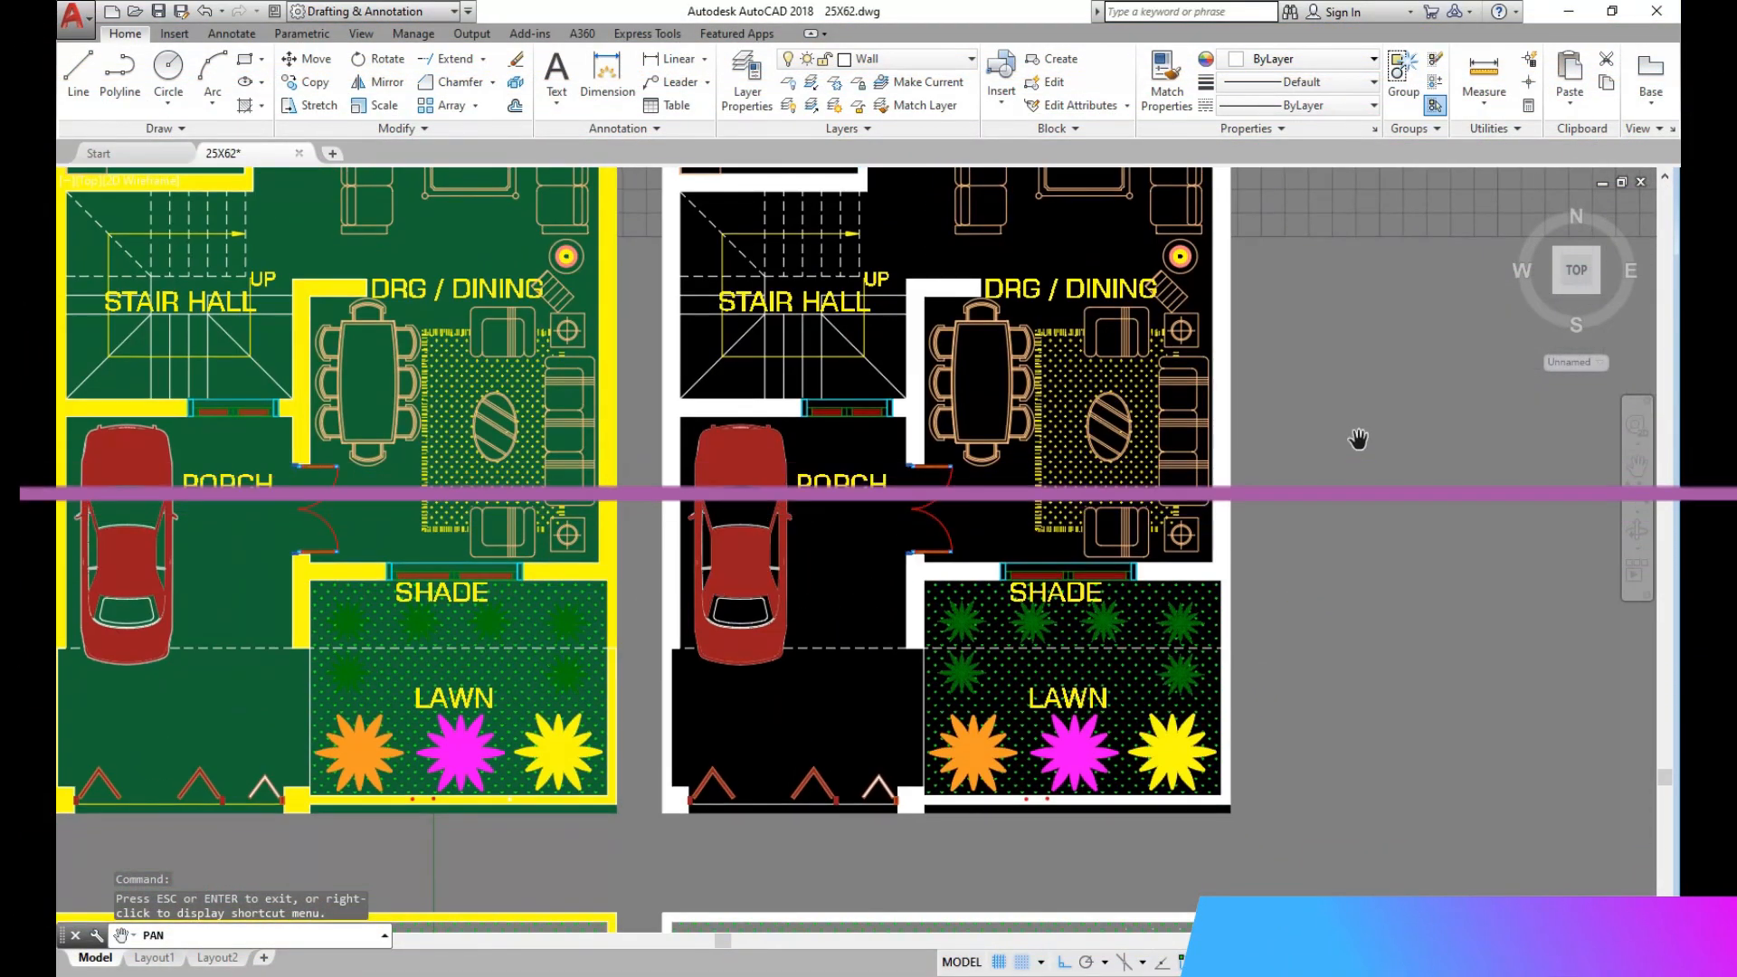
drag(1056, 422, 1236, 546)
drag(291, 328, 1000, 605)
scroll(961, 586, down, 2)
right_click(466, 416)
click(476, 430)
click(660, 371)
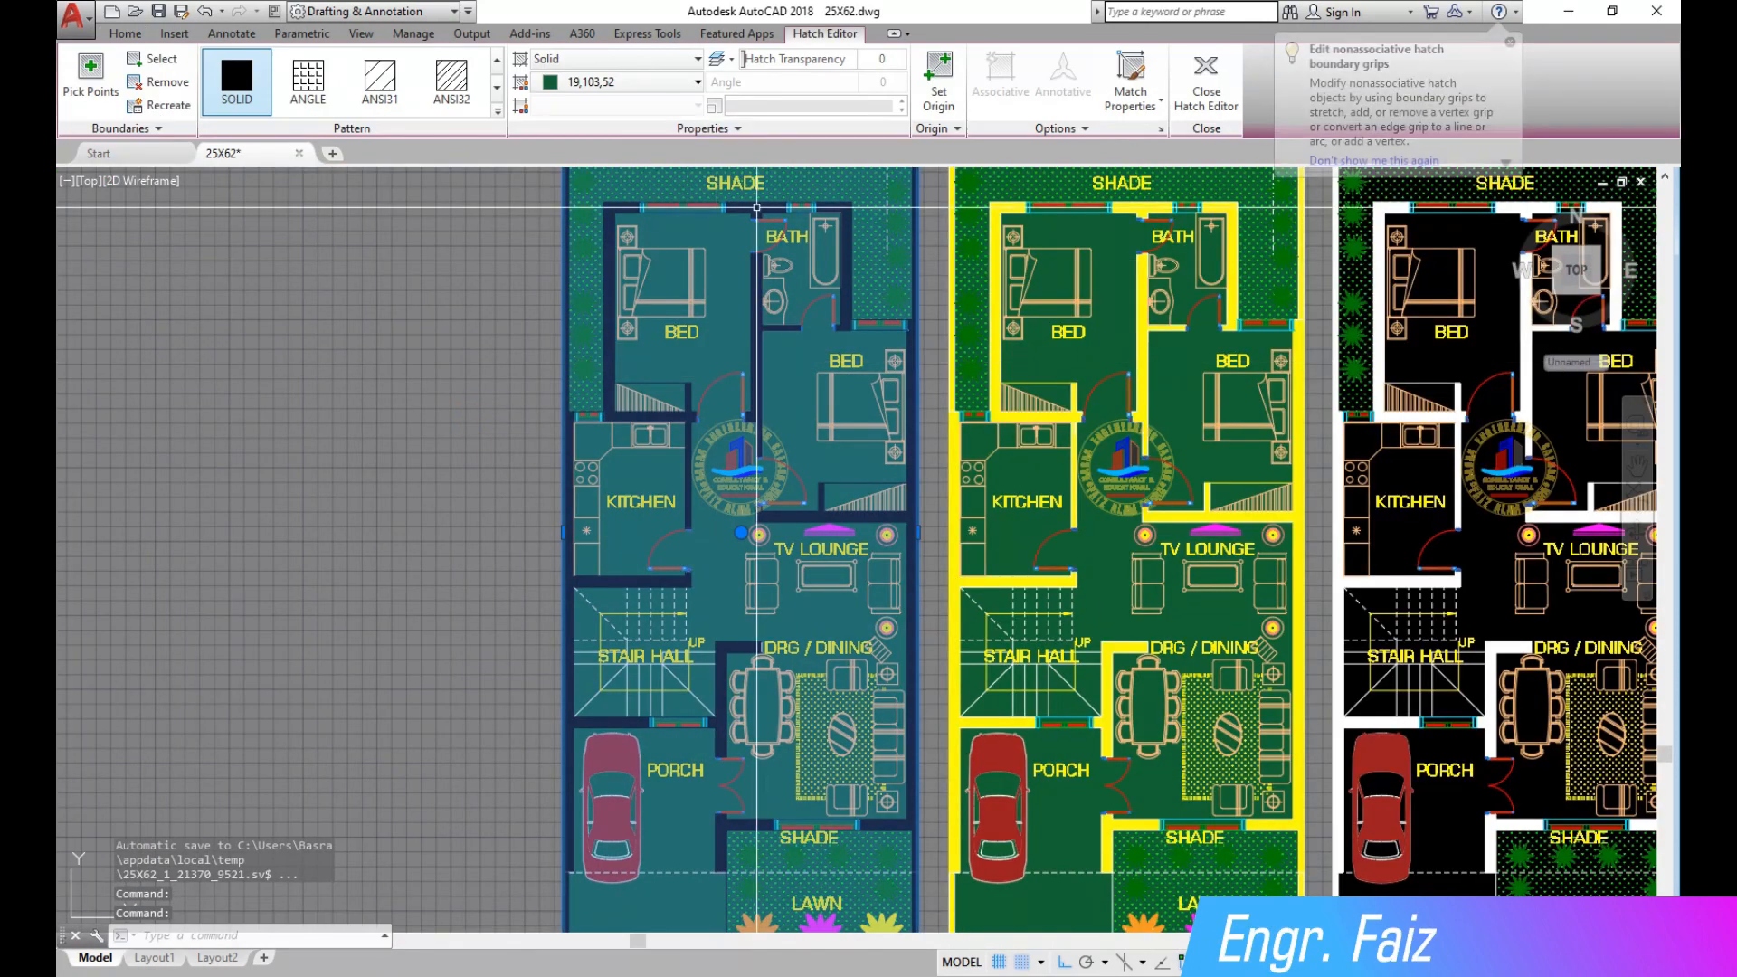
click(699, 84)
click(617, 243)
key(Escape)
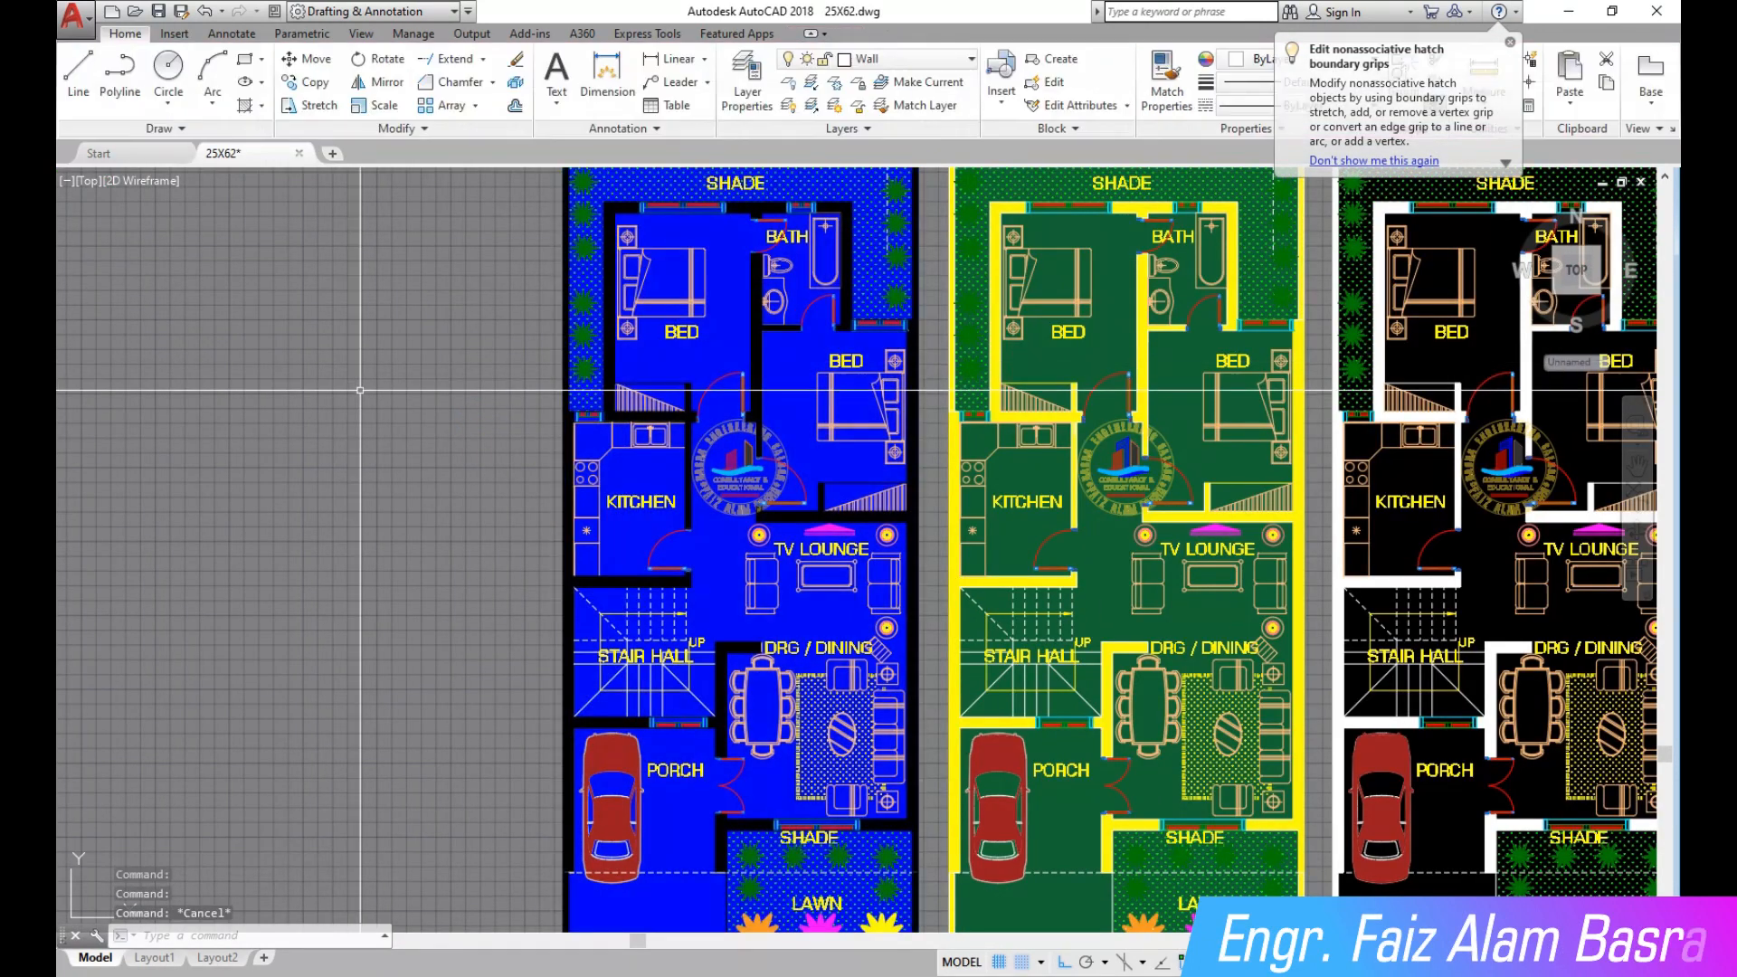
Try to copy the whole blue-floored plan with black walls into the empty space beside it.
scroll(616, 427, down, 2)
scroll(811, 234, up, 4)
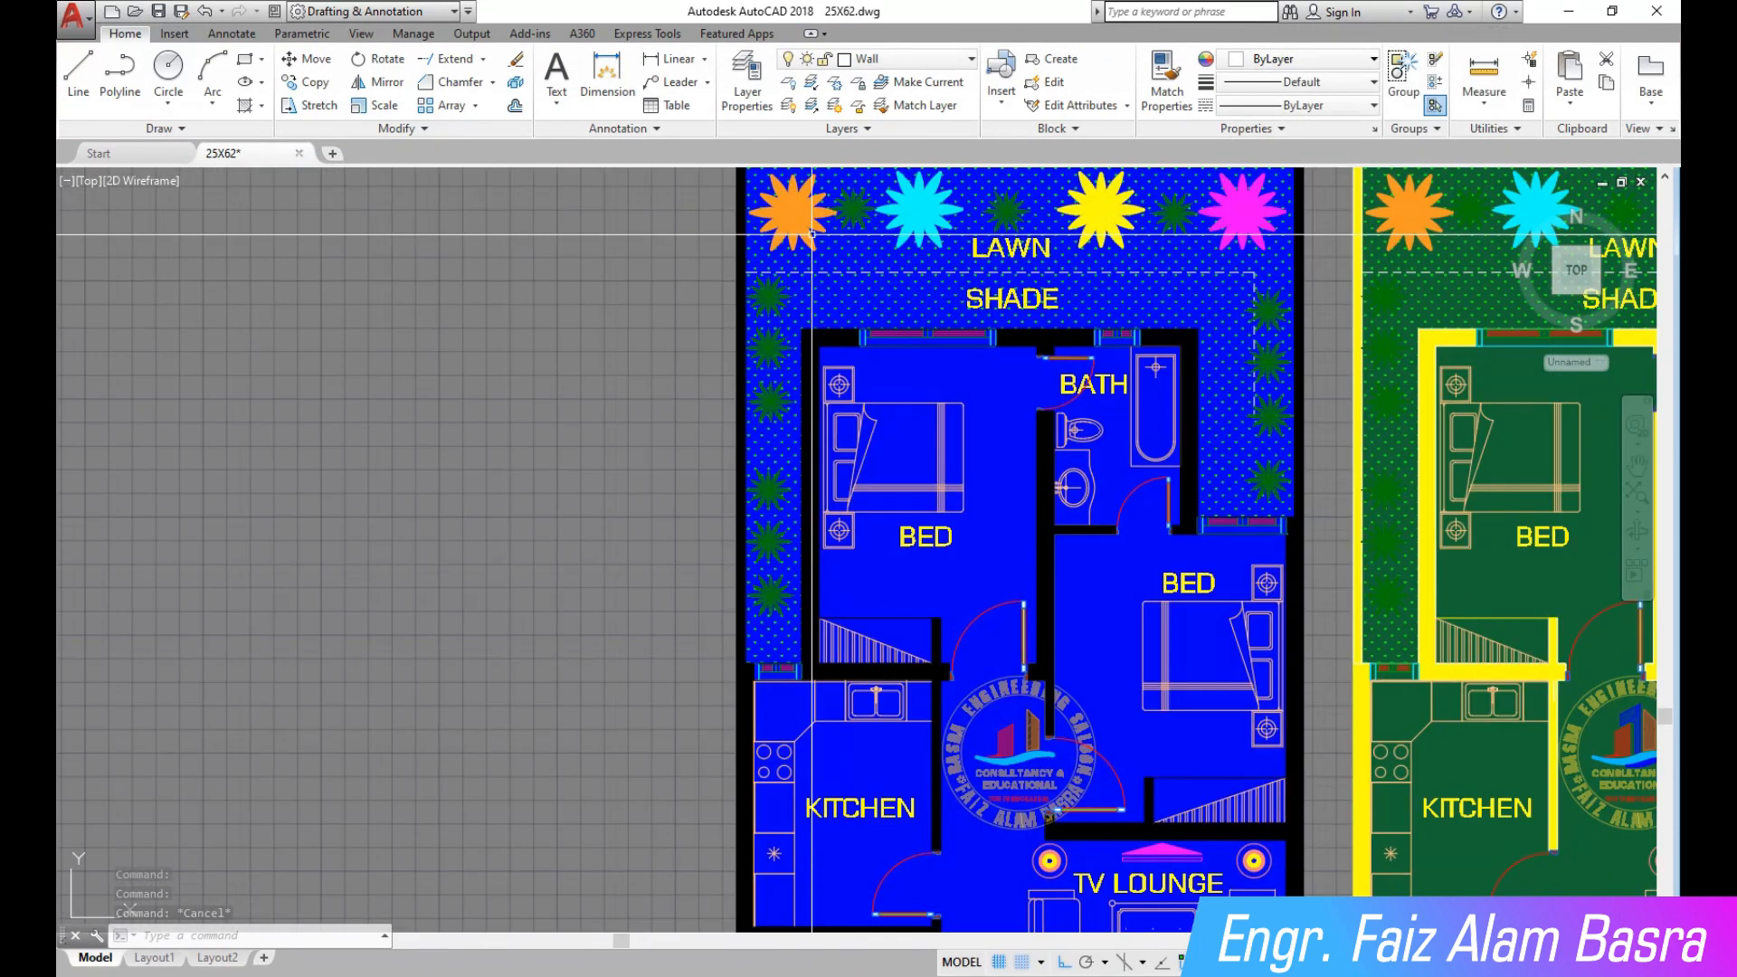
scroll(529, 262, down, 2)
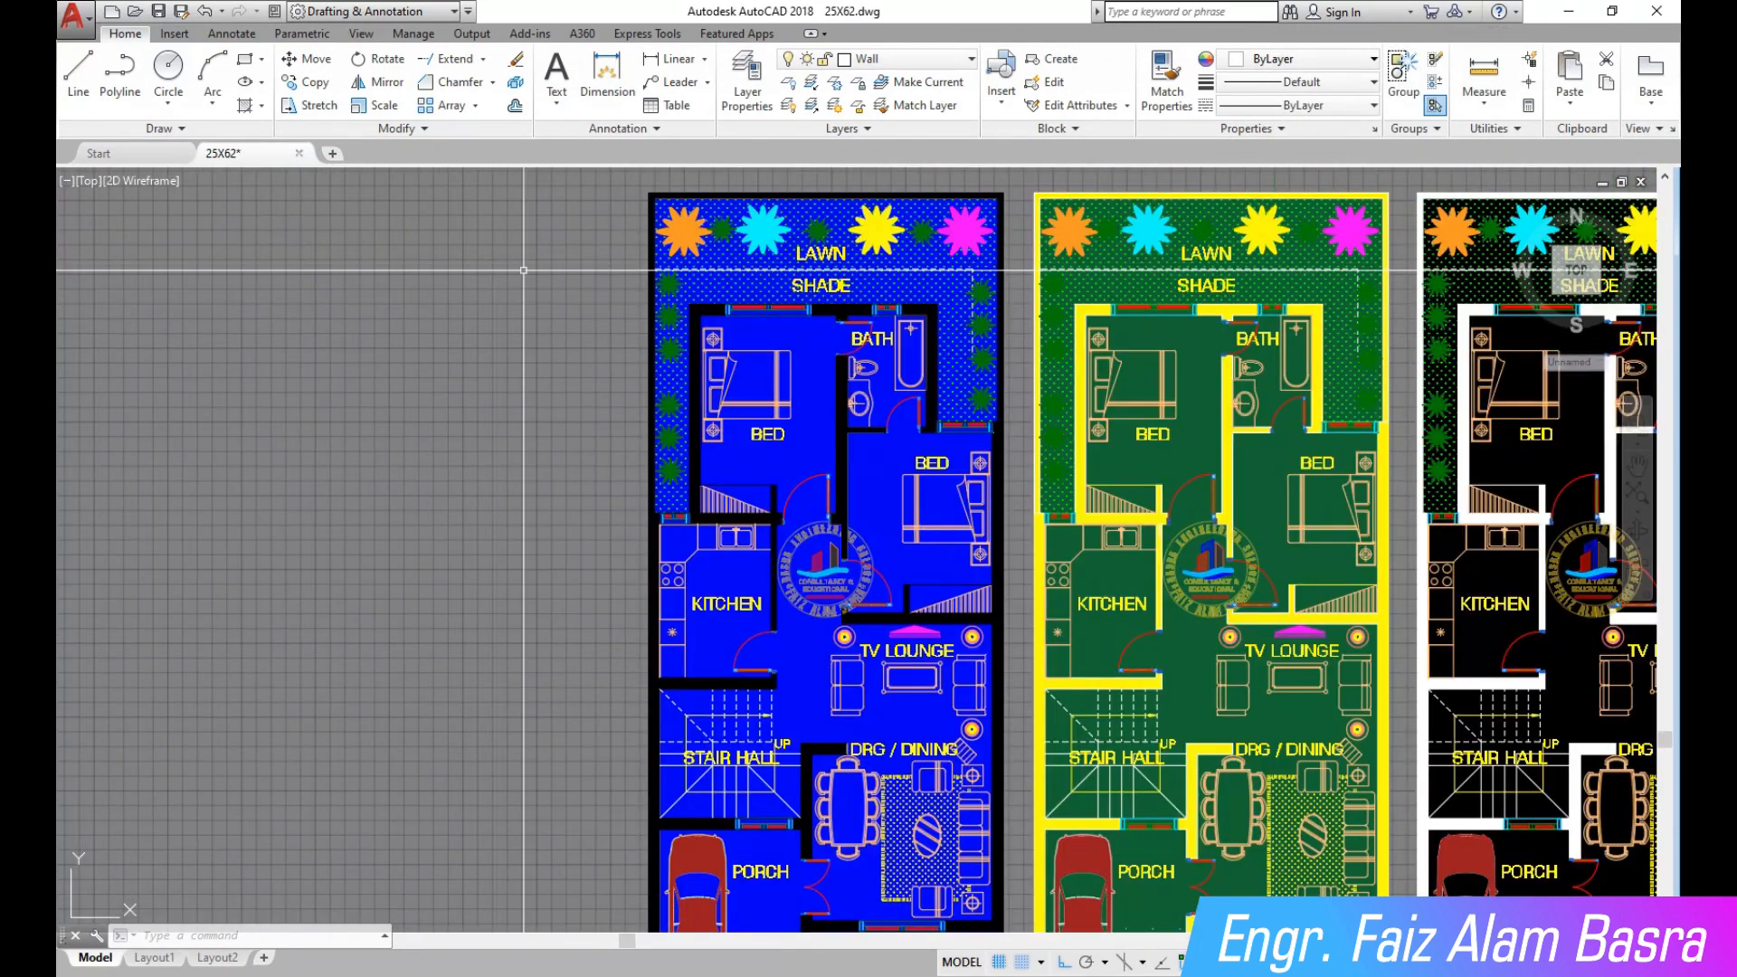
click(312, 81)
scroll(800, 308, down, 2)
click(661, 221)
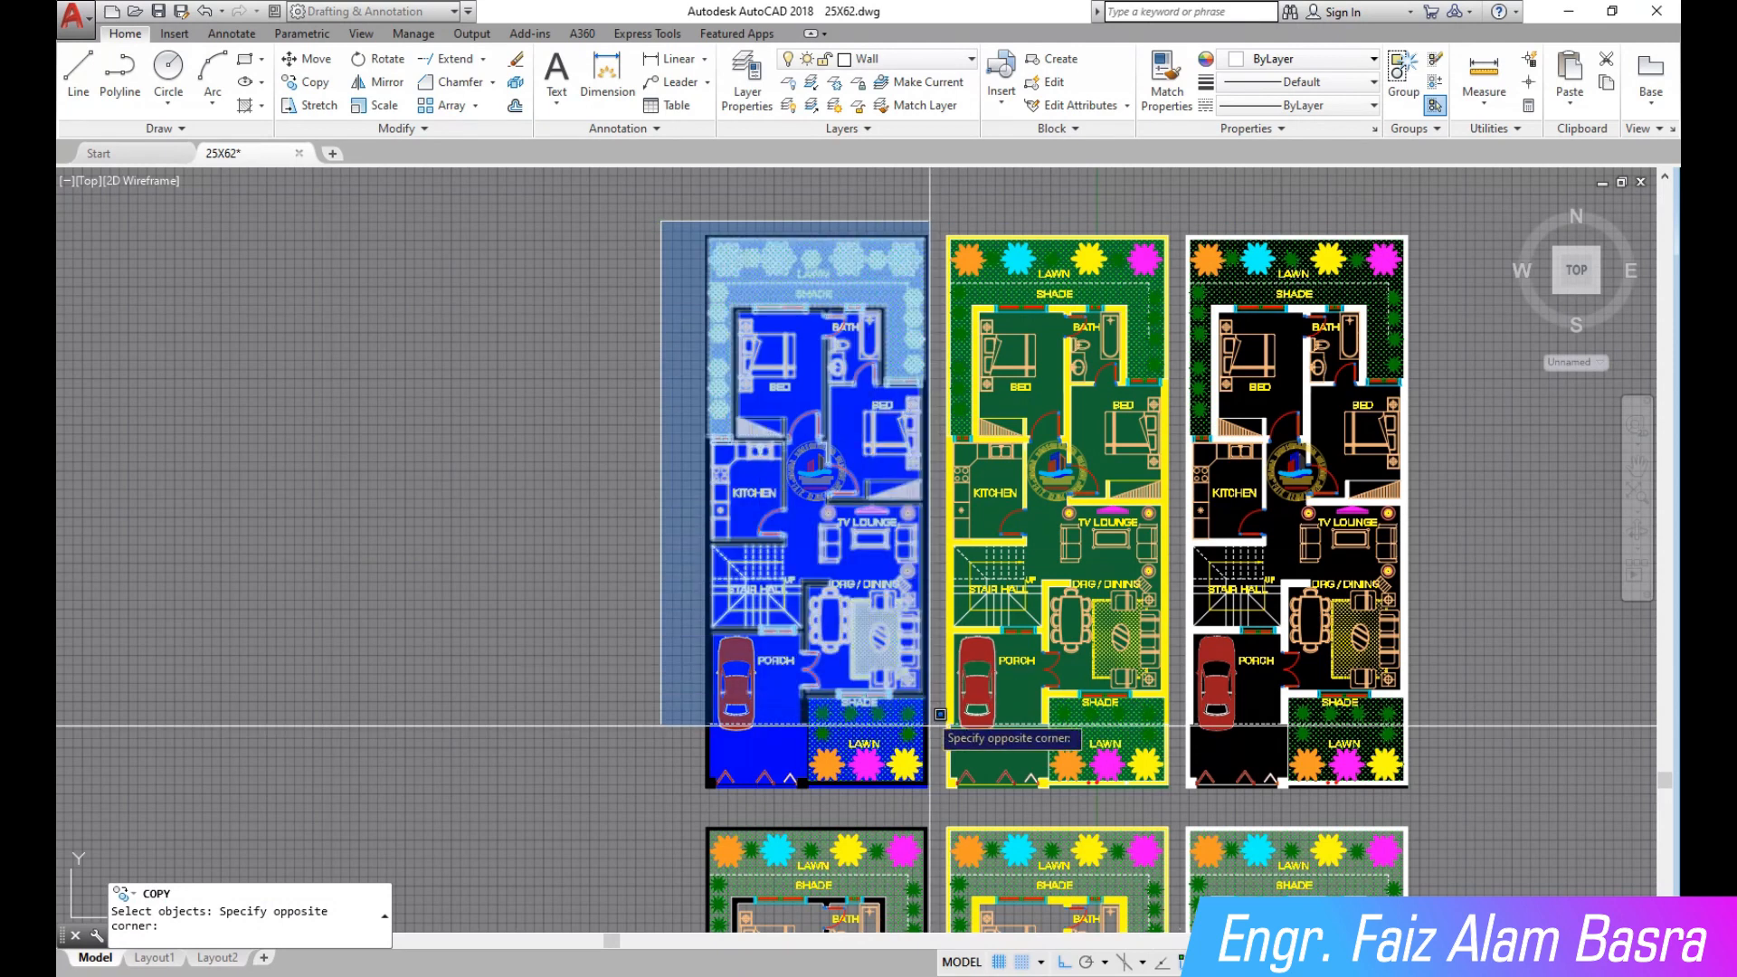
click(946, 790)
key(Return)
click(740, 224)
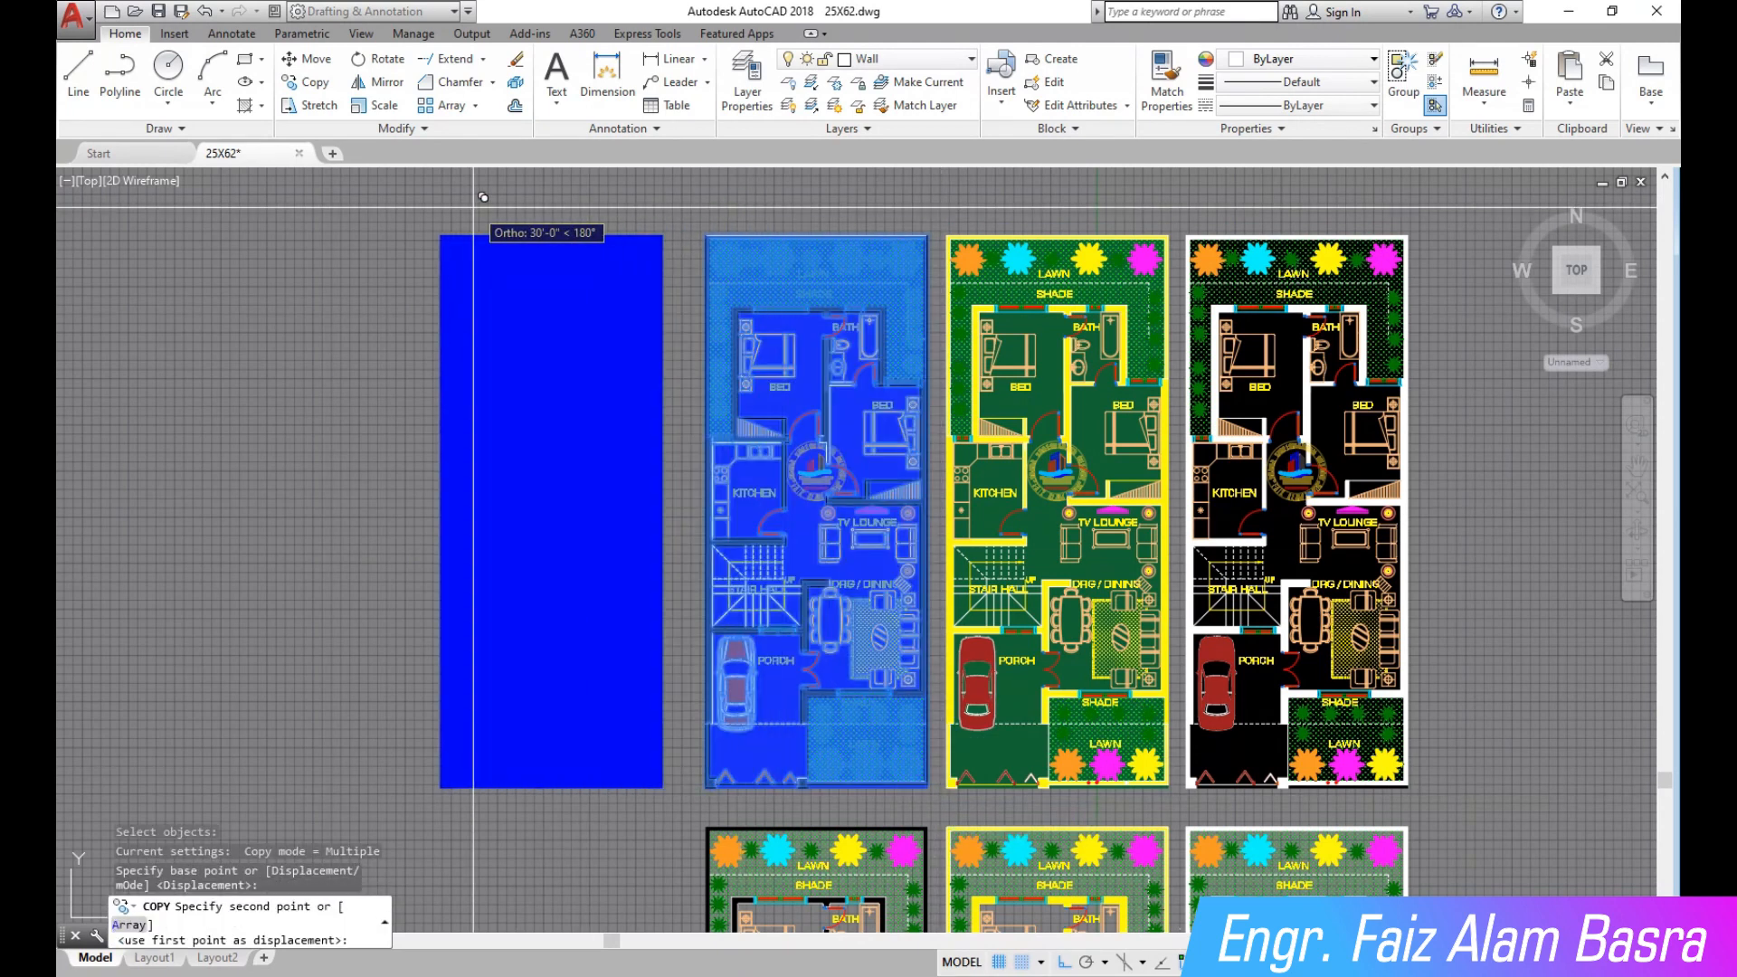
click(500, 198)
key(Escape)
Try to match the black outer wall hatch's properties onto the outlines of the newly copied plan.
scroll(607, 180, up, 6)
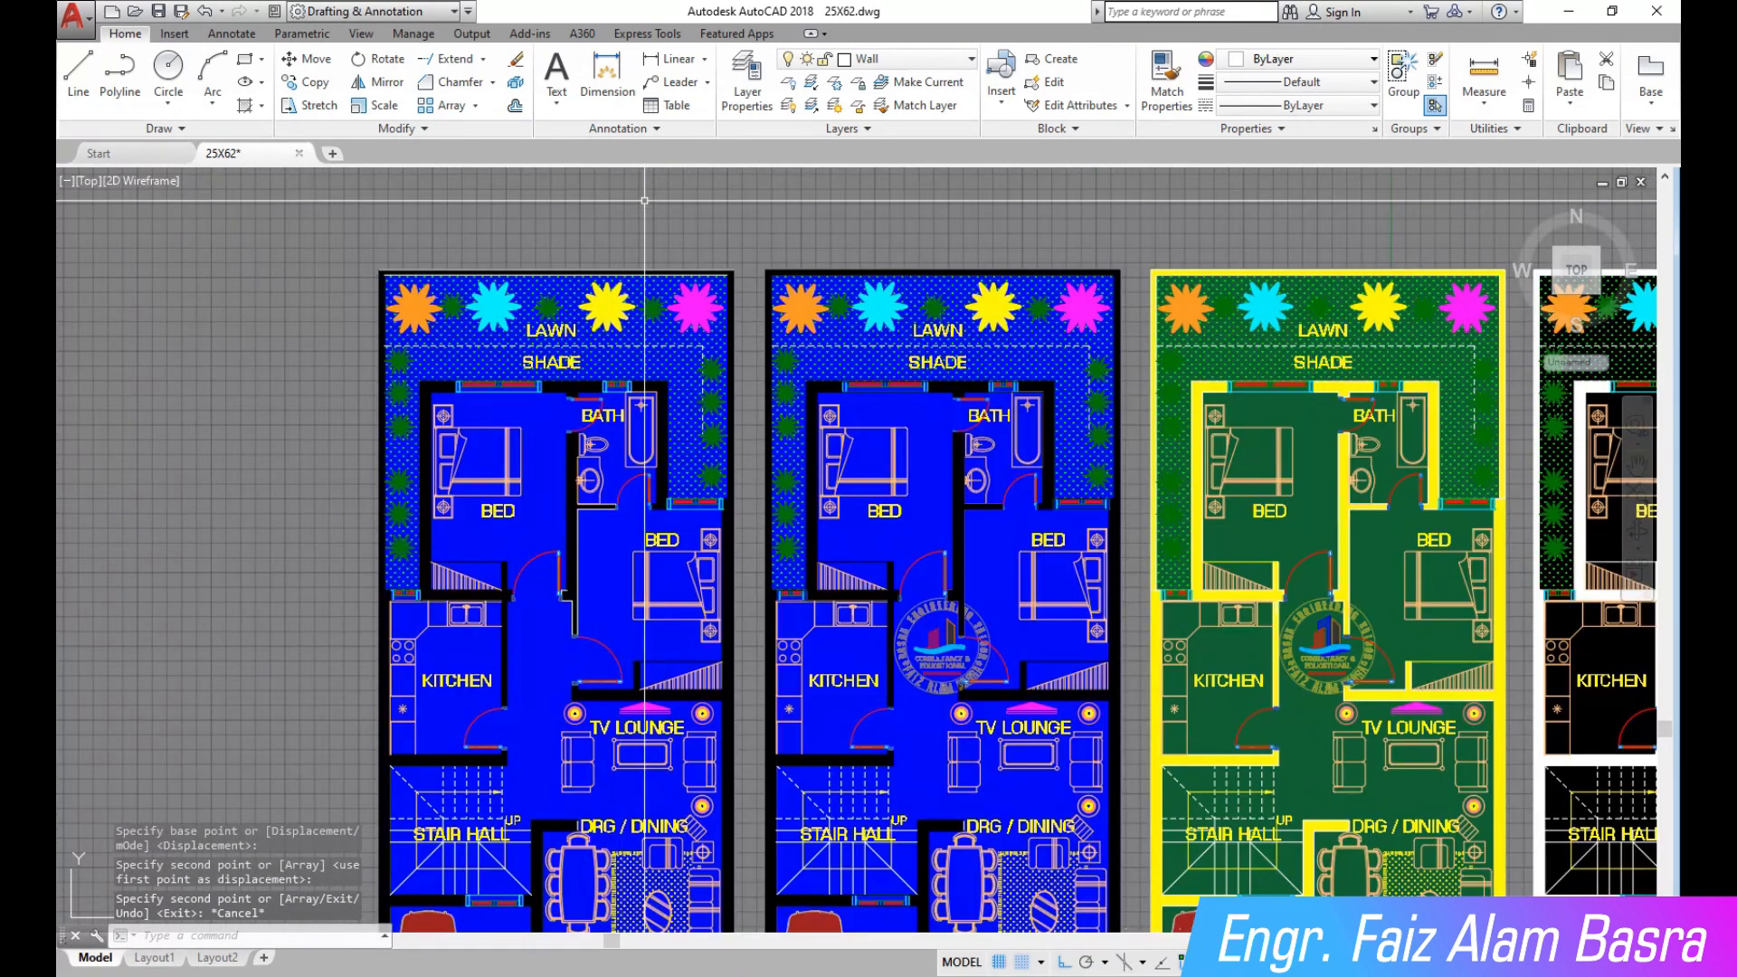
click(1167, 71)
scroll(714, 367, up, 2)
click(780, 372)
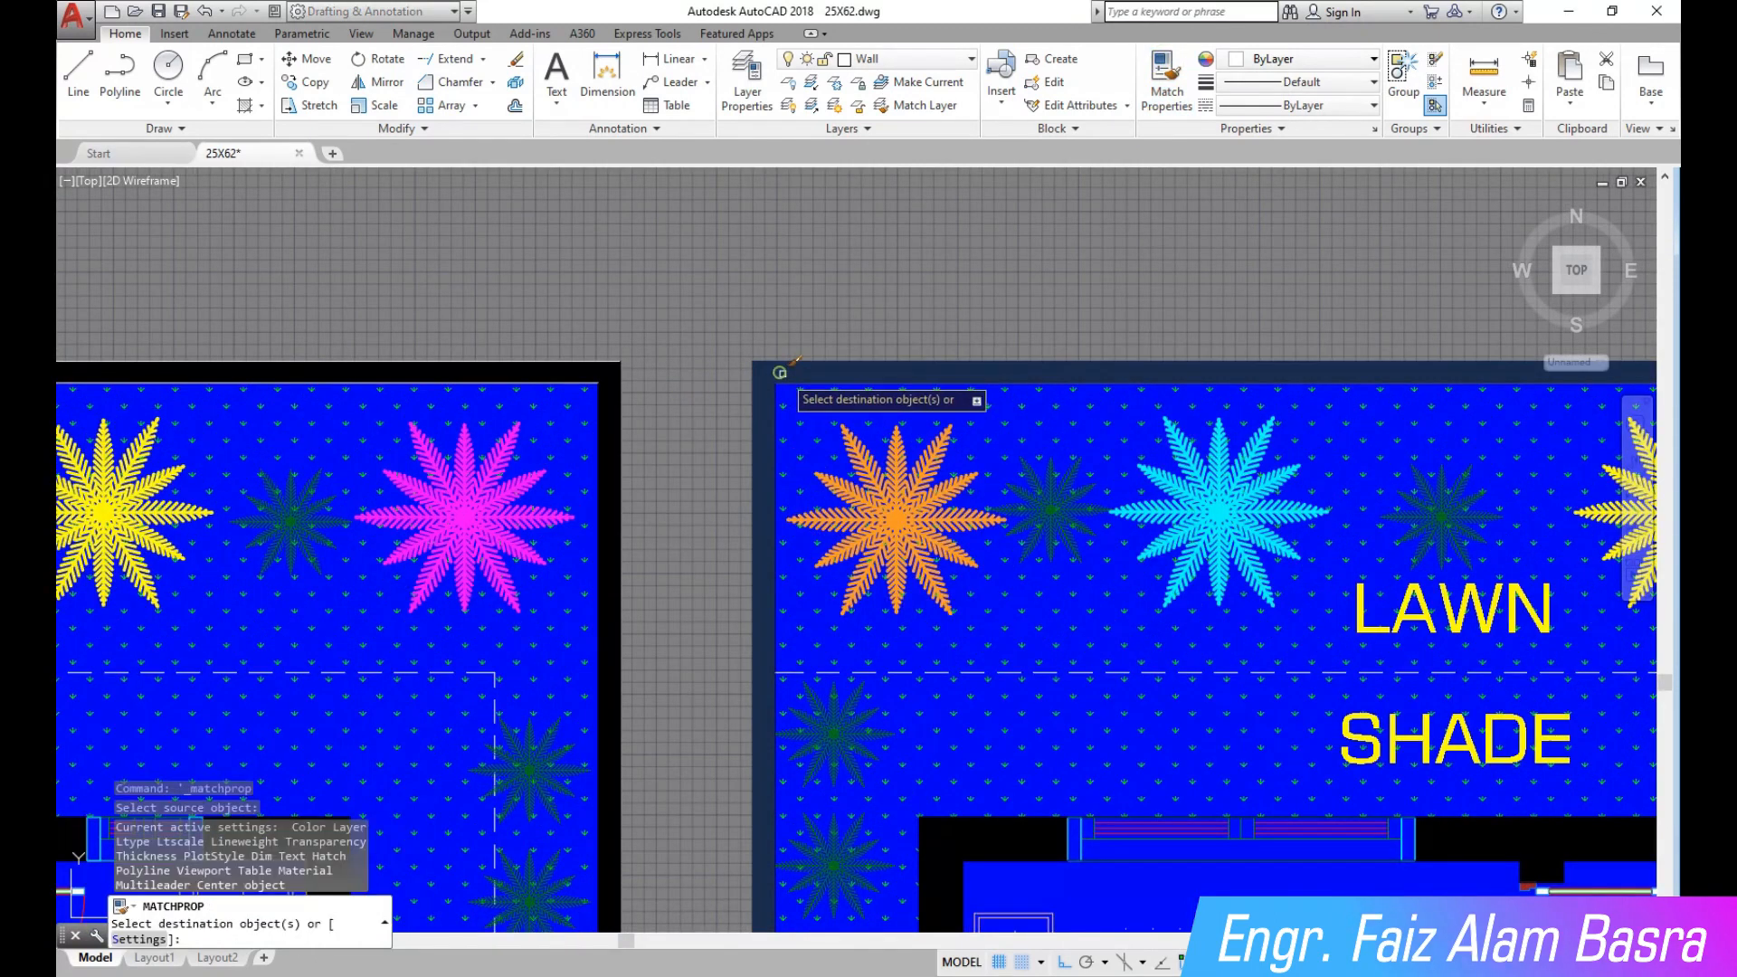
click(793, 378)
click(793, 360)
click(646, 375)
click(583, 394)
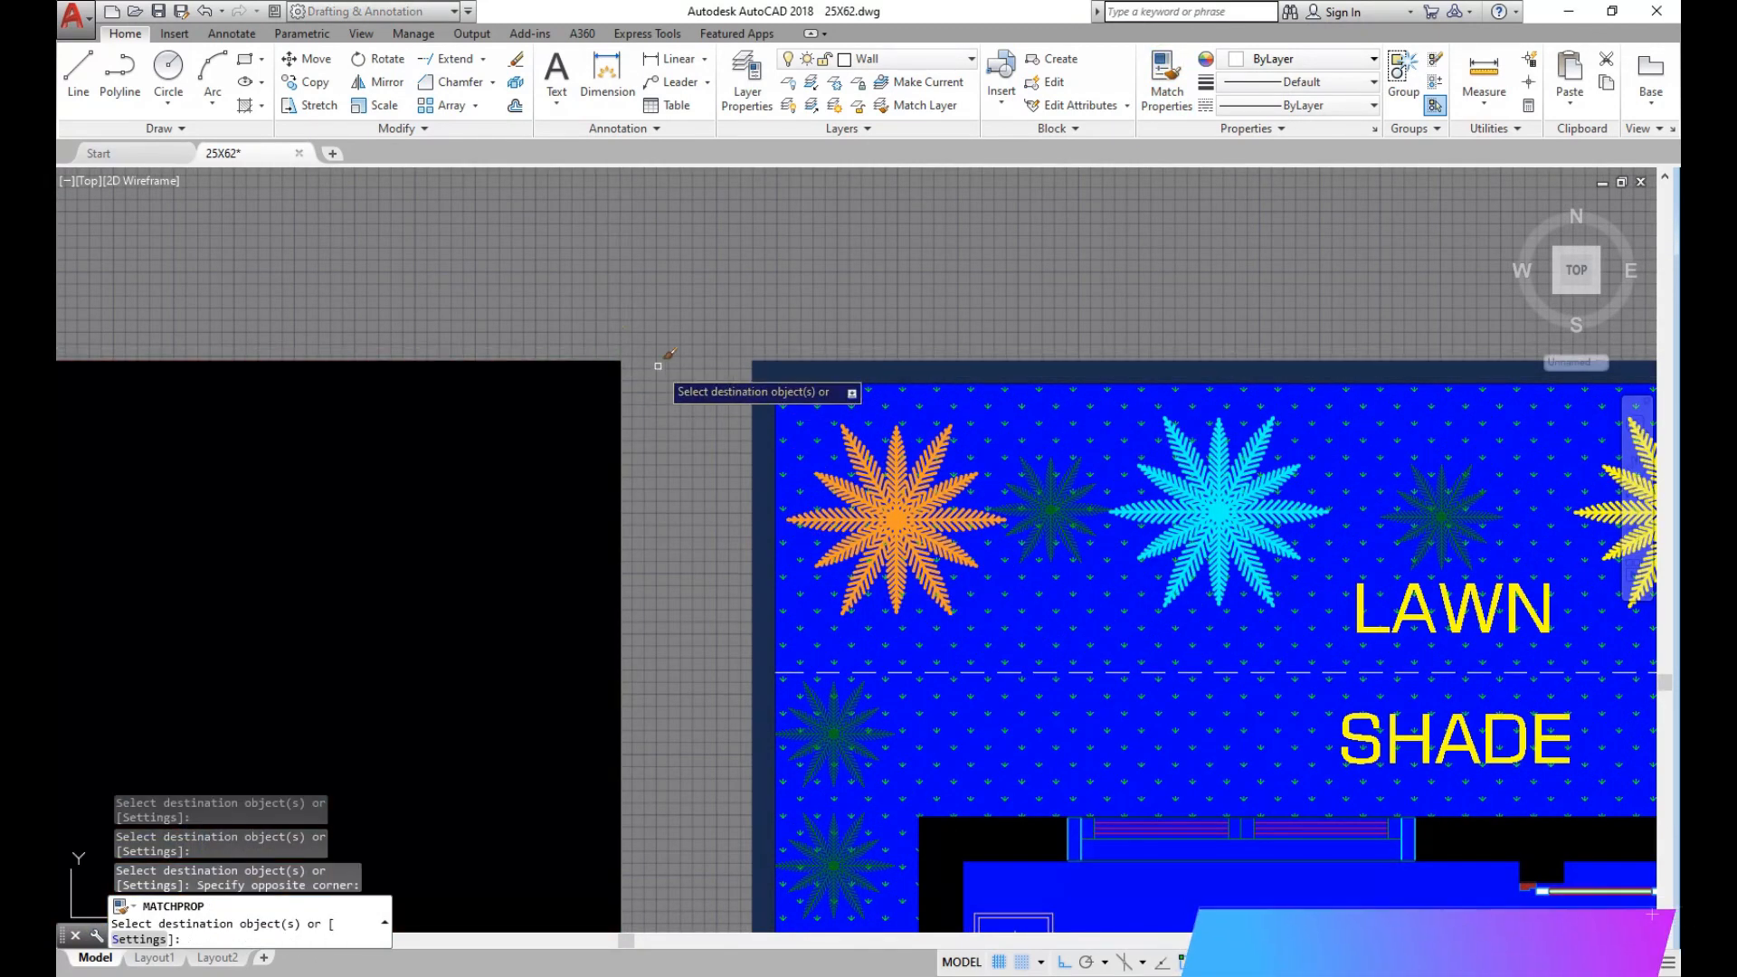
key(Escape)
Undo the property match and the copy of the blue-floored plan.
click(205, 11)
scroll(831, 314, down, 4)
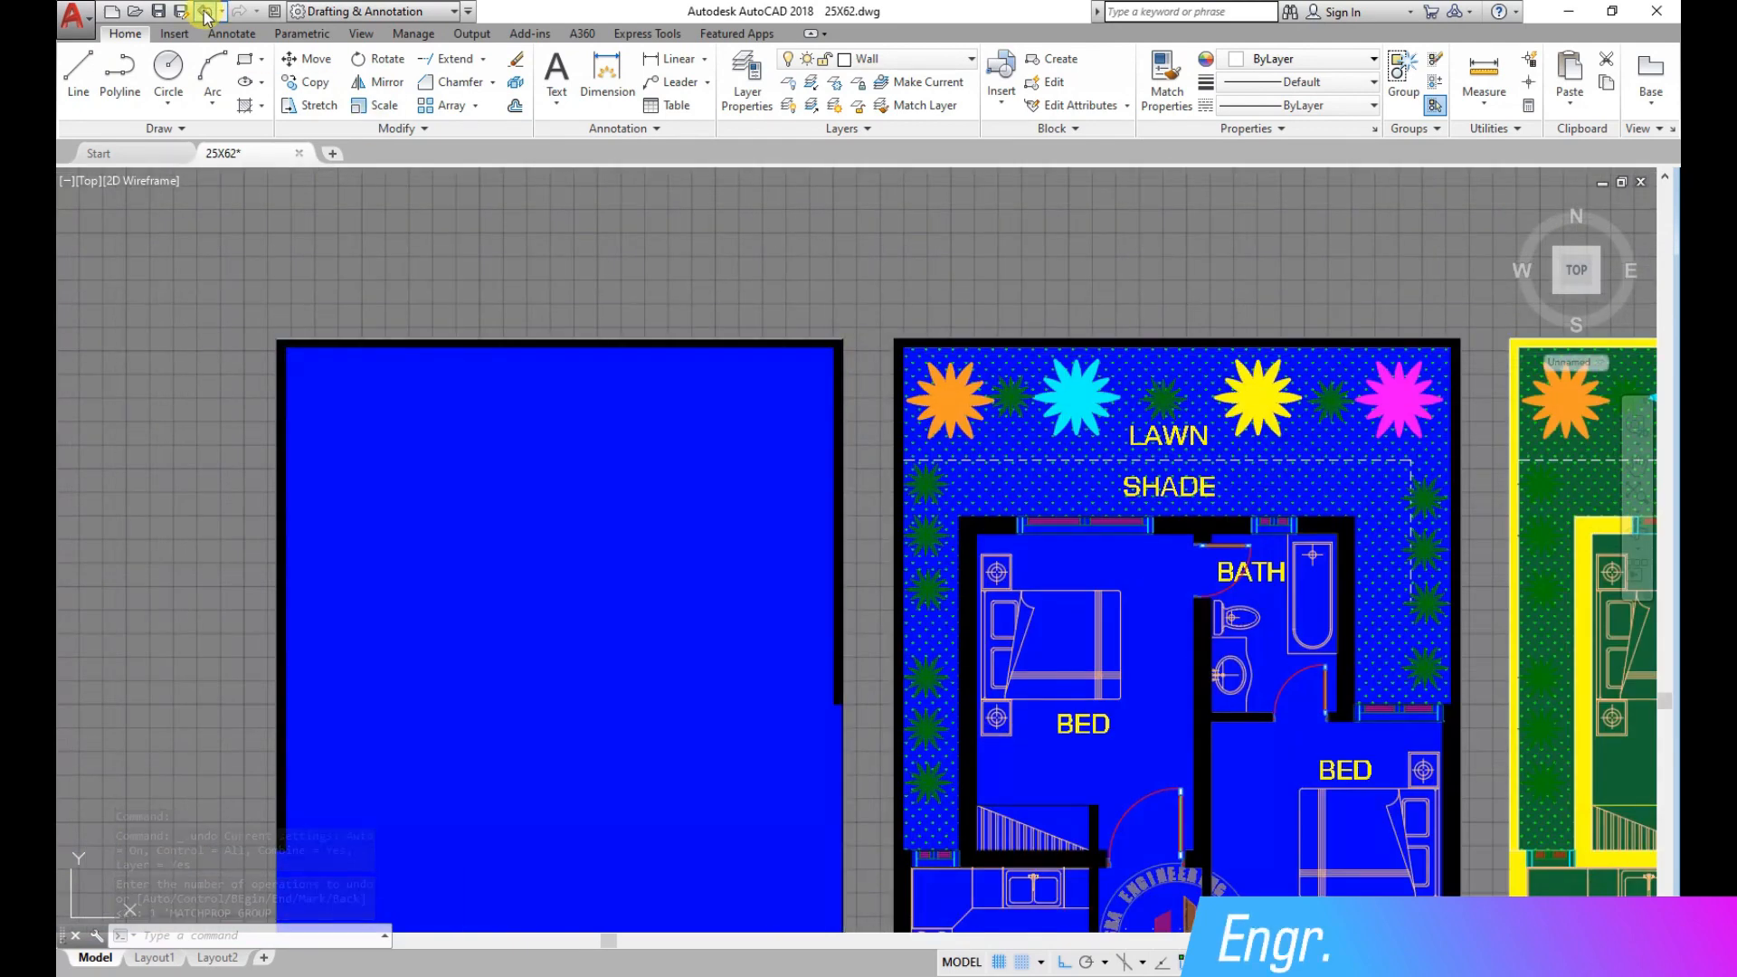
click(205, 13)
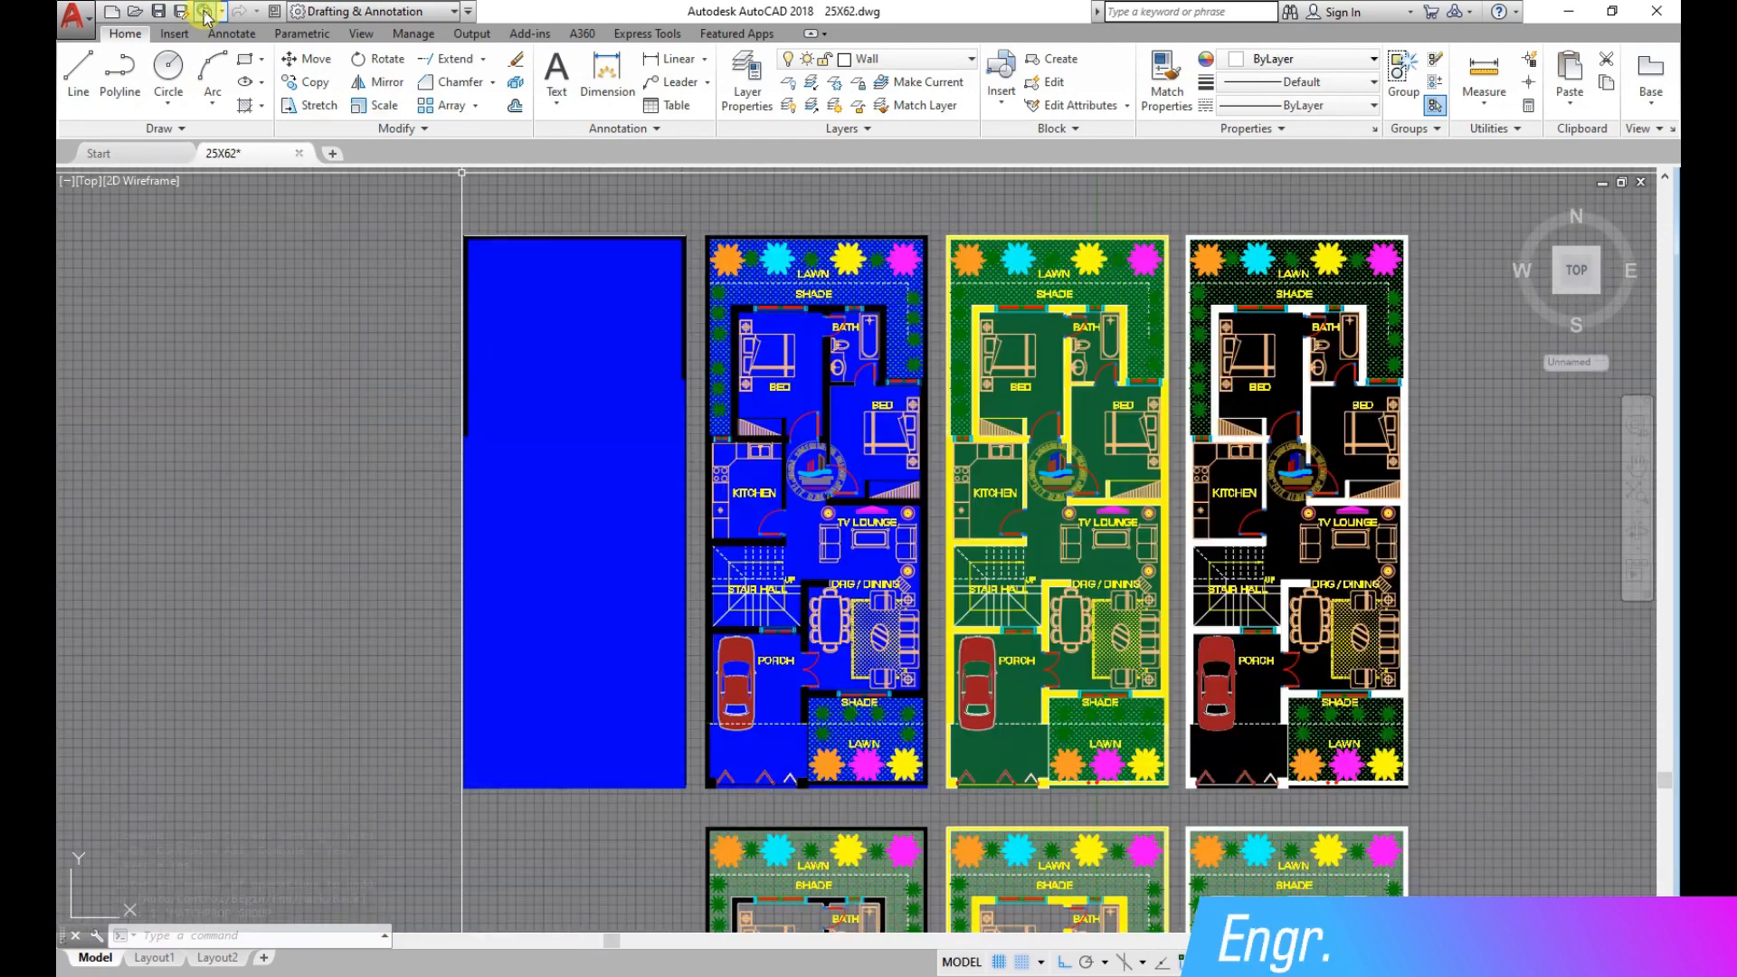
click(206, 13)
click(205, 13)
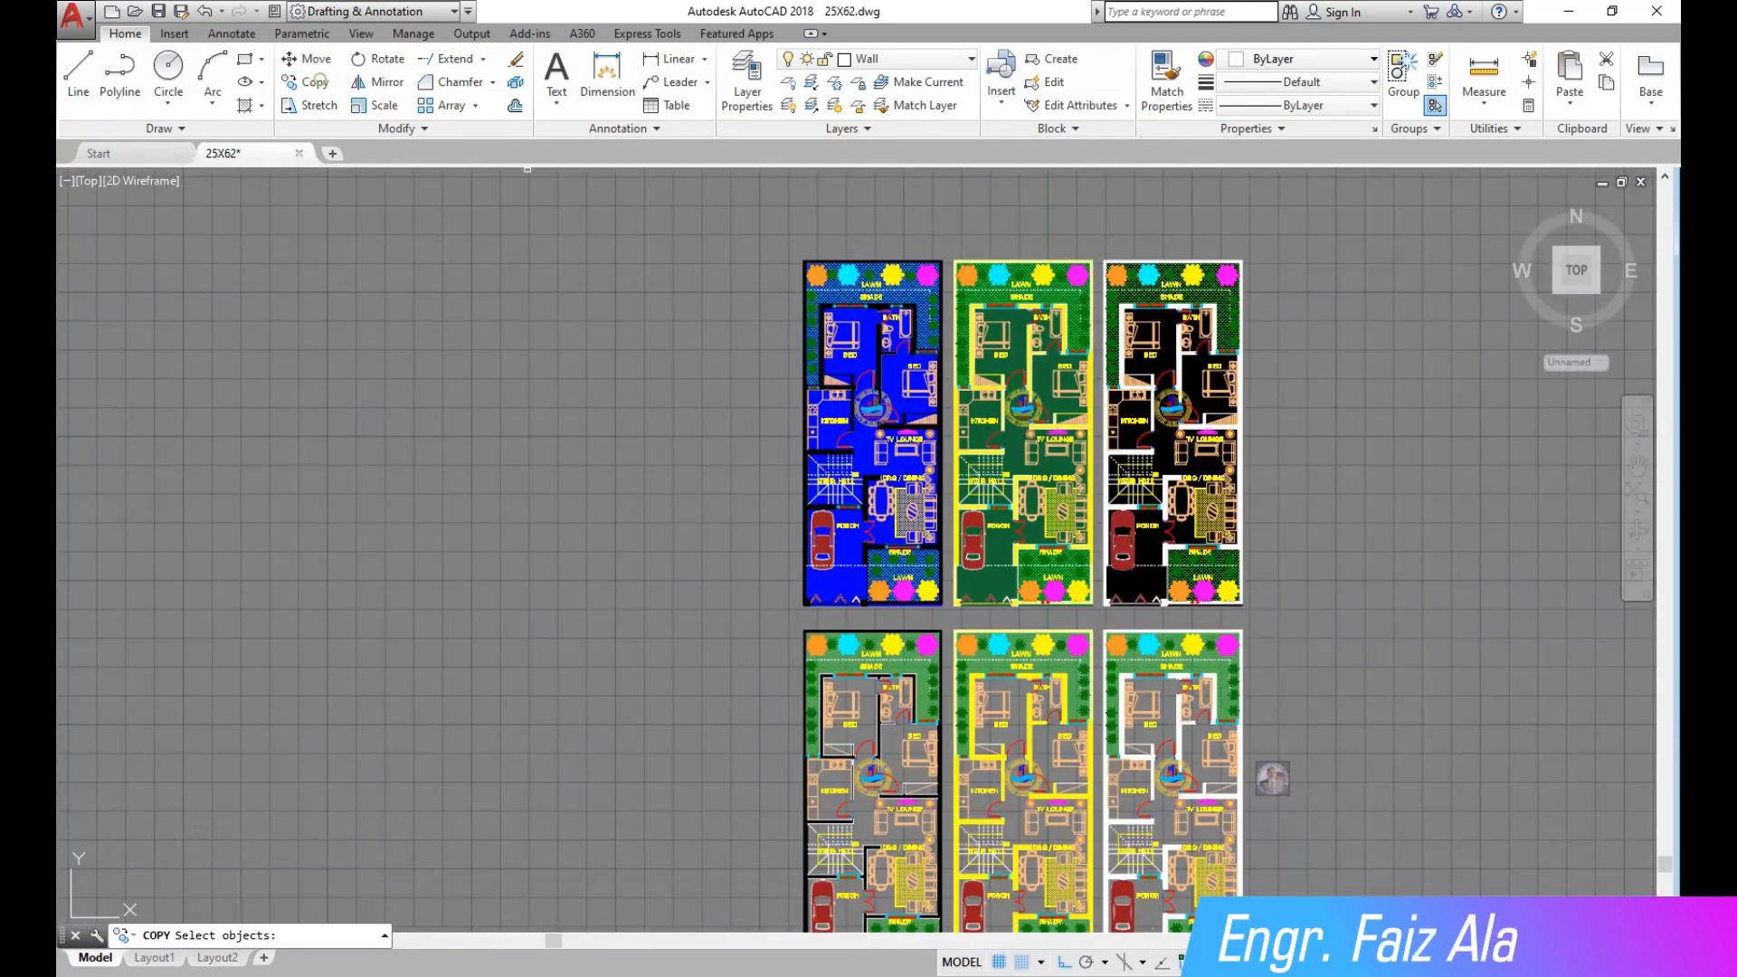
Copy the entire blue-floored plan horizontally into the empty space on its side away from the green-floored plan.
click(326, 83)
scroll(915, 229, up, 6)
scroll(913, 271, down, 5)
click(970, 891)
click(710, 303)
right_click(900, 269)
click(900, 269)
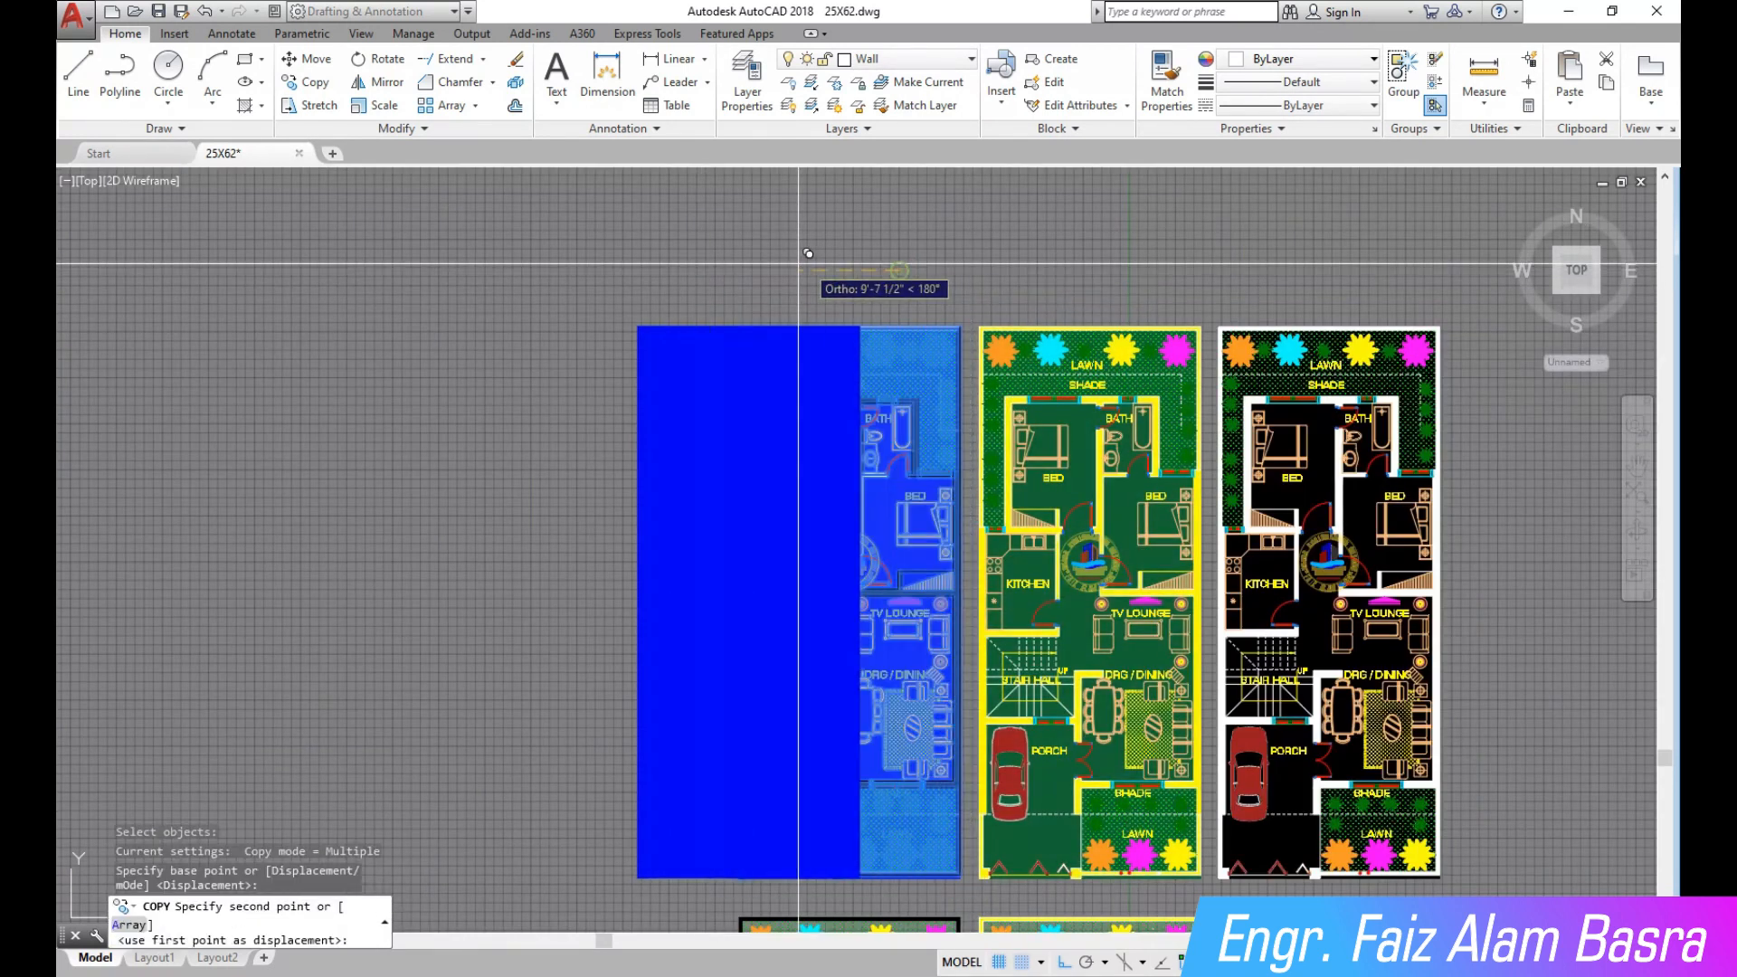
click(665, 259)
key(Escape)
Change the copied plan's solid floor hatch colour to the purple 100,33,101.
scroll(595, 504, up, 4)
click(601, 502)
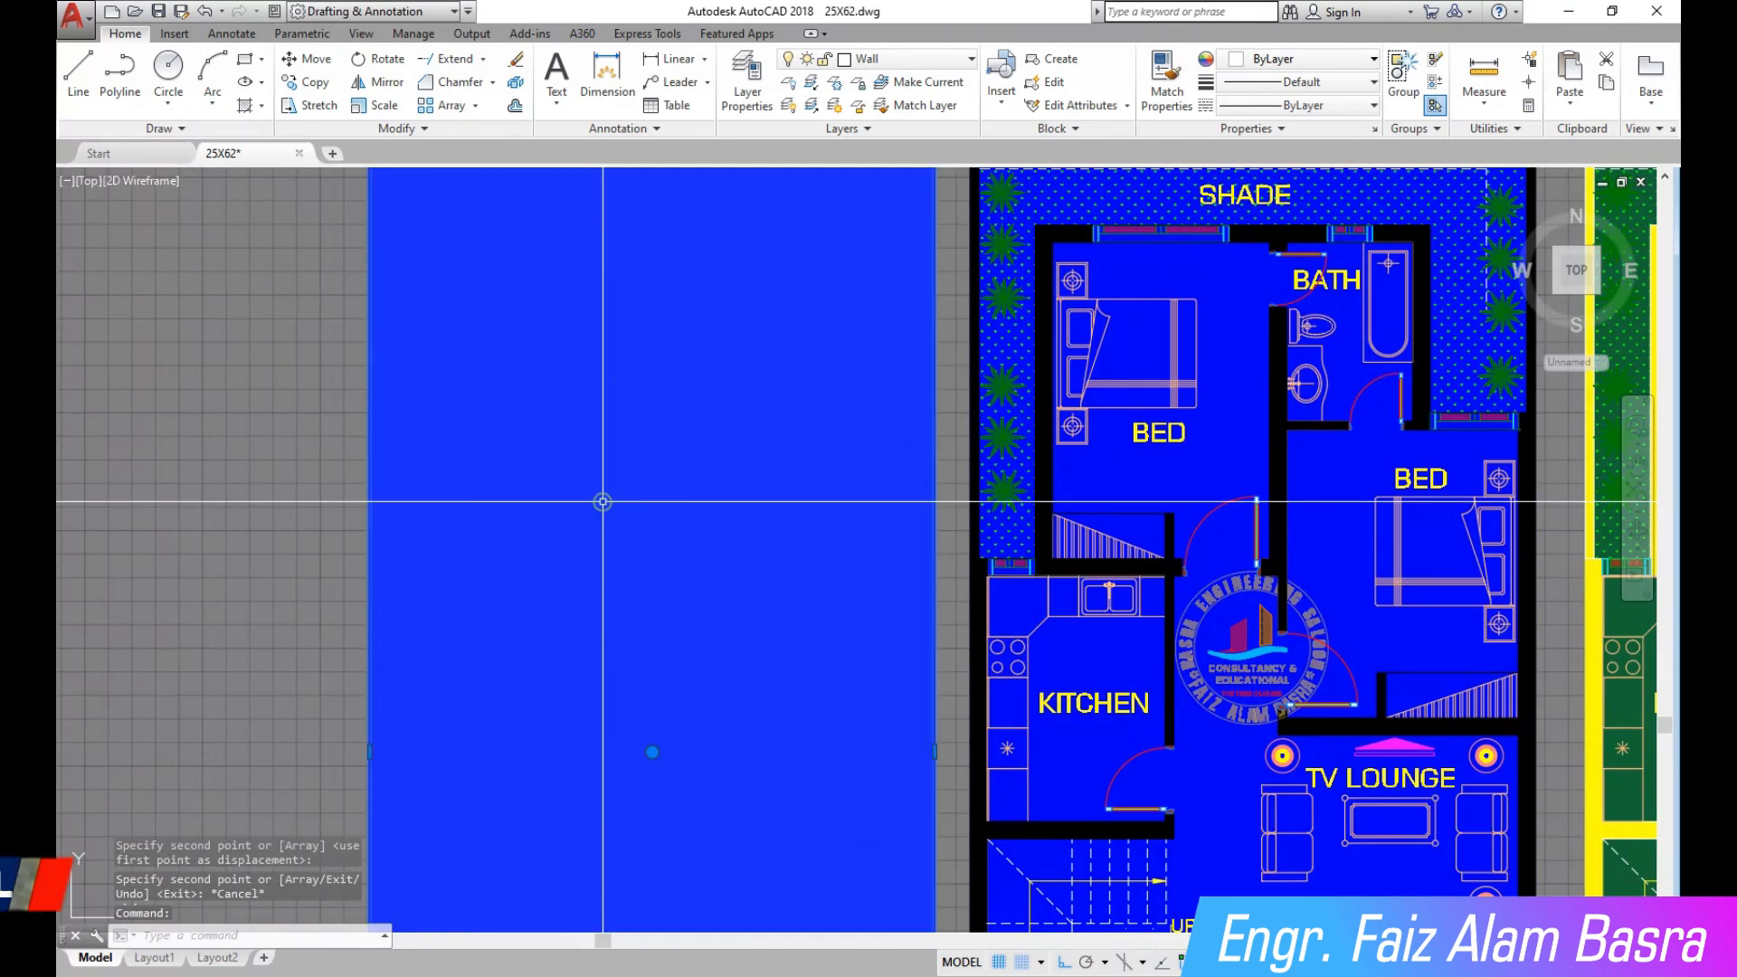
click(696, 83)
click(629, 165)
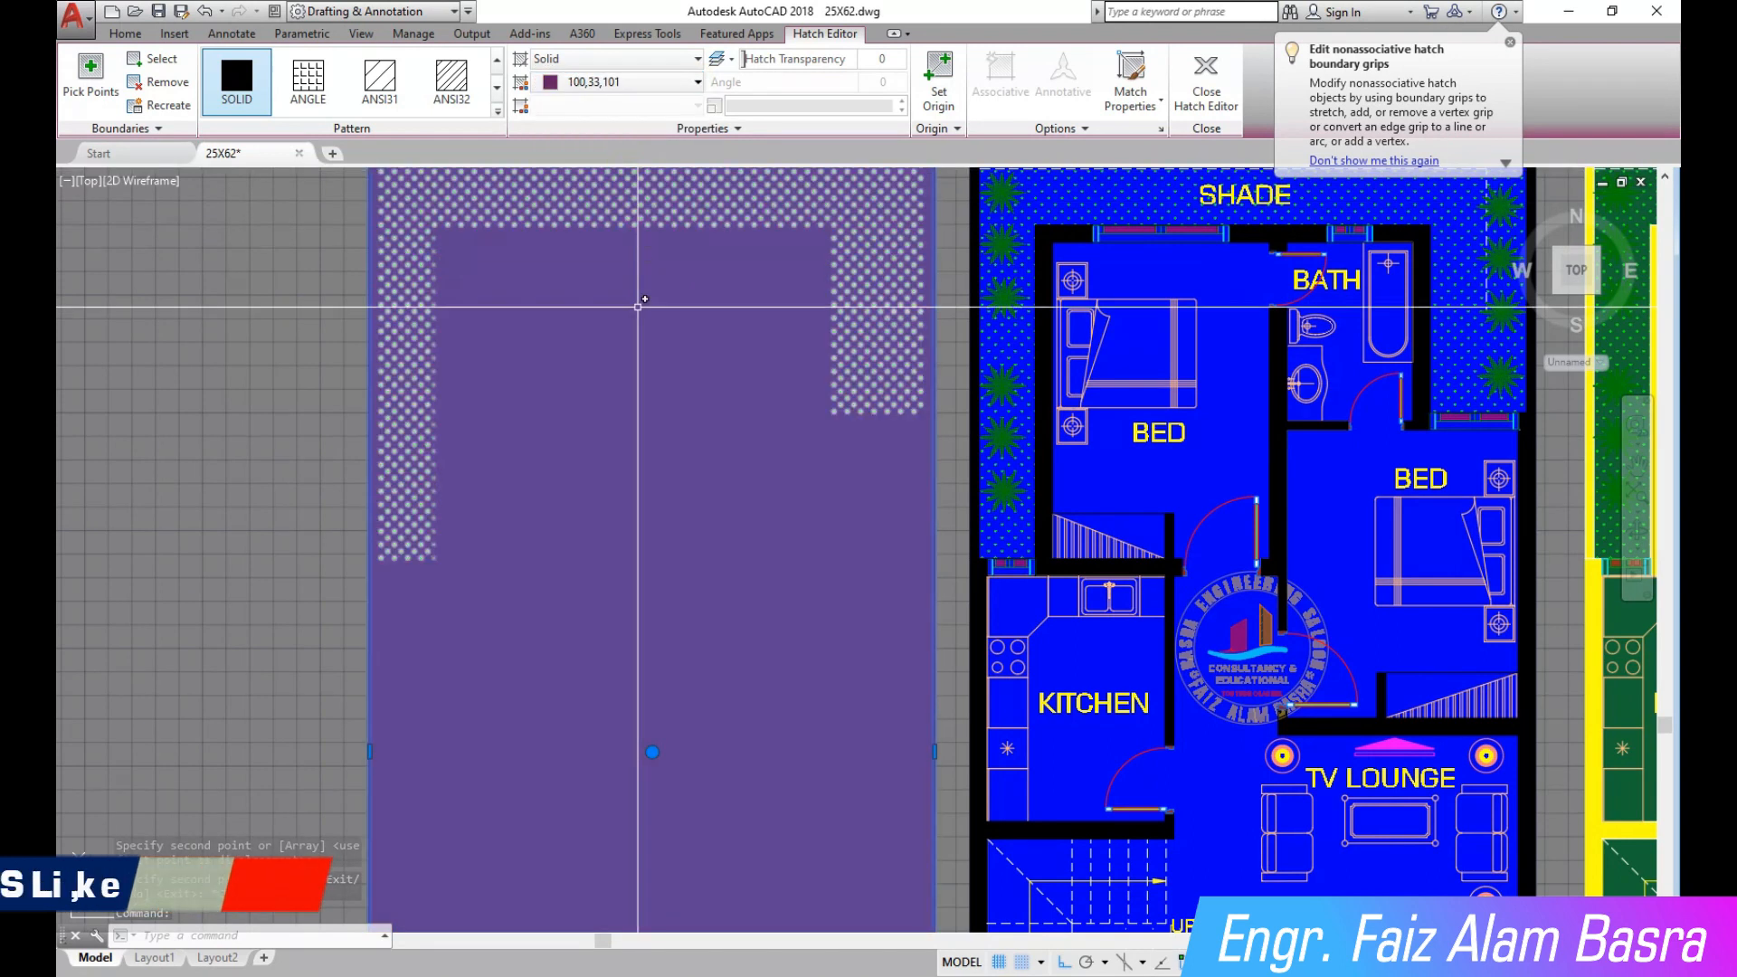
Send the purple floor hatch to the back, behind the plan's walls, furniture and labels.
click(125, 33)
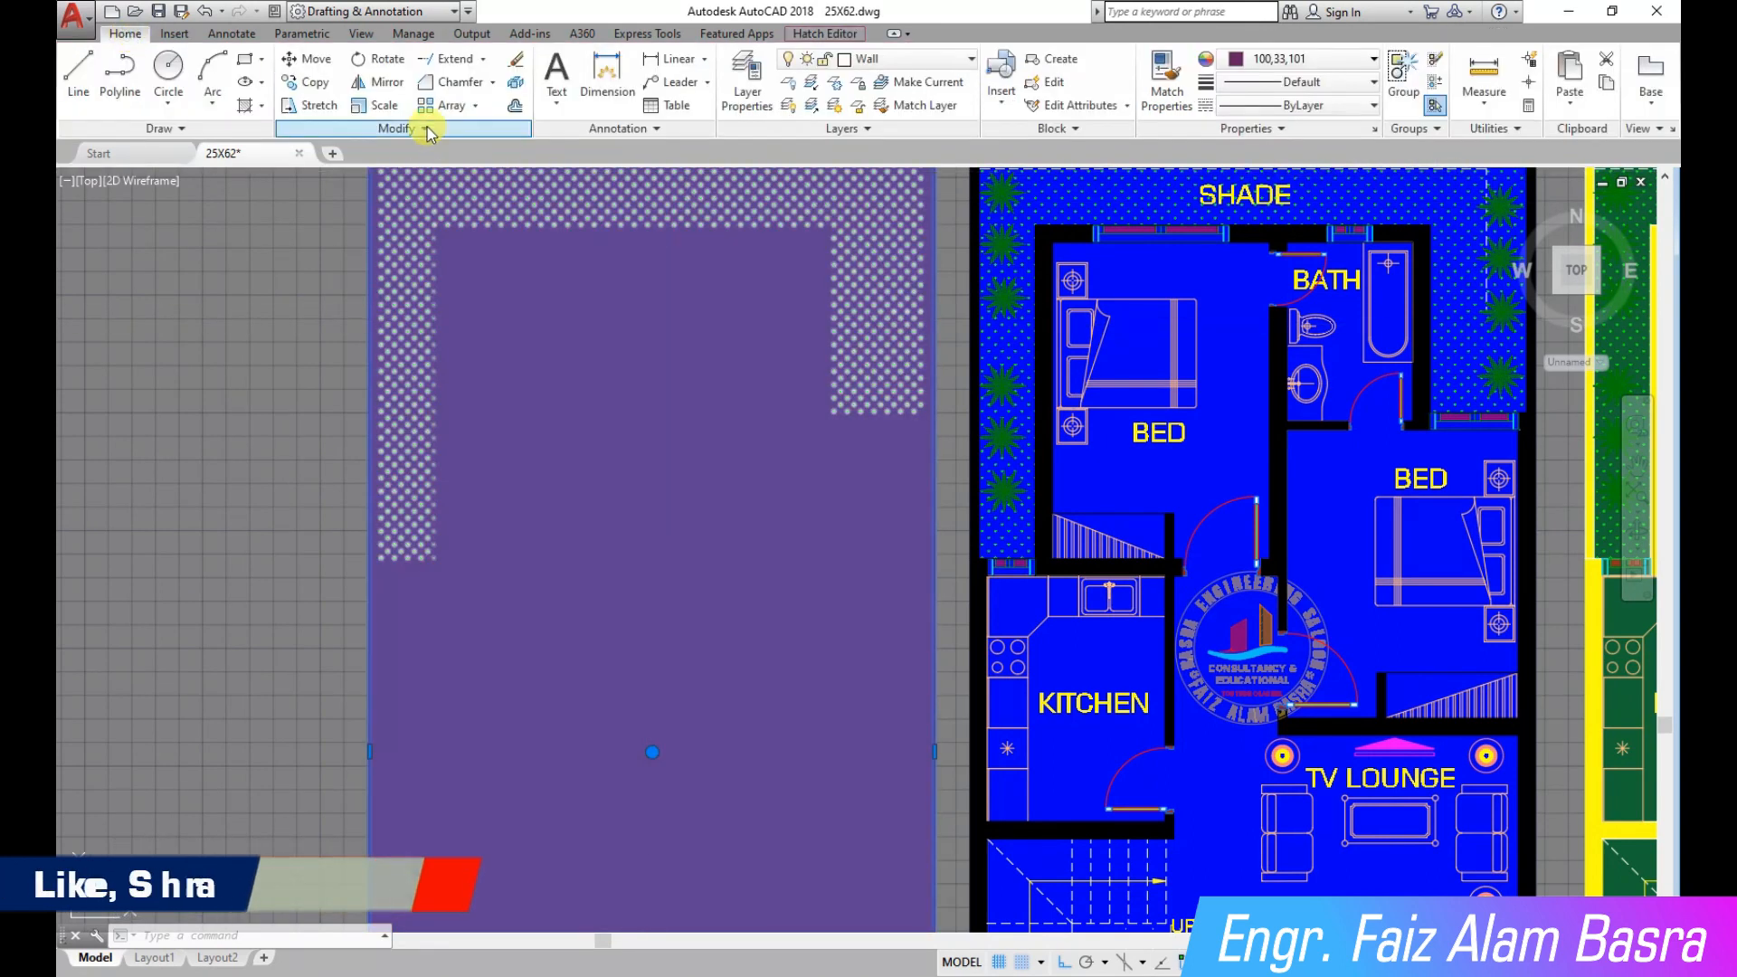
click(427, 127)
click(485, 176)
click(530, 244)
scroll(621, 291, down, 3)
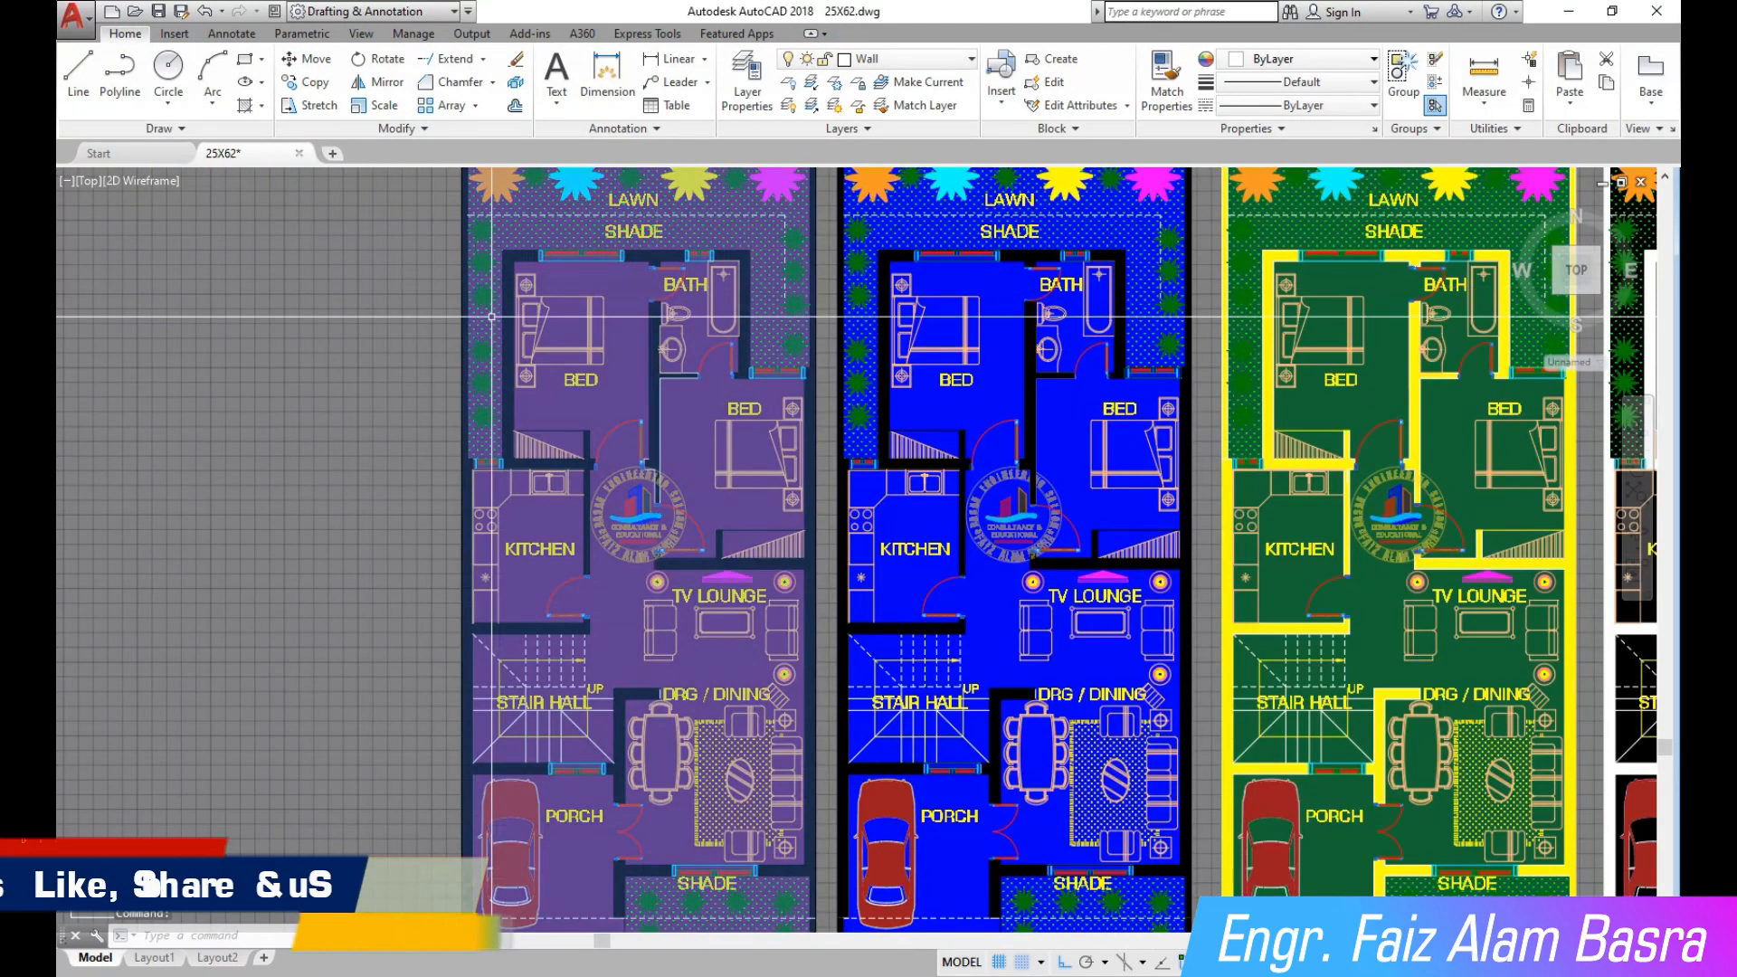
Match the black wall hatch's properties onto the outer boundary wall outline around the purple plan's rear lawn.
click(1637, 467)
drag(371, 385, 321, 504)
scroll(300, 423, up, 2)
drag(364, 420, 387, 570)
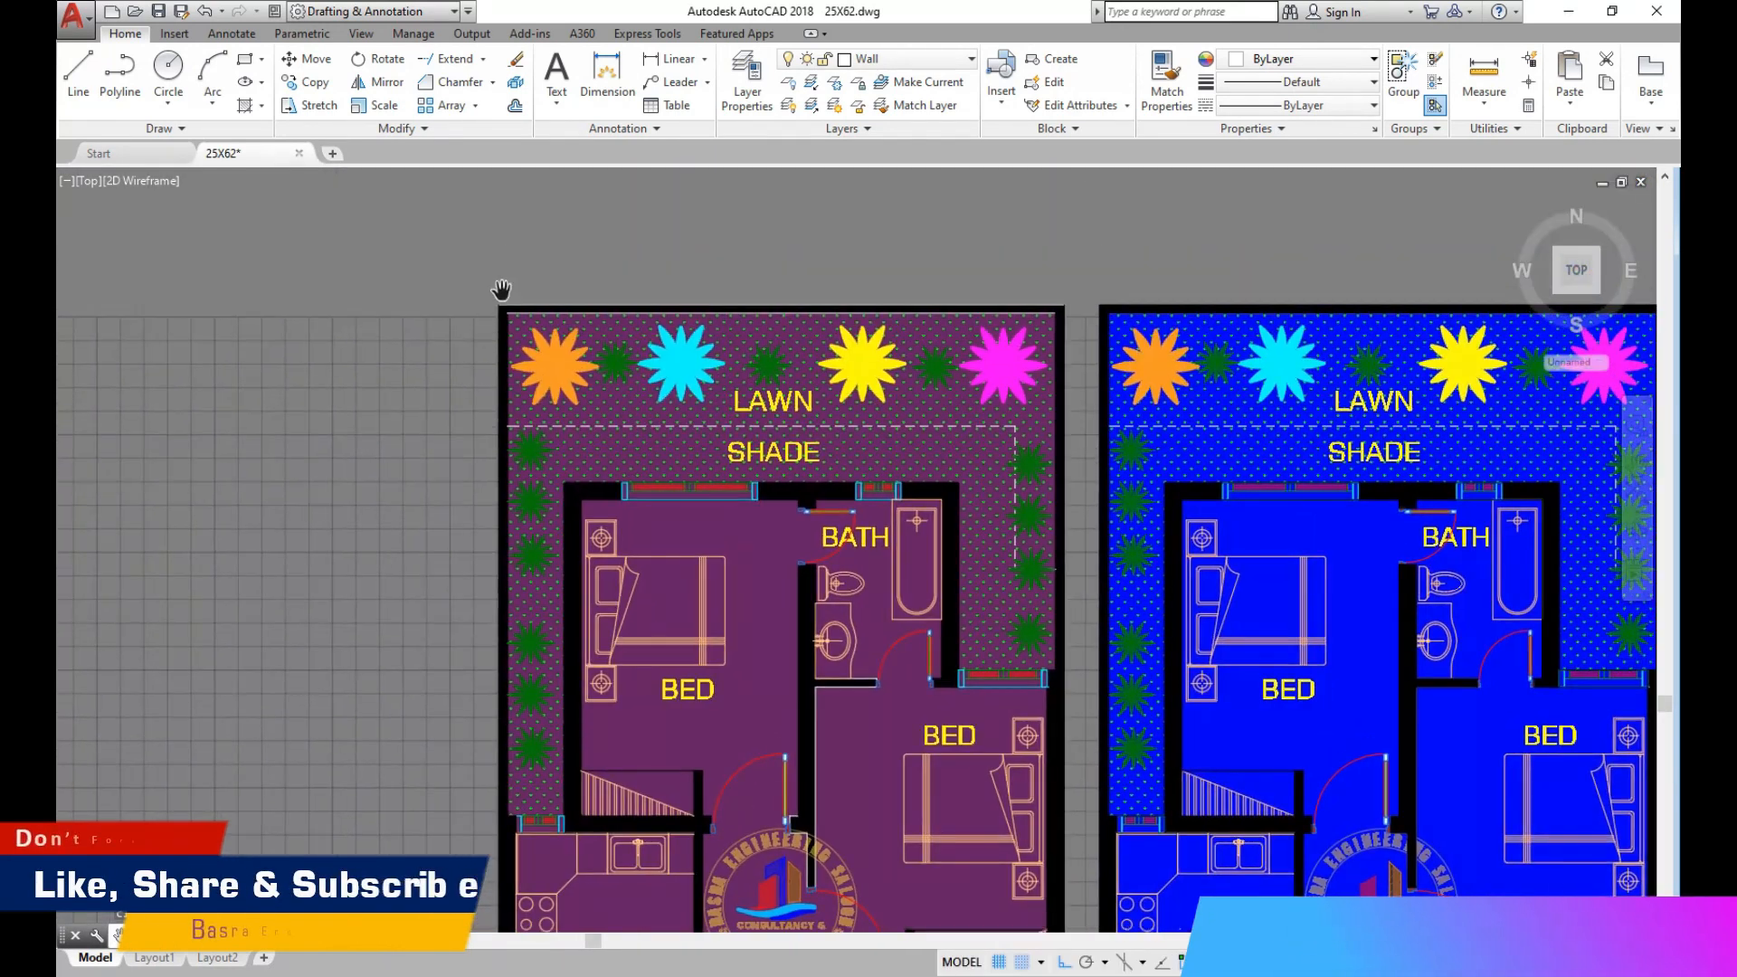
scroll(504, 276, up, 2)
scroll(493, 253, down, 4)
scroll(399, 215, up, 2)
right_click(540, 219)
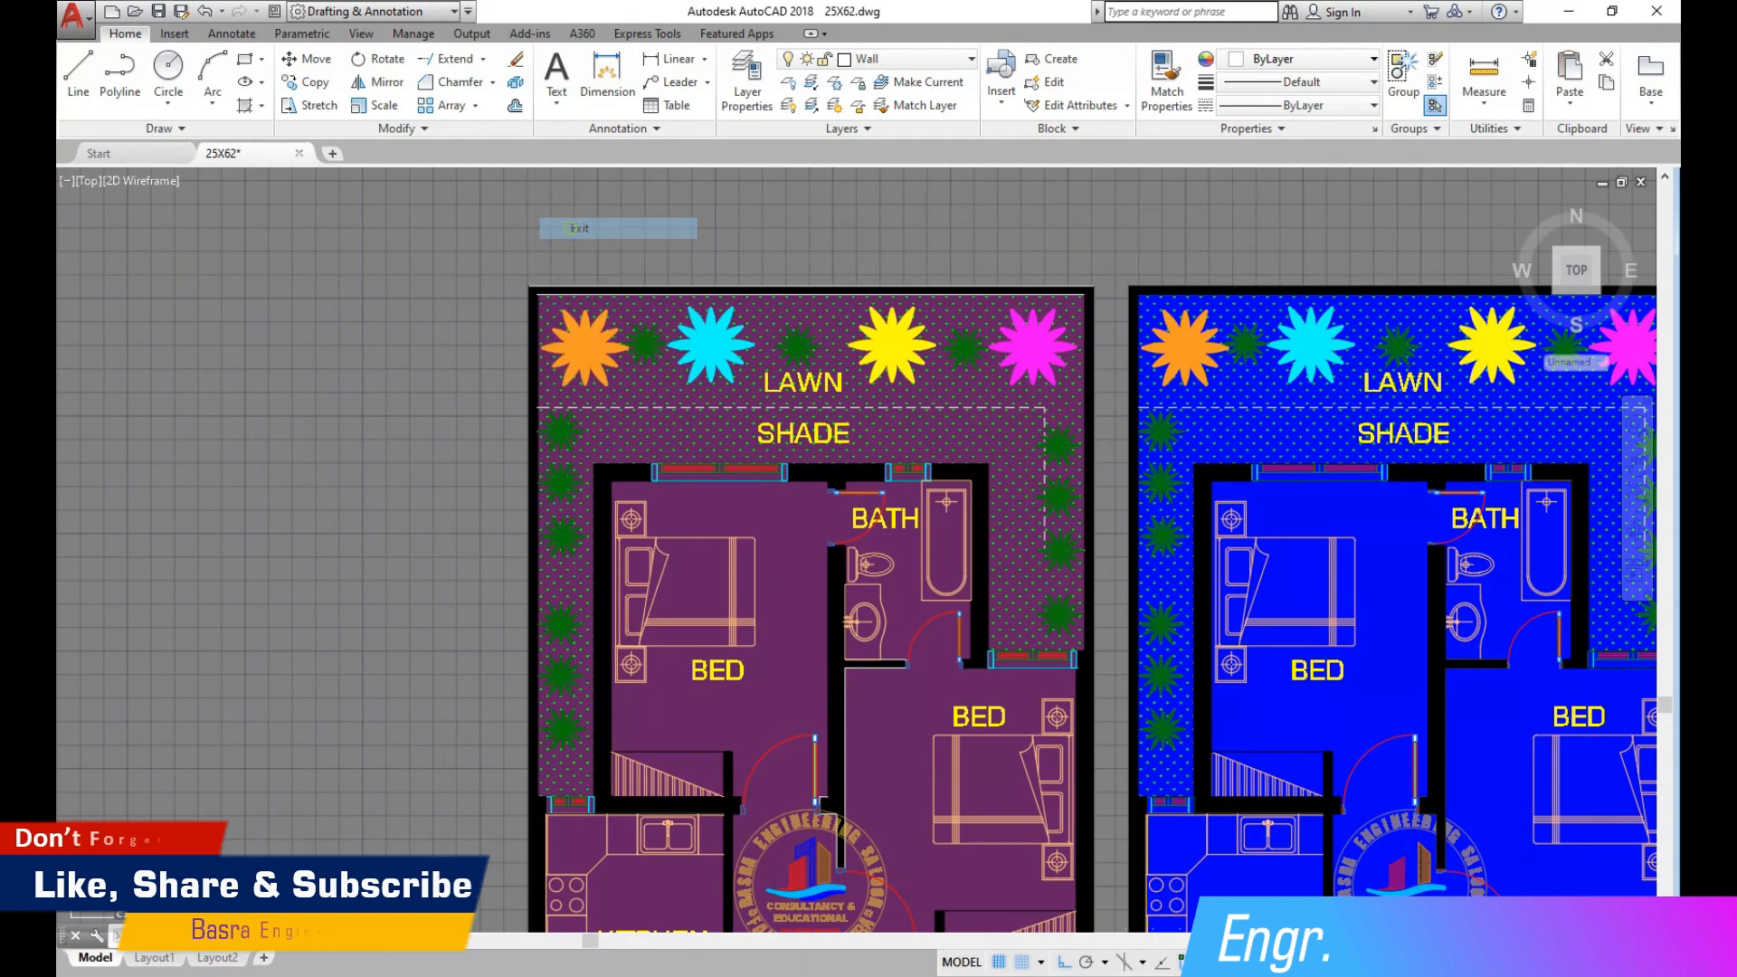
click(1160, 80)
scroll(1091, 318, up, 5)
click(1094, 516)
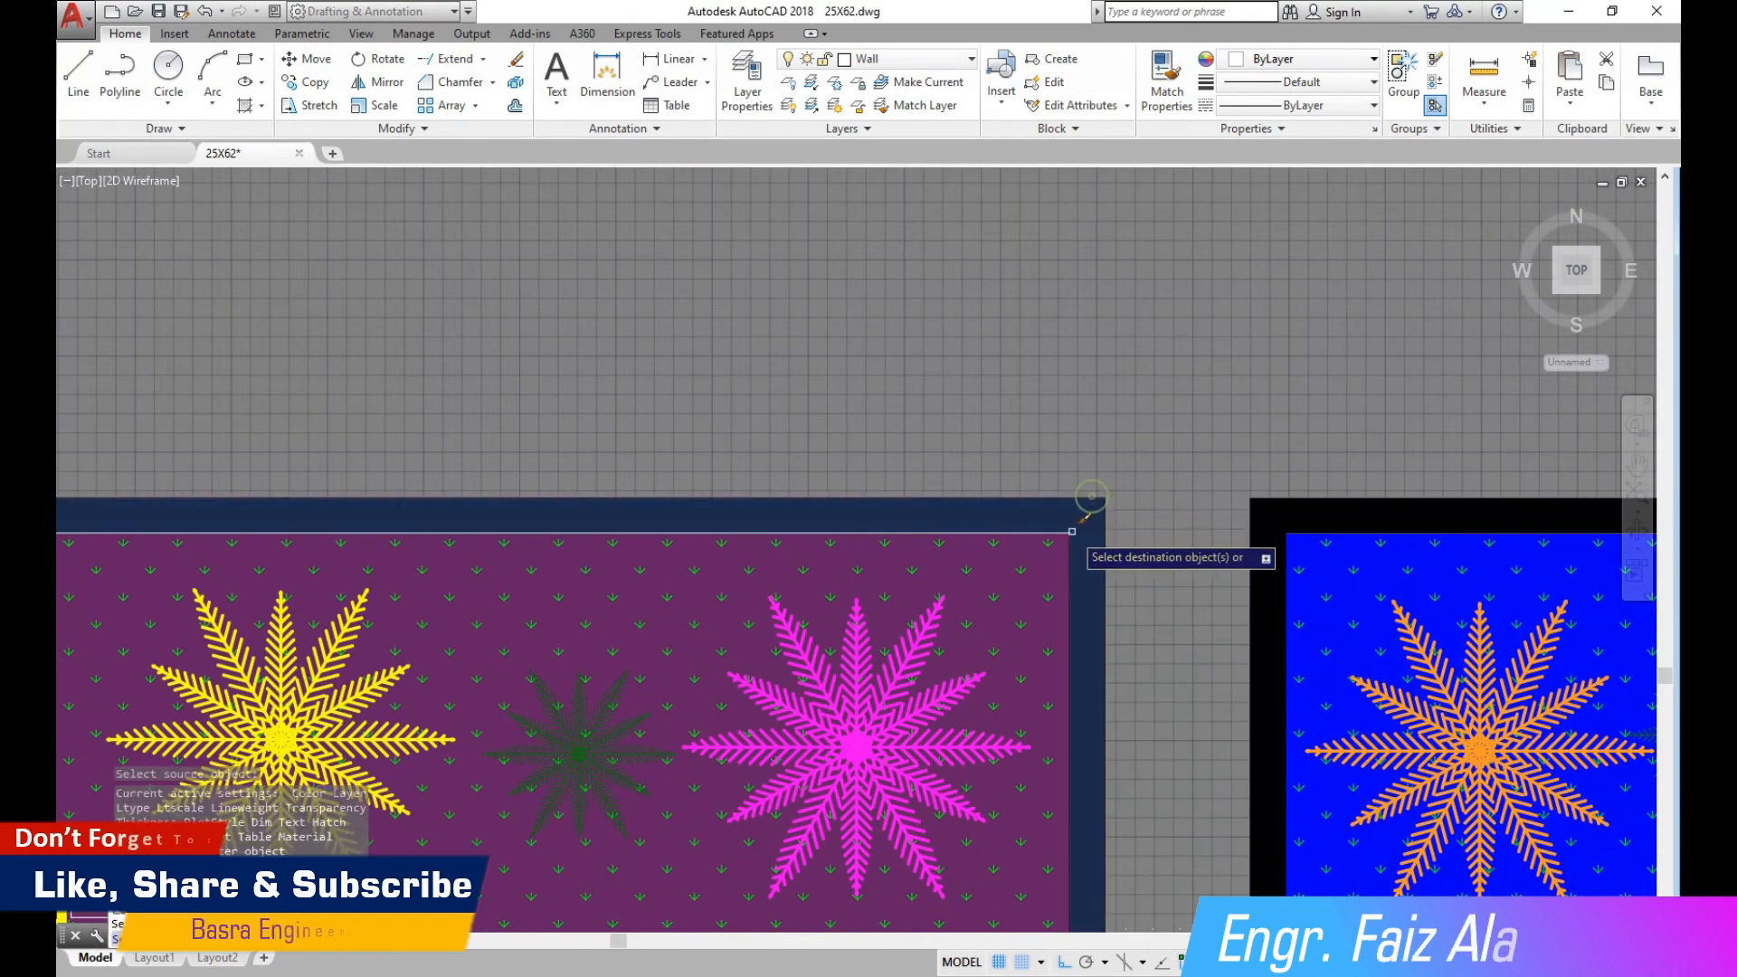
scroll(1165, 282, down, 3)
Match the black wall hatch's properties onto the outlines of the gate pillar and front lawn wall in the purple plan.
right_click(378, 349)
click(422, 364)
drag(429, 675, 352, 378)
drag(389, 624, 426, 294)
drag(454, 593, 459, 352)
drag(483, 516, 478, 439)
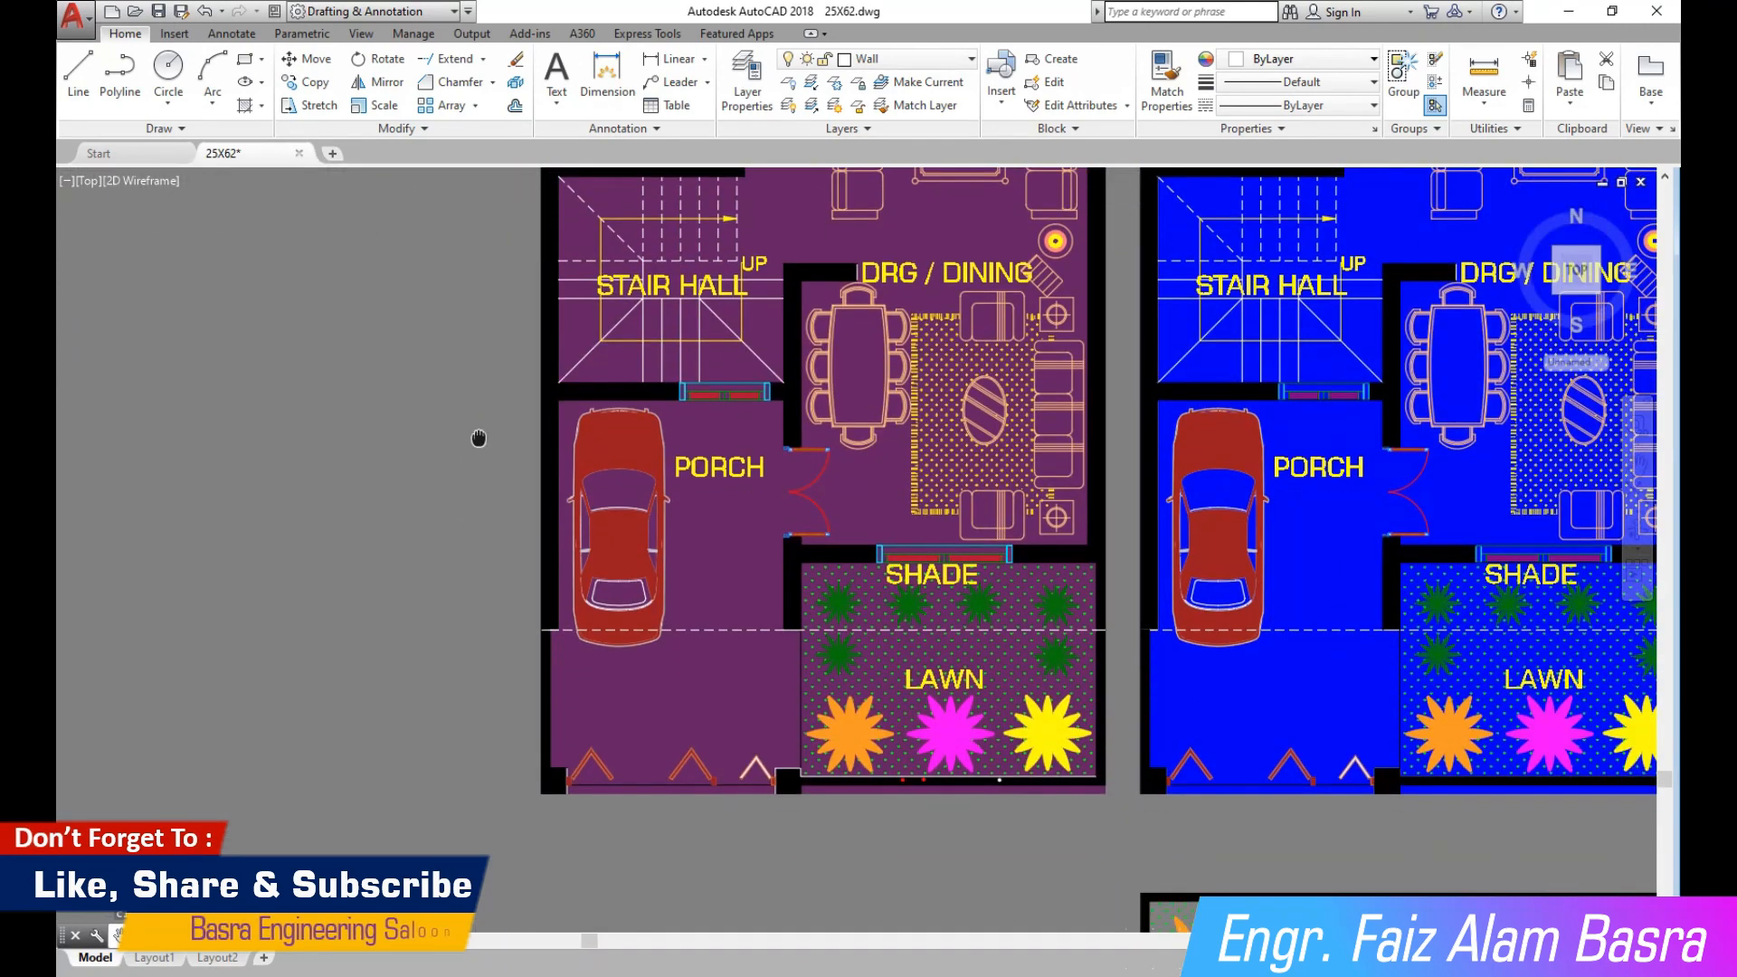
scroll(972, 854, up, 2)
drag(729, 747, 609, 695)
scroll(610, 696, down, 2)
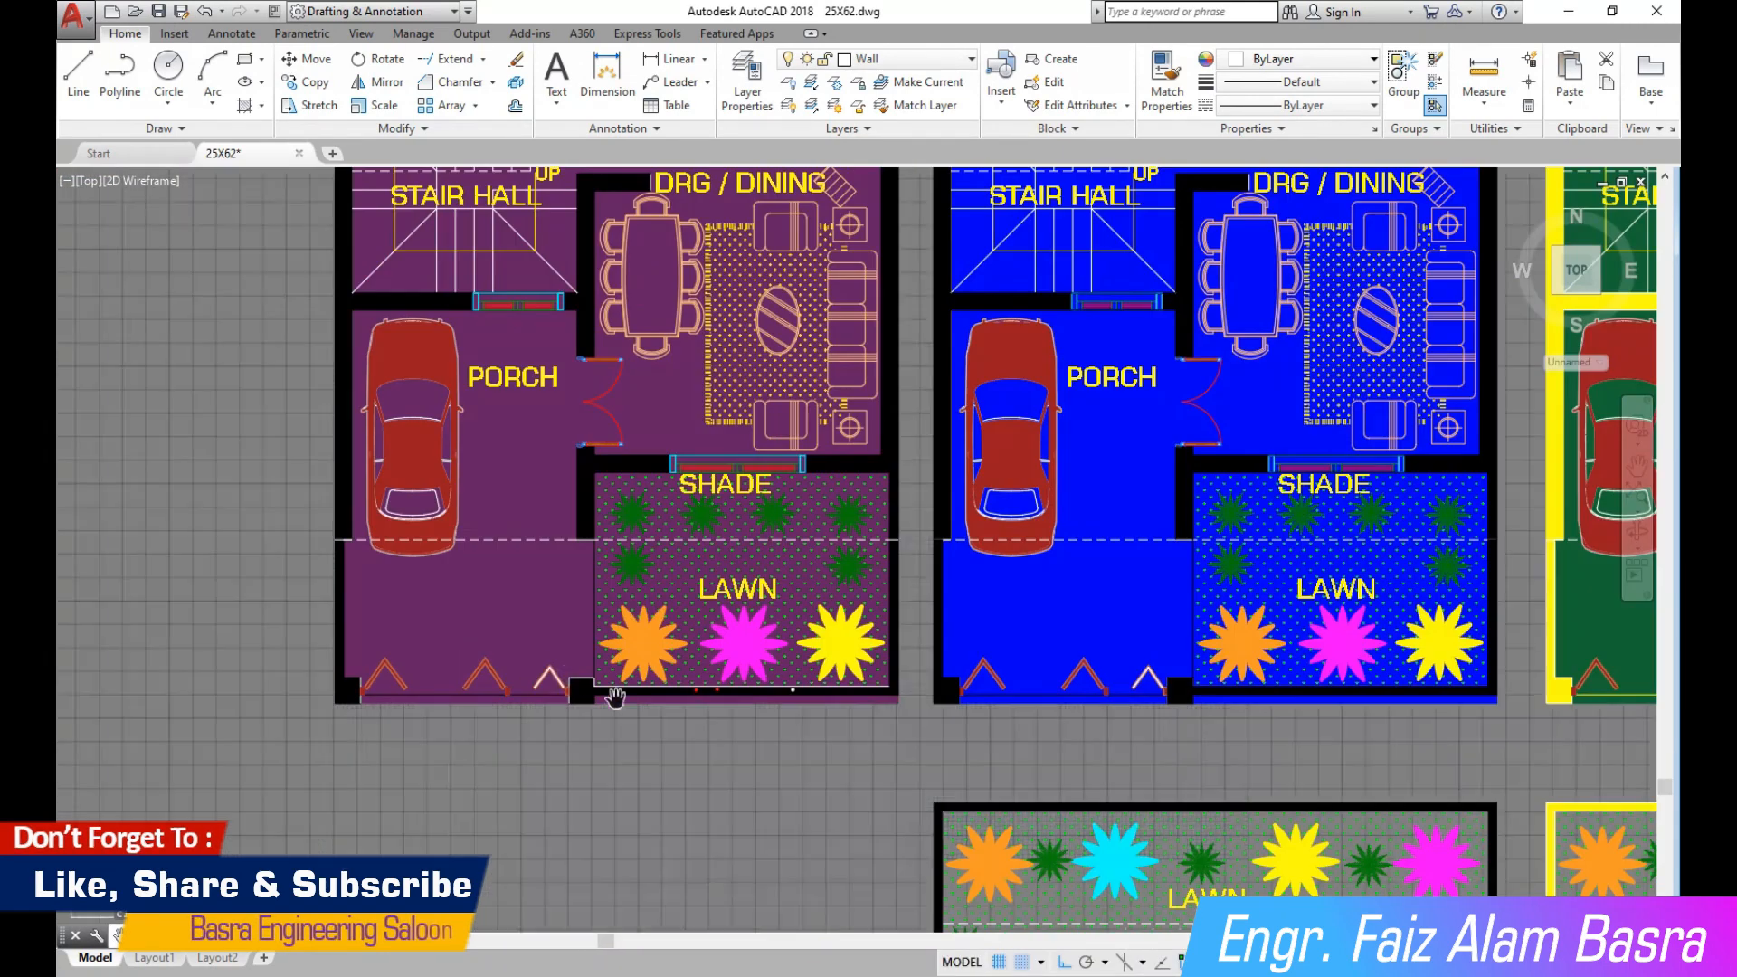
scroll(669, 708, up, 4)
right_click(534, 737)
click(575, 750)
scroll(430, 712, up, 4)
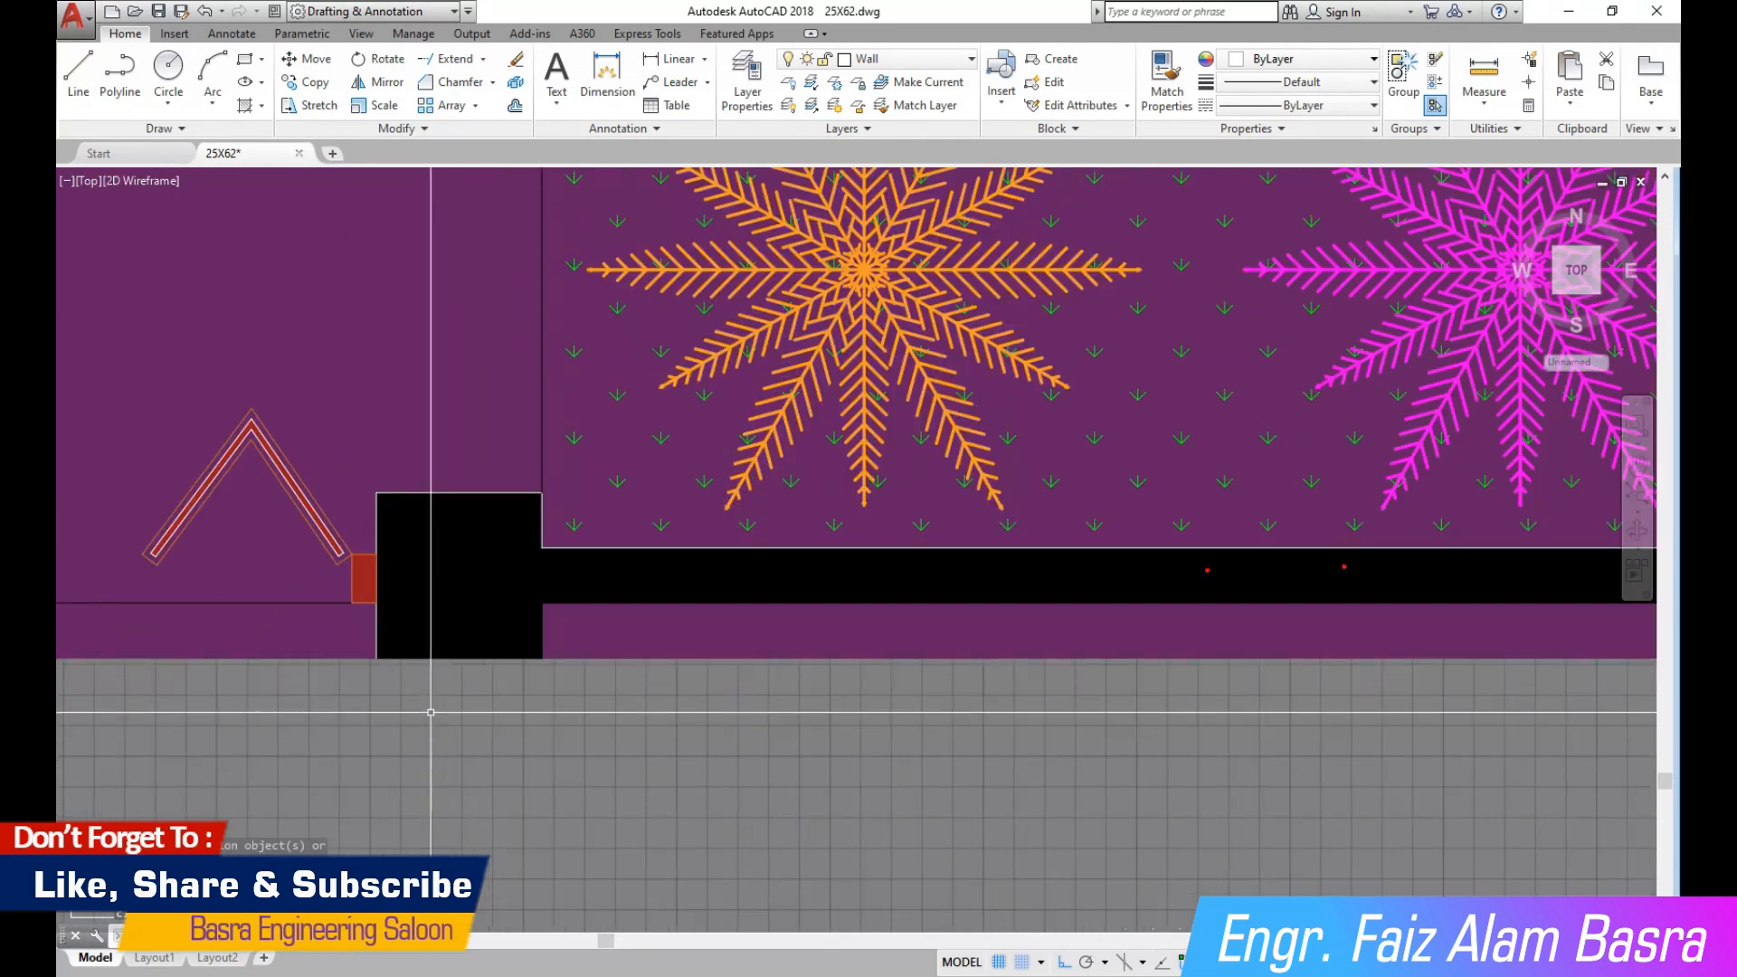
click(1164, 72)
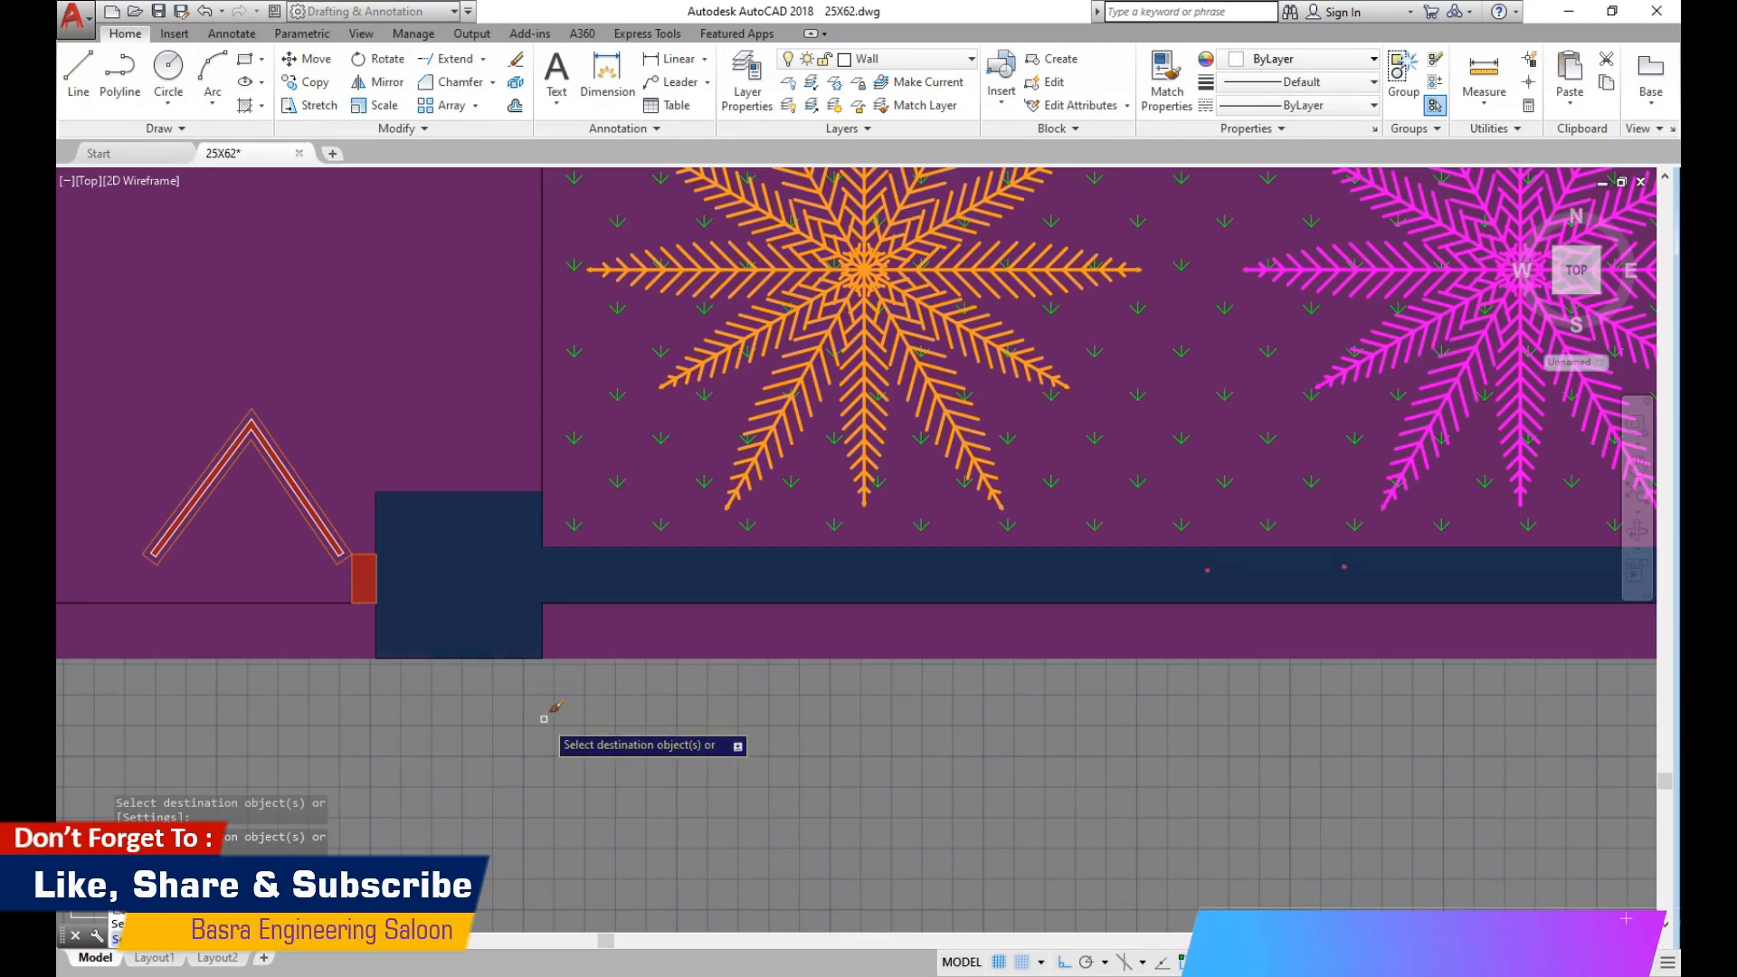
scroll(555, 736, down, 6)
key(Escape)
Examine the purple-floored plan's walls, rooms and lawn beside the blue, green and black versions.
scroll(579, 750, down, 4)
middle_drag(353, 481, 281, 765)
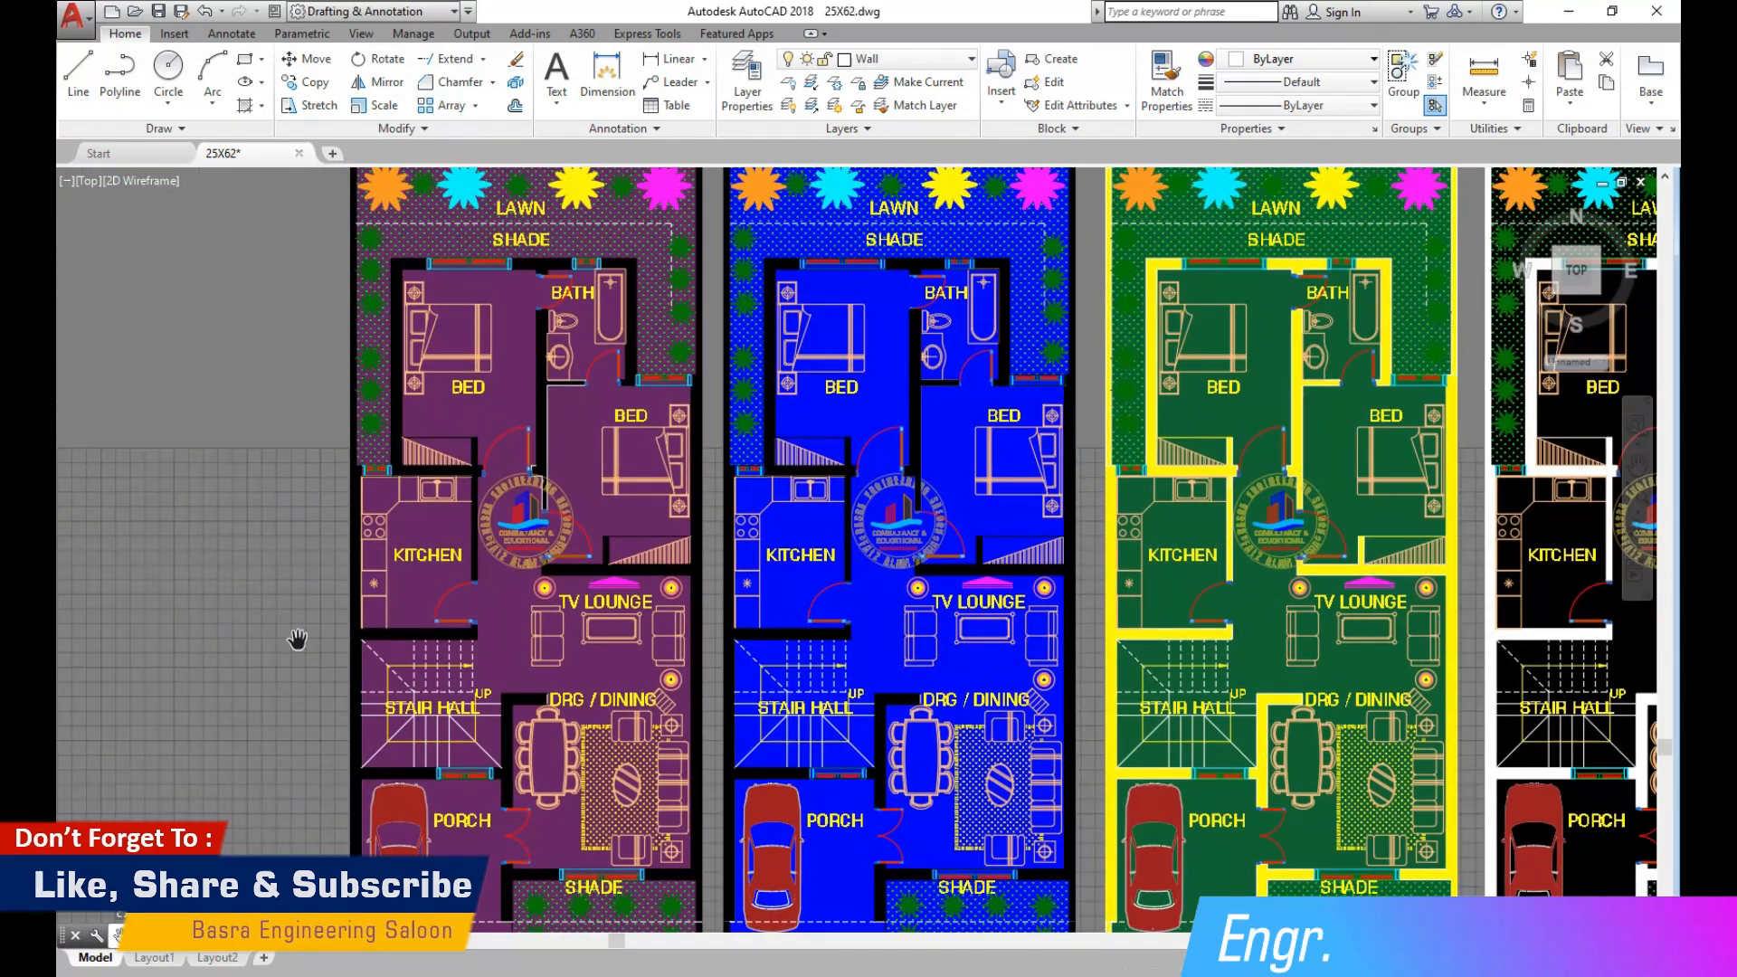
middle_drag(292, 477, 290, 583)
right_click(272, 493)
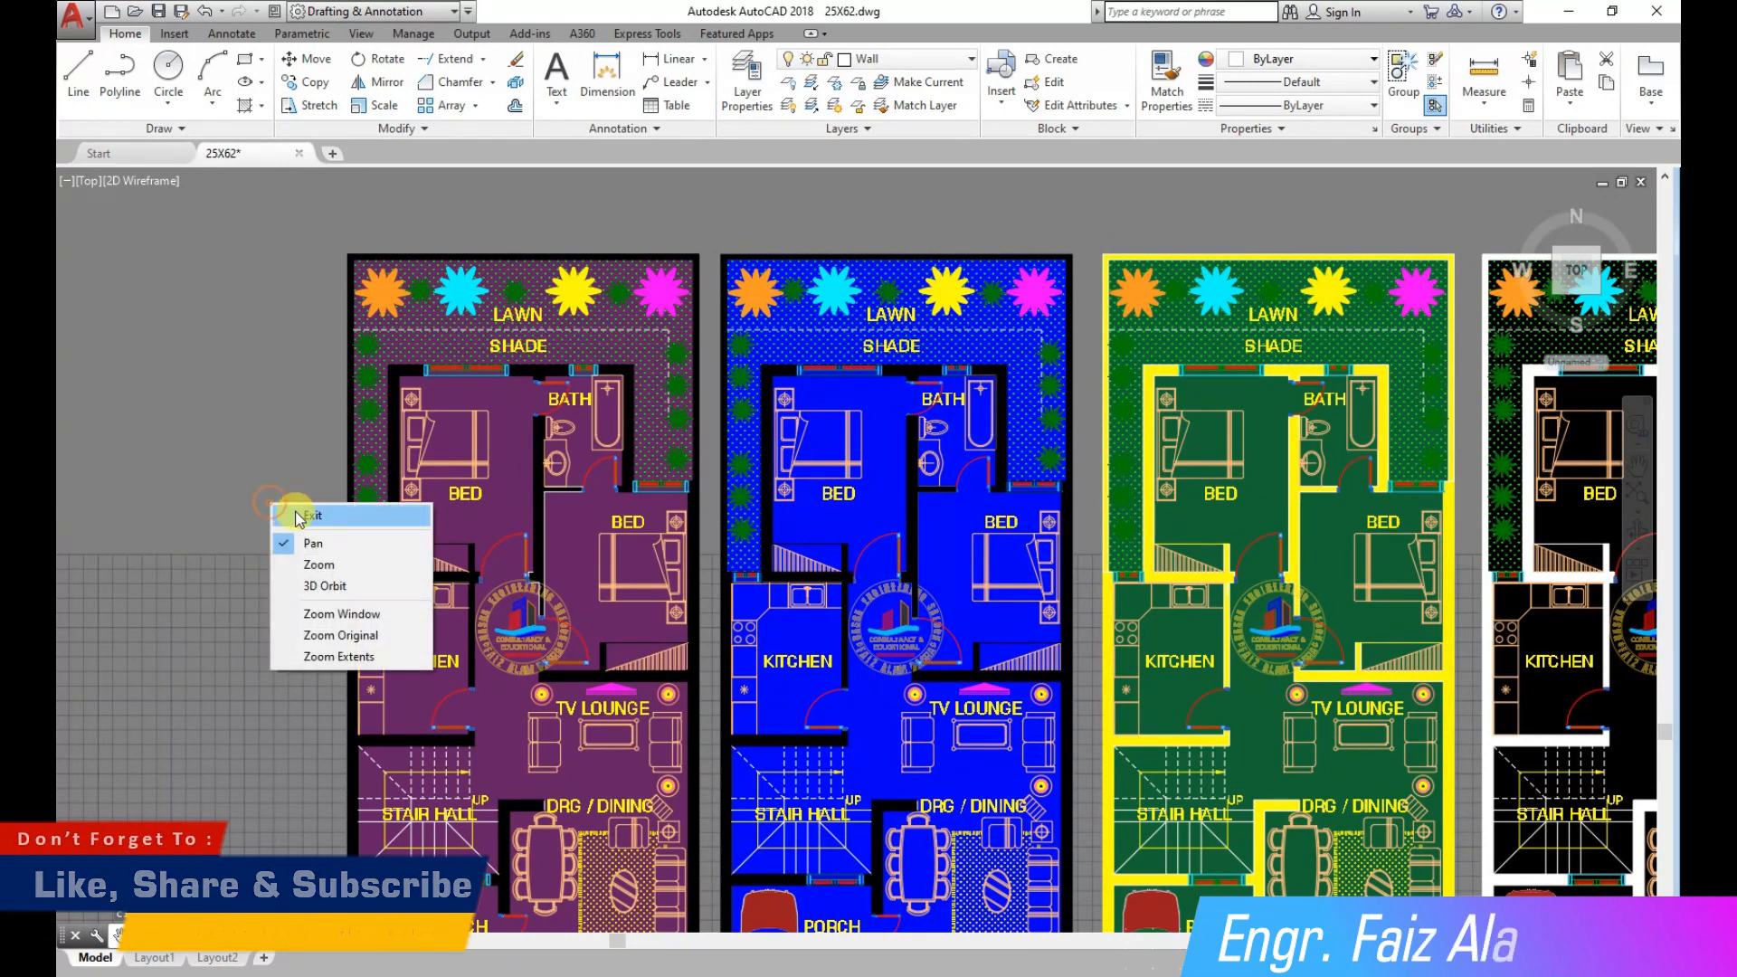
click(298, 511)
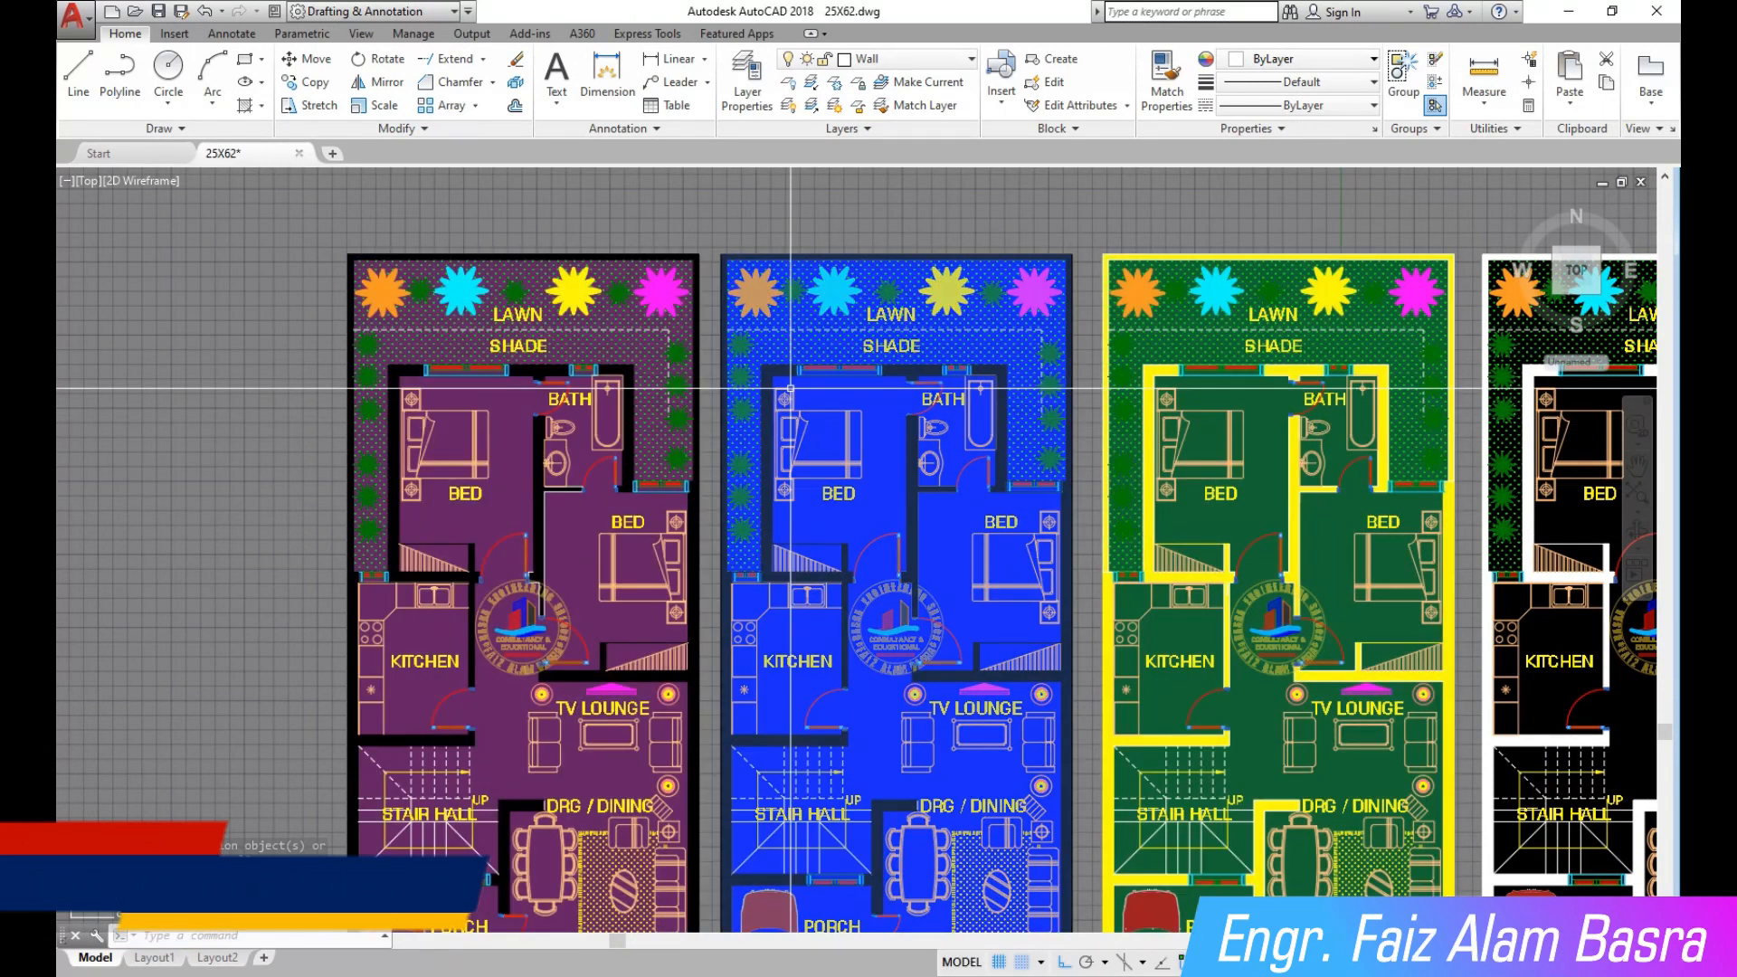
scroll(1014, 588, up, 2)
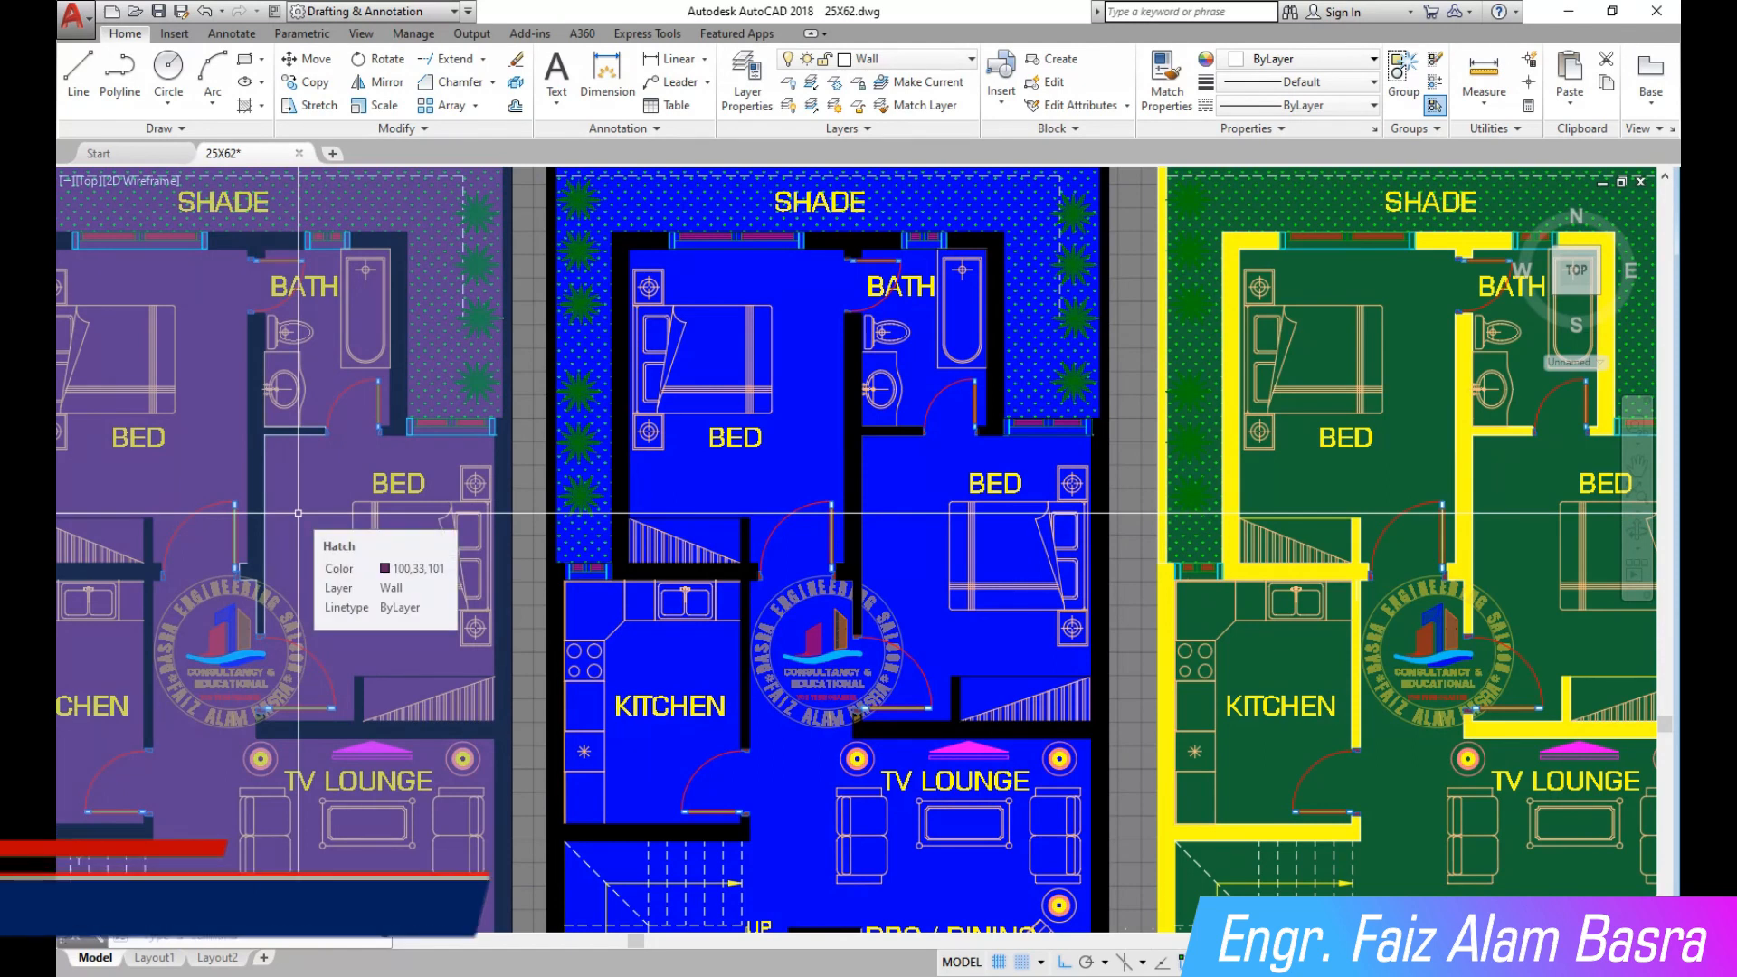
scroll(584, 418, down, 2)
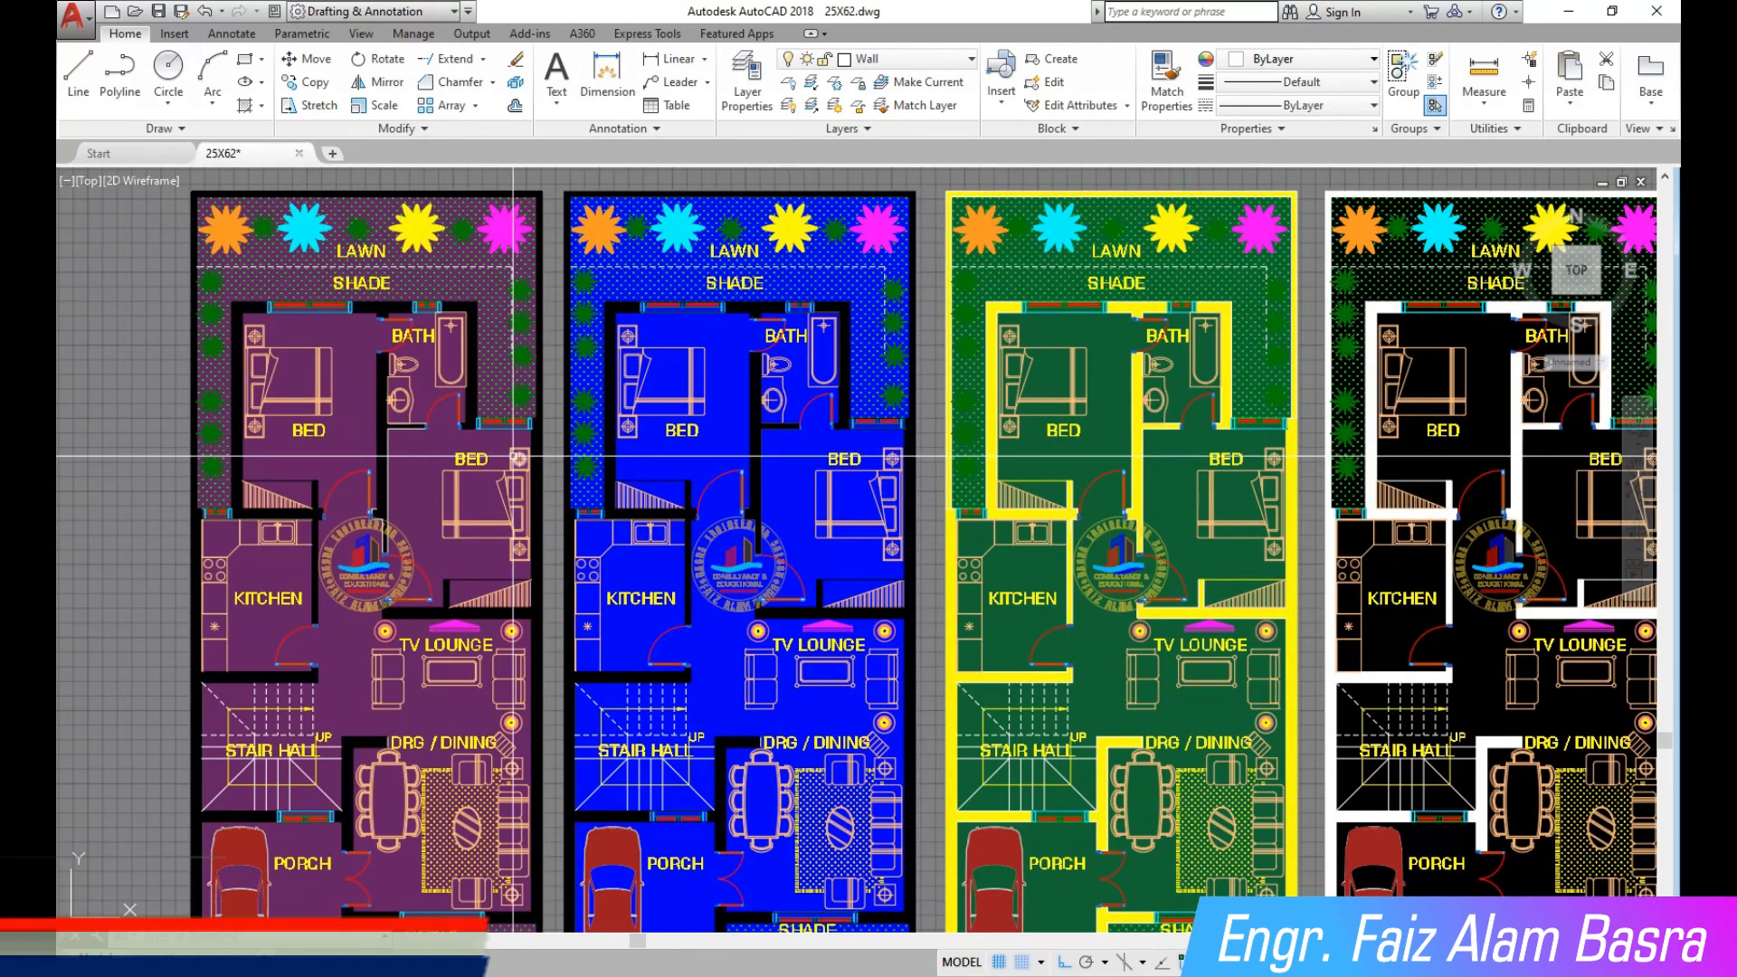
scroll(791, 453, down, 4)
scroll(790, 415, up, 4)
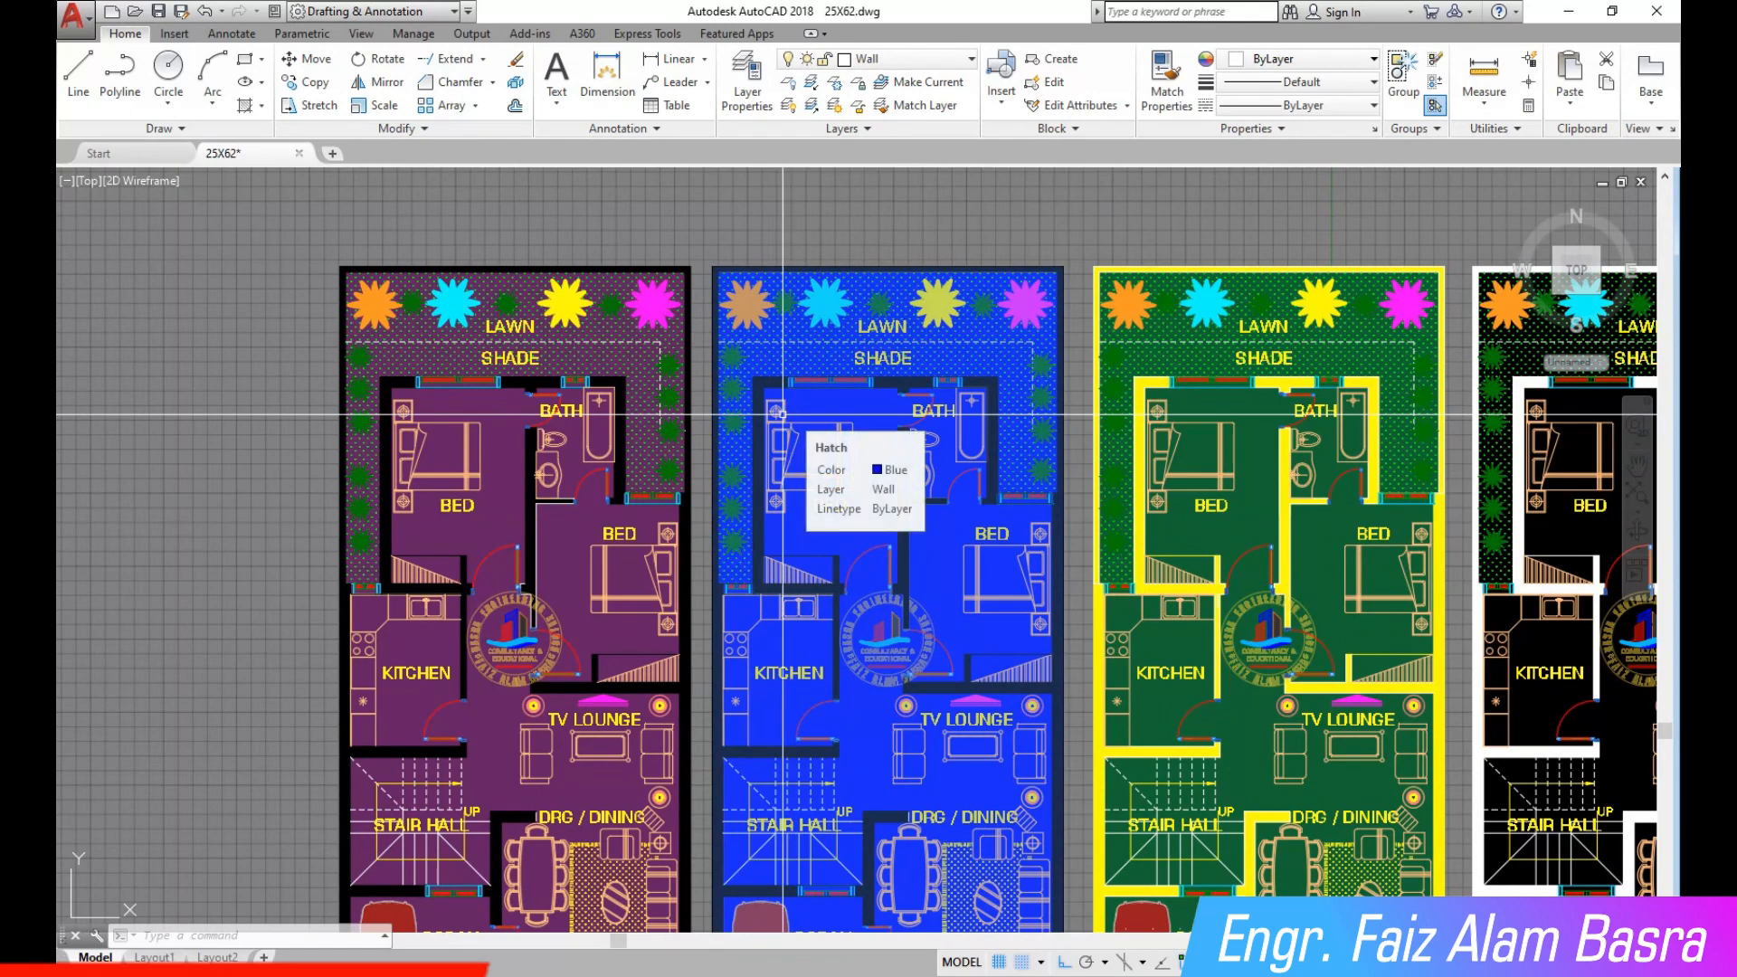
scroll(607, 367, up, 2)
scroll(131, 331, down, 2)
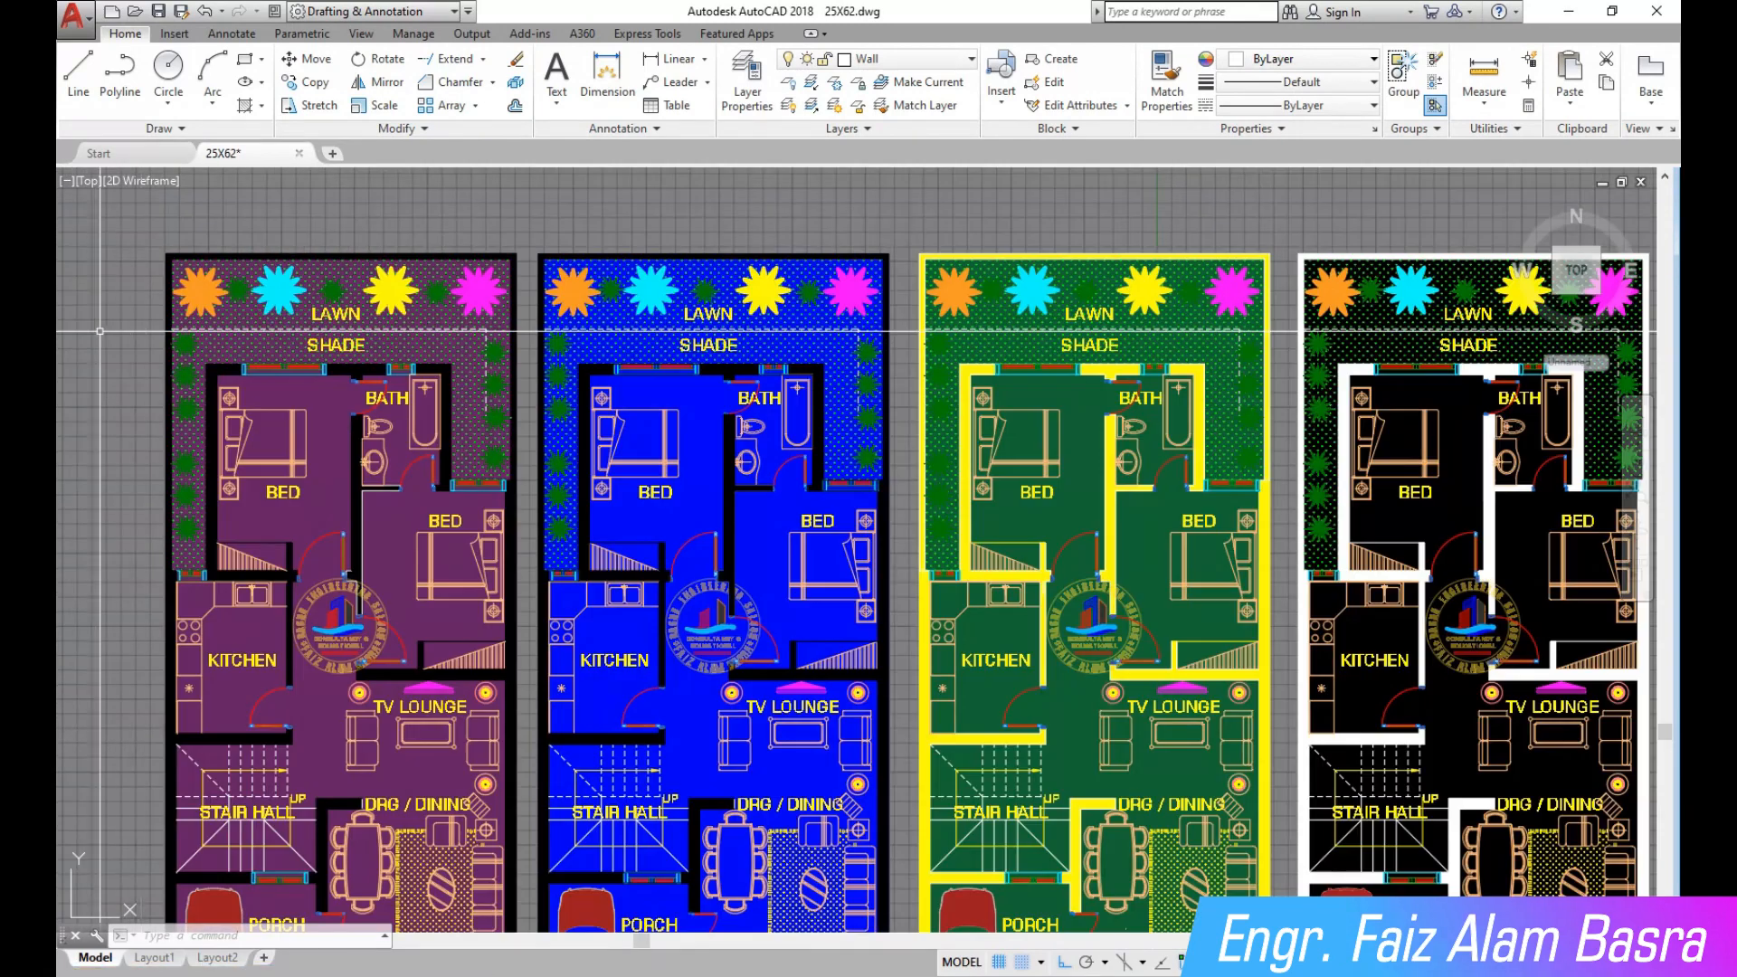
scroll(97, 332, up, 4)
scroll(95, 331, down, 2)
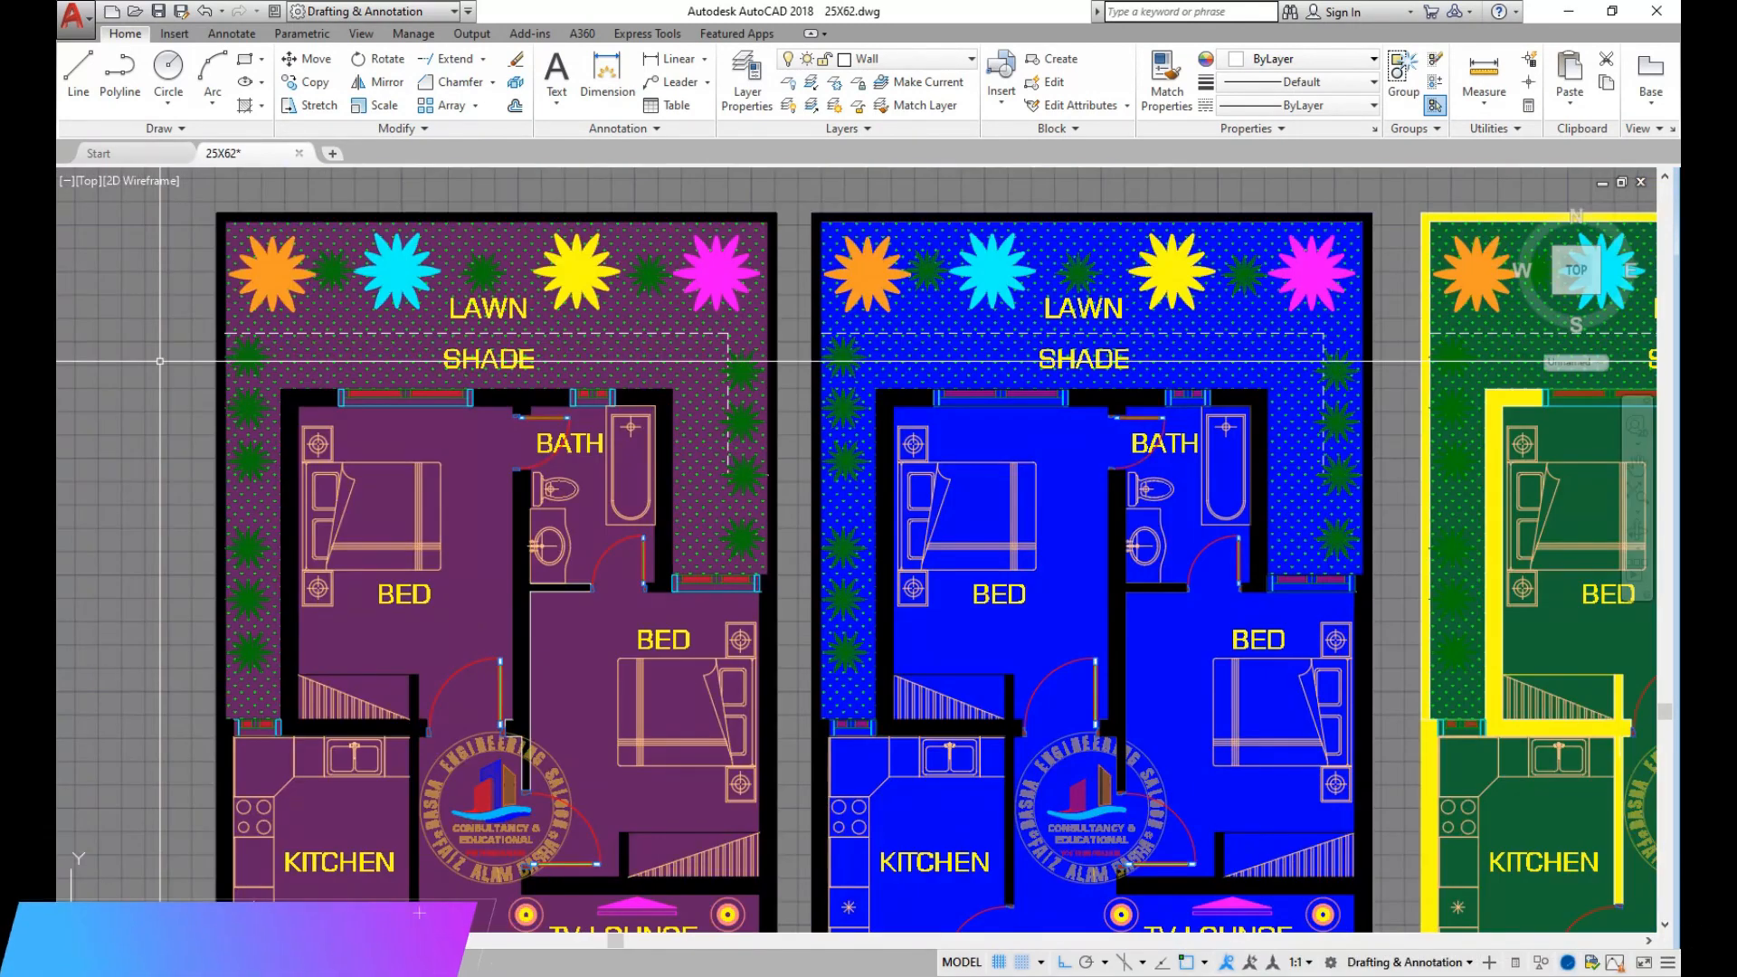
scroll(226, 203, up, 4)
scroll(157, 240, down, 3)
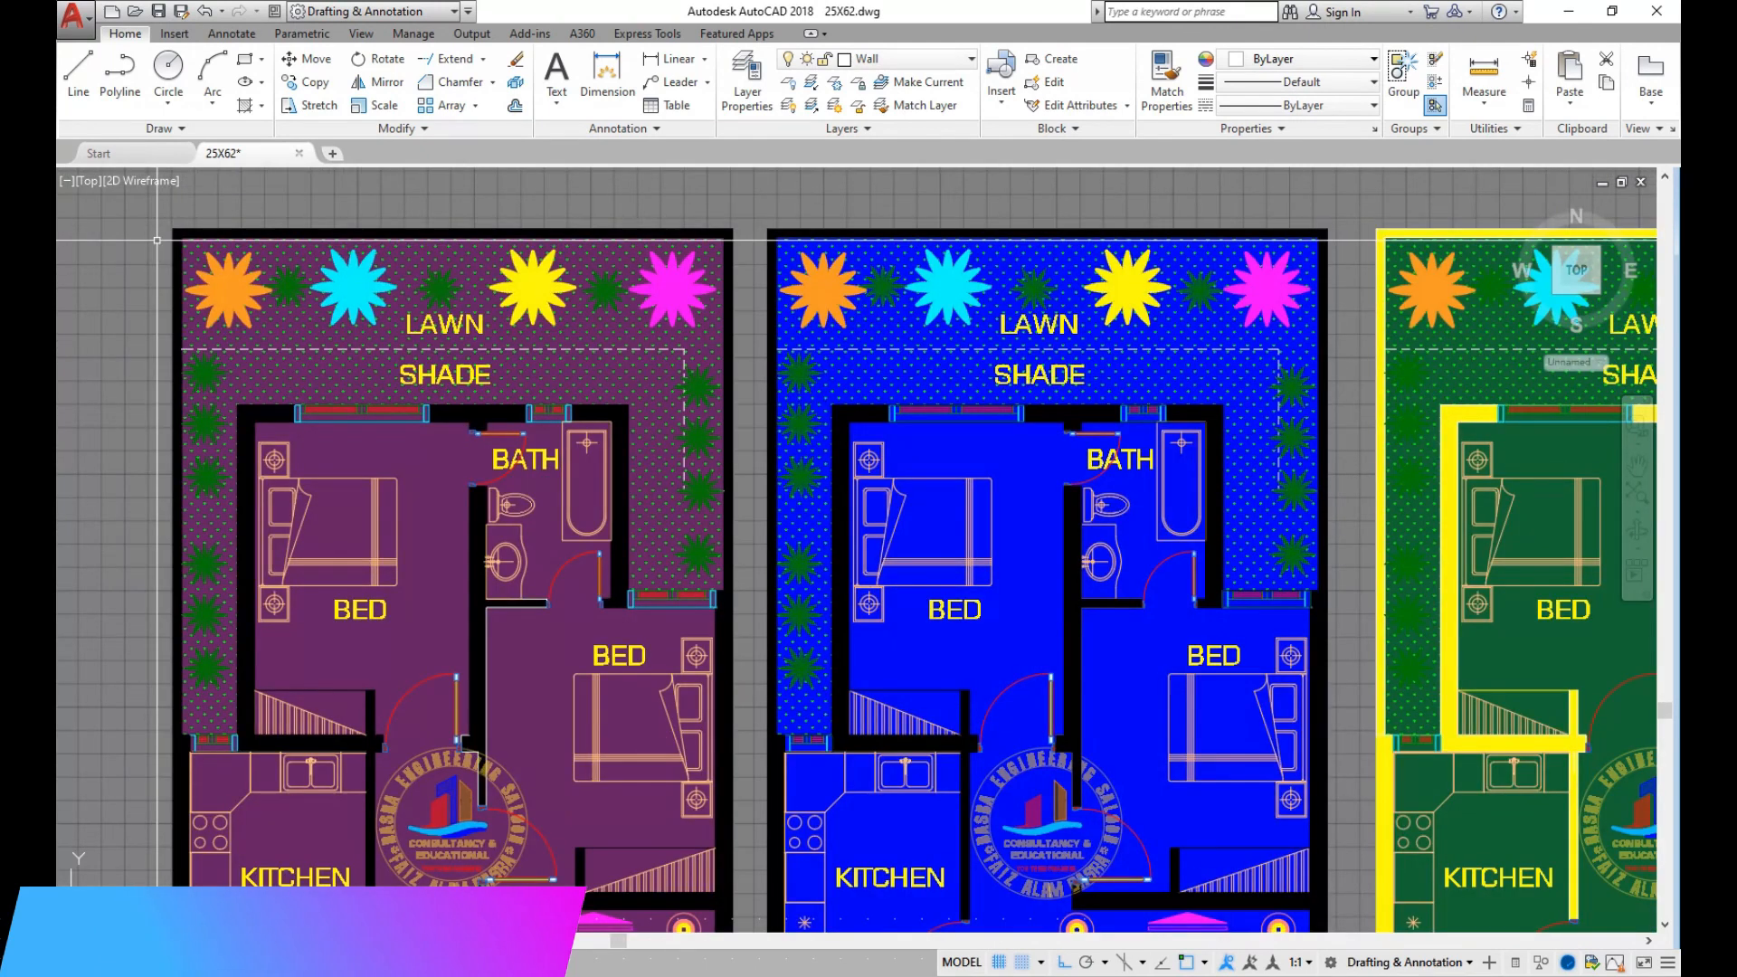
scroll(127, 240, down, 3)
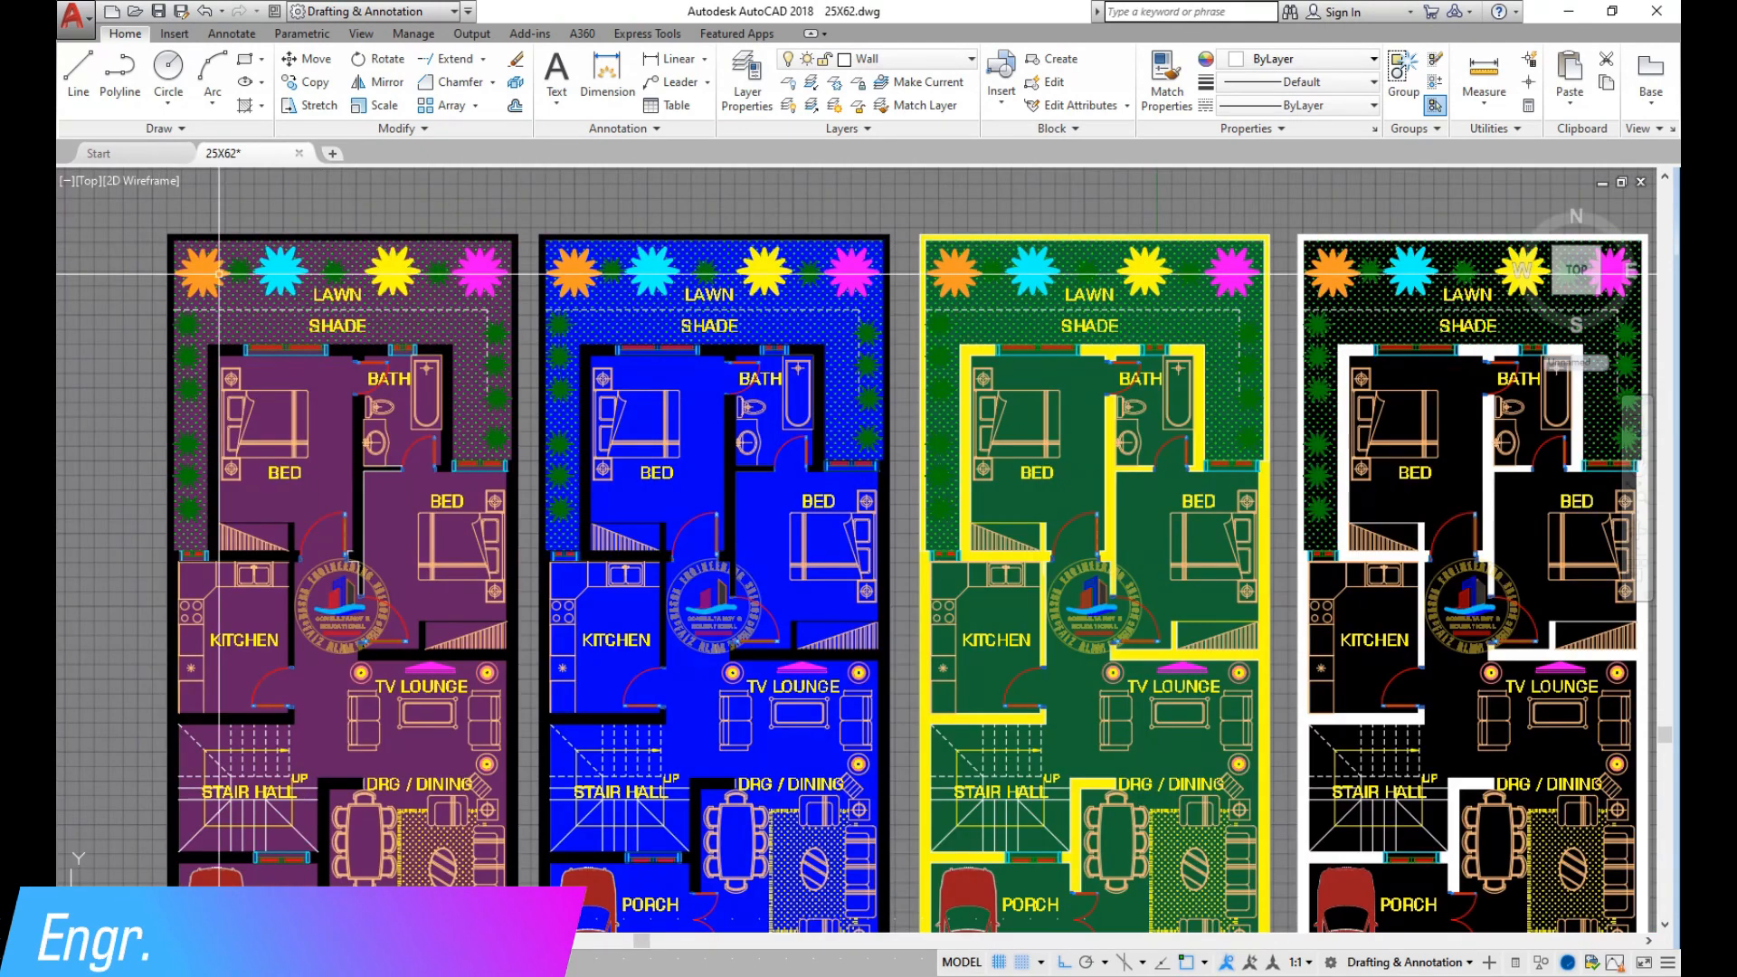
Copy the four solid-floored plans of the upper row together into the free space above them.
click(1166, 830)
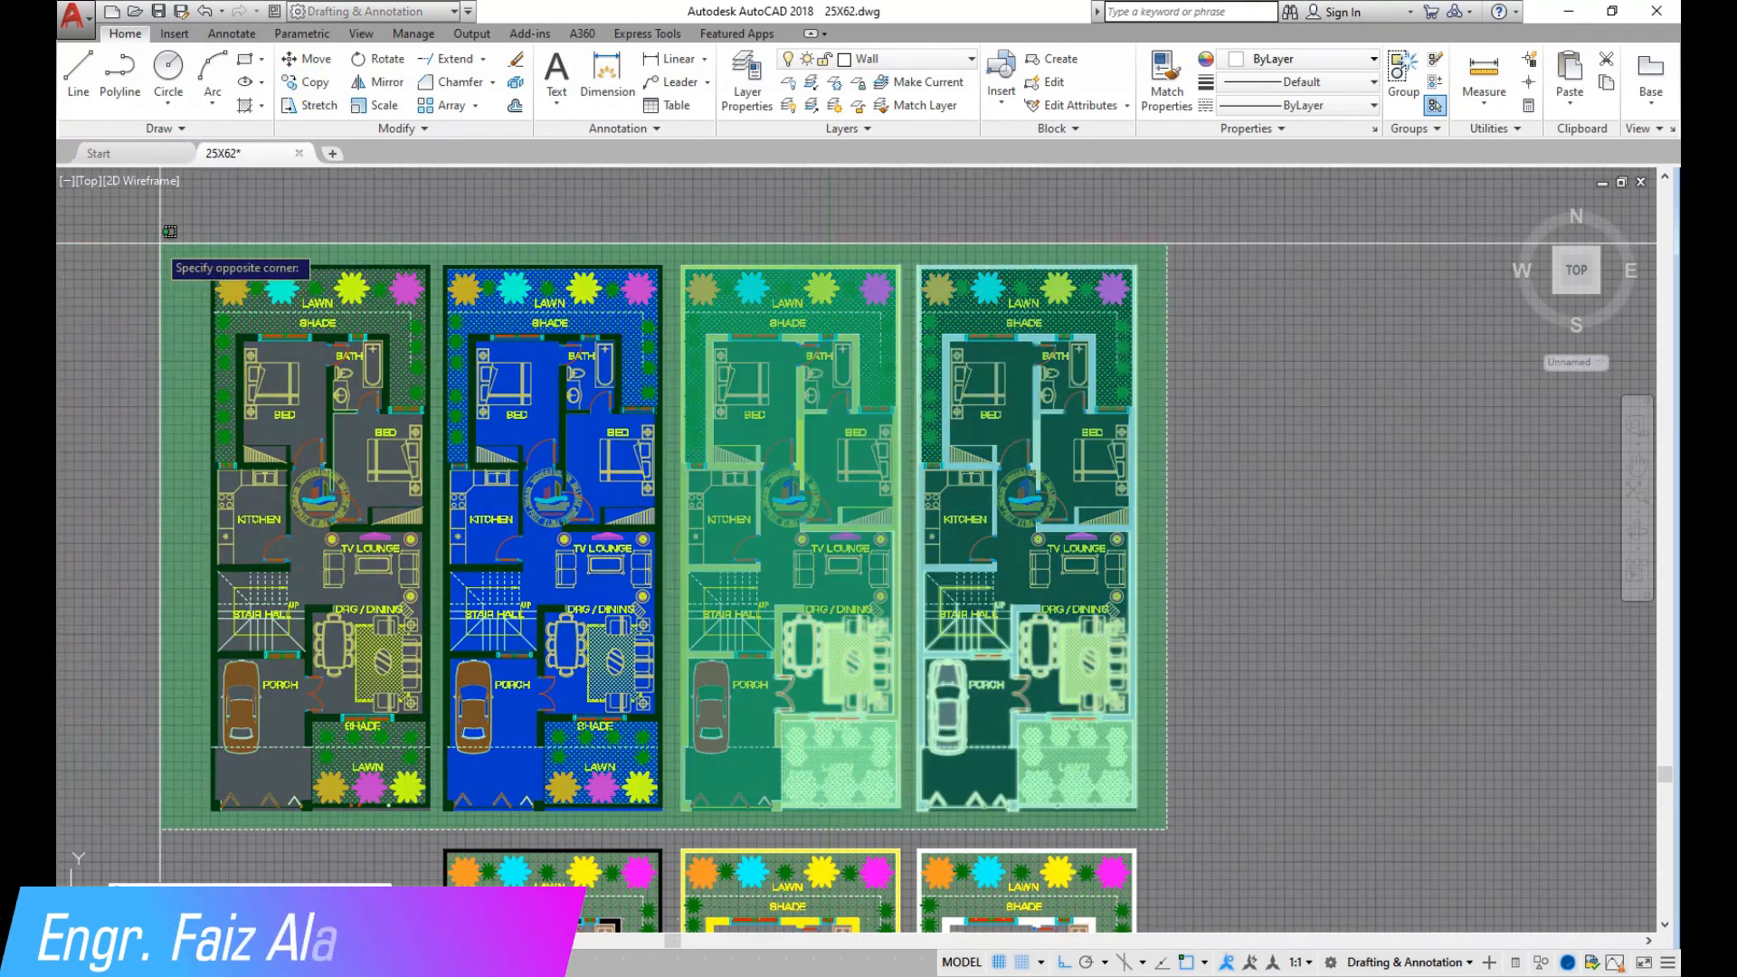
click(183, 234)
scroll(783, 665, down, 4)
right_click(1053, 676)
click(1053, 676)
click(1074, 441)
key(Escape)
scroll(563, 287, up, 2)
scroll(555, 282, up, 4)
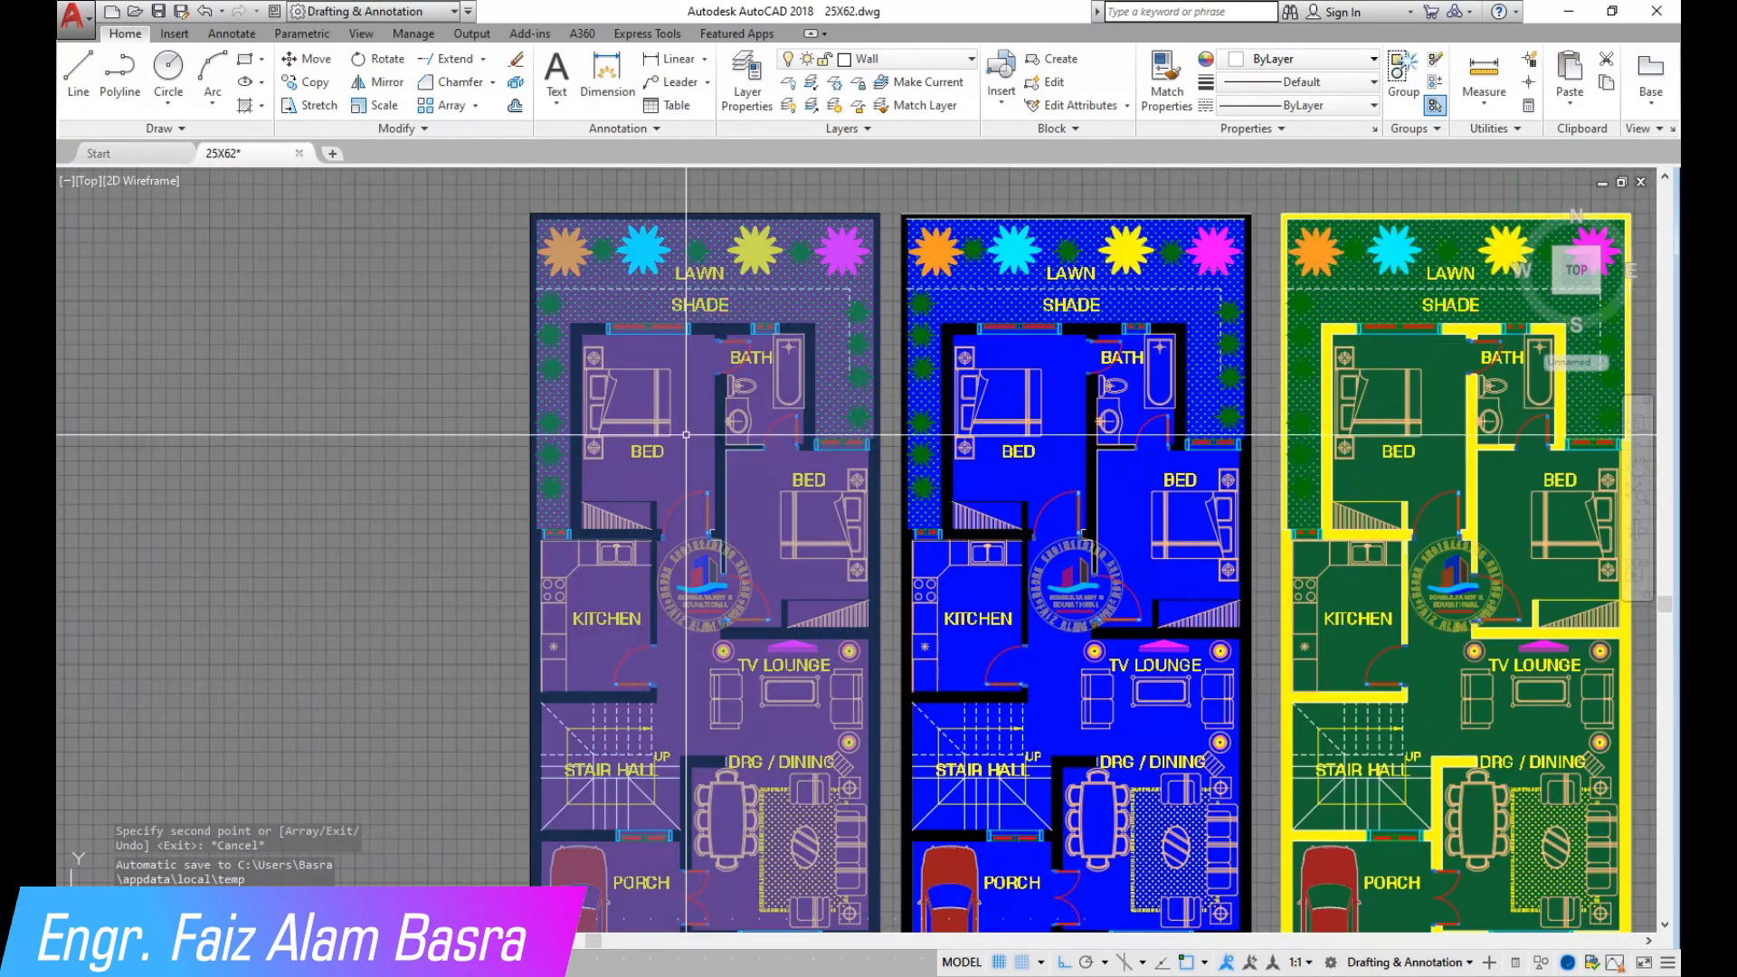
scroll(578, 299, down, 4)
scroll(592, 308, up, 4)
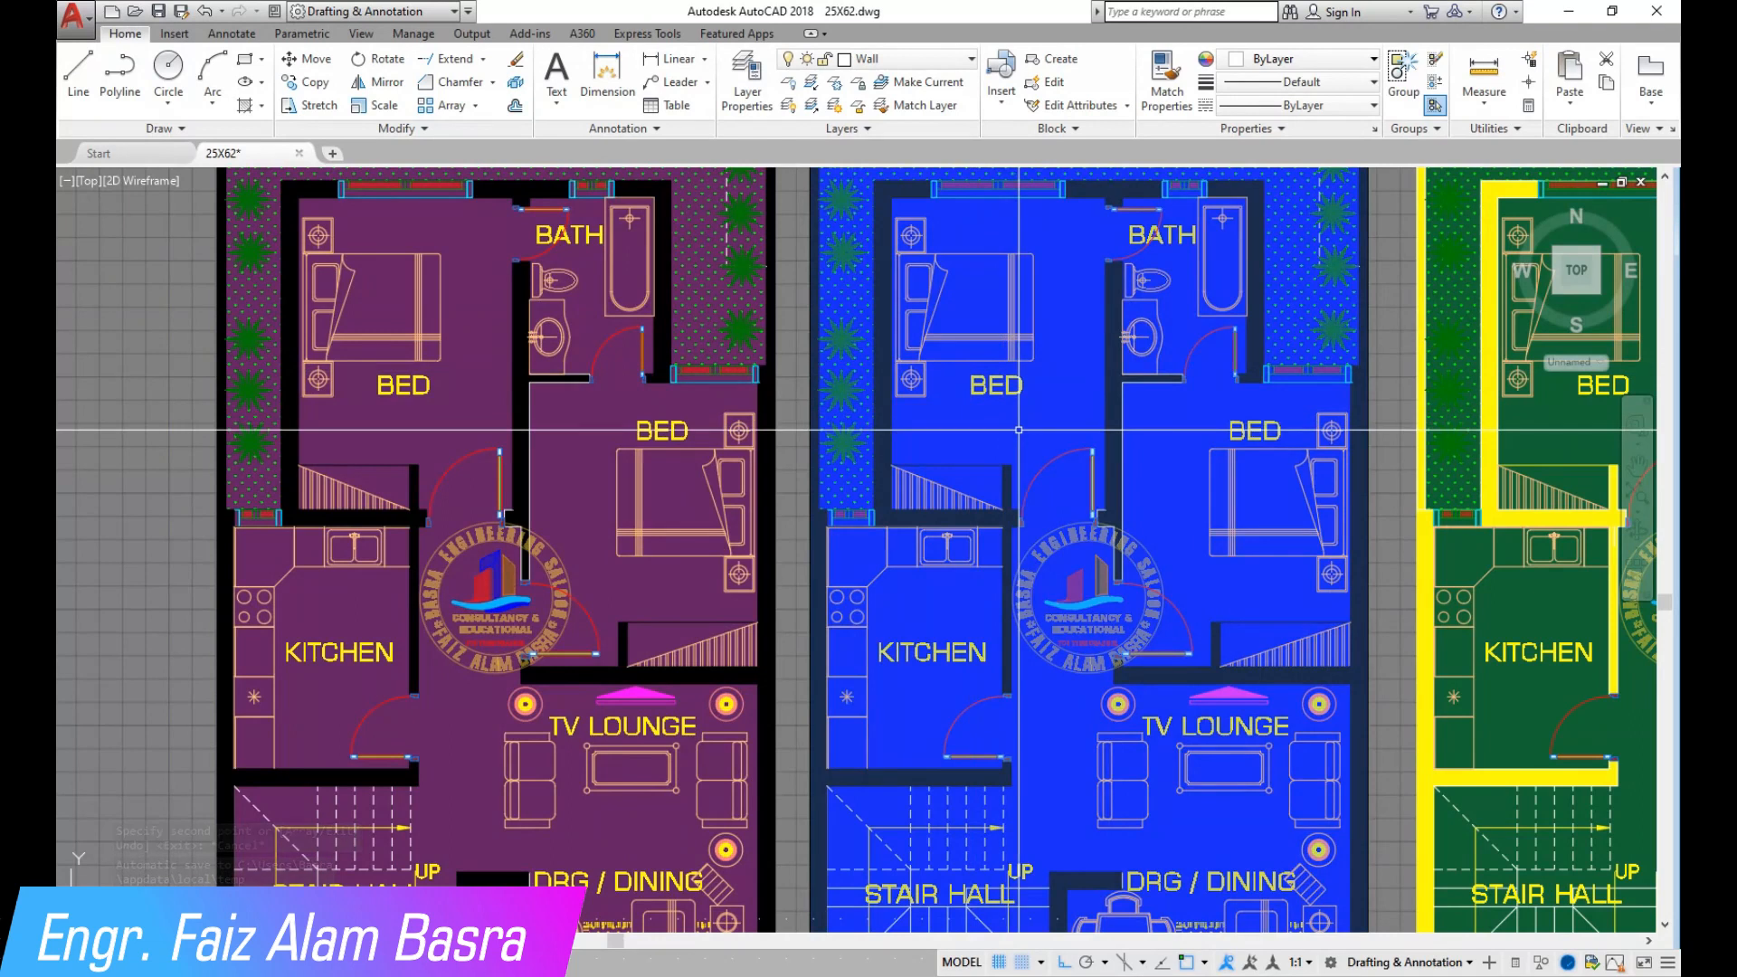
Set the transparency of the blue plan's solid floor hatch to 70 in the new upper row.
click(1118, 427)
drag(740, 65, 867, 79)
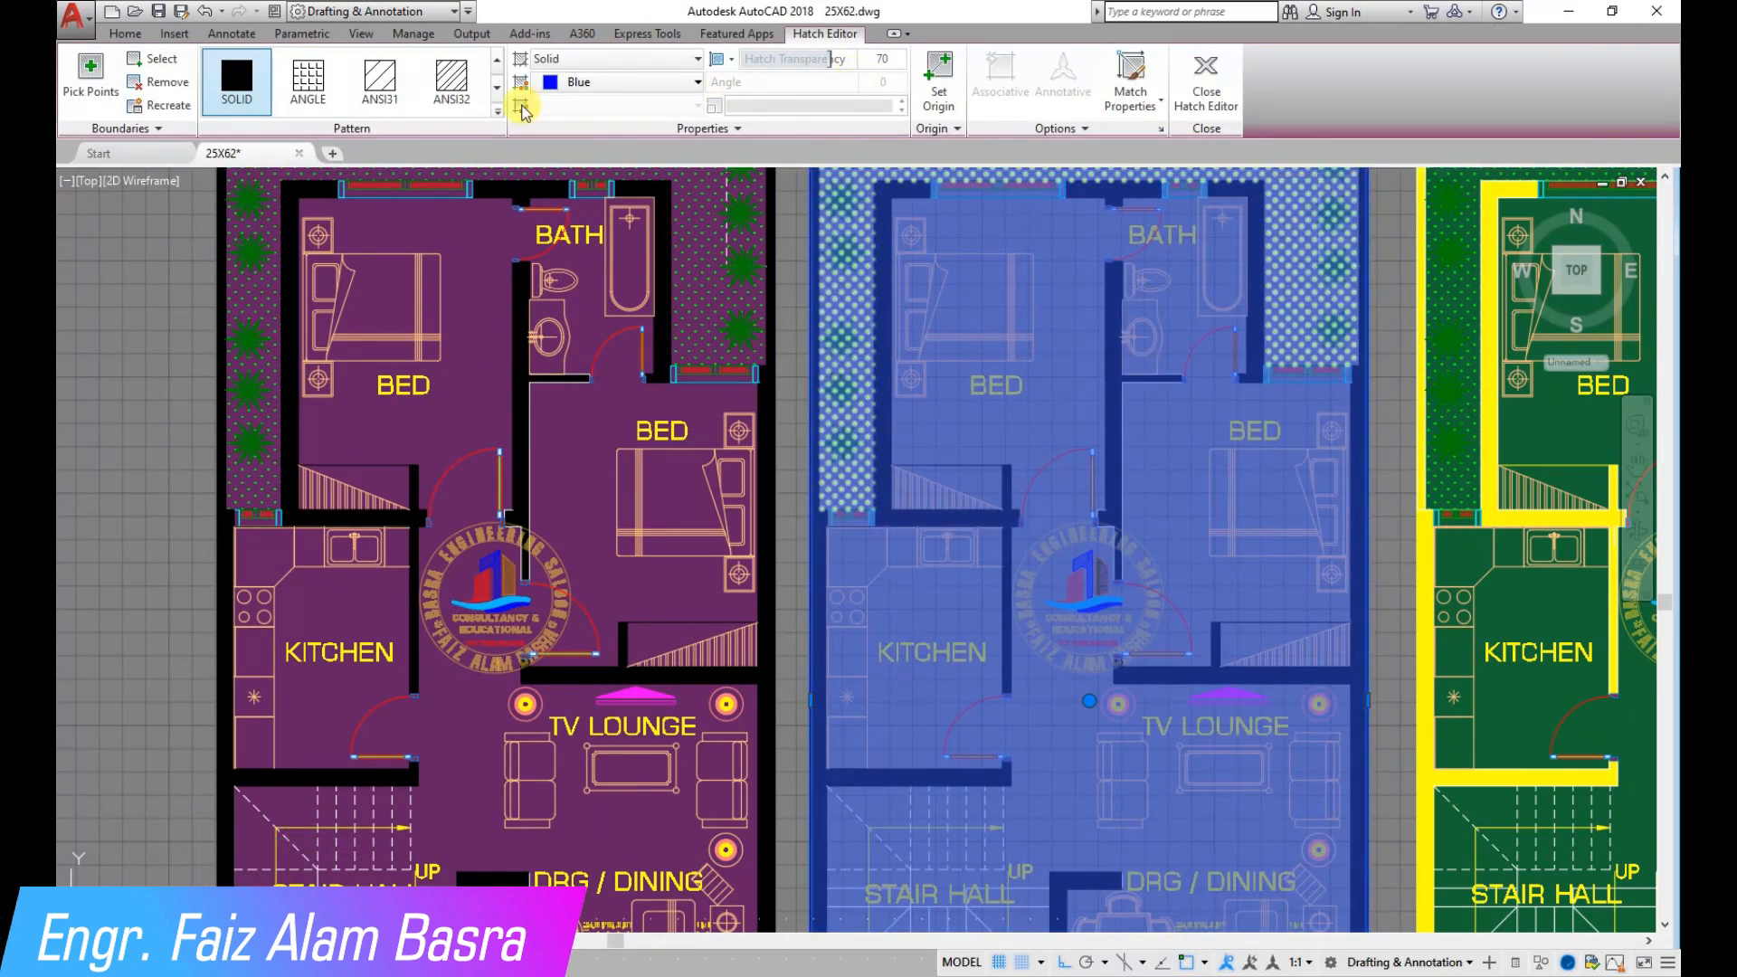
key(Escape)
scroll(403, 443, down, 2)
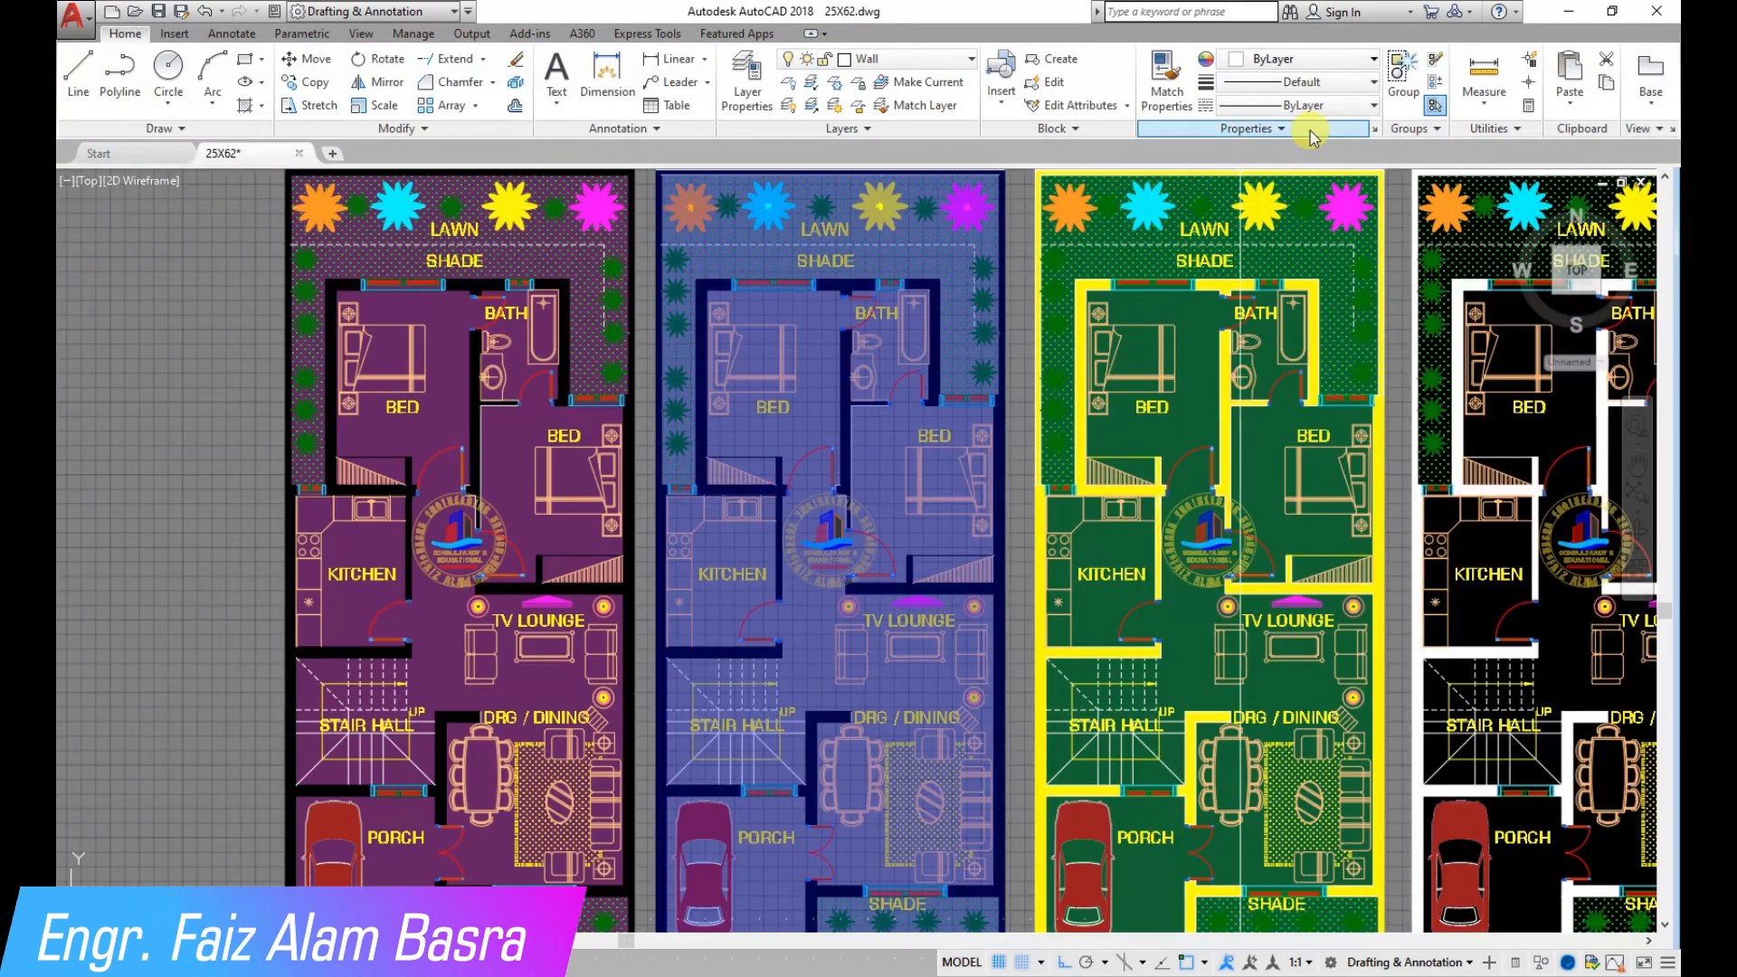
Match the transparent blue floor hatch's properties onto the solid floor hatches of the purple, green and black plans.
click(1158, 82)
click(821, 445)
click(504, 425)
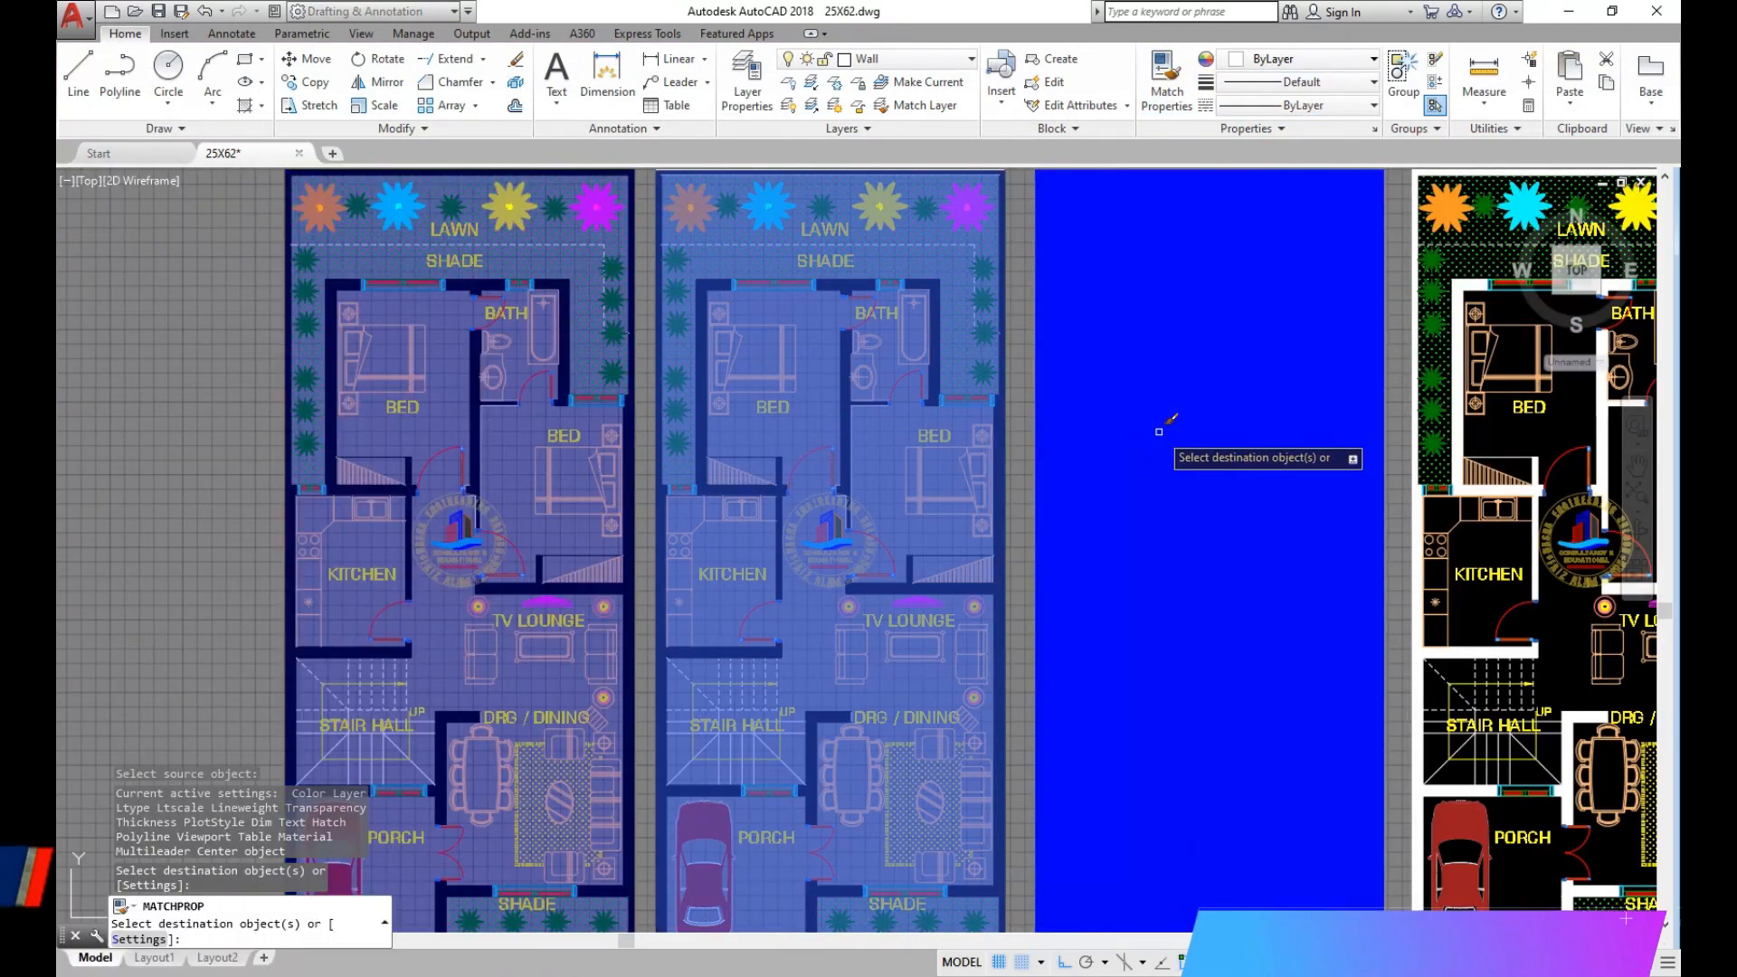
click(1164, 425)
click(1524, 431)
right_click(124, 320)
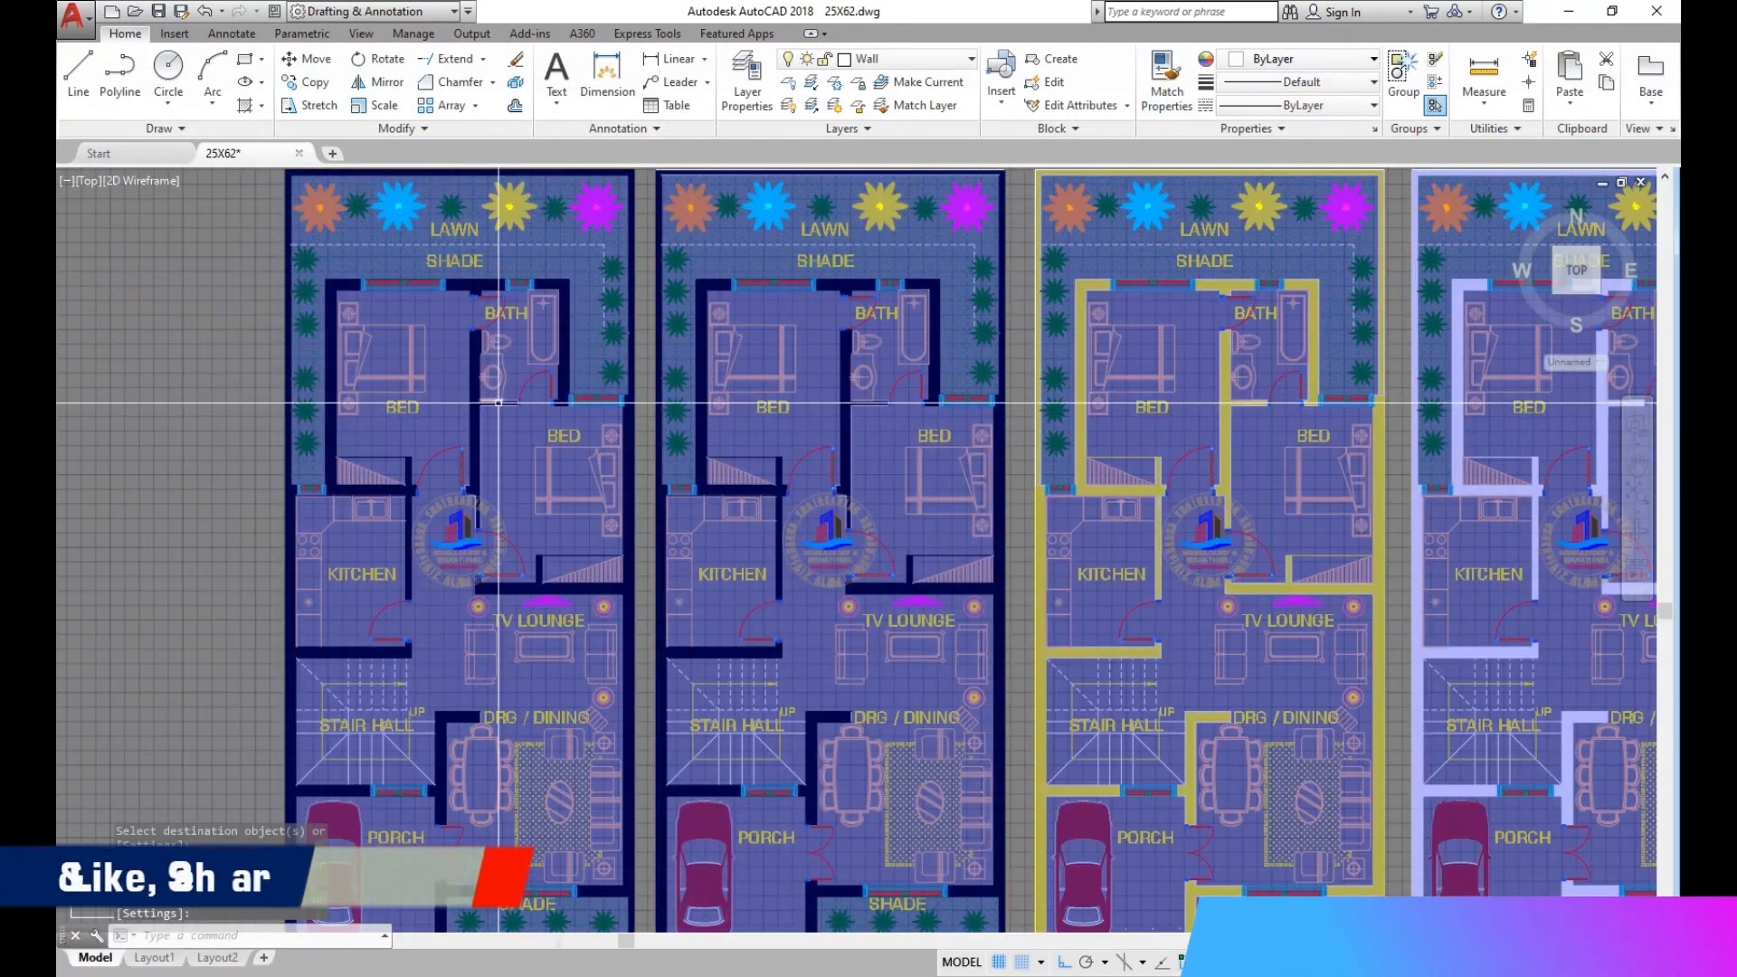
Send the floor hatches of all four upper-row plans to the back of the draw order.
click(384, 350)
click(779, 434)
click(1208, 436)
click(1513, 436)
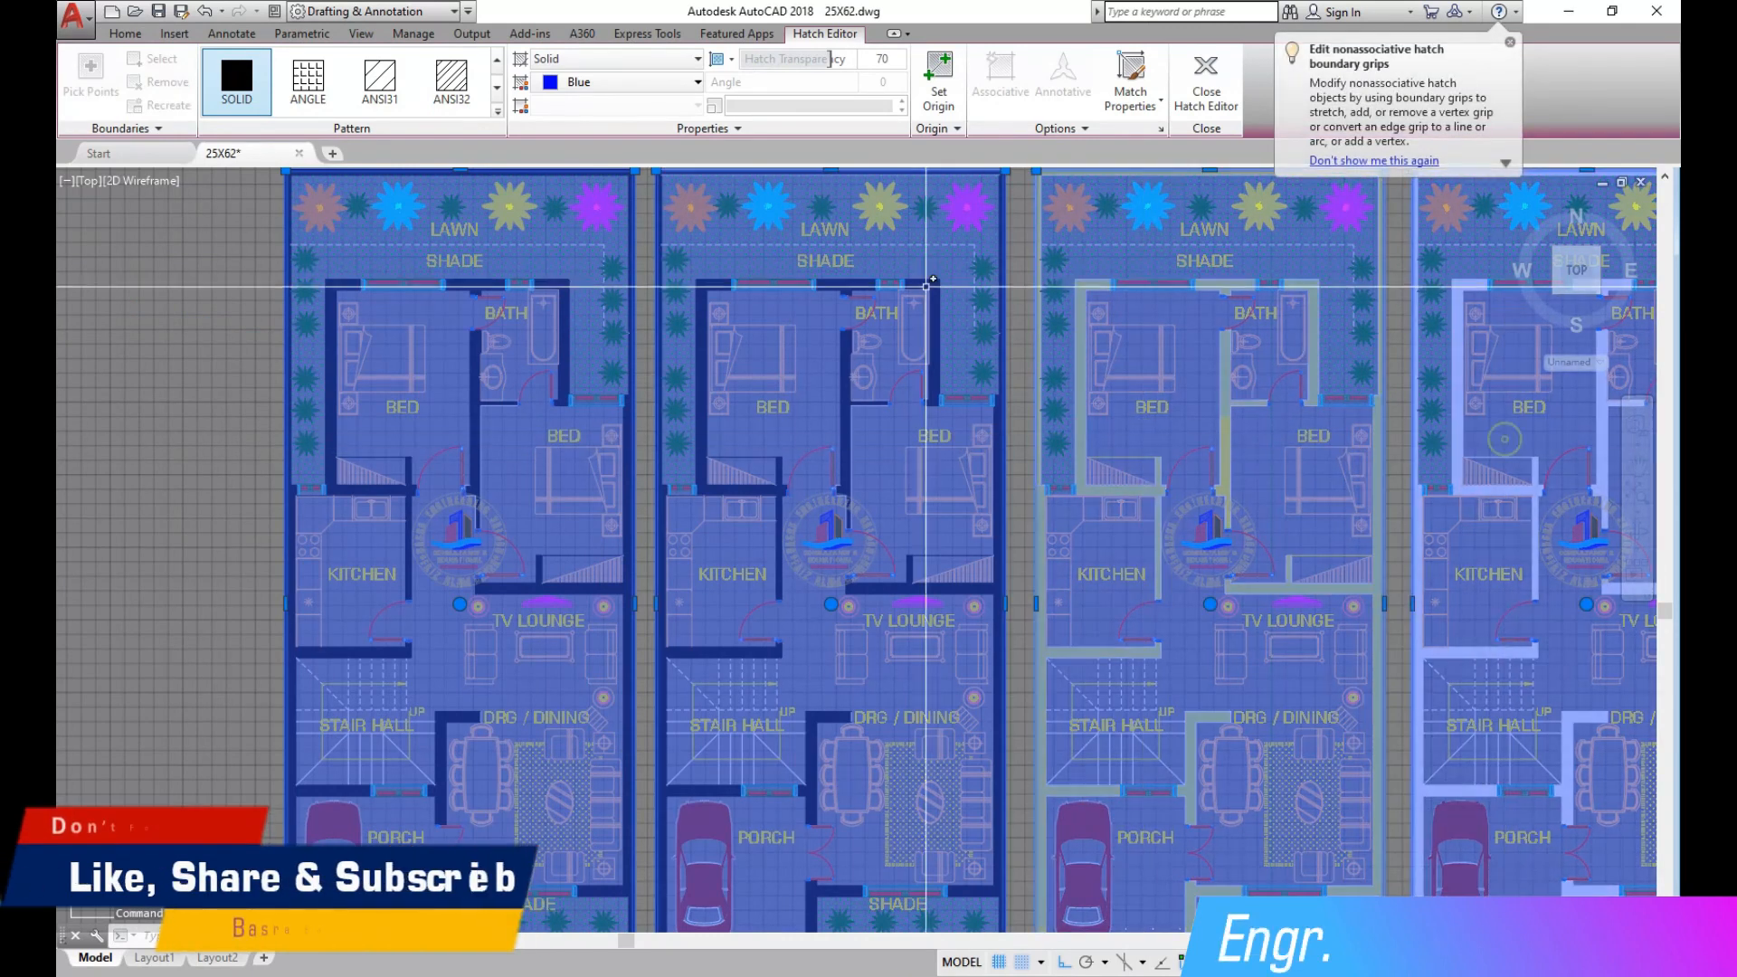
click(125, 33)
click(431, 127)
click(485, 174)
click(529, 237)
Examine the walls, furniture and lawns of the four plans over their transparent blue floor hatches.
scroll(327, 365, down, 2)
scroll(172, 726, up, 2)
scroll(145, 716, down, 2)
scroll(145, 716, up, 2)
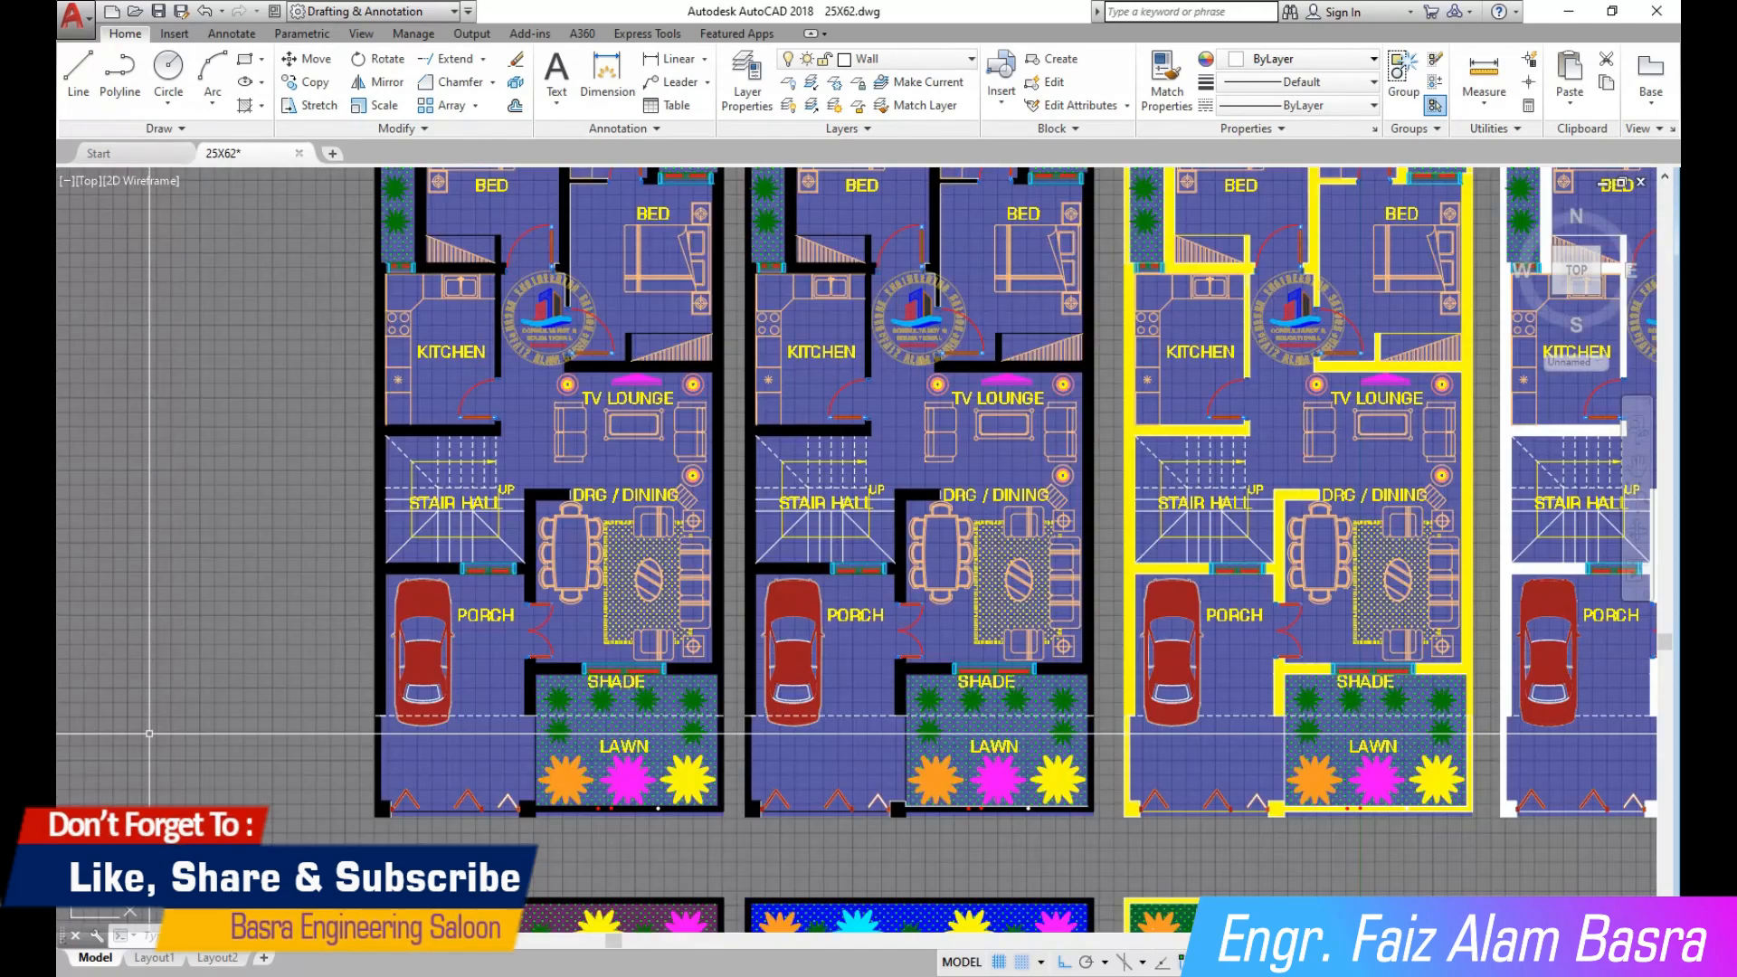
scroll(136, 701, up, 2)
scroll(86, 758, down, 2)
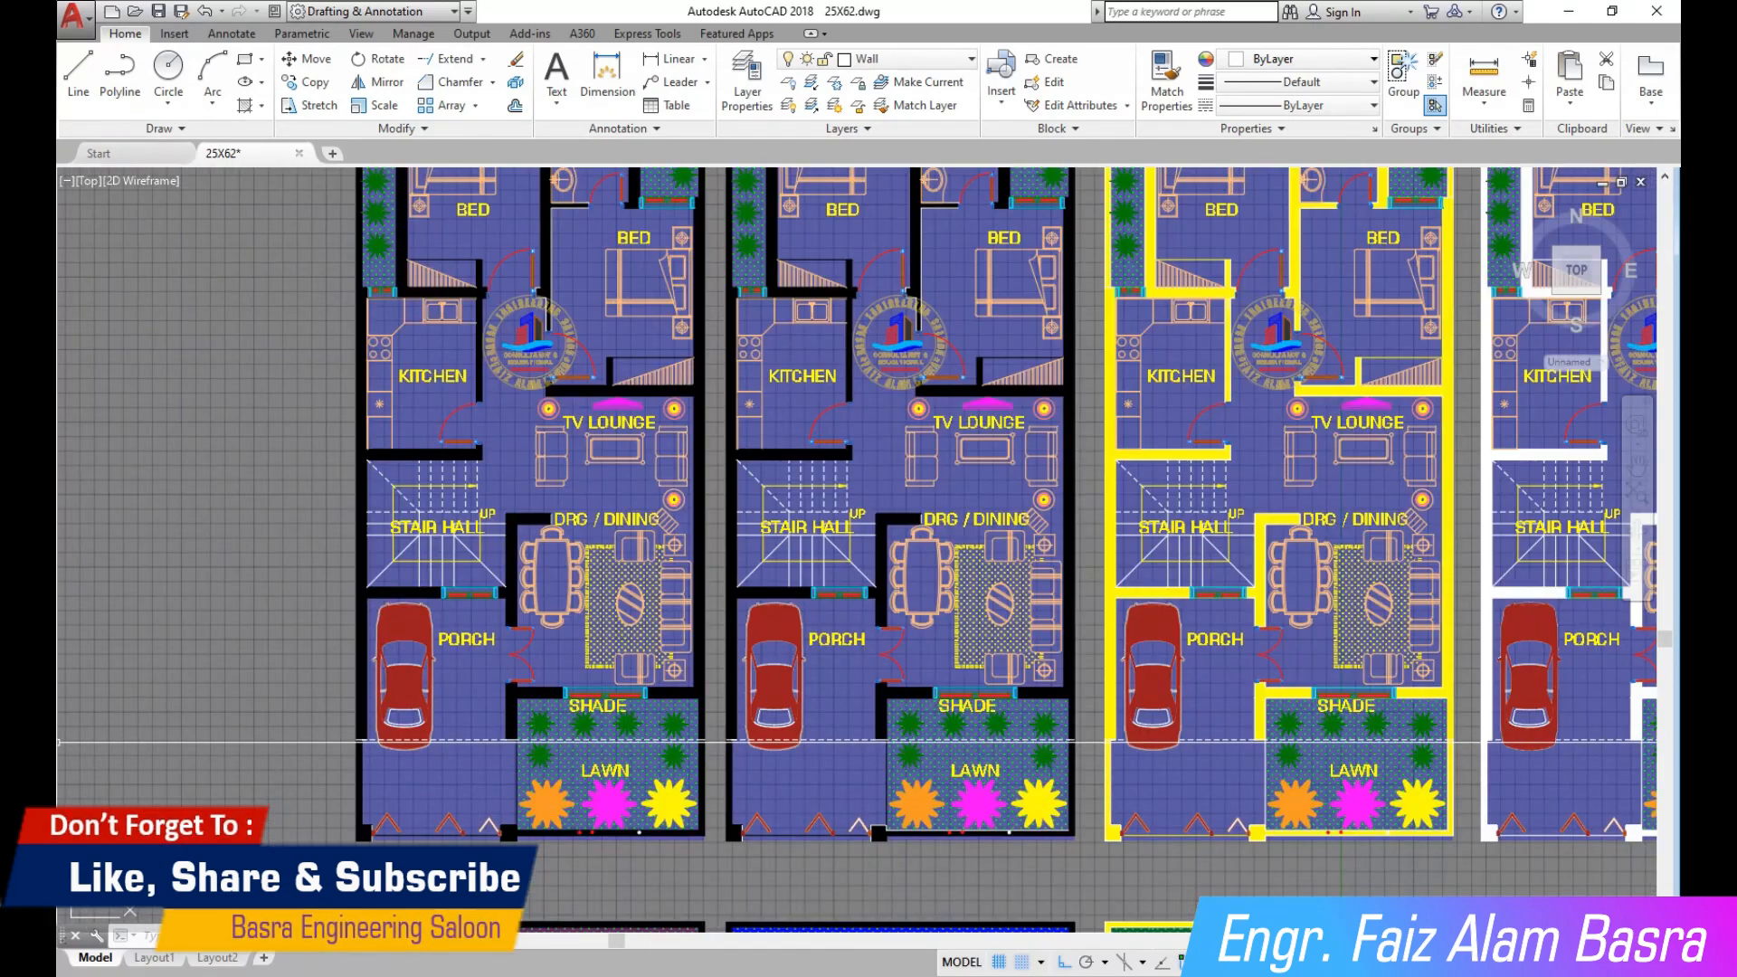
scroll(59, 742, down, 2)
scroll(63, 814, up, 2)
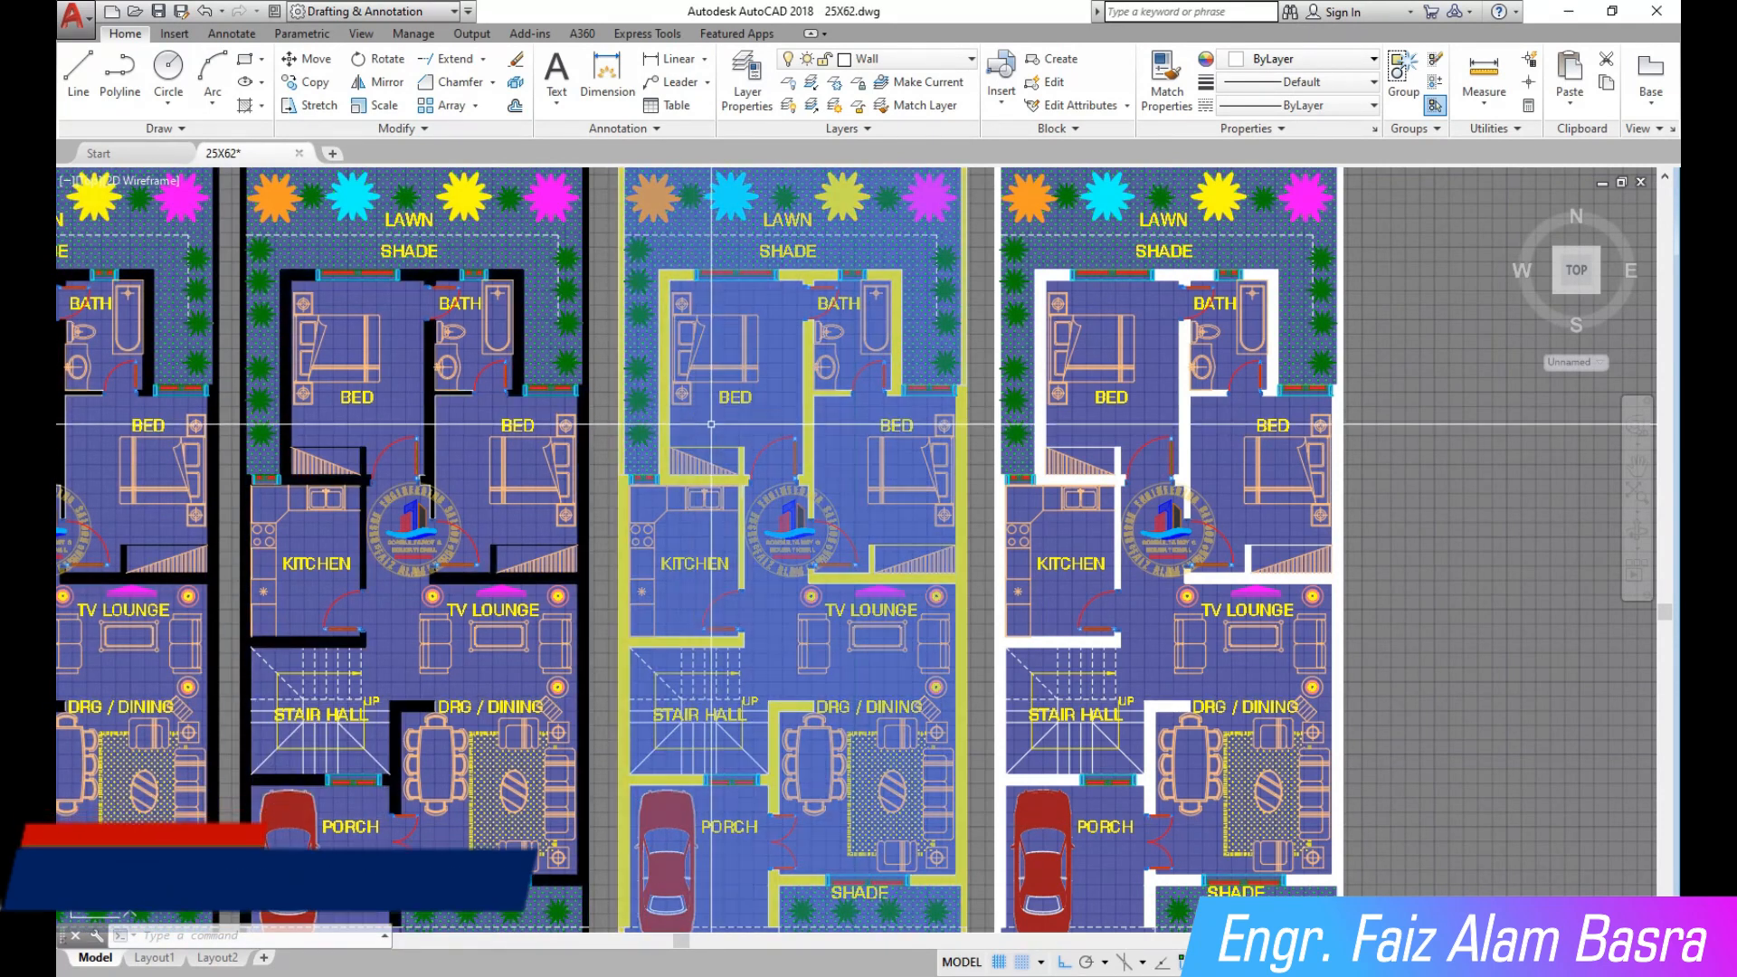
Change the floor hatch of the yellow-walled plan to the green colour 19,103,52.
click(749, 507)
click(702, 84)
click(690, 169)
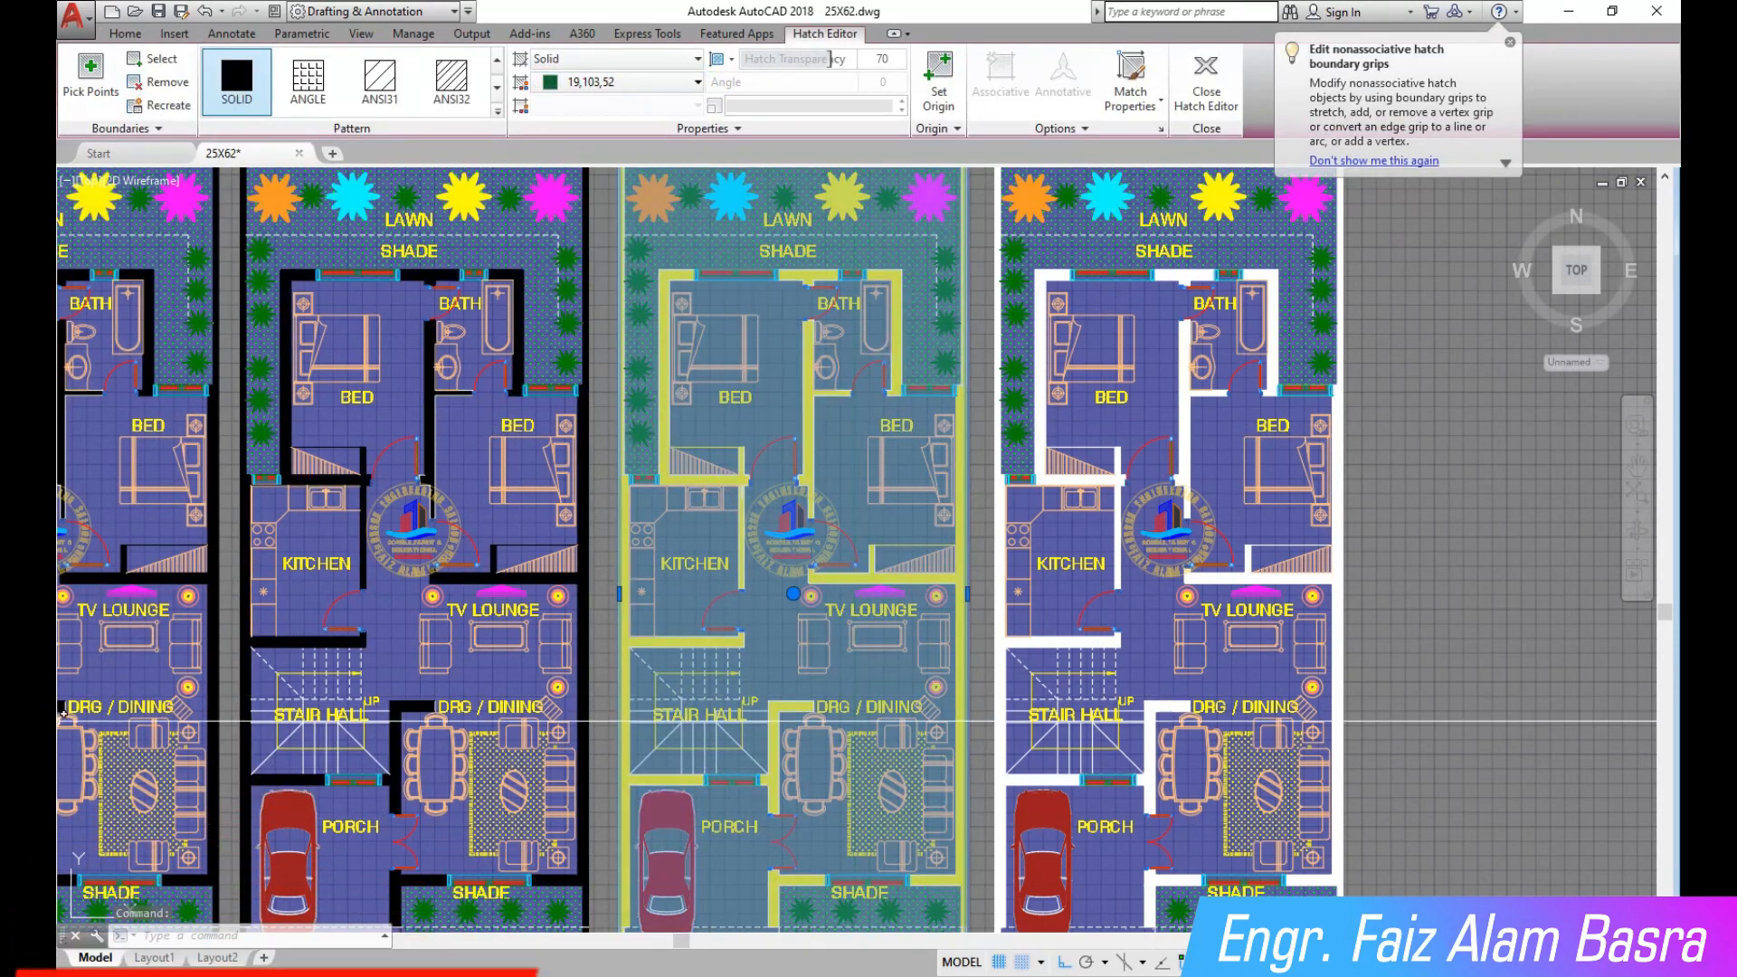
key(Escape)
scroll(268, 652, down, 2)
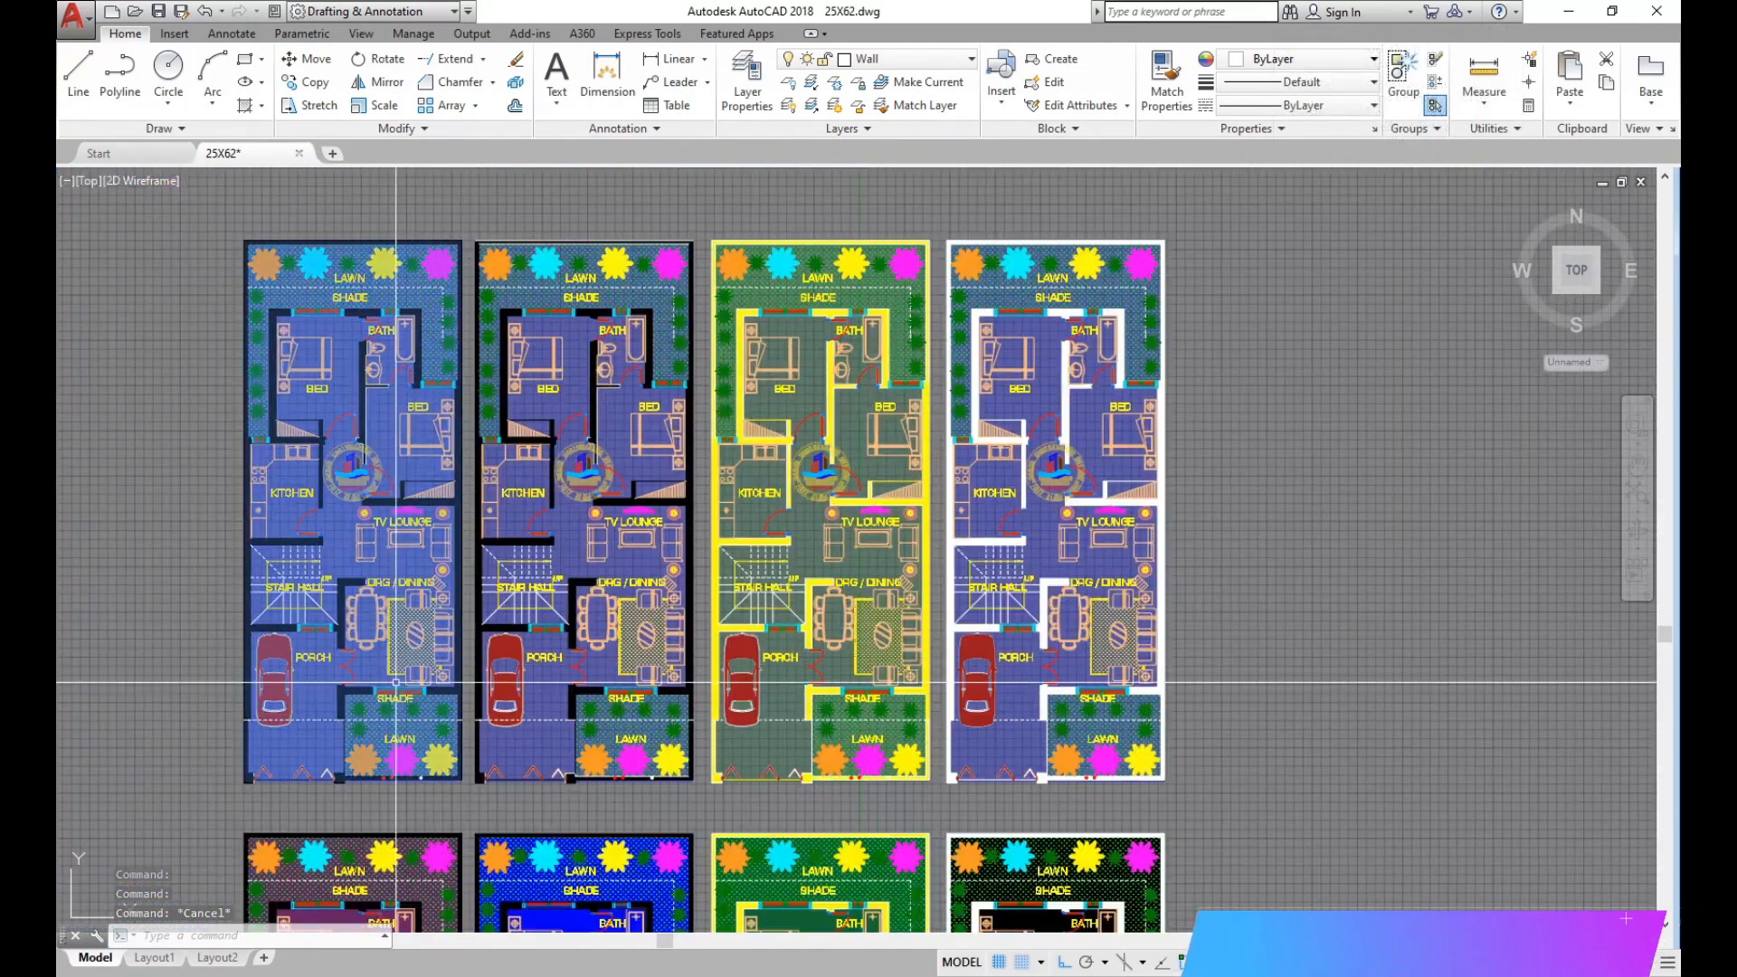
Change the floor hatch of the black-walled plan beside the yellow-walled one to dark purple.
scroll(312, 837, up, 2)
click(734, 507)
click(697, 83)
click(630, 169)
key(Escape)
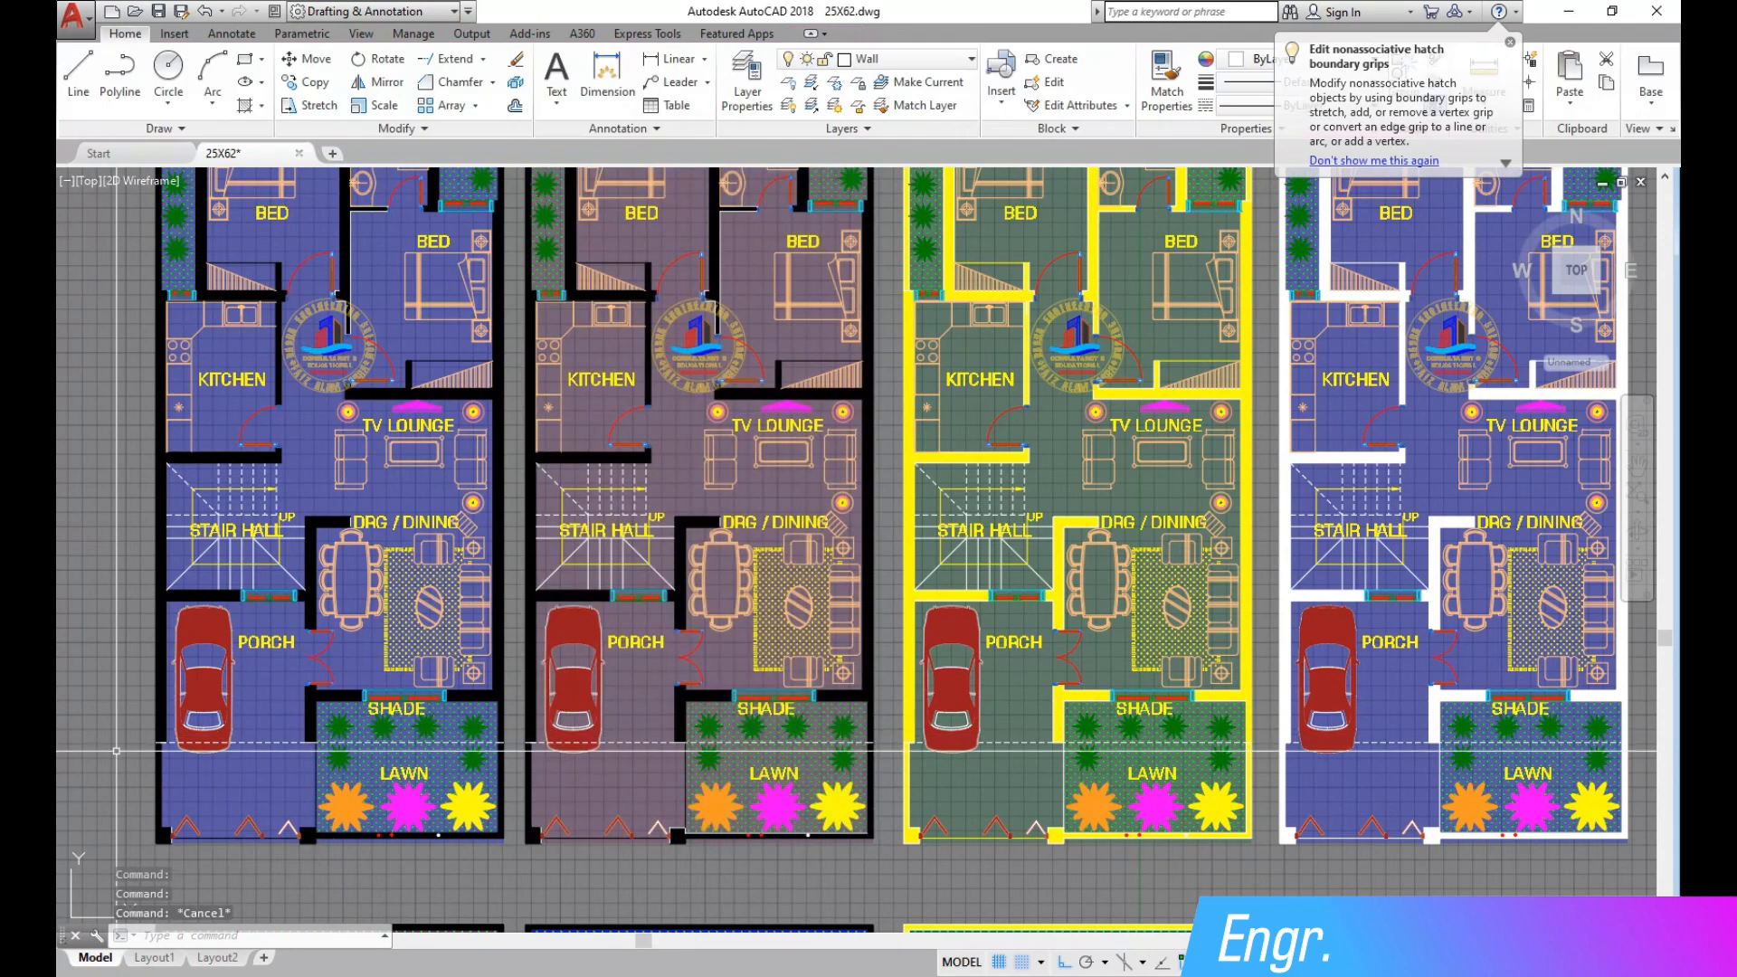
Change the floor hatch of the black-walled plan at the row's outer end to Magenta.
scroll(193, 745, down, 2)
scroll(194, 745, up, 2)
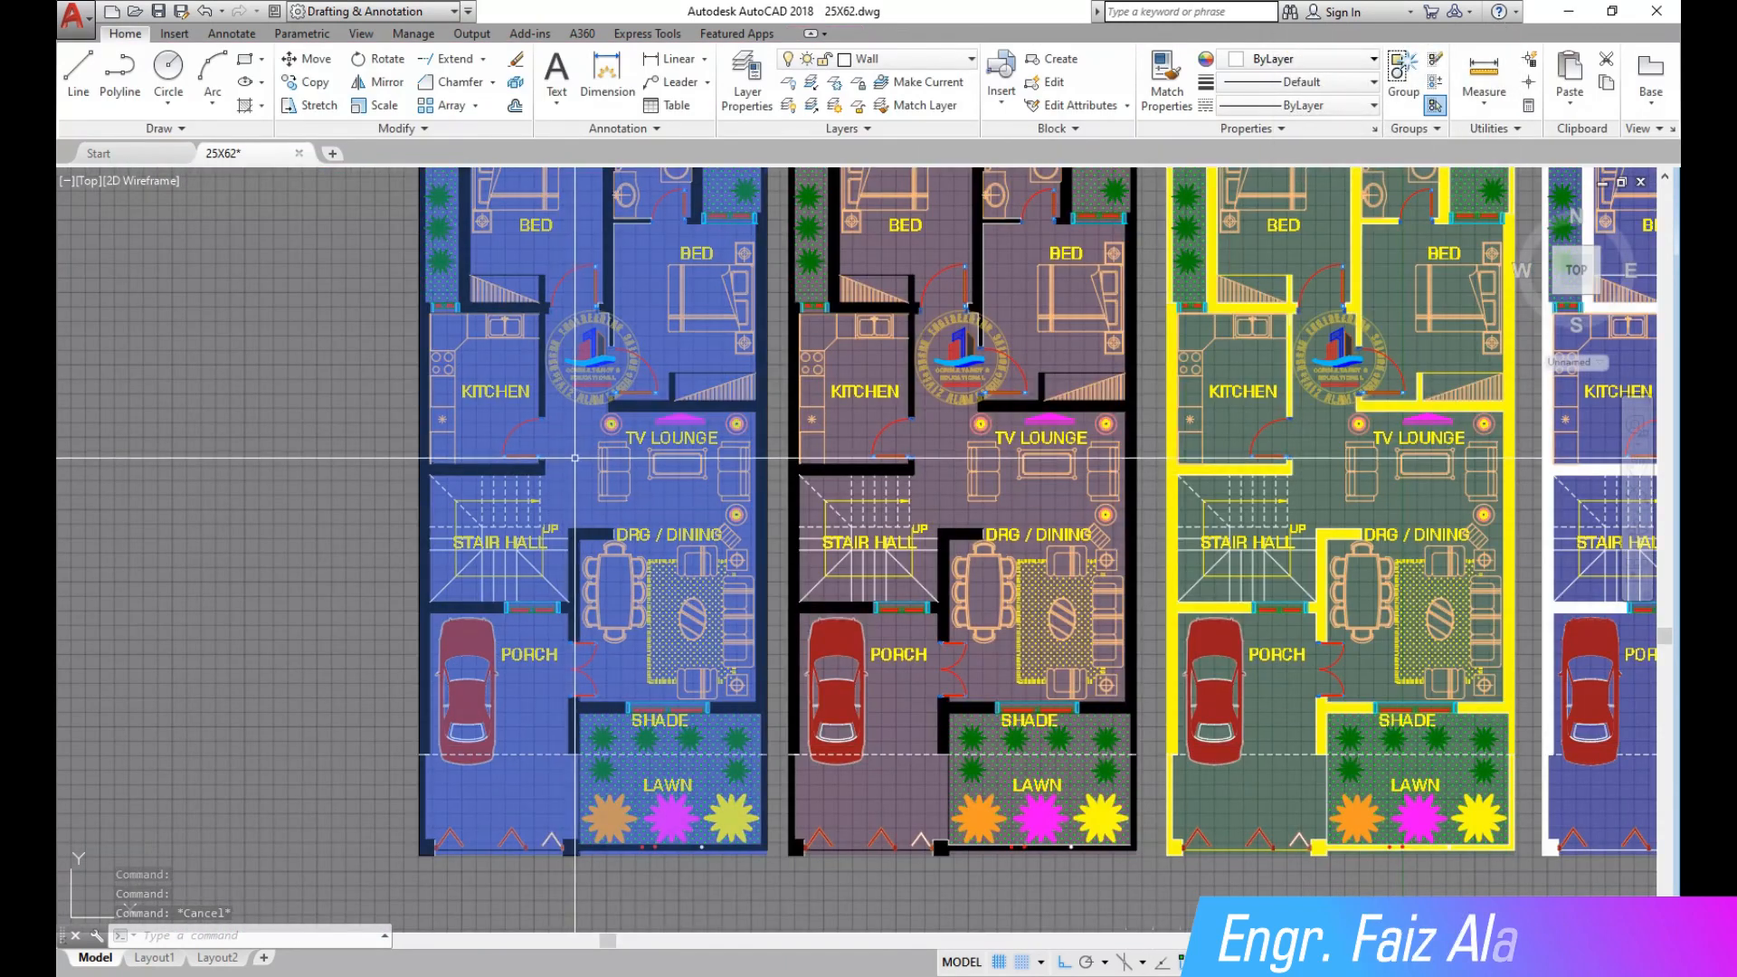
click(718, 633)
click(697, 82)
click(641, 280)
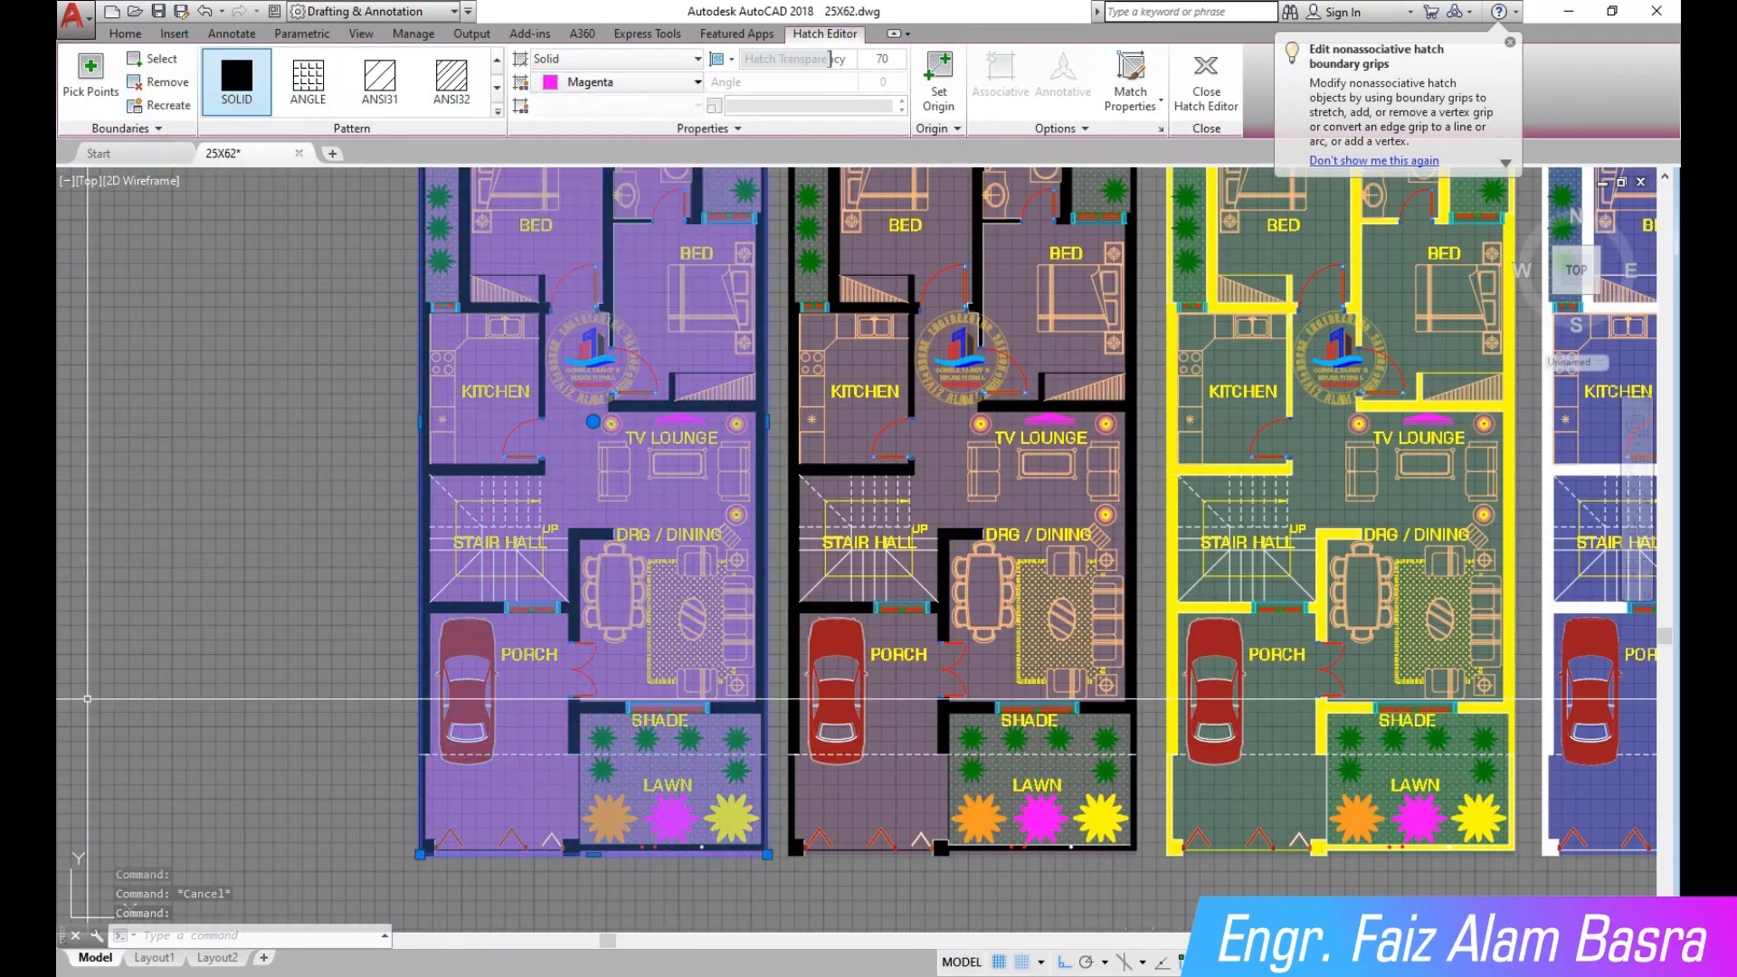
key(Escape)
scroll(193, 670, down, 3)
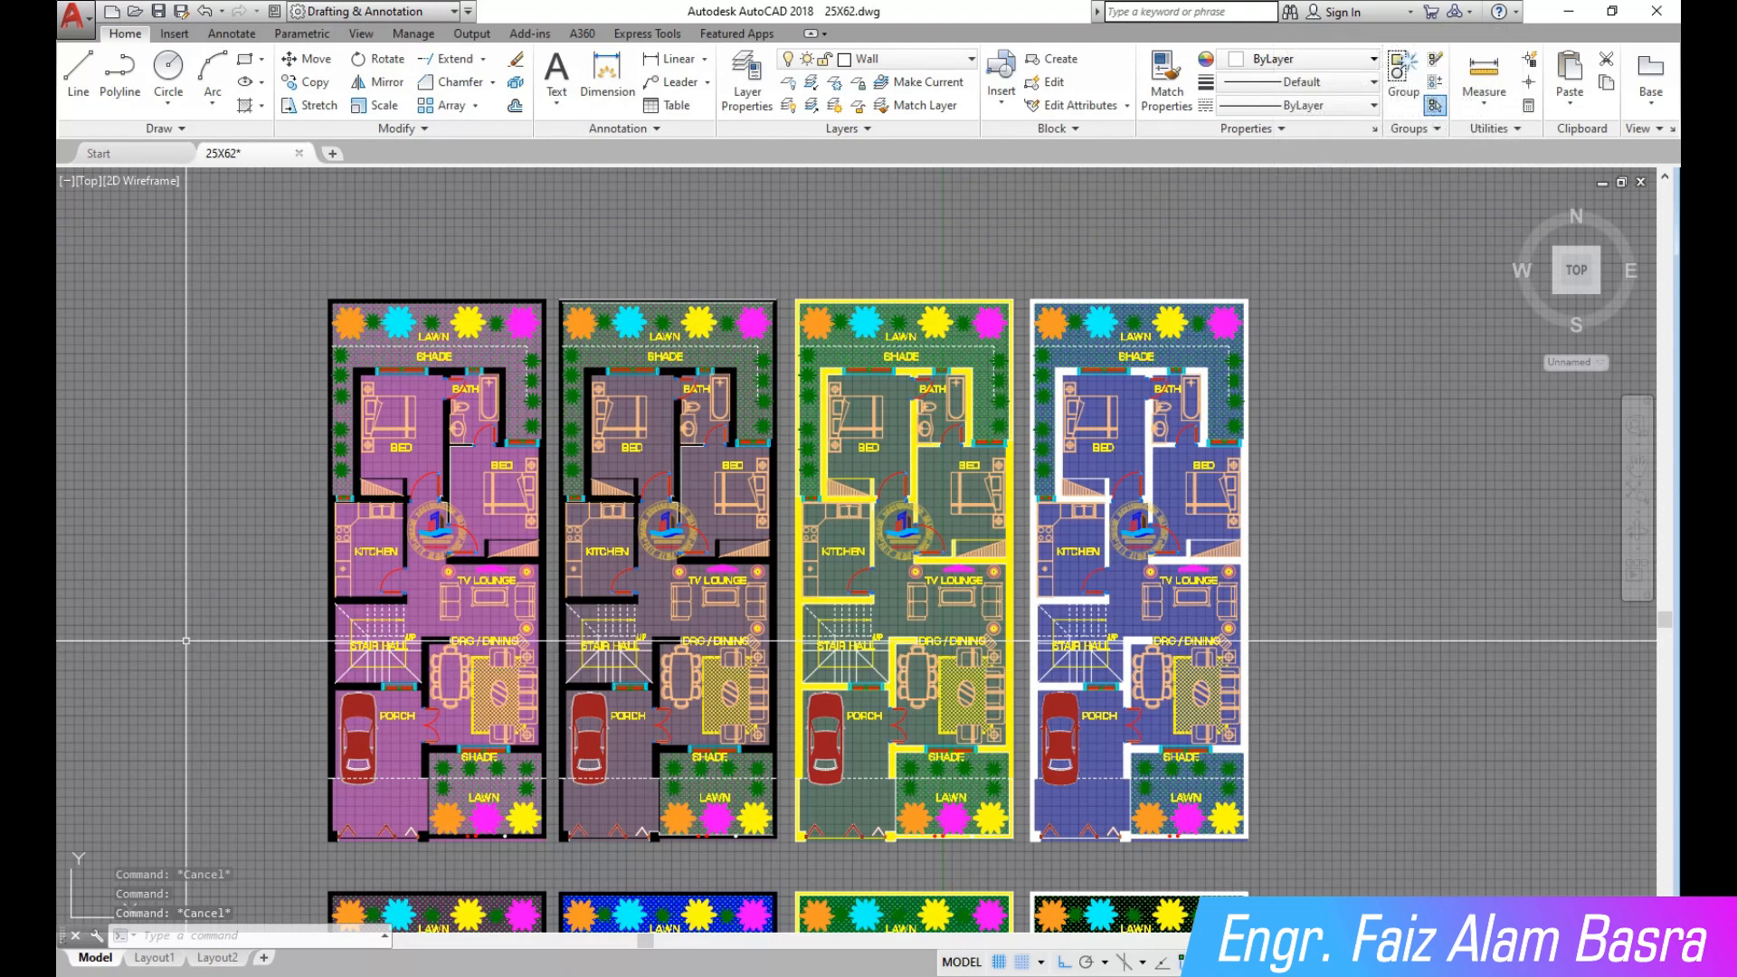
scroll(185, 640, up, 2)
scroll(208, 584, down, 2)
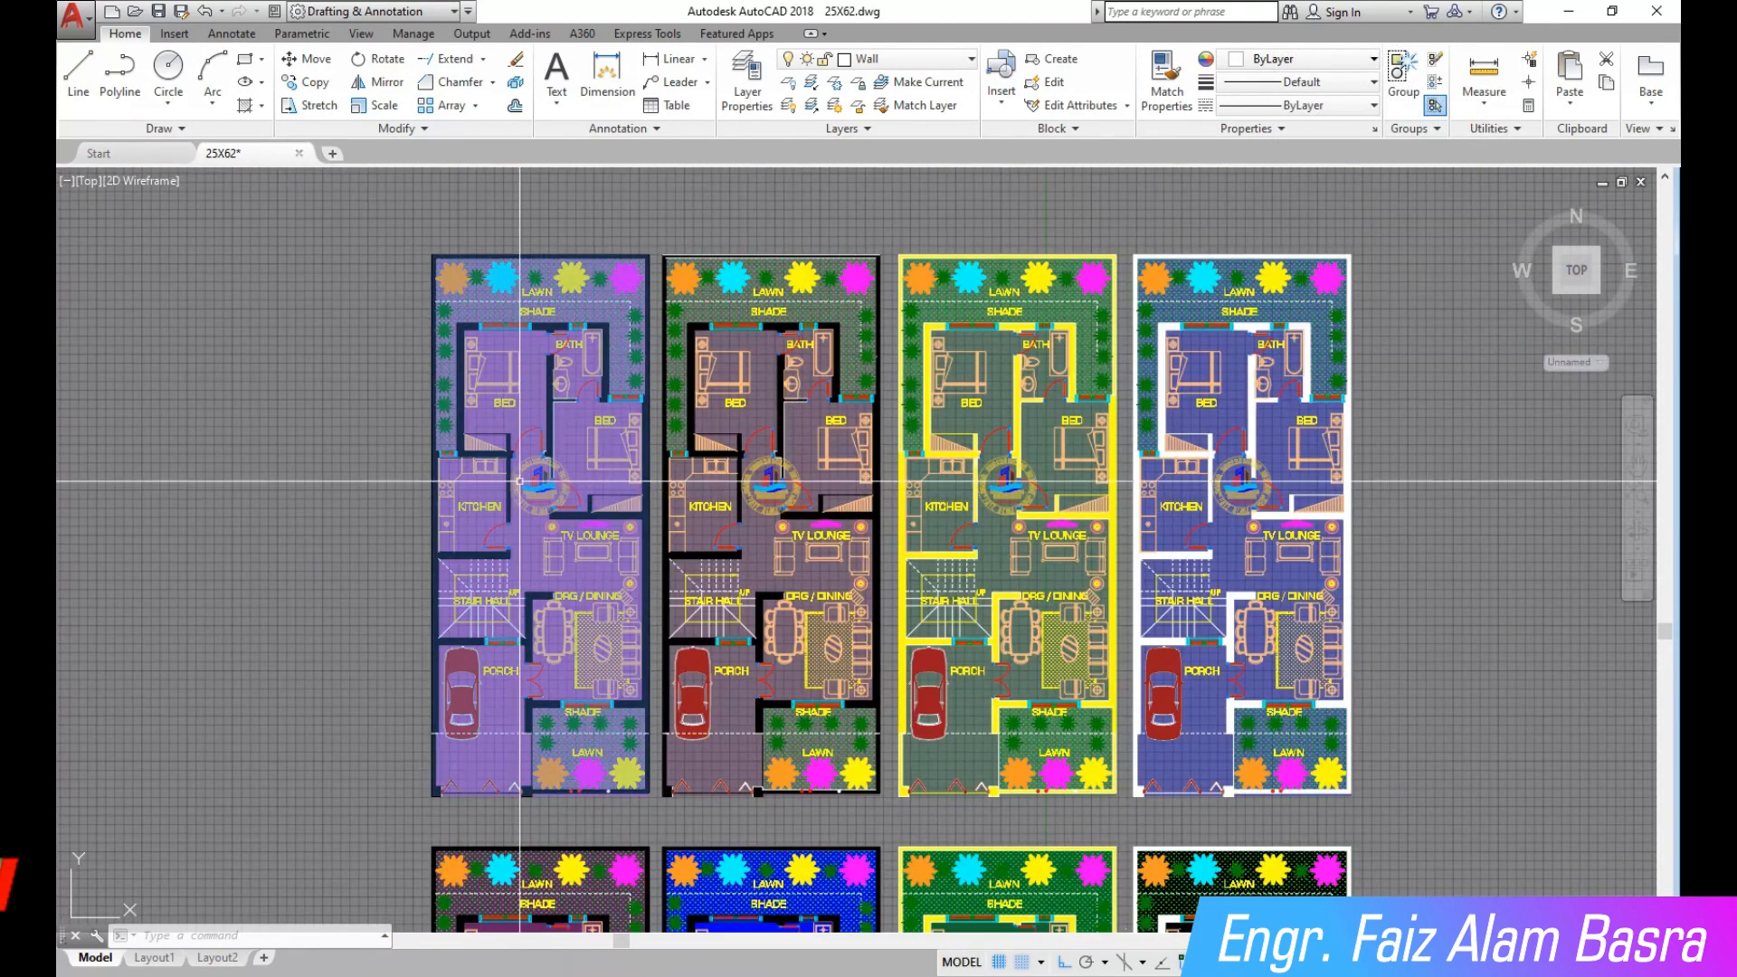
Copy the yellow-walled and white-walled plans about 107'-7" horizontally to the free space beside the magenta plan.
click(315, 81)
click(1397, 830)
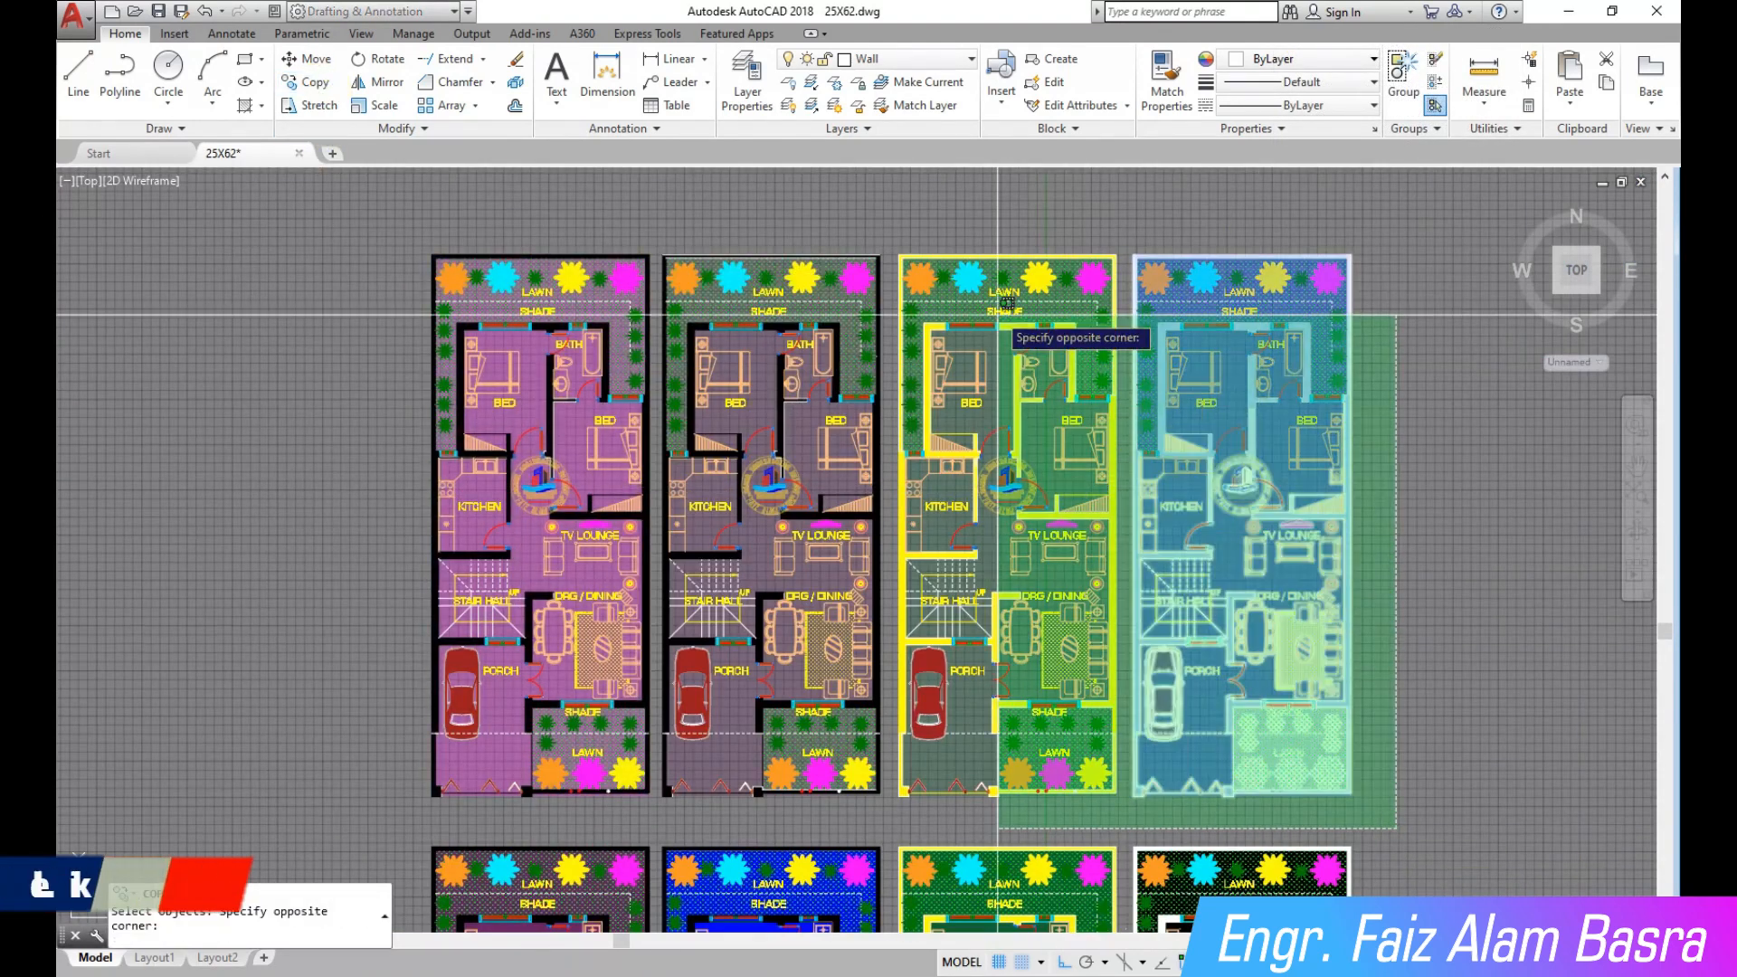
click(885, 221)
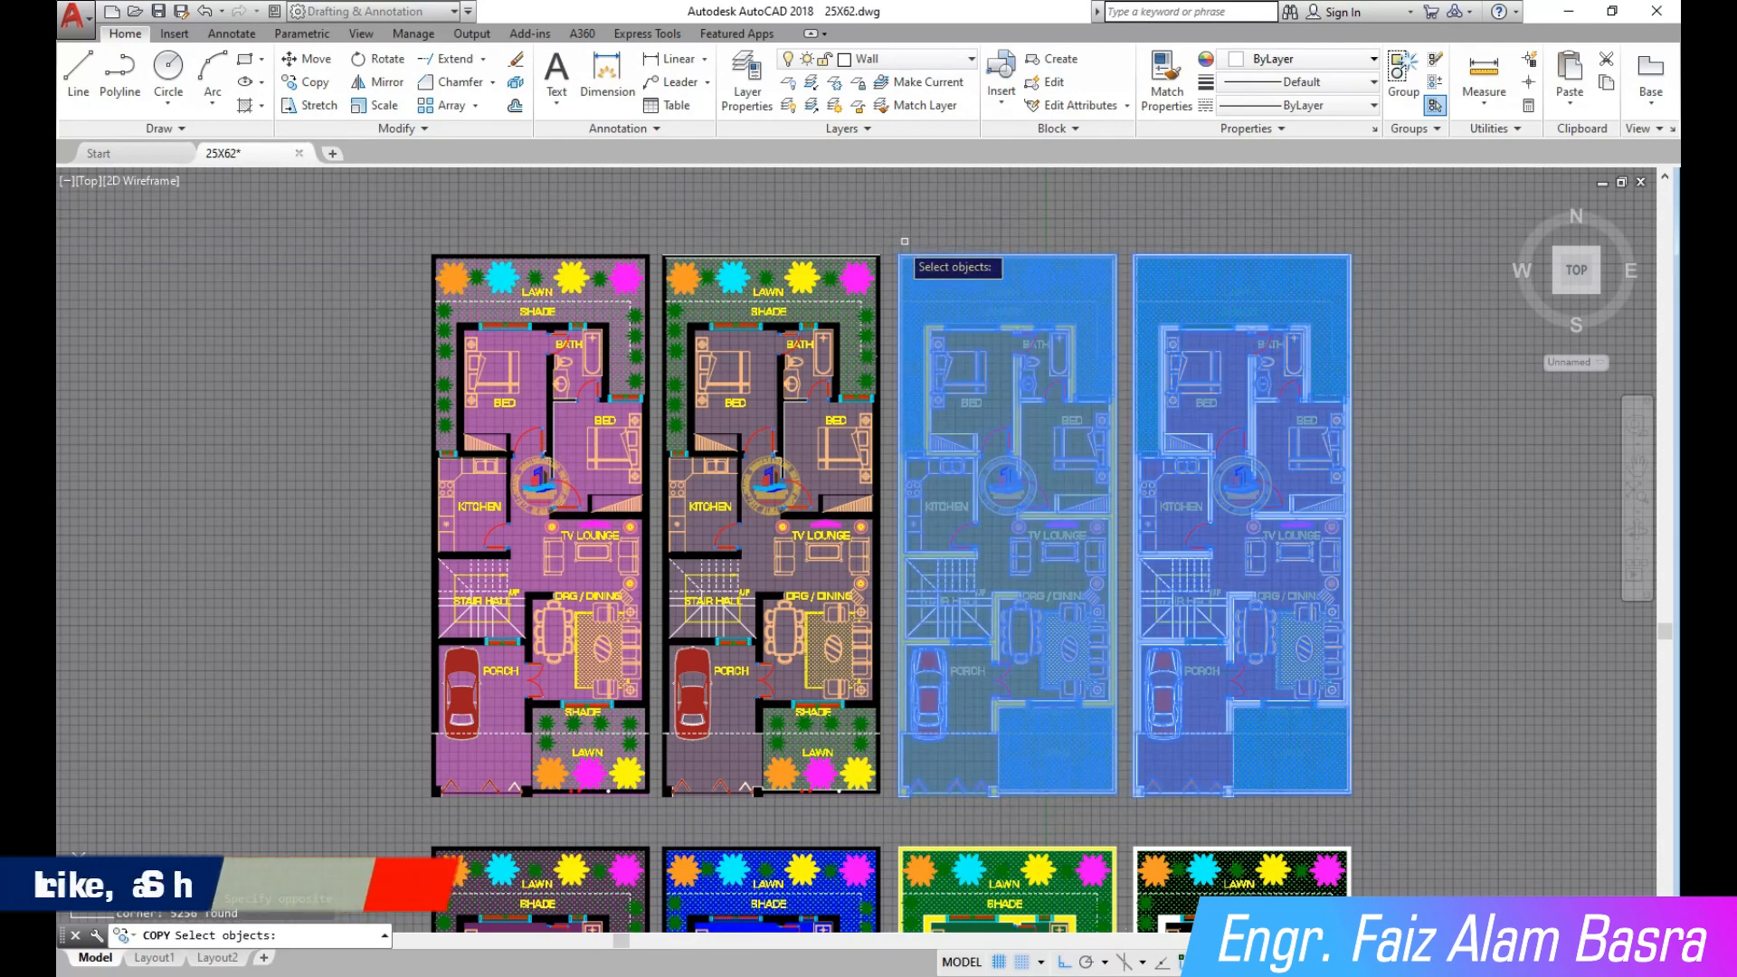
key(Return)
click(1285, 222)
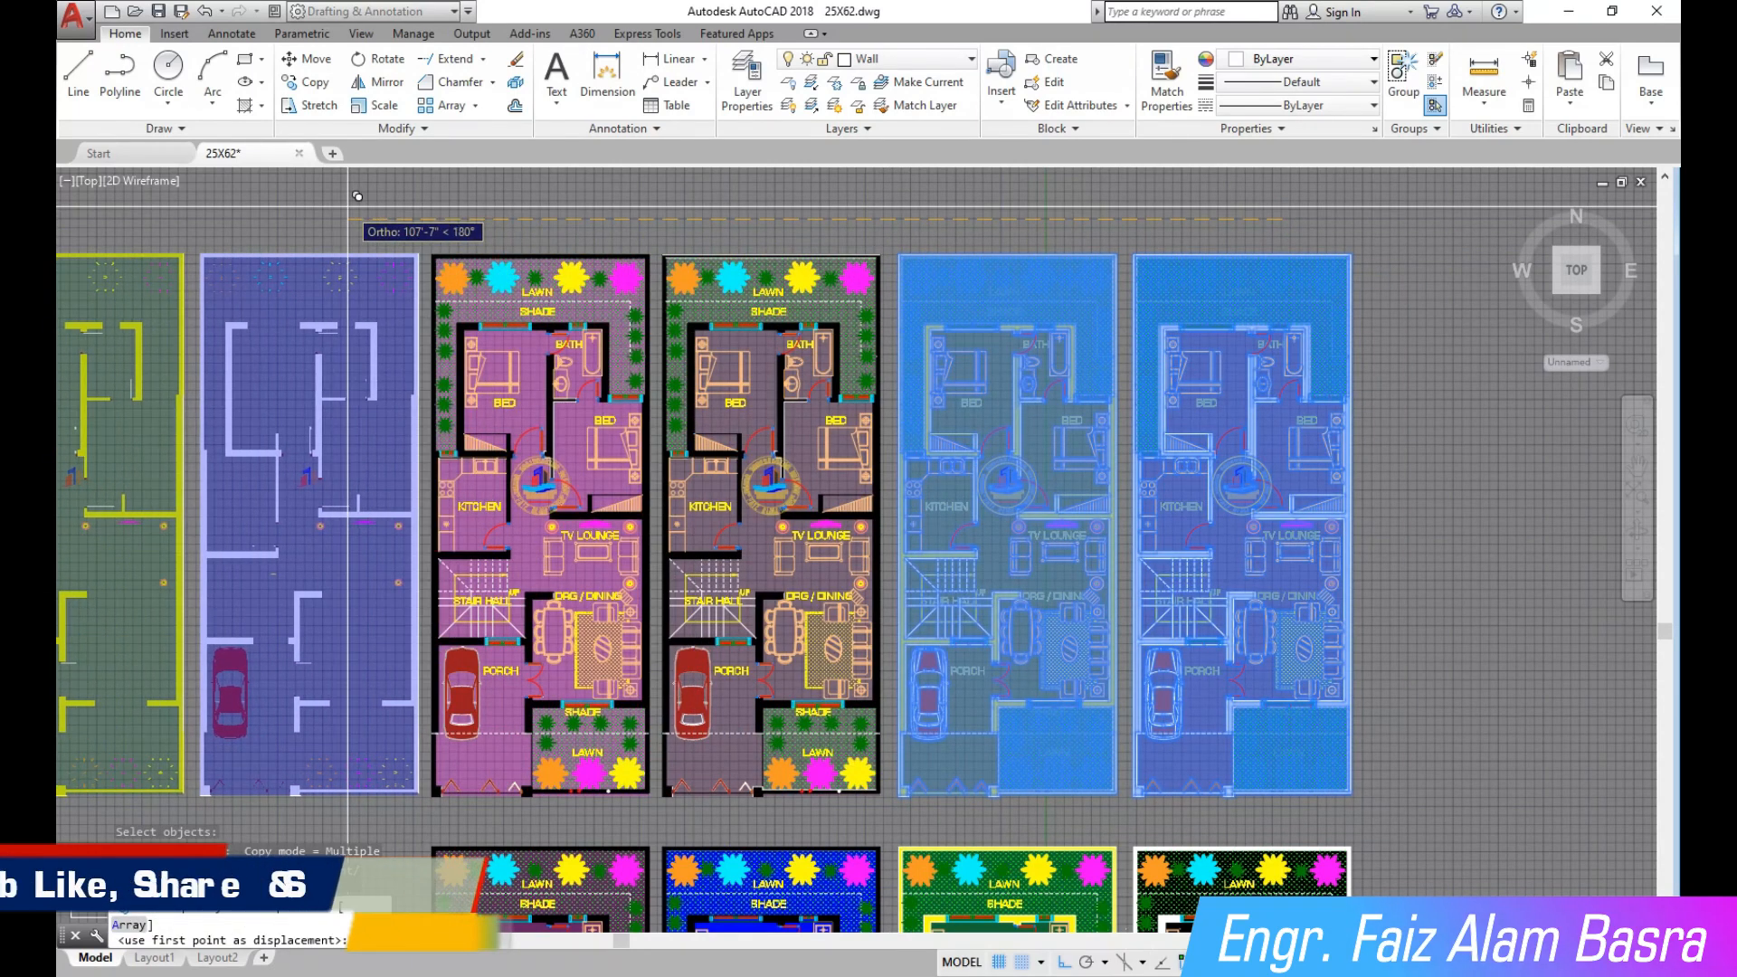
click(347, 207)
key(Return)
scroll(1112, 404, down, 2)
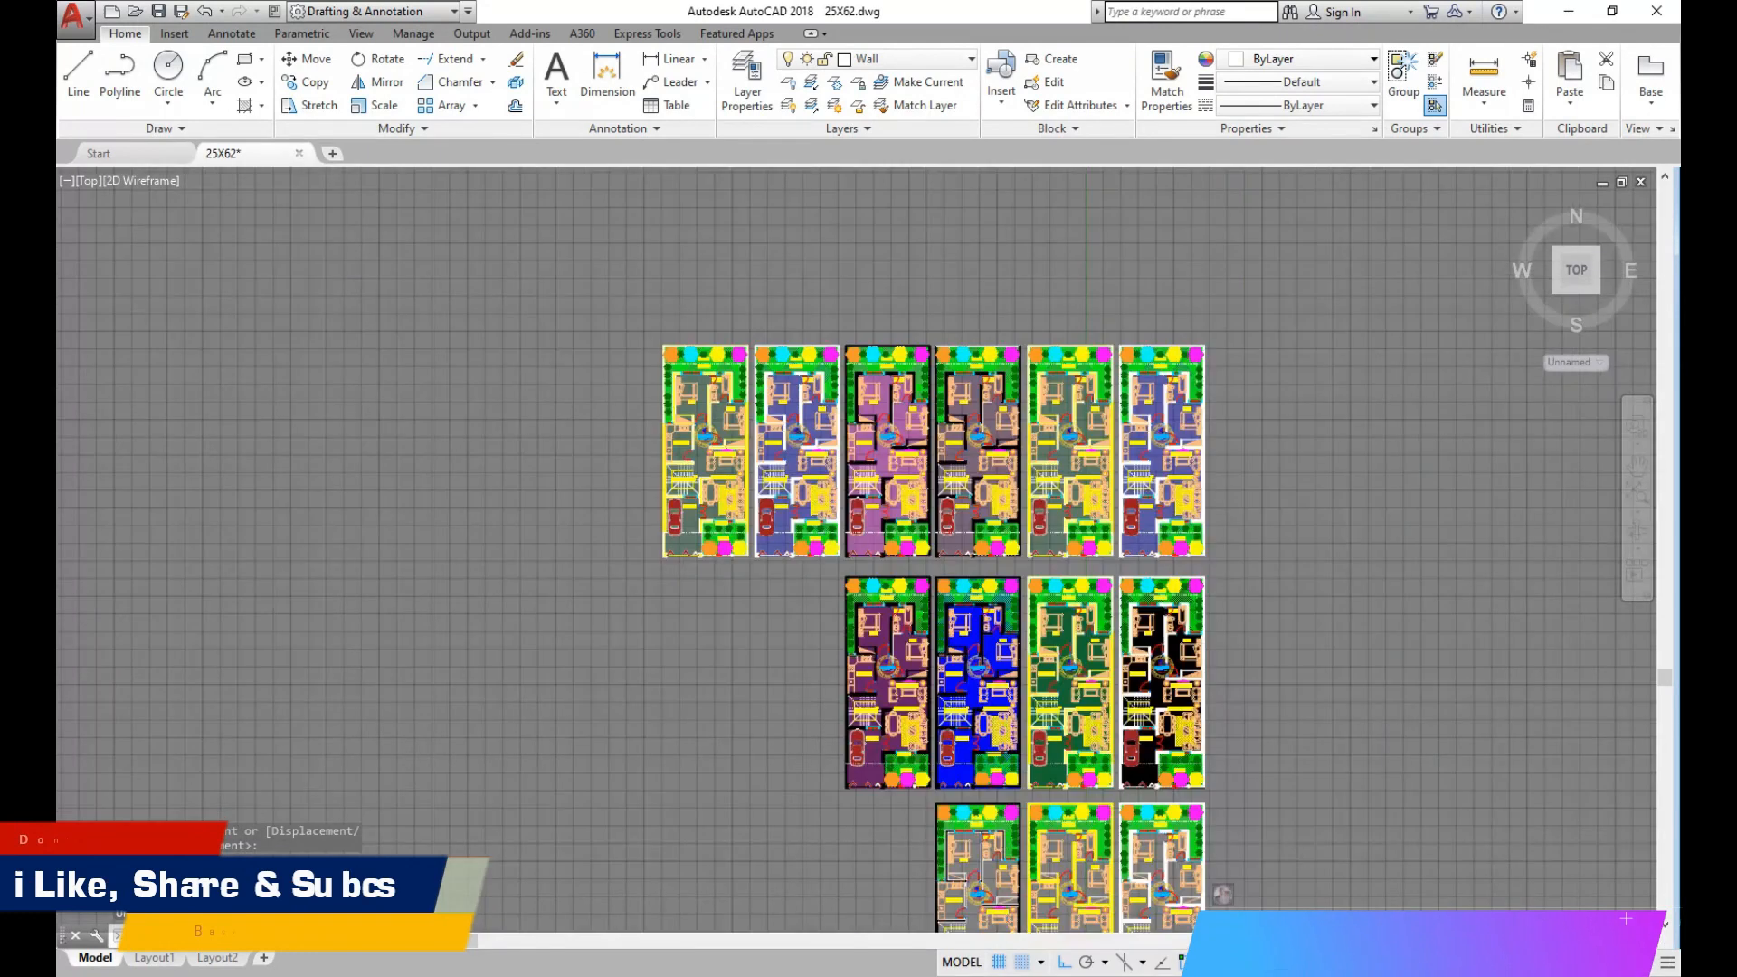
Change the floor hatch of the copied white-walled plan to a greyish blue.
scroll(843, 419, up, 2)
scroll(753, 404, up, 2)
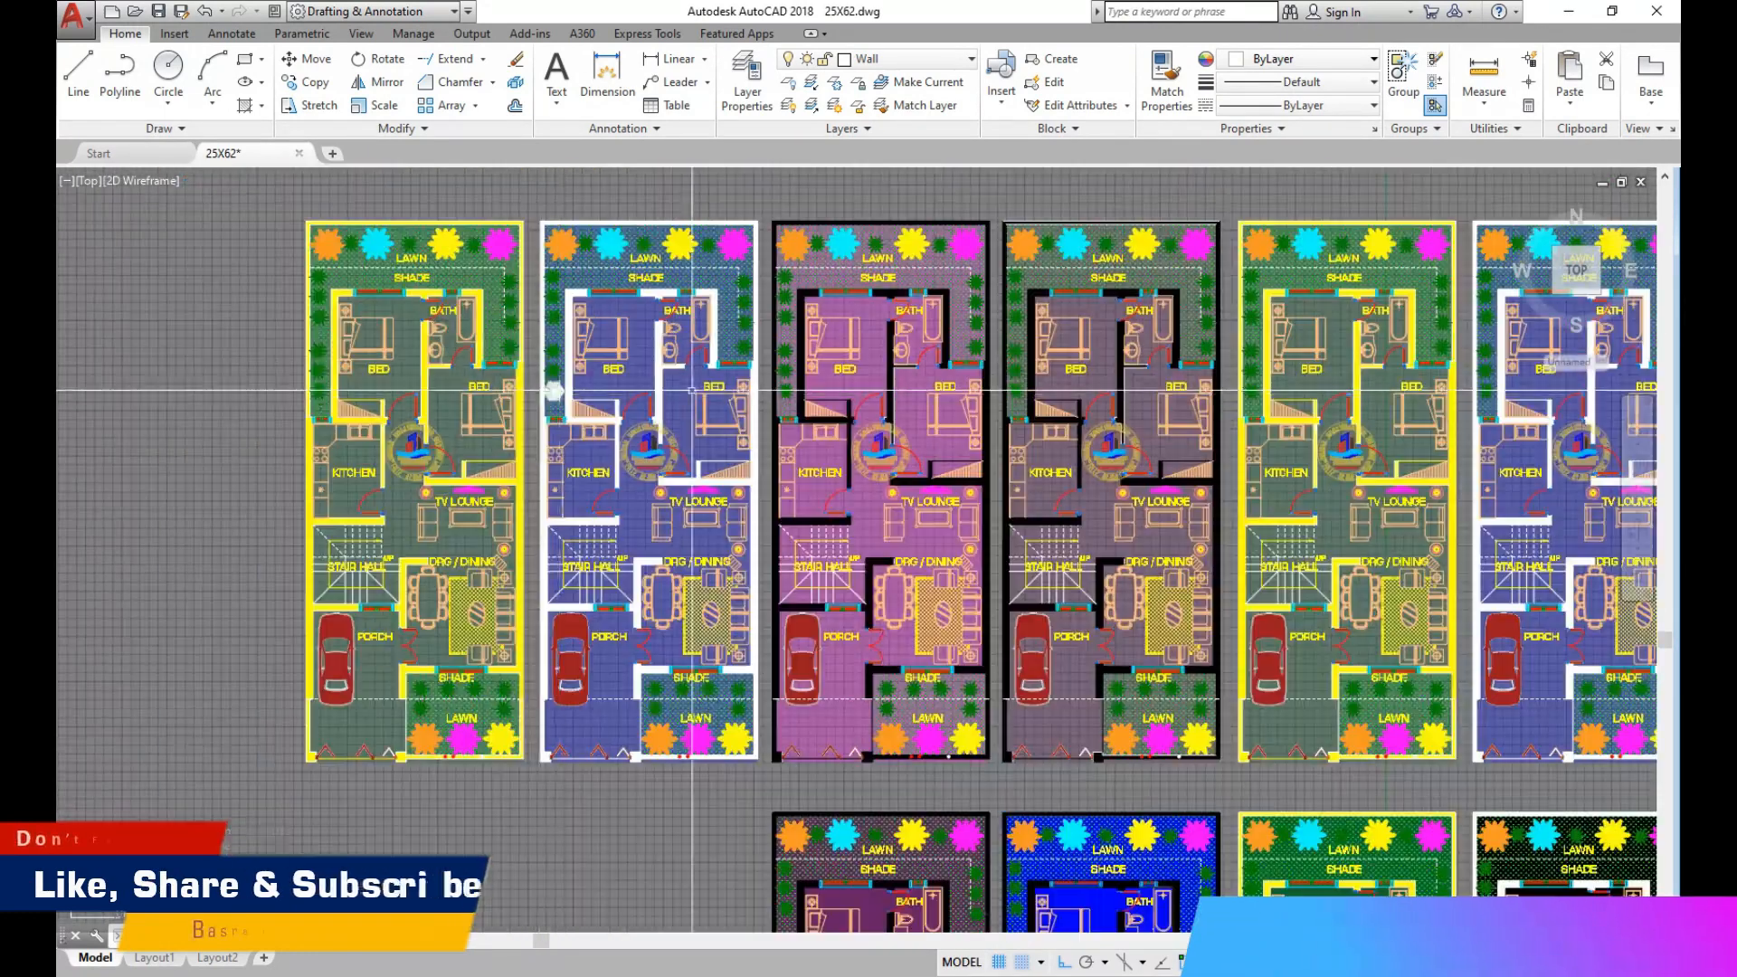
scroll(692, 391, up, 2)
click(643, 391)
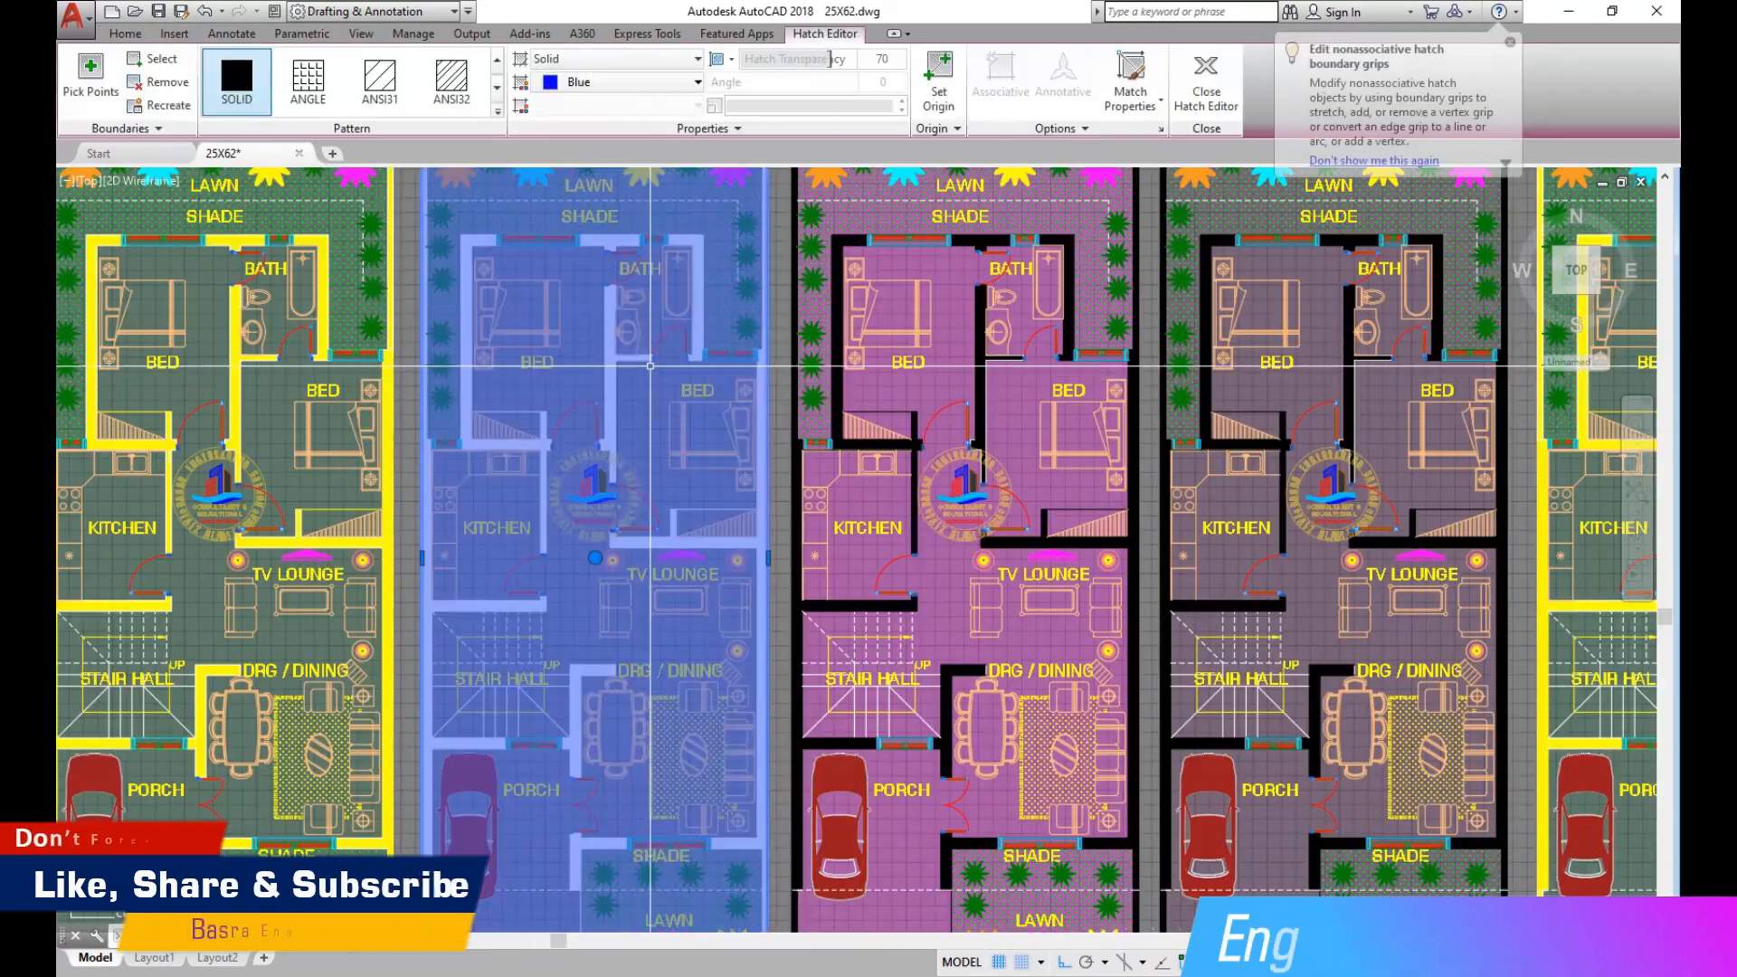
click(697, 82)
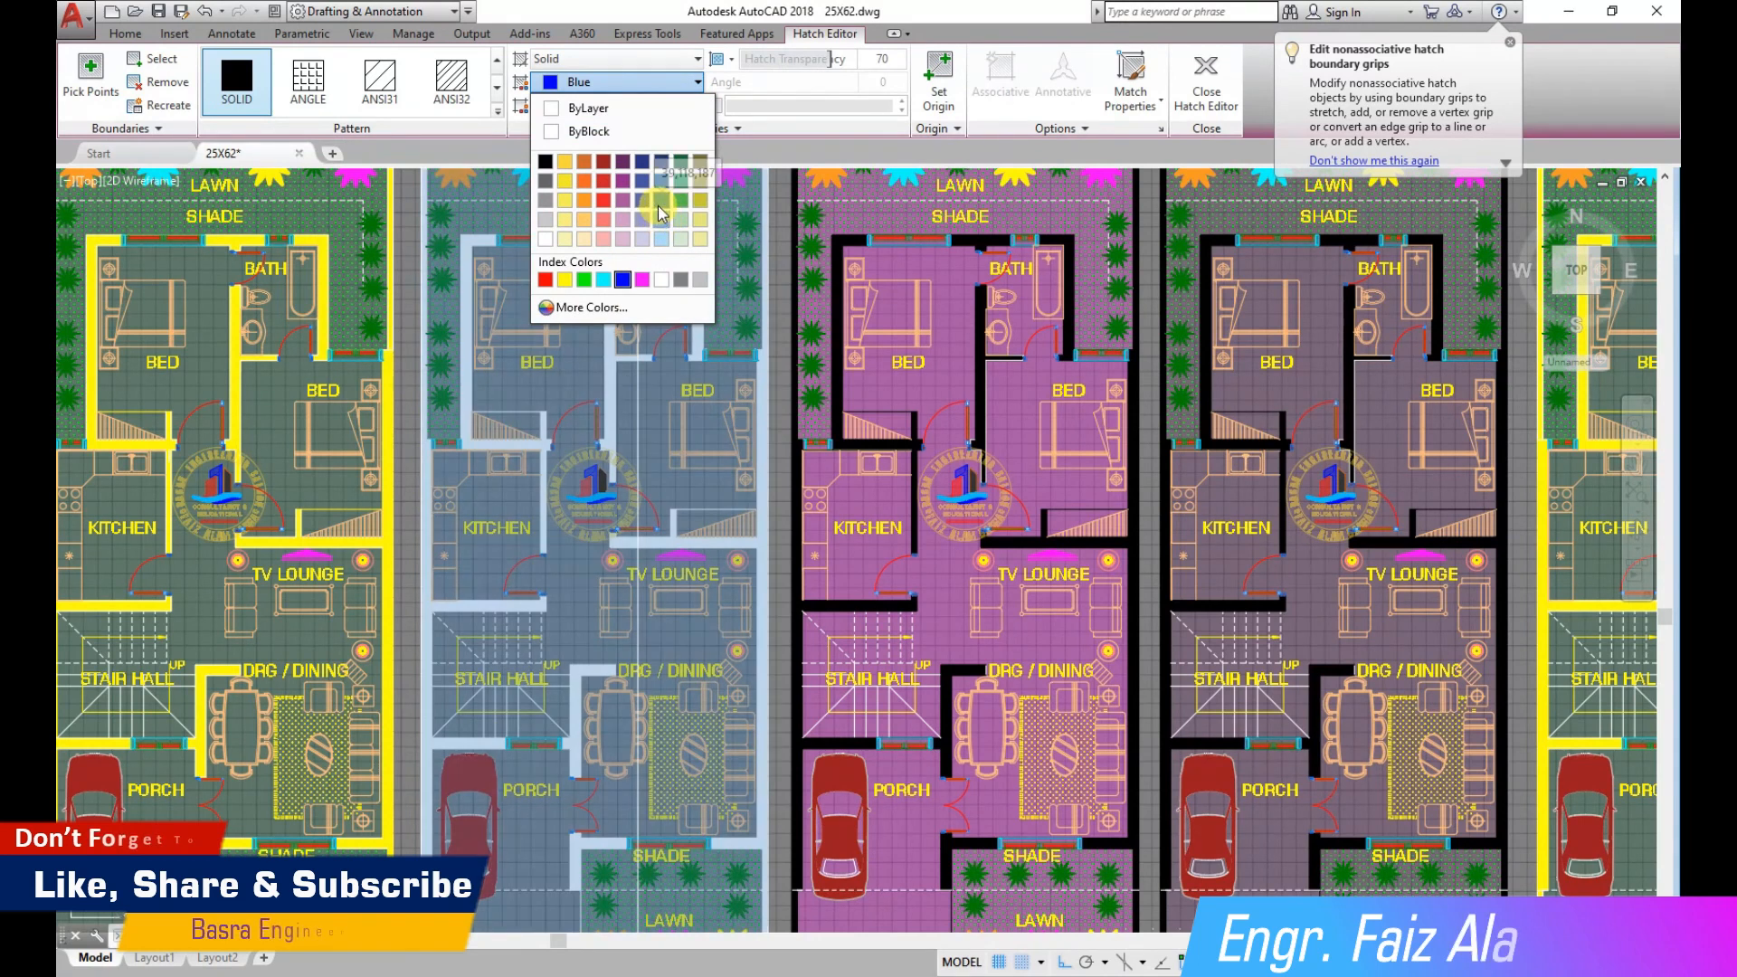
click(661, 212)
key(Escape)
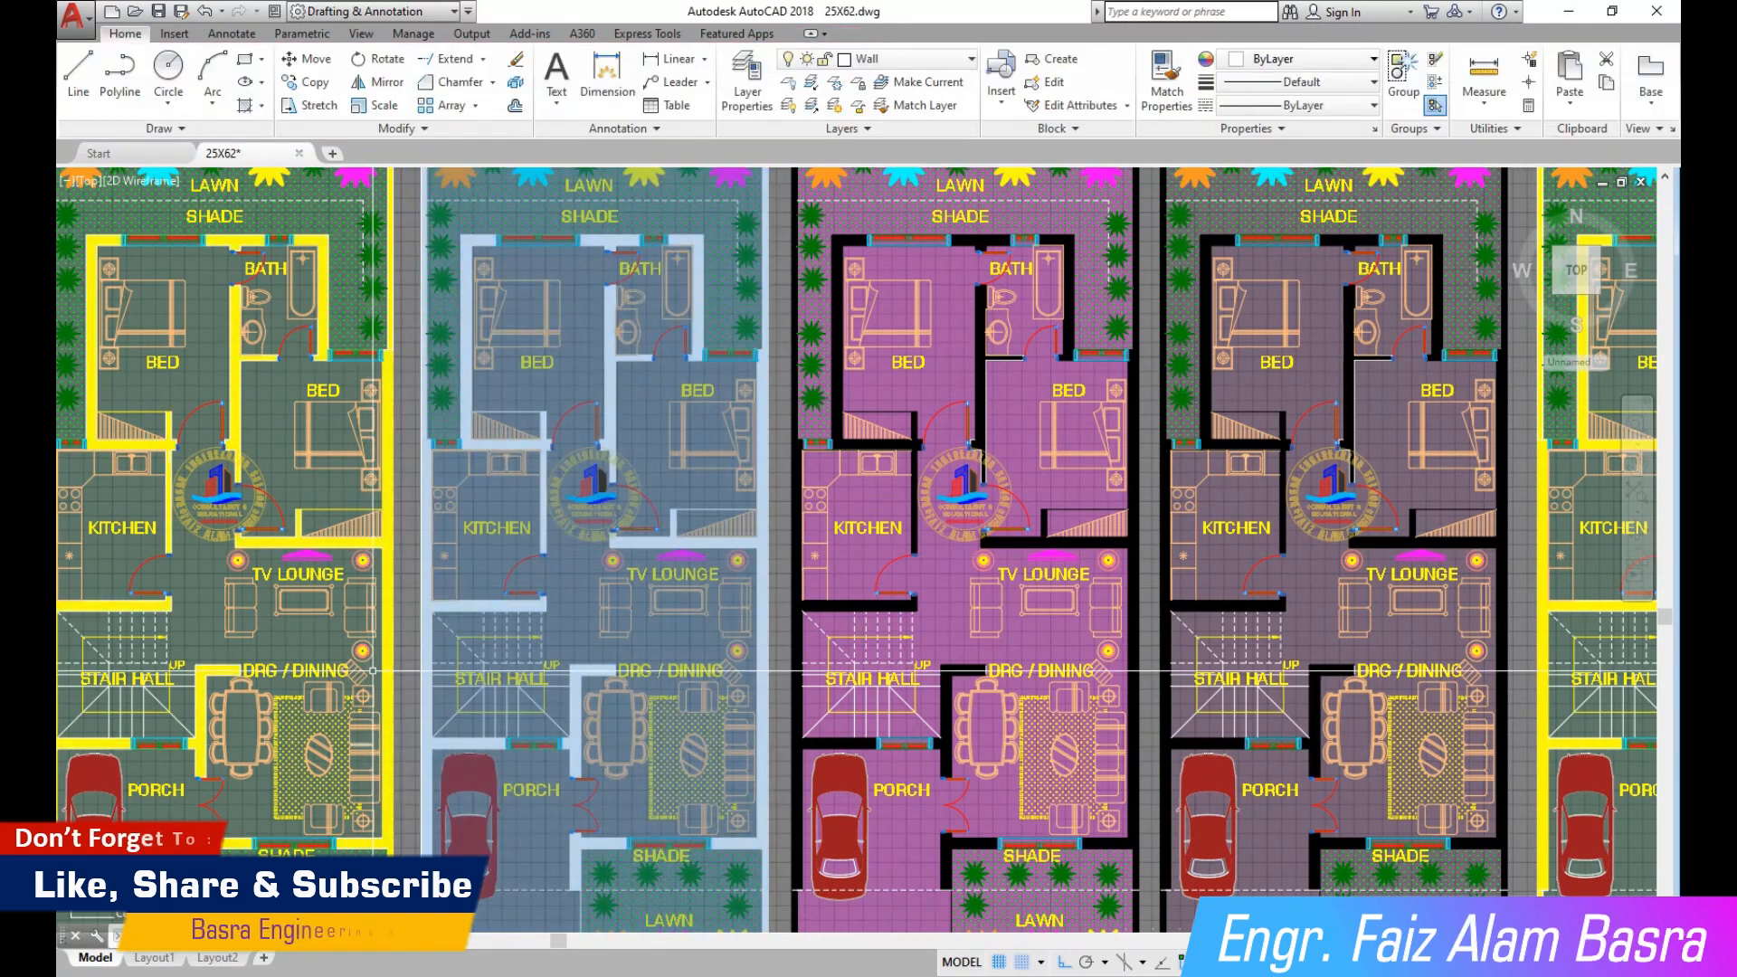
Change the floor hatch of the copied yellow-walled plan to Cyan.
scroll(462, 398, up, 3)
click(462, 398)
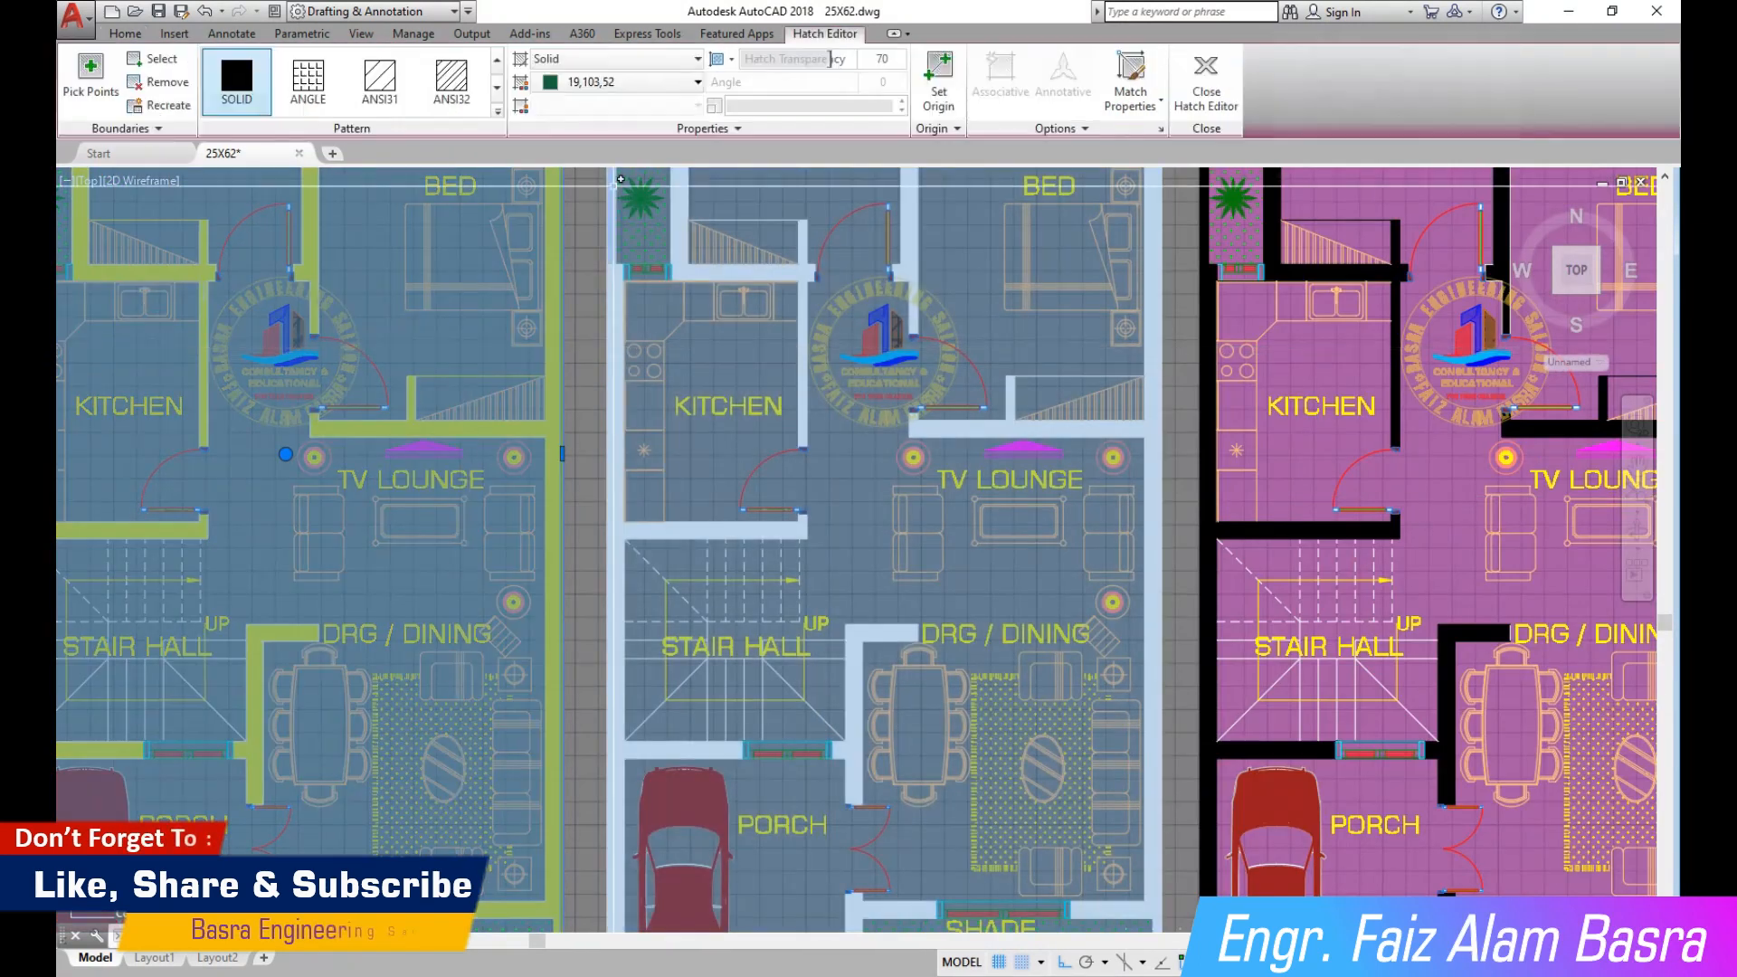
click(697, 81)
click(608, 280)
key(Escape)
scroll(750, 413, down, 2)
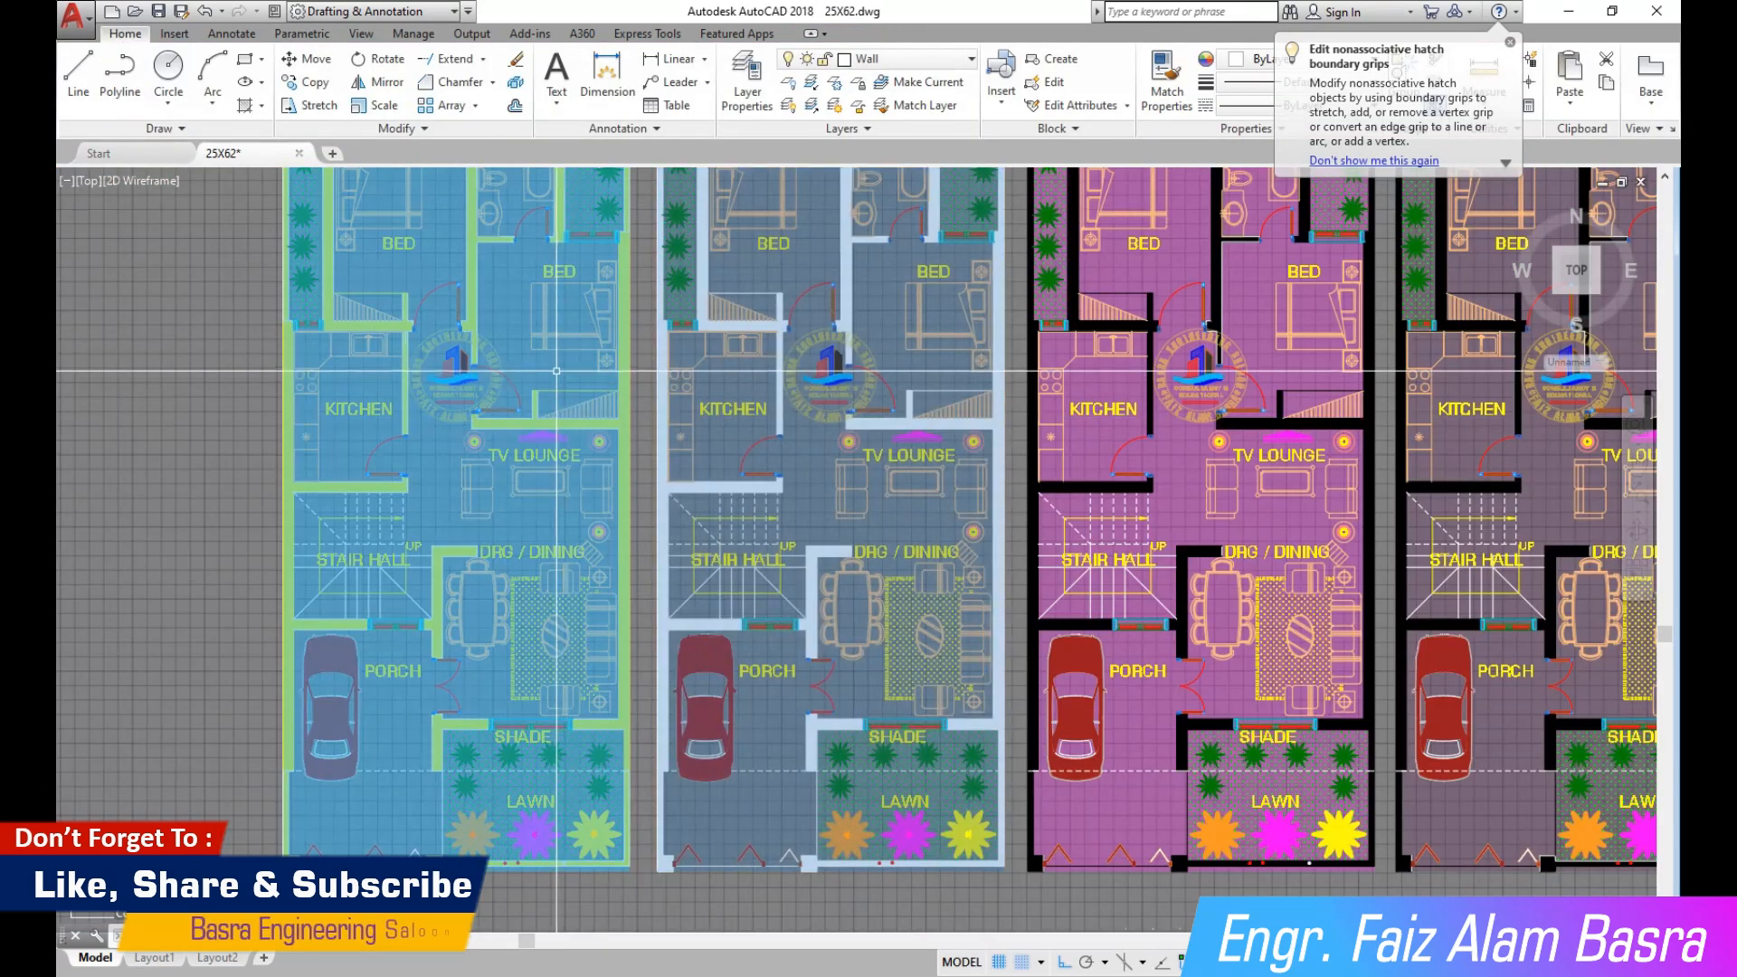
Send the cyan and greyish-blue floor hatches of the two copied plans to the back of the draw order.
click(588, 372)
click(696, 372)
click(128, 34)
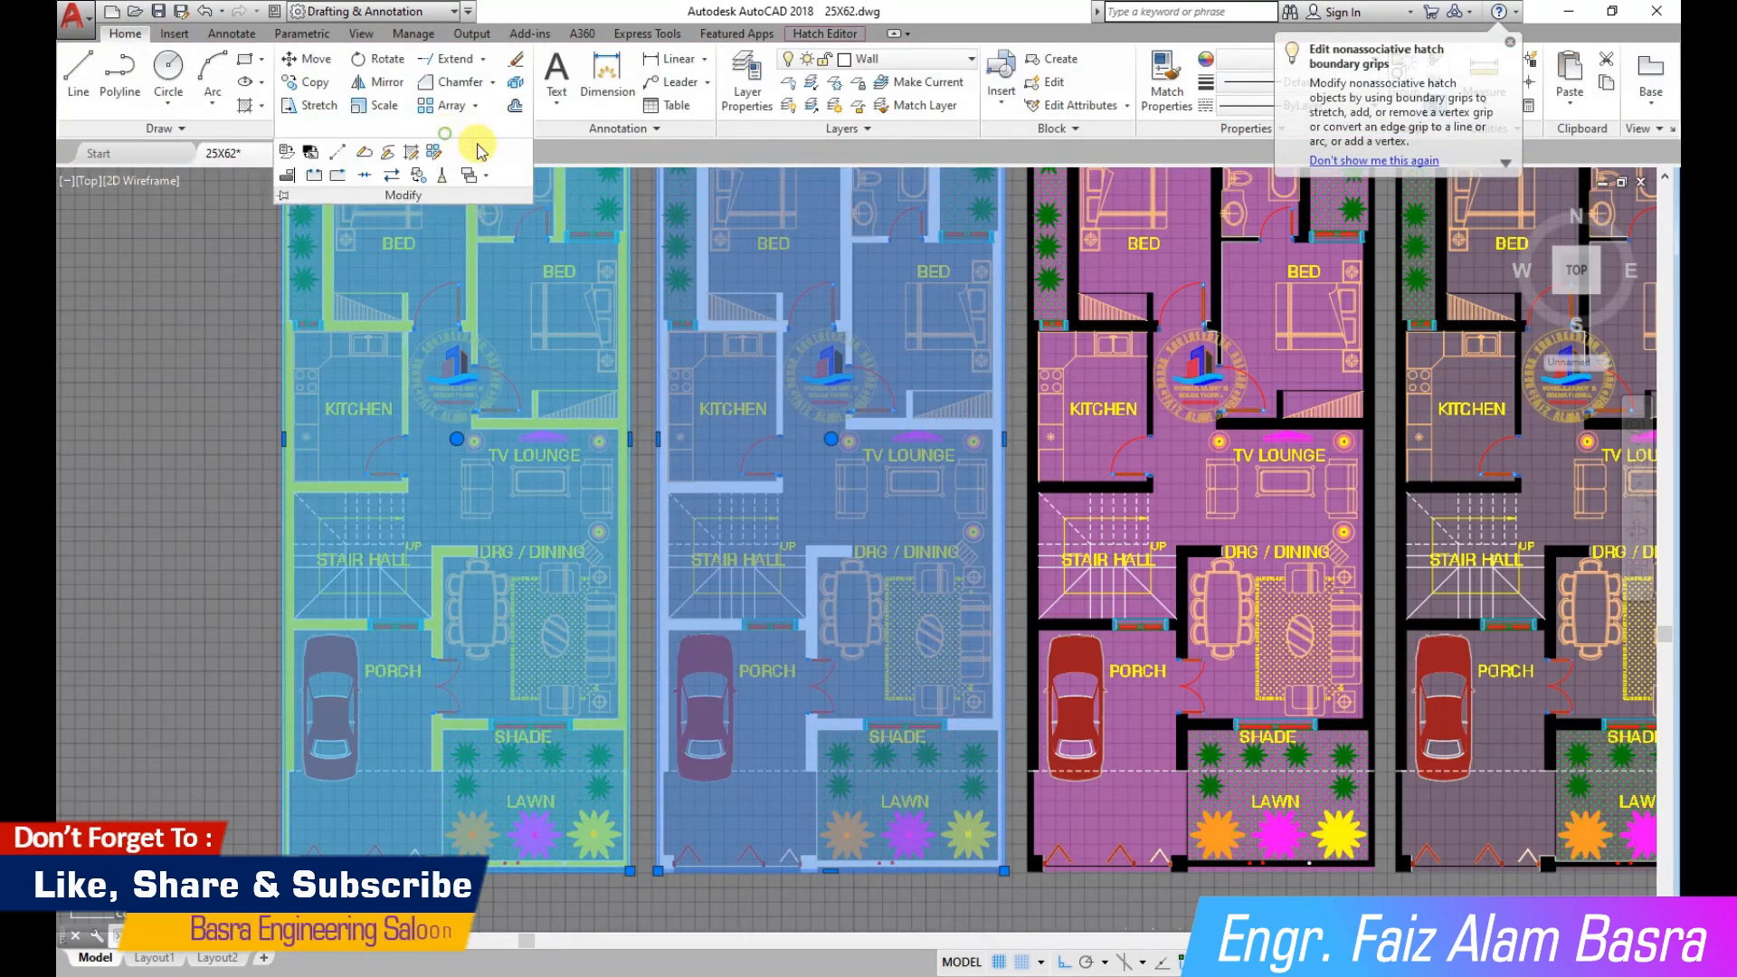
click(491, 177)
click(520, 246)
scroll(222, 681, down, 2)
scroll(155, 342, up, 2)
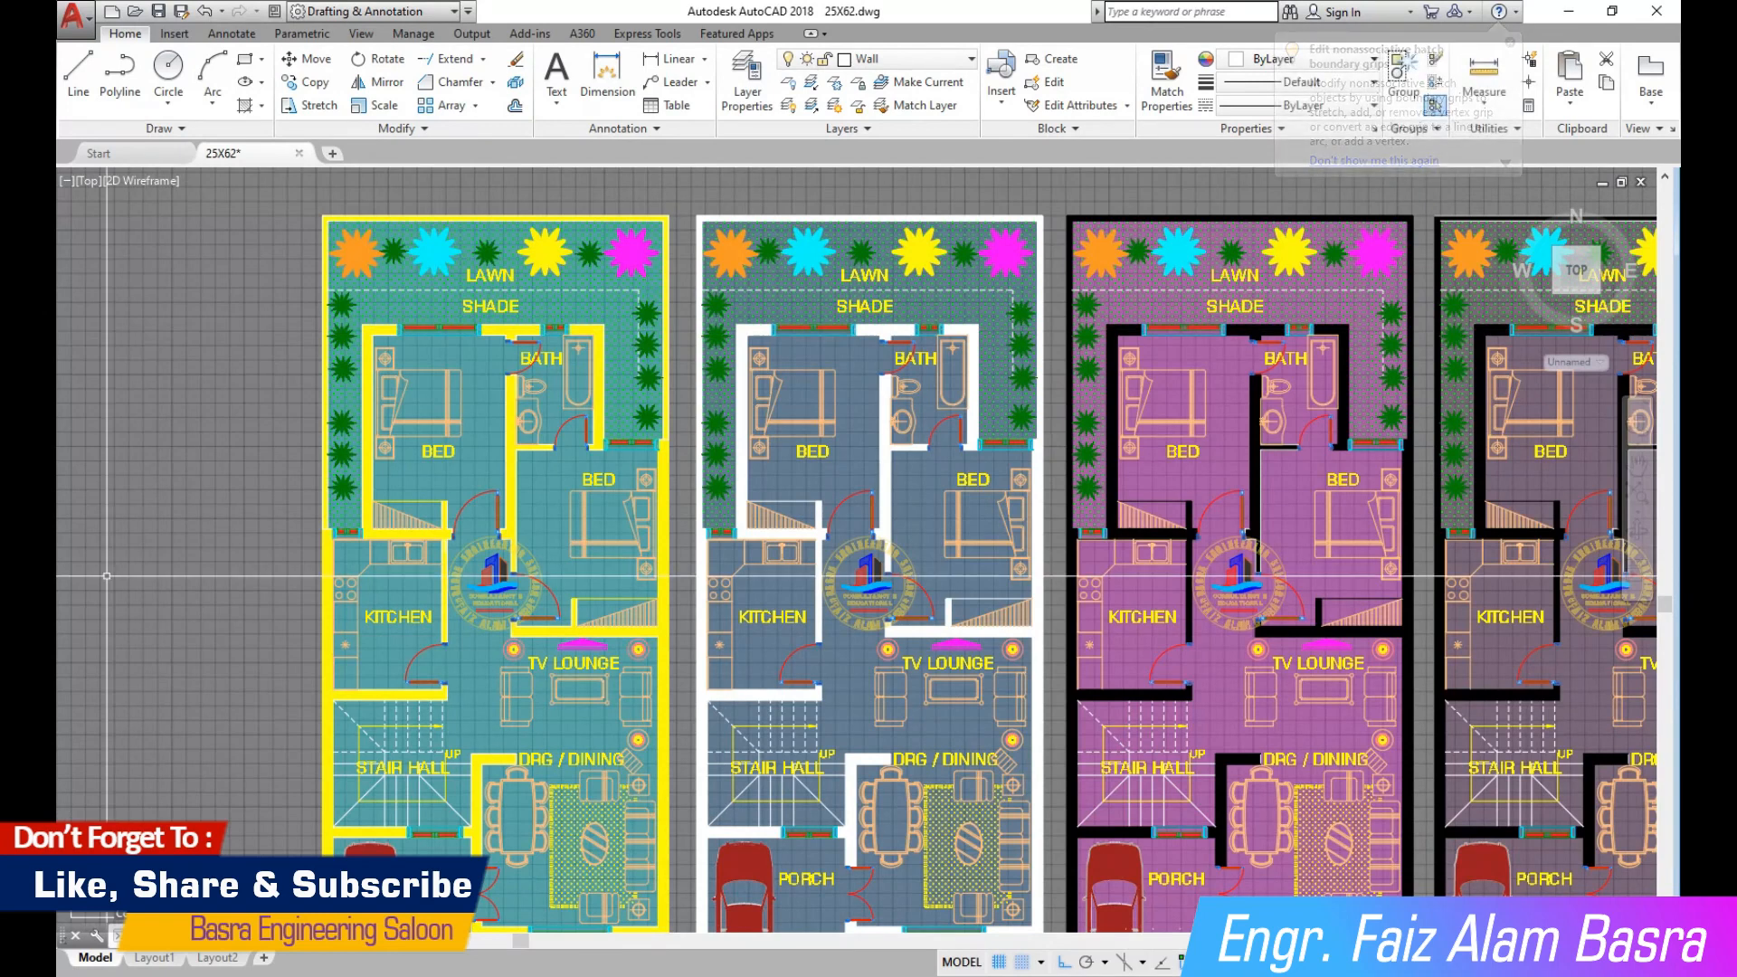
scroll(334, 772, up, 2)
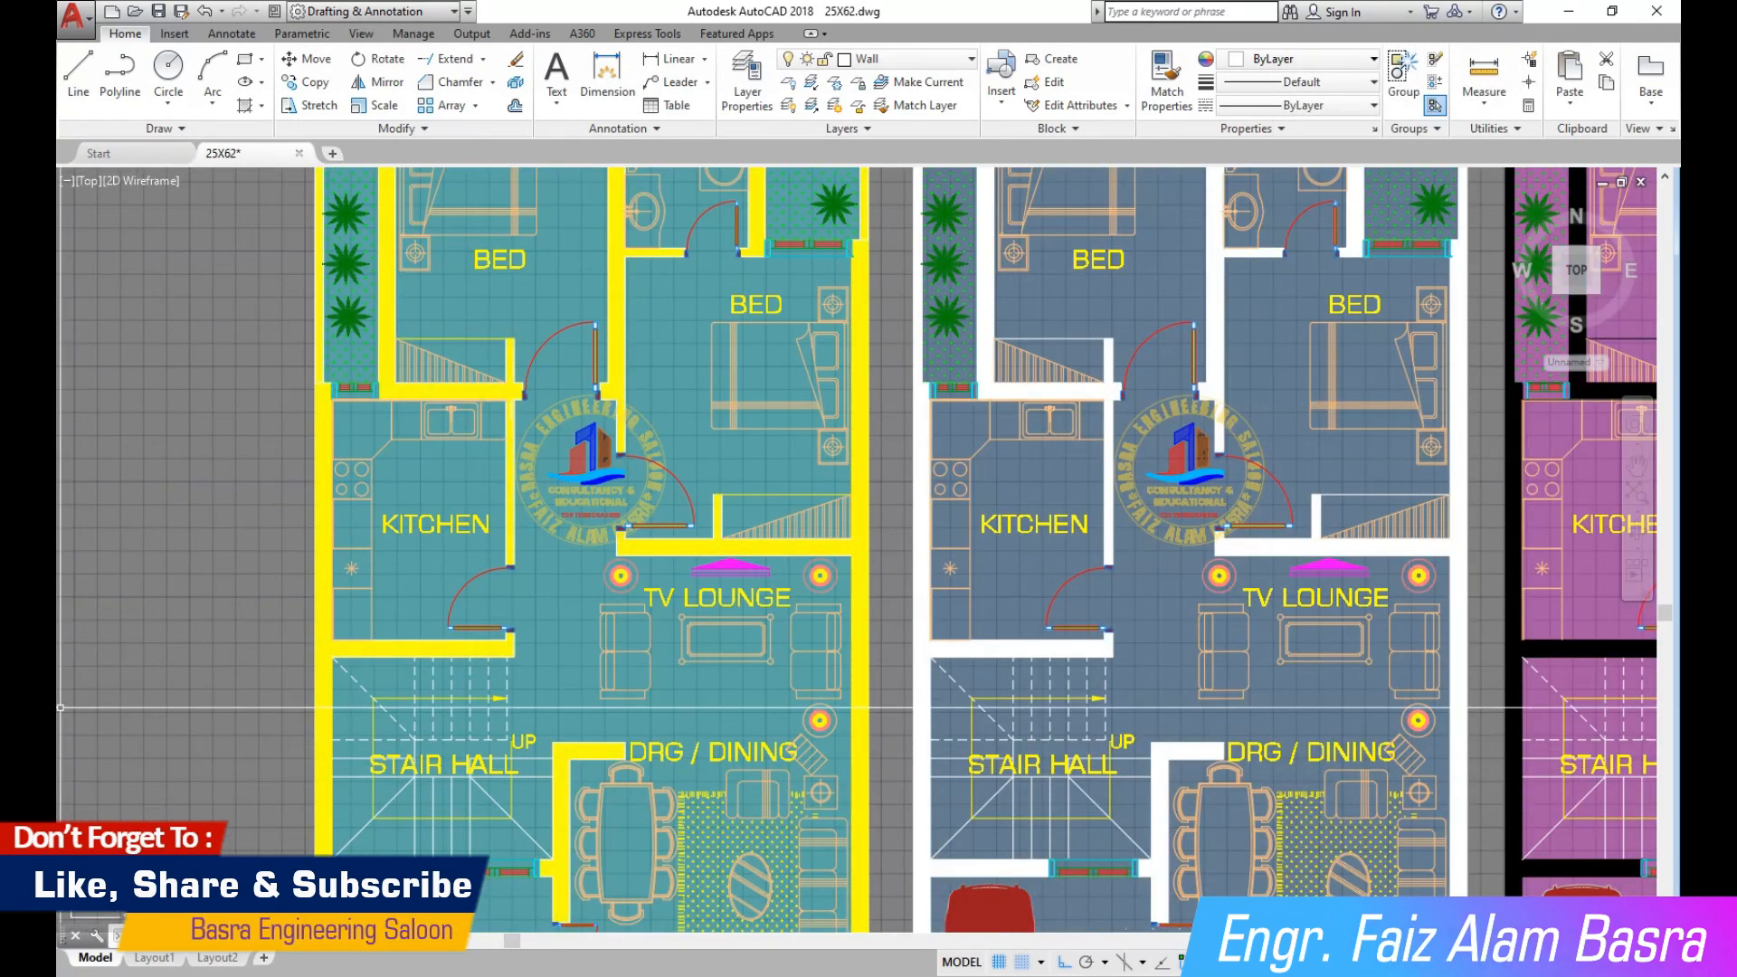